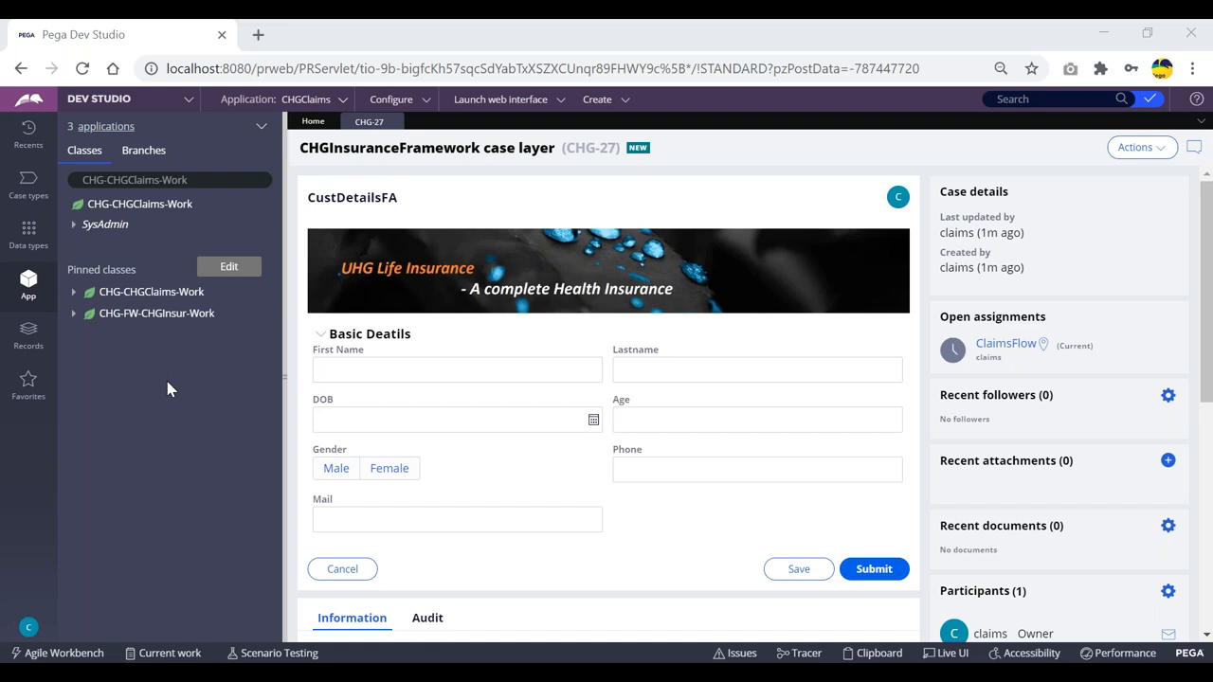
left_click(155, 183)
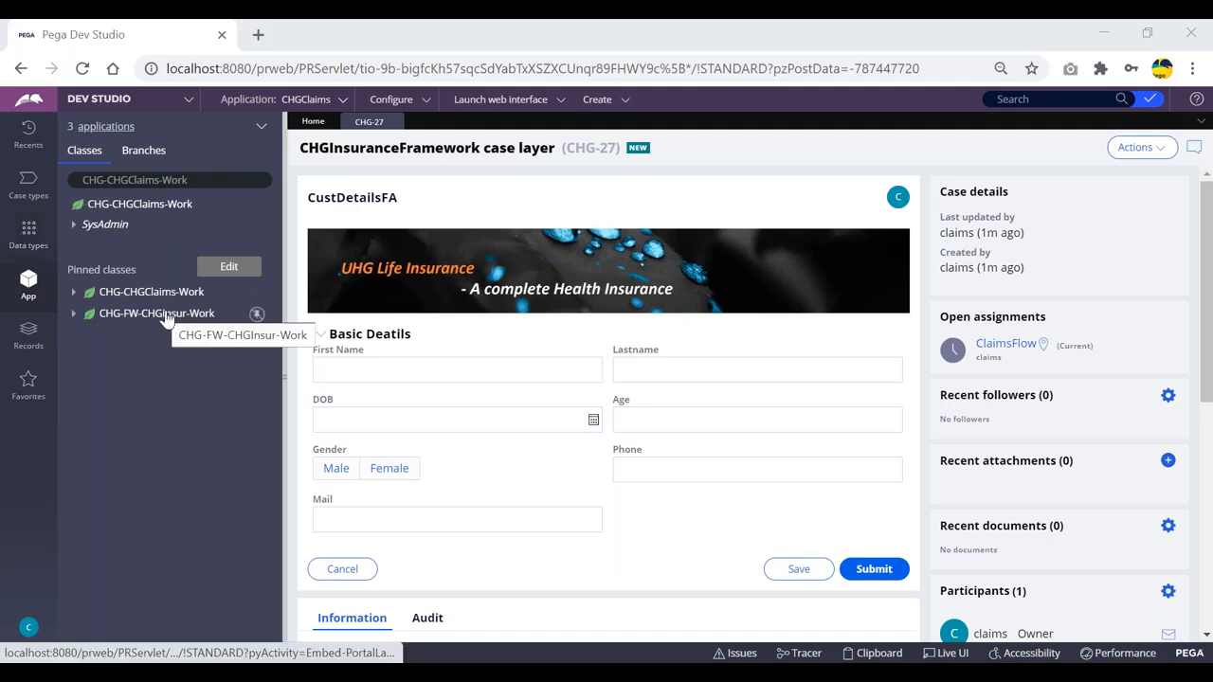
left_click(404, 423)
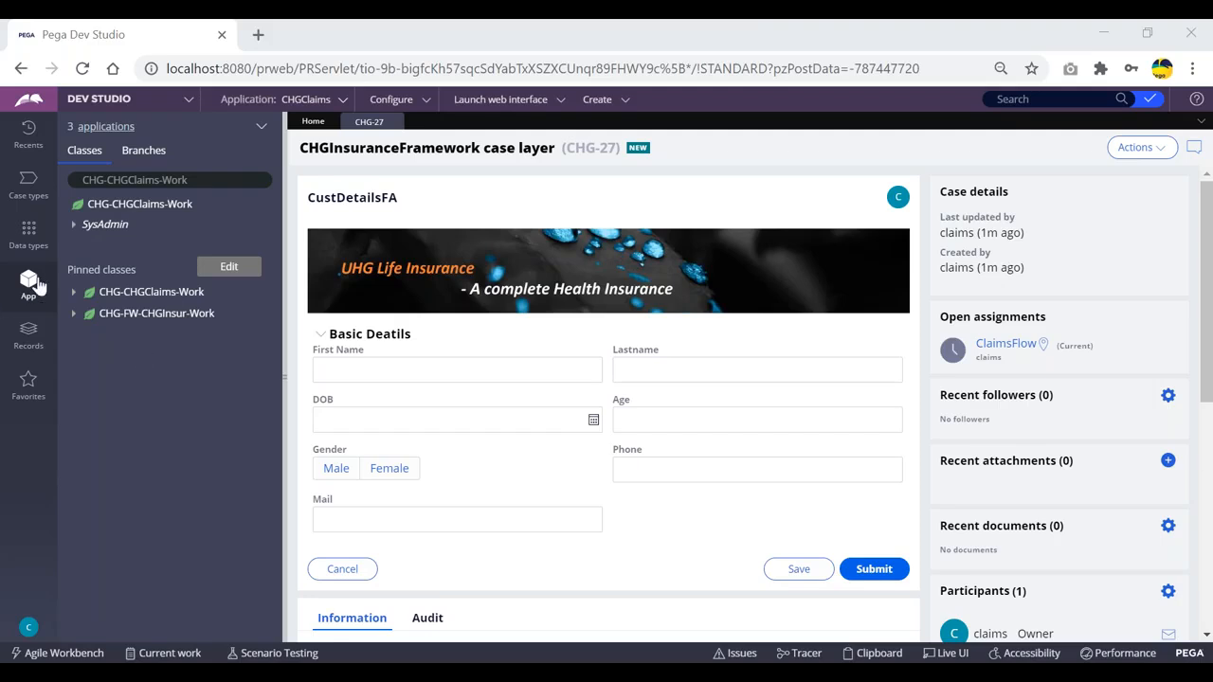
- Open the Test1 activity from the technical rules of the CHG-FW-CHGInsur-Work class
left_click(74, 314)
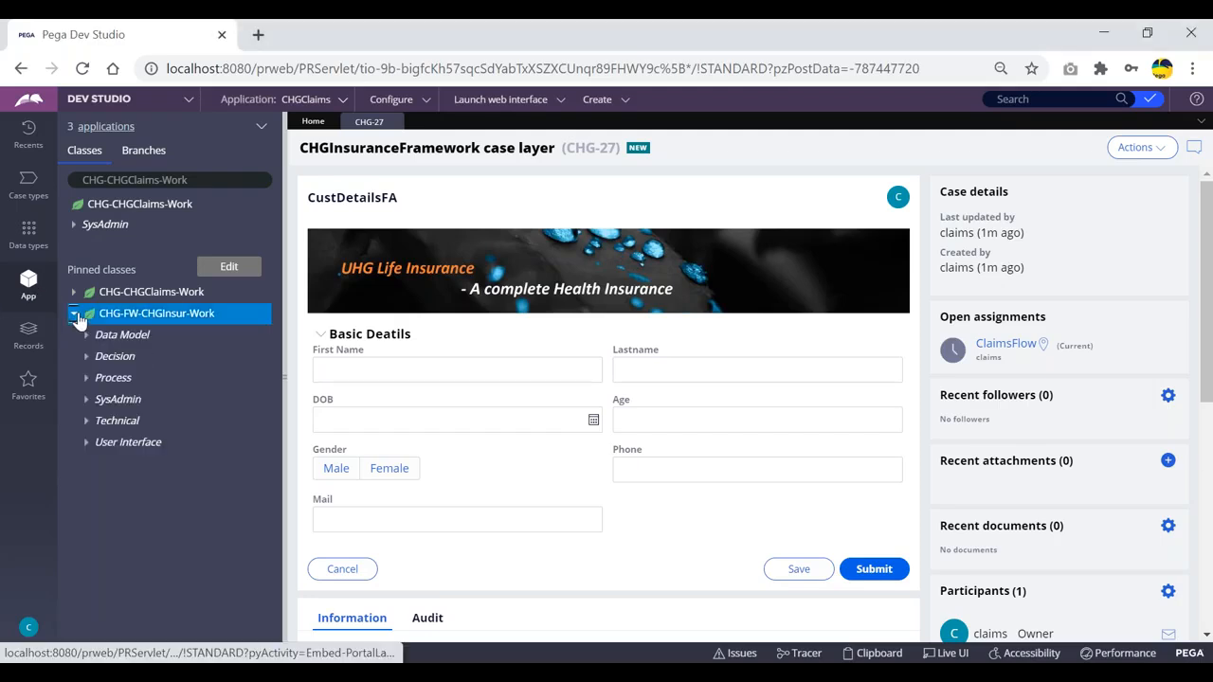
left_click(86, 420)
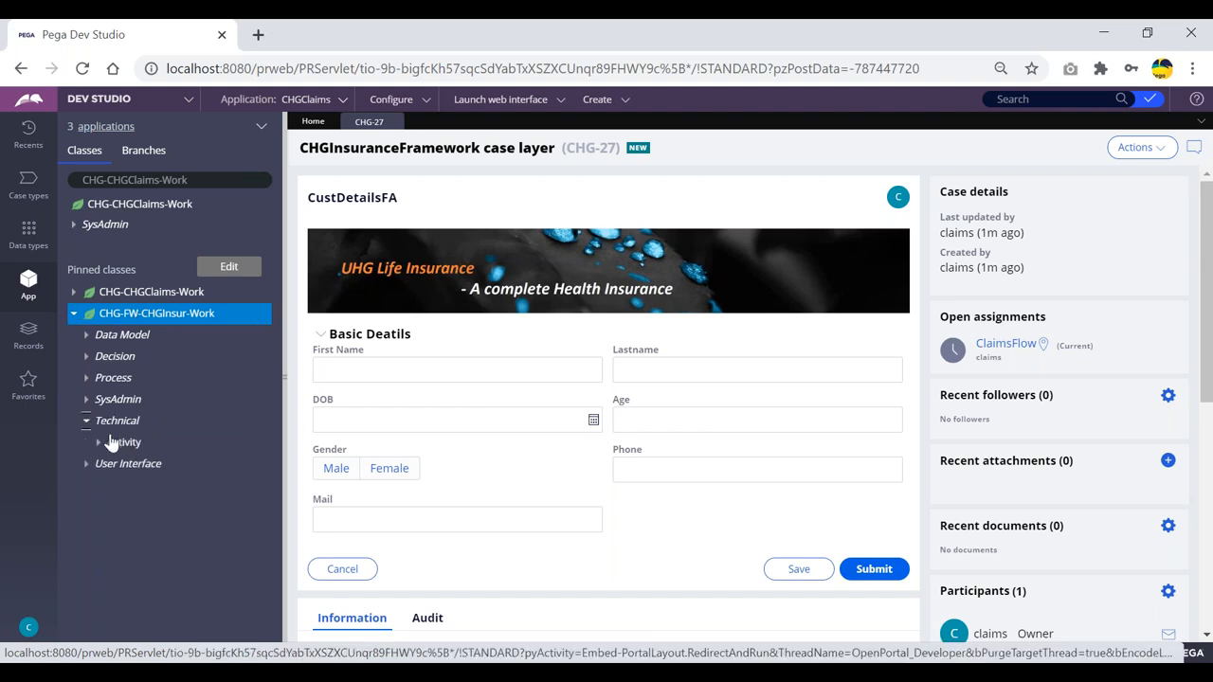
left_click(100, 442)
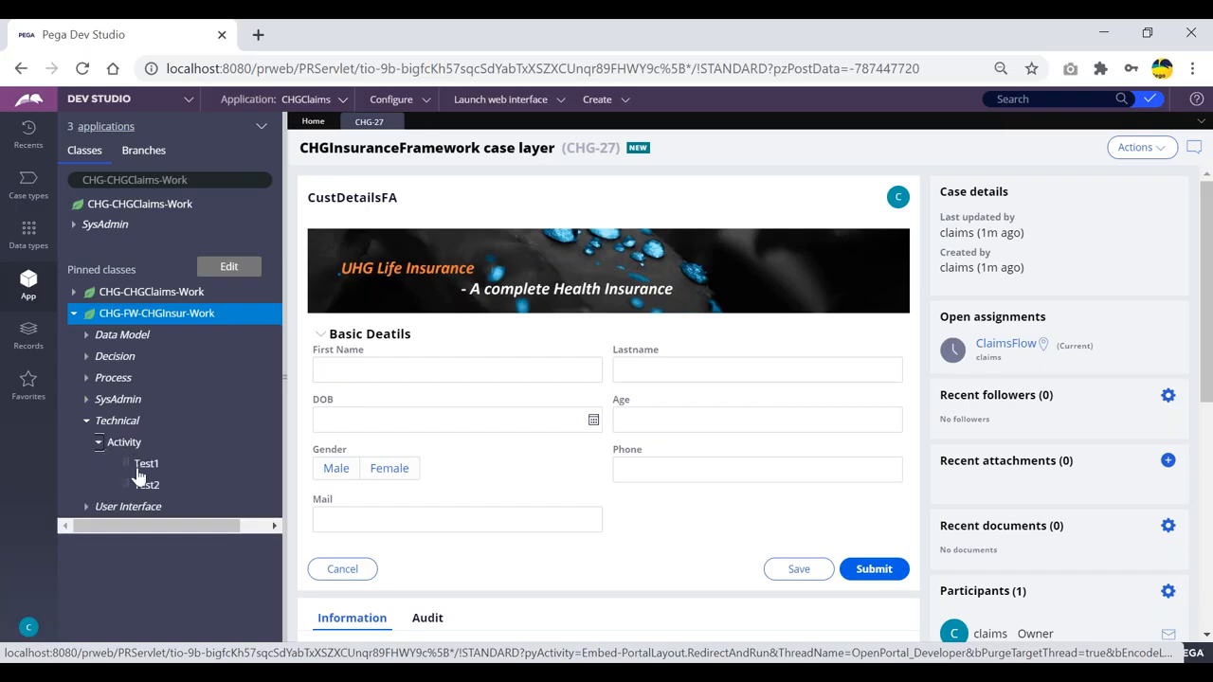
left_click(148, 466)
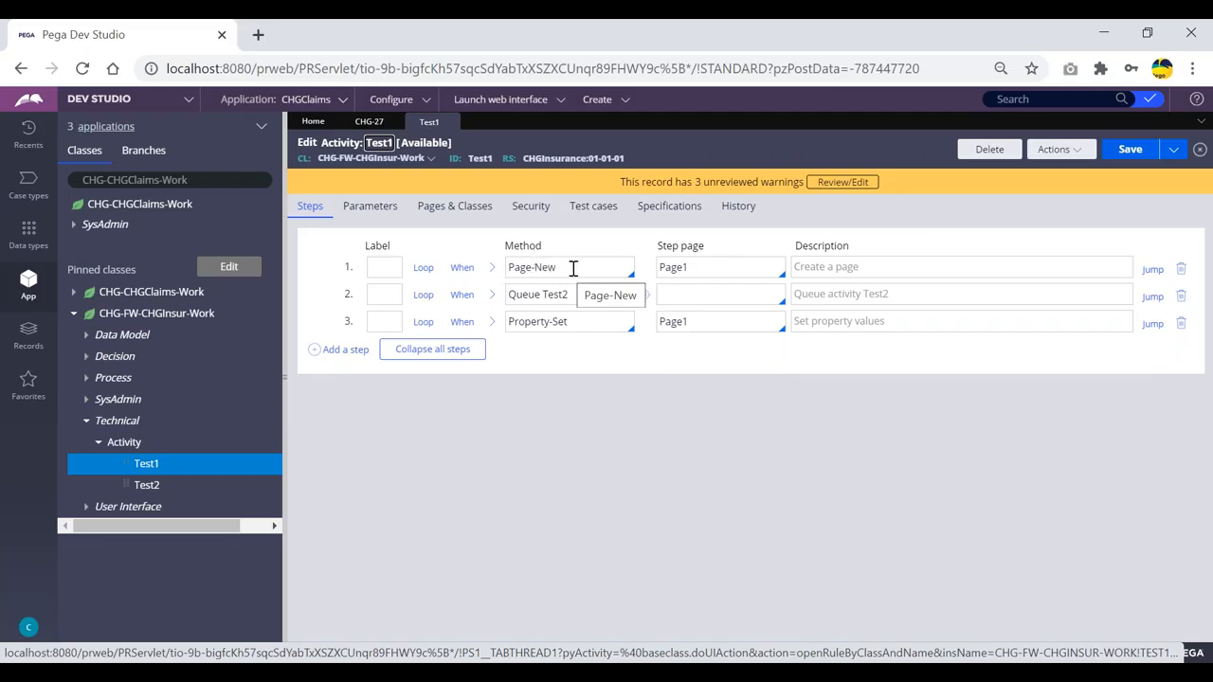
- Replace the Page-New step at the start of the Test1 activity with one empty step
left_click(571, 267)
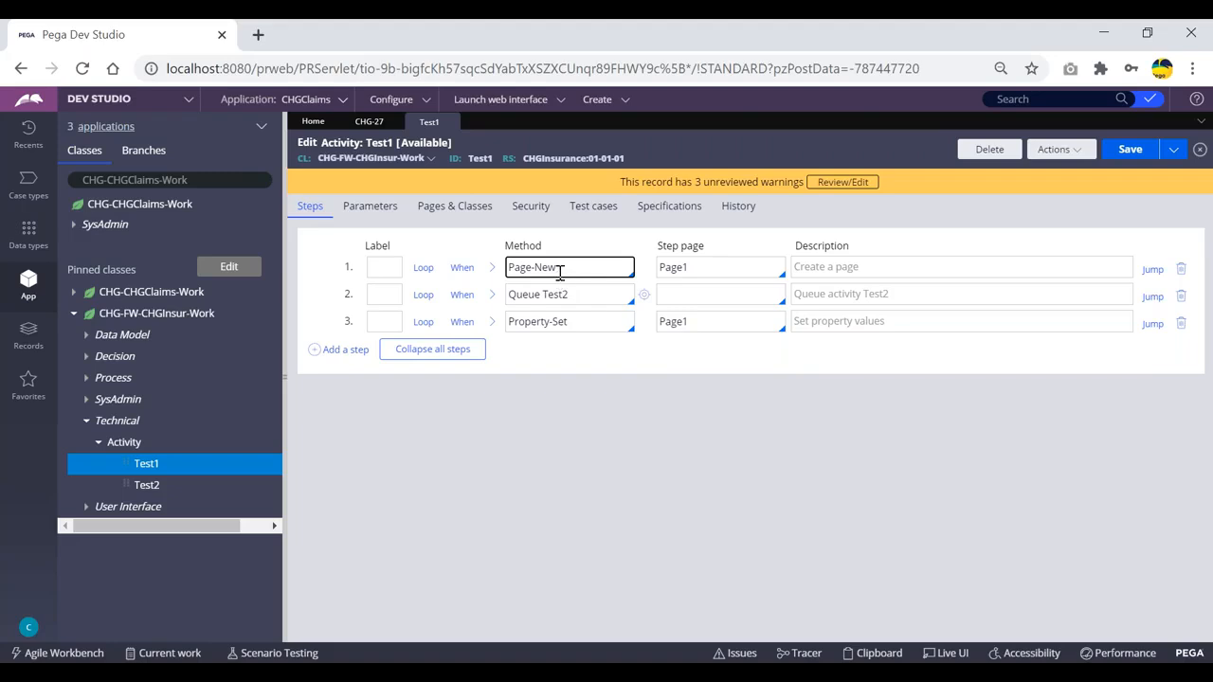
left_click(343, 350)
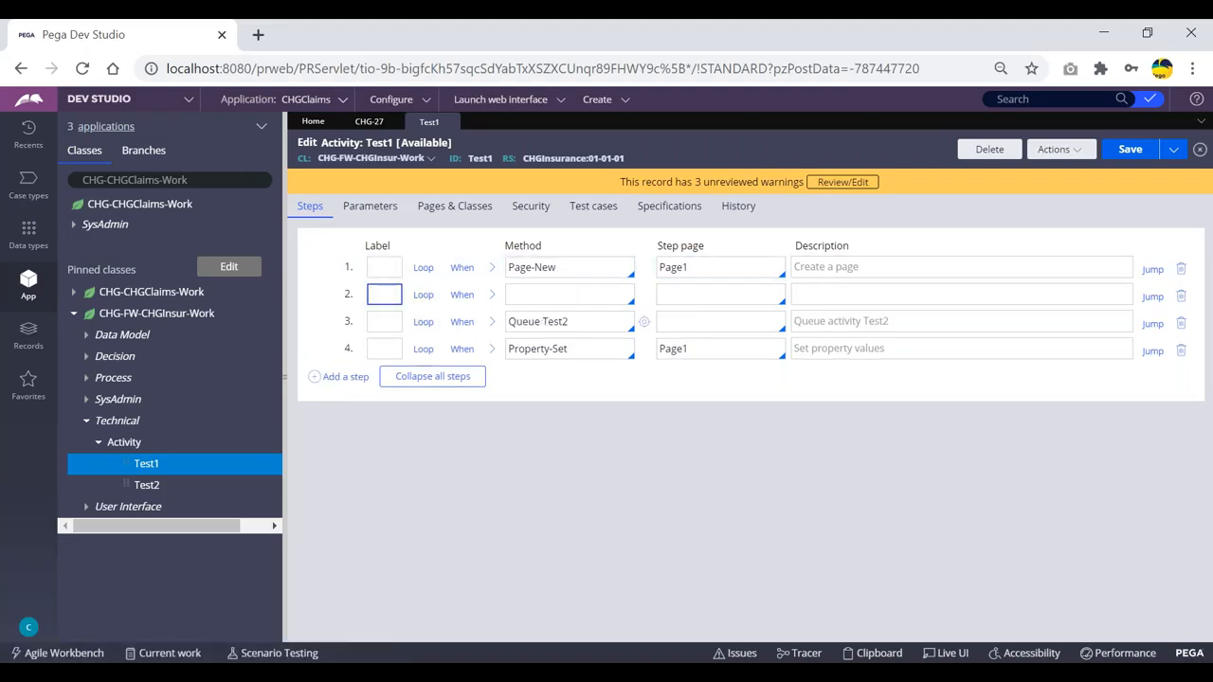
left_click(1180, 271)
left_click(550, 267)
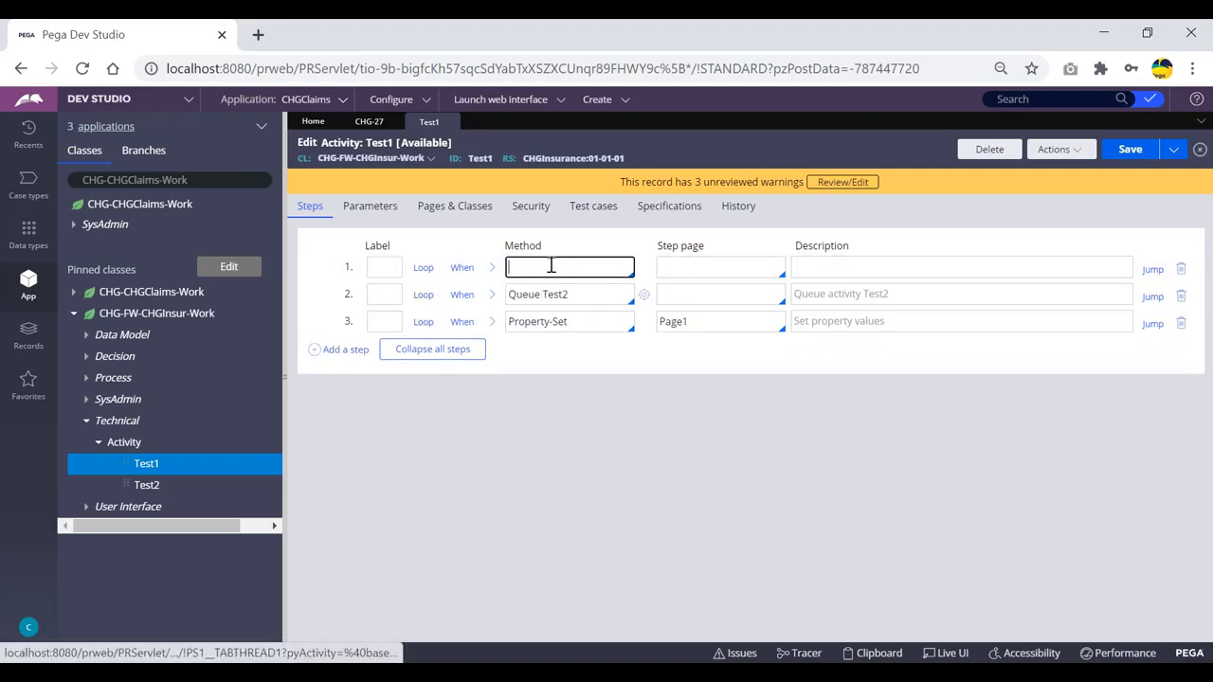
left_click(341, 349)
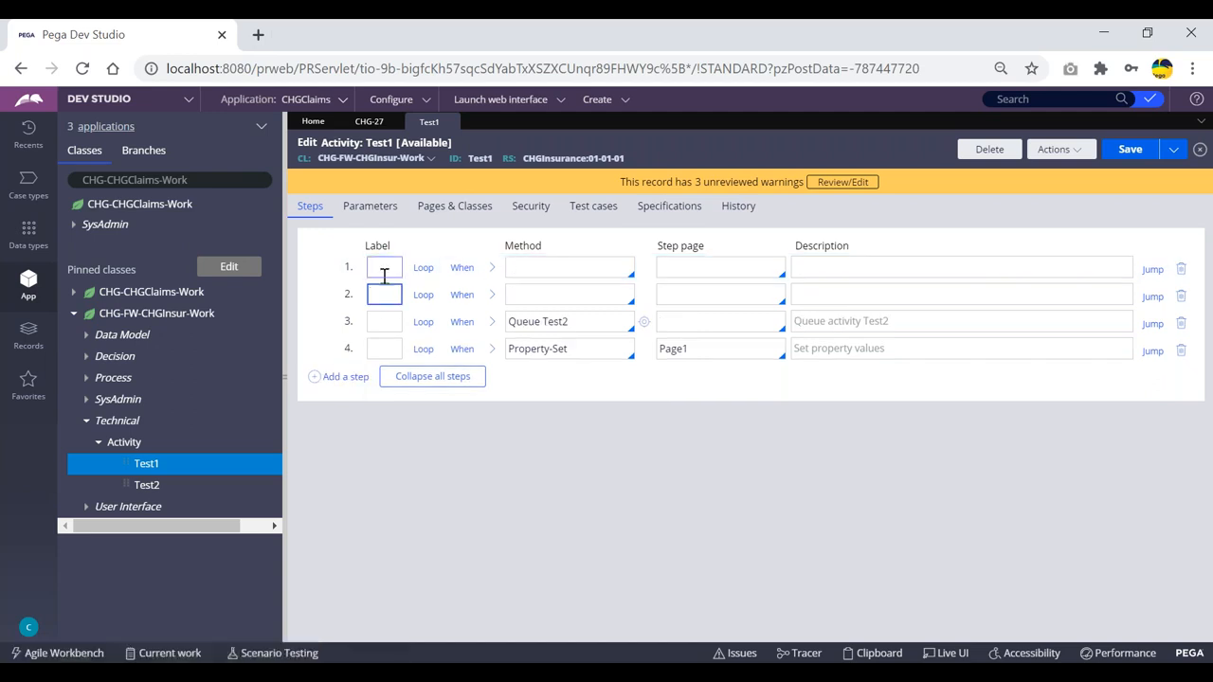
left_click(1181, 296)
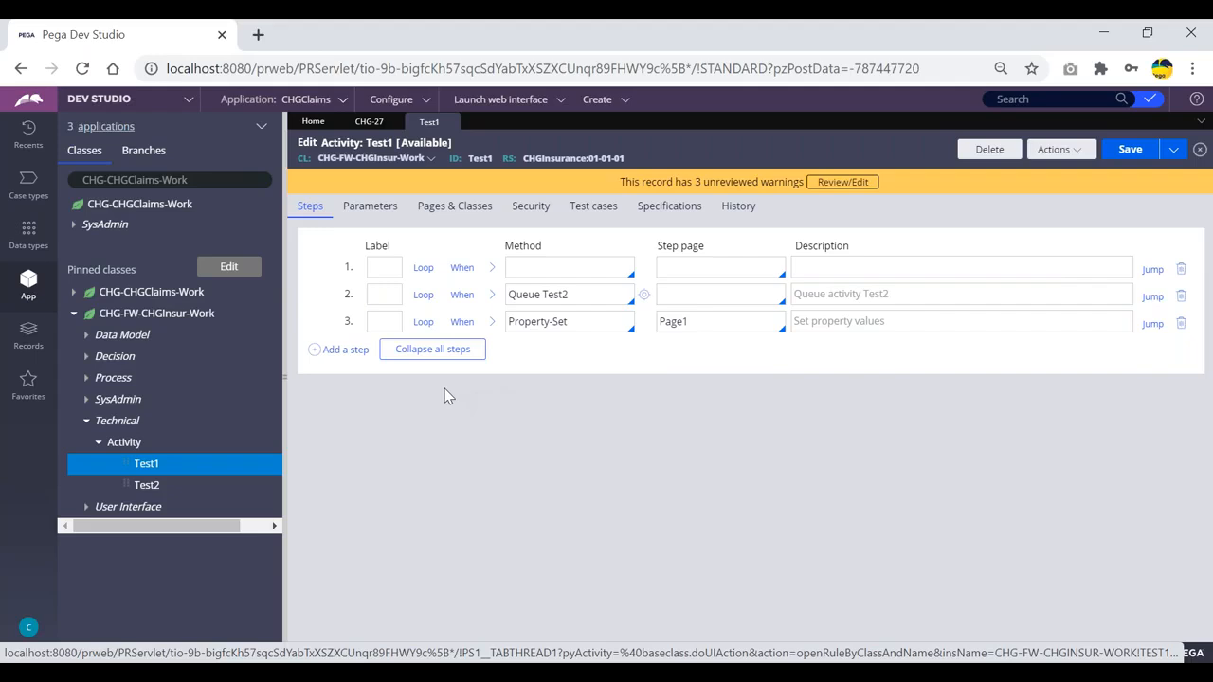
- Add an empty step after the Property-Set step and display the application's data types
left_click(589, 321)
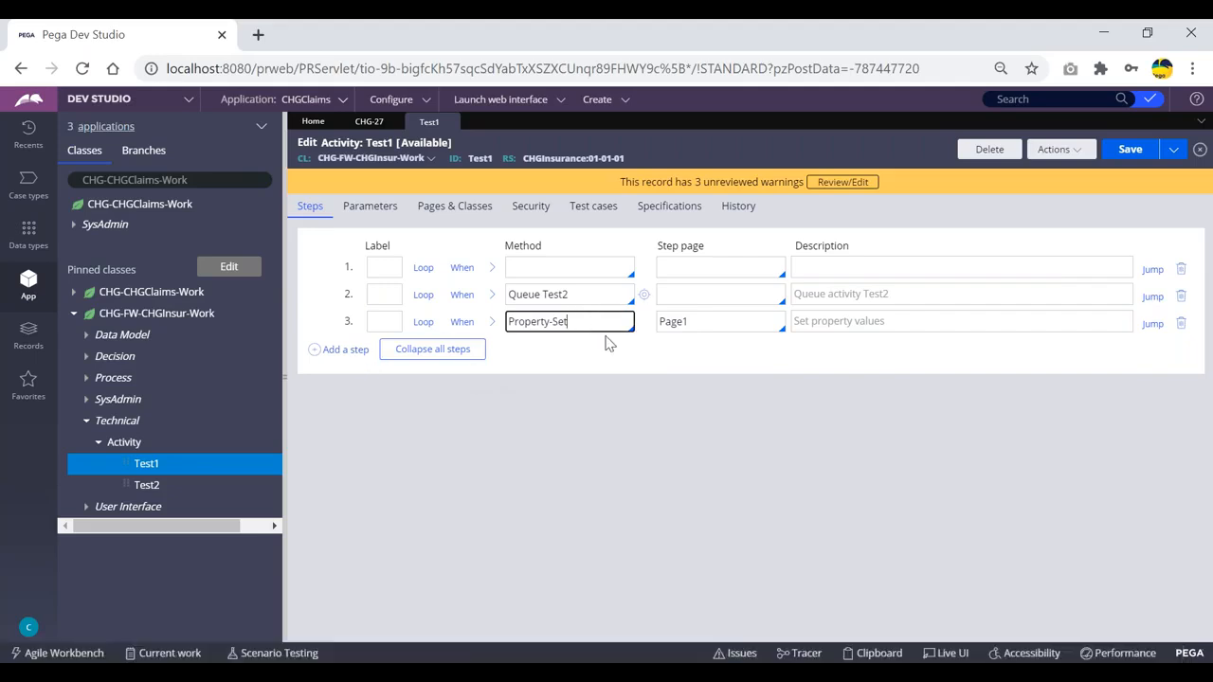
left_click(384, 321)
left_click(346, 349)
left_click(574, 349)
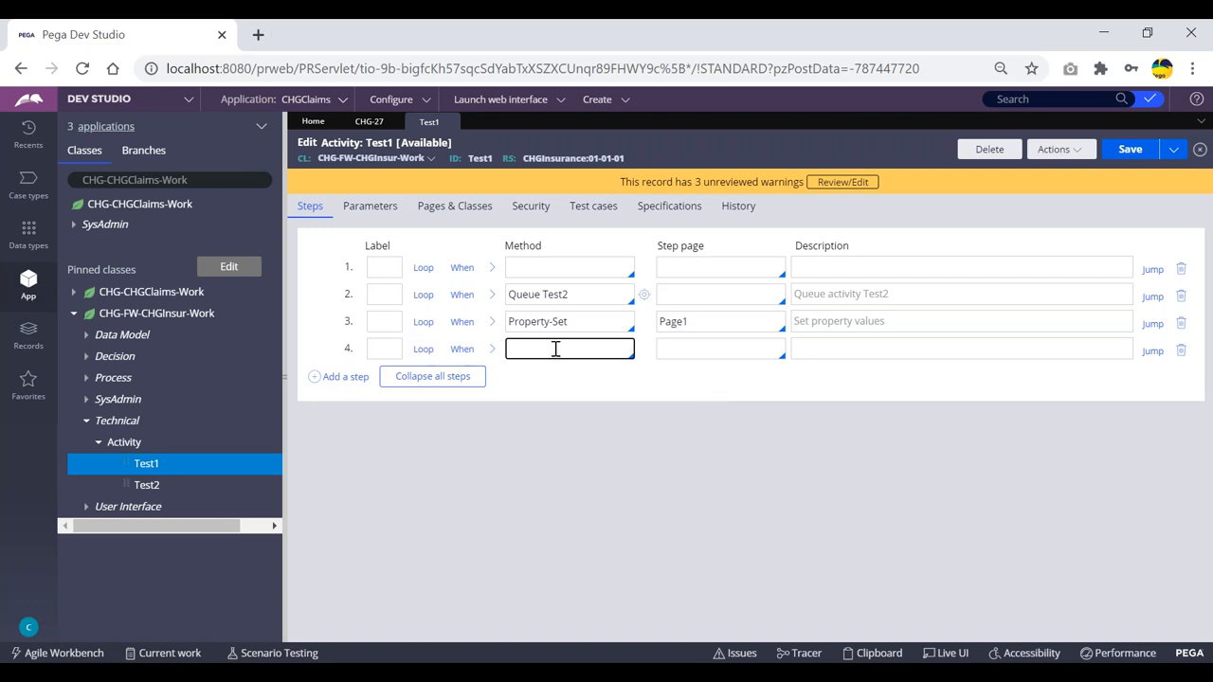
left_click(28, 232)
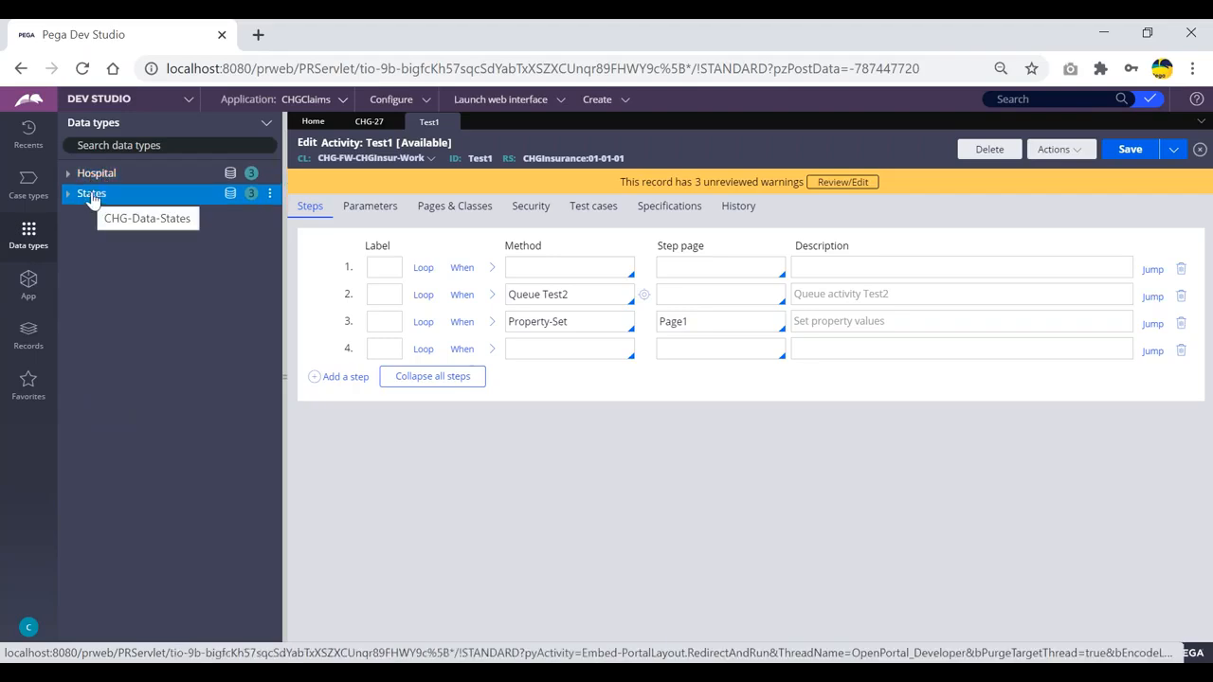
left_click(551, 350)
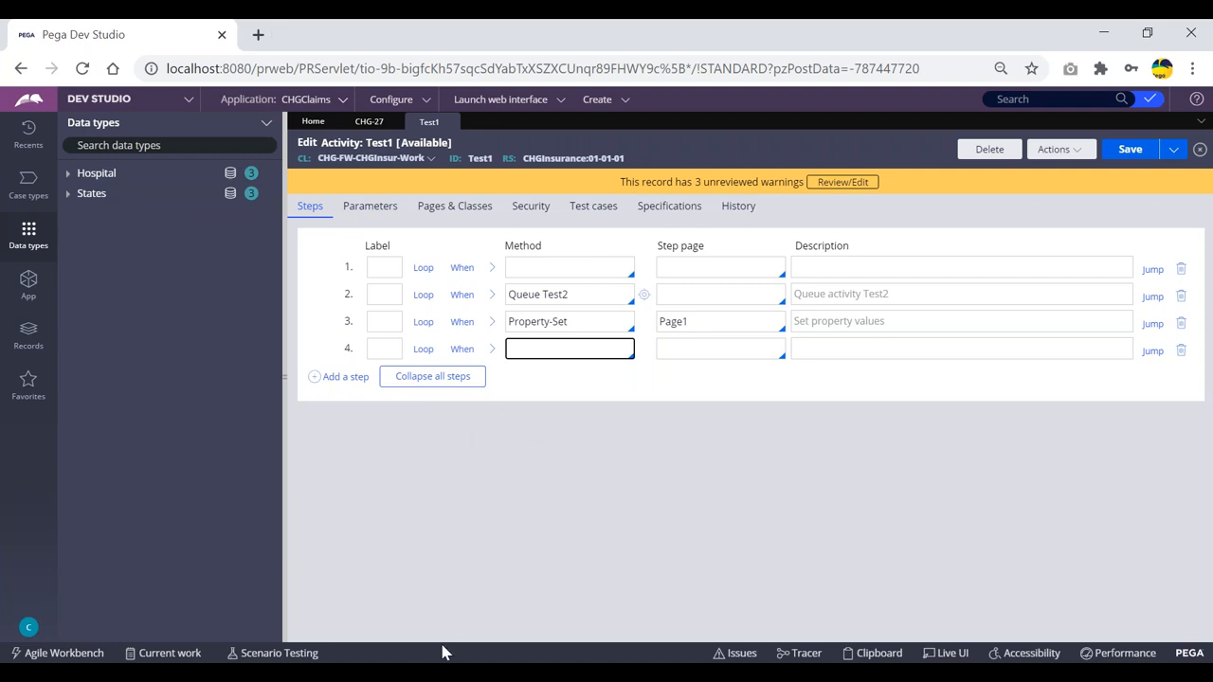
- Switch to Notepad and clear all the existing notes
left_click(443, 671)
left_click(448, 484)
key("Return")
key("Return")
key("Return")
key("Return")
key("Return")
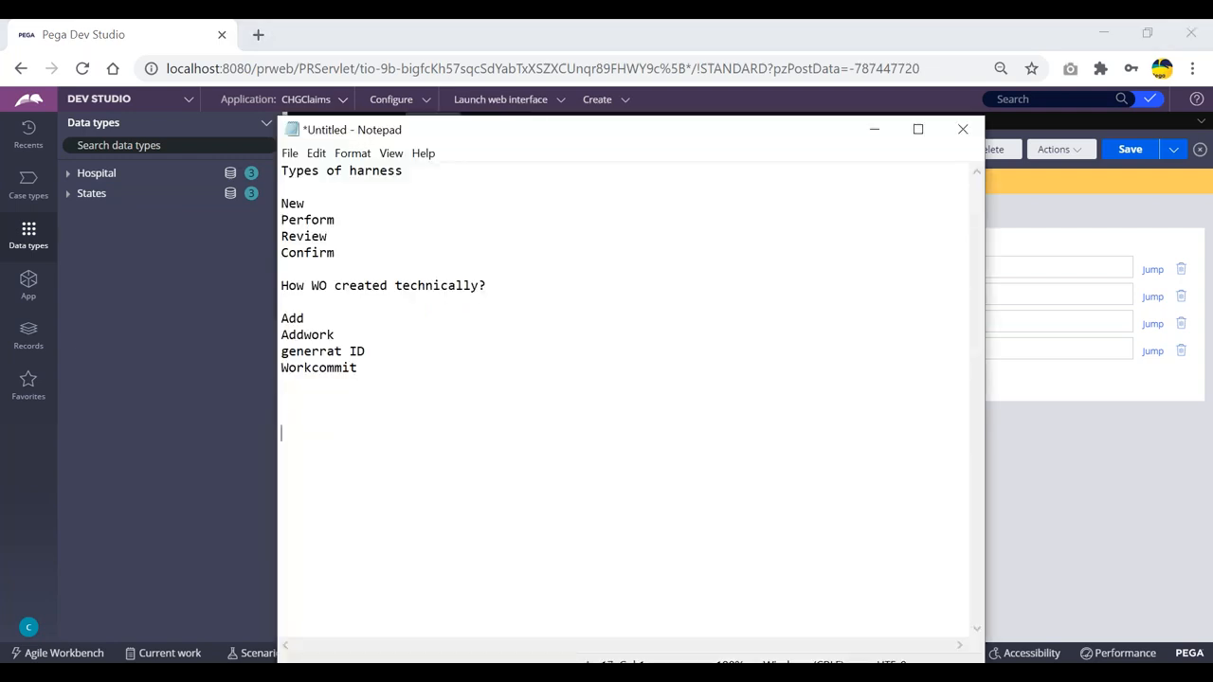
type("O")
key("BackSpace")
key("ctrl+a")
key("BackSpace")
- Write the list lines "Obj- Open", "Obj- browse", "Obj- delete" and "Obj- save"
type("Obj-")
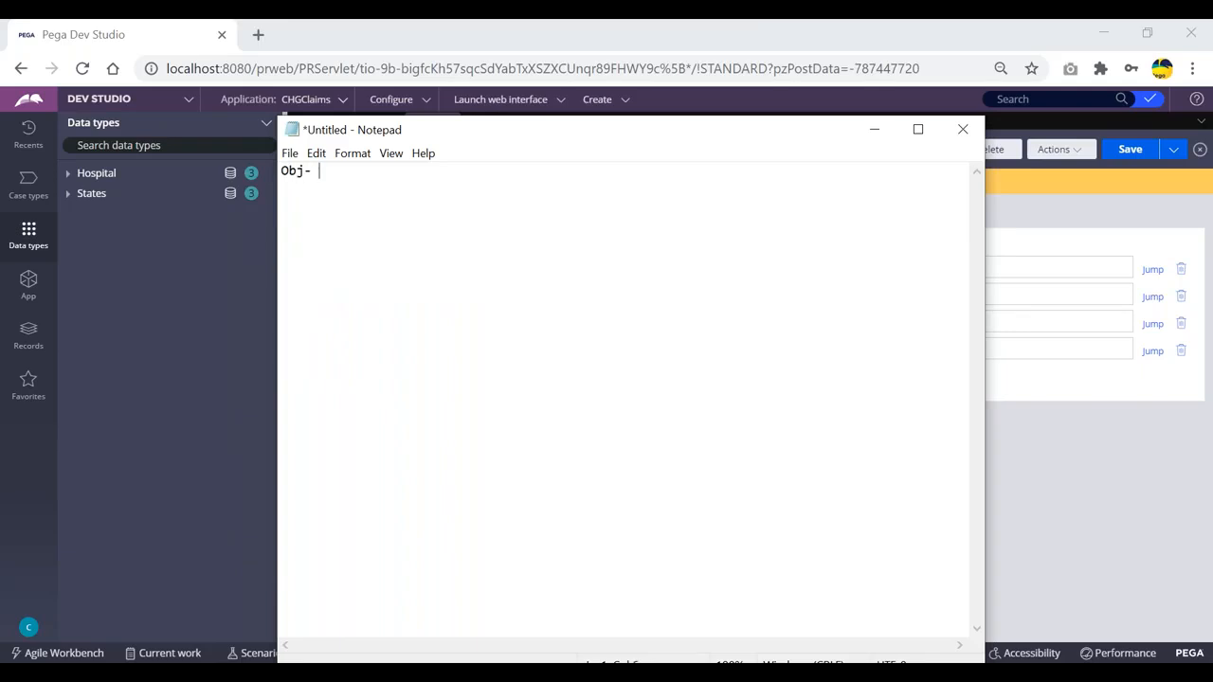
type(" Open")
key("Return")
type("Obj- browse O")
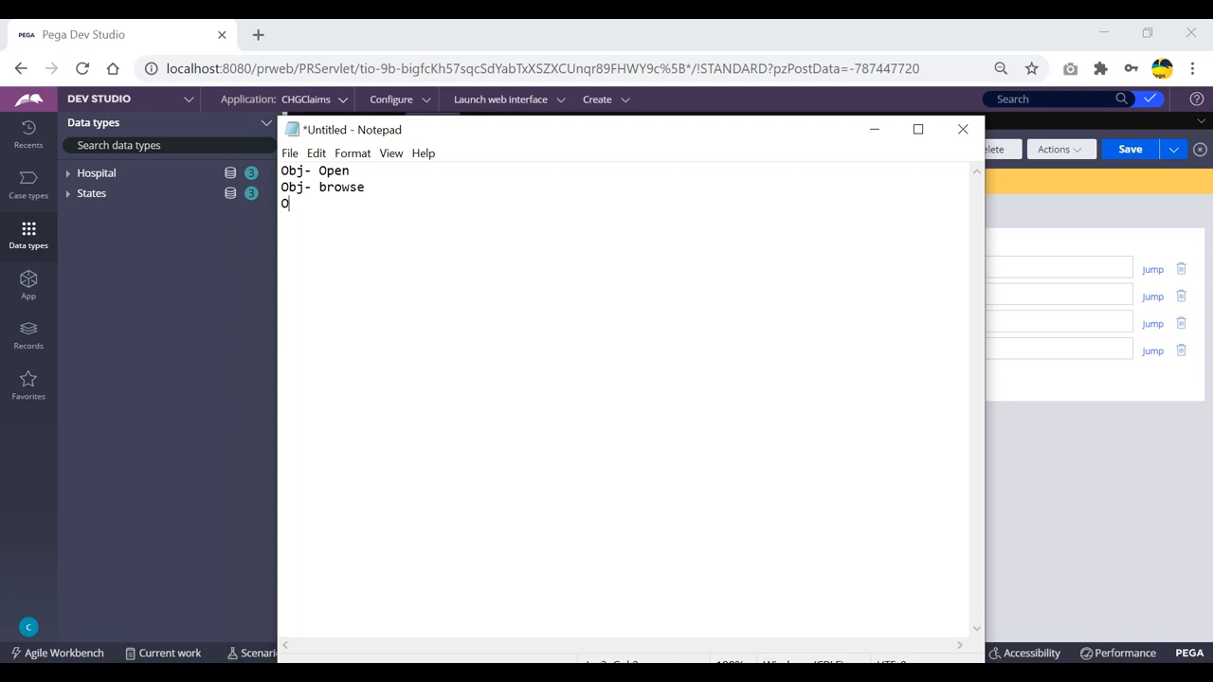
type("bj- delete")
key("Return")
type("Obj- save")
key("Return")
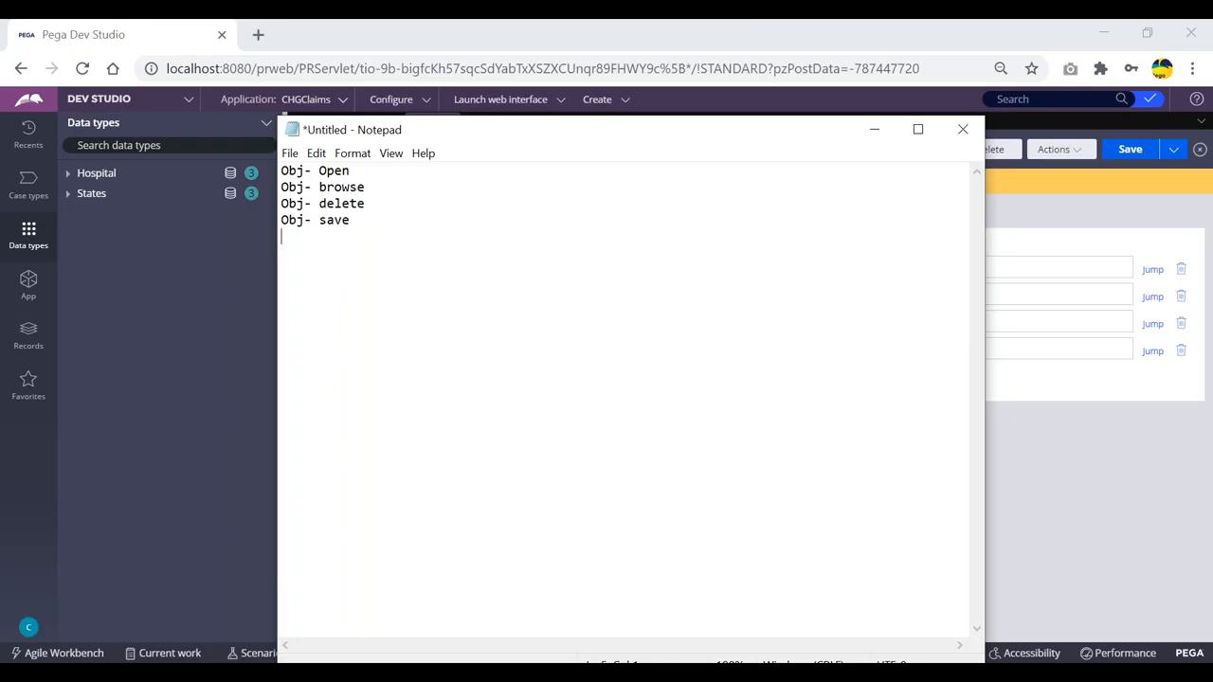
- Extend the method list with the lines "Obj-open-by hanle" and "obj-delete-by-handle"
type("Obj-open-by hav")
key("BackSpace")
type("n")
type("le")
type("obj")
type("-")
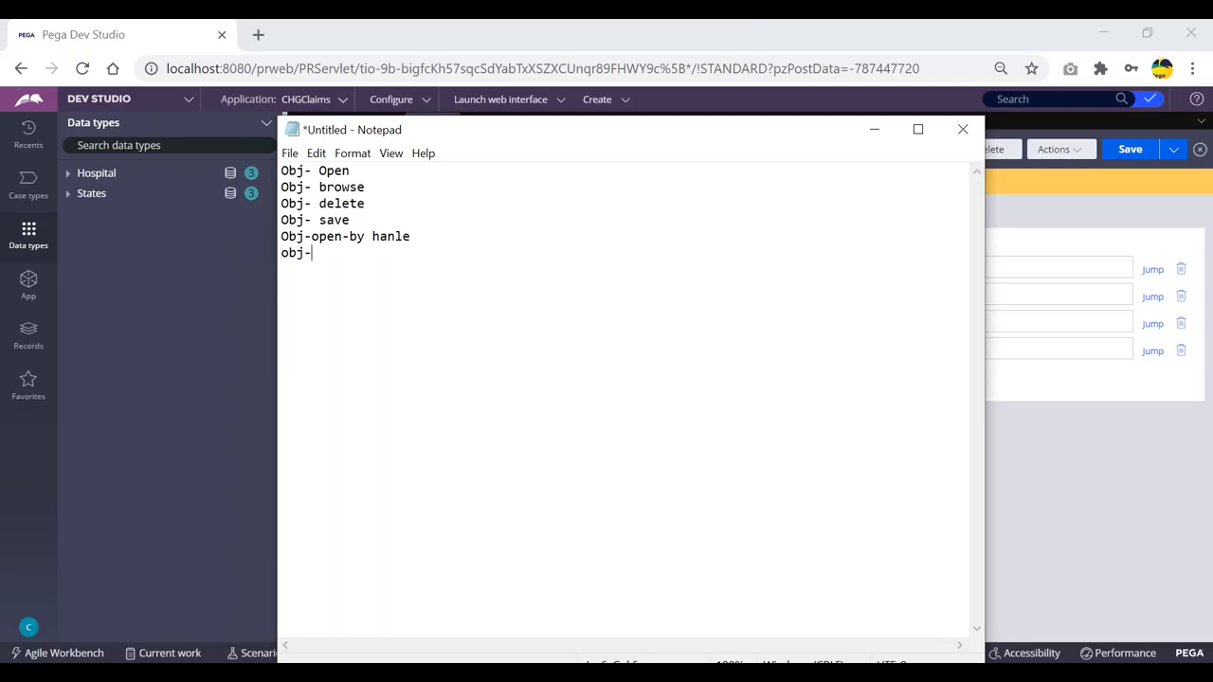
type("delete-by-handle")
left_click(396, 171)
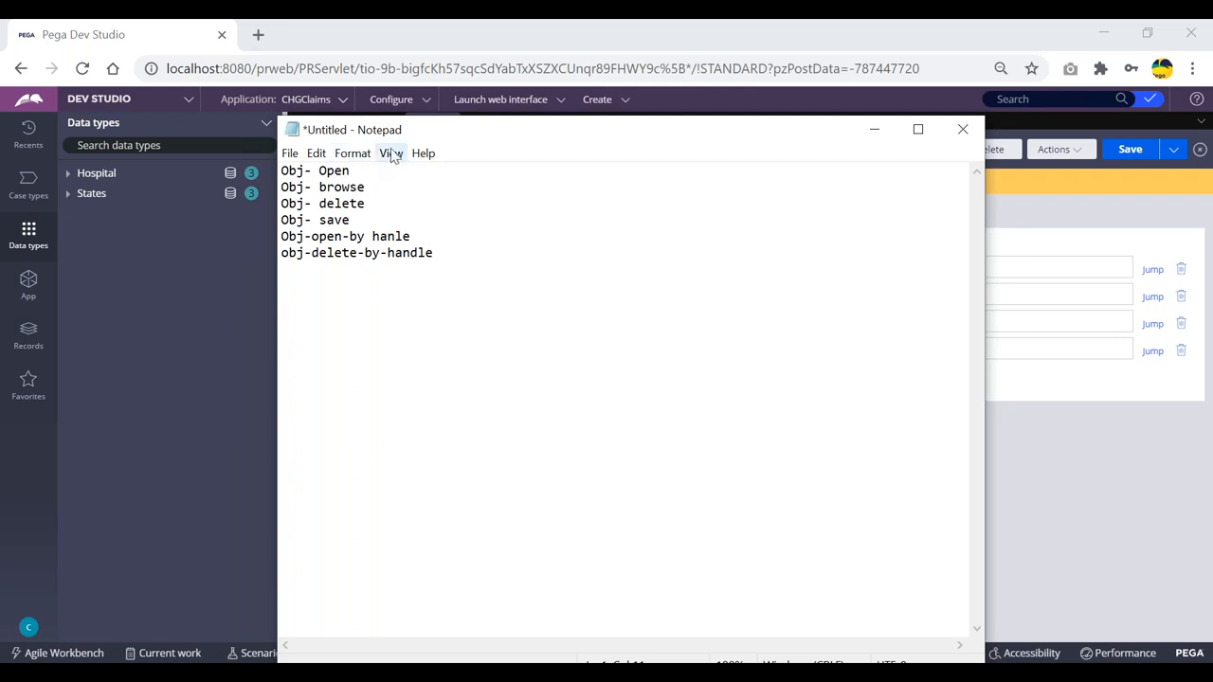
- Add the word "State" below the method list, separated by two blank lines
left_click(493, 262)
key("Return")
key("Return")
key("Return")
type("Stat")
key("BackSpace")
type("e")
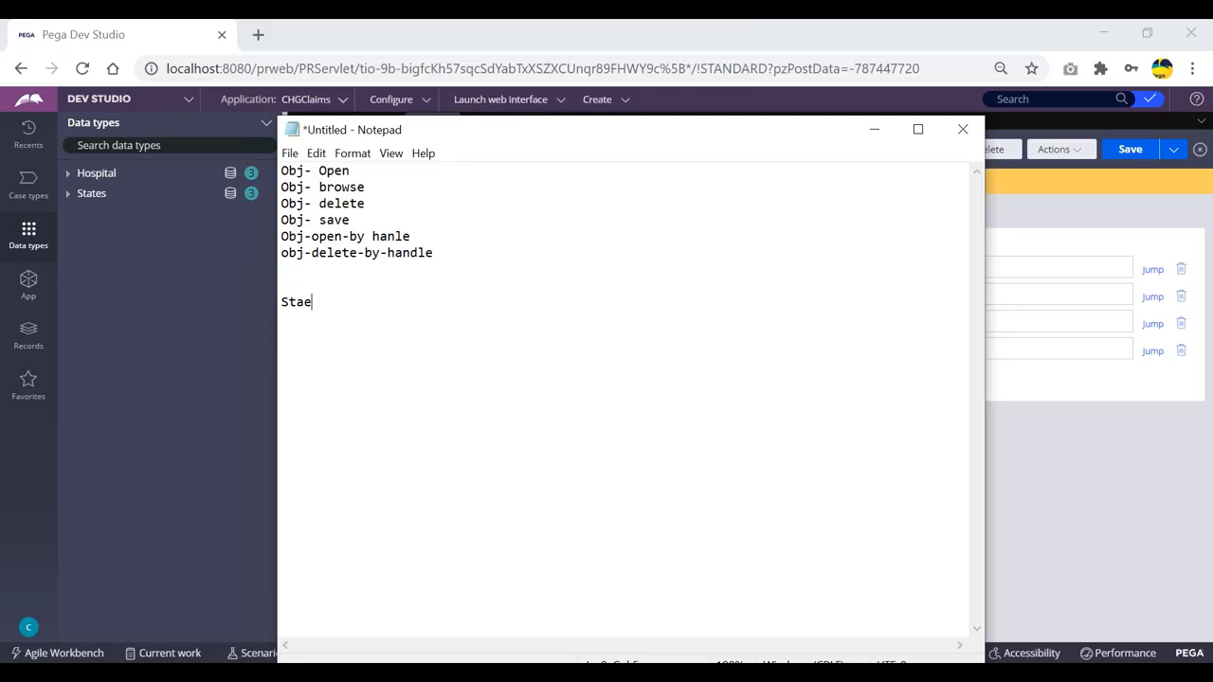
left_click_drag(314, 302, 305, 301)
key("Left")
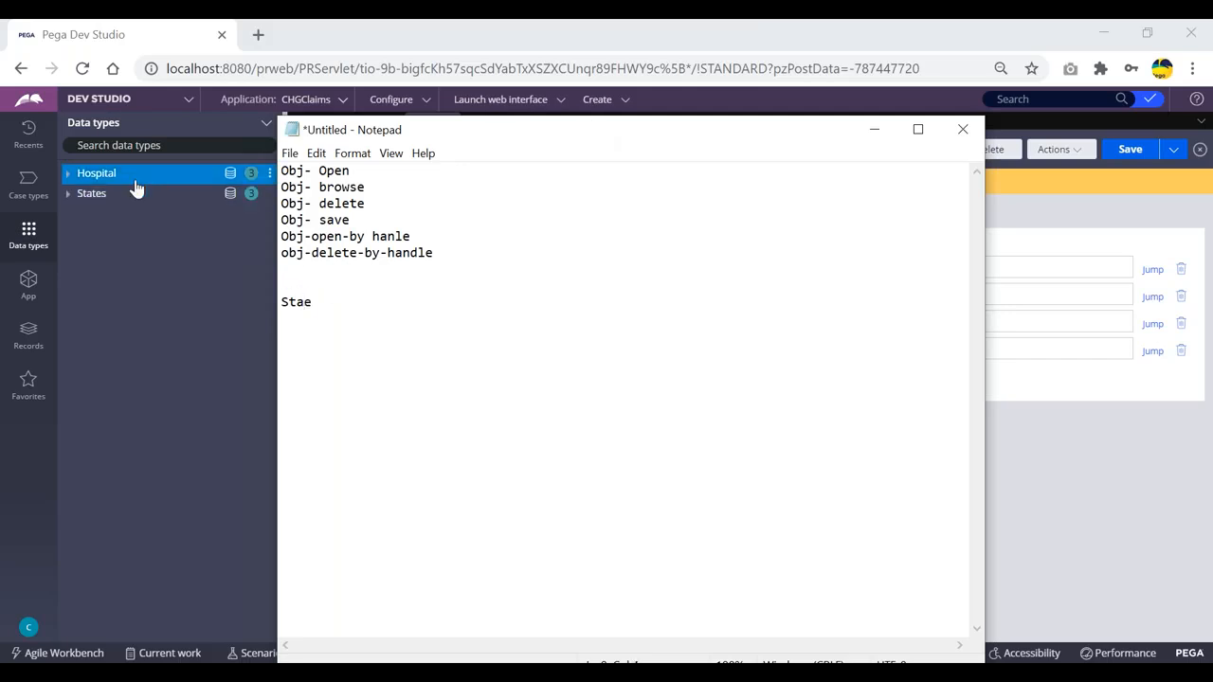
type("t")
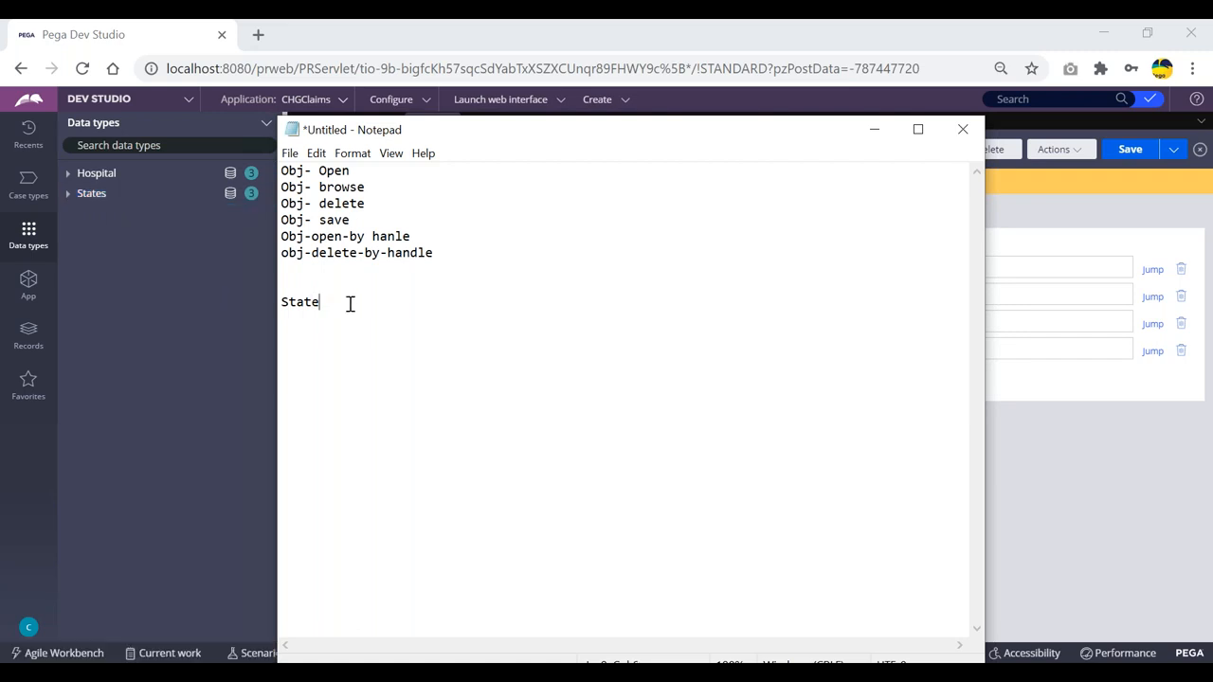
- Switch back to Pega Dev Studio and load the CHG-Data-States class in the application explorer
left_click(224, 272)
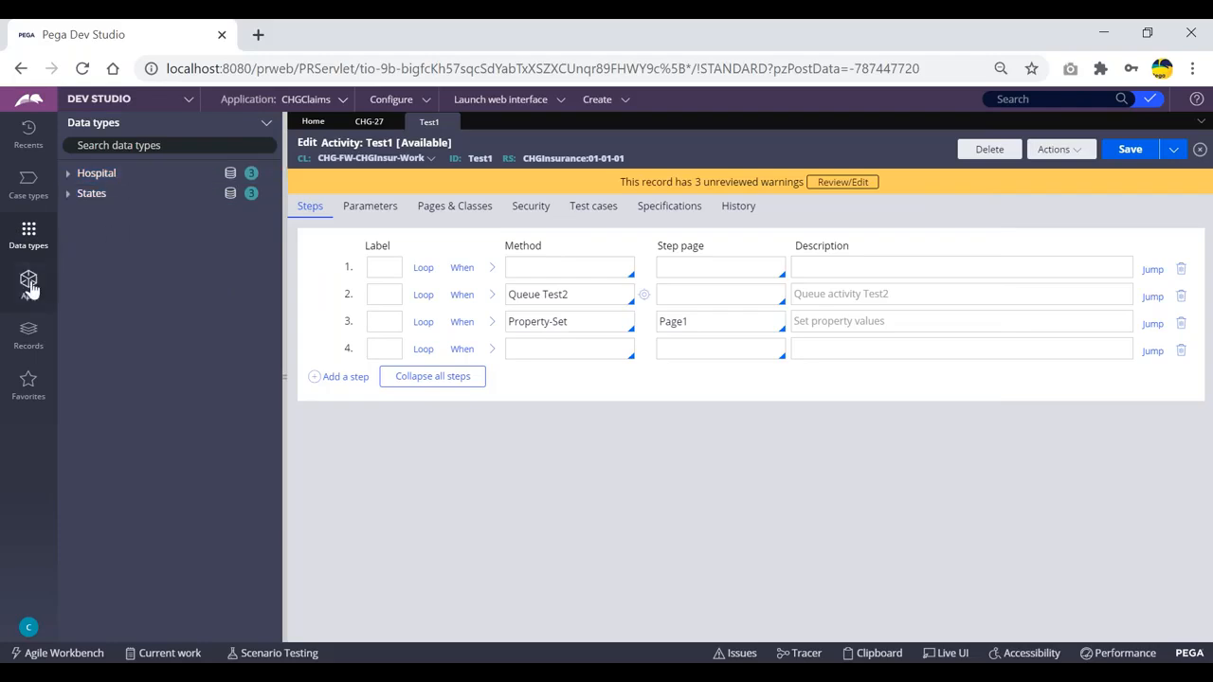
left_click(29, 283)
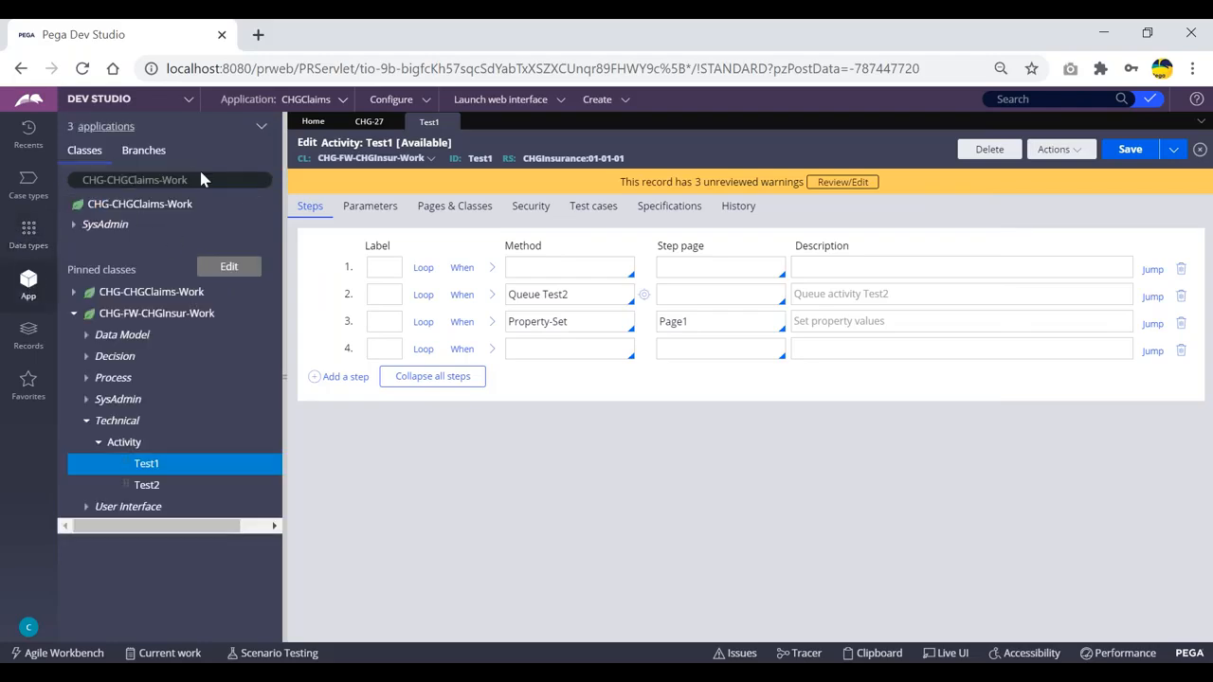
left_click_drag(190, 180, 114, 180)
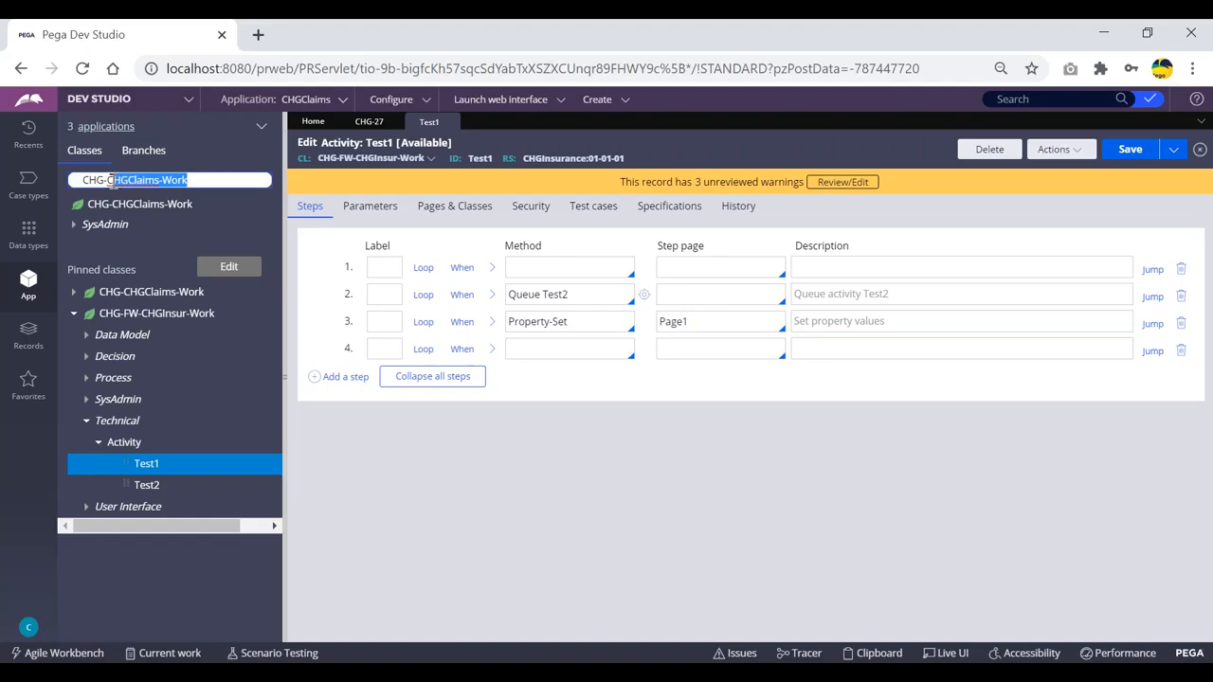
key("BackSpace")
key("BackSpace")
type("dat")
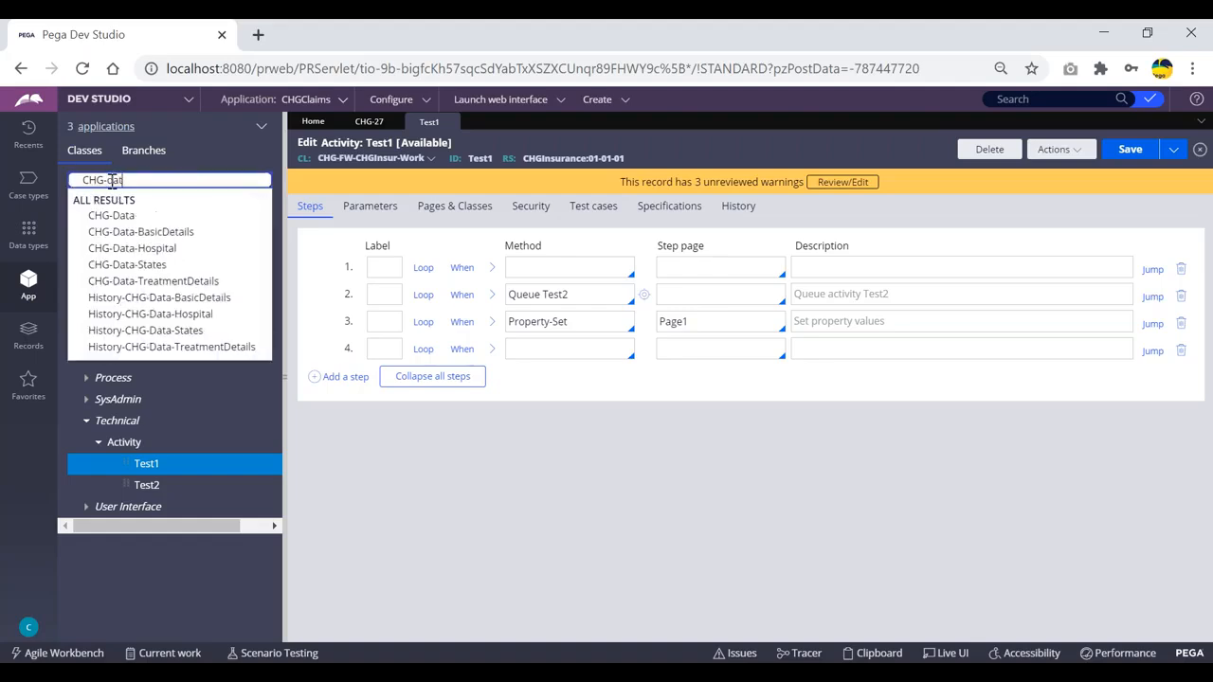
key("Down")
key("Down")
key("Up")
key("Down")
key("Down")
key("Down")
key("Return")
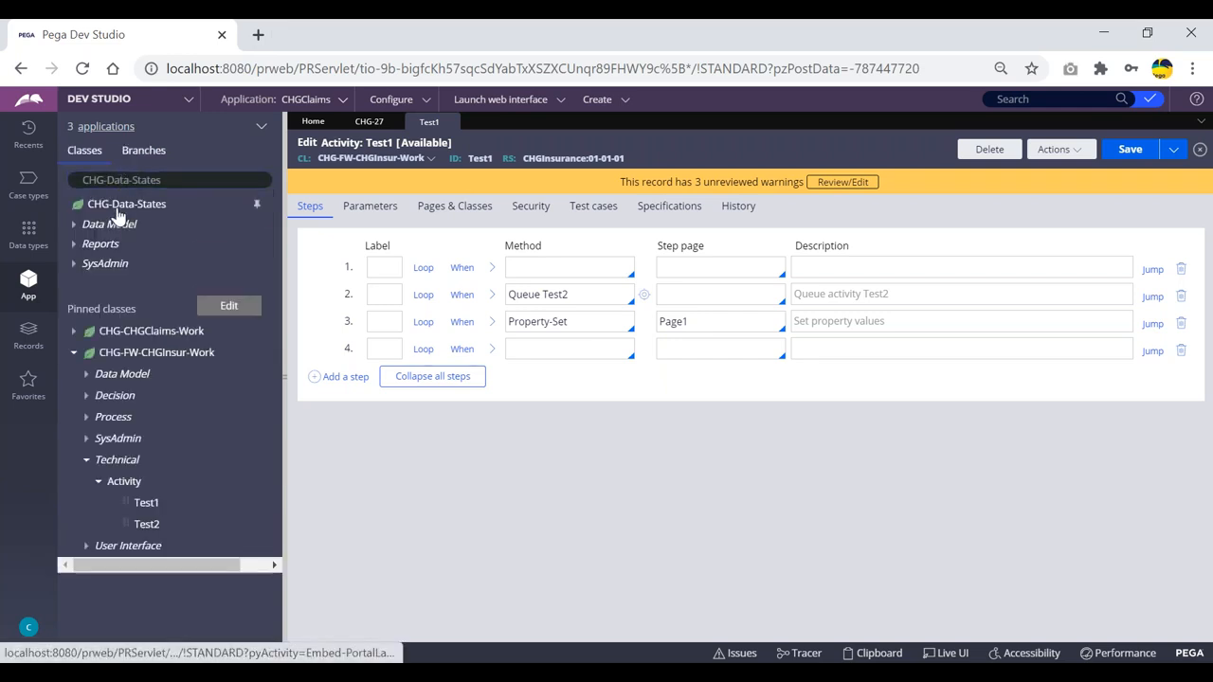
- Open the CHG-Data-States class in the data designer and display its records
left_click(123, 209)
right_click(123, 210)
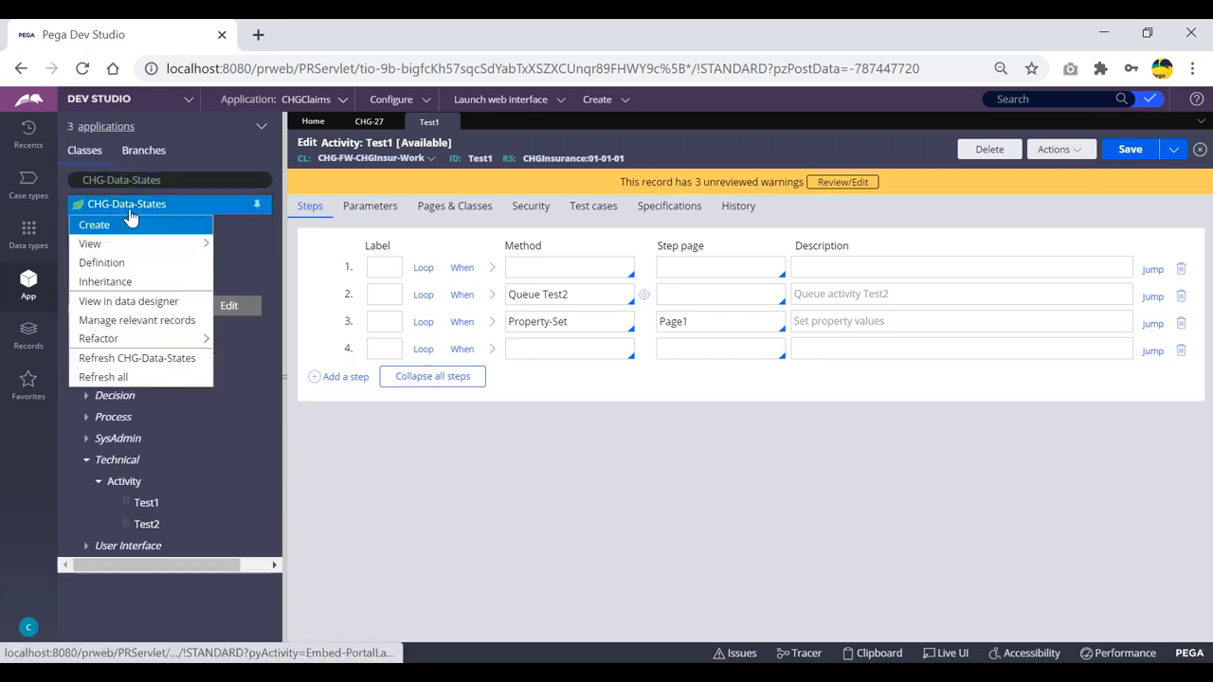
left_click(106, 302)
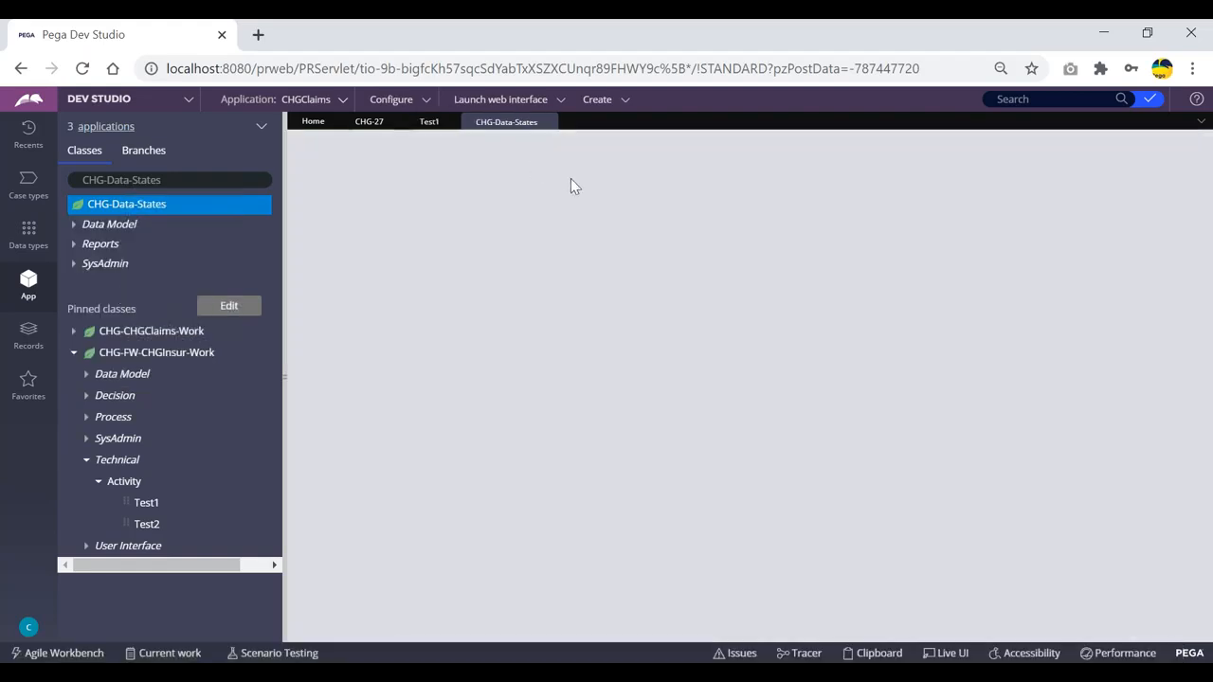
left_click(496, 186)
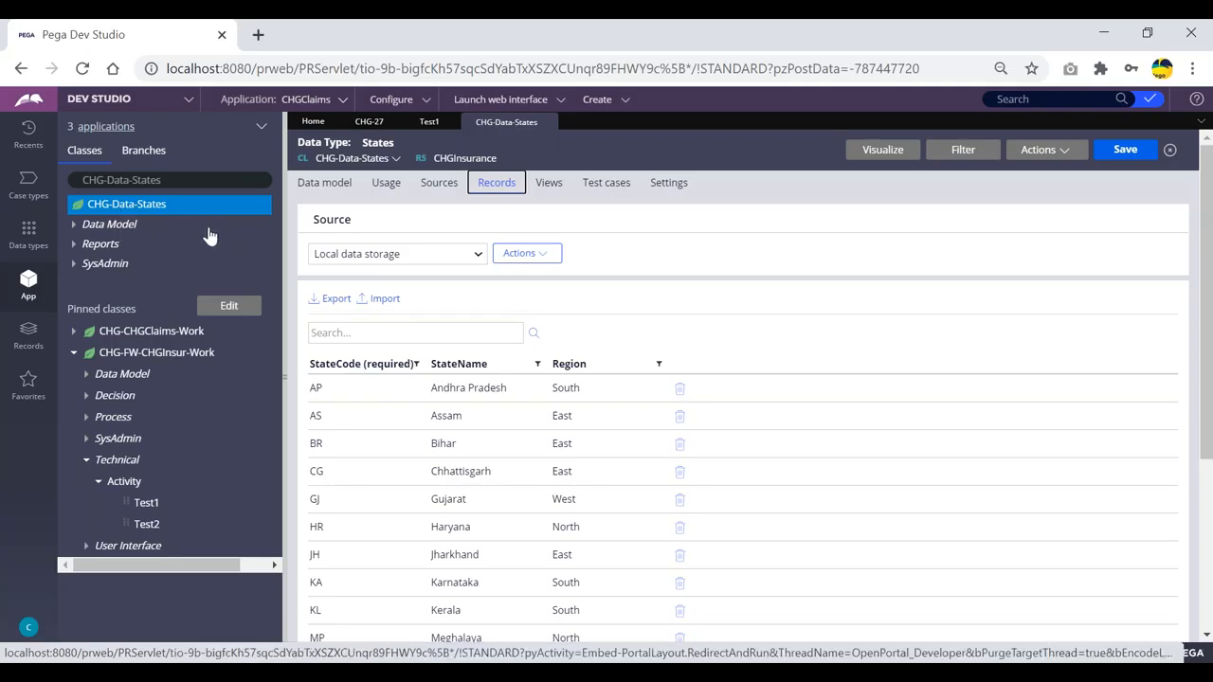
- Switch to Notepad and review the list of Obj methods
key("alt+Tab")
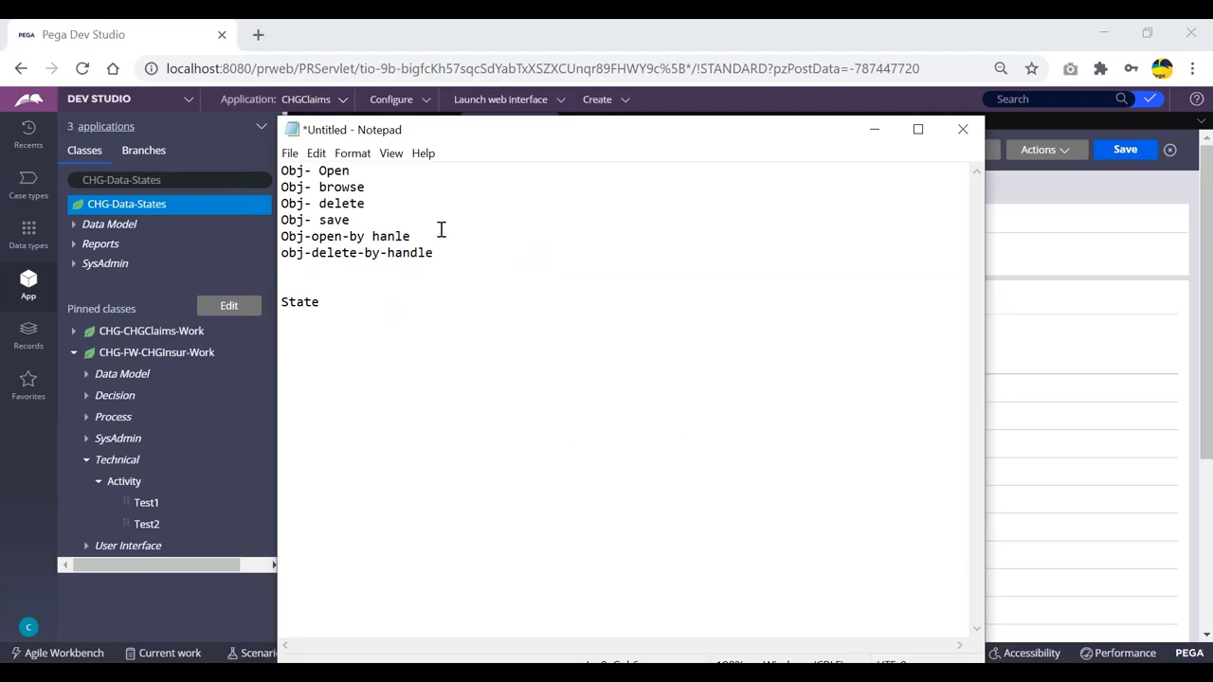
left_click_drag(446, 252, 279, 170)
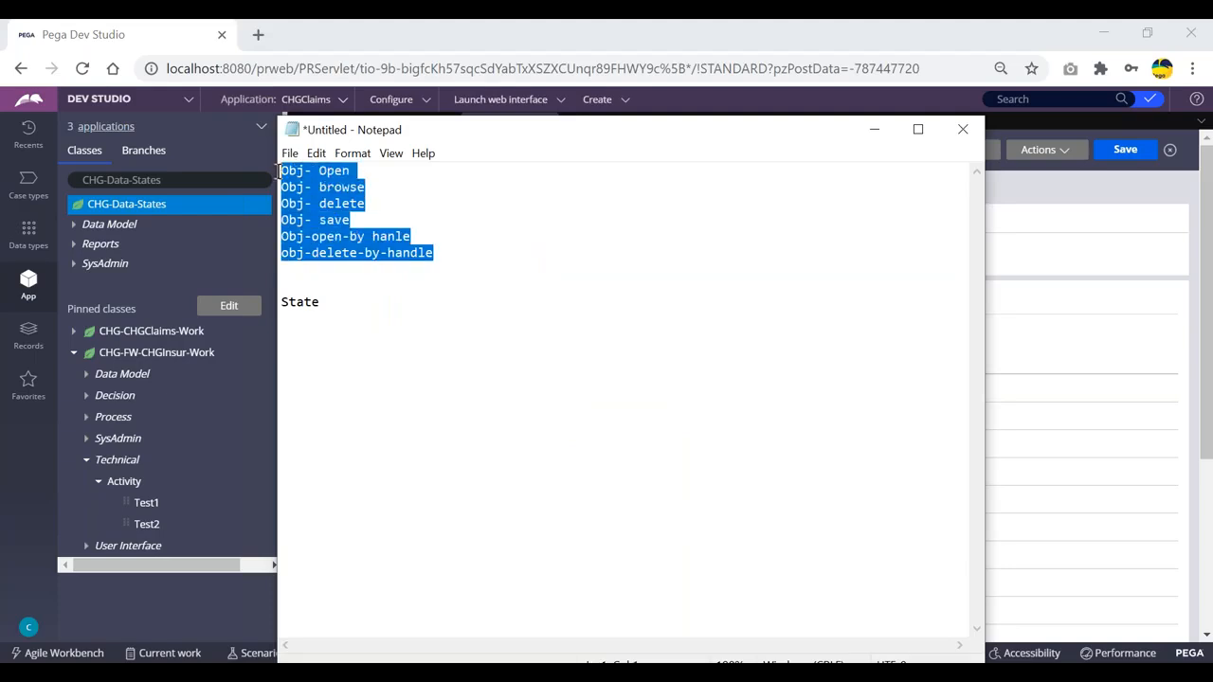
left_click(404, 189)
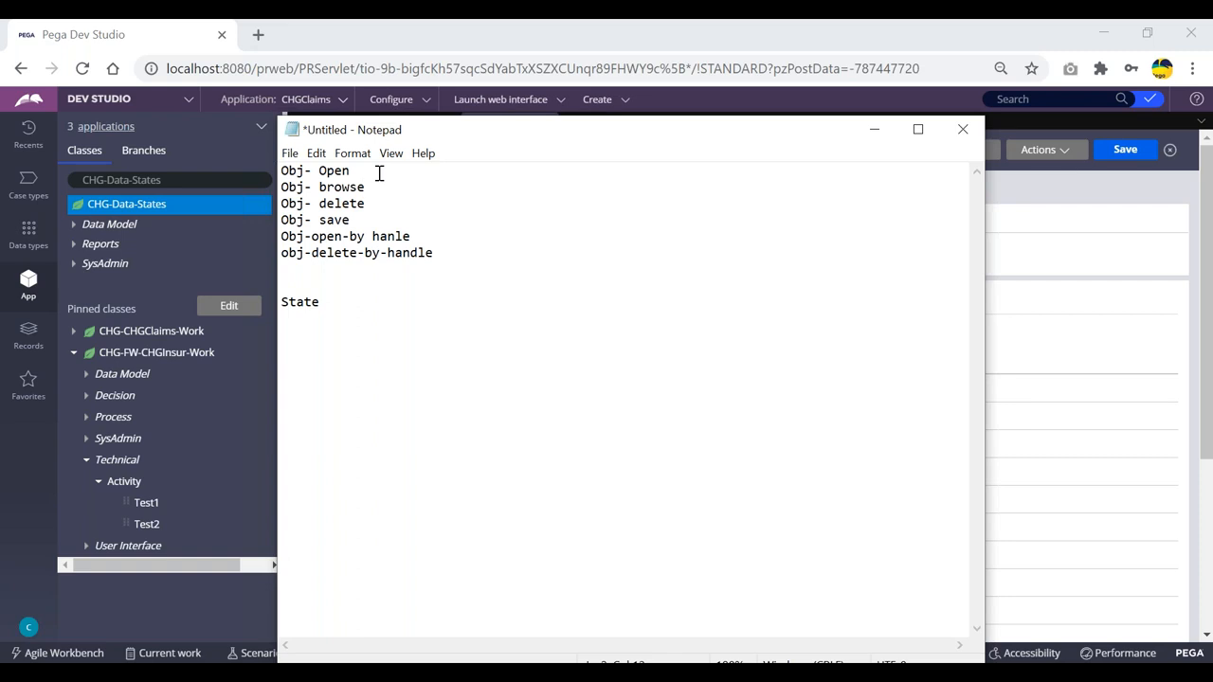
- Add two blank lines above "State" and put a "-" after "Obj- Open", spaced apart from it
left_click(460, 252)
key("Return")
key("Return")
key("shift+Left")
left_click_drag(405, 246, 275, 174)
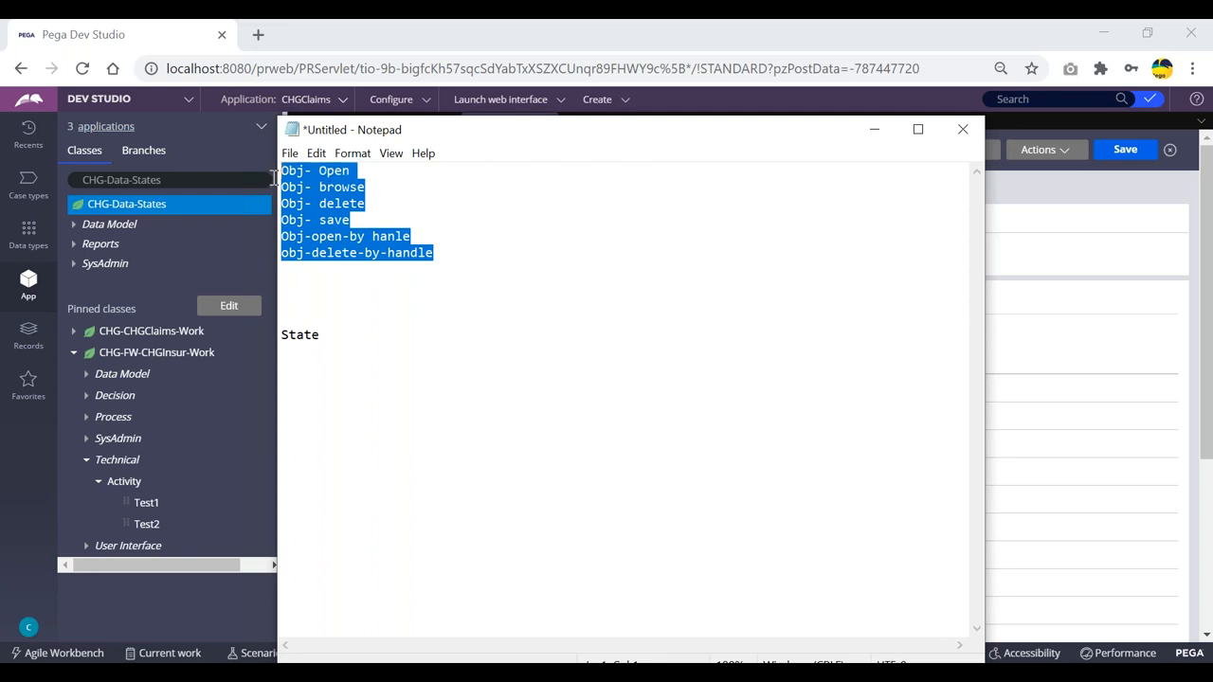
left_click(385, 176)
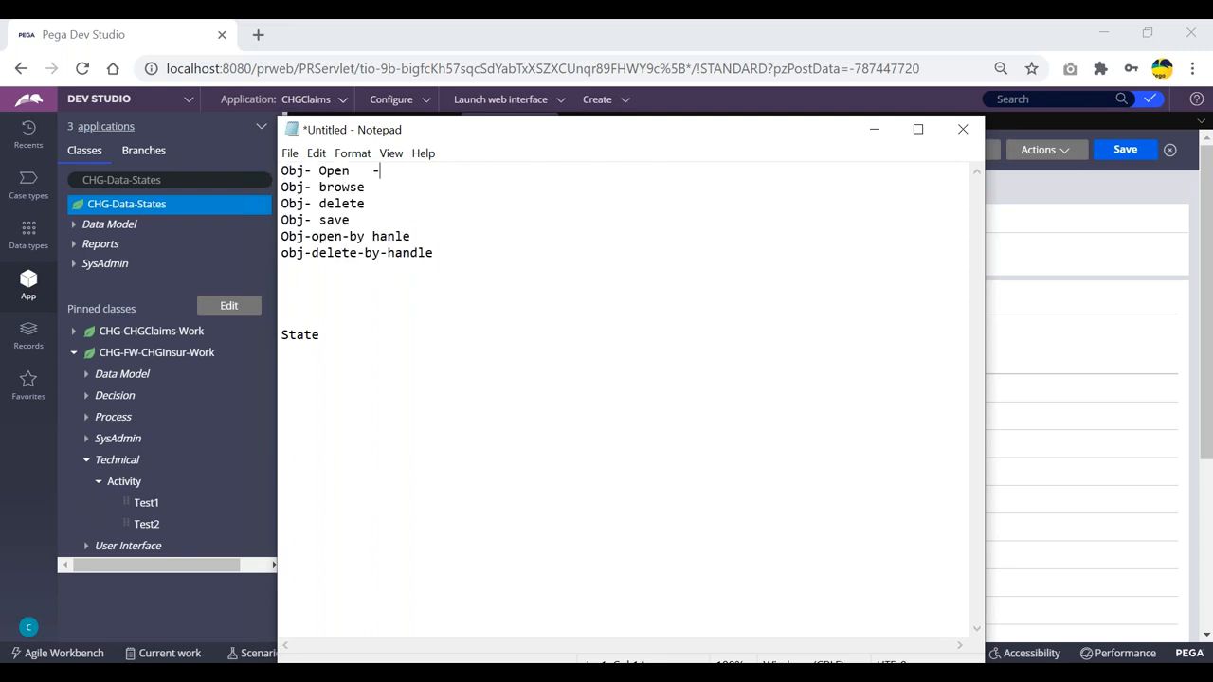
- Extend the "State" line to read "State- 100"
double_click(315, 338)
left_click(333, 335)
left_click_drag(357, 171, 280, 171)
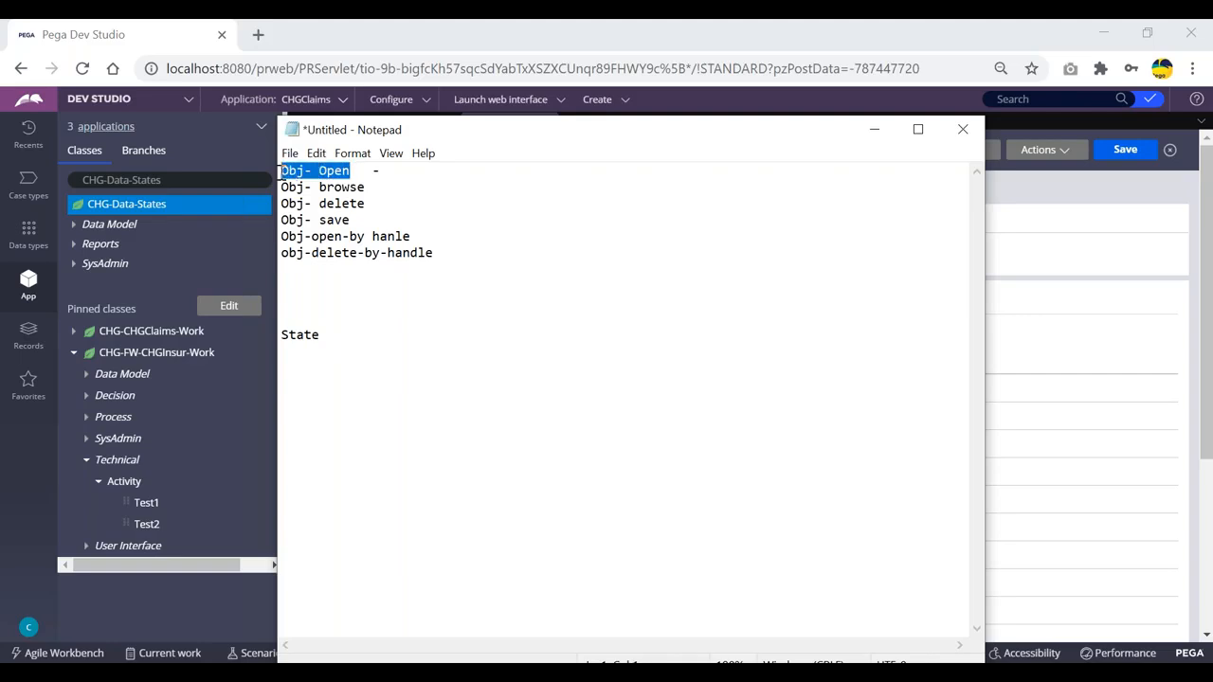
double_click(299, 334)
left_click(335, 333)
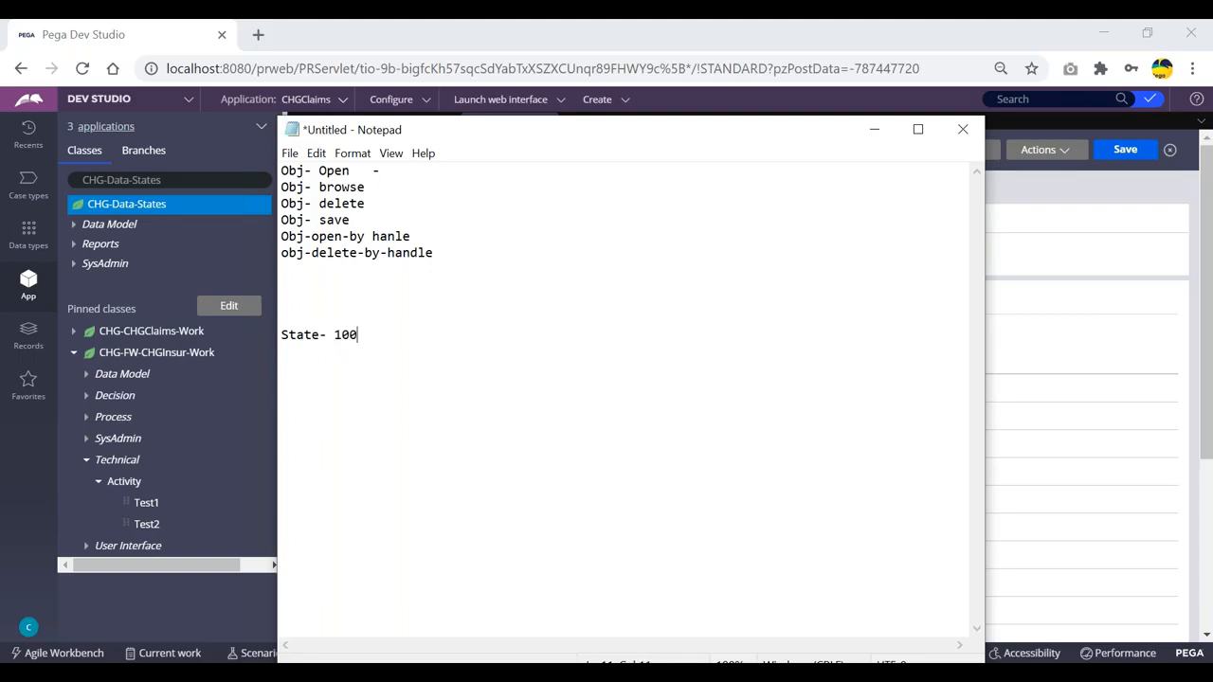
- Compare the "Obj- Open" and "Obj- browse" entries with the "State- 100" line
left_click(398, 173)
left_click_drag(383, 171, 282, 170)
left_click(312, 170)
left_click_drag(369, 187, 280, 187)
left_click(375, 189)
left_click_drag(377, 337, 282, 336)
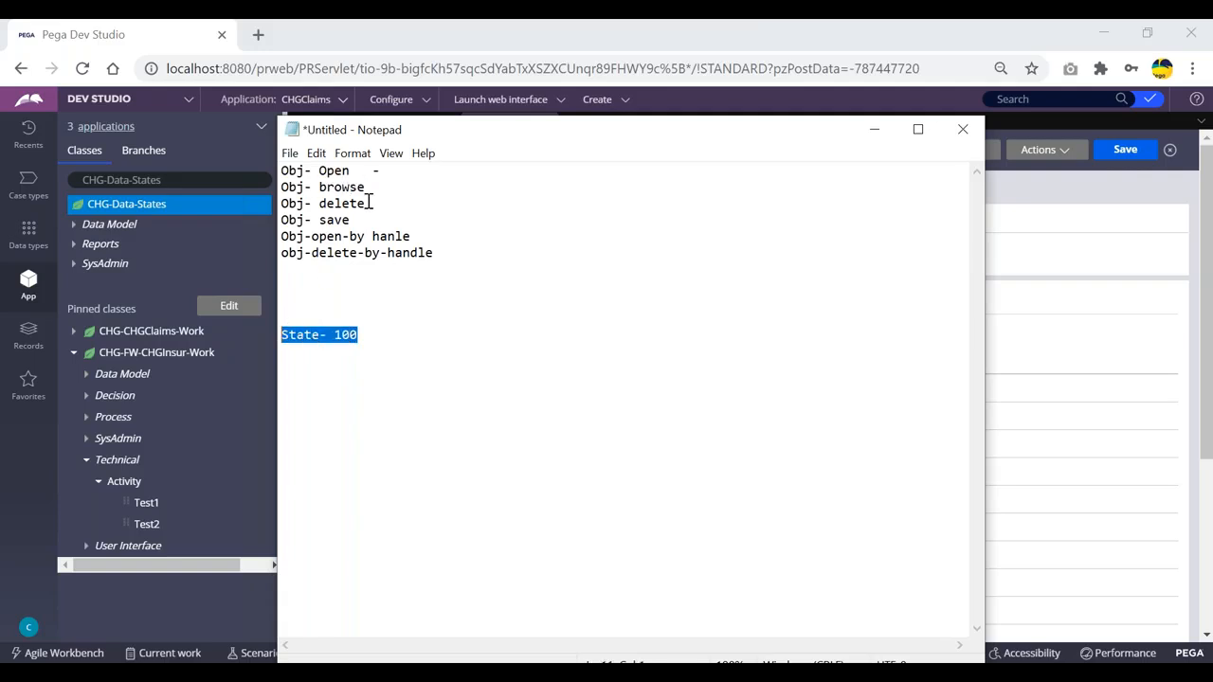
left_click(382, 189)
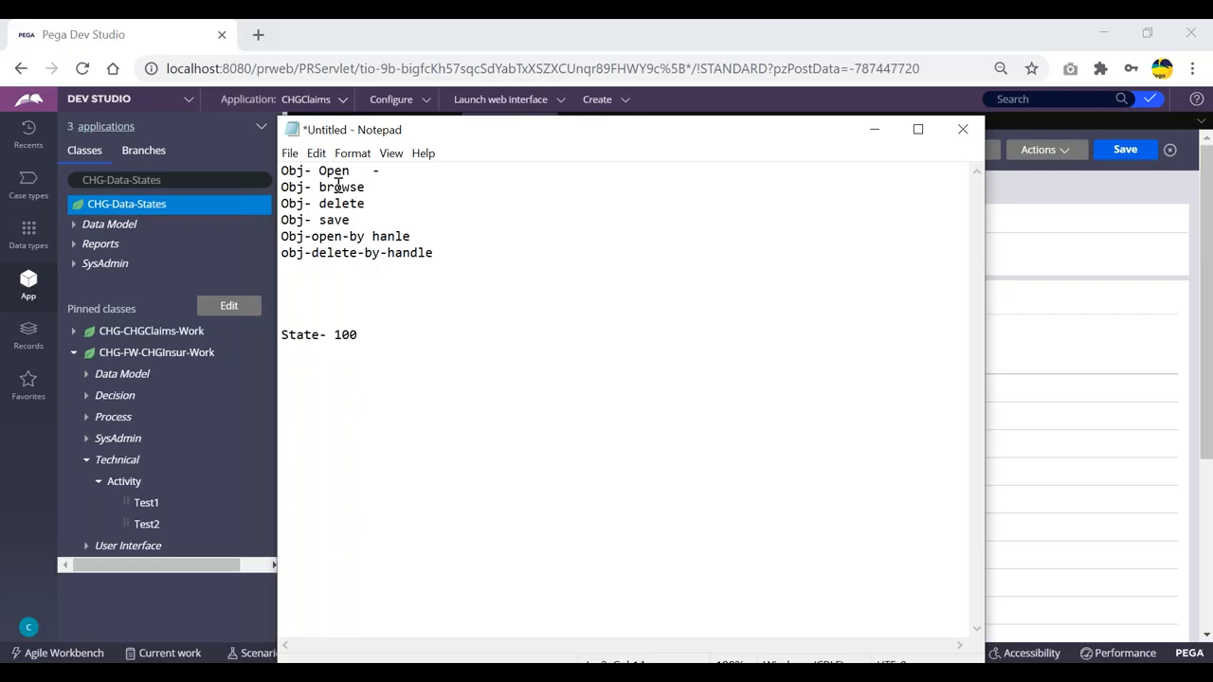
left_click(305, 331)
- Annotate the "Obj- browse" line with "page1" and the "Obj- Open" line with "pag2"
left_click(396, 186)
double_click(347, 335)
left_click(397, 187)
type("pa")
type("pa")
type("g2")
left_click(438, 265)
double_click(395, 172)
left_click_drag(417, 171, 382, 174)
left_click(496, 193)
- Review the "Obj- Open" page annotation and widen the gap before "page1" on the "Obj- browse" line
left_click_drag(350, 170, 279, 170)
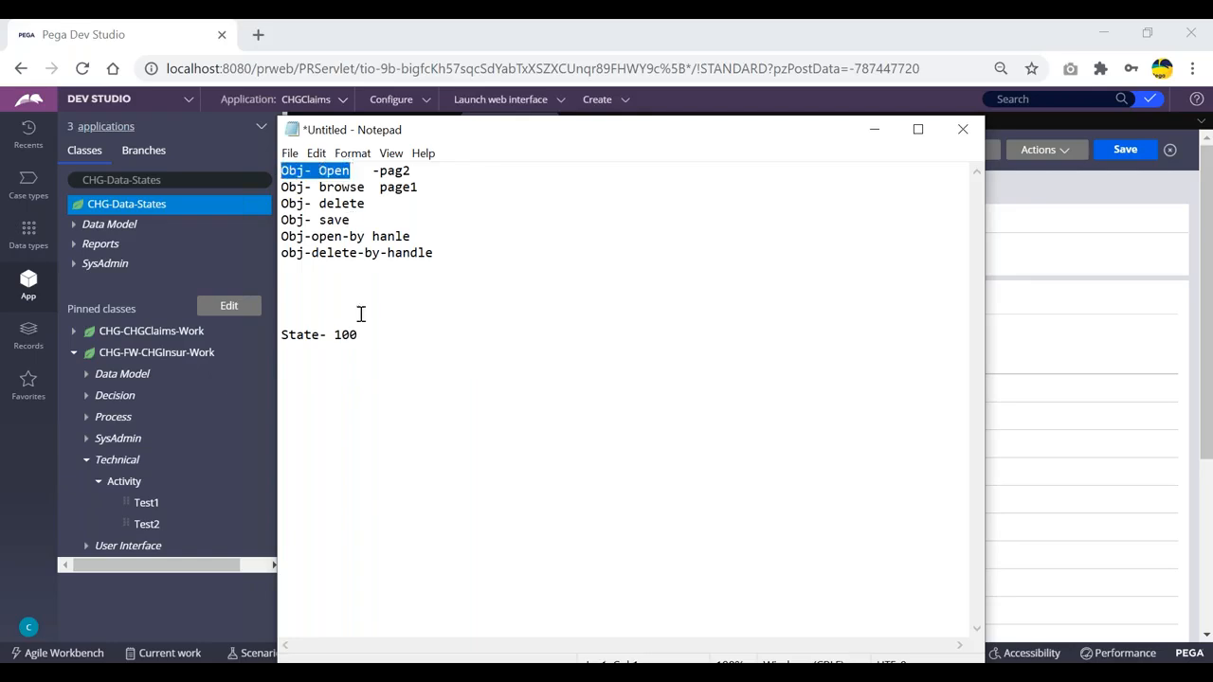
left_click(355, 174)
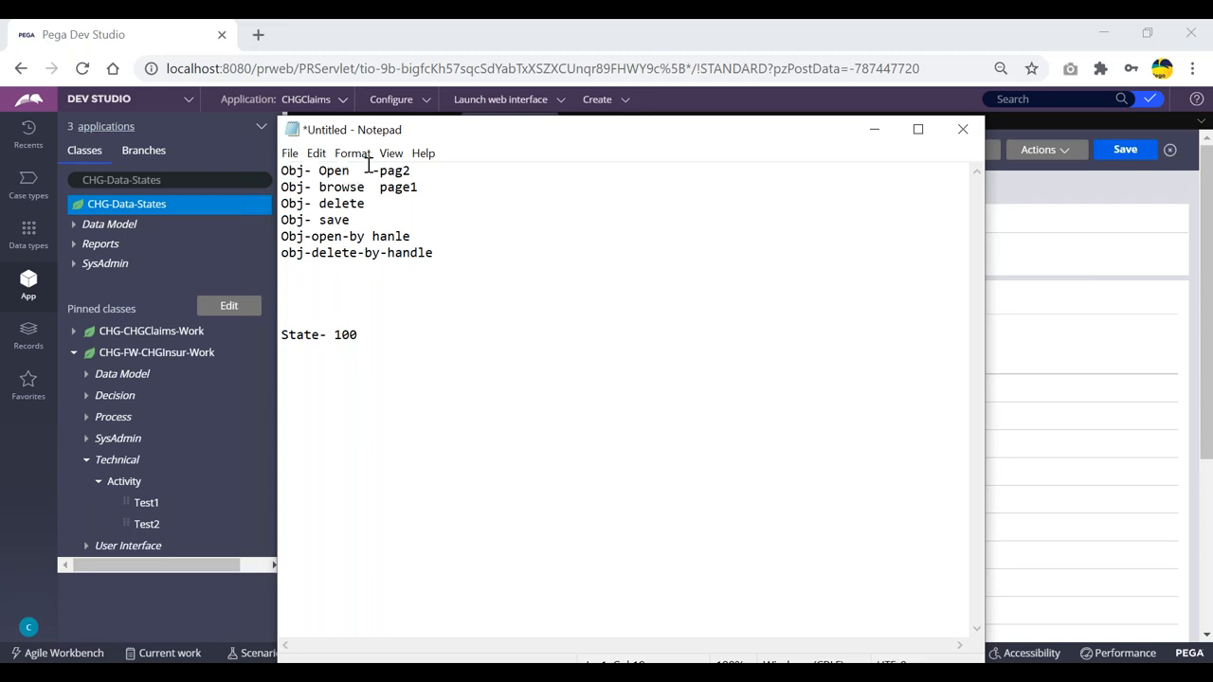
left_click_drag(414, 172, 379, 173)
left_click(427, 172)
double_click(397, 173)
left_click(362, 186)
left_click_drag(441, 186, 280, 171)
- Review the "Obj- delete" entry and look at the States records in Pega Dev Studio before returning to Notepad
left_click(401, 204)
left_click_drag(375, 203, 281, 203)
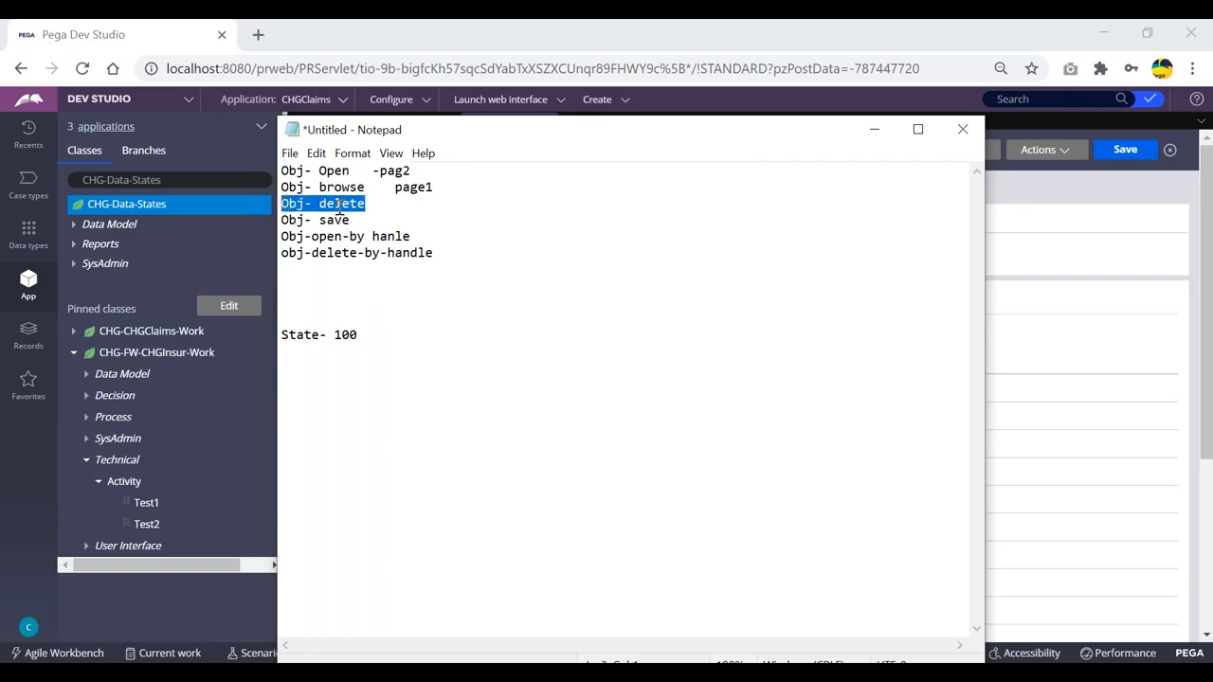
left_click(383, 208)
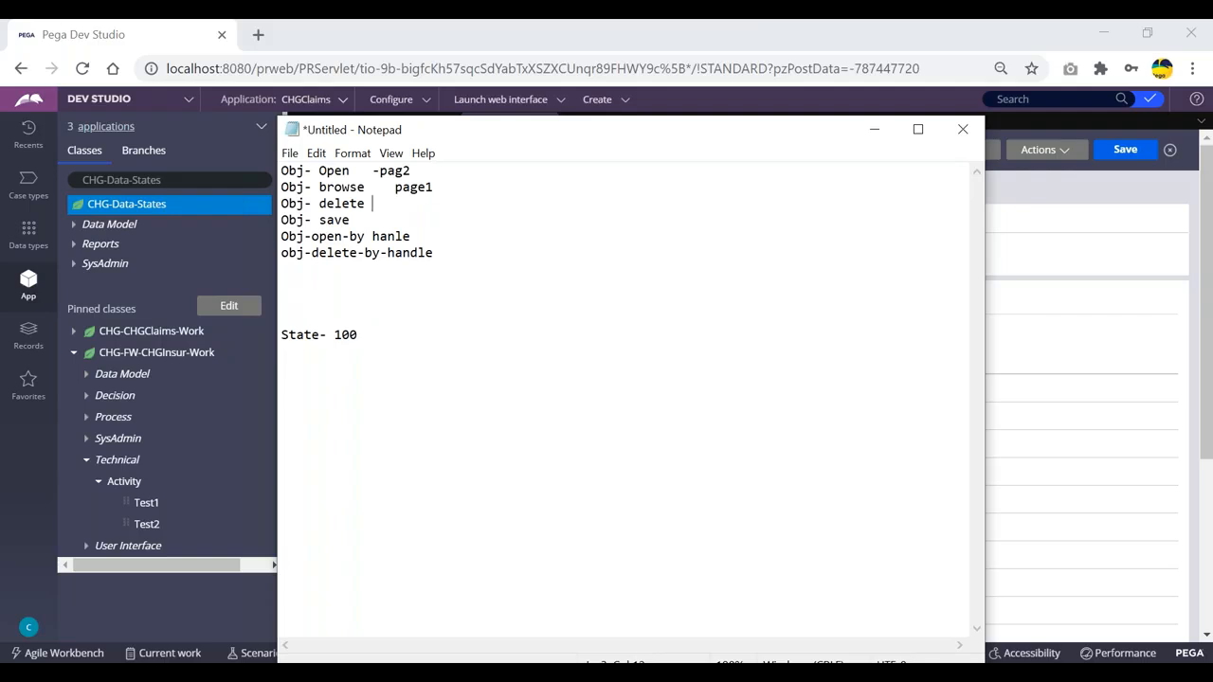
left_click_drag(374, 207, 280, 204)
left_click(437, 207)
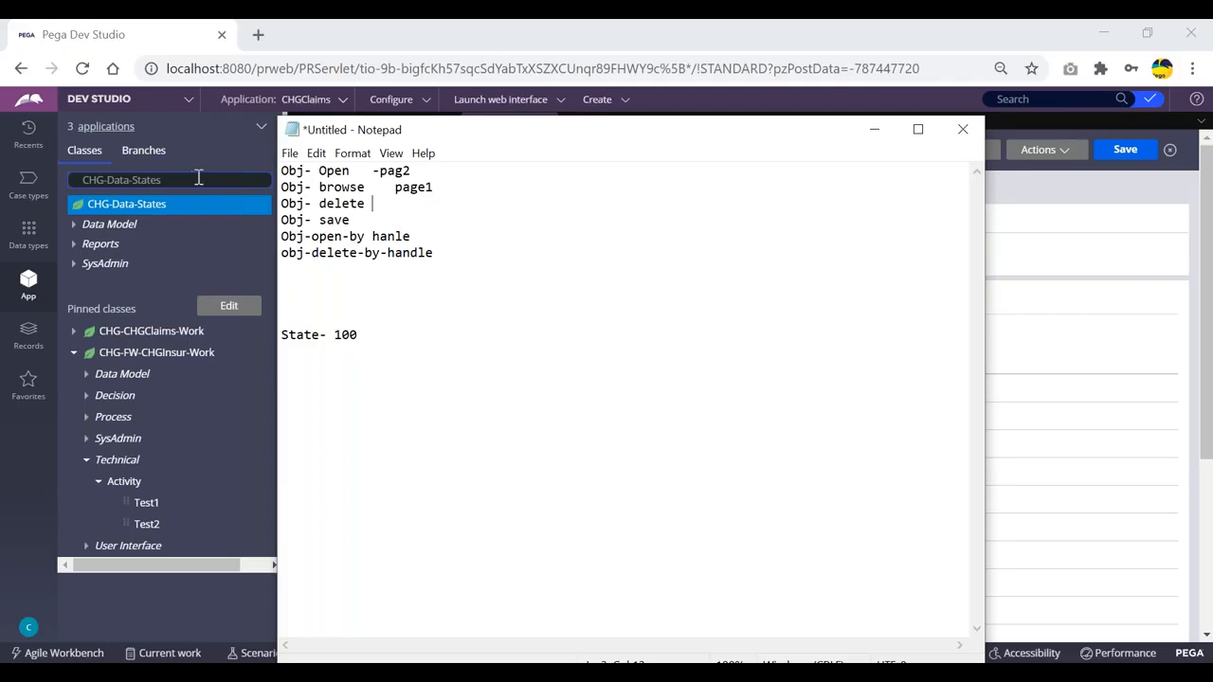
left_click(1041, 224)
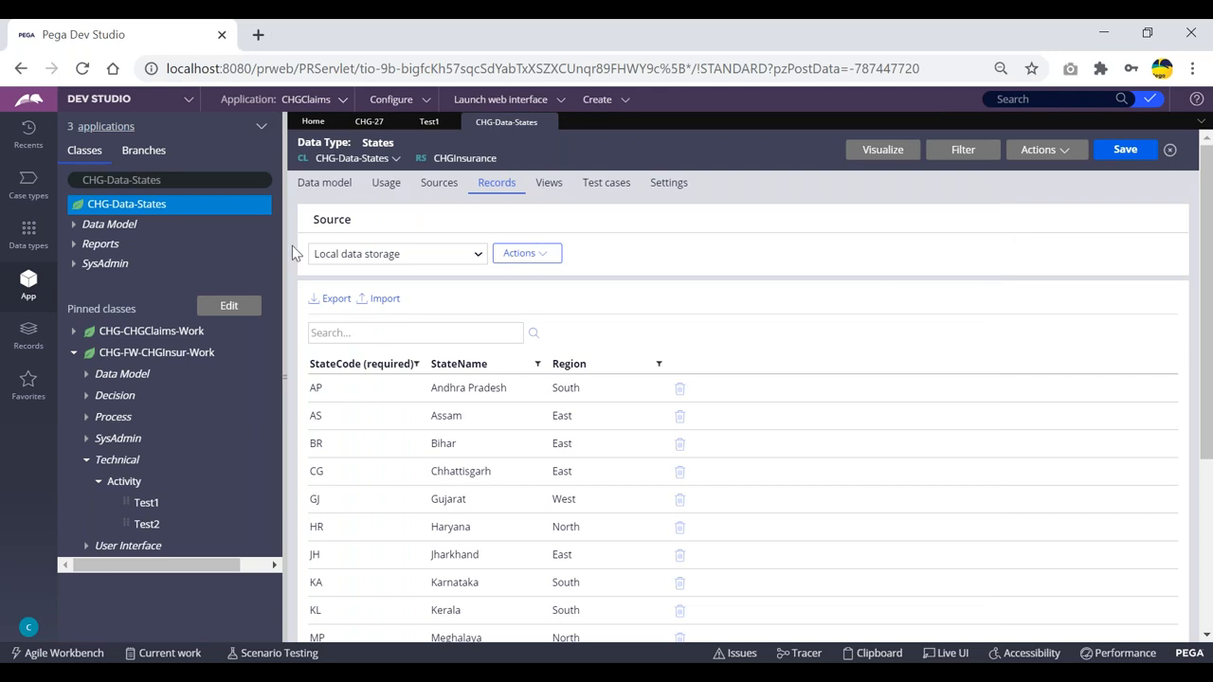
key("alt+Tab")
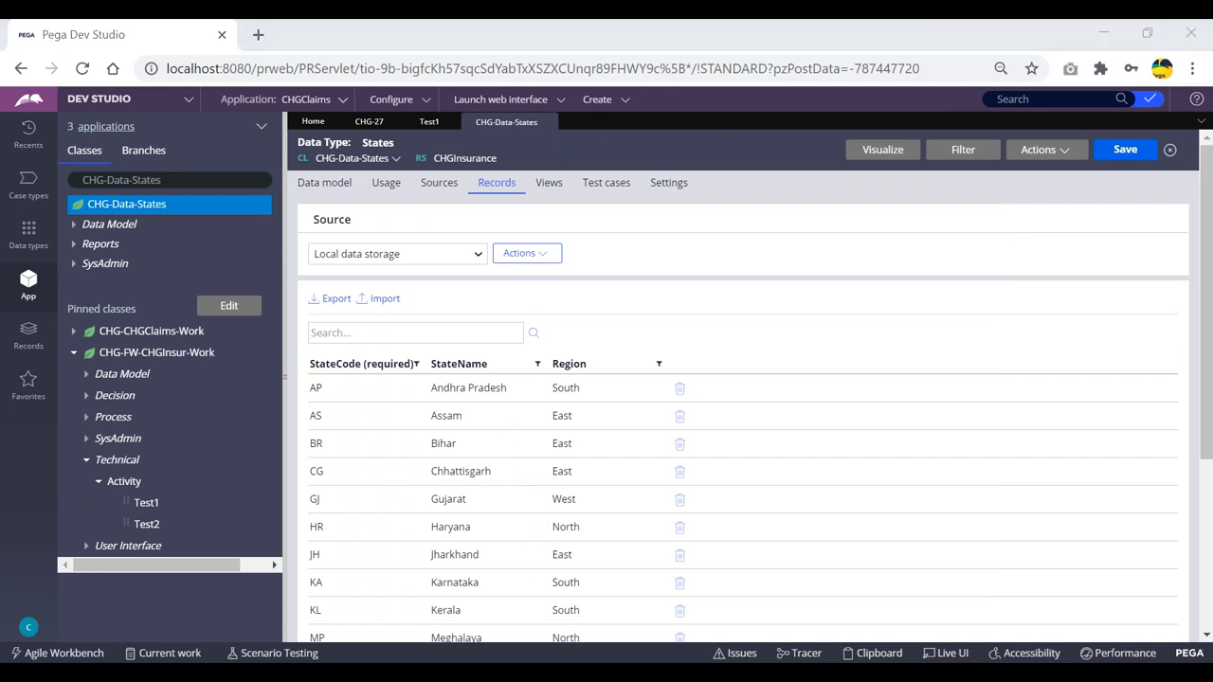
- Annotate the "Obj- save" line with "Insert/ Update"
left_click_drag(352, 219, 269, 218)
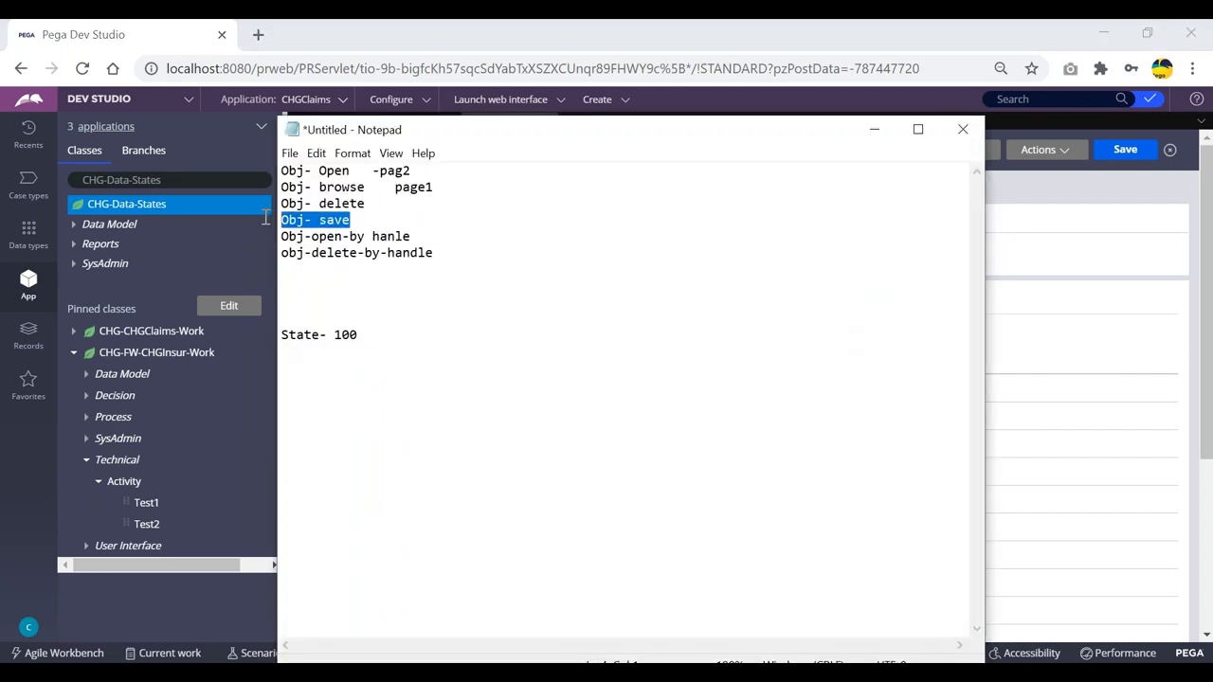
left_click(372, 220)
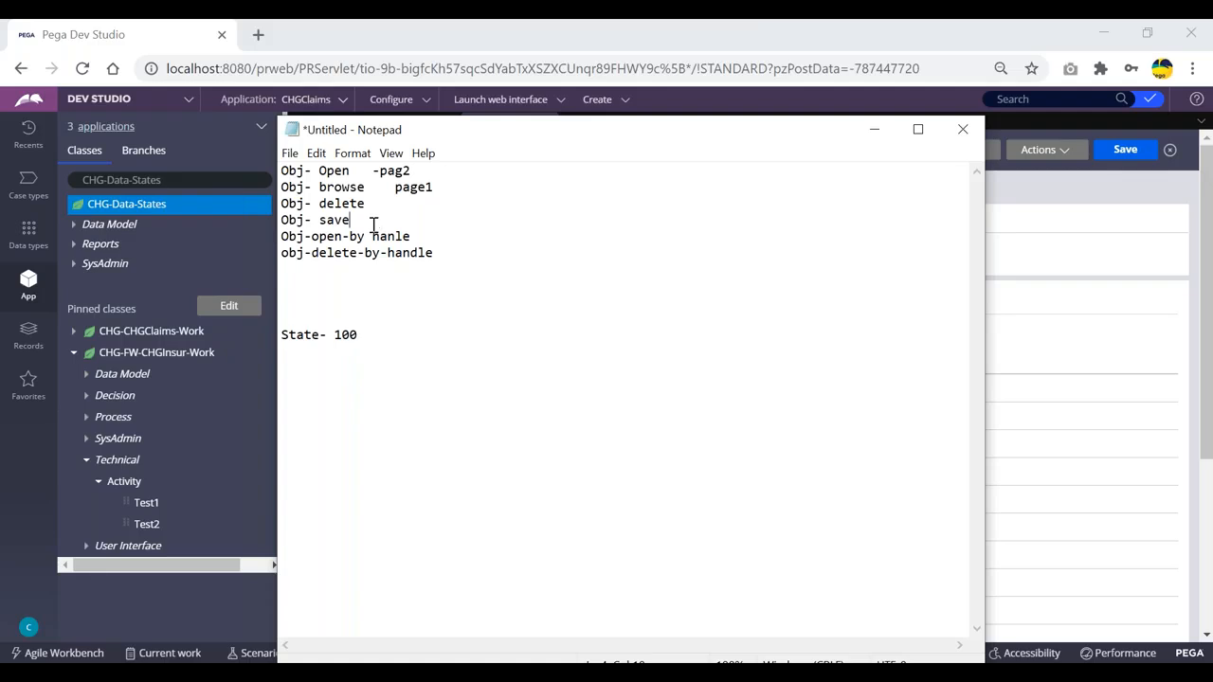
left_click_drag(354, 220, 275, 222)
left_click(369, 219)
left_click_drag(351, 220, 281, 220)
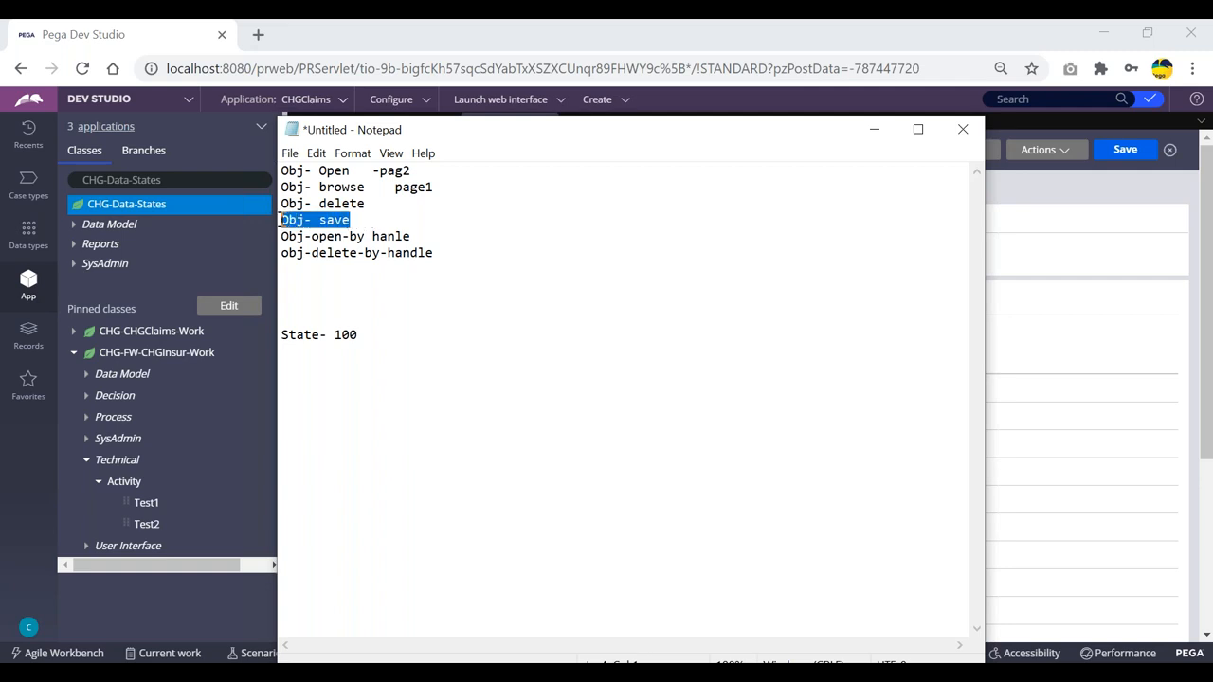
left_click(371, 222)
type("Inser")
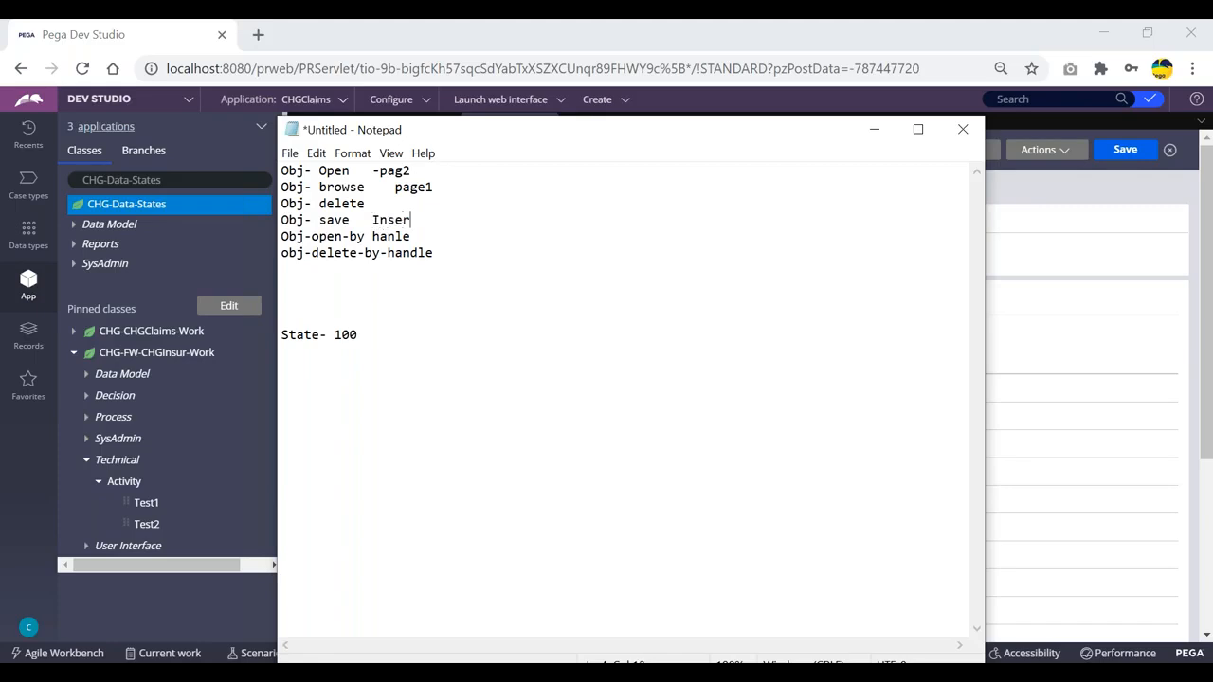
type("t/ Update")
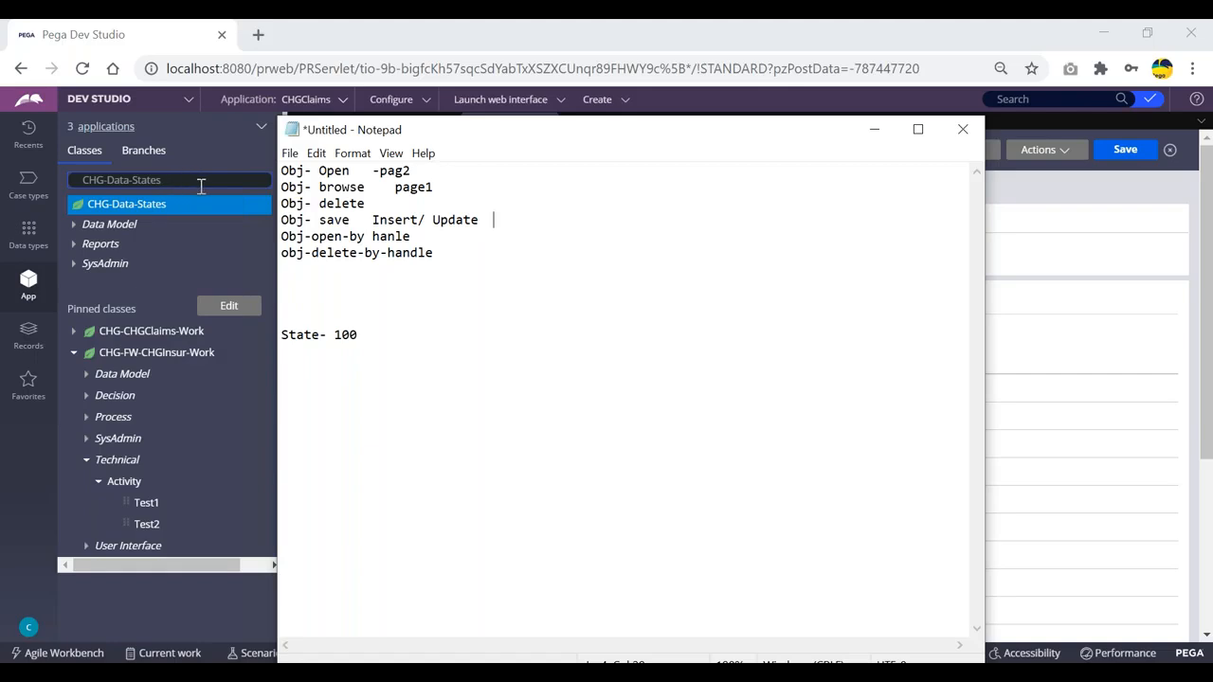
- Append "Clasname-classkey" and the sample key "AP" to the "Obj- save" line
type("Clasname")
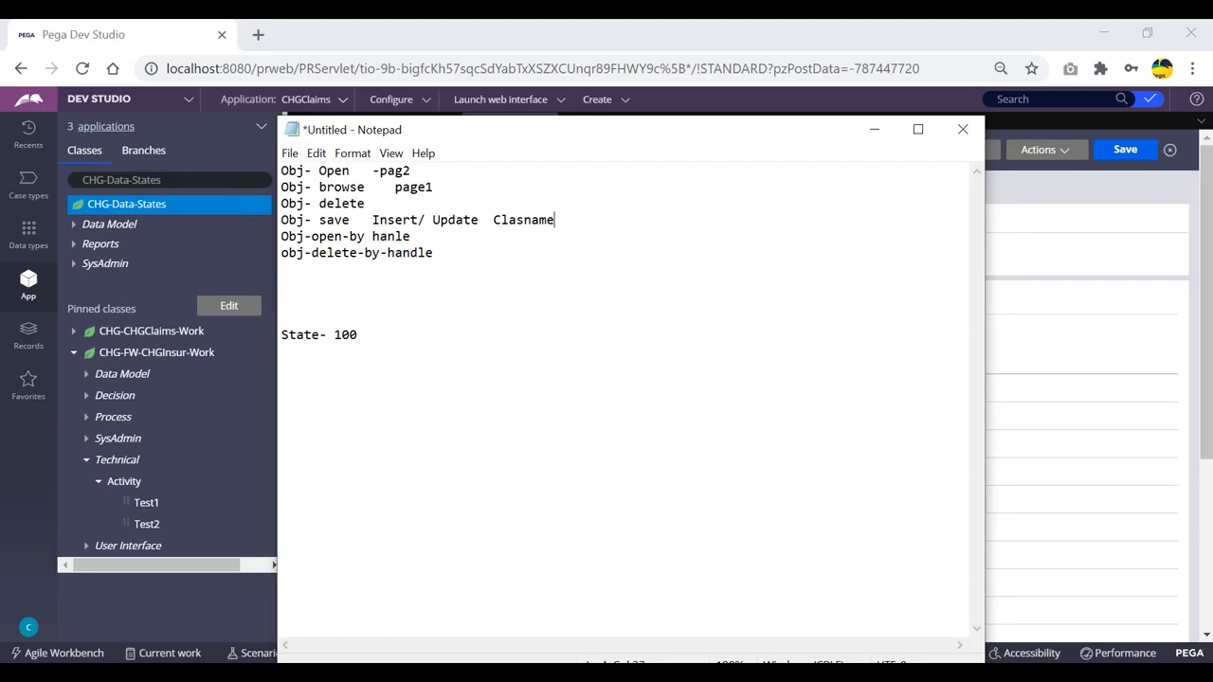
type("-classkey")
double_click(531, 221)
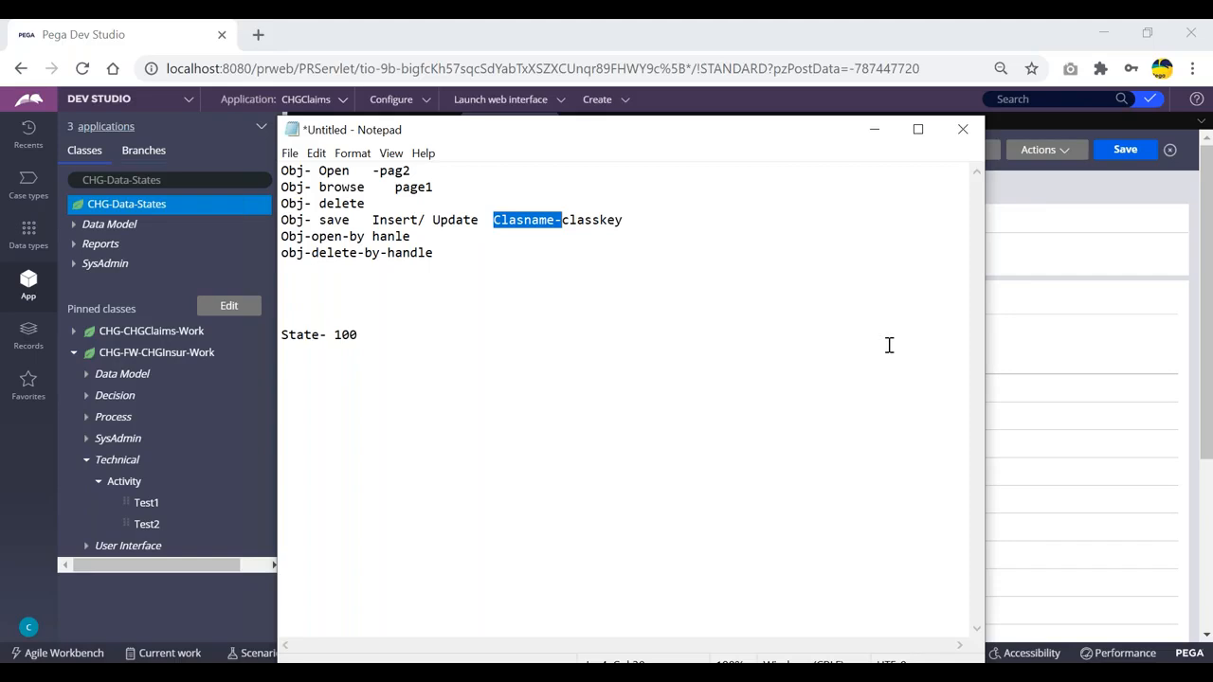
double_click(589, 224)
left_click(639, 220)
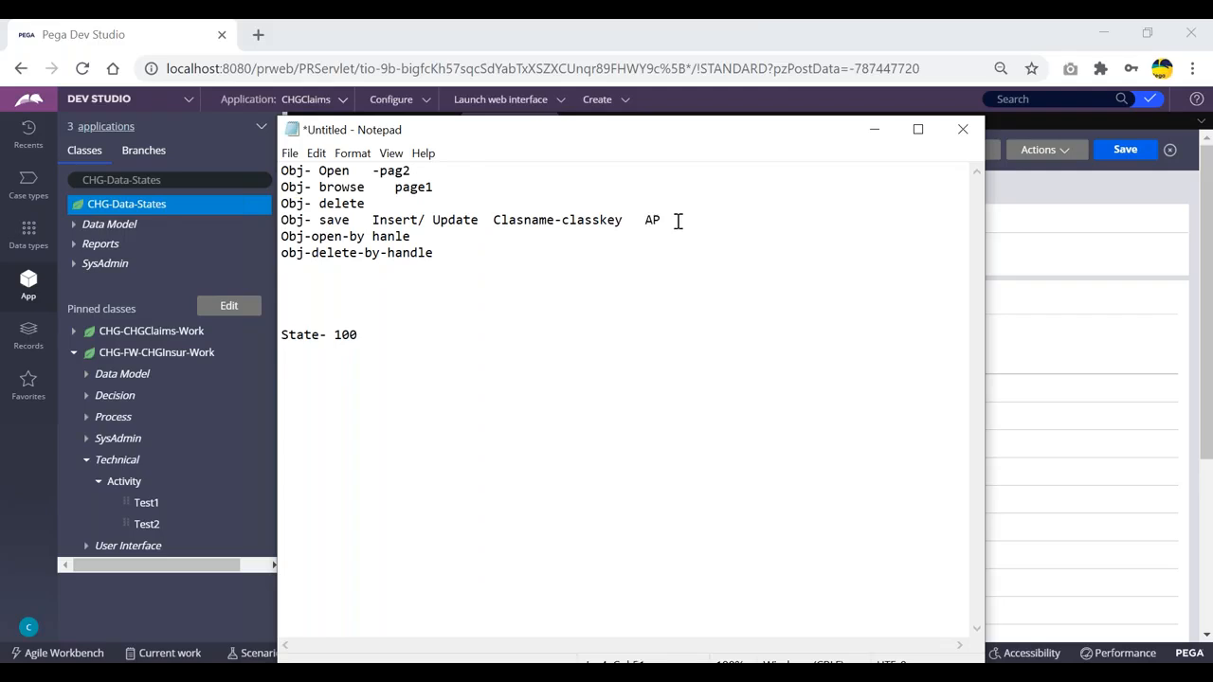
- Examine the class name, class key, sample key and Update parts of the "Obj- save" line
left_click_drag(665, 219, 563, 222)
left_click(569, 243)
double_click(526, 220)
left_click(600, 220)
double_click(600, 220)
left_click(650, 220)
left_click_drag(660, 220, 645, 222)
double_click(440, 220)
- Add "-- Andhra pradesh" after "AP" on the "Obj- save" line
left_click(731, 223)
type("-- Andha")
type("a pradesh")
- Compare the "Obj- save" notes with the States records in Pega Dev Studio, checking the class name and AP key
key("alt+Tab")
key("alt+Tab")
left_click_drag(359, 220, 280, 220)
left_click(455, 251)
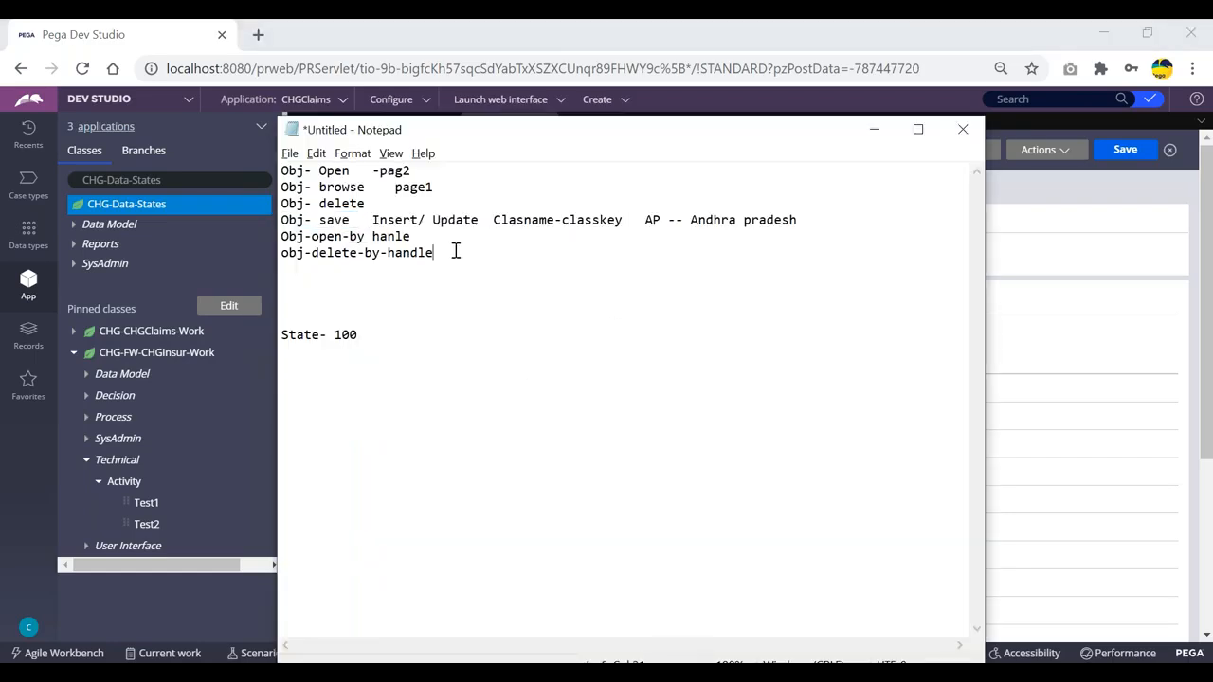
double_click(527, 220)
key("alt+Tab")
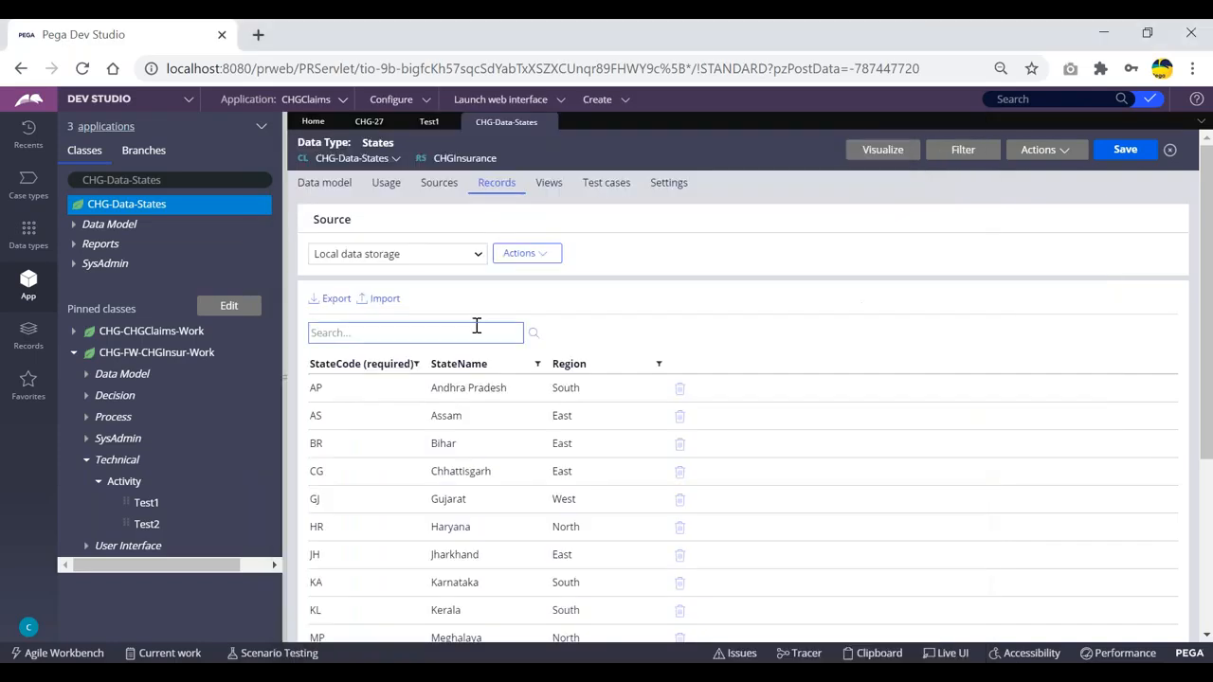
key("alt+Tab")
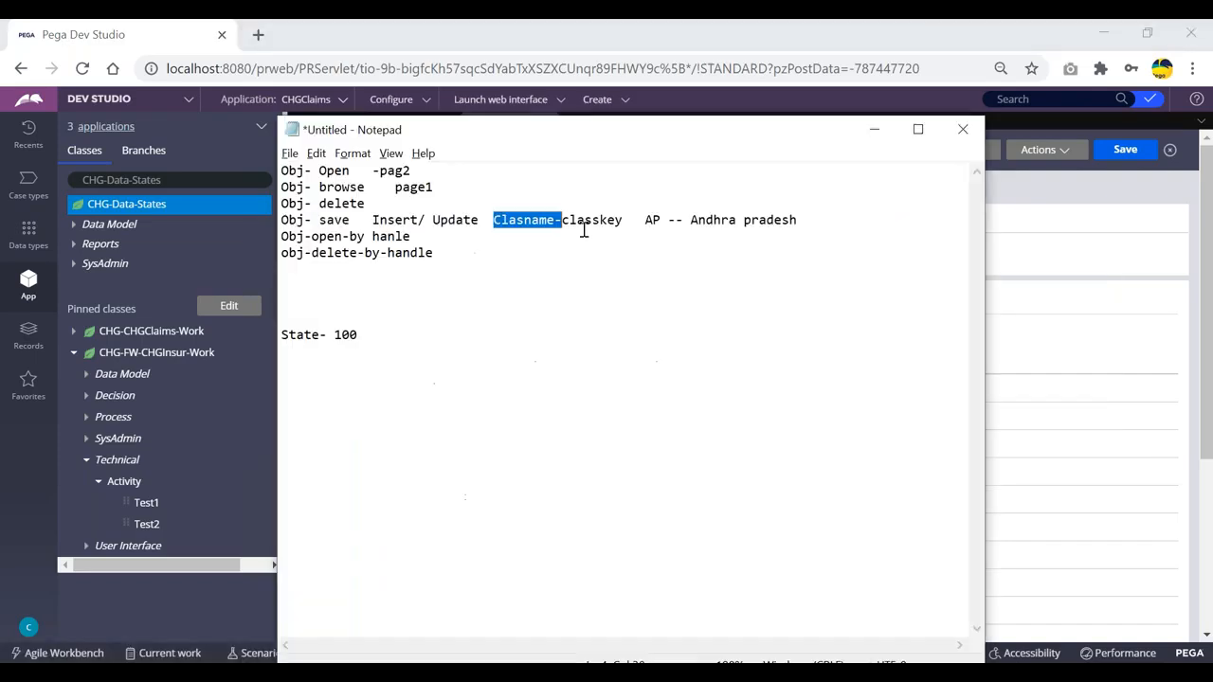
double_click(659, 221)
key("alt+Tab")
key("alt+Tab")
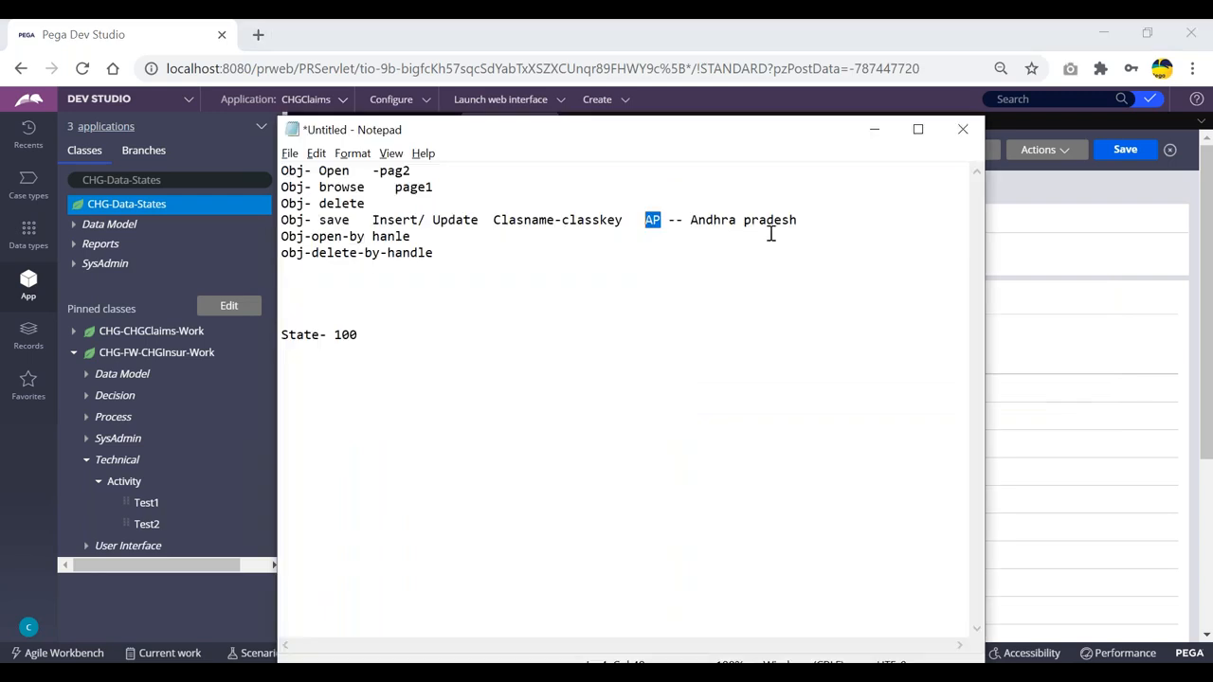
- Alter the state name on the "Obj- save" line by inserting "dsdfsdfds" into "pradesh"
left_click(773, 221)
type("dsdfsdfds")
left_click(818, 252)
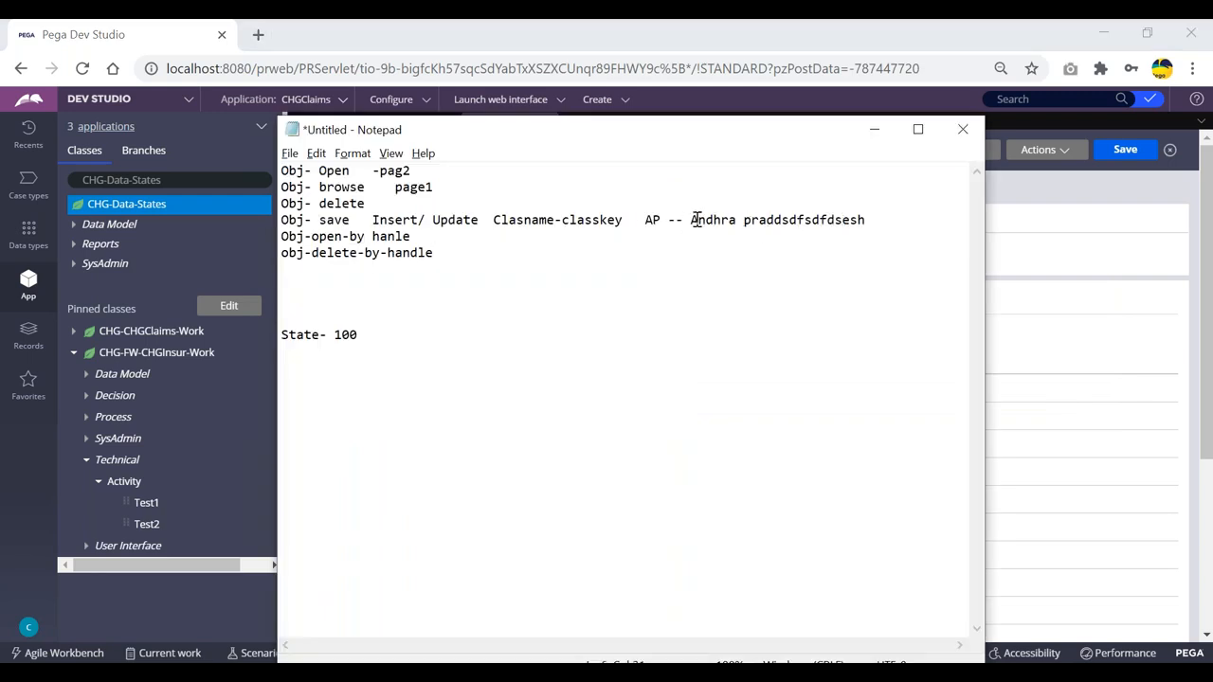
left_click_drag(692, 221, 866, 233)
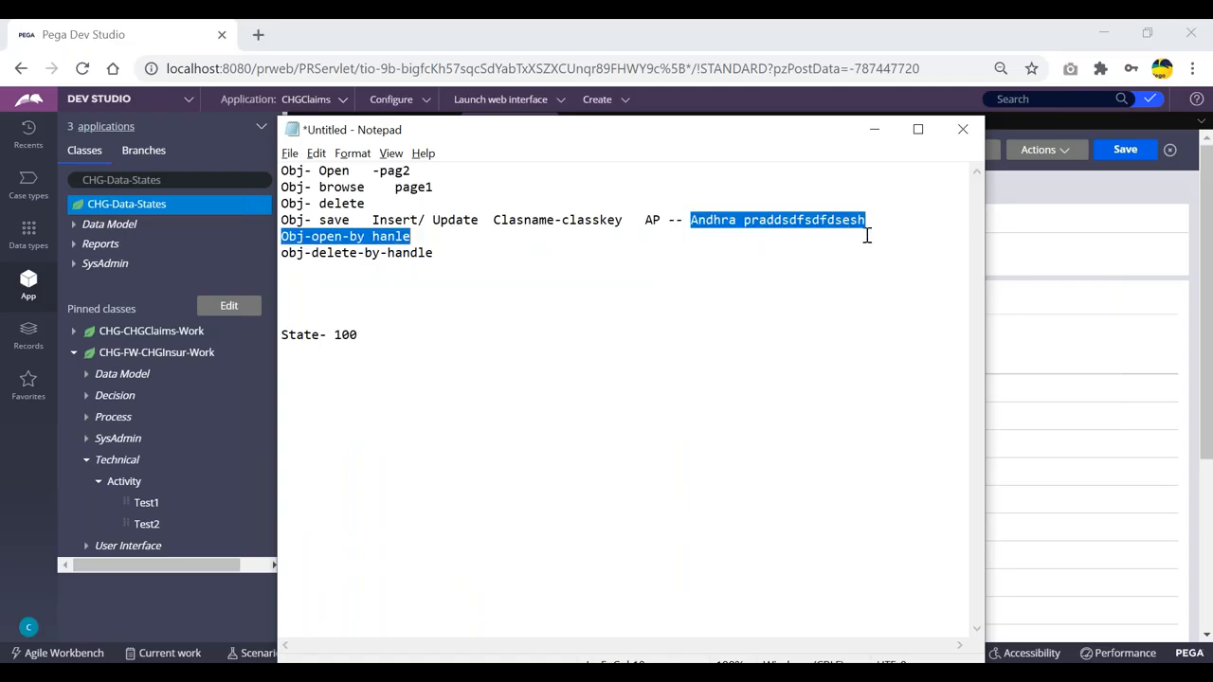
- Check the AP key and altered state name against the AP row of the States records in Pega Dev Studio
key("alt+Tab")
key("alt+Tab")
double_click(652, 220)
key("alt+Tab")
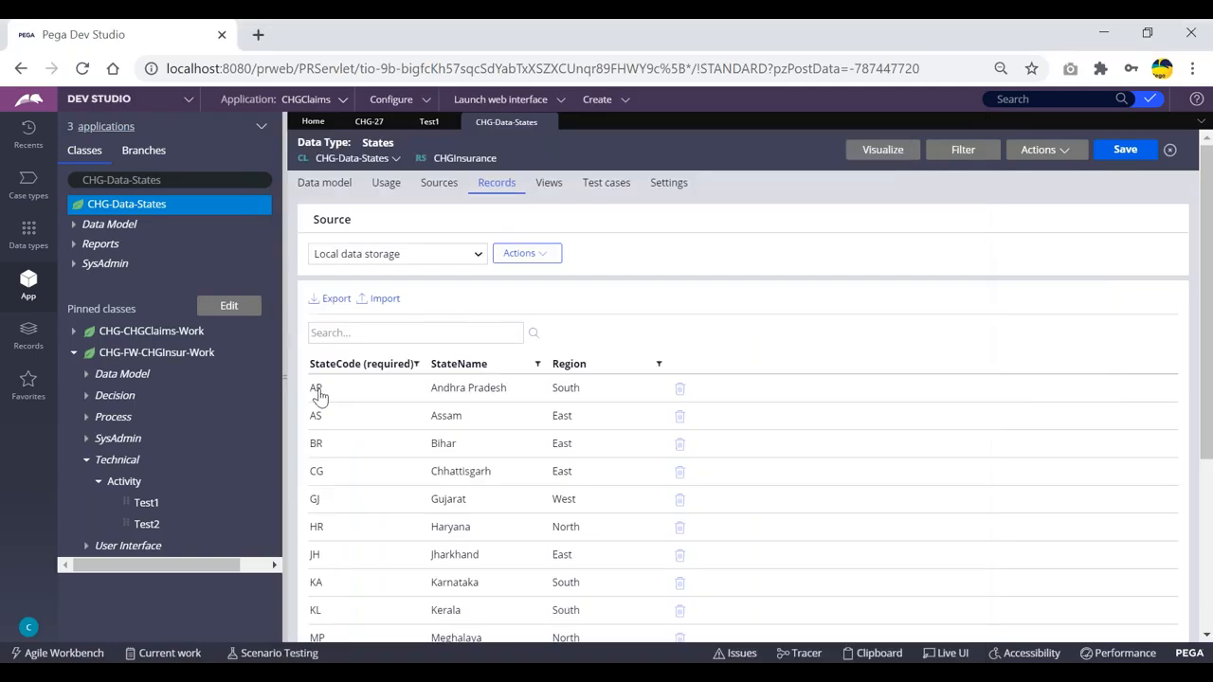
key("alt+Tab")
key("alt+Tab")
key("alt+Tab")
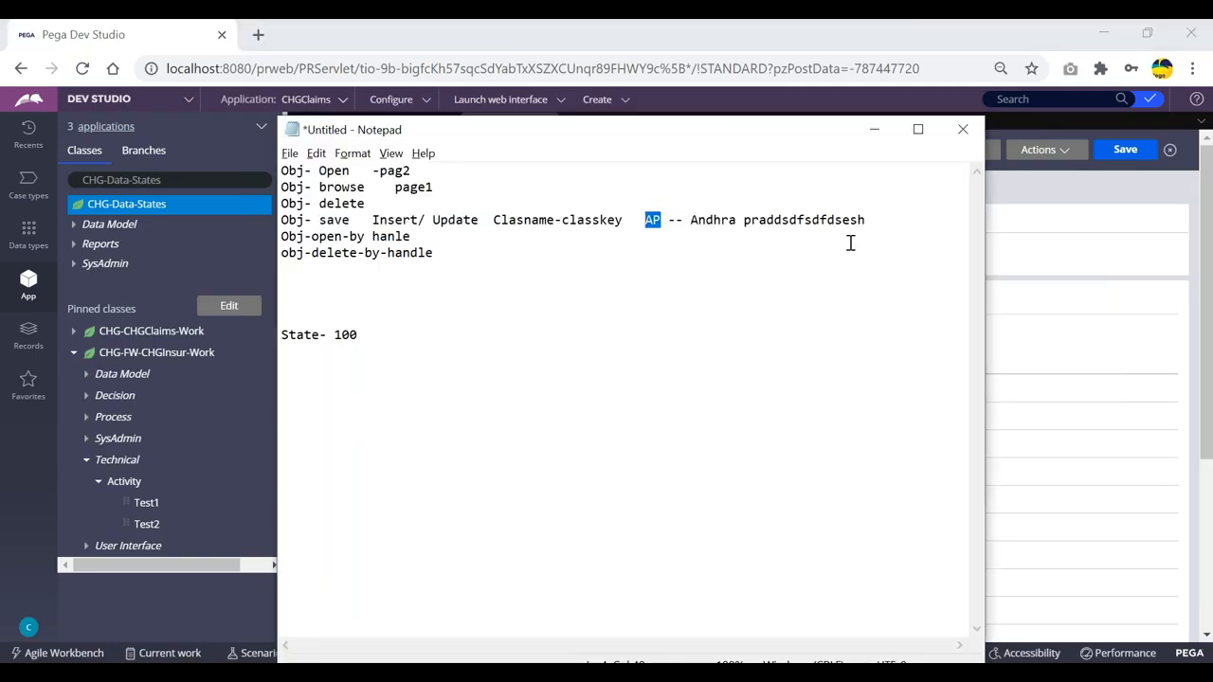
left_click_drag(872, 222, 690, 216)
key("alt+Tab")
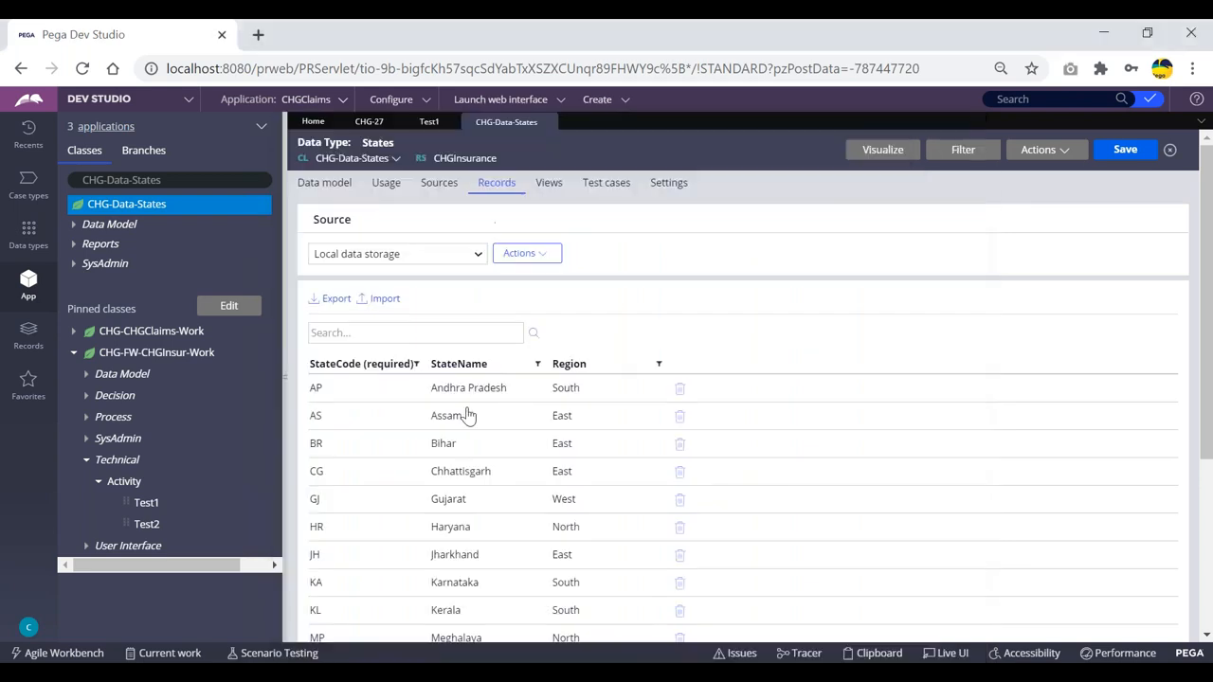
key("alt+Tab")
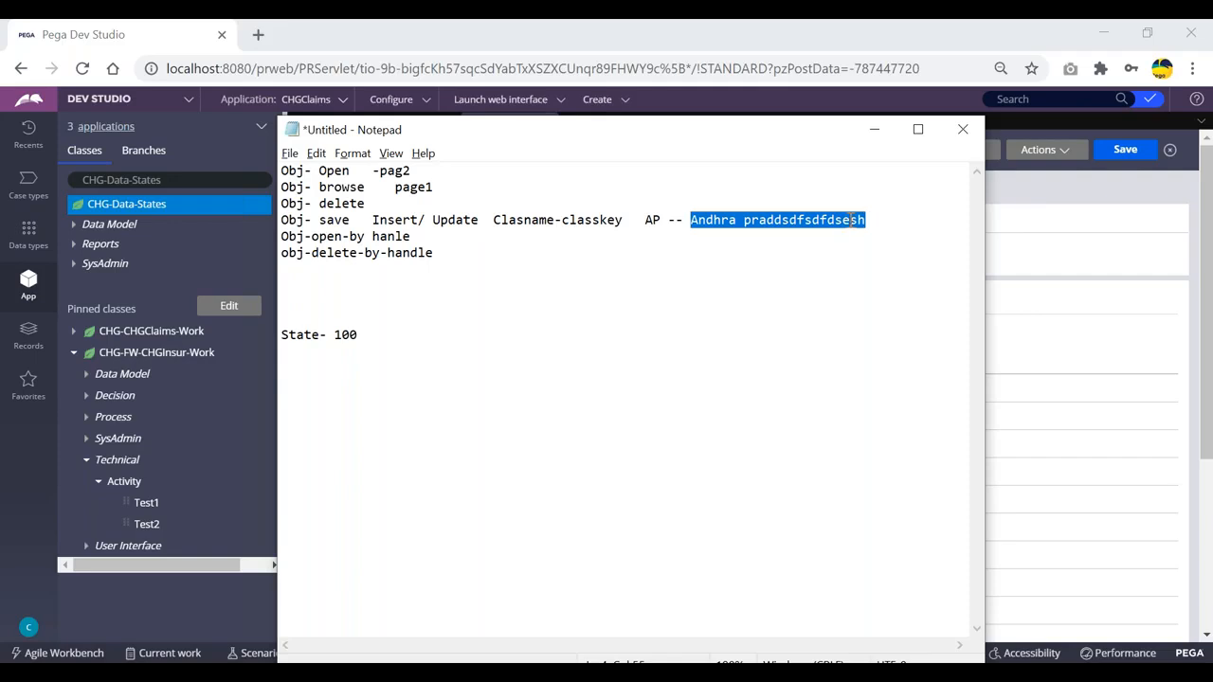
- Replace the AP example on the "Obj- save" line with "PY- pondicehry"
left_click_drag(895, 228, 645, 220)
key("BackSpace")
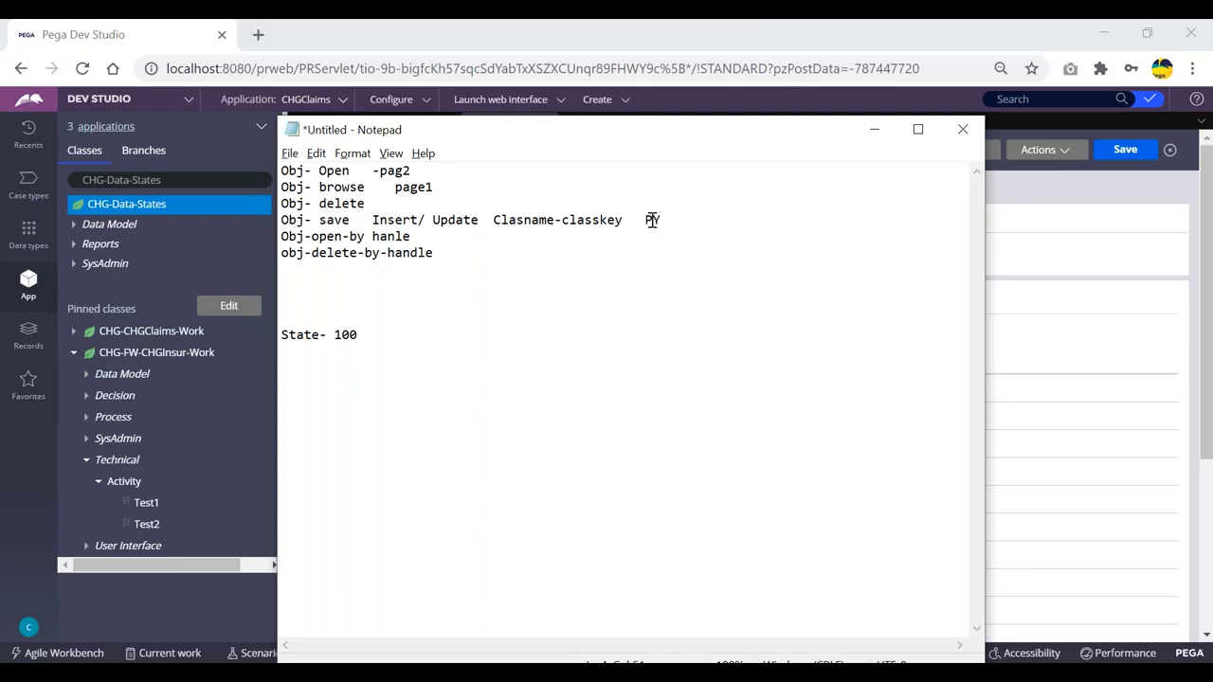
type("PY- pondice")
key("alt+Tab")
key("alt+Tab")
- Review the "Obj- save" method with its class name, class key and PY example
left_click_drag(350, 220, 281, 222)
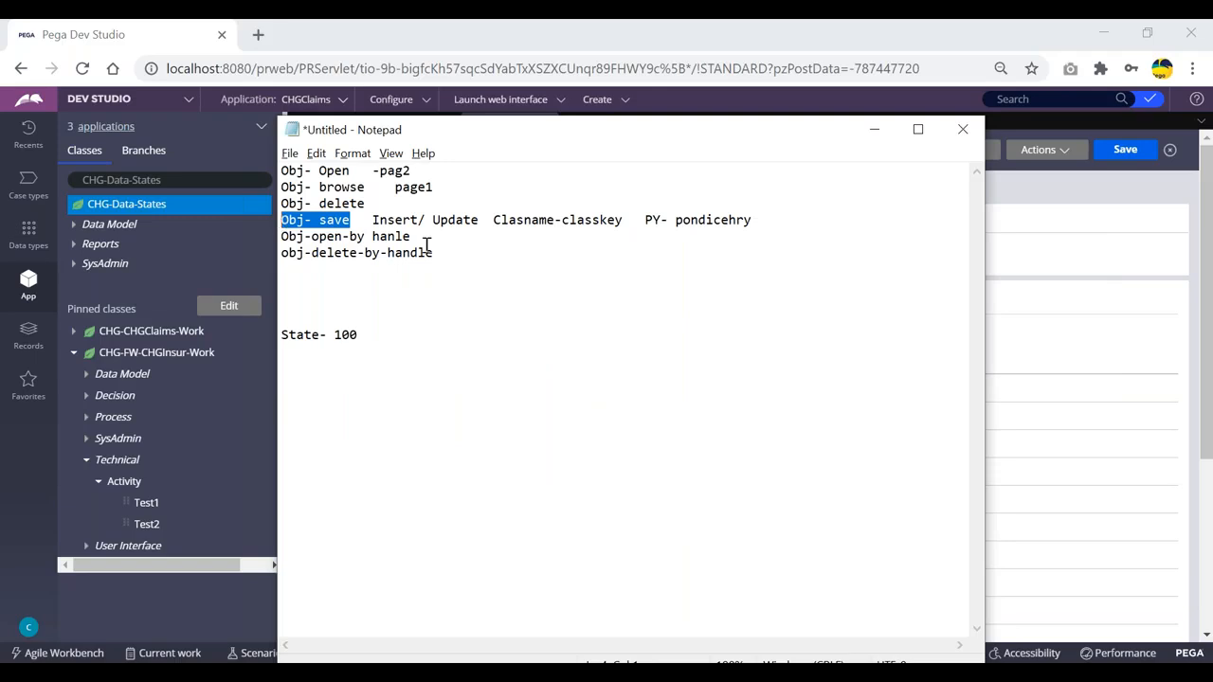
left_click(433, 250)
double_click(523, 220)
left_click(532, 261)
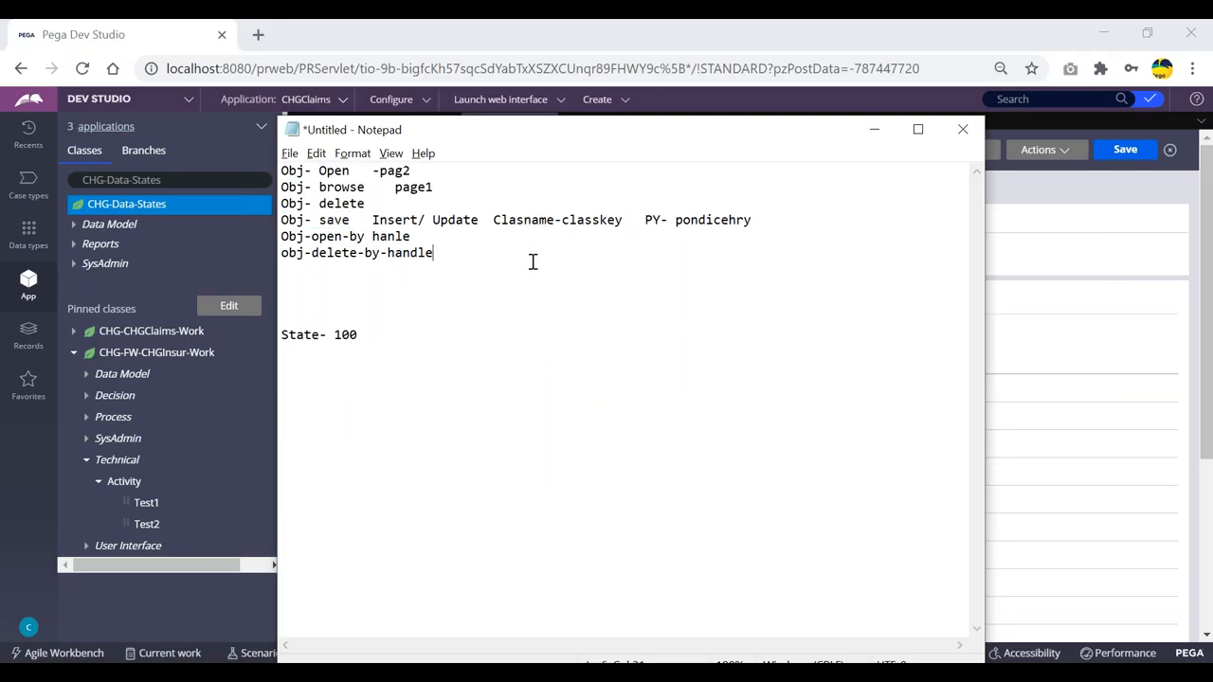
double_click(517, 220)
left_click(527, 268)
left_click_drag(661, 220, 561, 220)
left_click(604, 258)
- Switch to Pega Dev Studio and inspect the last rows of the States records
key("alt+Tab")
scroll(478, 403, "down", 5)
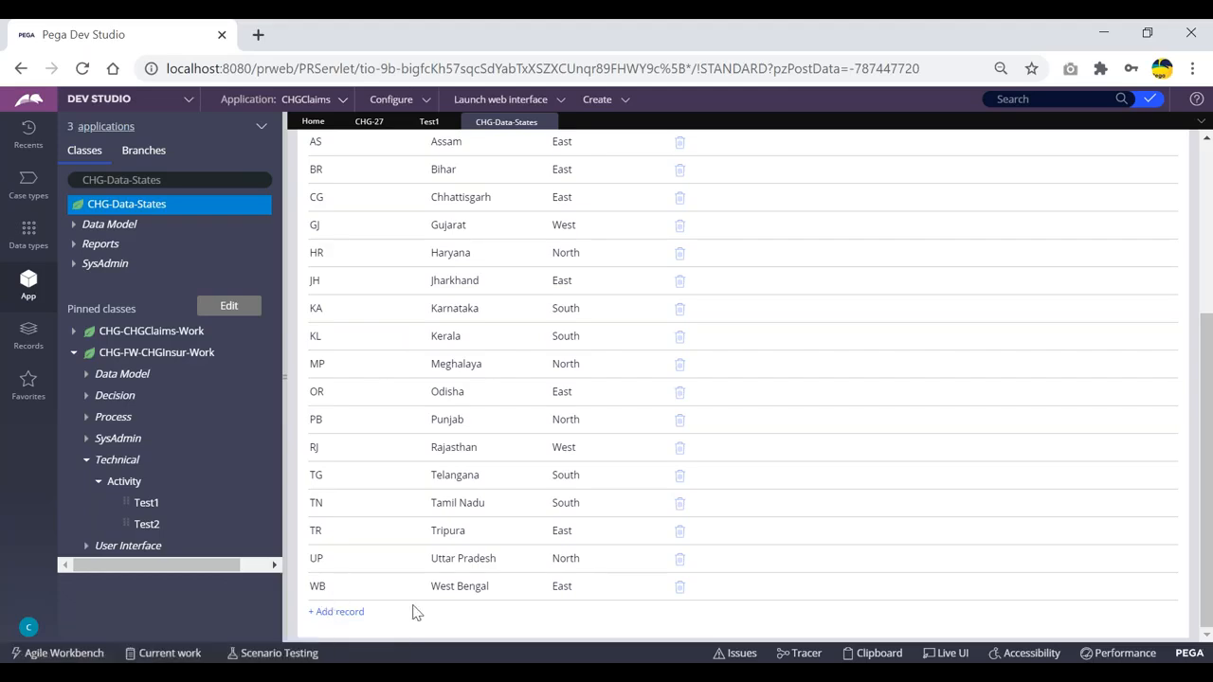
- Compare the PY key and pondicehry value on the "Obj- save" line with the States records in Pega Dev Studio
key("alt+Tab")
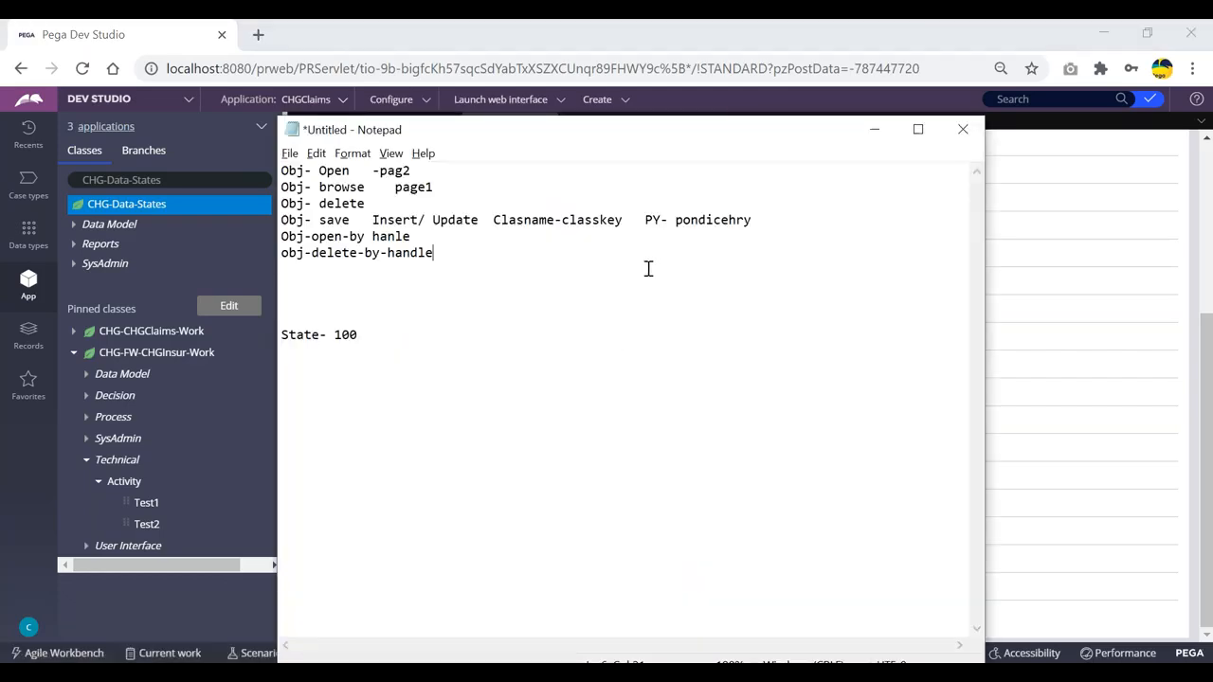
left_click(659, 218)
left_click_drag(658, 218, 638, 220)
double_click(716, 220)
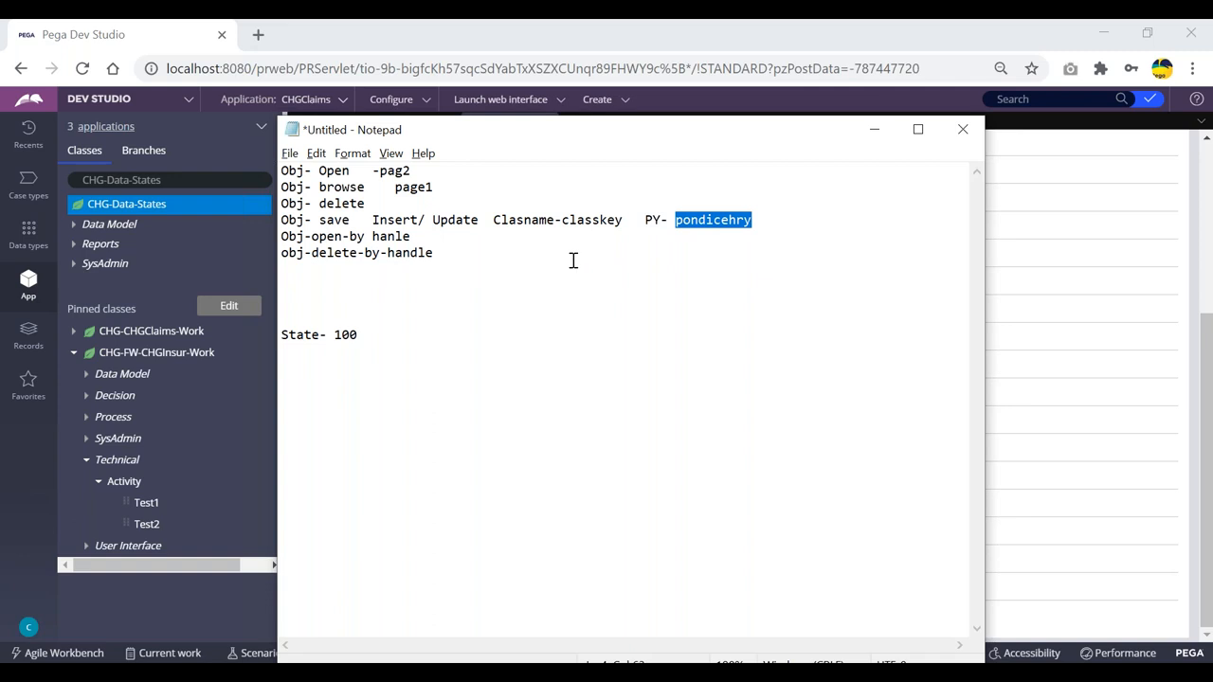
left_click_drag(662, 220, 640, 219)
key("alt+Tab")
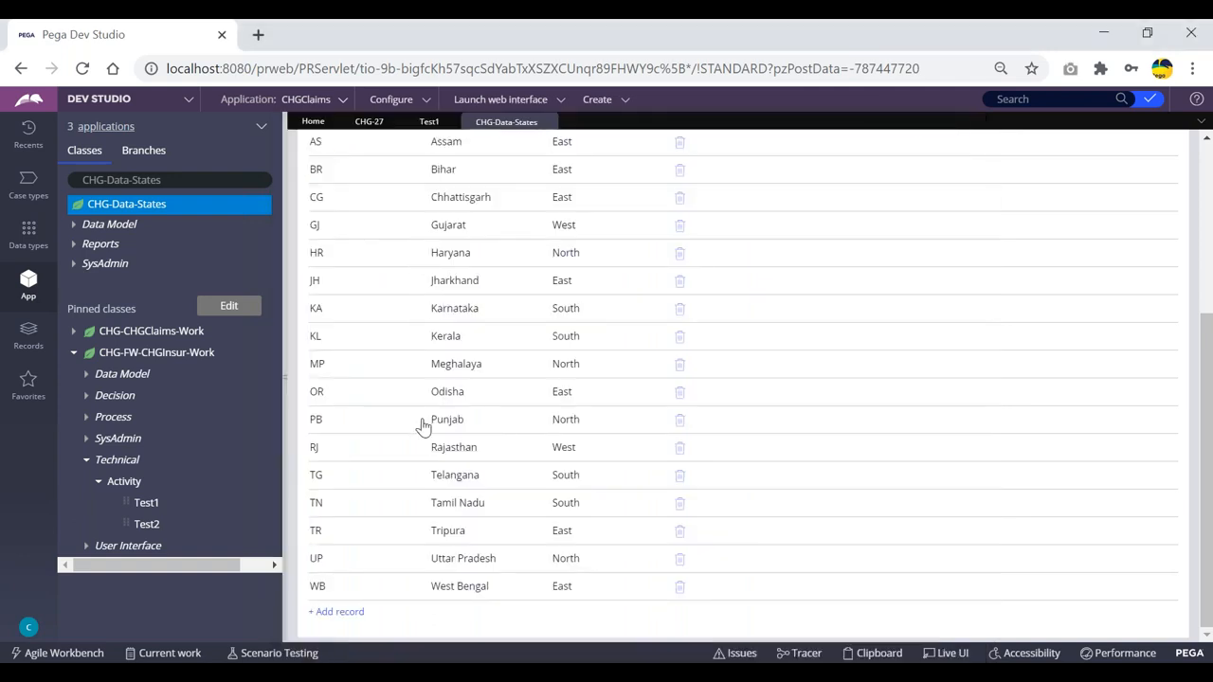
key("alt+Tab")
key("alt+Tab")
key("alt+Tab")
left_click_drag(764, 221, 278, 188)
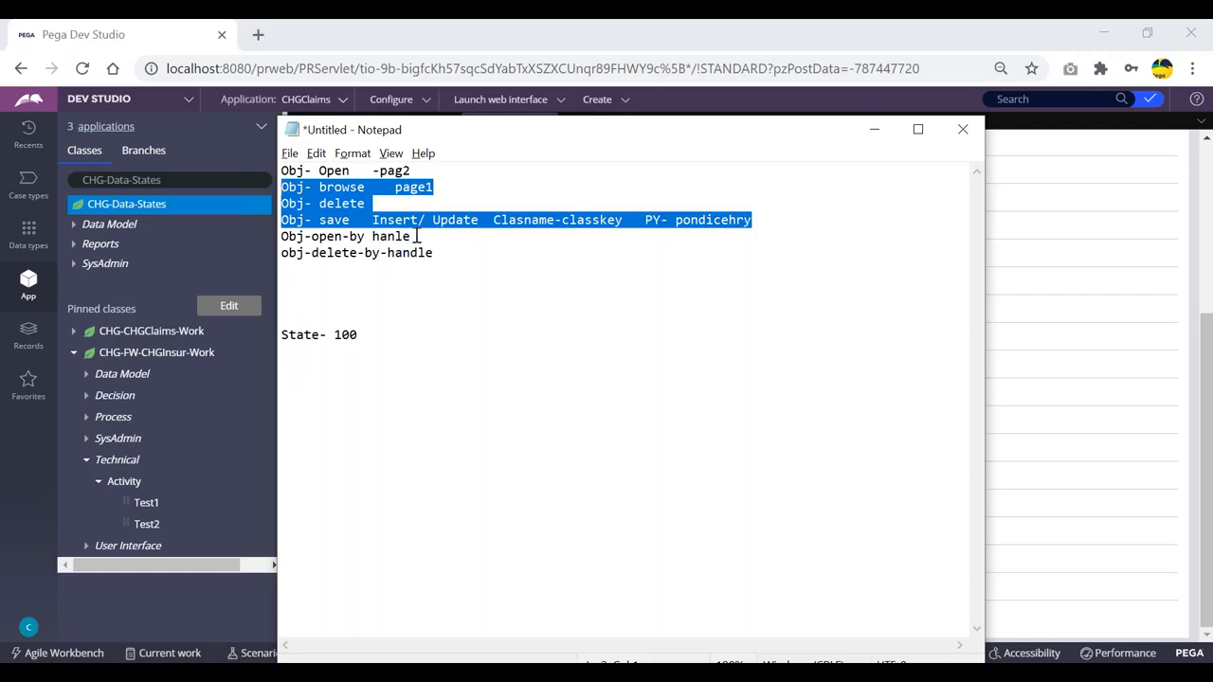
left_click(540, 256)
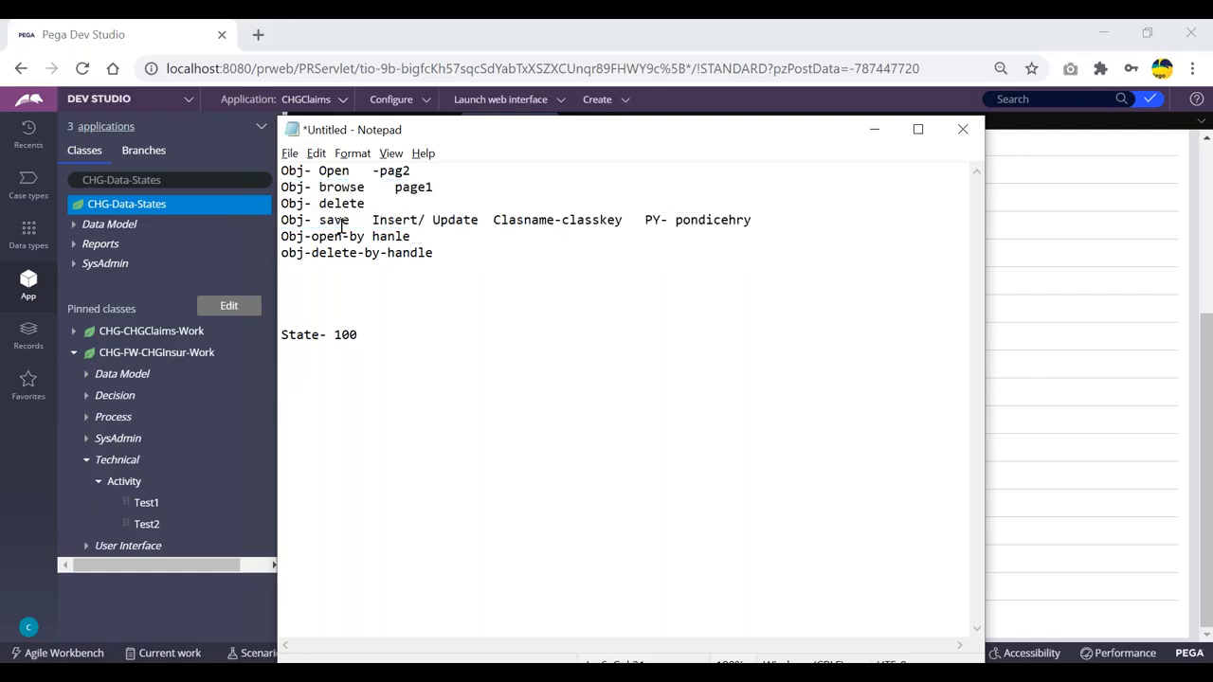
- Correct "hanle" to "handle" on the "Obj-open-by" line of the Notepad notes
left_click_drag(354, 219, 279, 220)
left_click(418, 264)
left_click_drag(444, 252, 275, 236)
left_click(393, 284)
left_click_drag(445, 252, 277, 235)
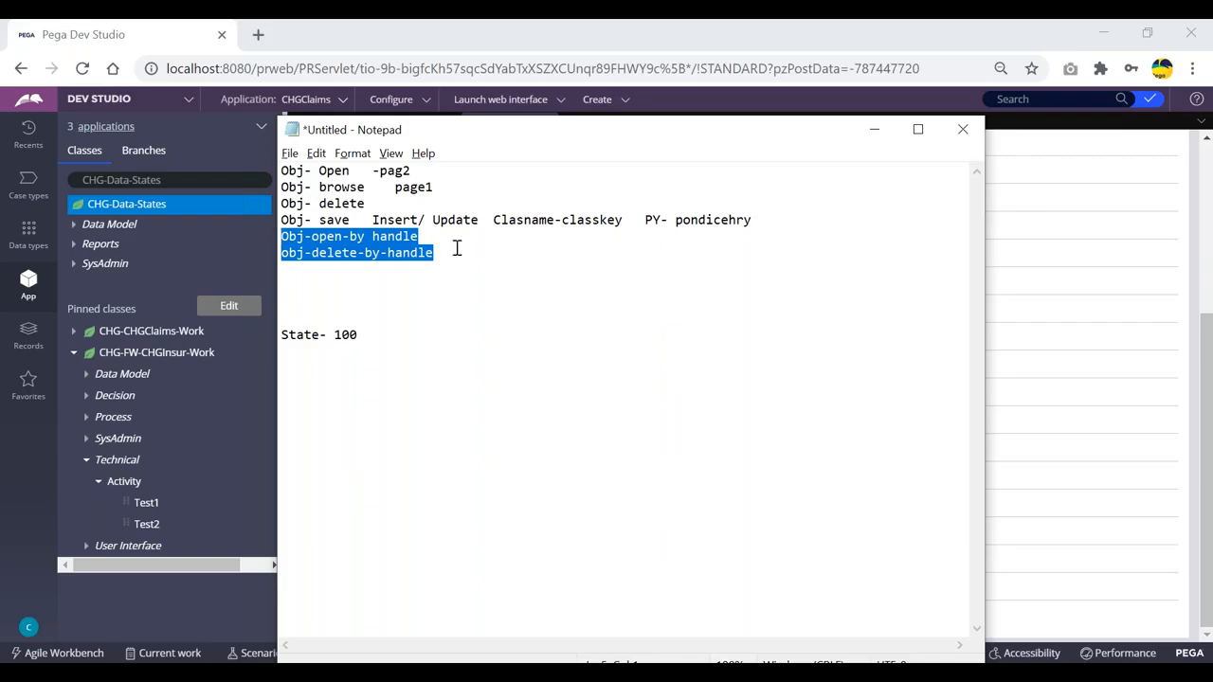
left_click(465, 244)
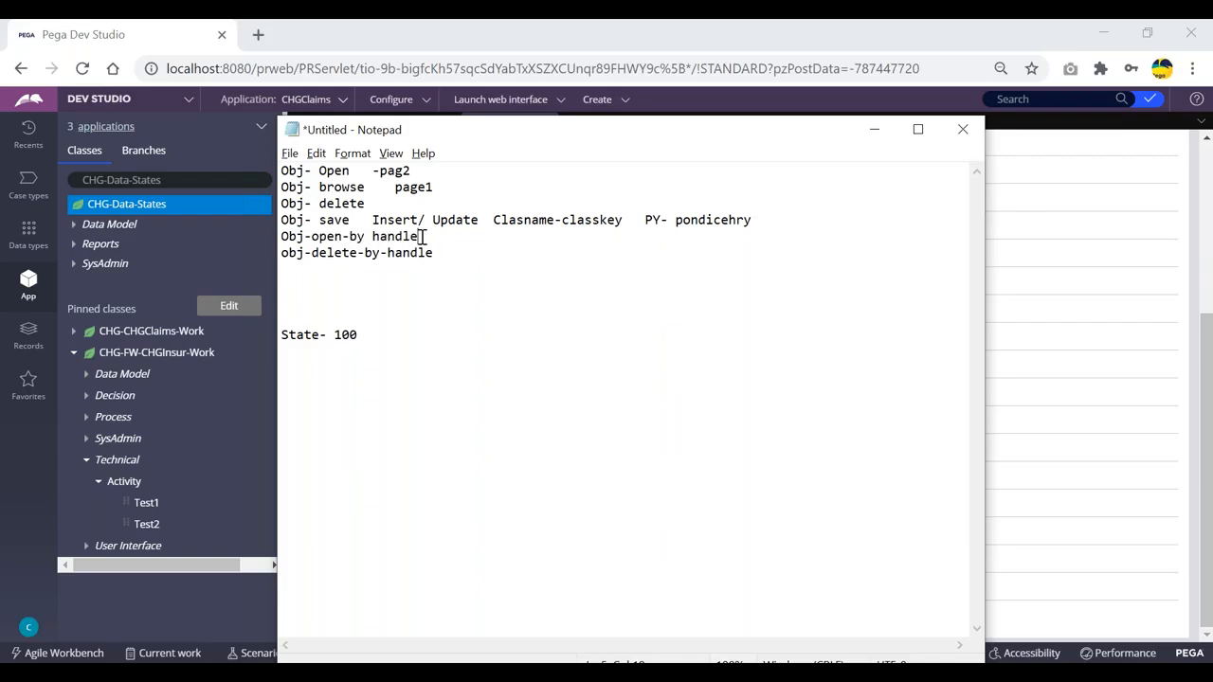
- Review the open-by-handle and delete-by-handle methods, comparing the former with the "Obj- Open" line
left_click_drag(425, 237, 282, 237)
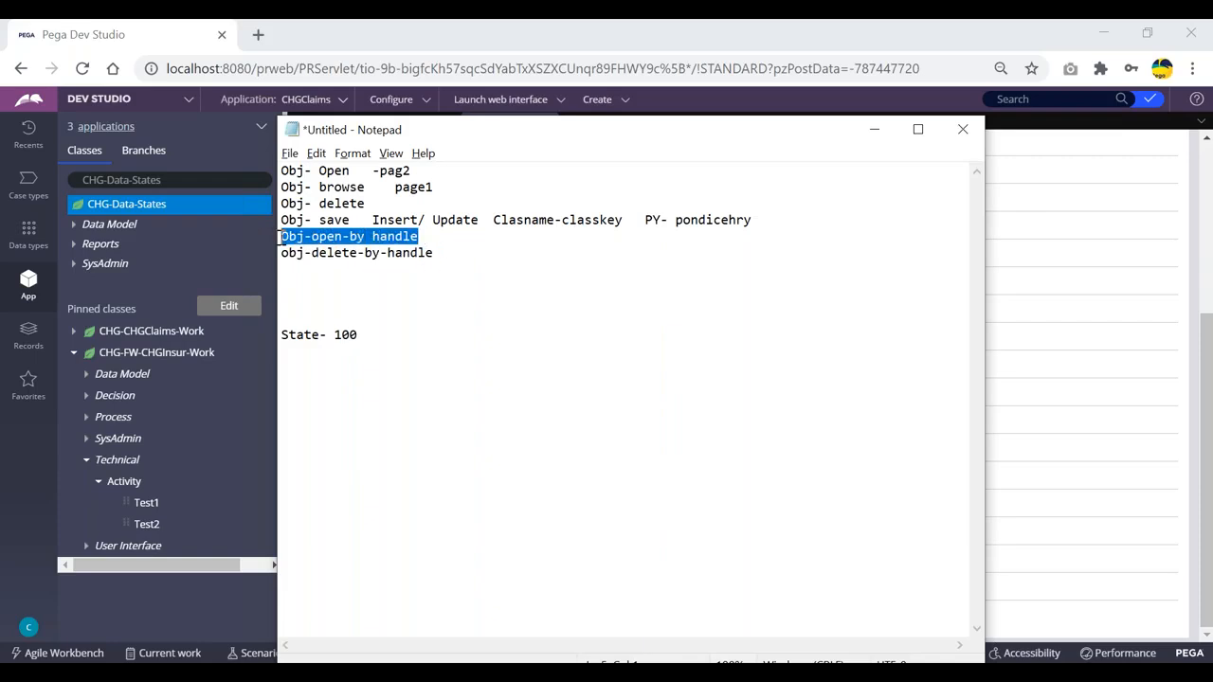
left_click(445, 240)
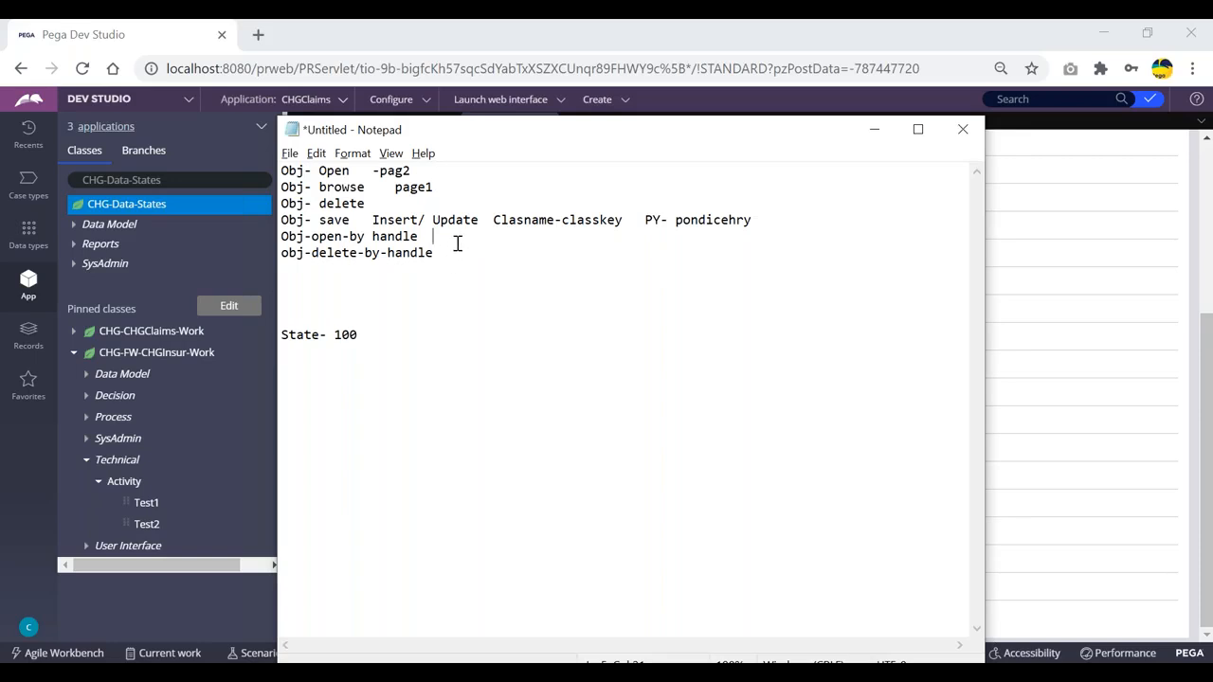
left_click_drag(372, 170, 459, 174)
left_click_drag(441, 238, 281, 238)
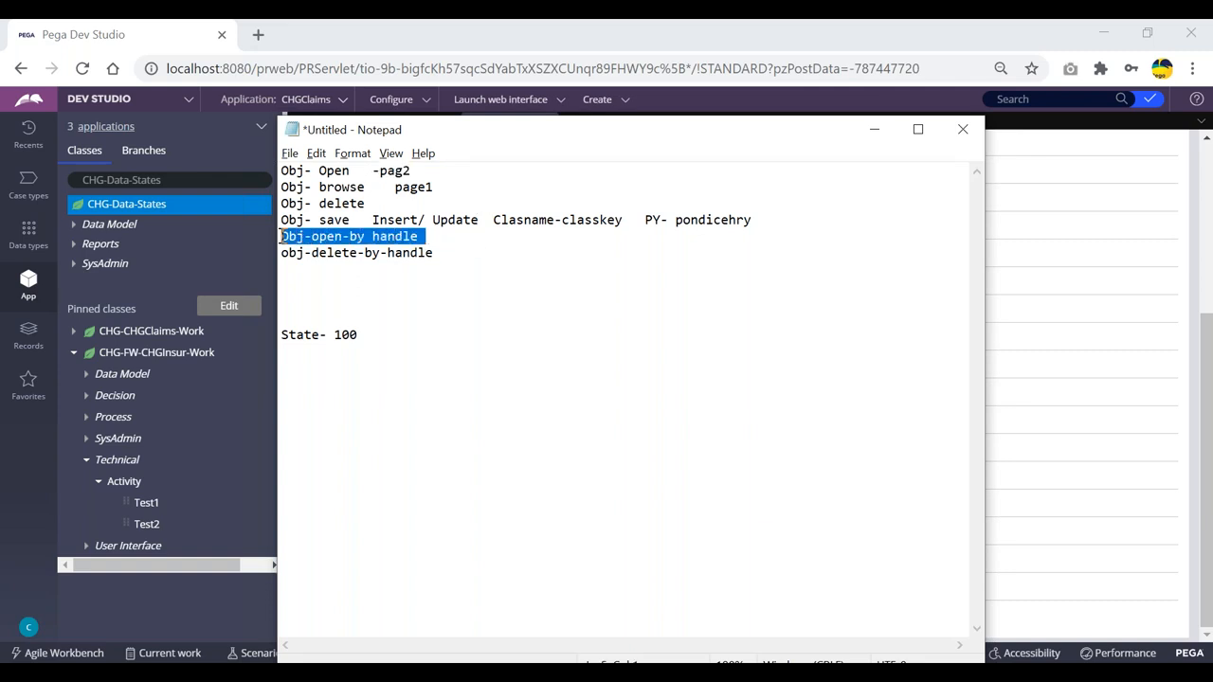
left_click(432, 236)
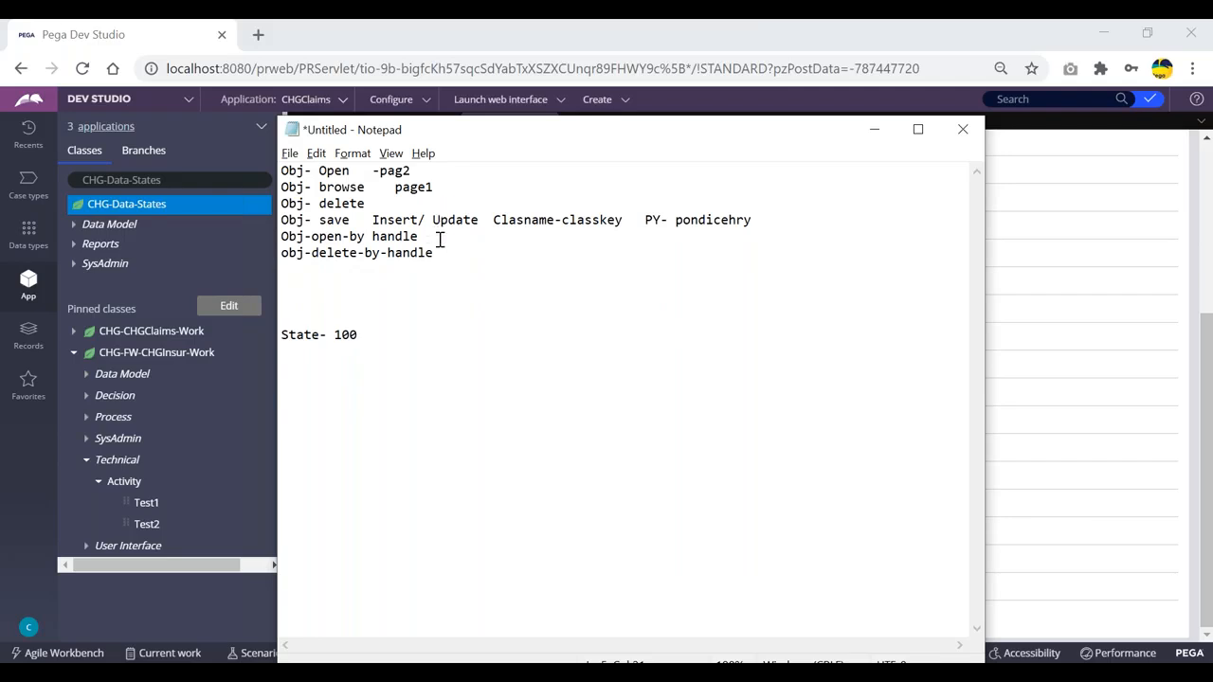
left_click_drag(436, 252, 274, 249)
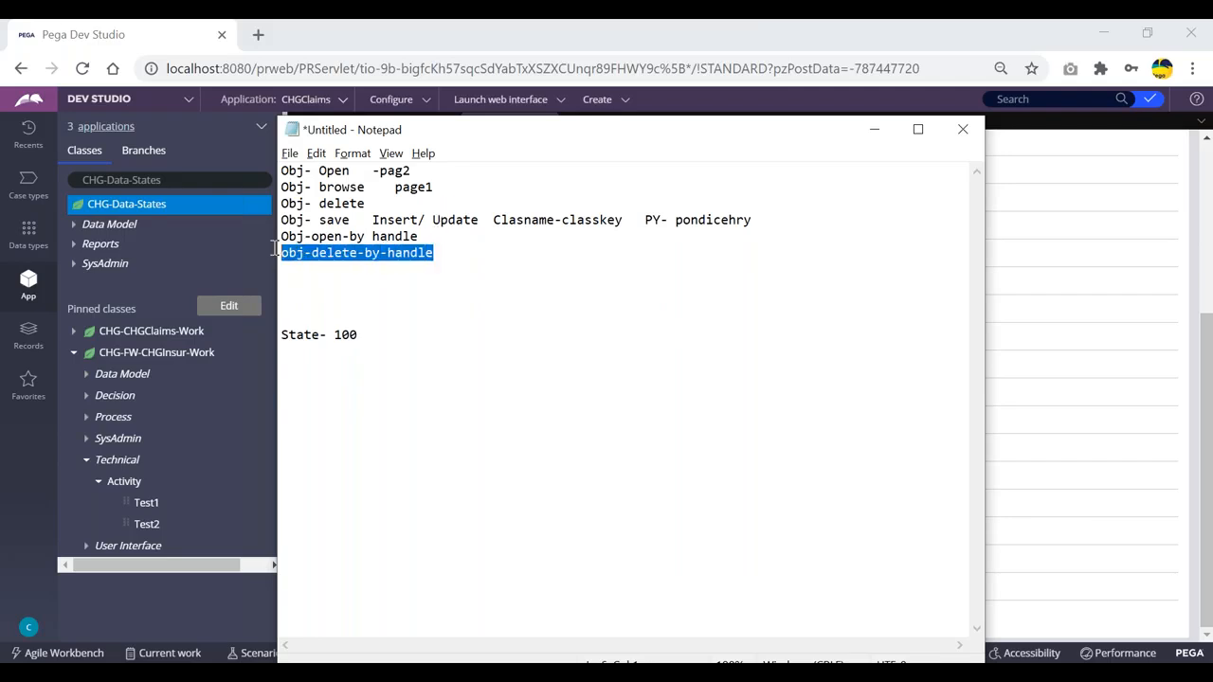
left_click(322, 270)
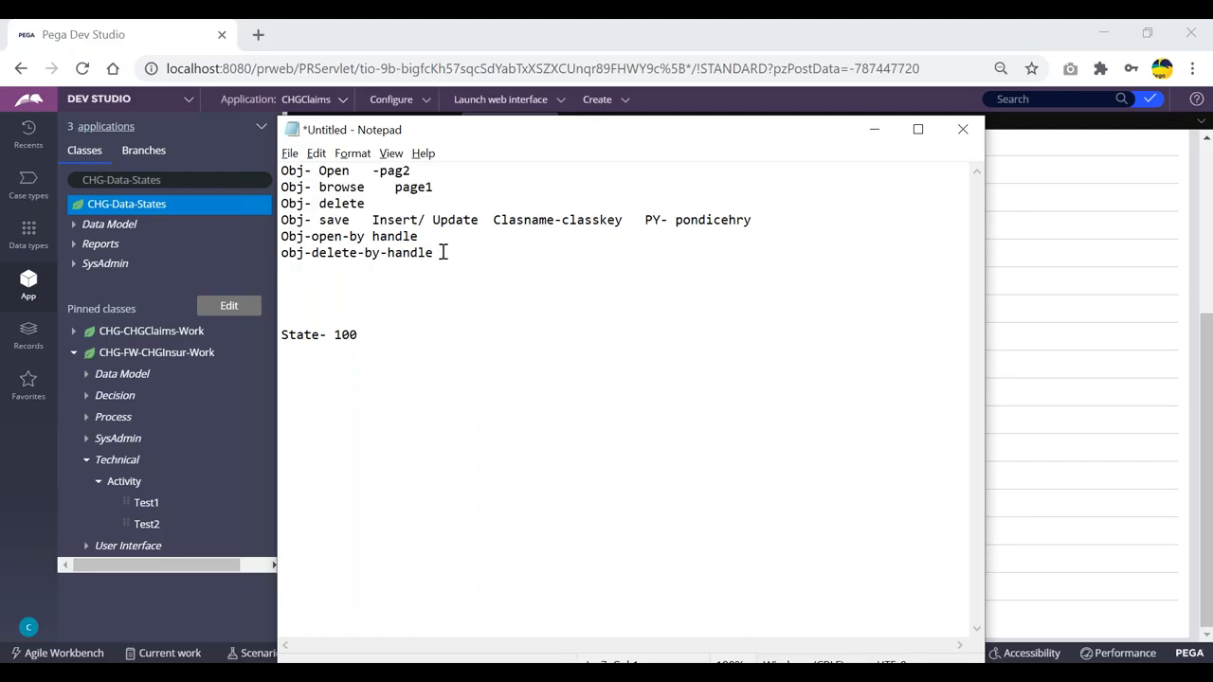
- Insert four blank lines above "Obj-open-by handle" to separate the by-handle methods from the other Obj methods
left_click_drag(444, 254, 282, 237)
left_click(433, 244)
left_click(282, 237)
key("Return")
key("Return")
key("Return")
key("Return")
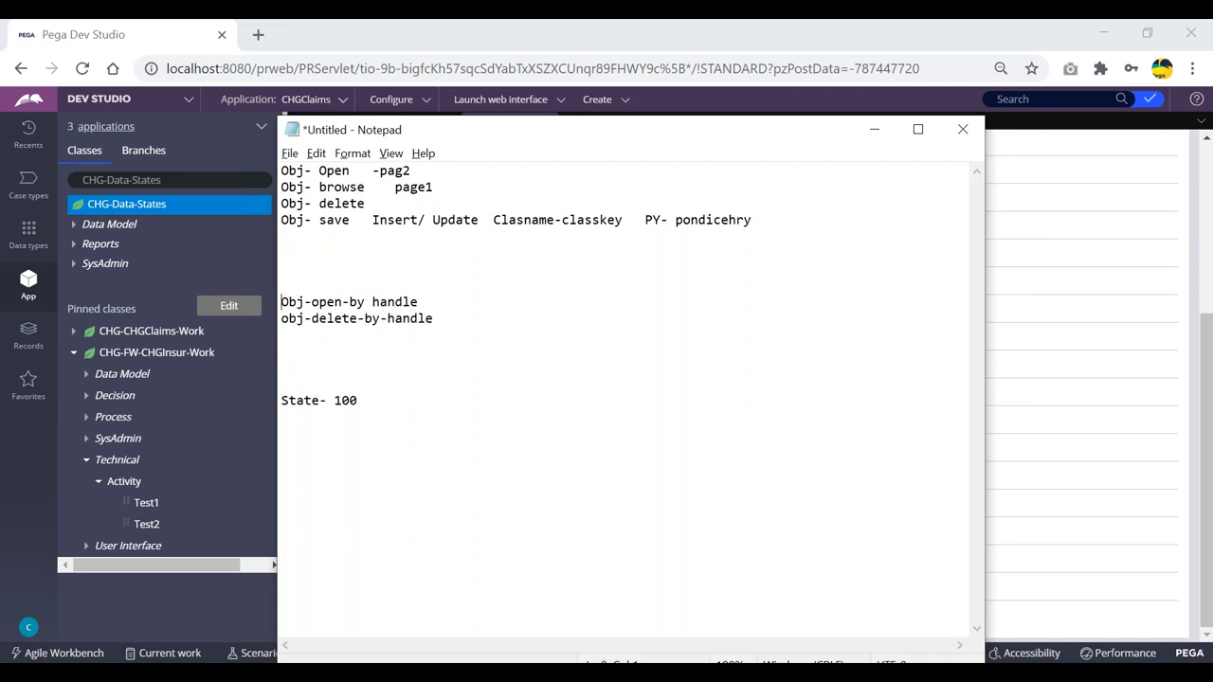
- Review the two groups of Obj methods, examining the browse, delete and save lines one by one
left_click_drag(777, 226, 319, 159)
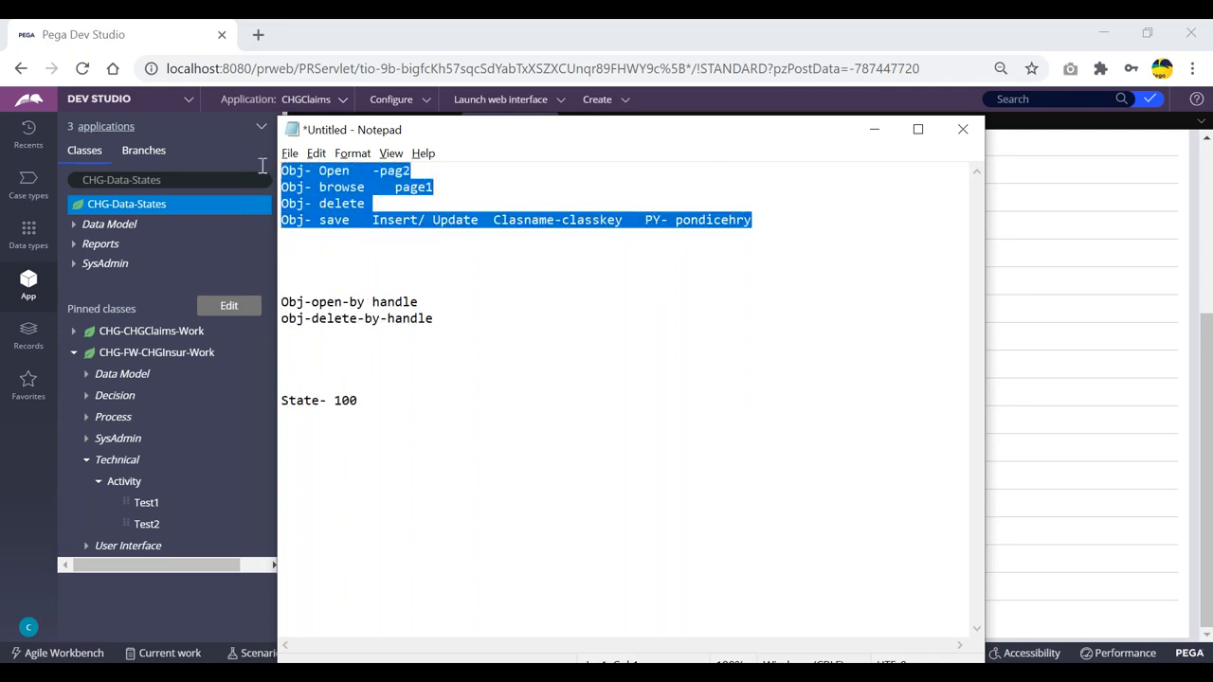
left_click_drag(289, 301, 381, 318)
left_click(517, 313)
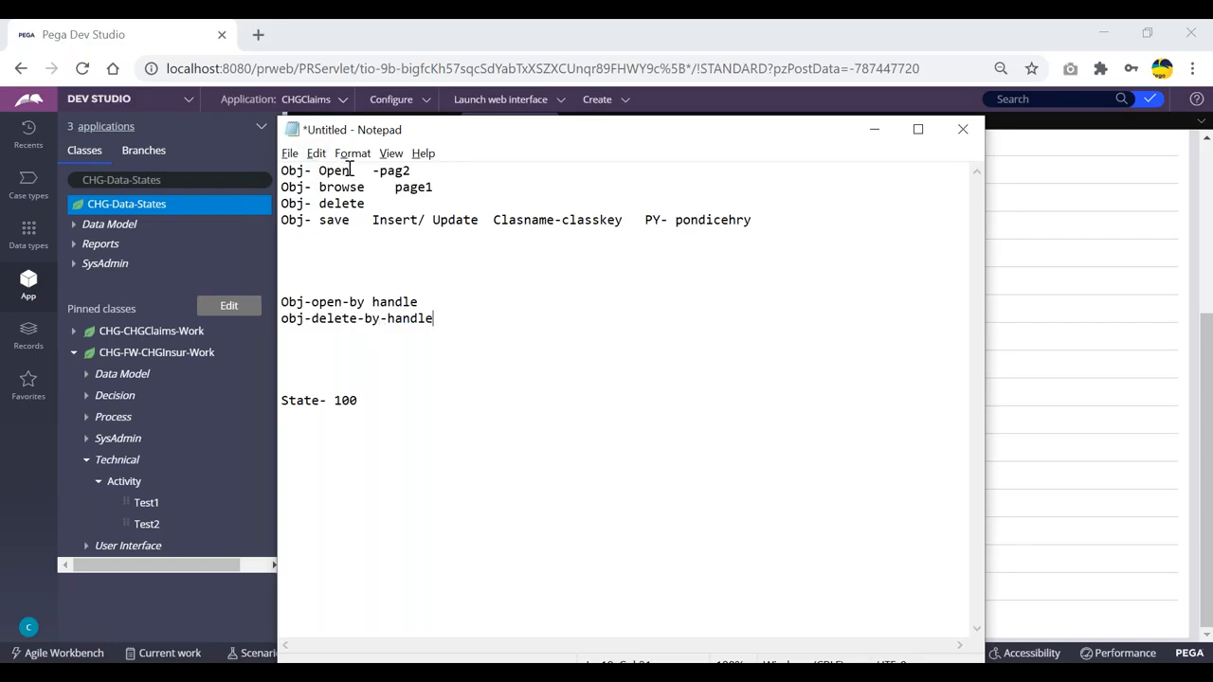
left_click_drag(443, 186, 273, 186)
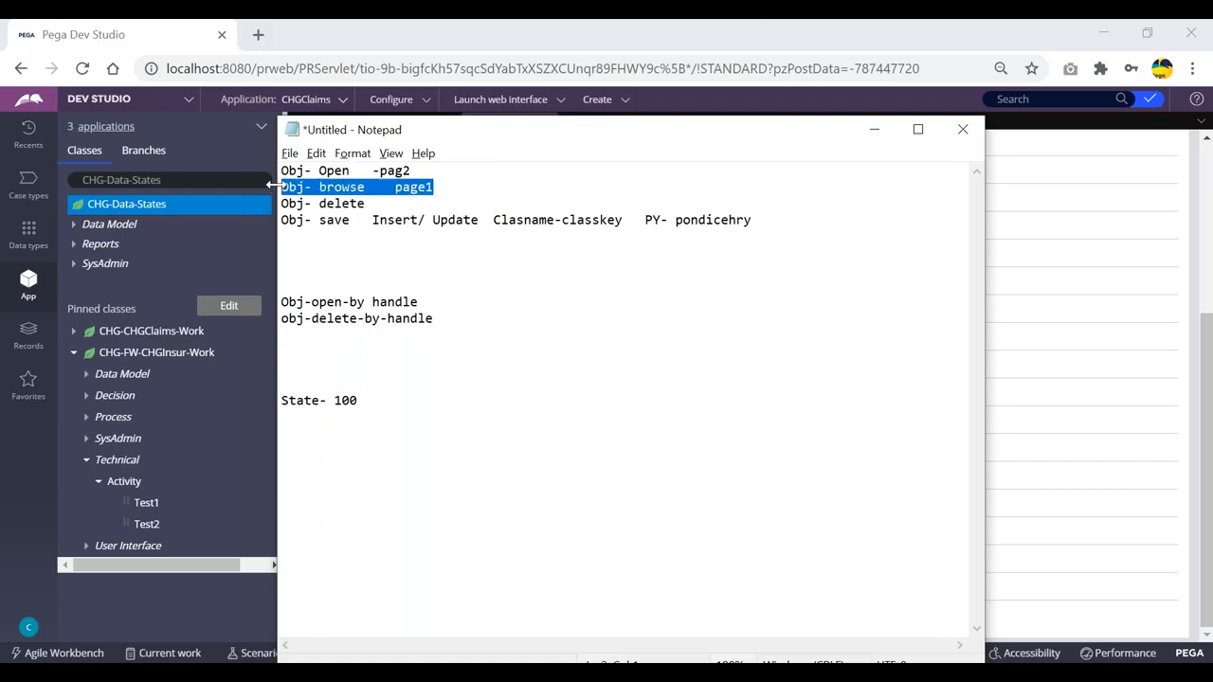
left_click_drag(372, 204, 277, 204)
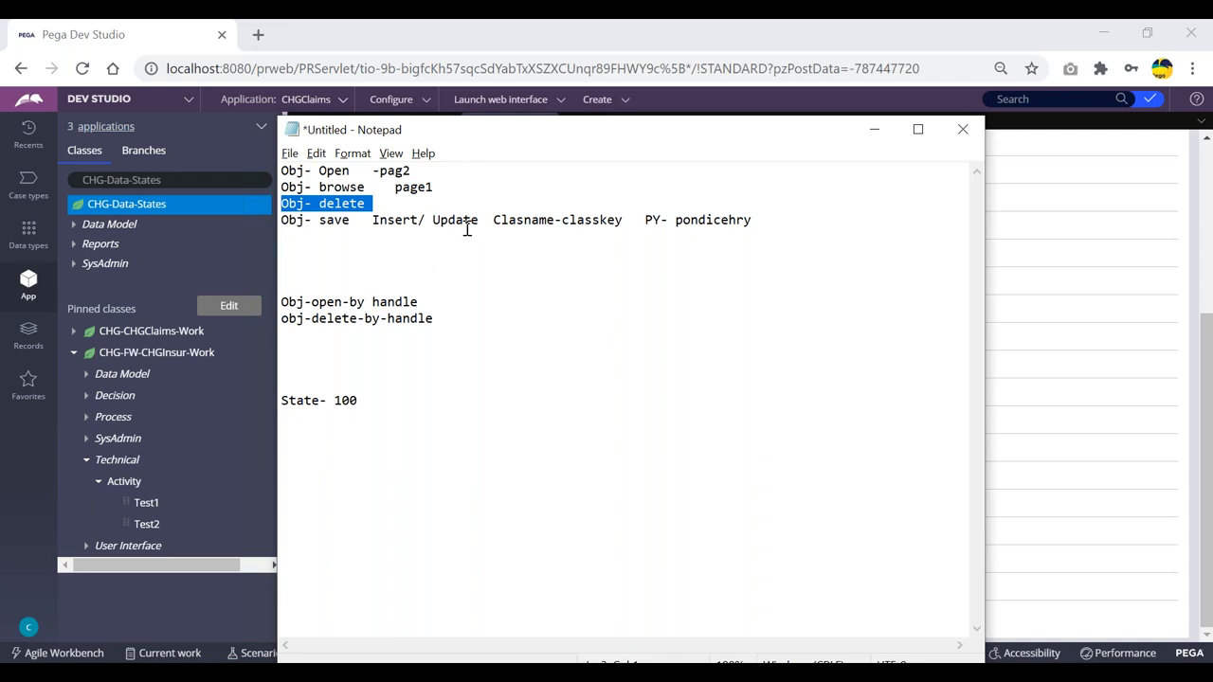
left_click_drag(364, 220, 269, 218)
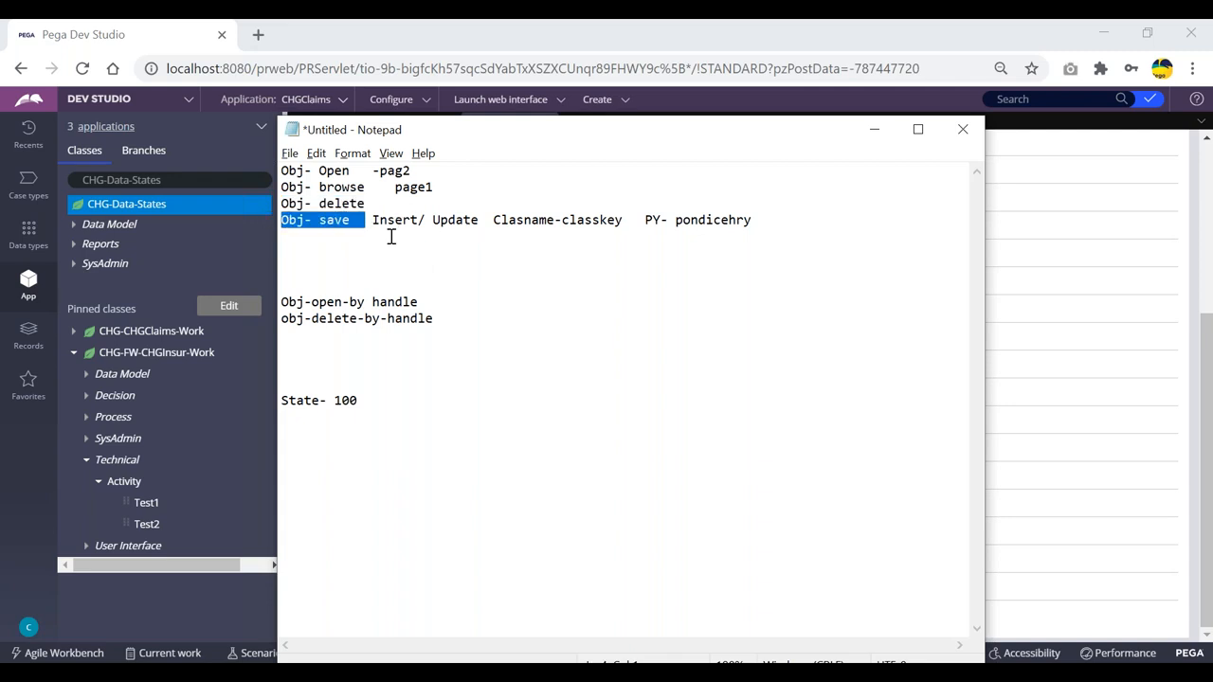
left_click(599, 220)
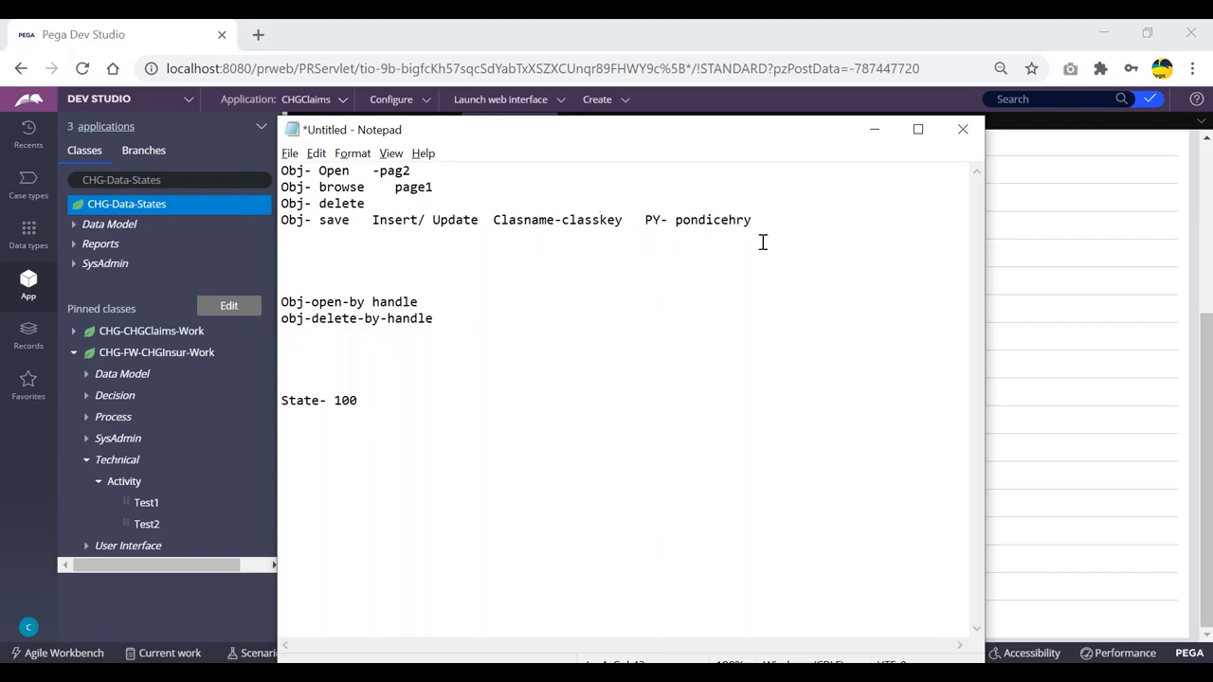
left_click_drag(777, 222, 366, 163)
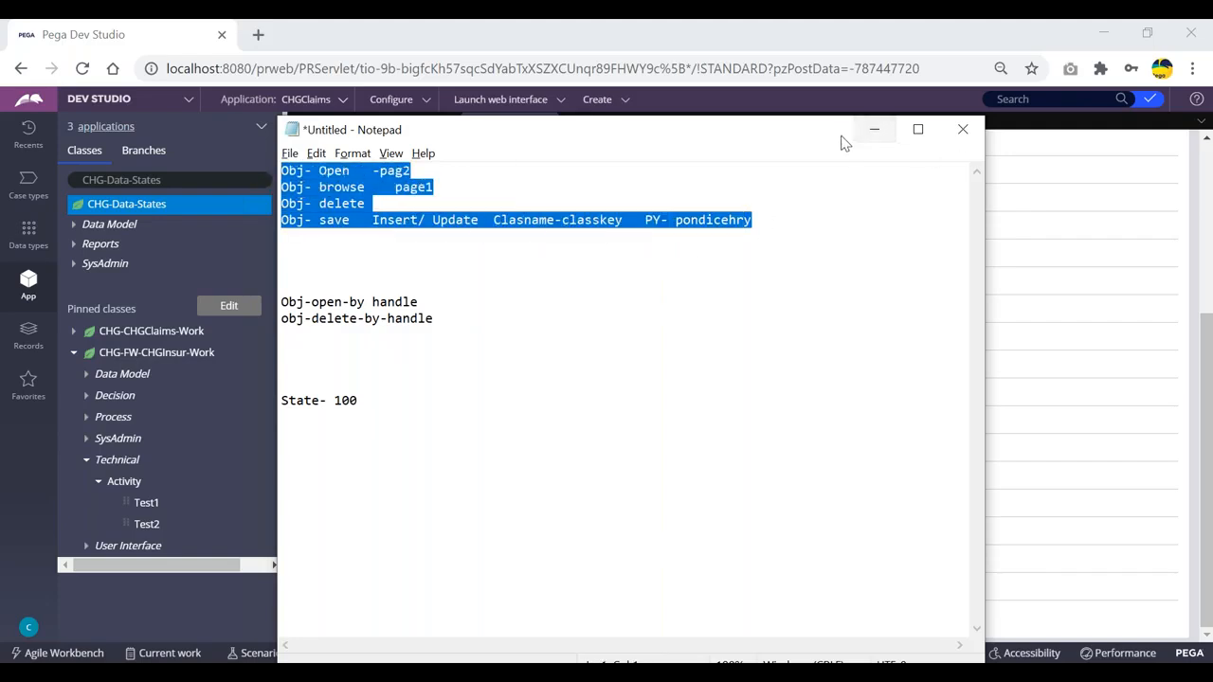
left_click(306, 254)
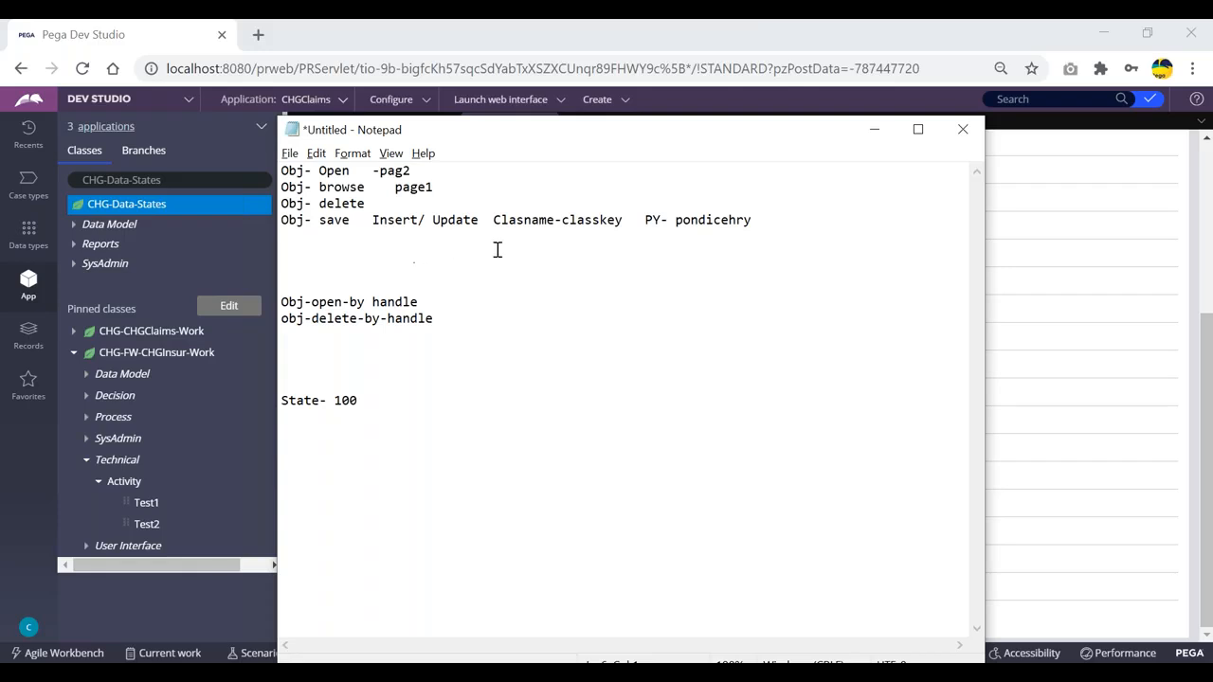
- Look at the first States records in Pega Dev Studio and review the "Obj- delete" and "Obj- save" lines in Notepad
left_click(874, 130)
scroll(377, 289, "up", 3)
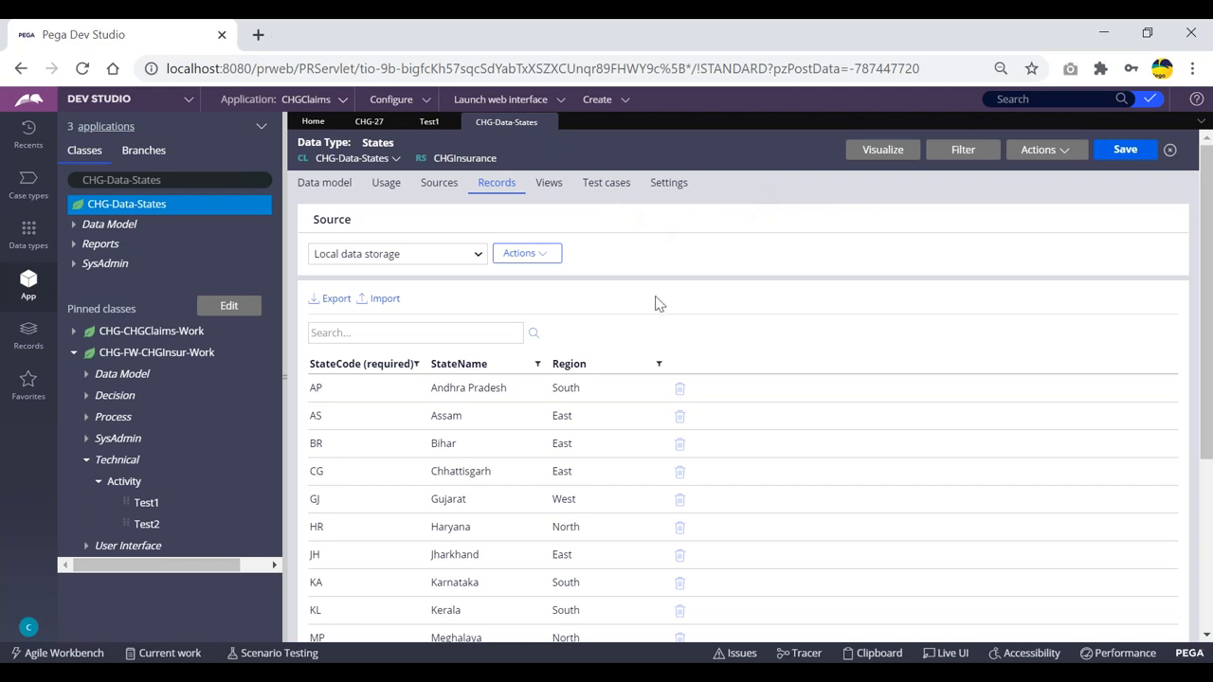
left_click(456, 667)
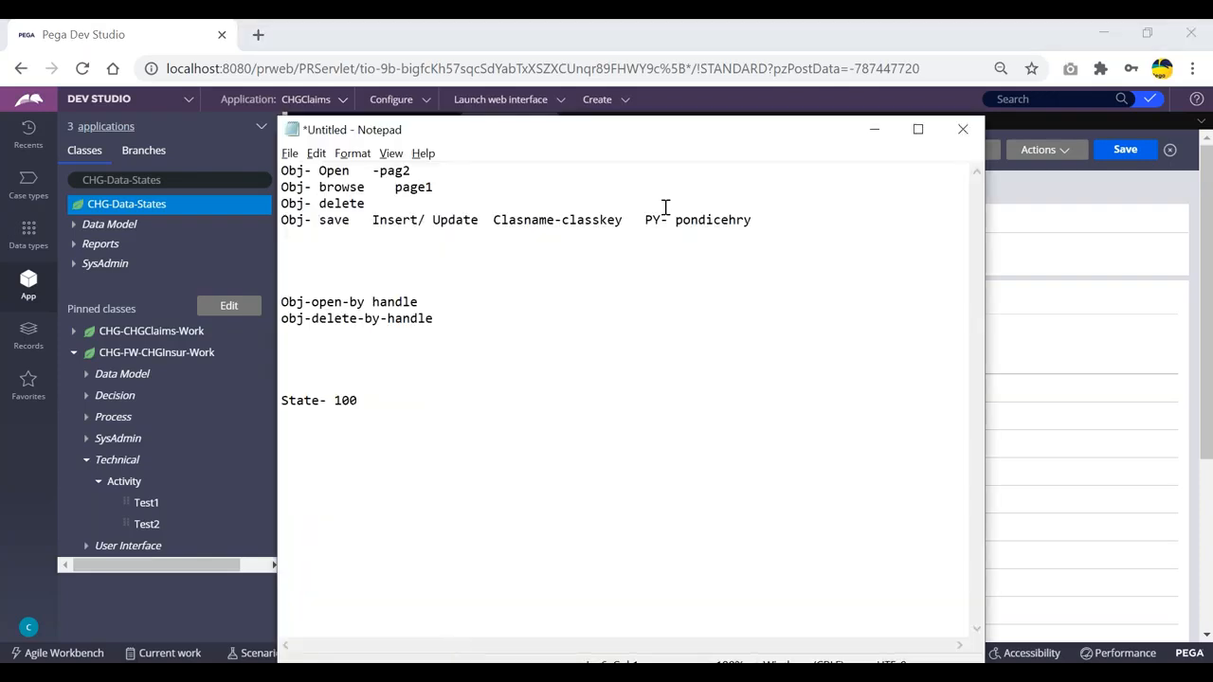
left_click_drag(786, 225, 261, 203)
left_click(461, 264)
- Switch to the Test1 activity in Pega Dev Studio, enter "obj-" as step 4's method and browse the suggested methods
key("alt+Tab")
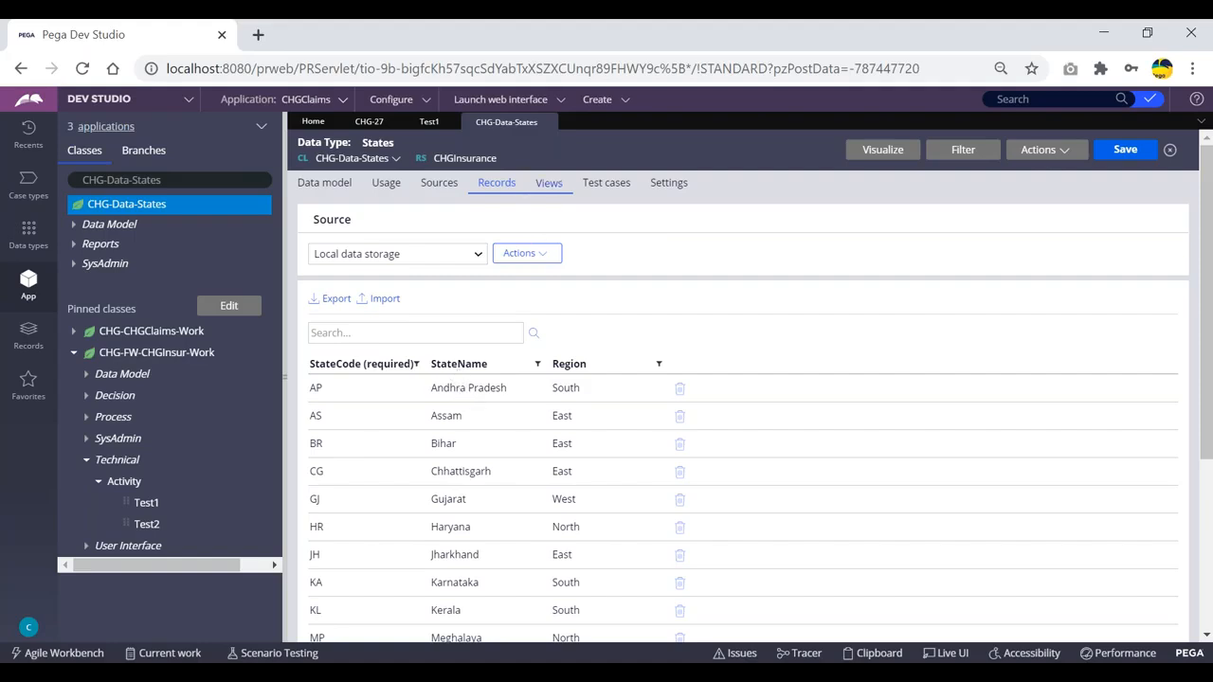
left_click(429, 123)
left_click(1066, 150)
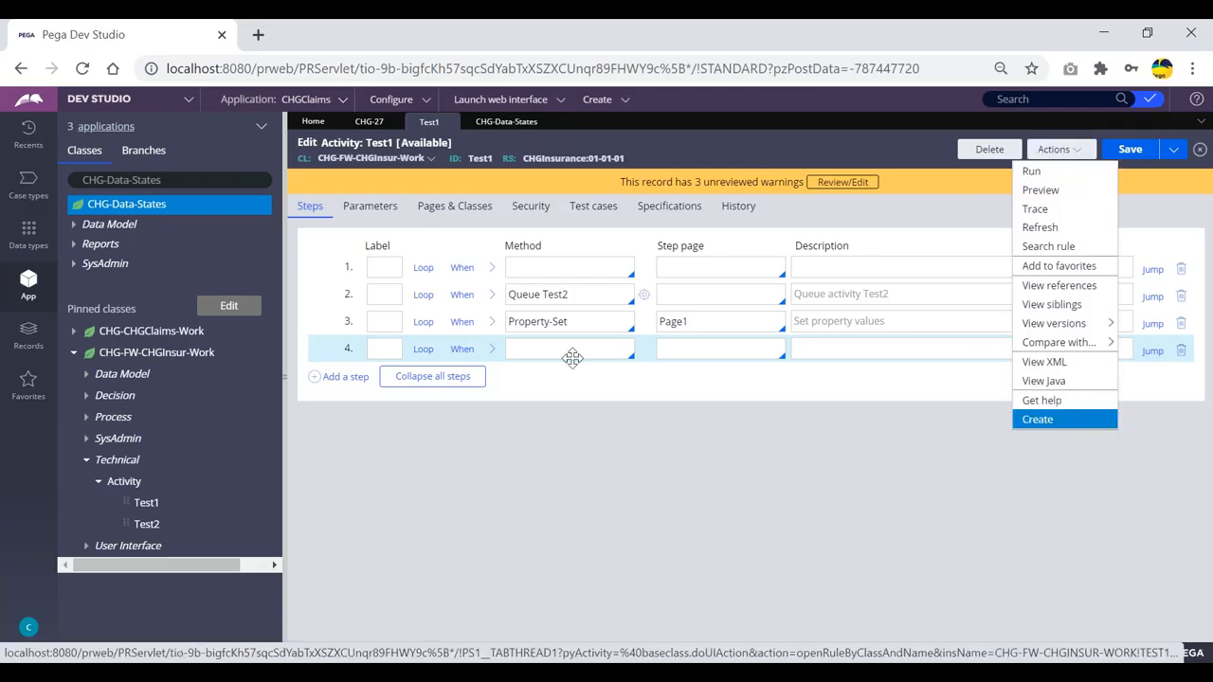
left_click(559, 350)
type("obj")
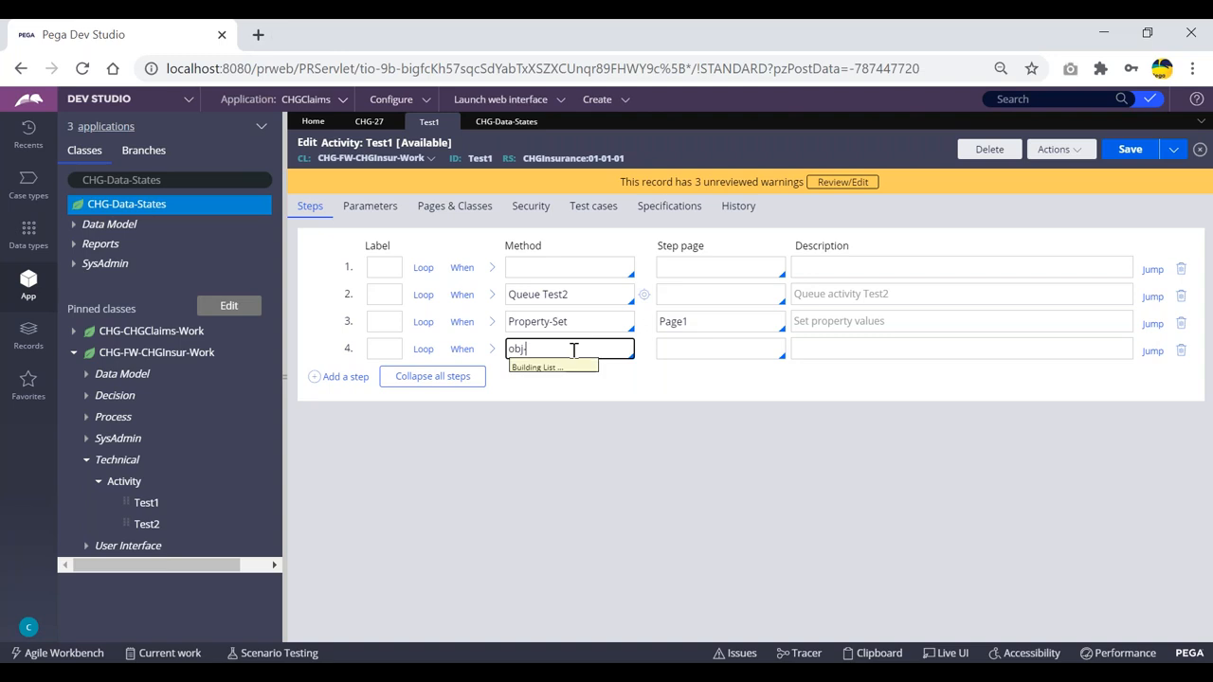
key("Down")
key("Down")
key("Down")
key("Down")
key("Up")
key("Up")
key("Up")
left_click(704, 369)
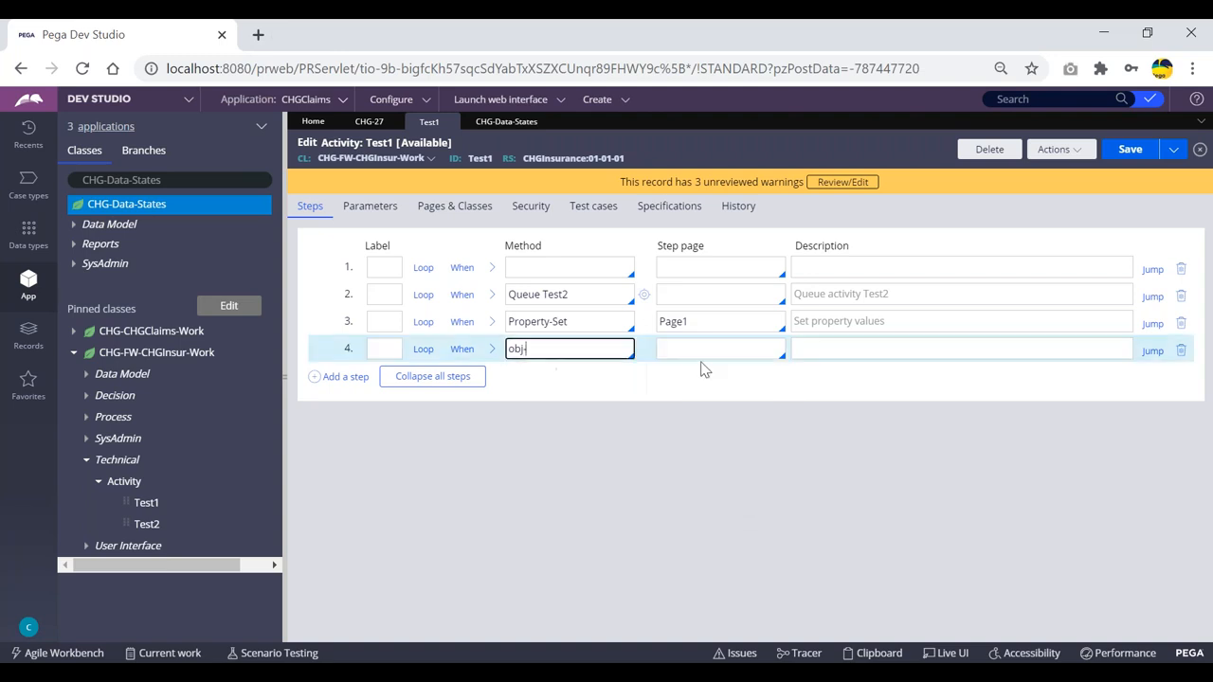
- Delete step 4 and refresh the Test1 activity to discard its unsaved edits, and close the activity
left_click_drag(555, 350, 461, 354)
left_click(494, 351)
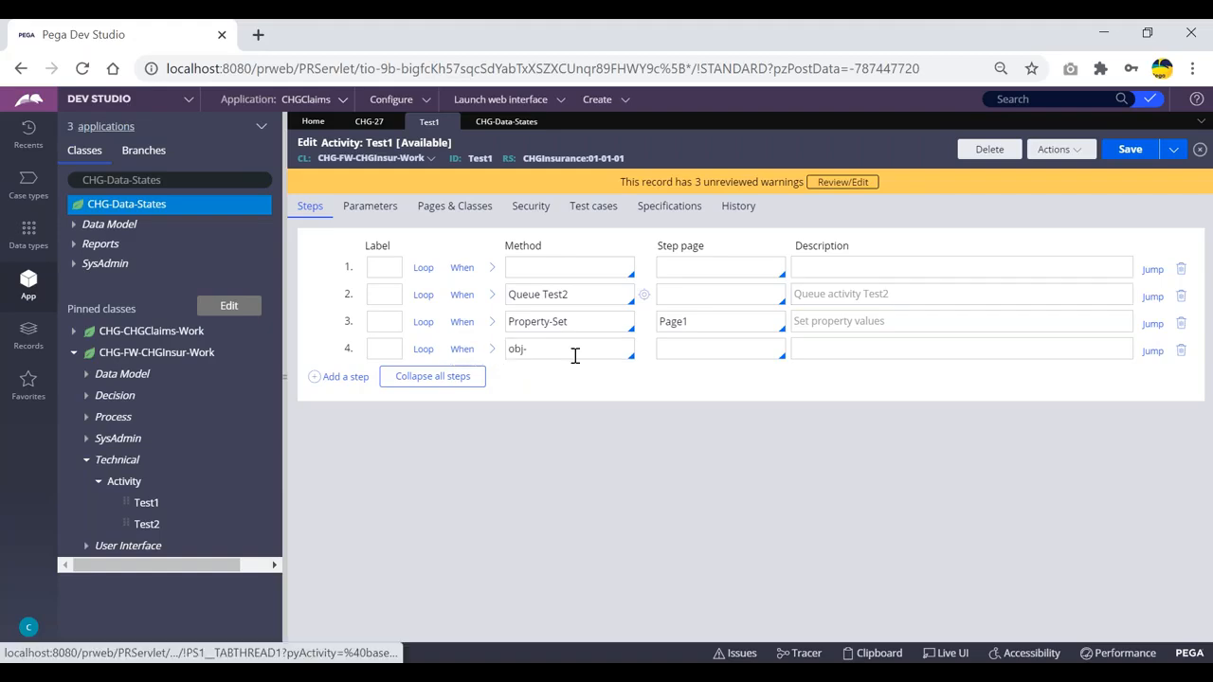
left_click(1181, 350)
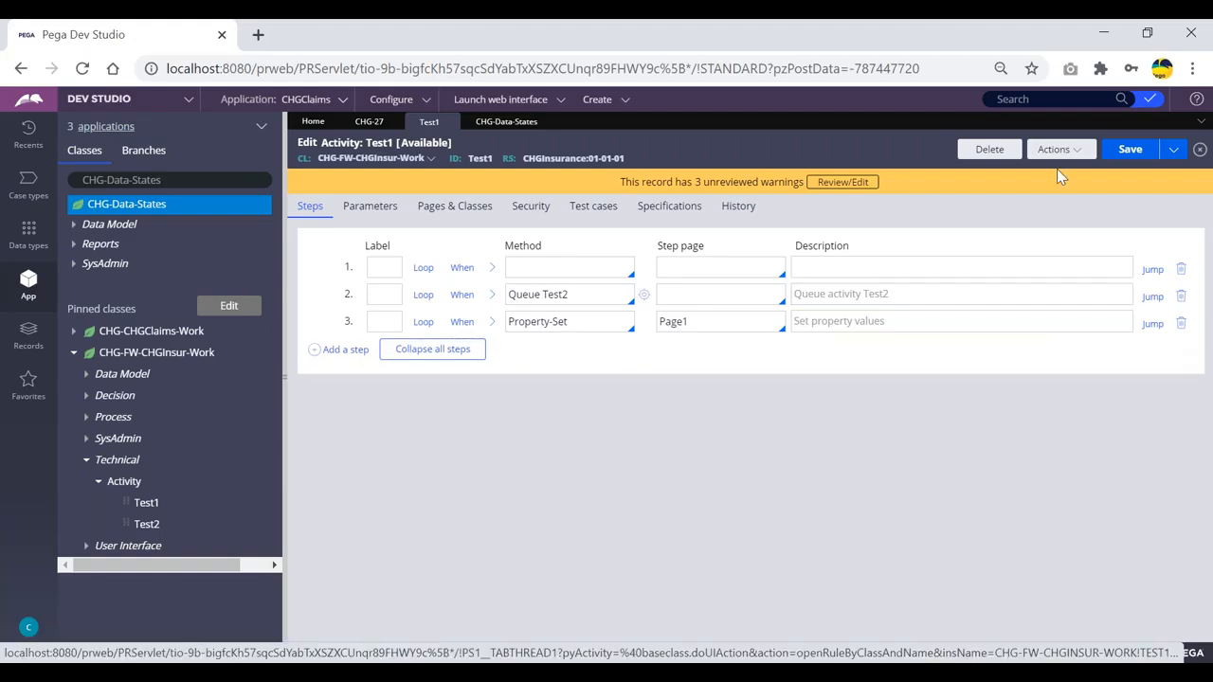
left_click(1057, 148)
left_click(1039, 227)
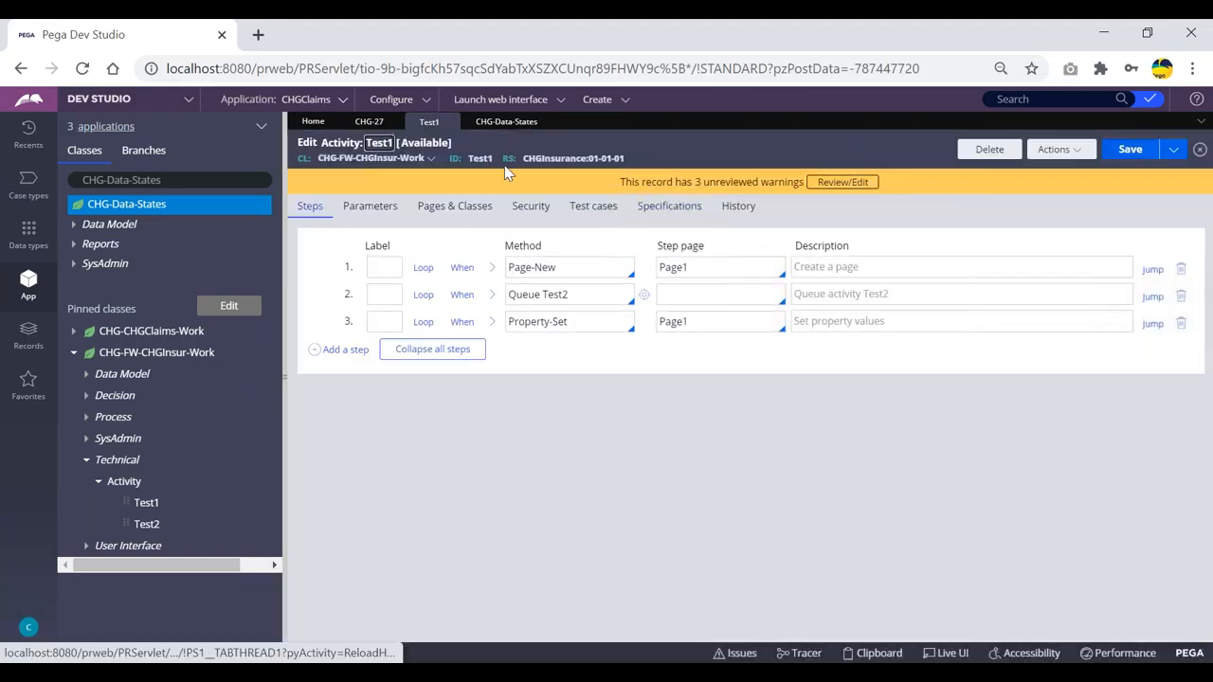
left_click(450, 121)
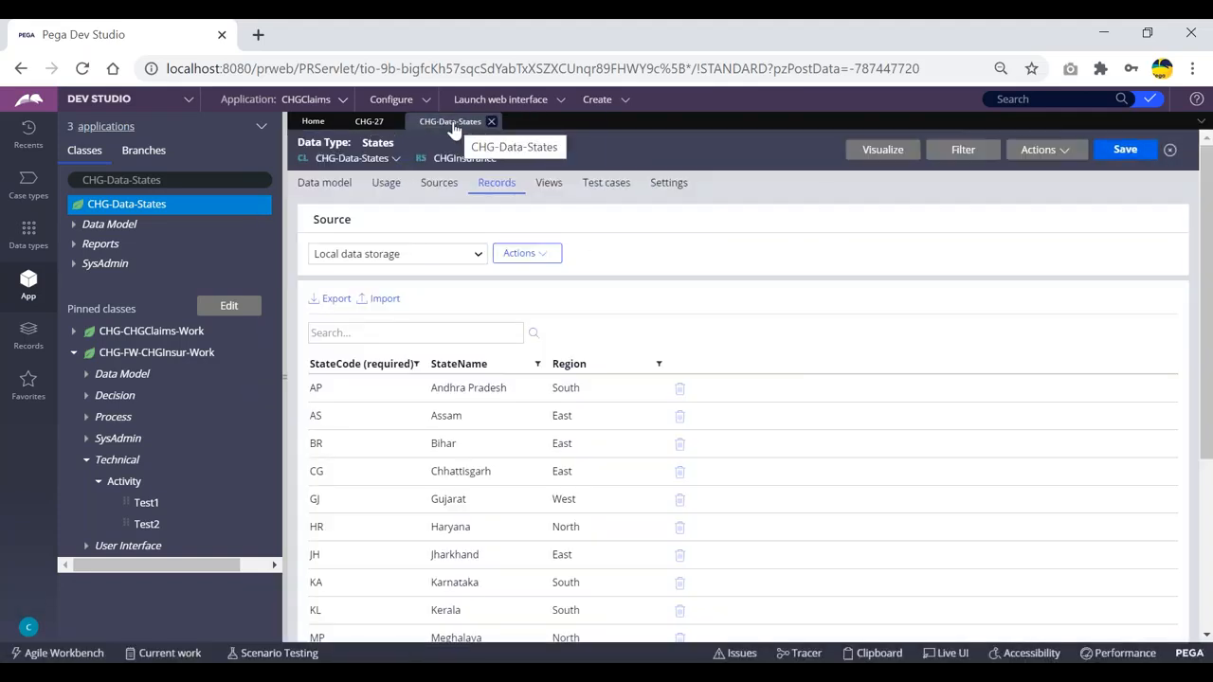
- Start creating a new Activity rule and label it PullStates
left_click(614, 102)
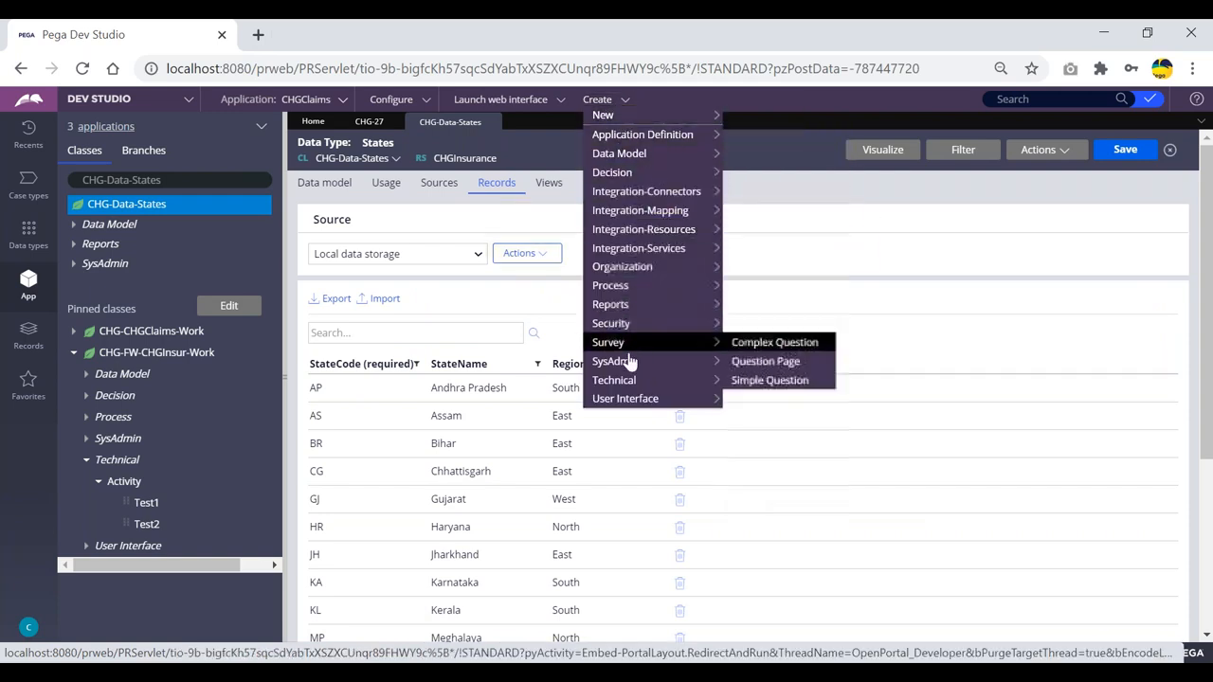
mouse_move(616, 380)
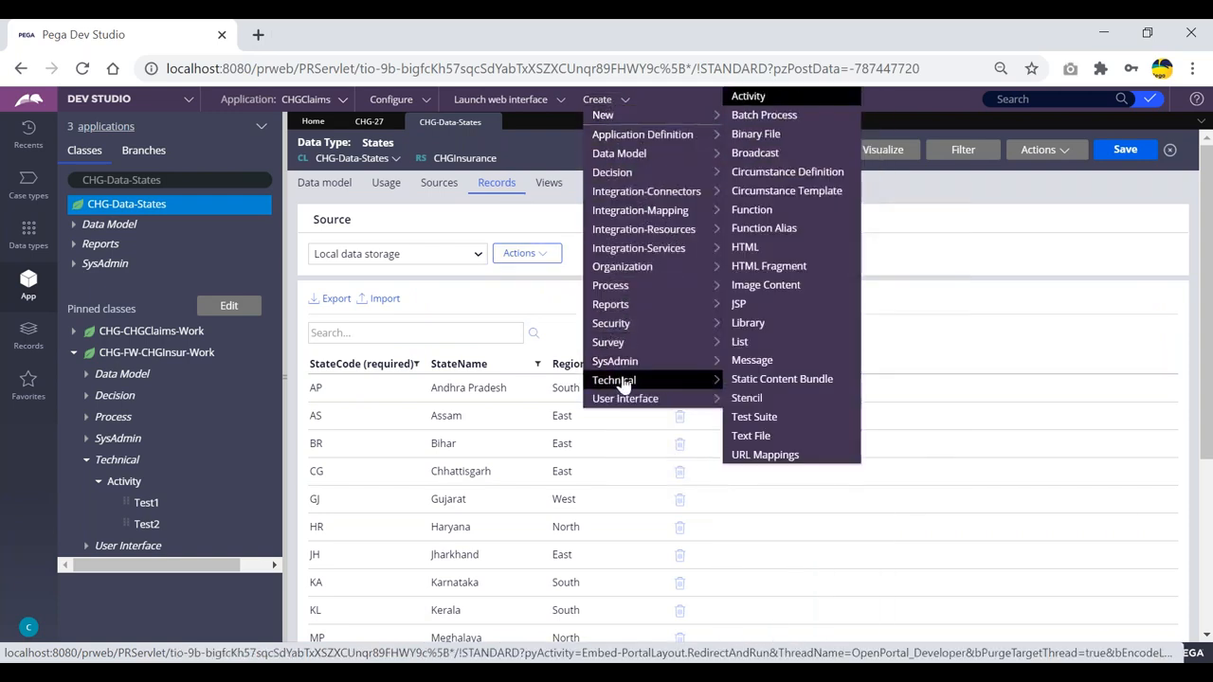
left_click(748, 96)
left_click(484, 291)
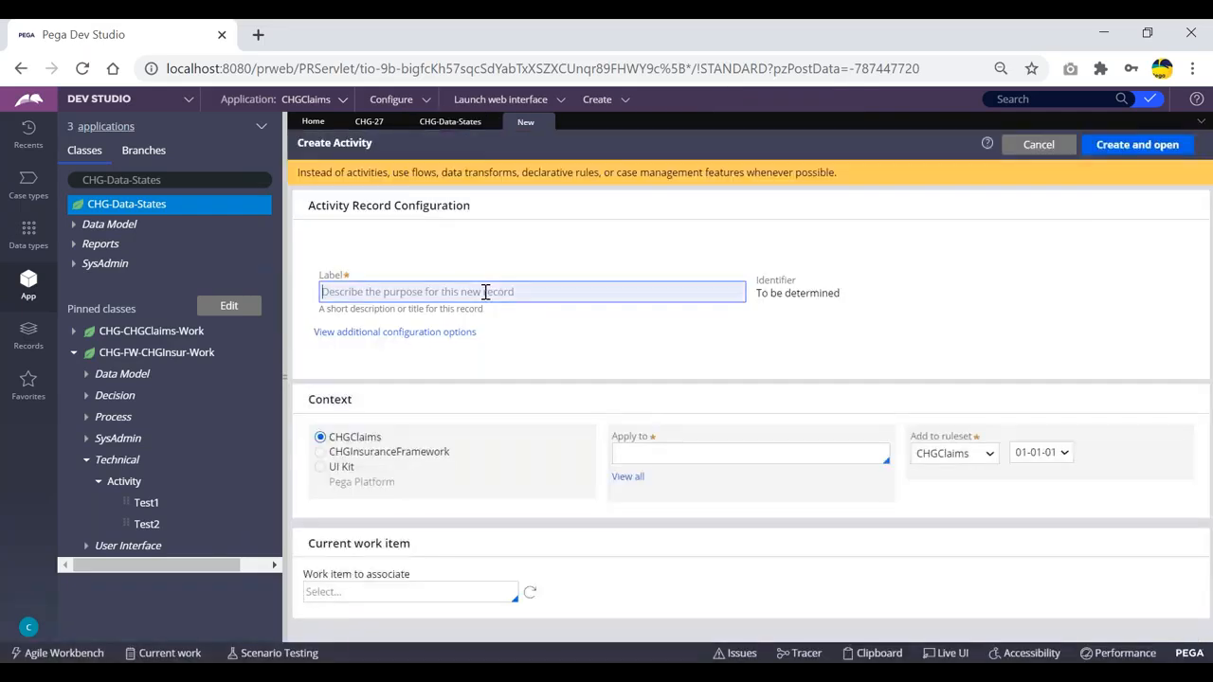
type("PullStates")
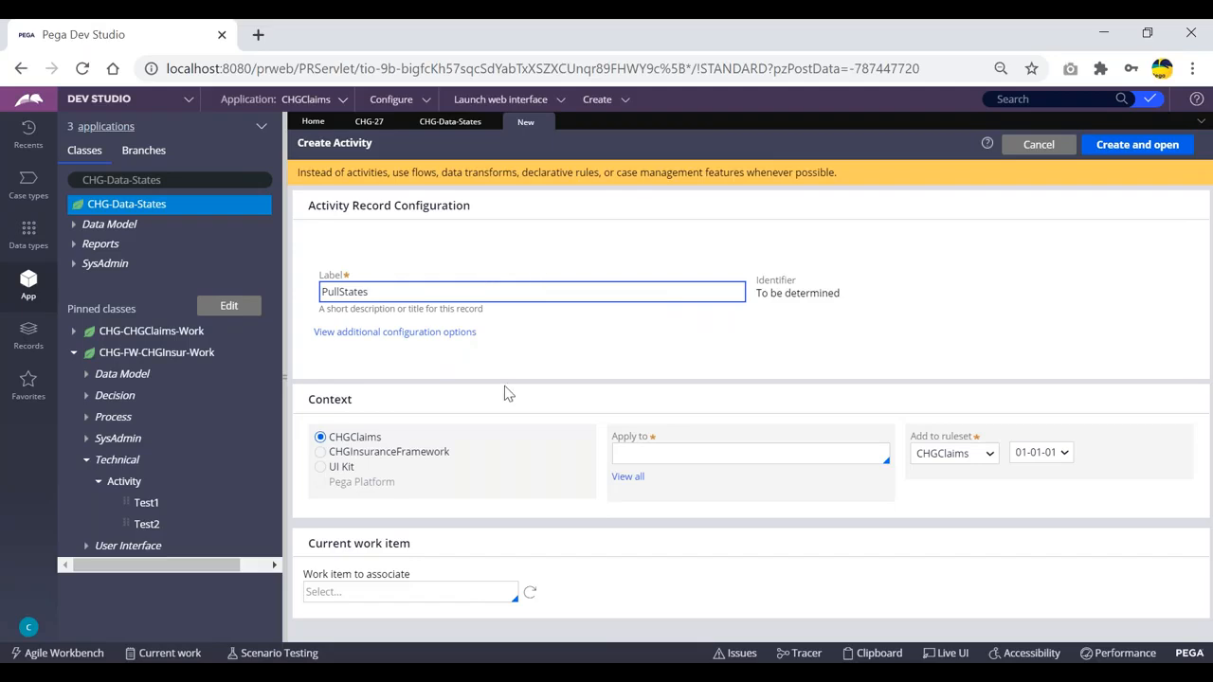
- Apply the new activity to class CHG-FW-CHGInsur-Work in the CHGInsuranceFramework context, then create and open it
left_click(626, 477)
type("chg-fw")
key("Down")
key("Return")
left_click(1002, 542)
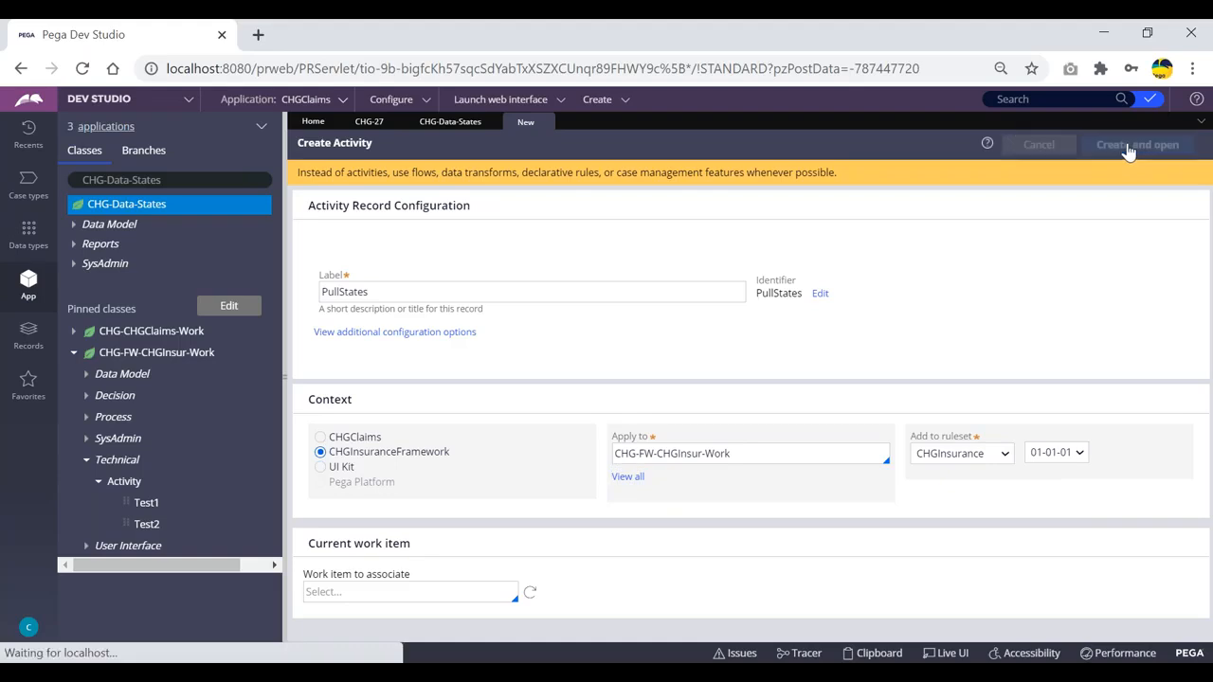
left_click(1137, 145)
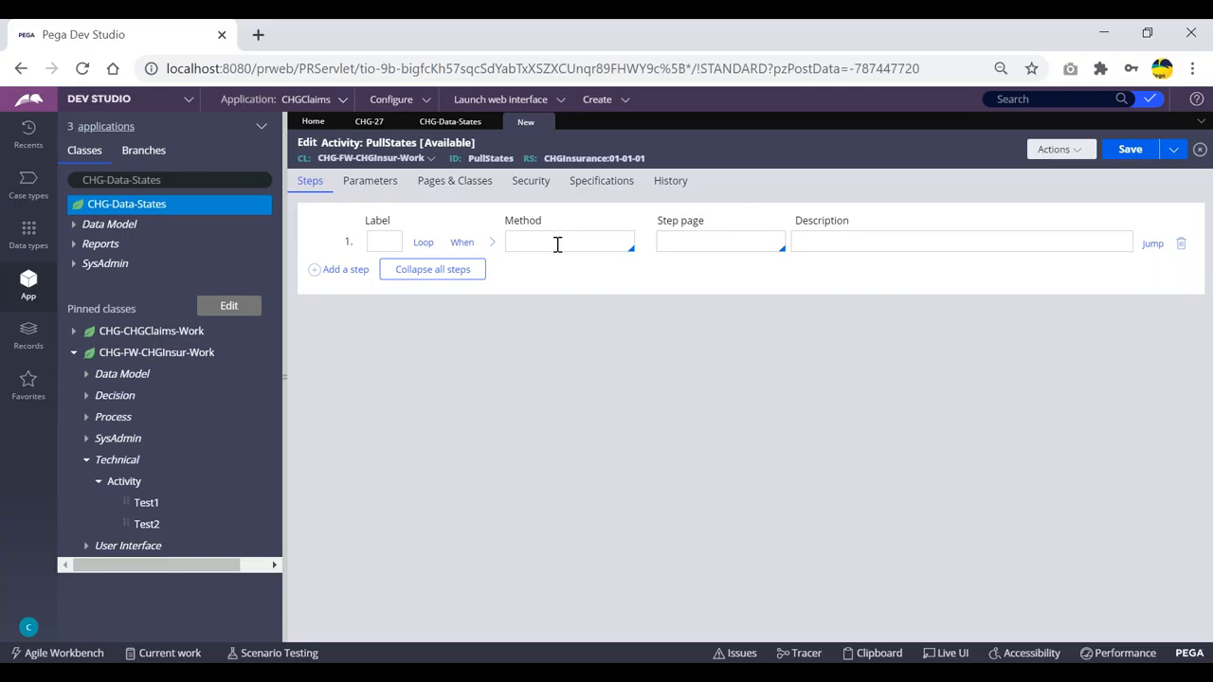
- Set step 1's method to Obj-Open and expand its method parameters
left_click(528, 240)
key("Return")
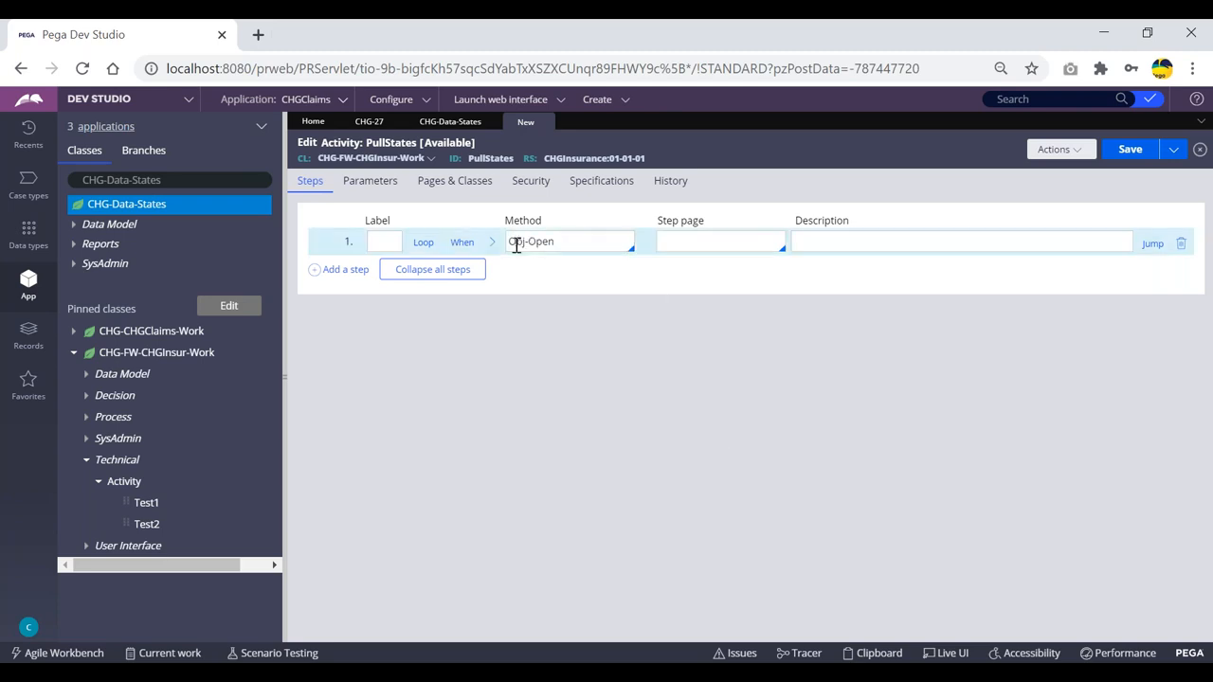
left_click(492, 245)
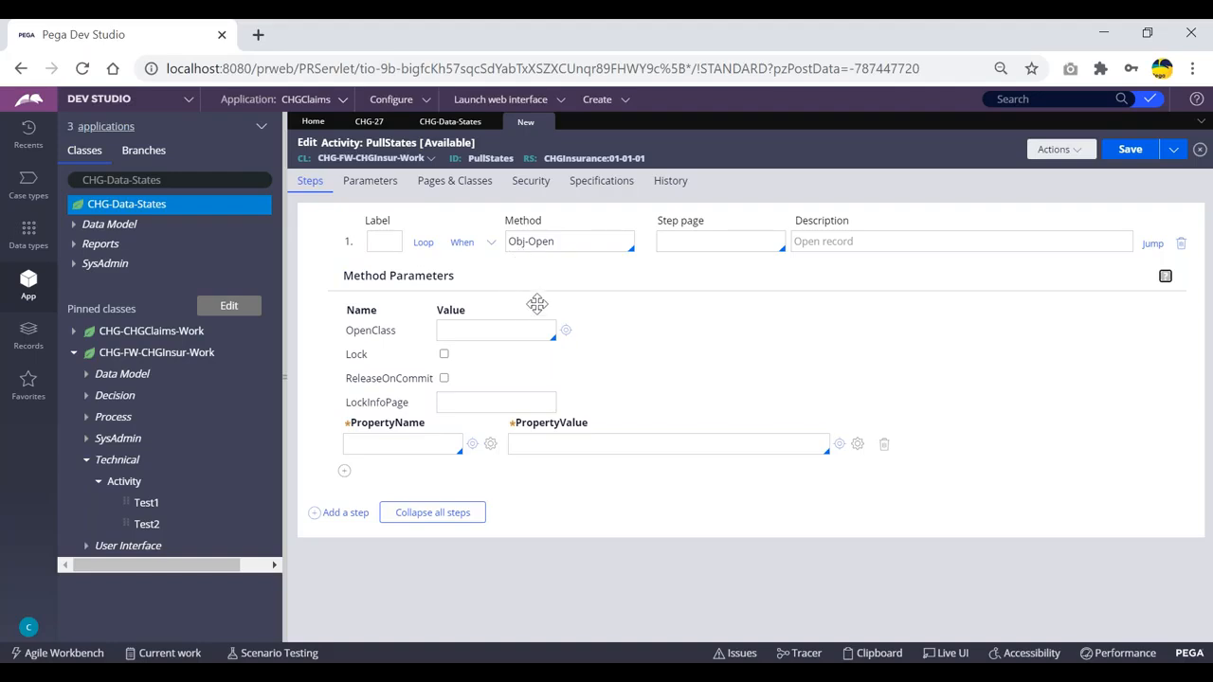
left_click_drag(563, 241, 508, 242)
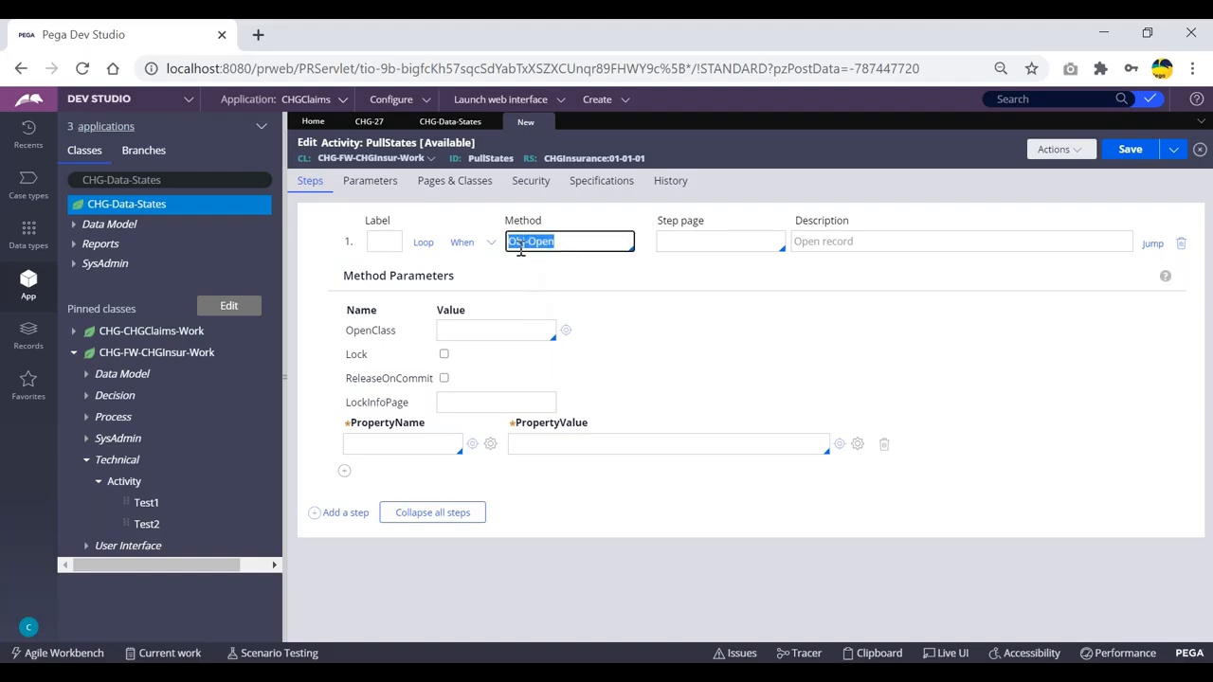
left_click(478, 330)
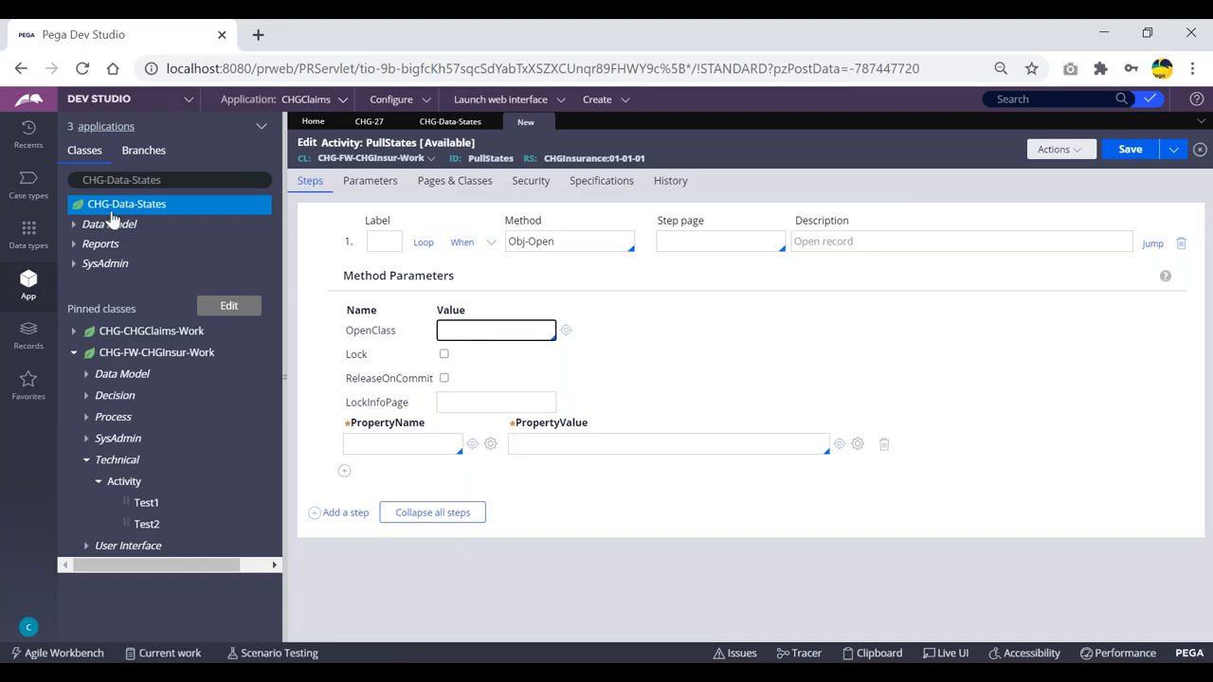
- Copy the class name CHG-Data-States from the class explorer into the OpenClass parameter of the Obj-Open step
left_click(161, 180)
left_click_drag(161, 180, 80, 181)
key("ctrl+c")
left_click(464, 329)
key("ctrl+v")
left_click(402, 444)
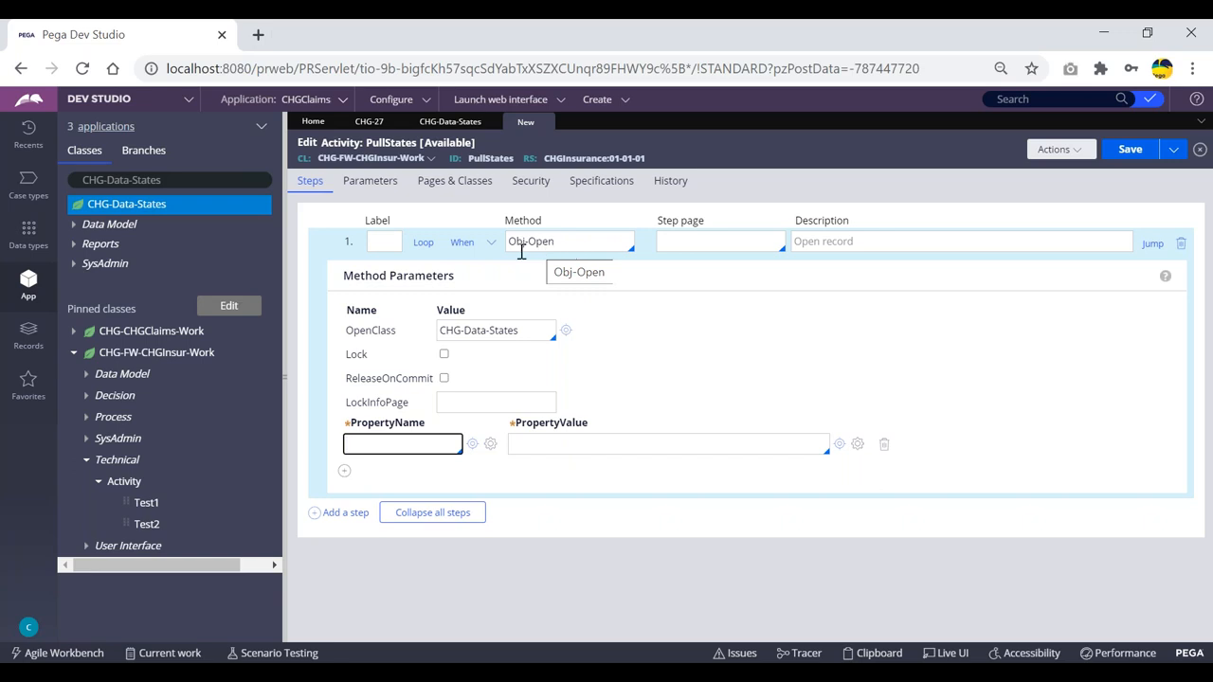
- Collapse the Obj-Open step and add a second step to the activity using the Obj-Browse method
left_click(491, 244)
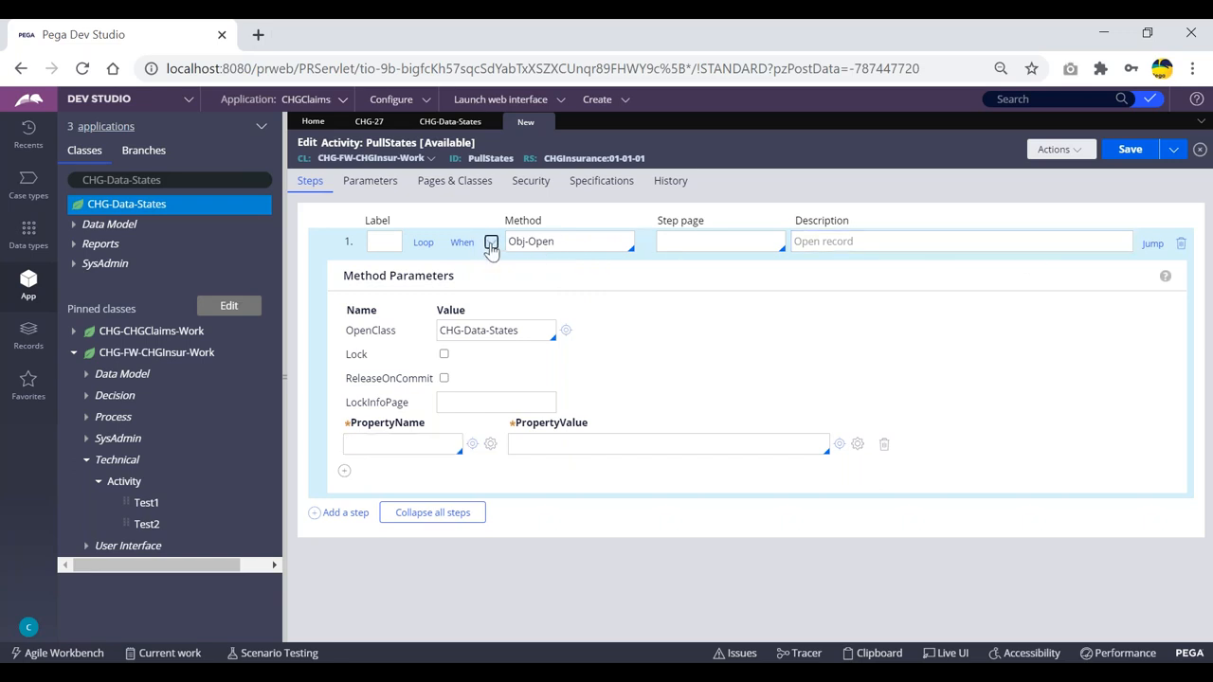
left_click(559, 241)
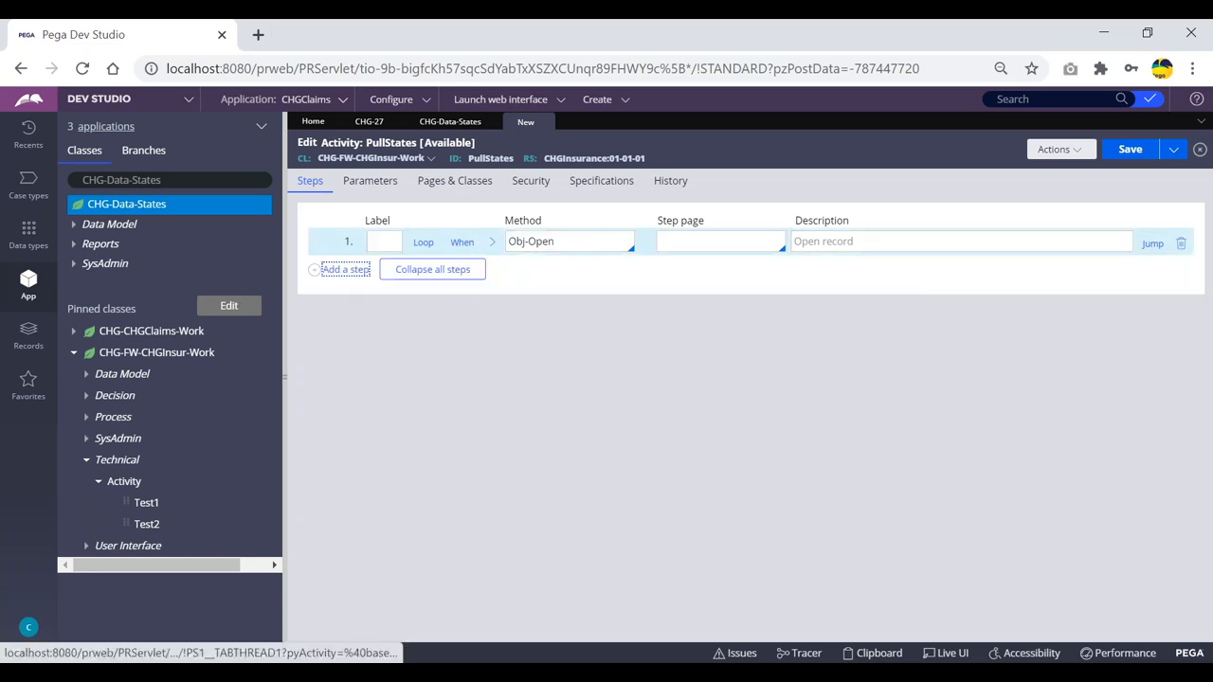
left_click(343, 269)
left_click_drag(344, 244, 345, 270)
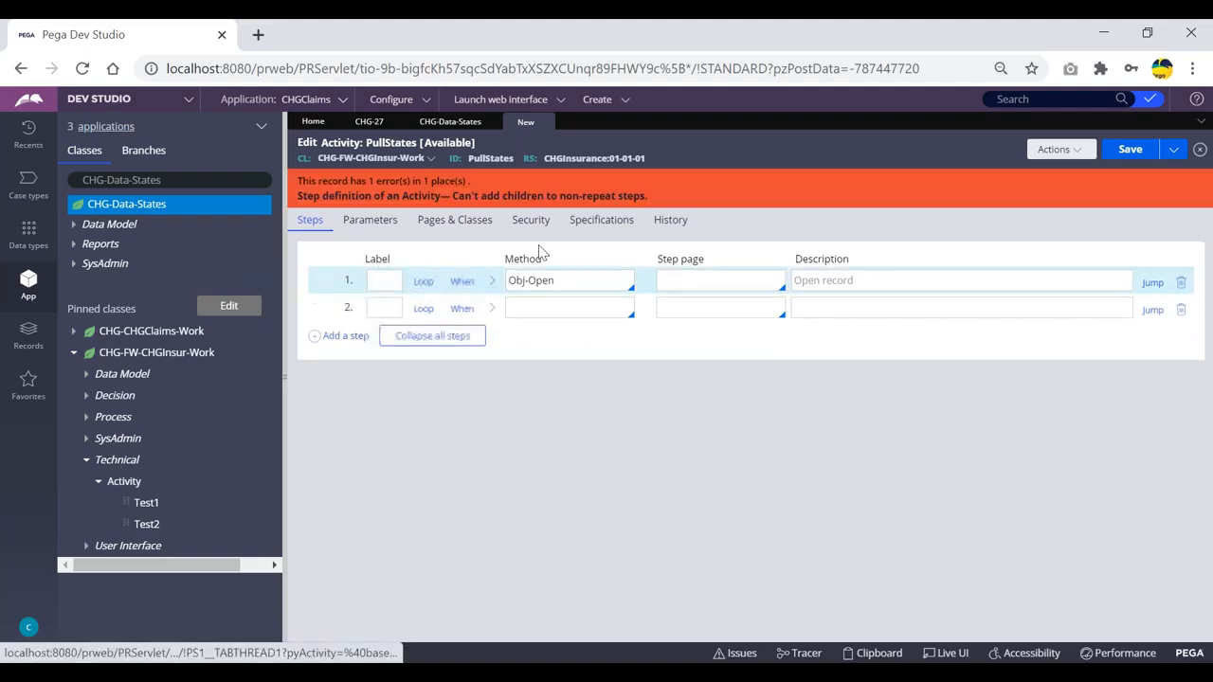
left_click(492, 281)
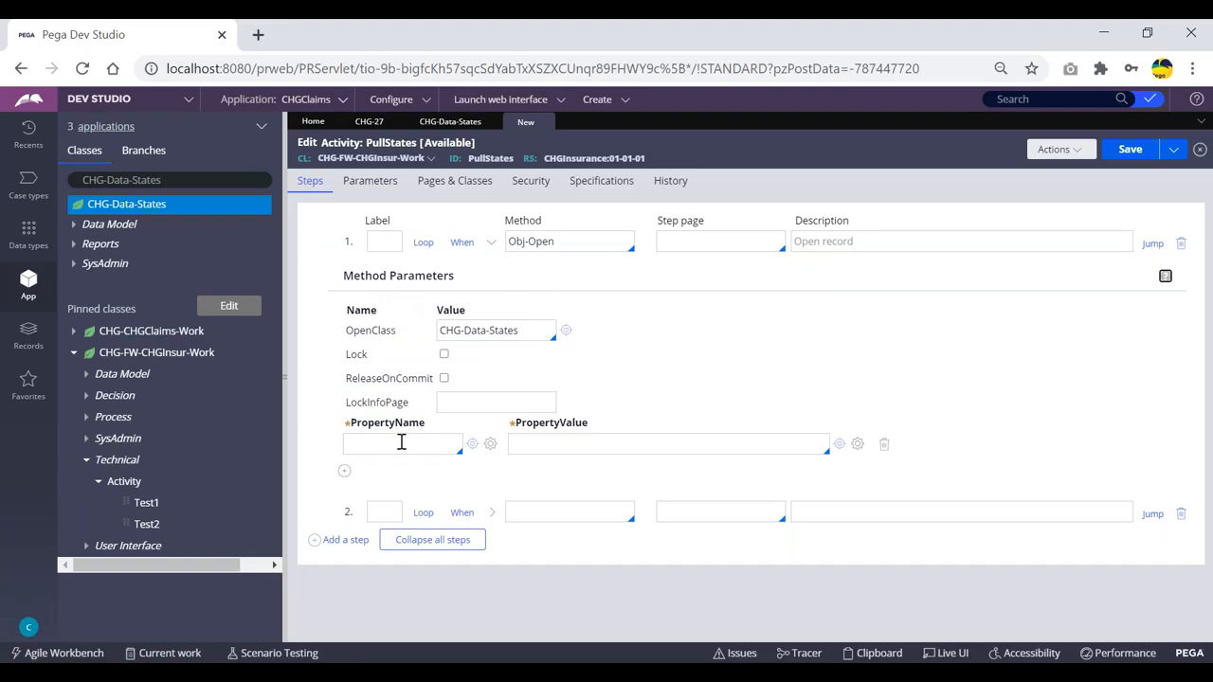
left_click(491, 244)
left_click(540, 267)
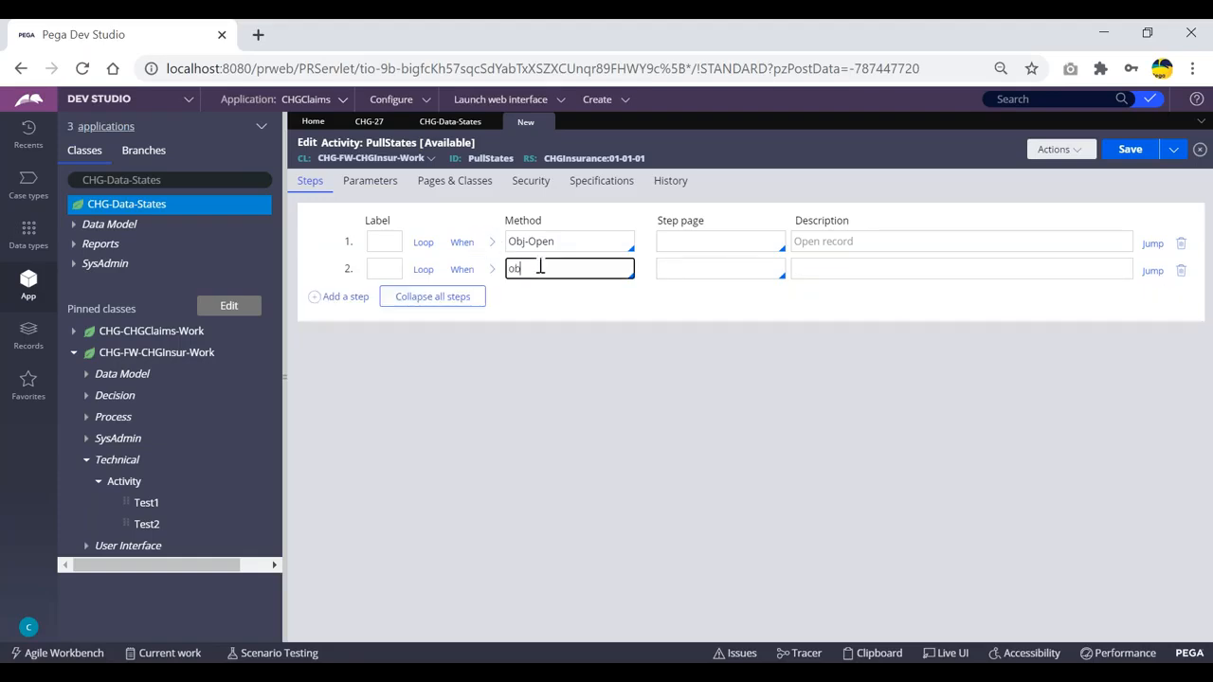
type("obj-bro")
key("Return")
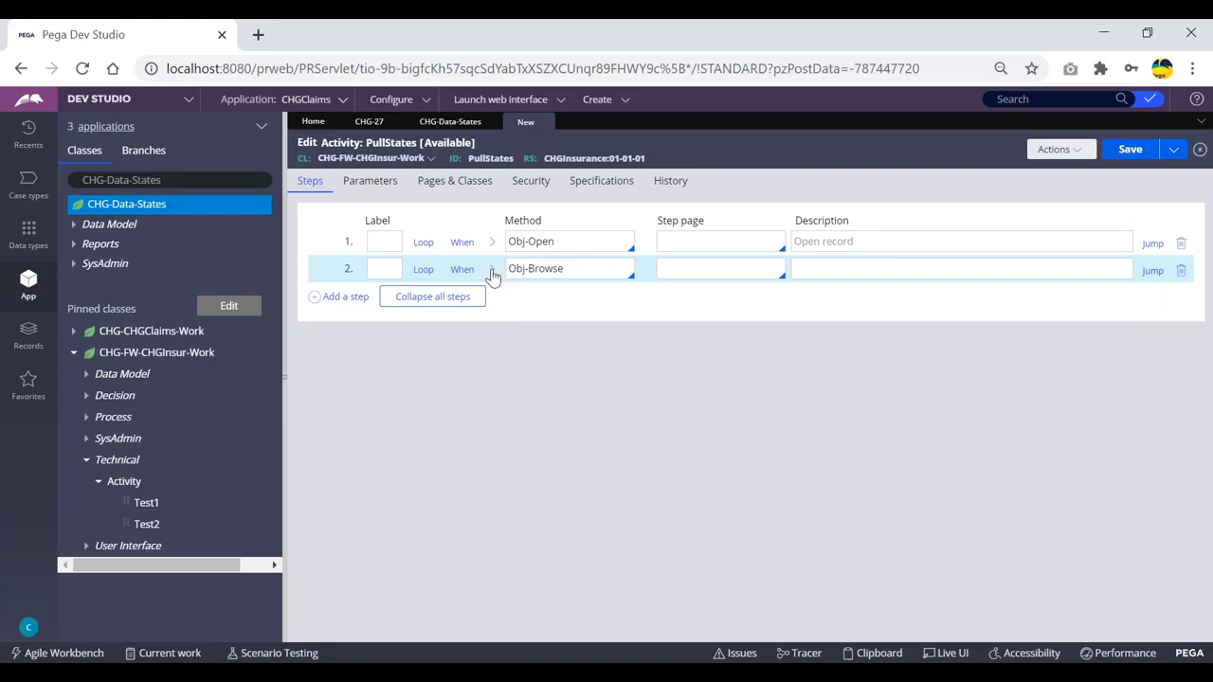
- Expand the Obj-Browse step and examine its PageName and ObjClass parameters alongside the Obj-Open step
left_click(492, 270)
left_click(460, 383)
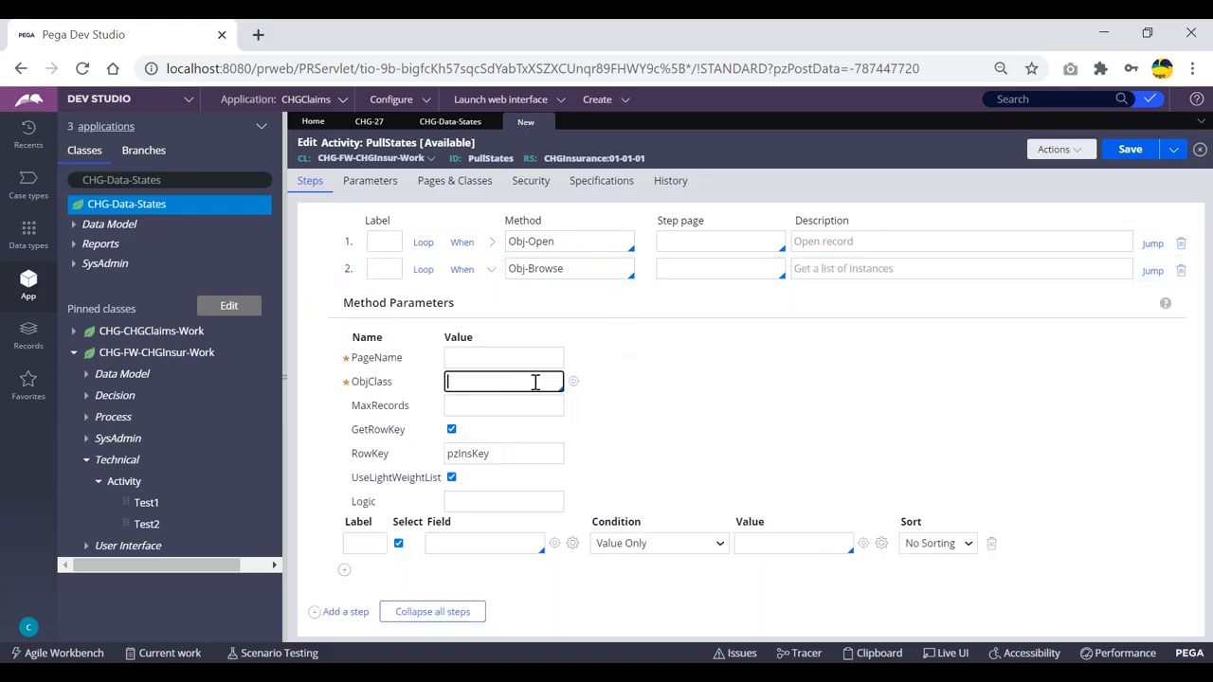
left_click(455, 357)
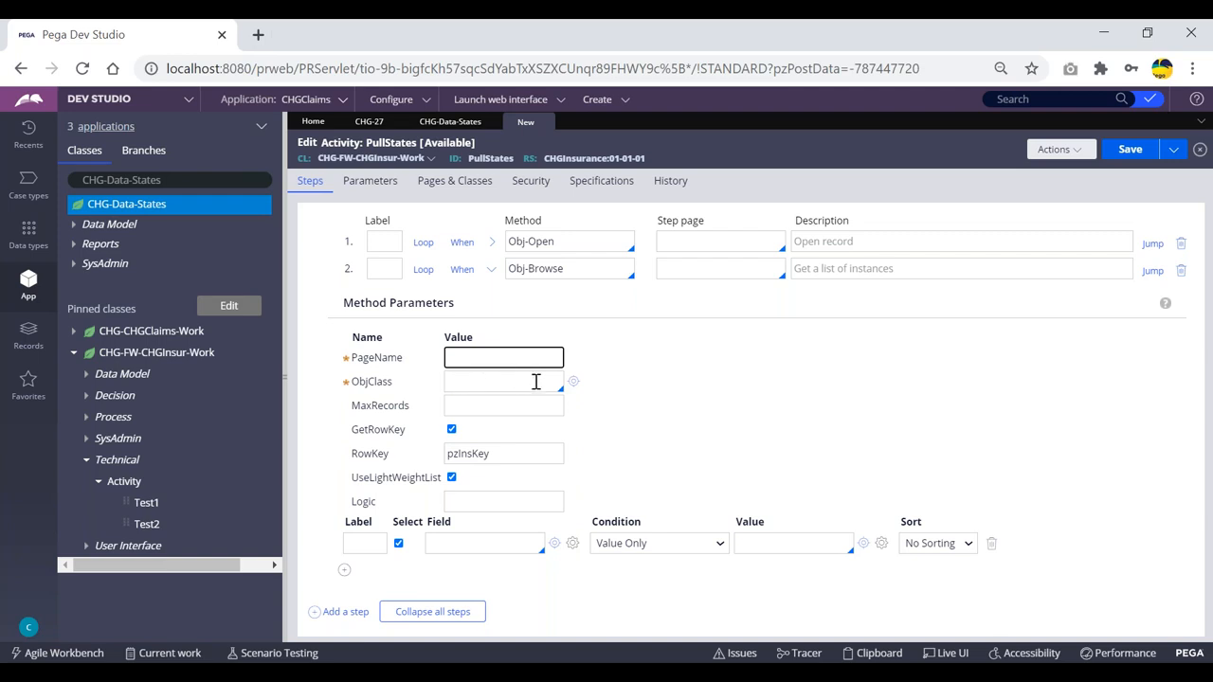
left_click_drag(398, 363, 347, 369)
left_click(459, 358)
left_click(569, 239)
left_click(491, 243)
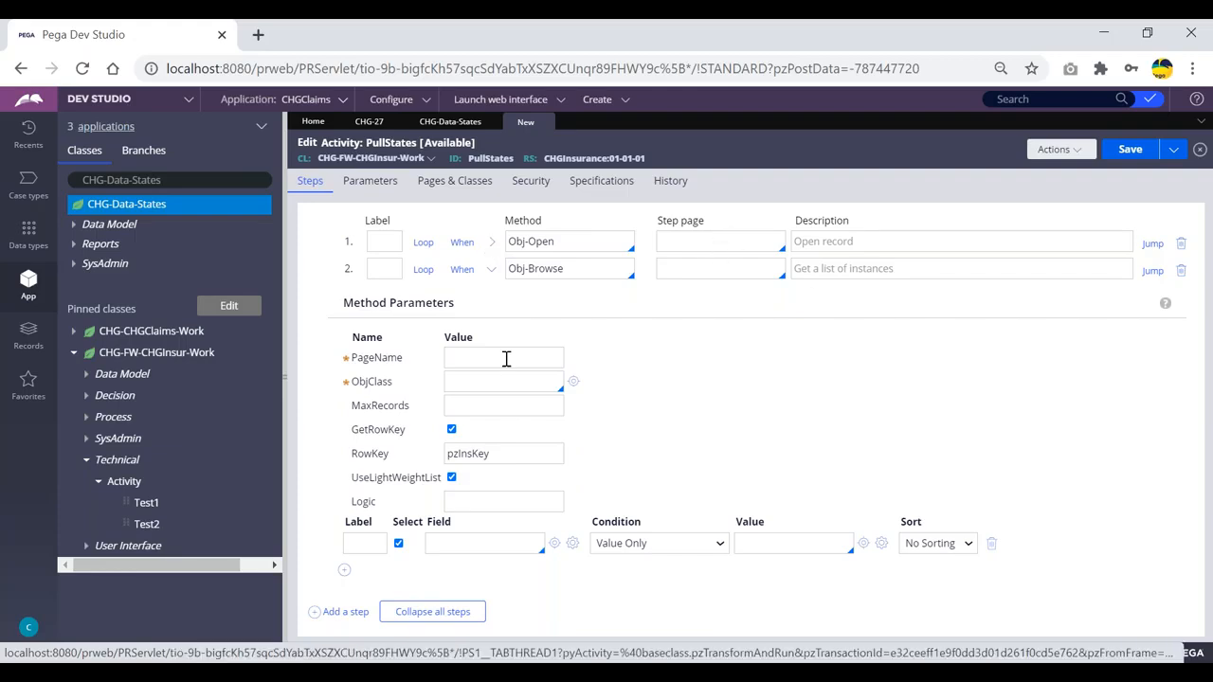
left_click(477, 357)
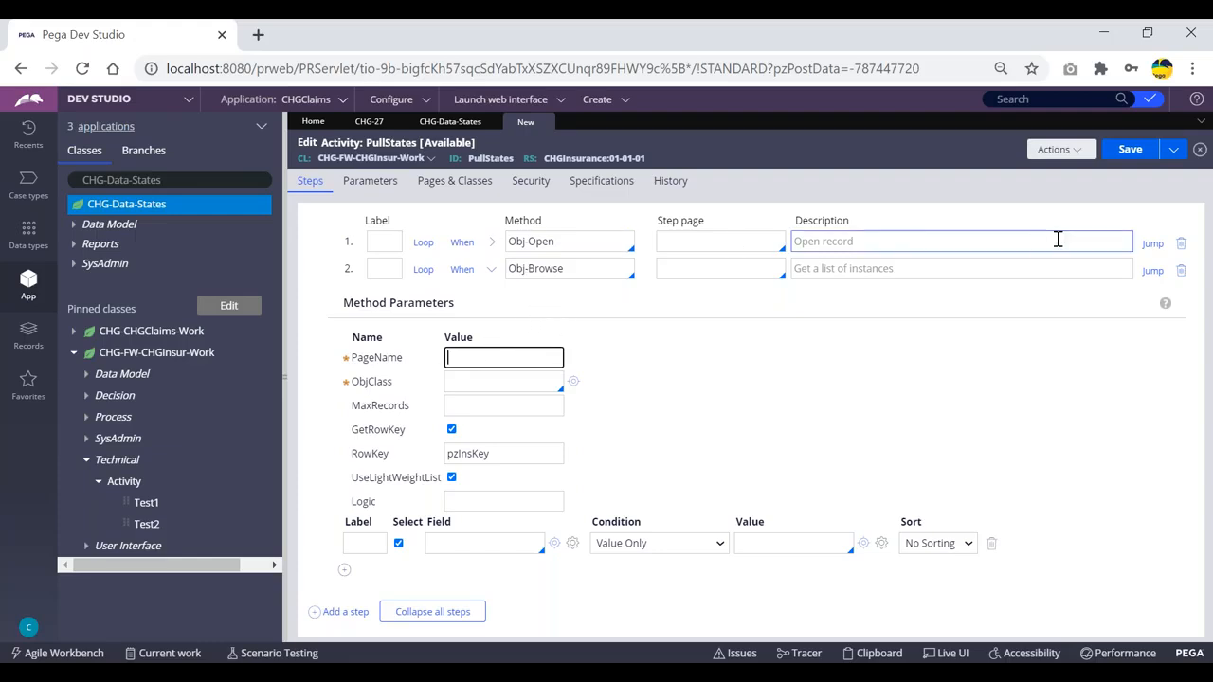
- Delete the Obj-Open step and review the required PageName and ObjClass parameters of the Obj-Browse step
left_click(1181, 244)
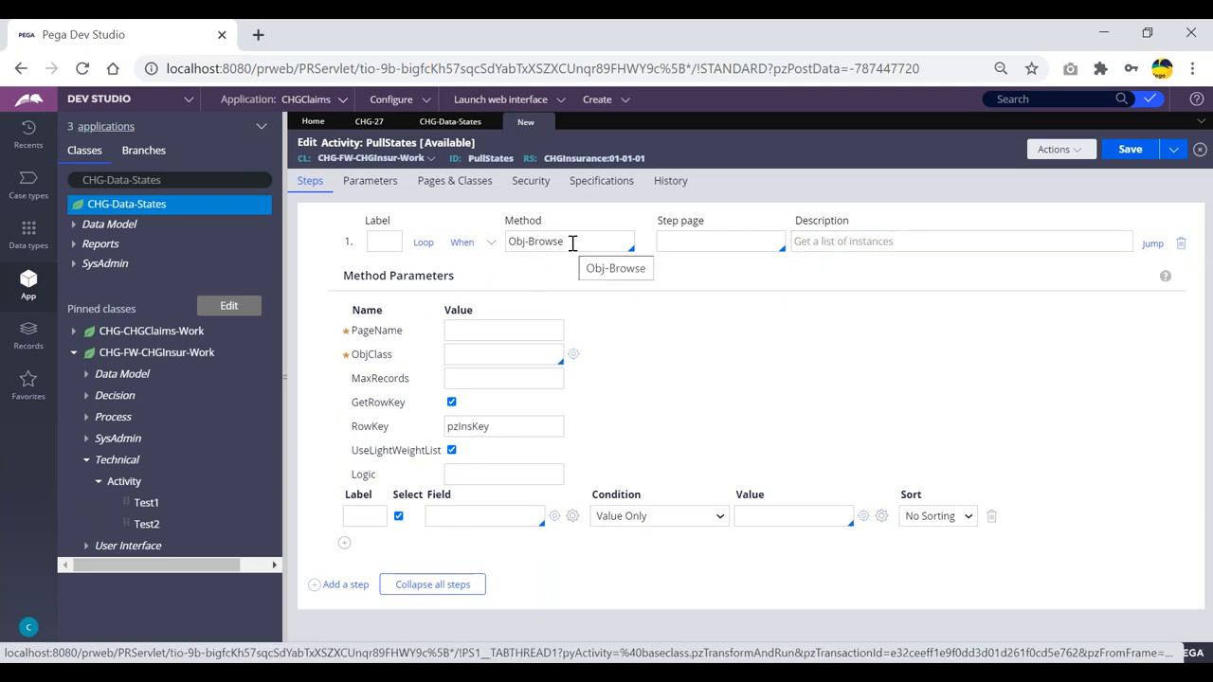
left_click(459, 354)
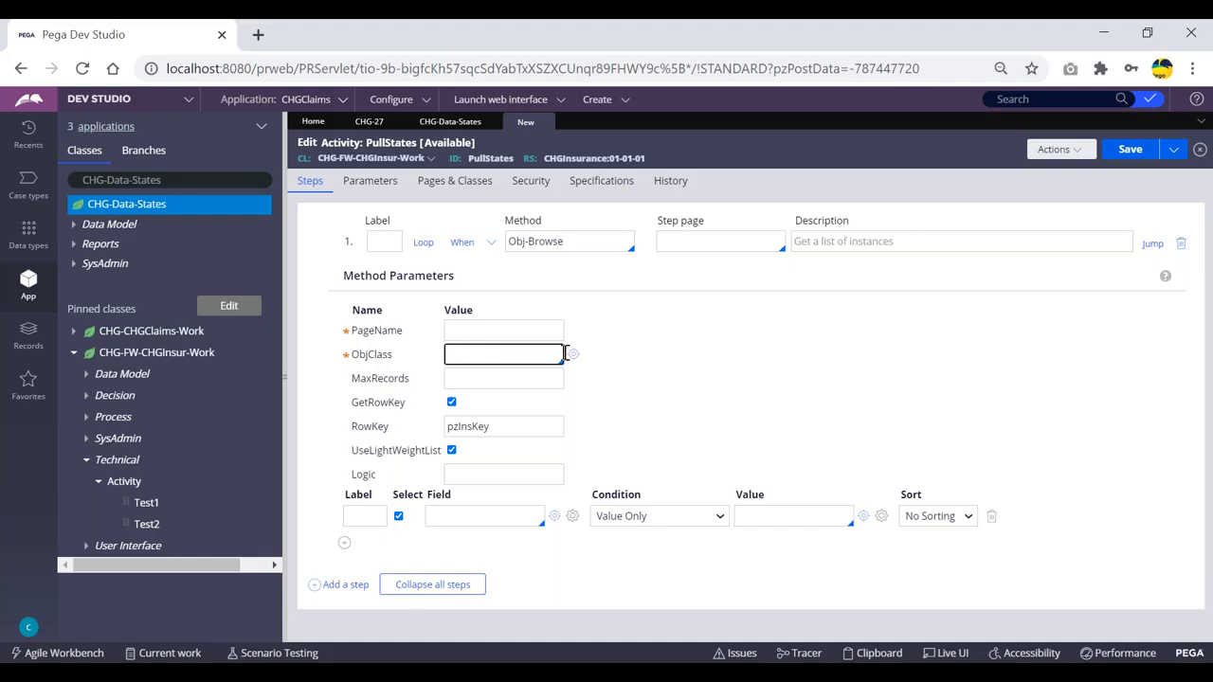
left_click(481, 331)
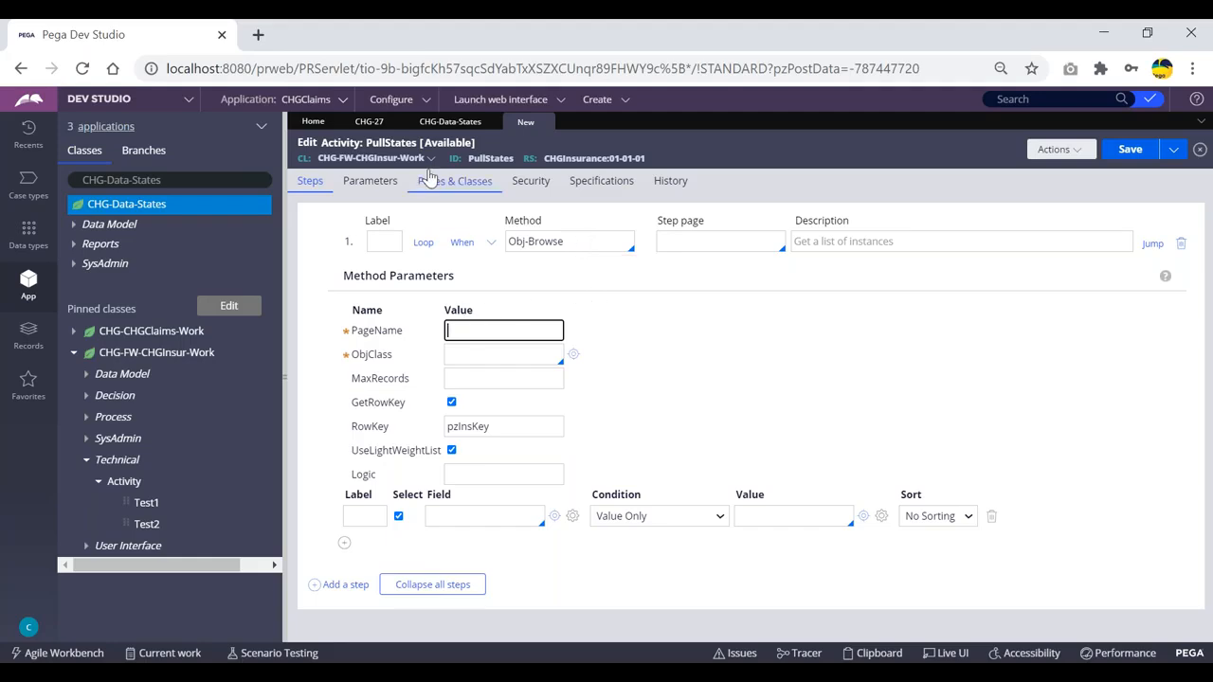
left_click(477, 354)
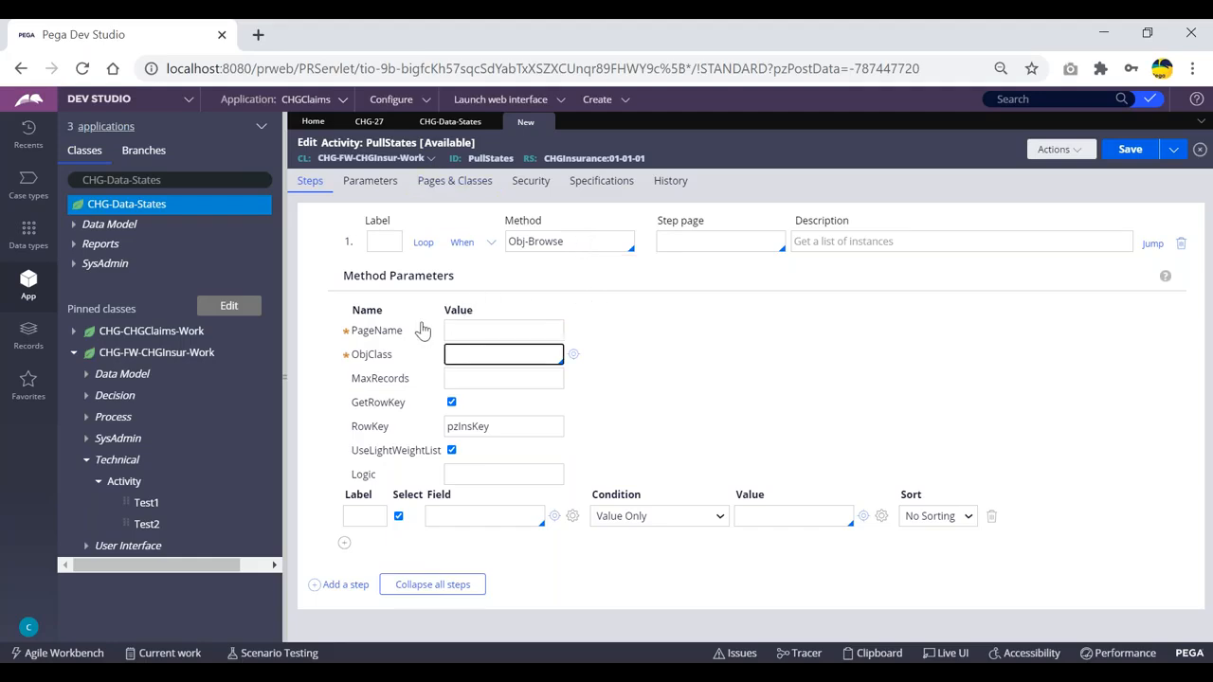
- Copy the class name CHG-Data-States, check the States records, and set it as the Obj-Browse step's ObjClass
left_click(181, 180)
key("ctrl+a")
key("ctrl+c")
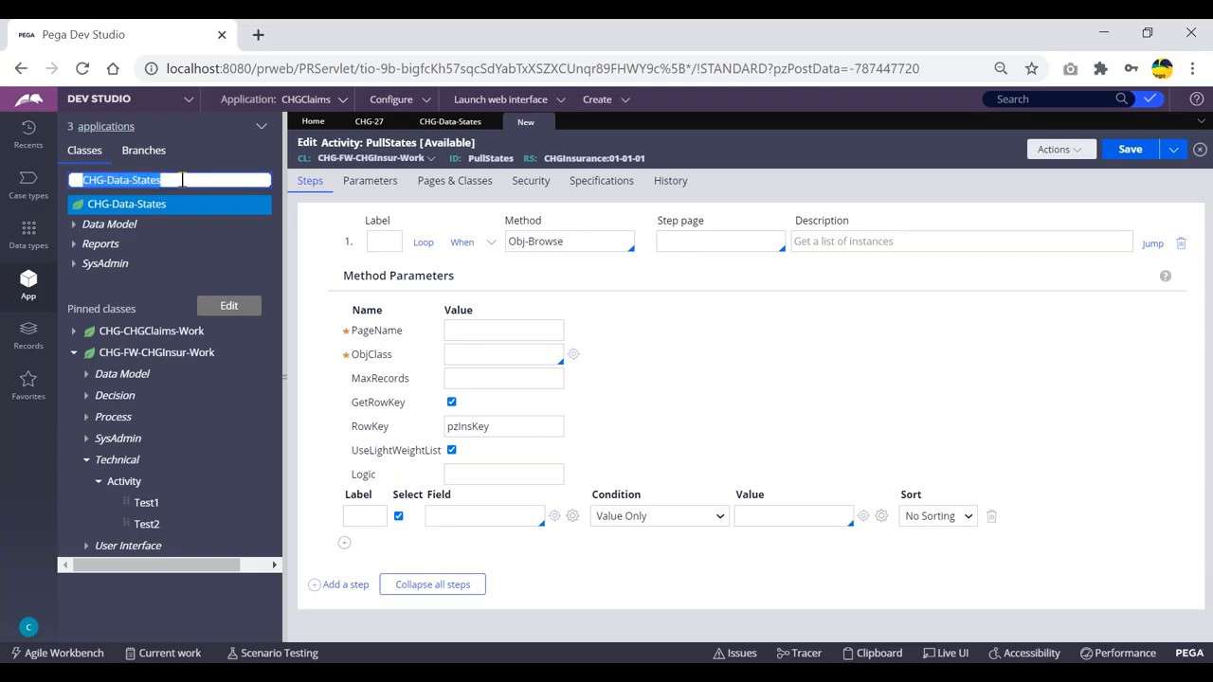
left_click(451, 122)
left_click(524, 122)
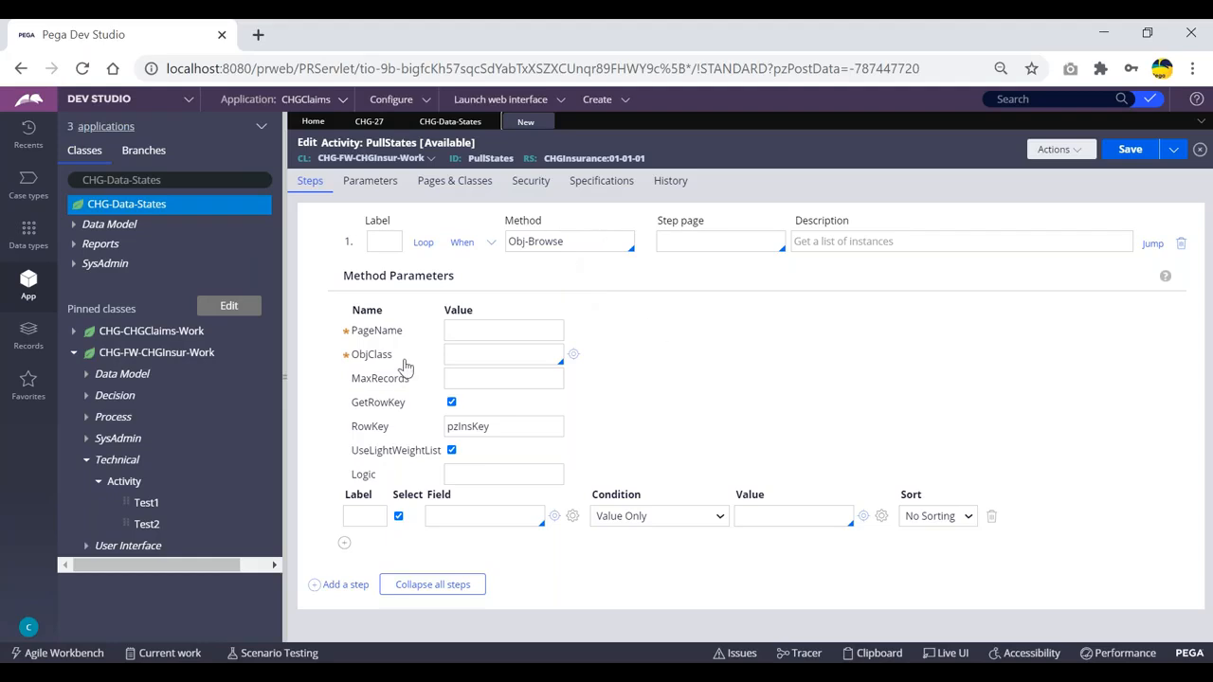
left_click(466, 351)
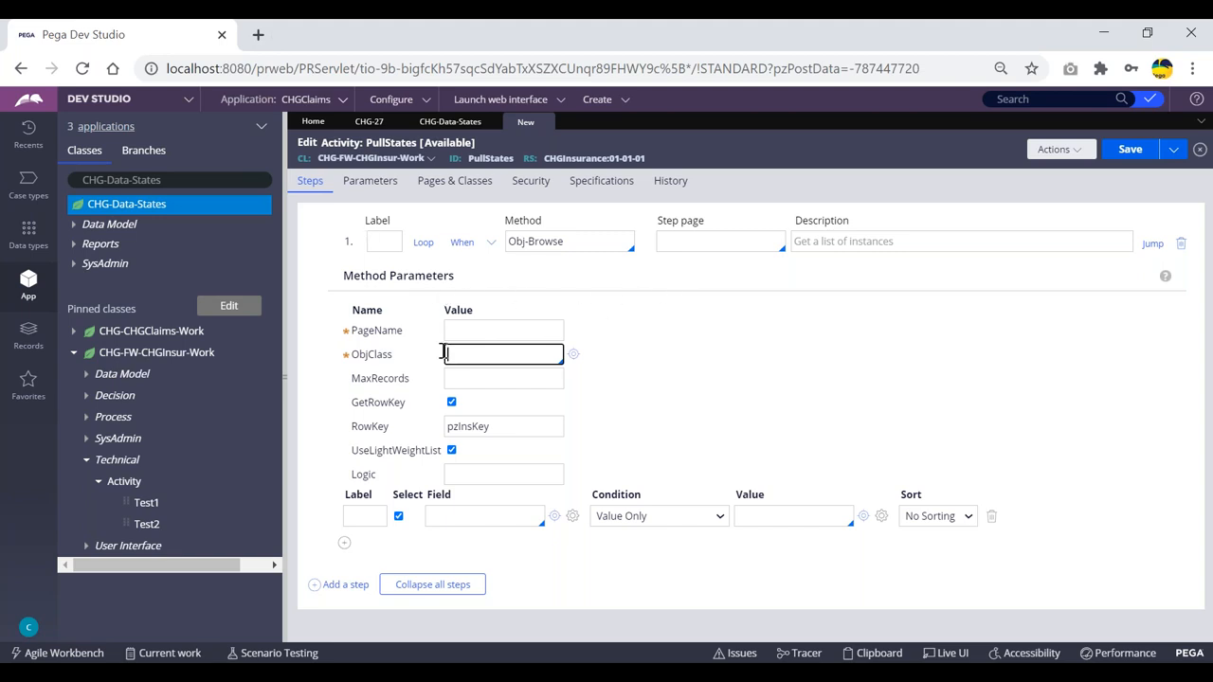
key("ctrl+v")
key("Return")
- Set the Obj-Browse PageName to StateList and disable GetRowKey
left_click(503, 331)
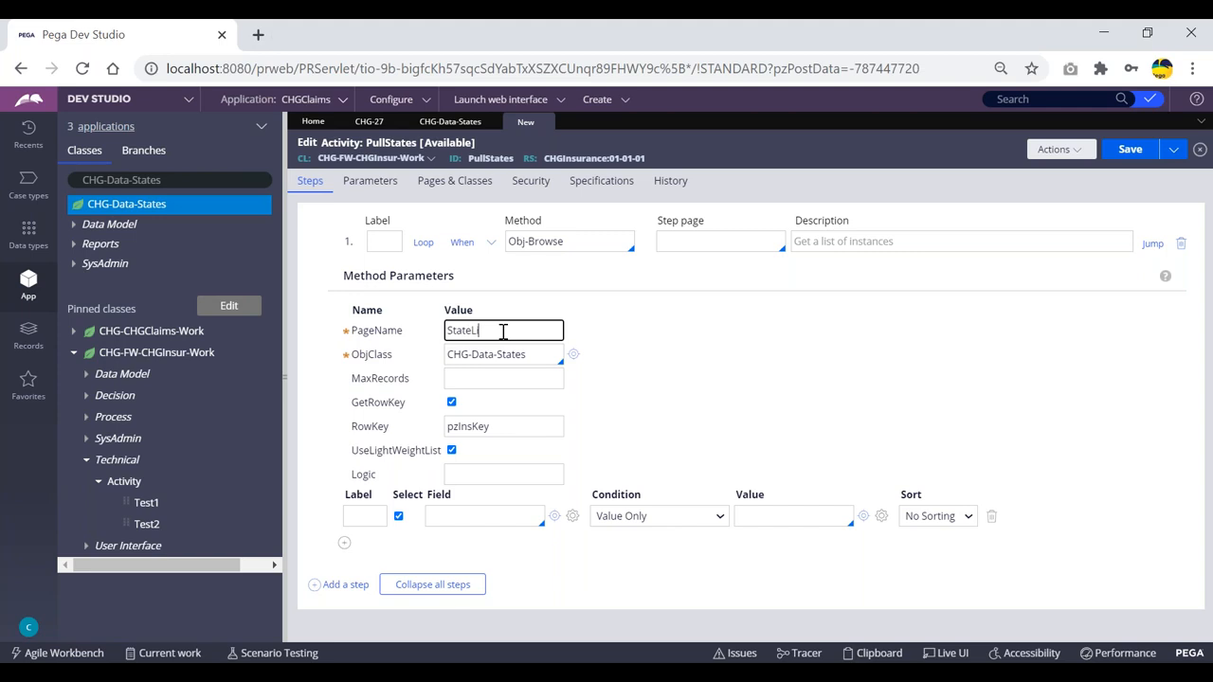
left_click(715, 346)
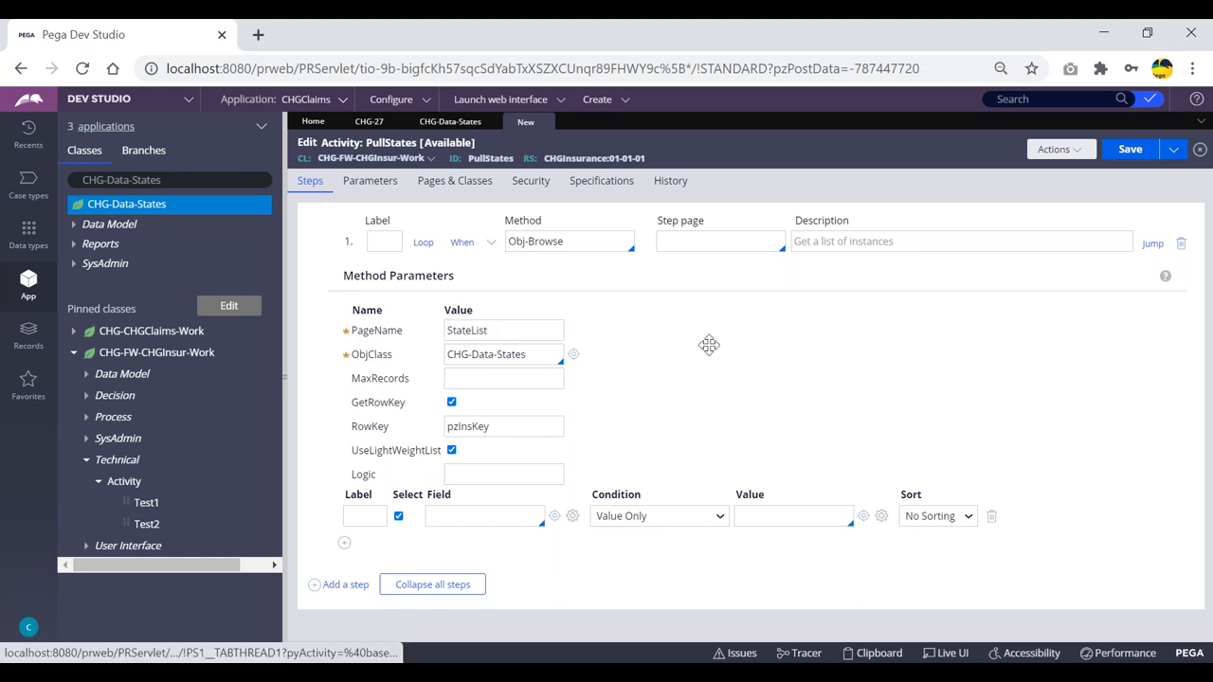
left_click(452, 404)
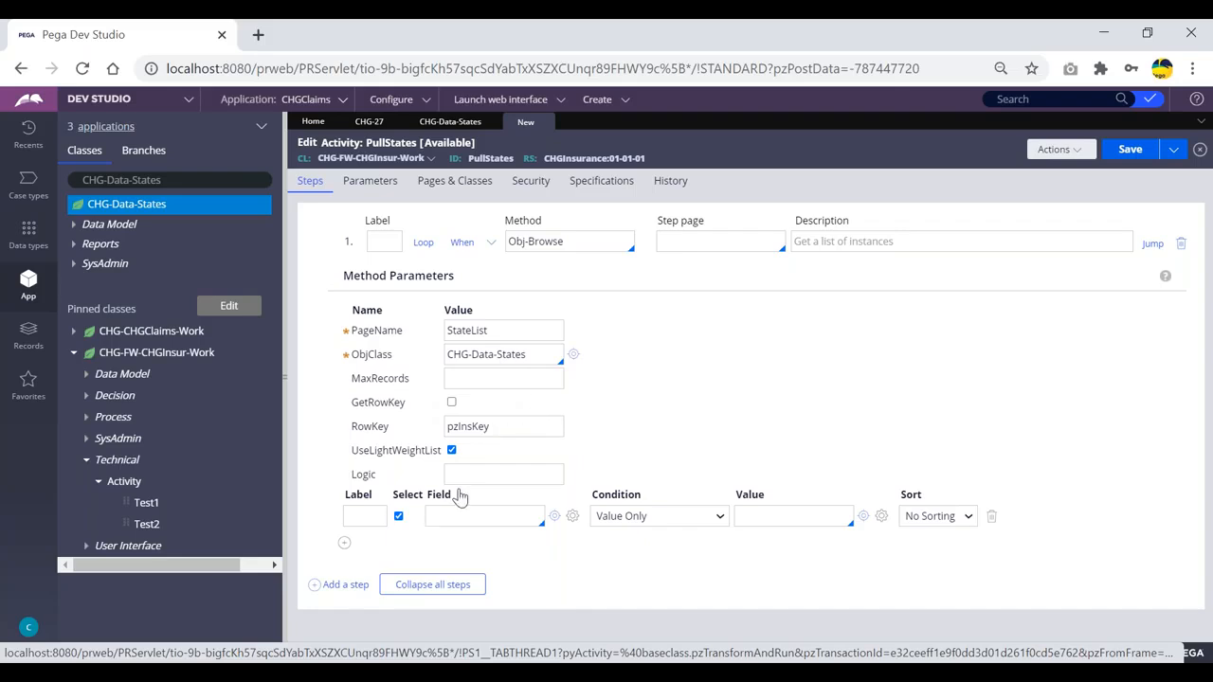
- Compare the empty Field row of the Obj-Browse step with the columns of the States records
left_click(455, 515)
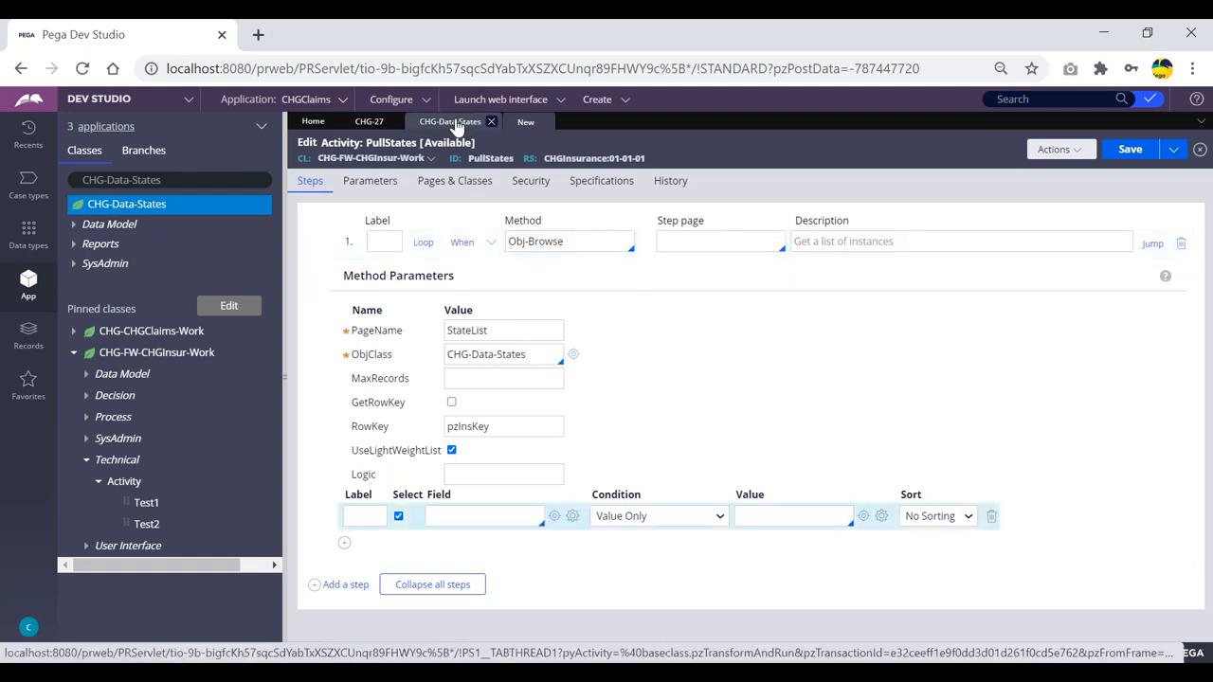
left_click(450, 121)
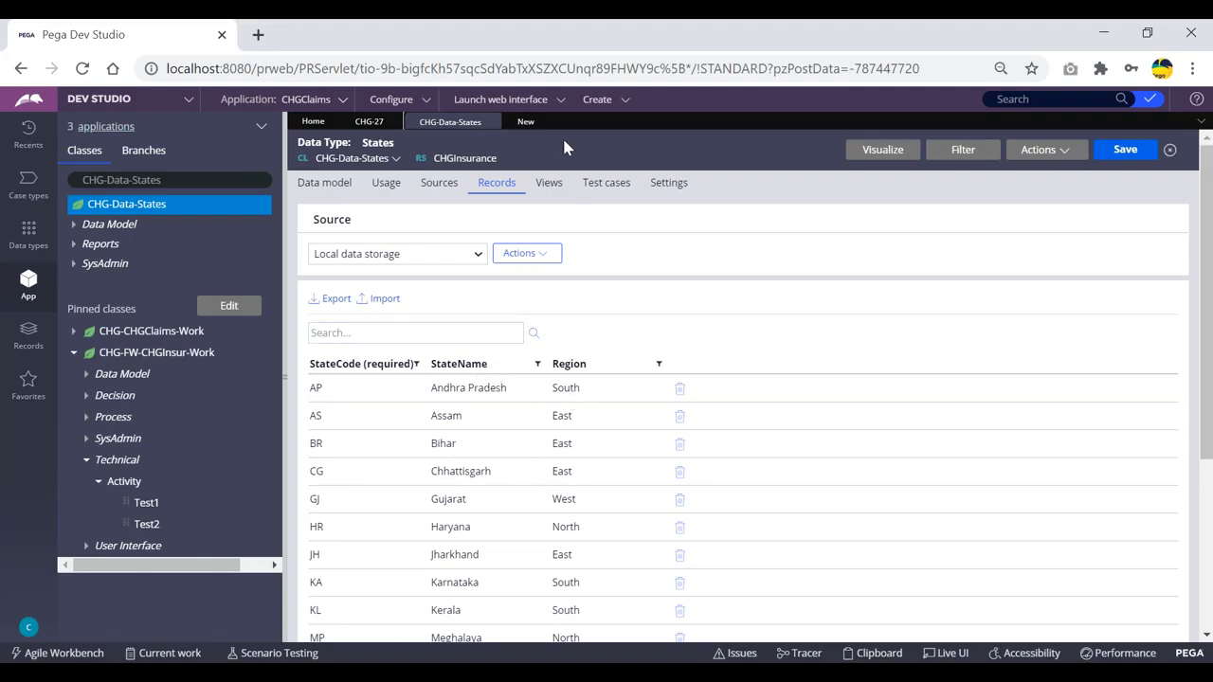
left_click(524, 123)
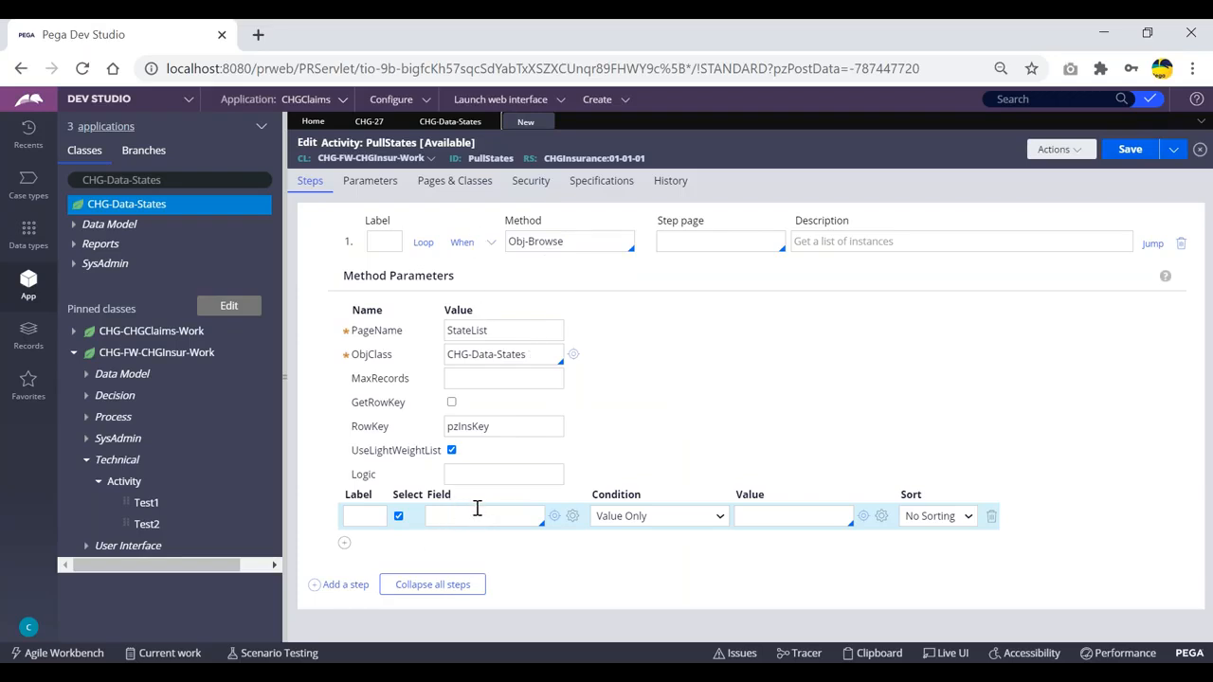
left_click(454, 123)
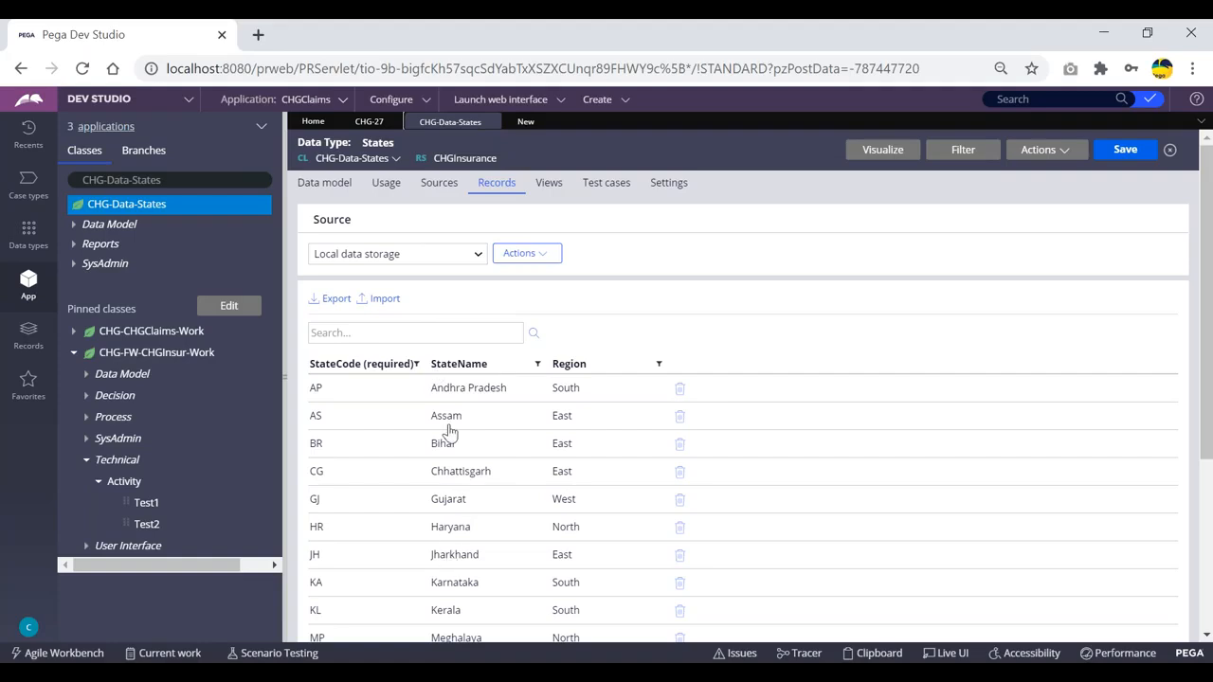
- Set the Field of the Obj-Browse step to the .StateCode property of the CHG-Data-States class
left_click(522, 120)
left_click(471, 515)
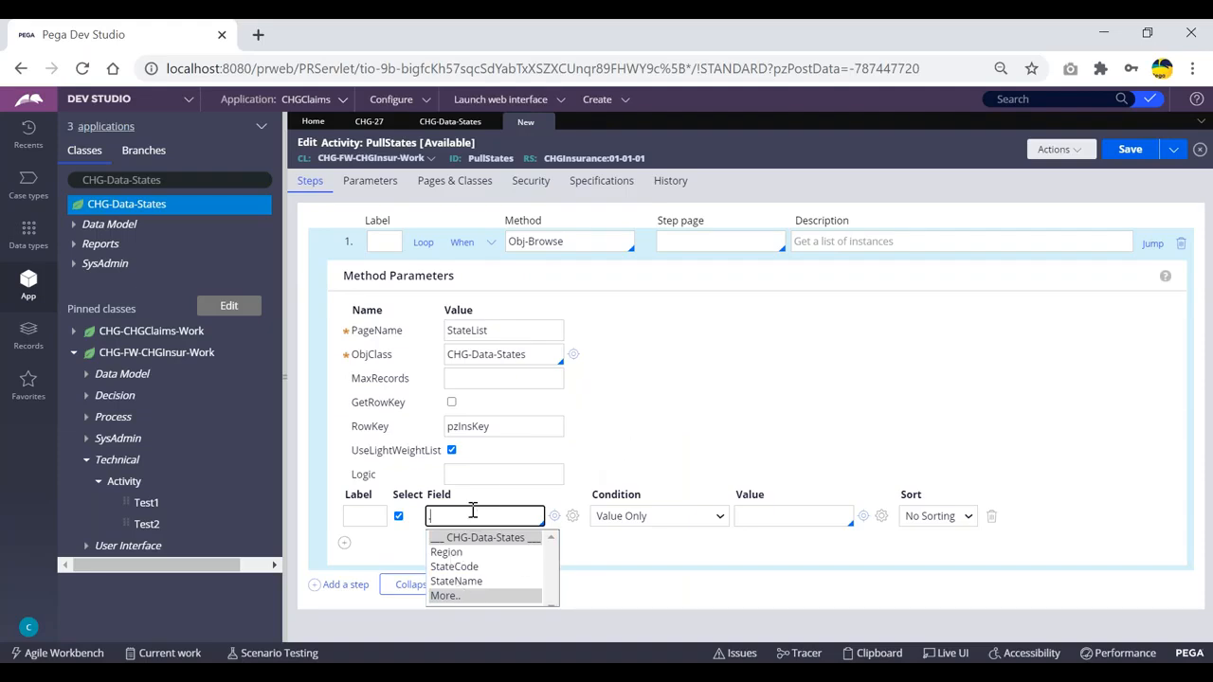
left_click_drag(536, 358, 438, 360)
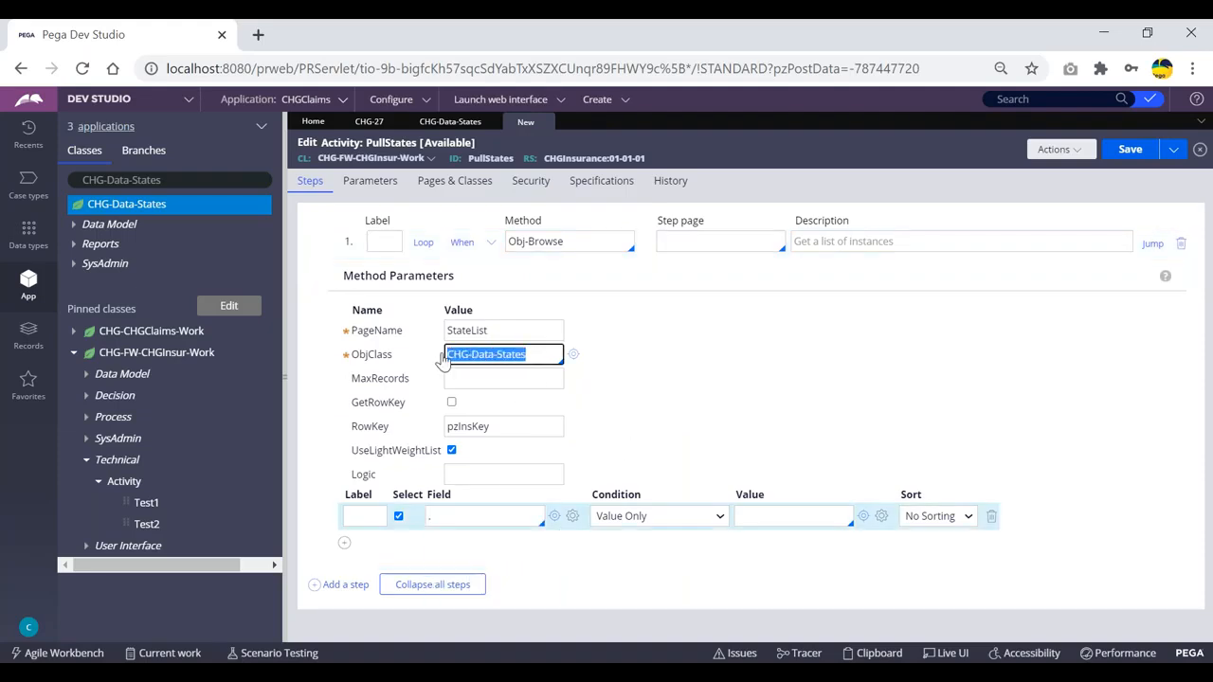
left_click(441, 360)
left_click(456, 516)
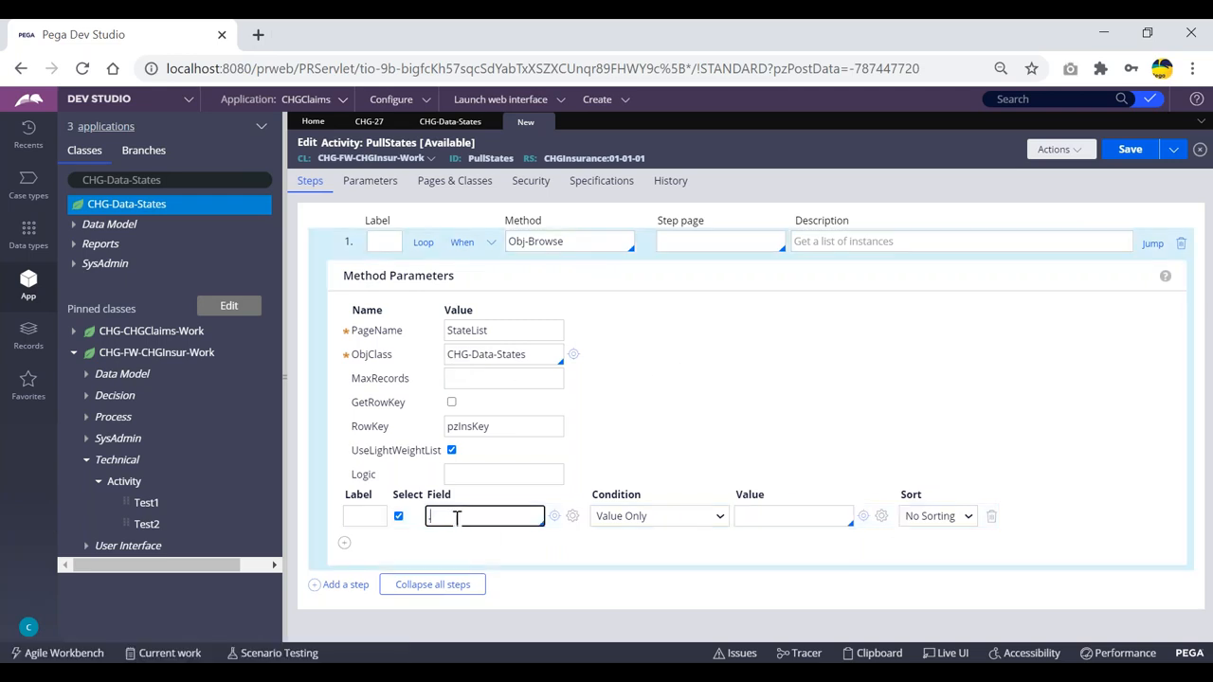
key("Down")
key("Down")
key("Return")
left_click(654, 410)
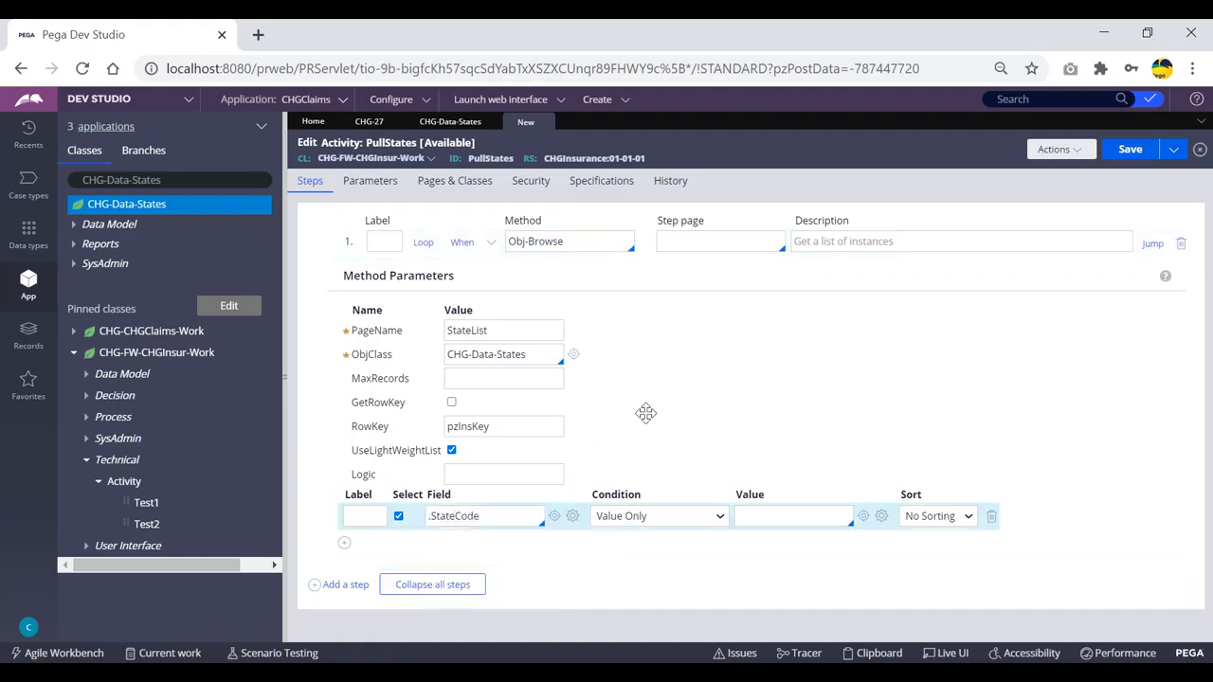
- Save the PullStates activity, run it on the empty test page, and close the result window
left_click(1132, 151)
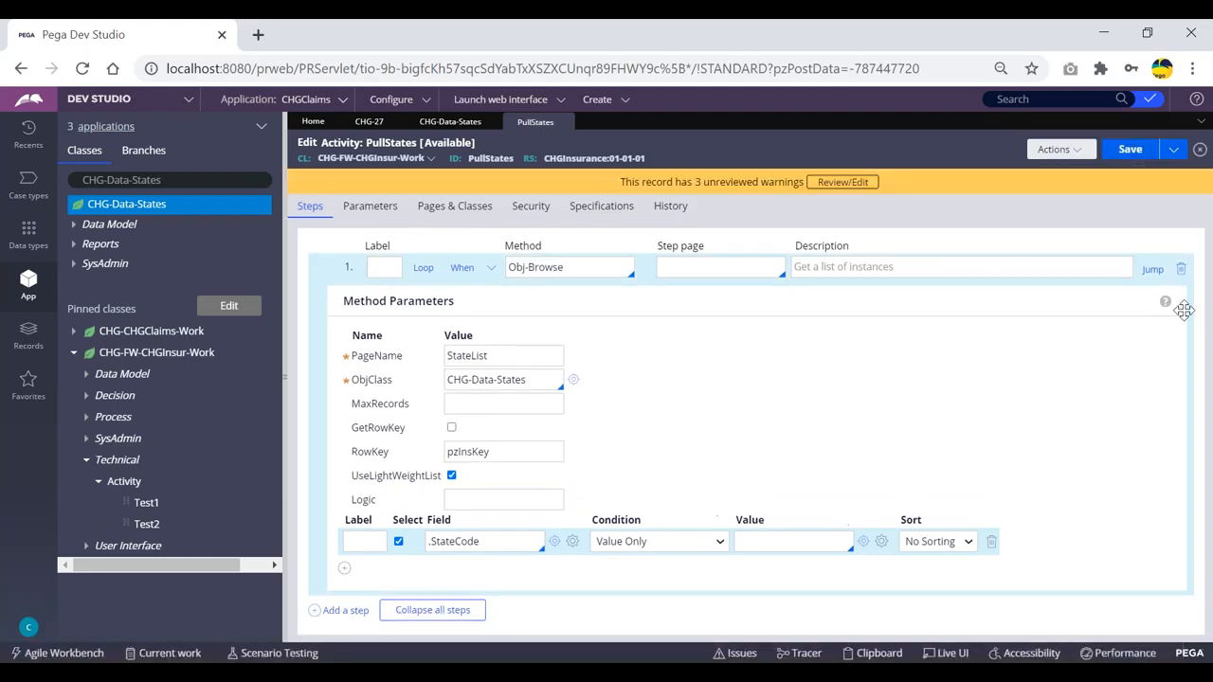
left_click(1057, 149)
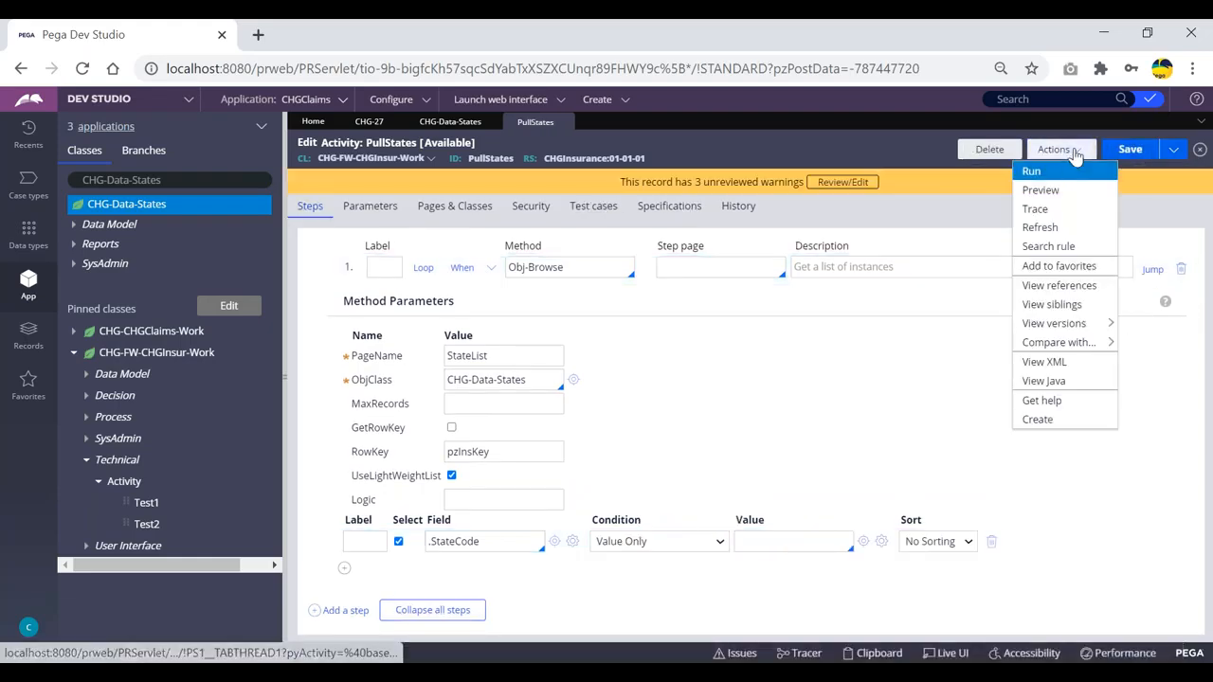
left_click(1032, 171)
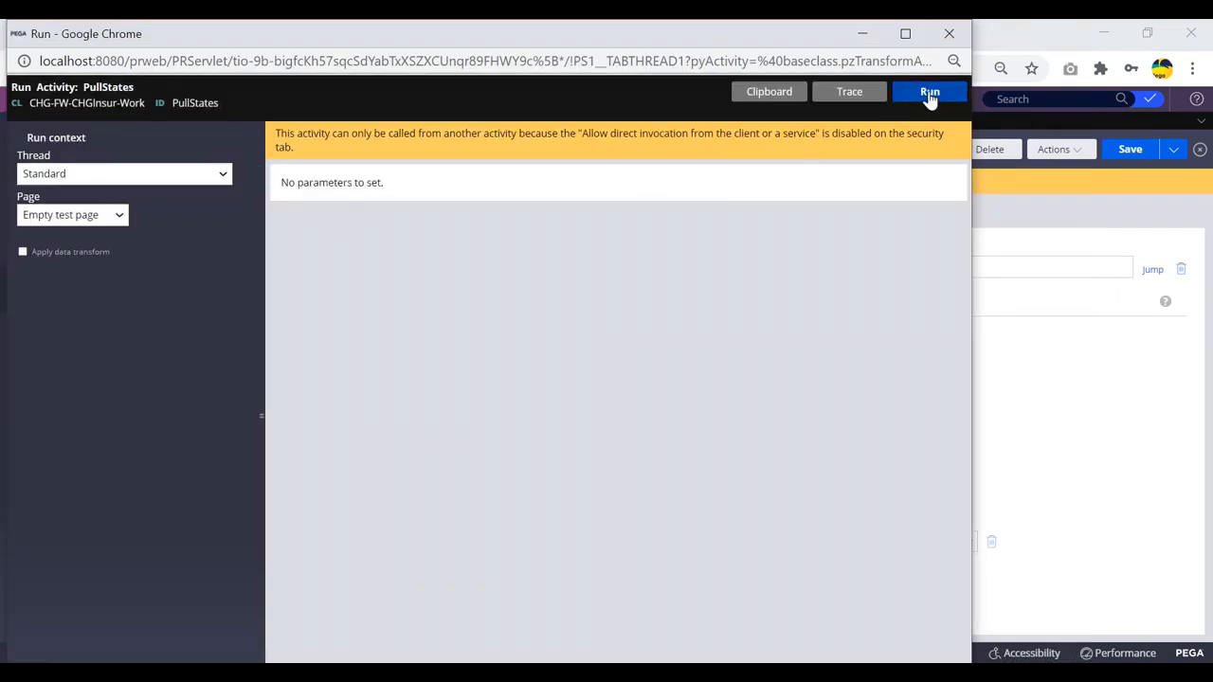
left_click(937, 95)
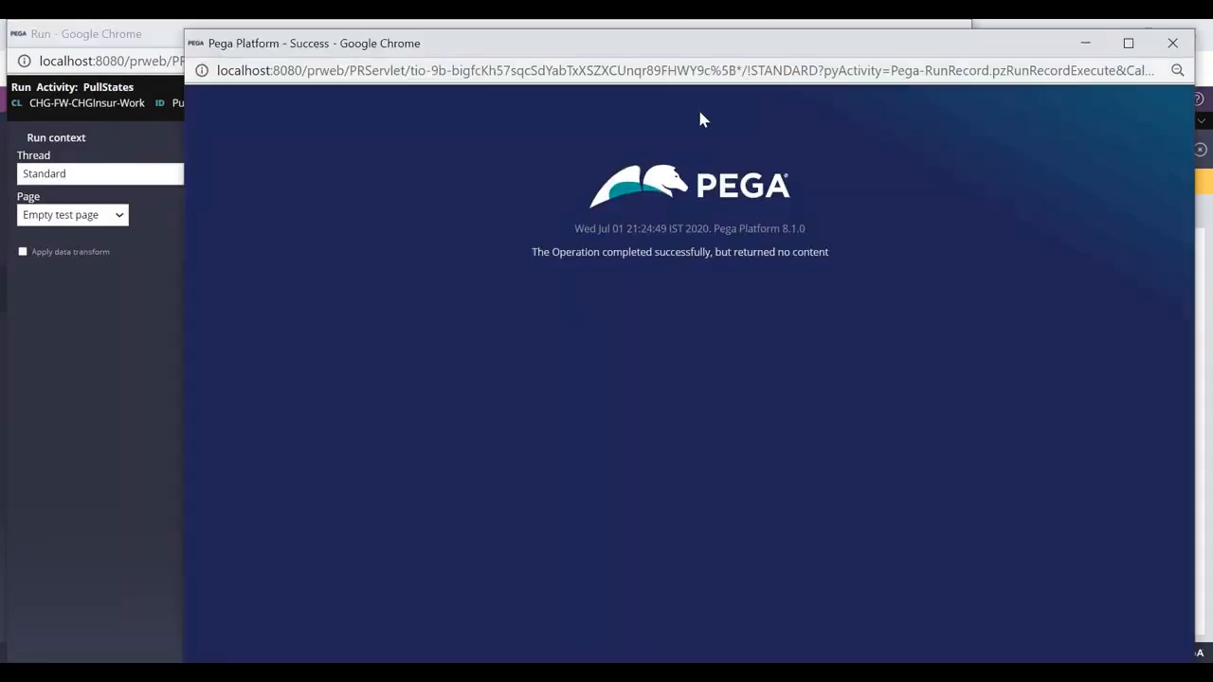
left_click(1172, 43)
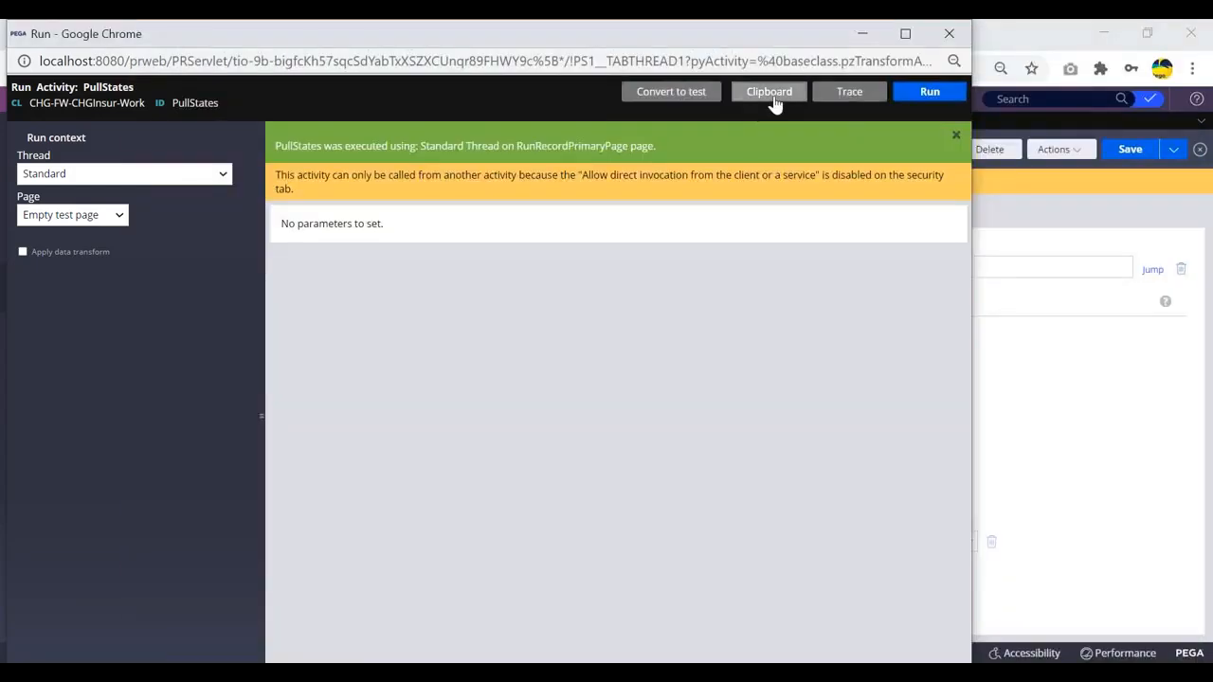
- Inspect the clipboard of the run in a maximized viewer and locate the StateList page among the user pages
left_click(772, 95)
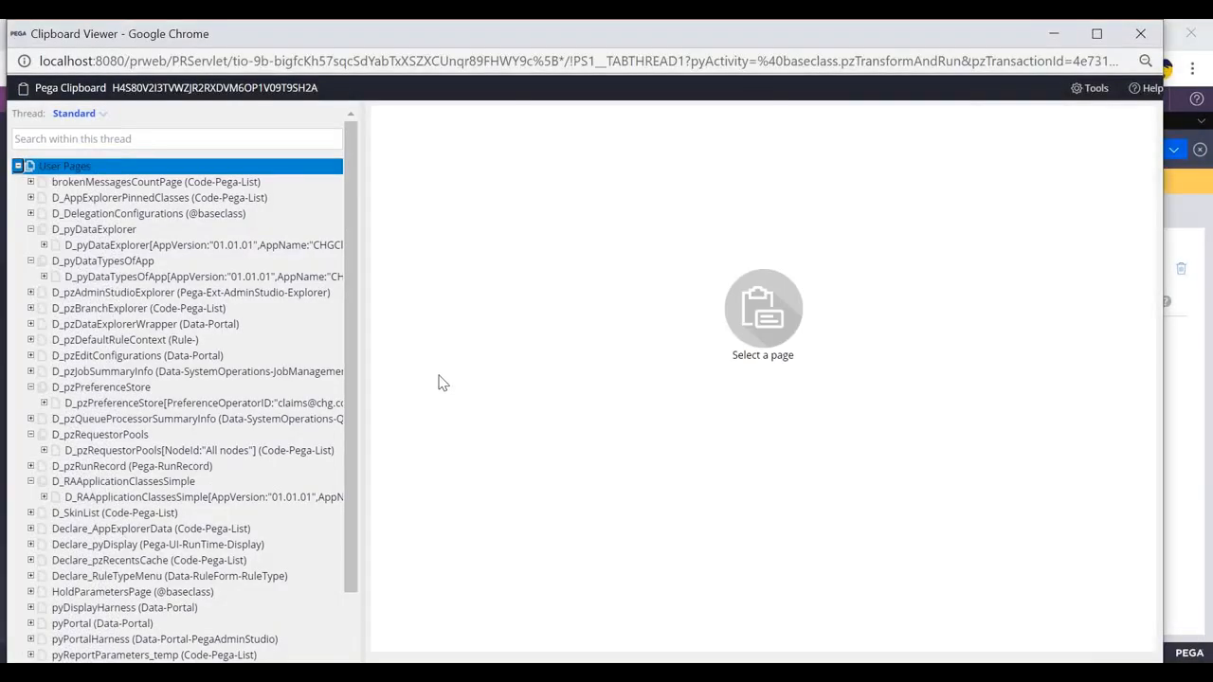
scroll(203, 355, "down", 1)
scroll(189, 370, "up", 1)
scroll(175, 379, "down", 1)
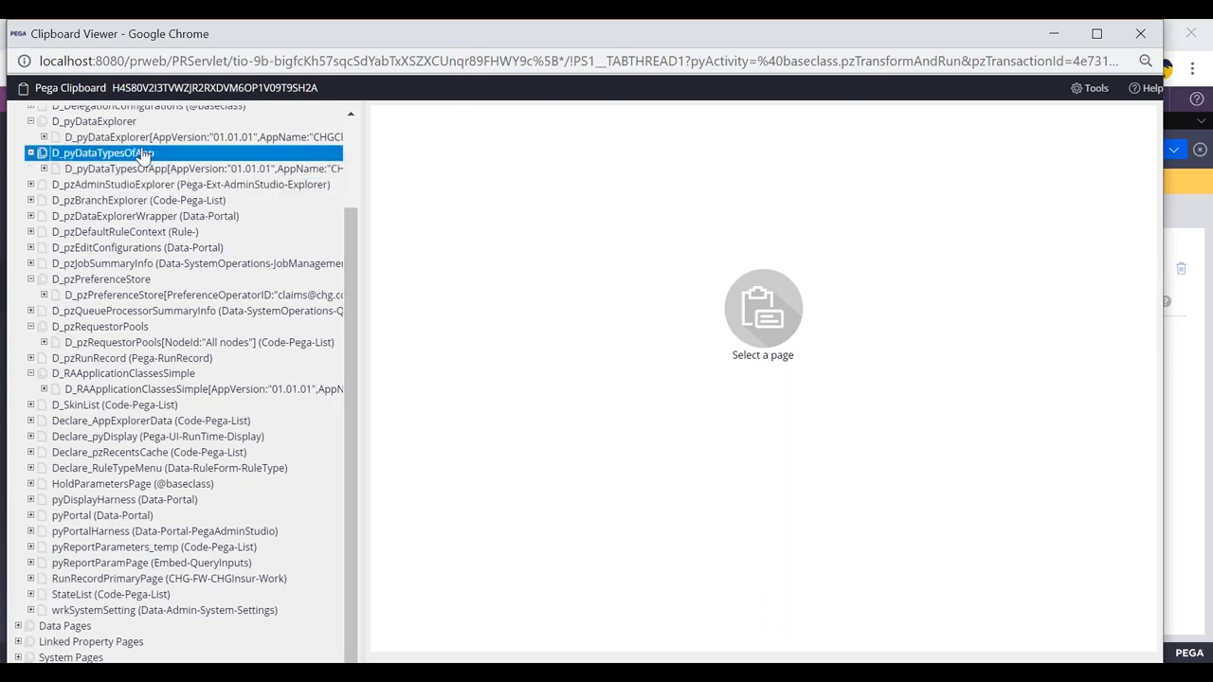
double_click(142, 36)
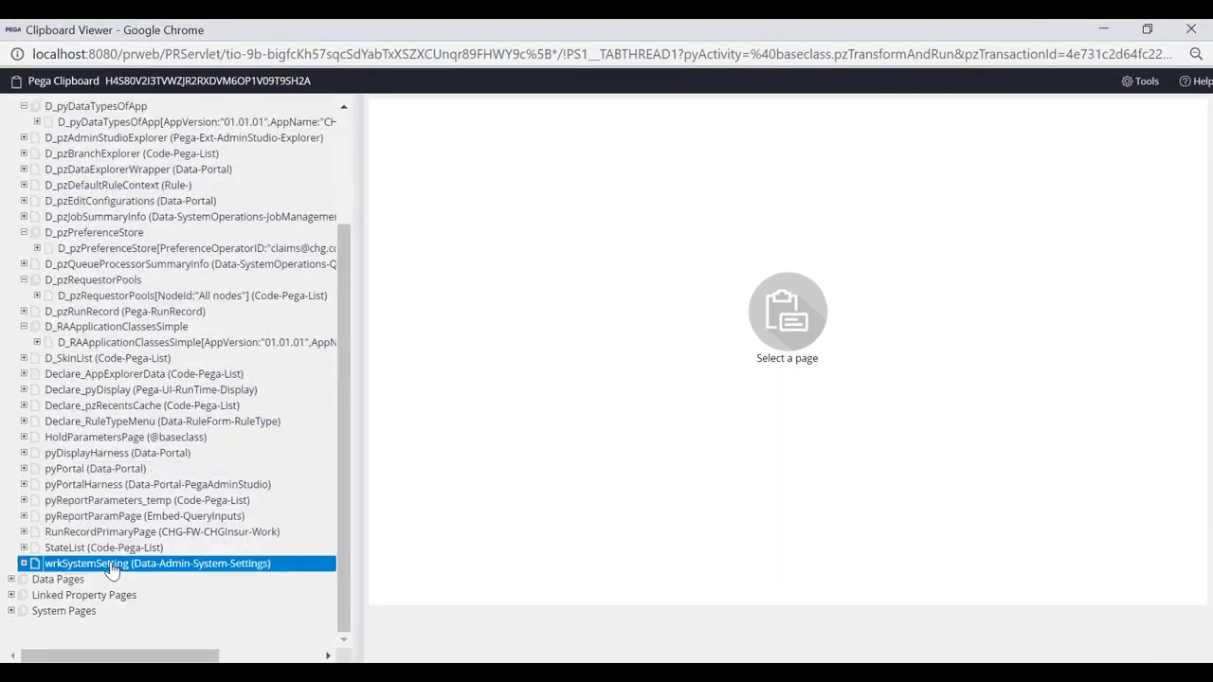
- Close the PullStates run window and return to the activity rule in Dev Studio
key("alt+Tab")
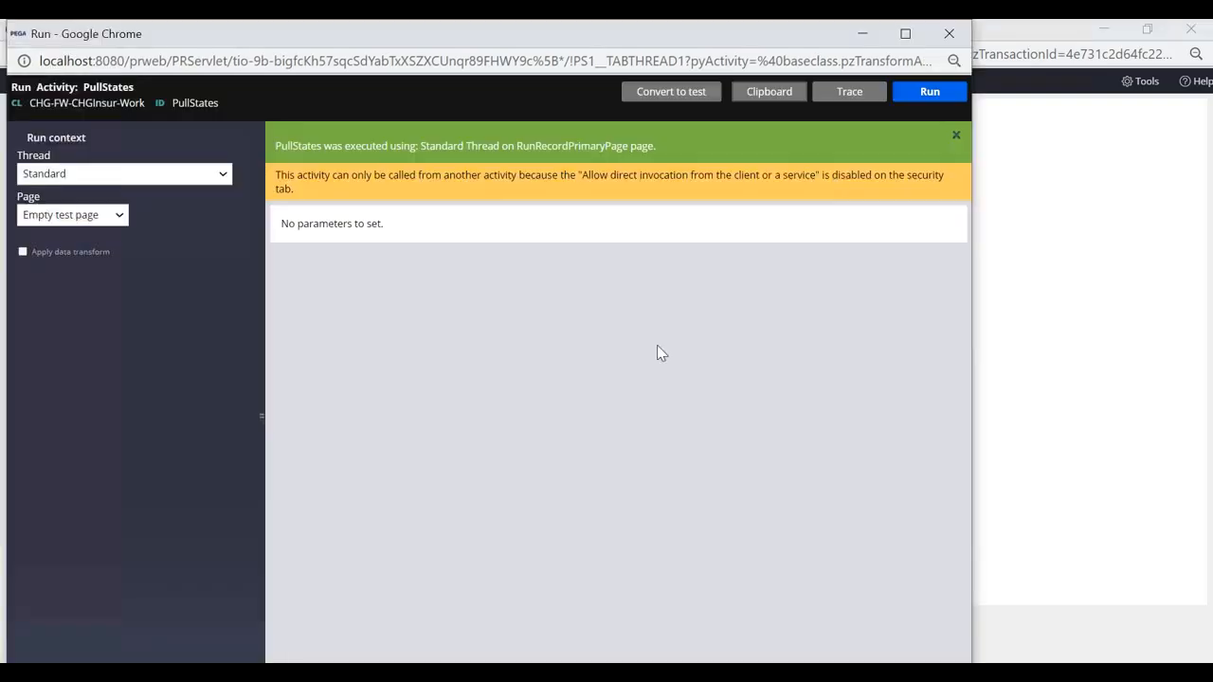
left_click_drag(143, 36, 144, 108)
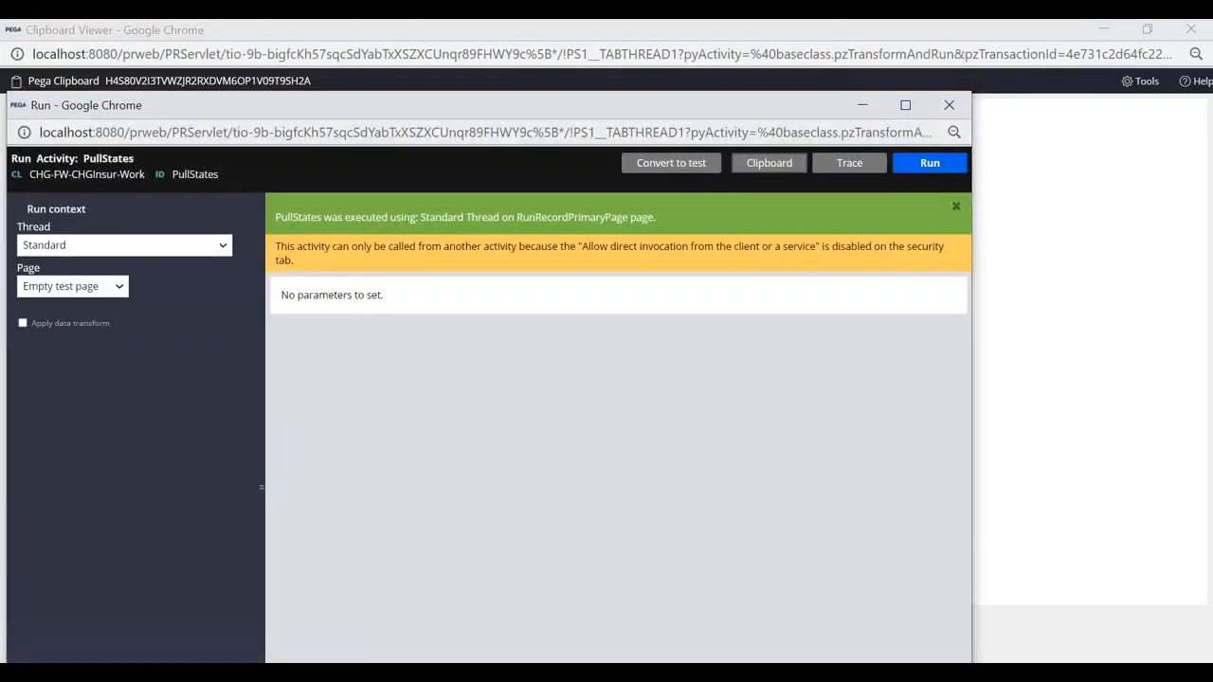
left_click(950, 107)
key("alt+Tab")
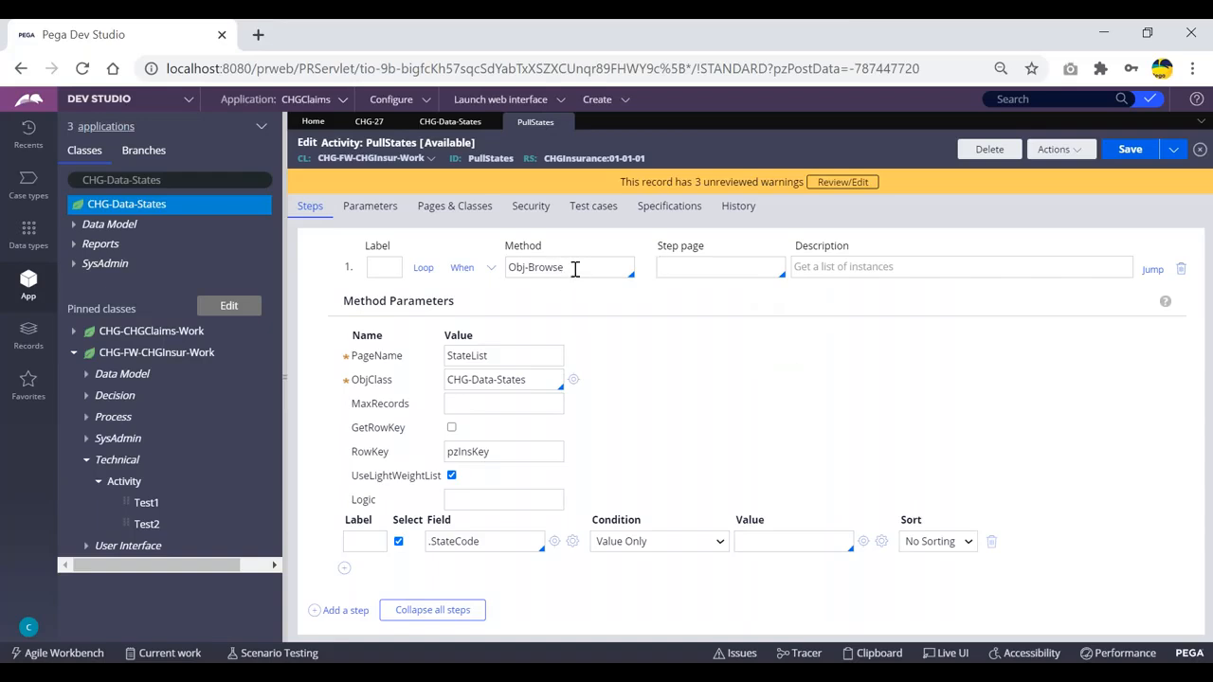
- Check the Obj-Browse step page, the activity's Pages & Classes definitions, and the step's PageName parameter
left_click(689, 270)
left_click(469, 207)
left_click(310, 207)
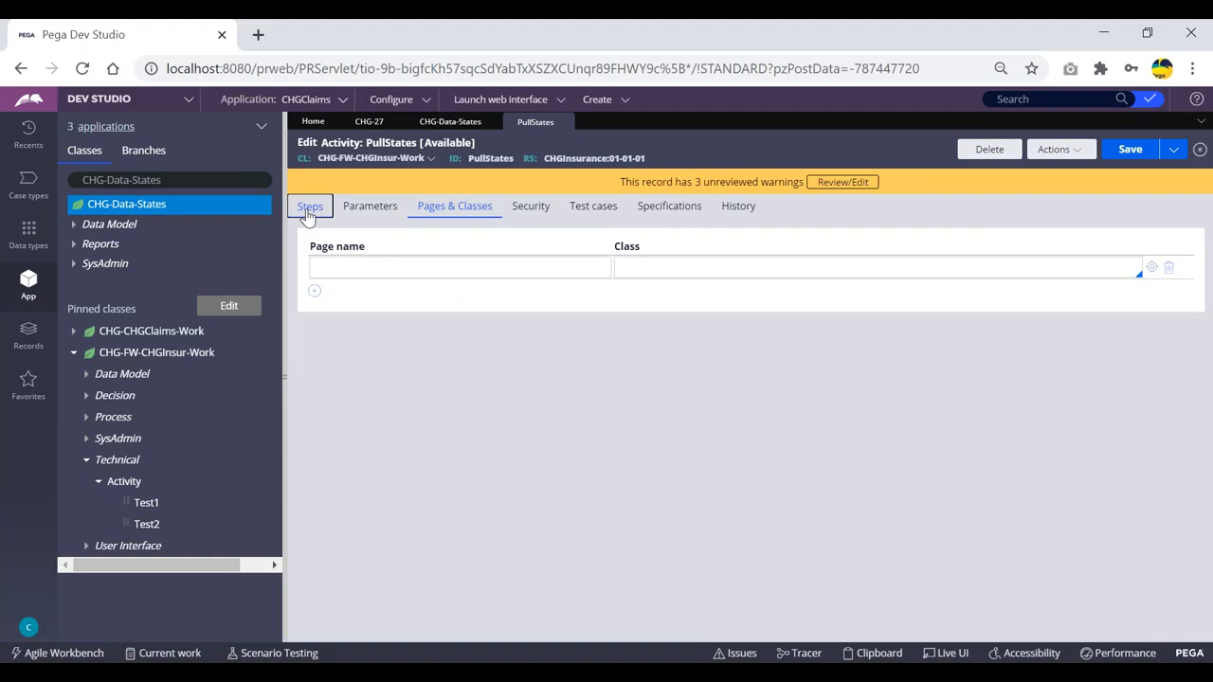
left_click(701, 266)
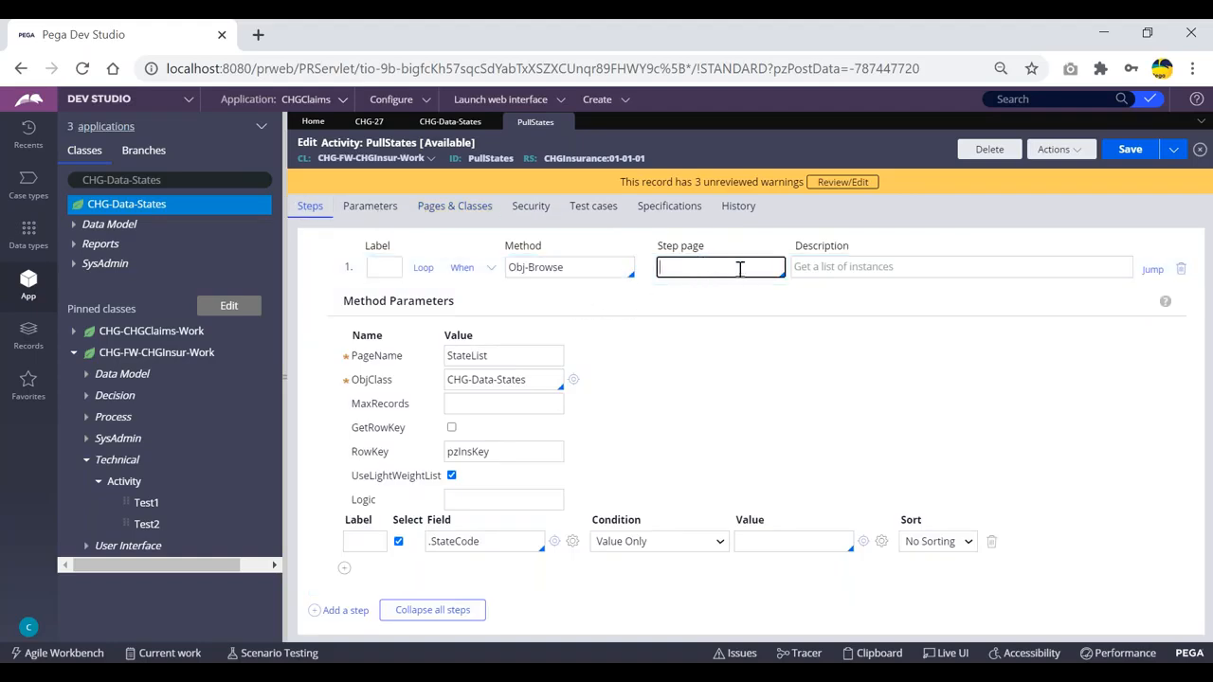
left_click_drag(491, 355, 451, 354)
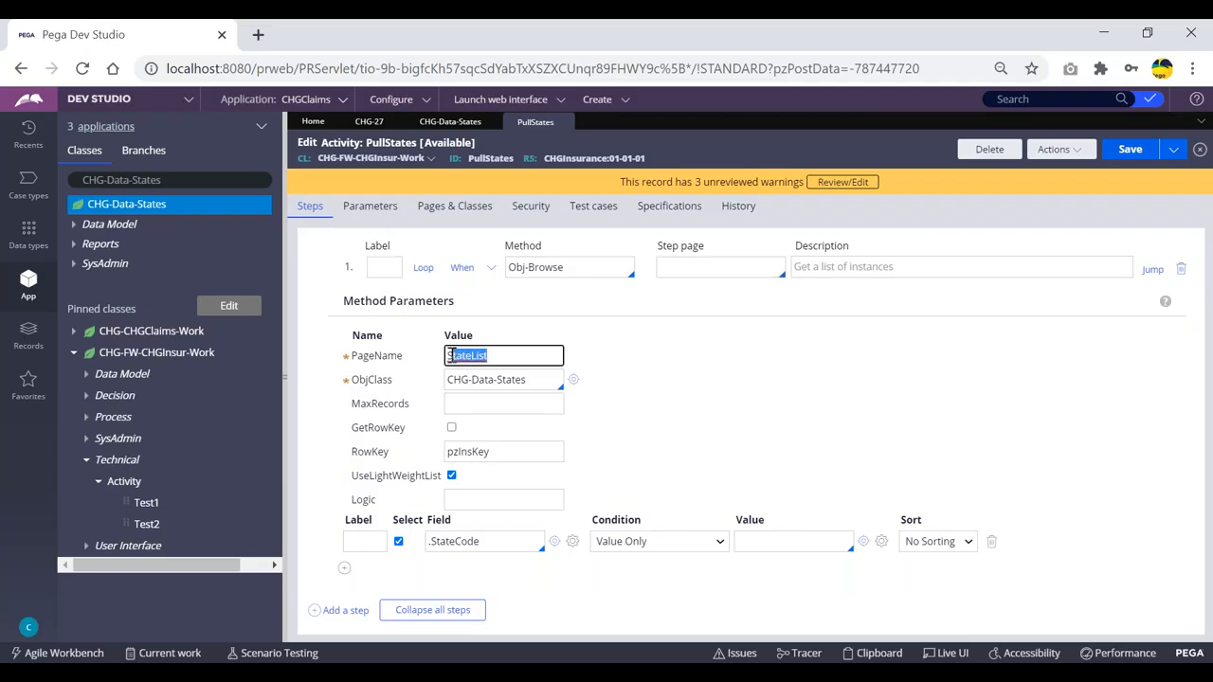
left_click(639, 342)
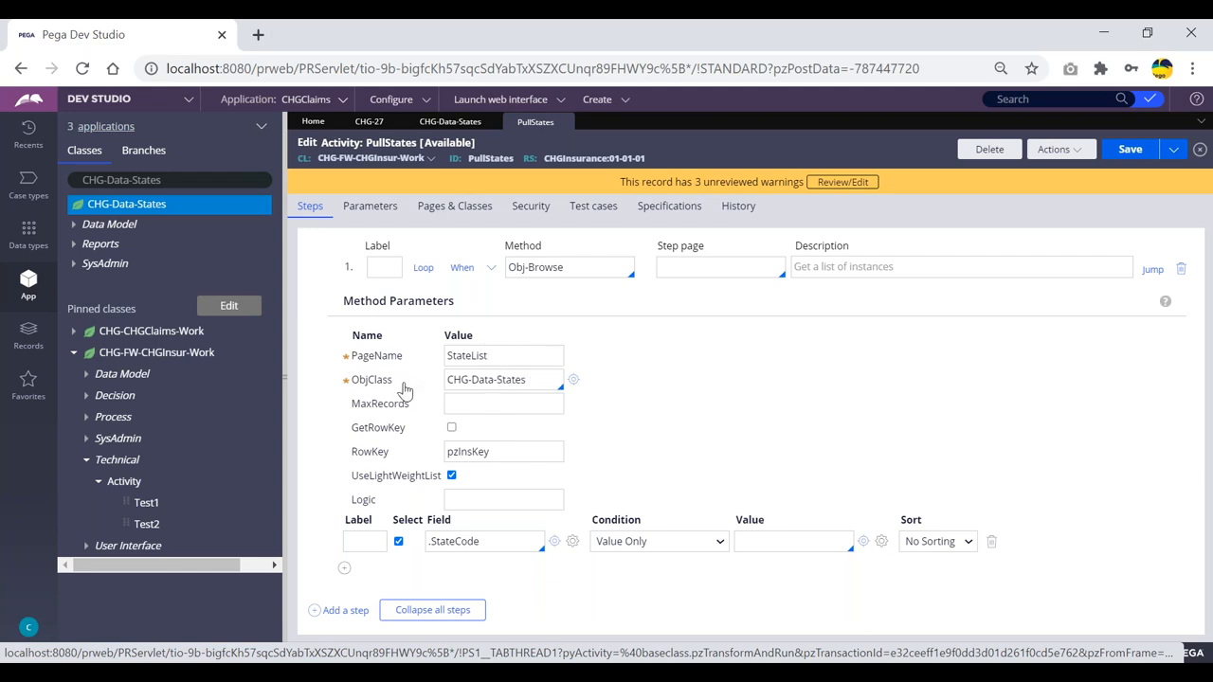
- Review how the PageName, Field and ObjClass parameters of the Obj-Browse step work together
double_click(468, 355)
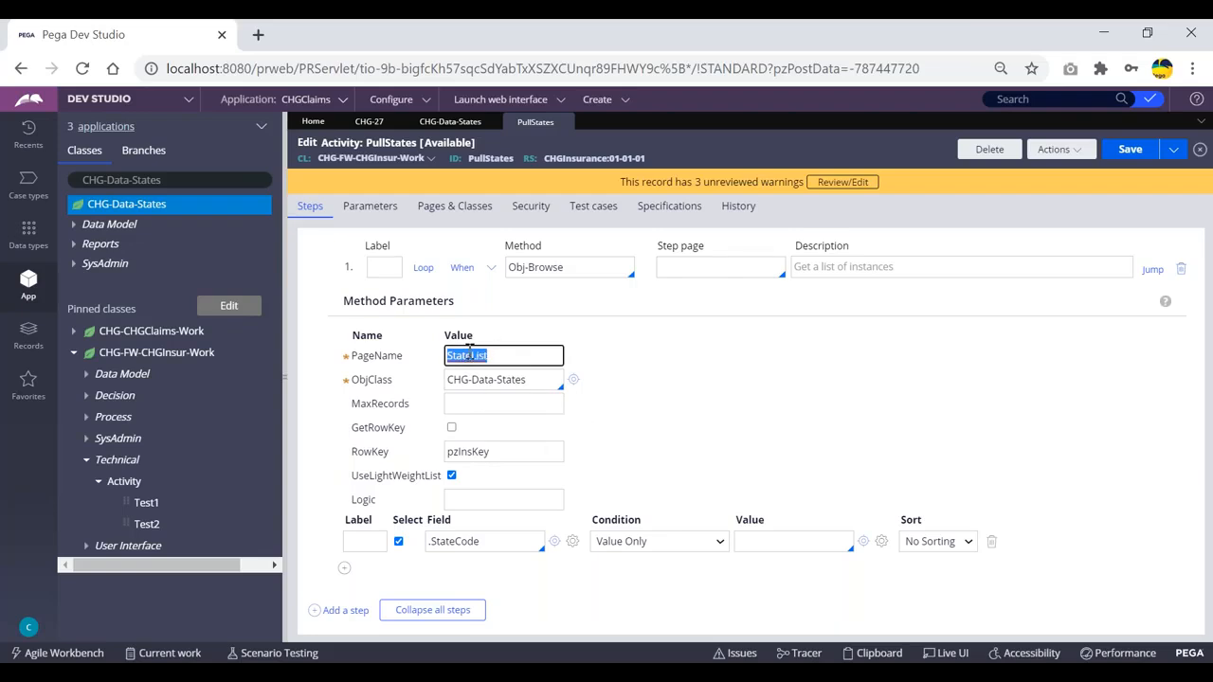
left_click_drag(483, 548, 448, 545)
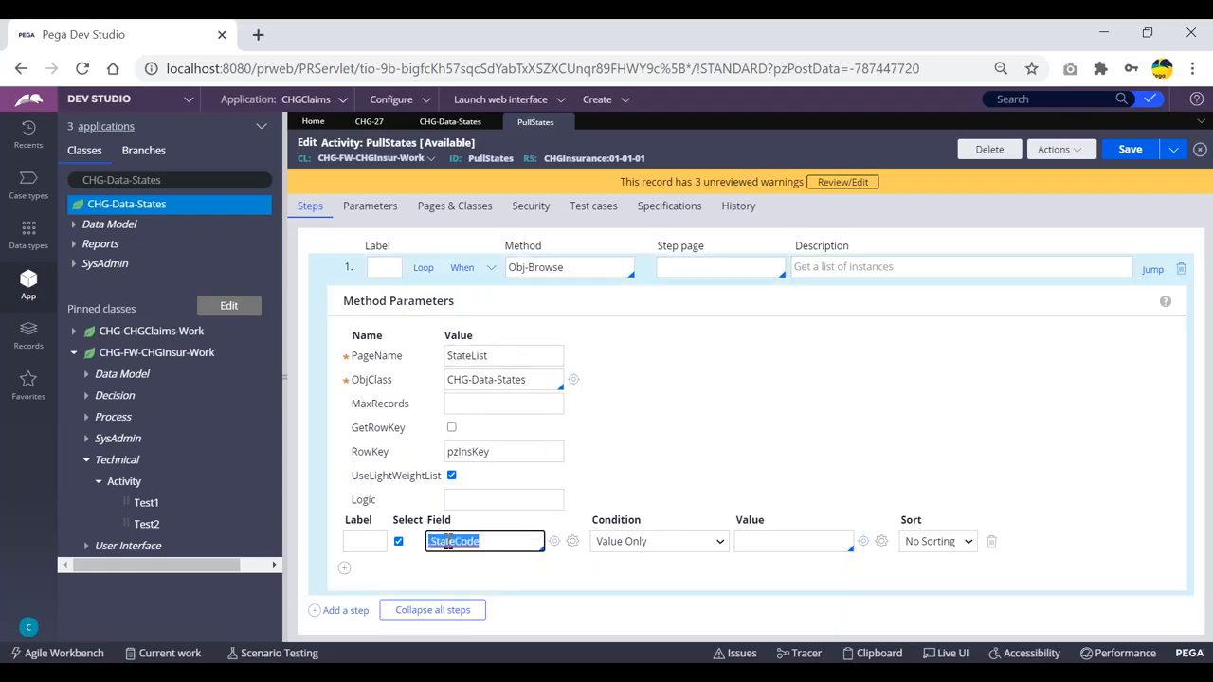
left_click(493, 542)
double_click(472, 356)
left_click(655, 355)
left_click_drag(536, 379, 449, 380)
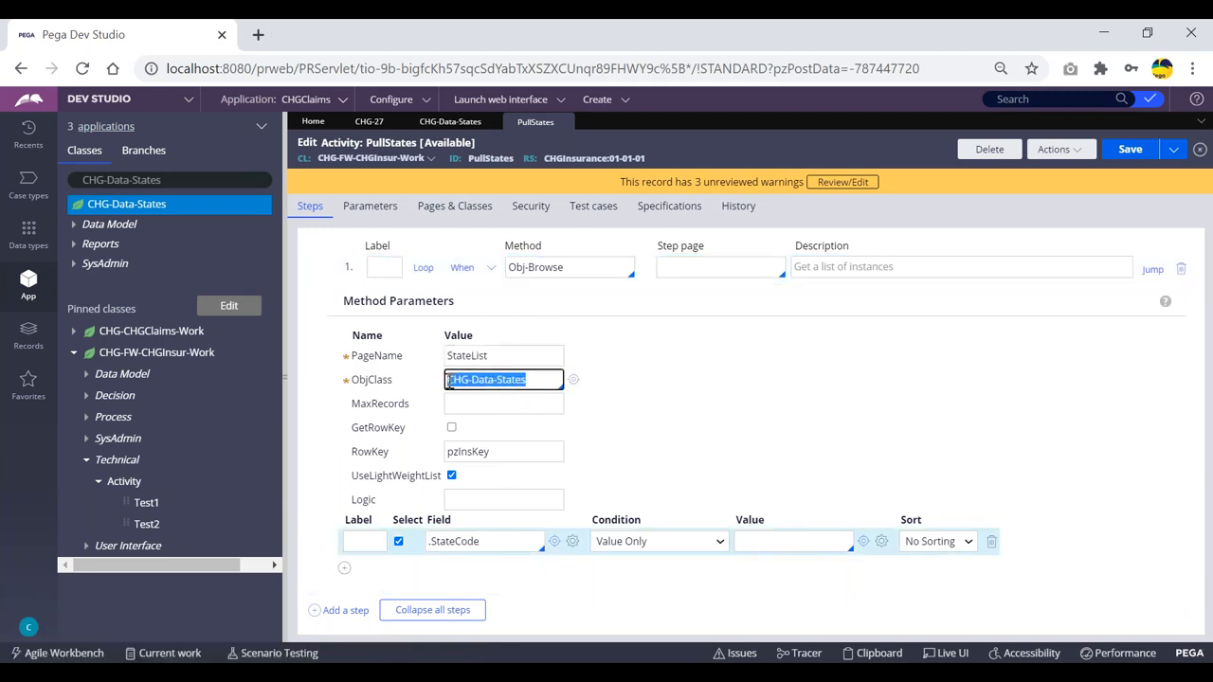
left_click(724, 365)
- Compare the StateList page in the clipboard with the PageName and ObjClass of the Obj-Browse step
key("alt+Tab")
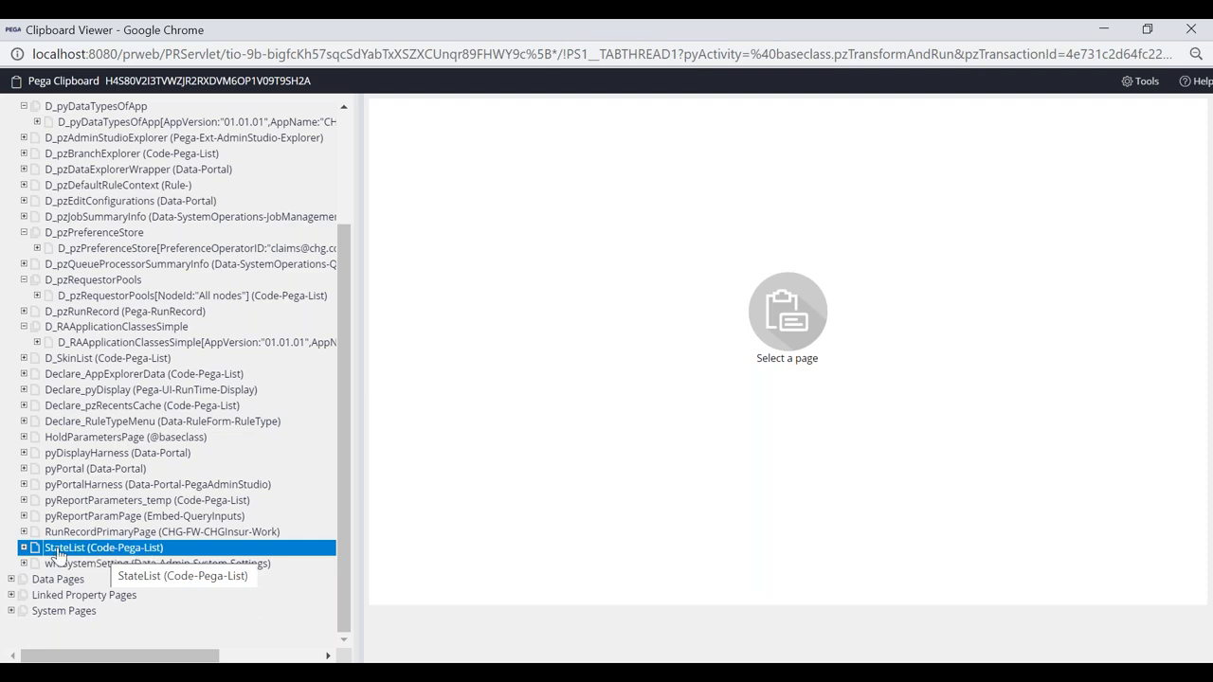
key("alt+Tab")
left_click(470, 357)
double_click(470, 358)
left_click_drag(528, 378, 430, 387)
left_click(682, 357)
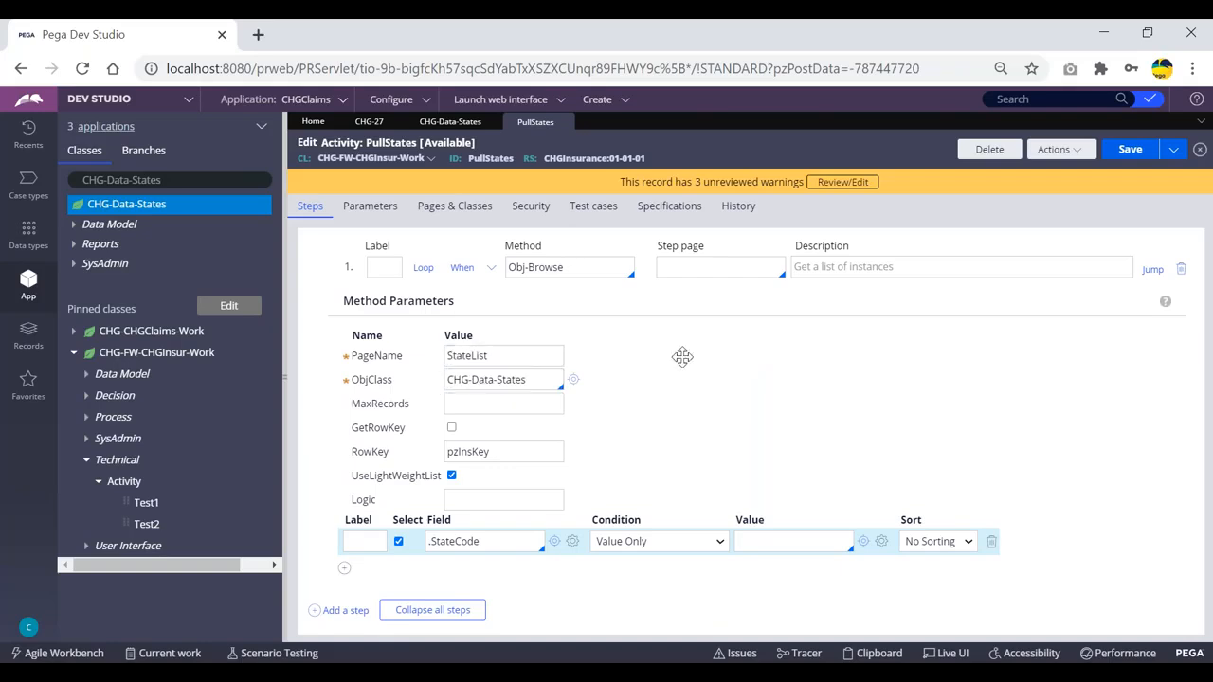
left_click(481, 363)
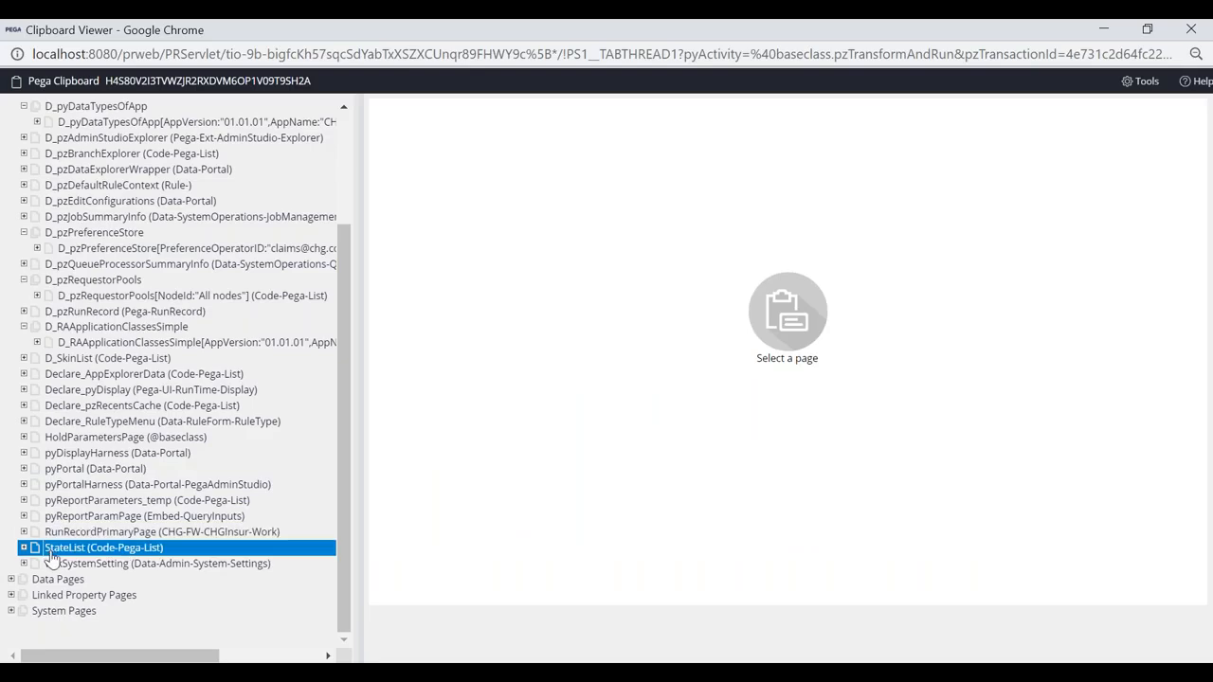
- Expand the StateList clipboard page and compare its properties with the Field chosen in the Obj-Browse step
left_click(73, 547)
left_click(24, 548)
scroll(70, 531, "down", 1)
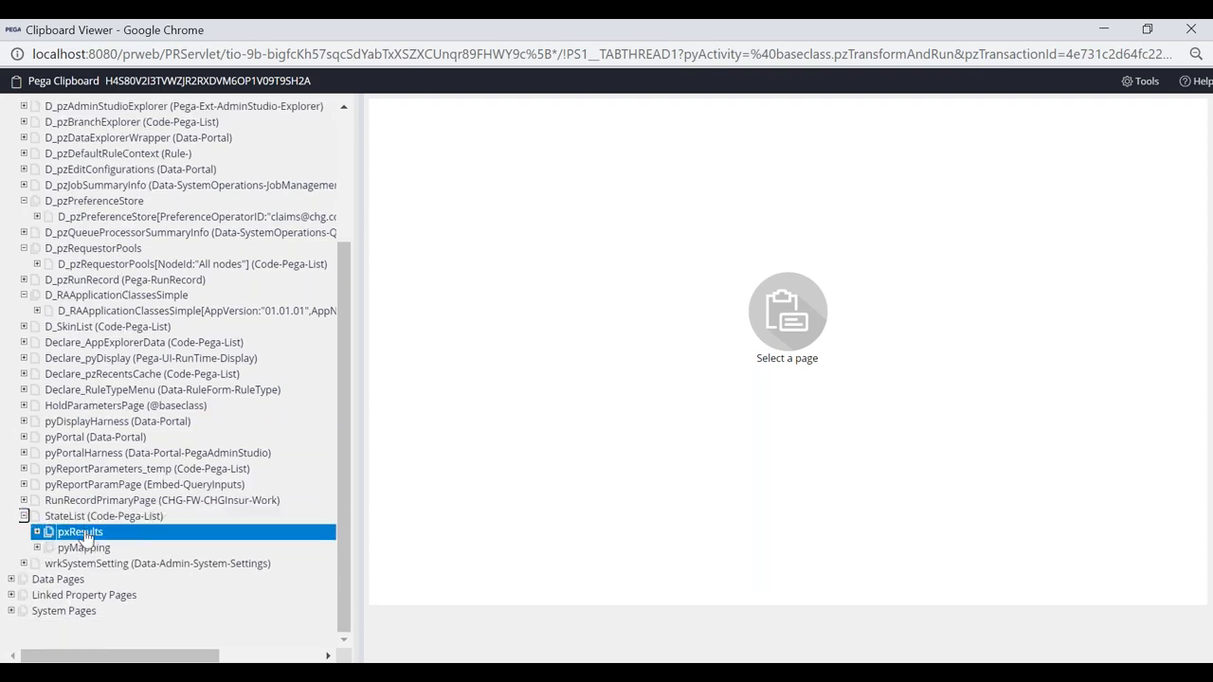
left_click(76, 516)
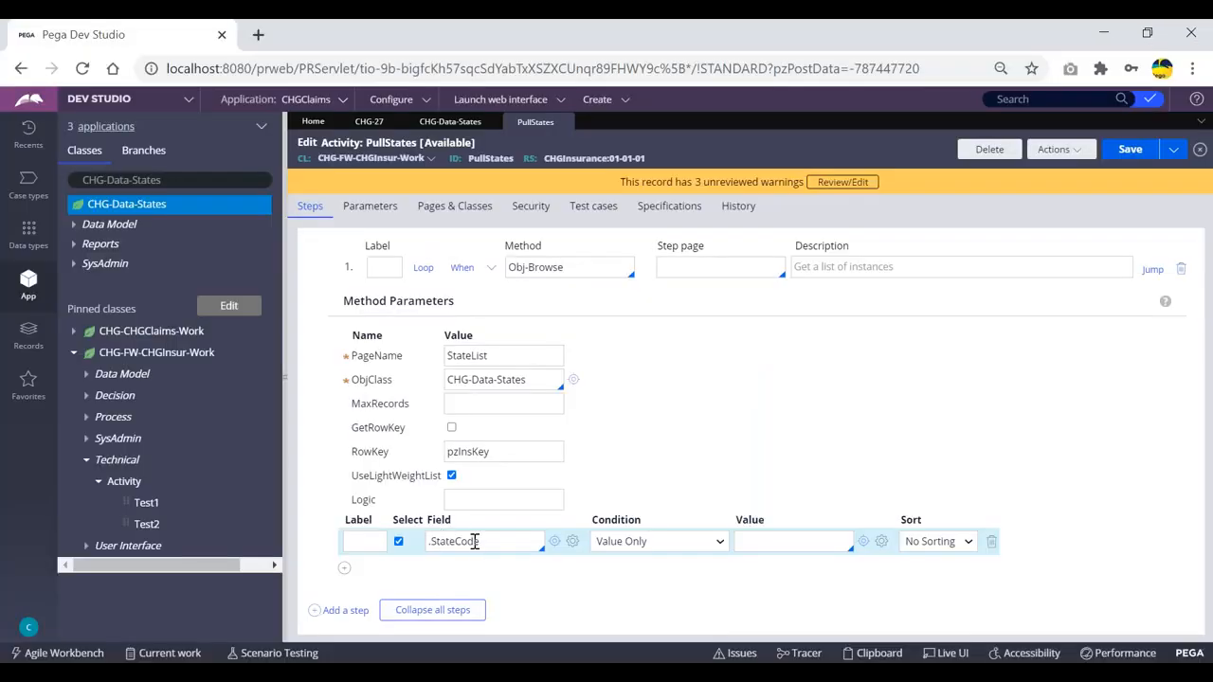
key("alt+Tab")
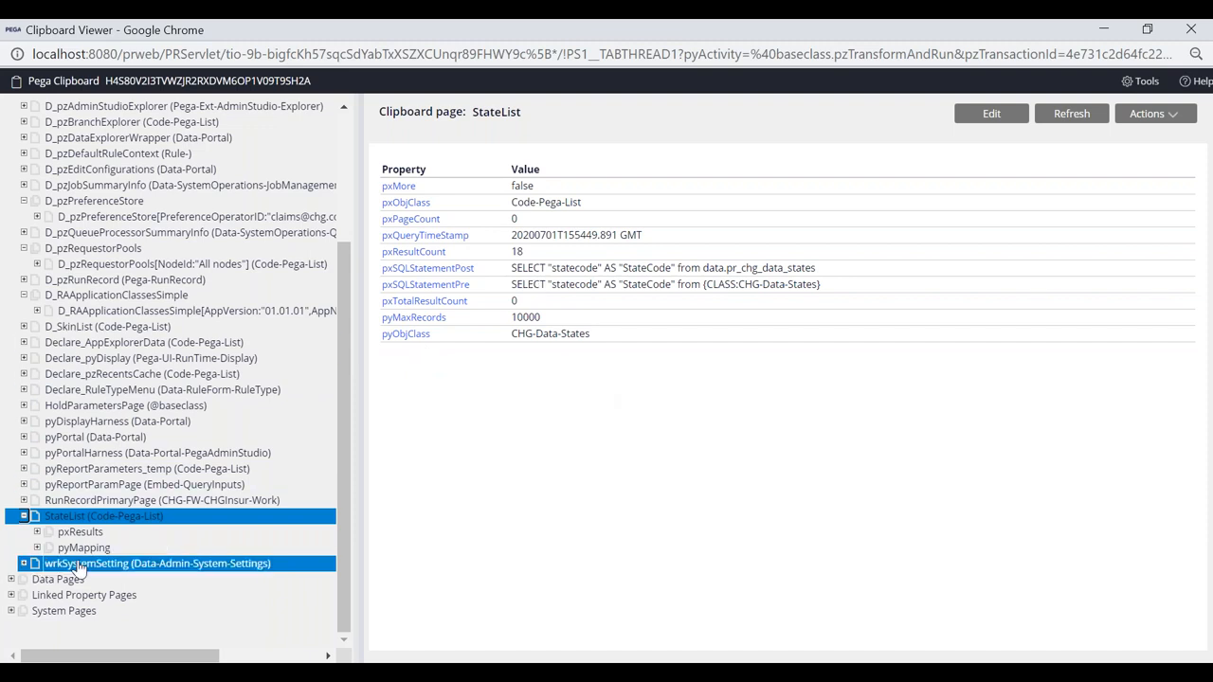
- Expand the pxResults list of StateList and compare the class of its entries with the step's ObjClass
left_click(107, 534)
left_click(38, 536)
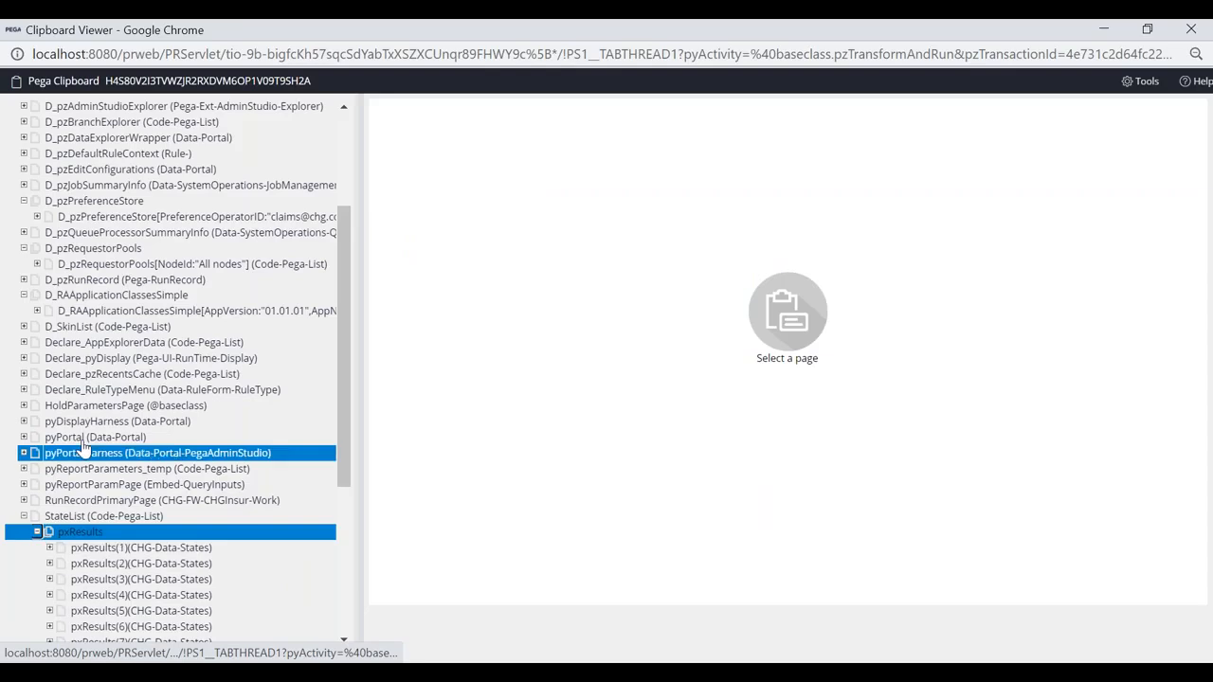
scroll(94, 435, "down", 2)
scroll(114, 377, "down", 1)
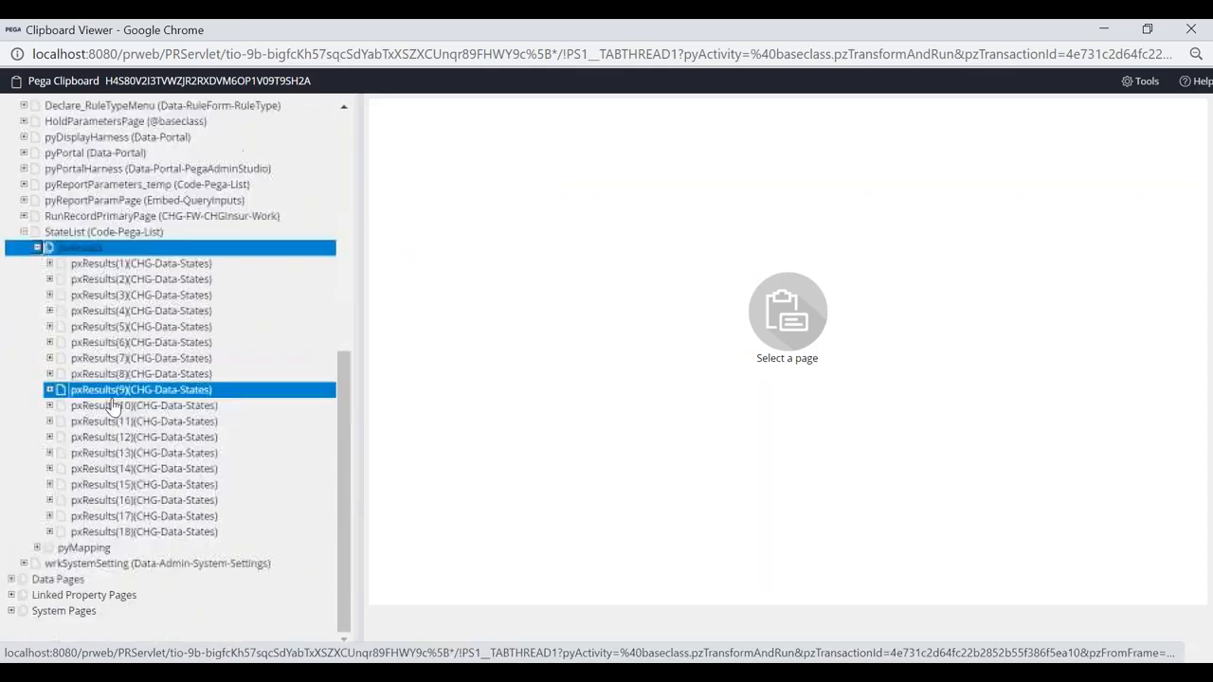
scroll(118, 384, "up", 1)
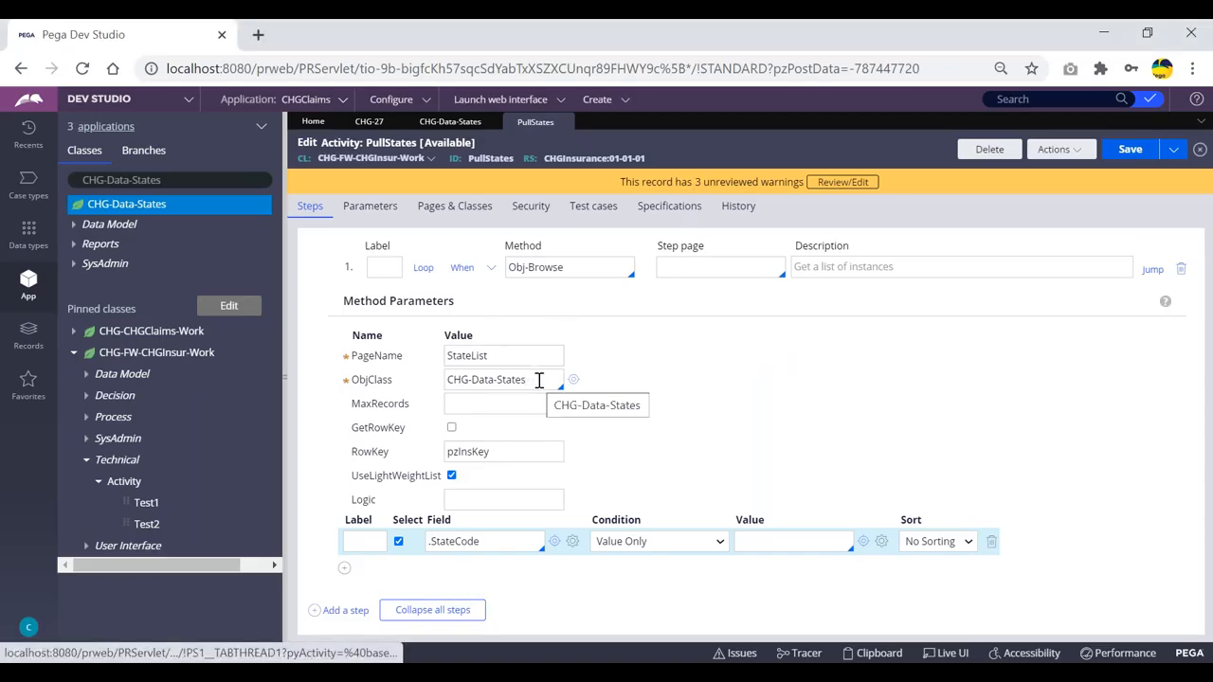
triple_click(539, 380)
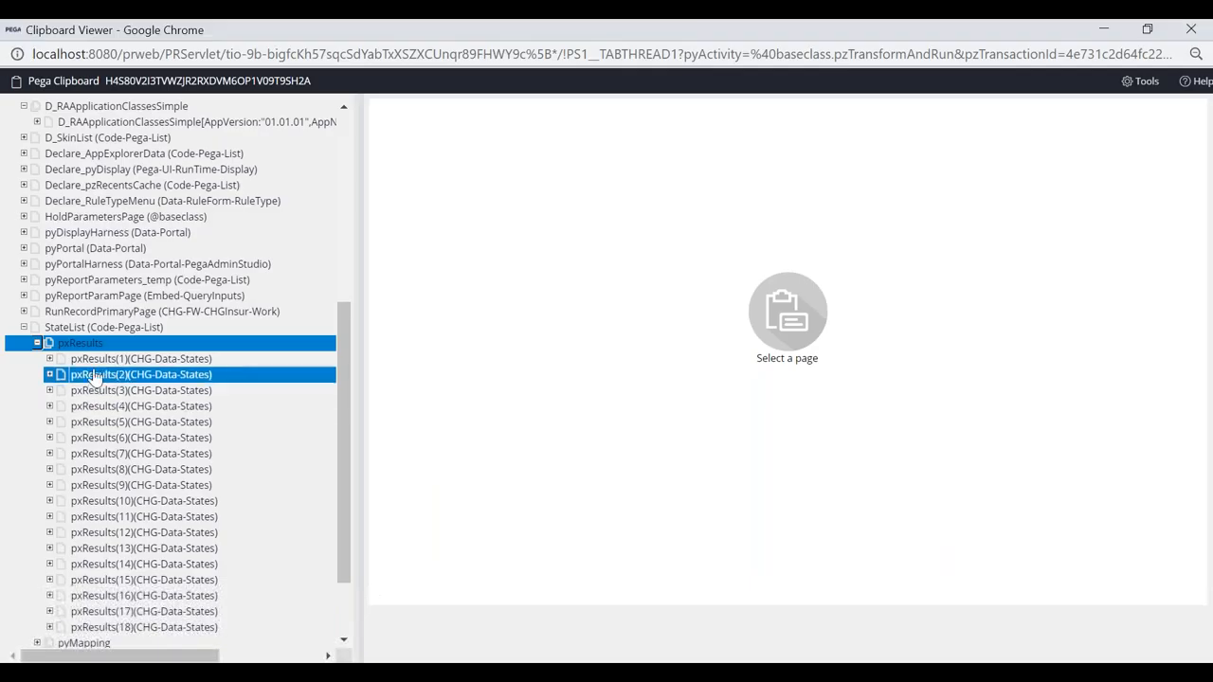
- Inspect the StateCode values of the pxResults(1), pxResults(2) and pxResults(3) pages
left_click(94, 359)
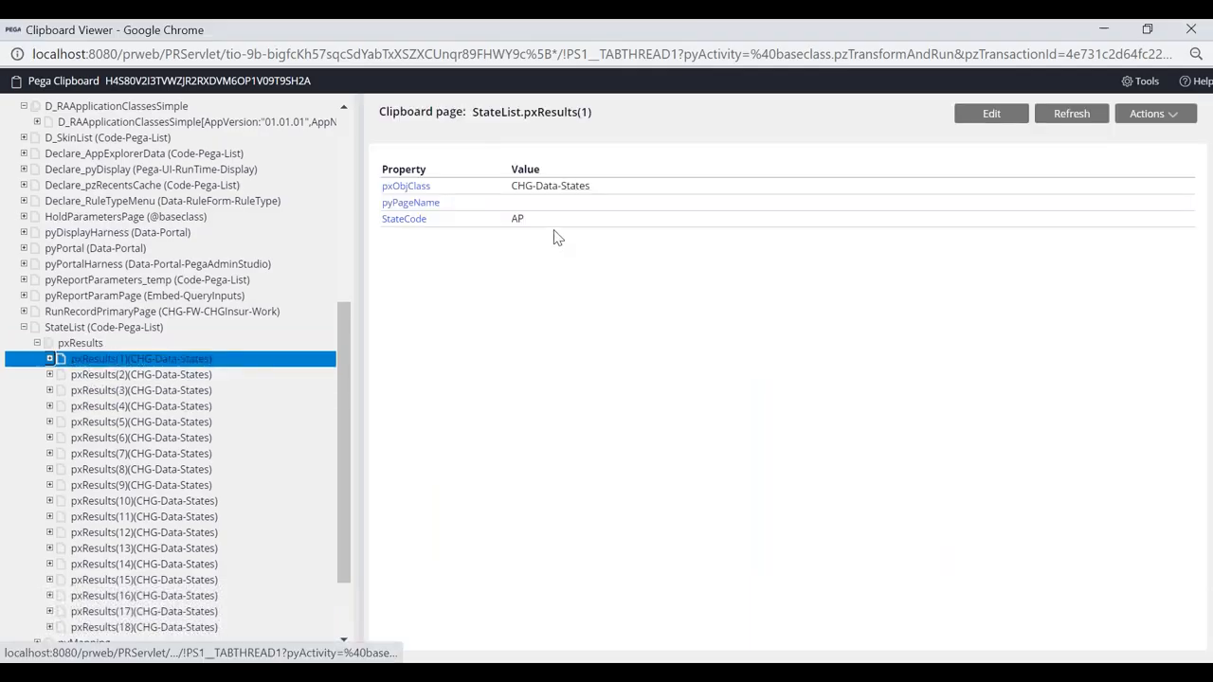
left_click(114, 378)
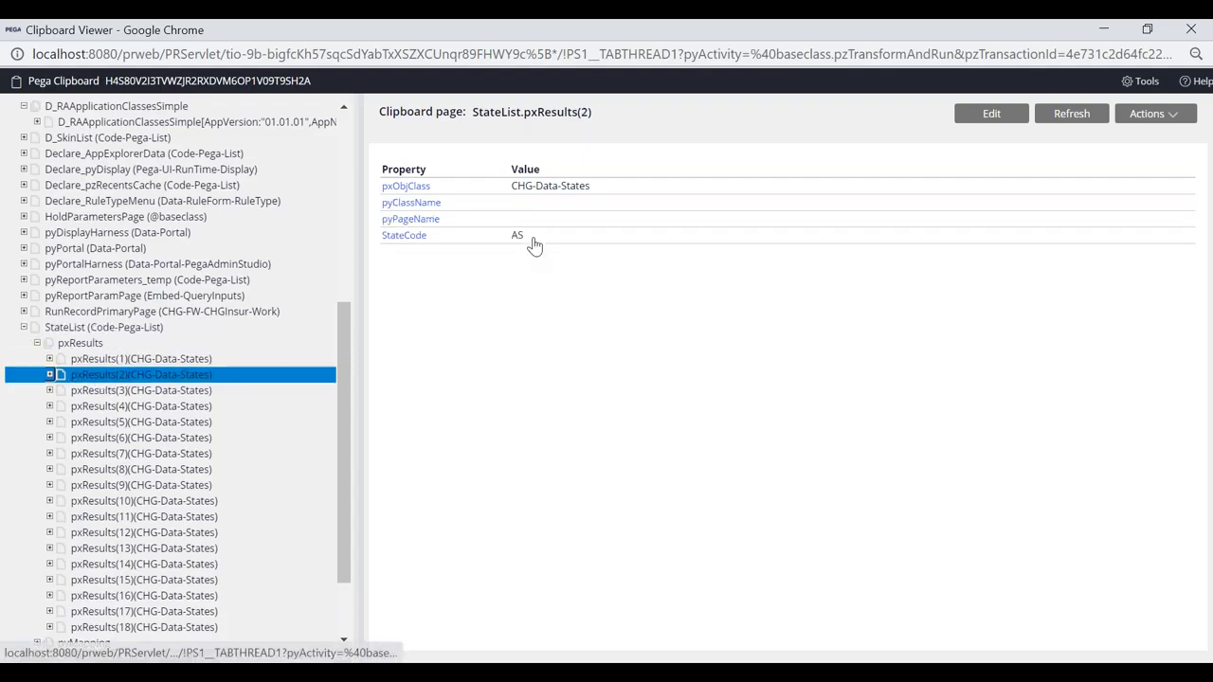
left_click(94, 391)
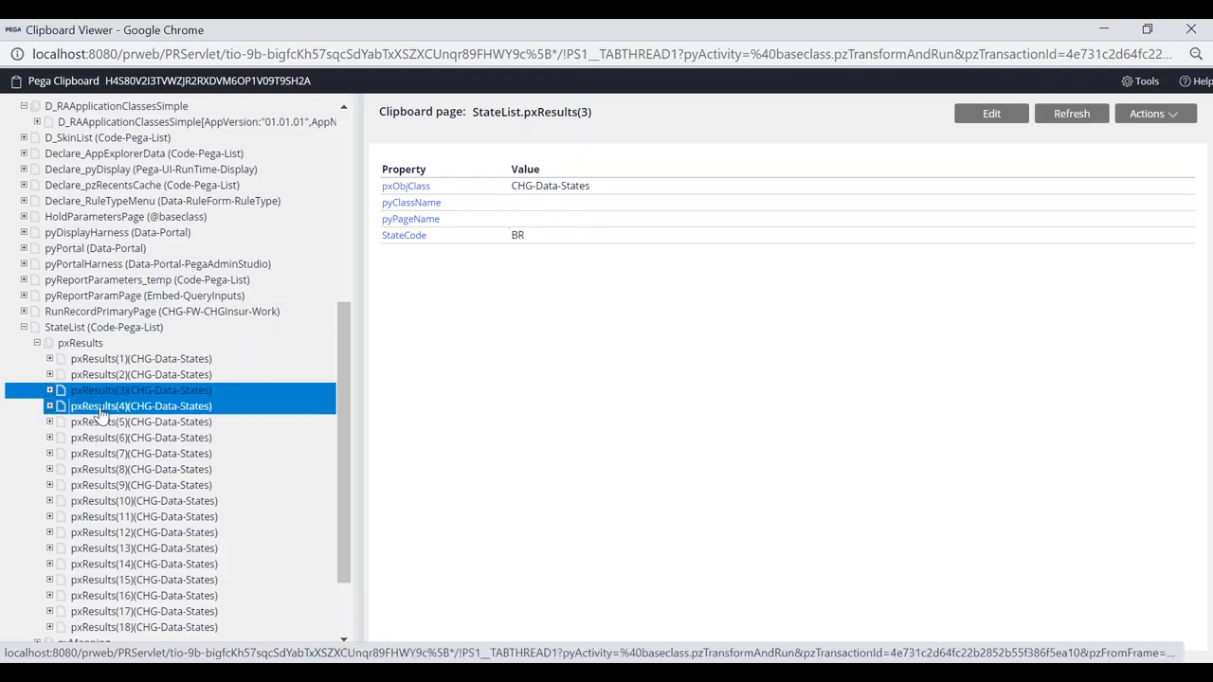
- Inspect the StateCode values of the pxResults(4), pxResults(1) and pxResults(2) pages under StateList
left_click(100, 407)
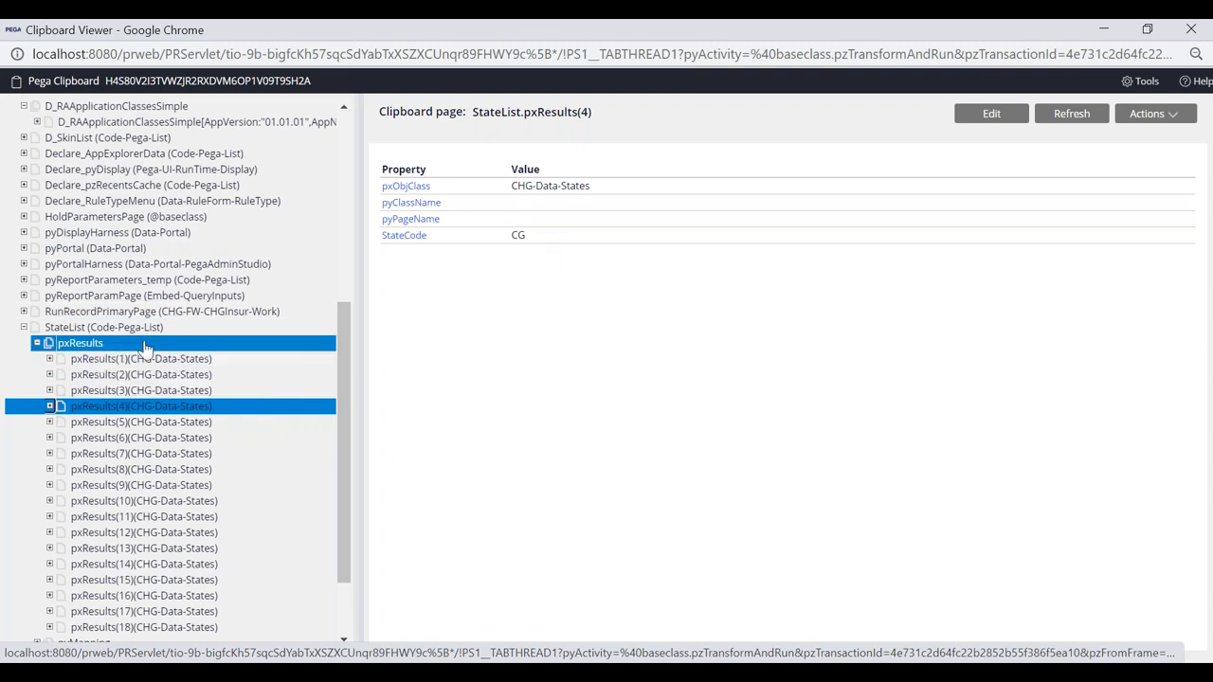
scroll(99, 356, "down", 2)
key("alt+Tab")
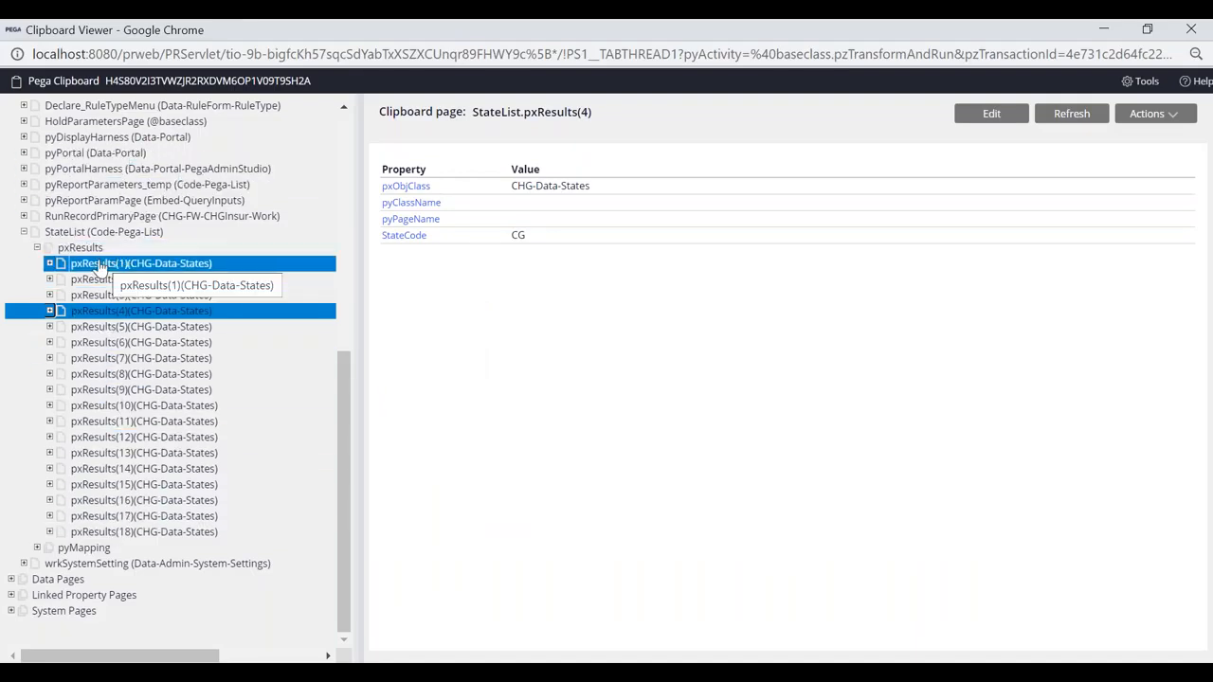
left_click(99, 265)
left_click(95, 279)
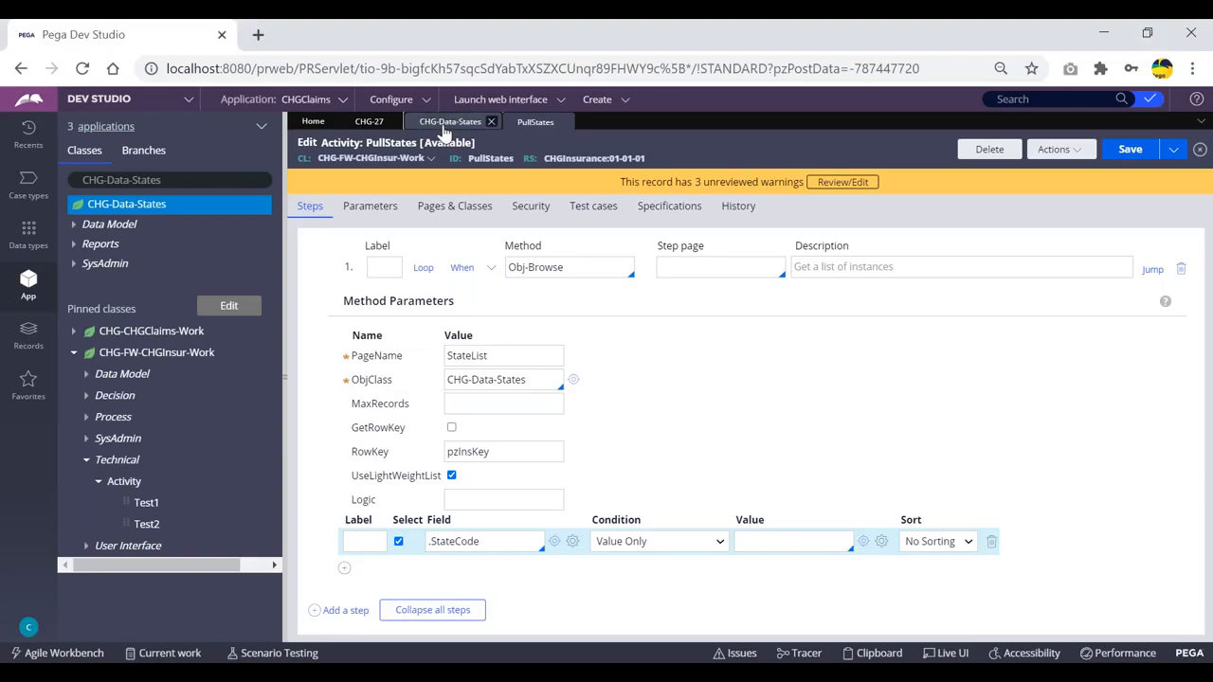
- Compare the full list of CHG-Data-States records with the StateCode of the pxResults(3) clipboard page
left_click(450, 121)
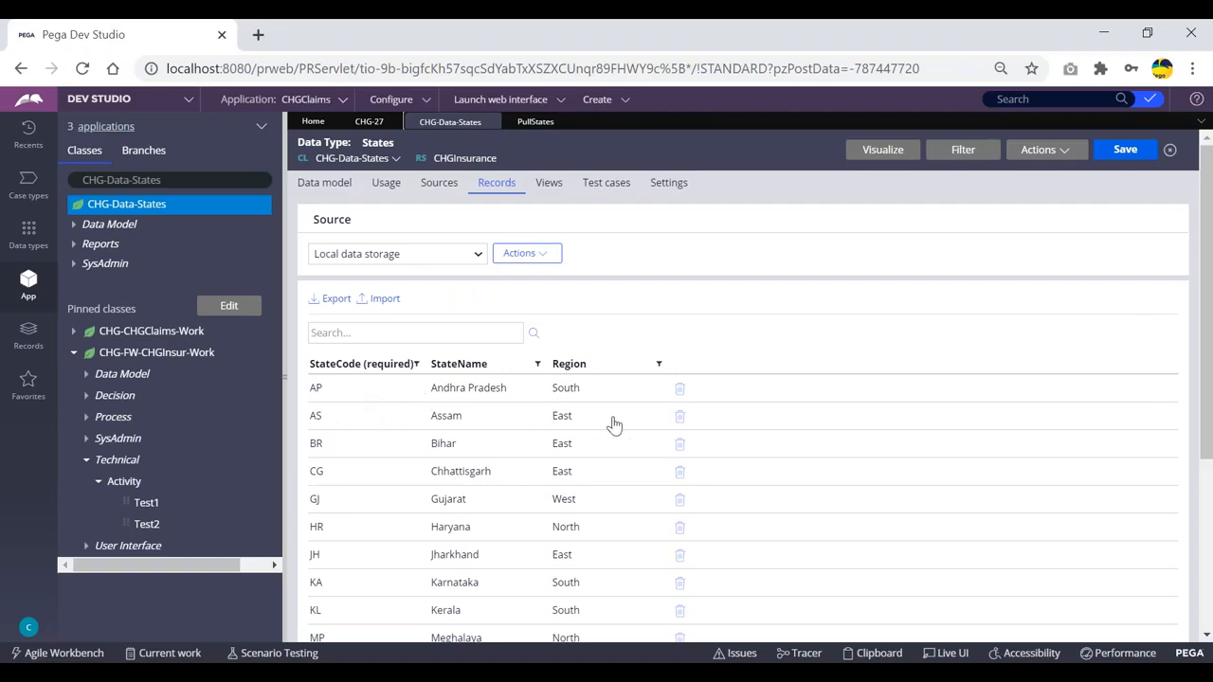
scroll(614, 425, "down", 5)
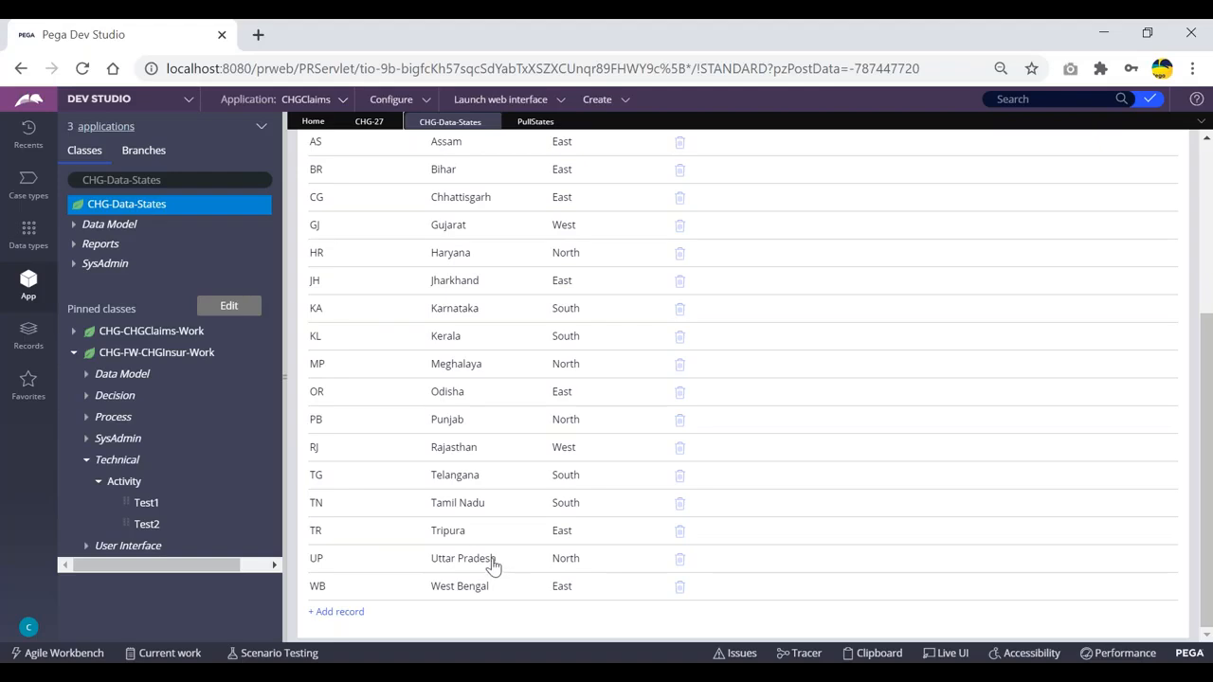
scroll(492, 565, "up", 1)
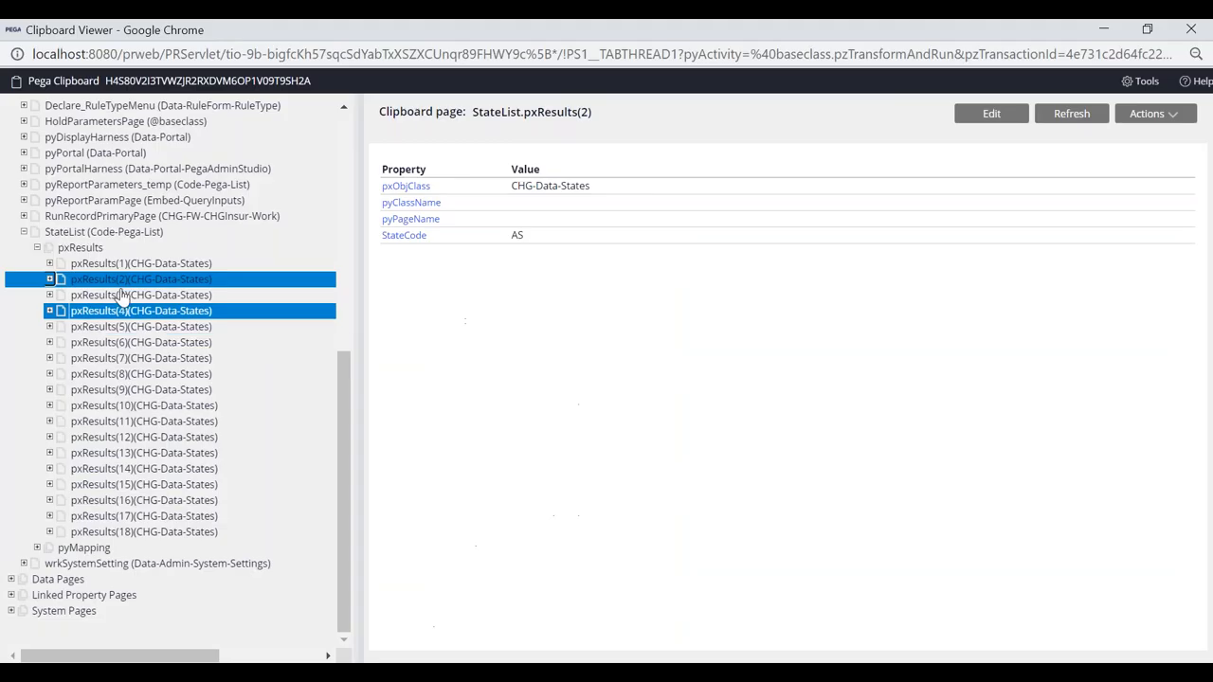
left_click(95, 295)
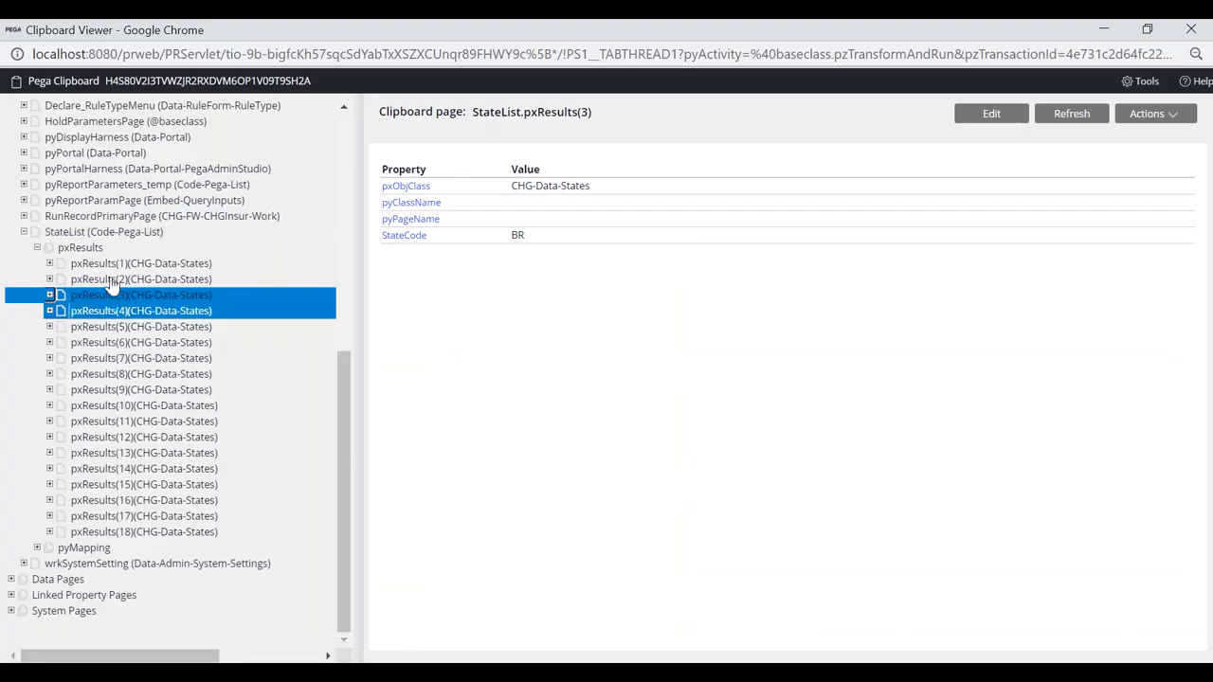
- Add .StateName as a second selected field in the Obj-Browse step of the PullStates activity
mouse_move(393, 663)
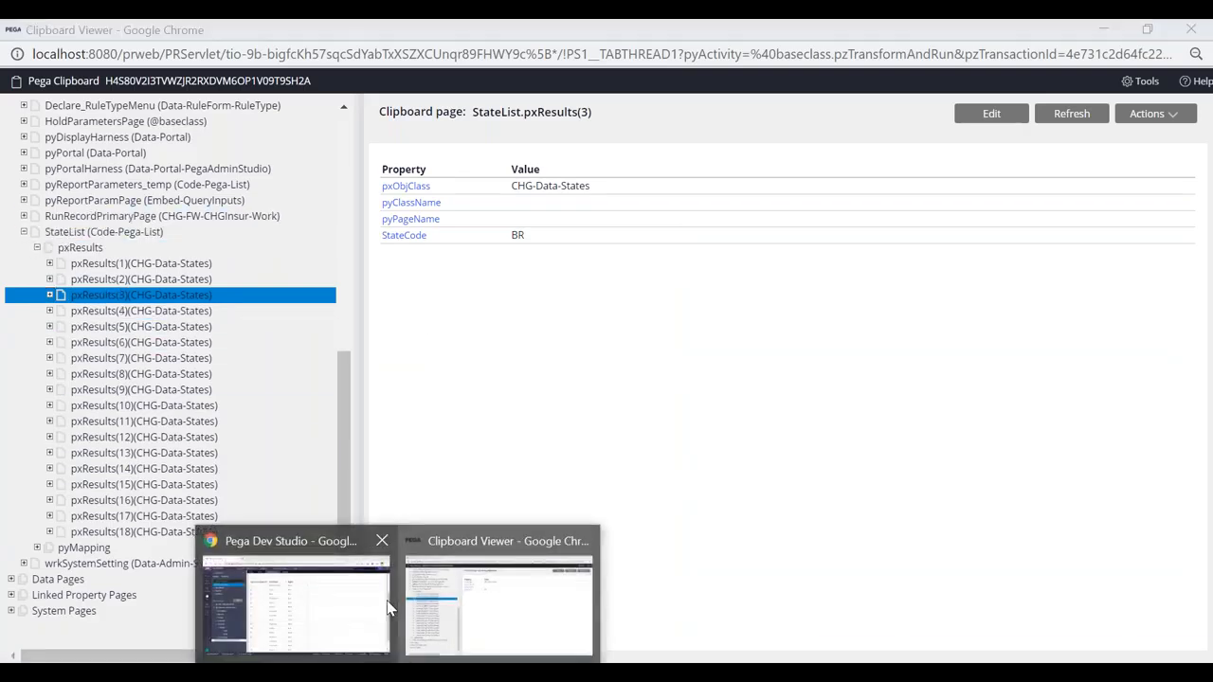
left_click(355, 606)
left_click(531, 122)
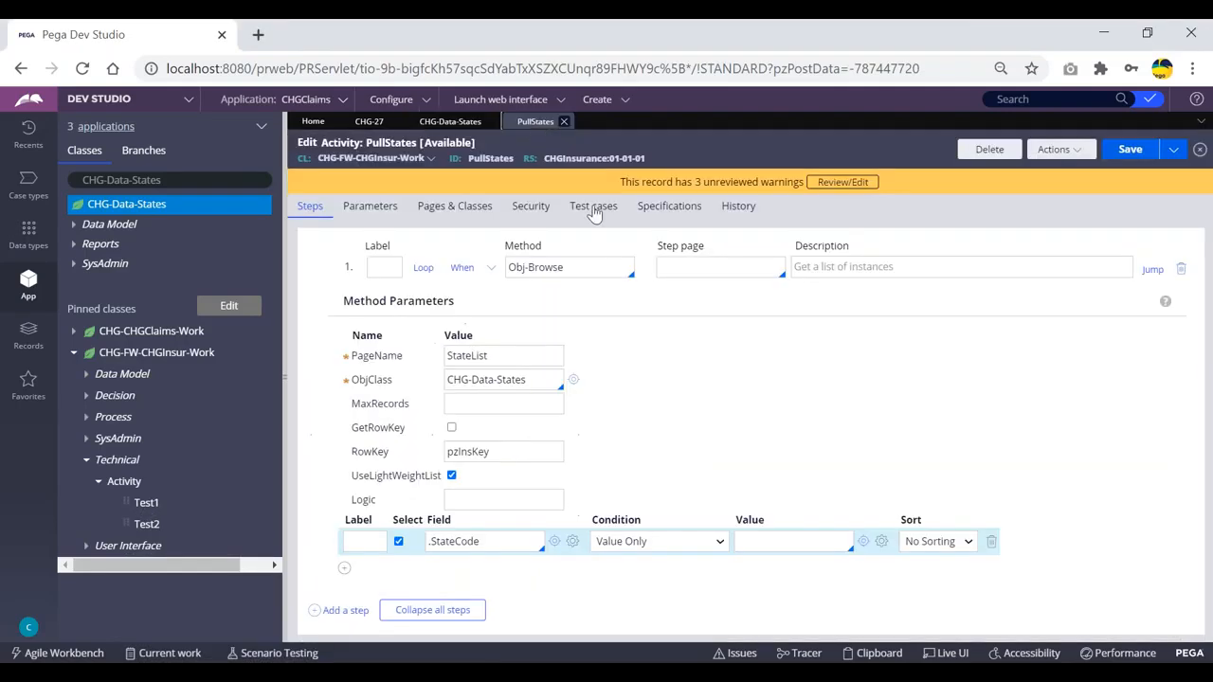
left_click(344, 571)
left_click(471, 545)
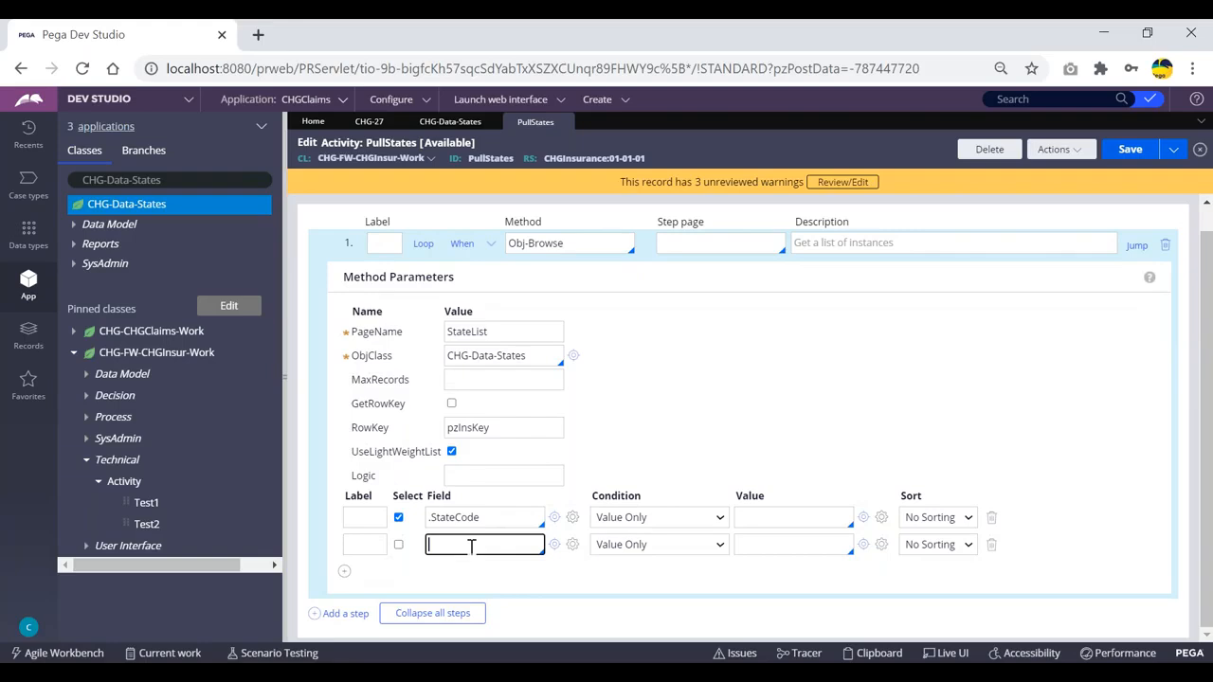
type(".")
key("Down")
key("Down")
key("Down")
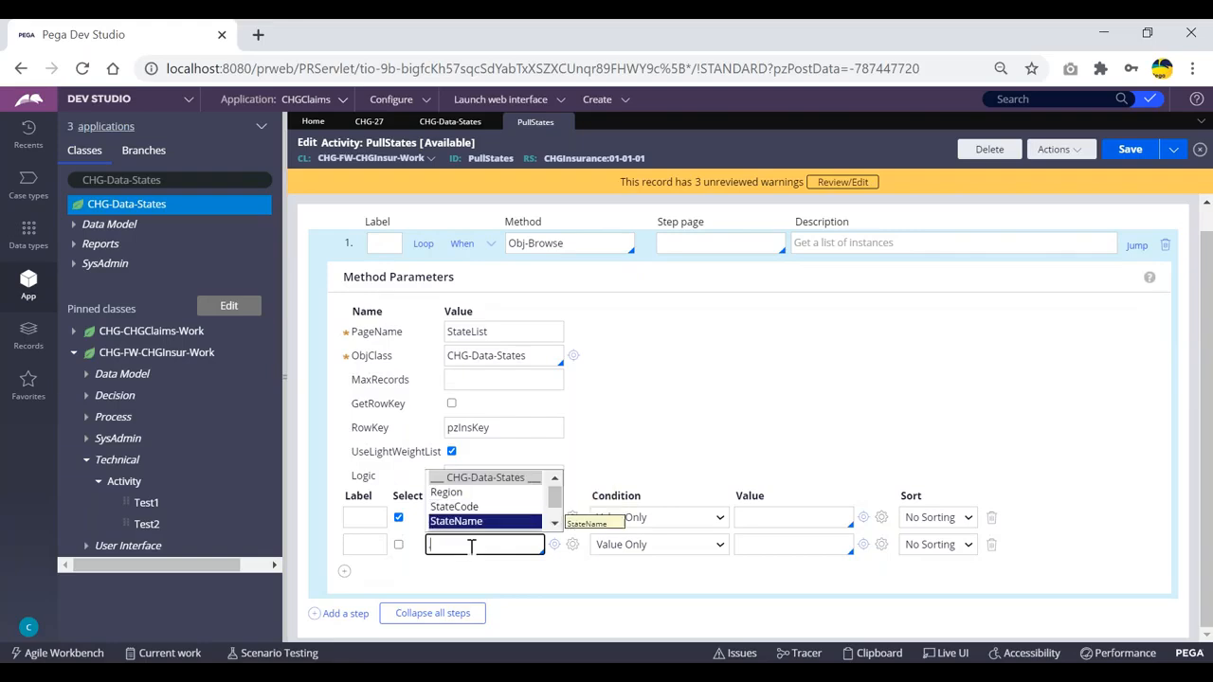
key("Return")
left_click(399, 546)
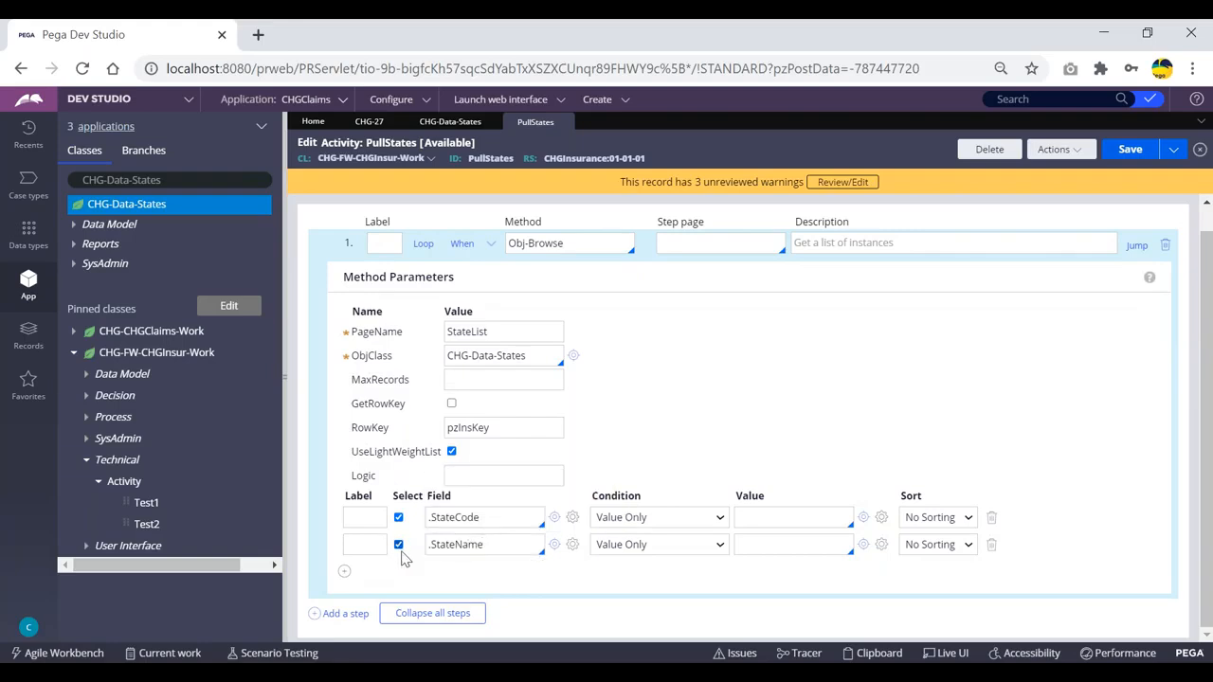
- Add .Region as a third selected field in the Obj-Browse step
left_click(344, 570)
left_click(452, 546)
type(".")
key("Down")
key("Down")
key("Up")
key("Return")
left_click(399, 545)
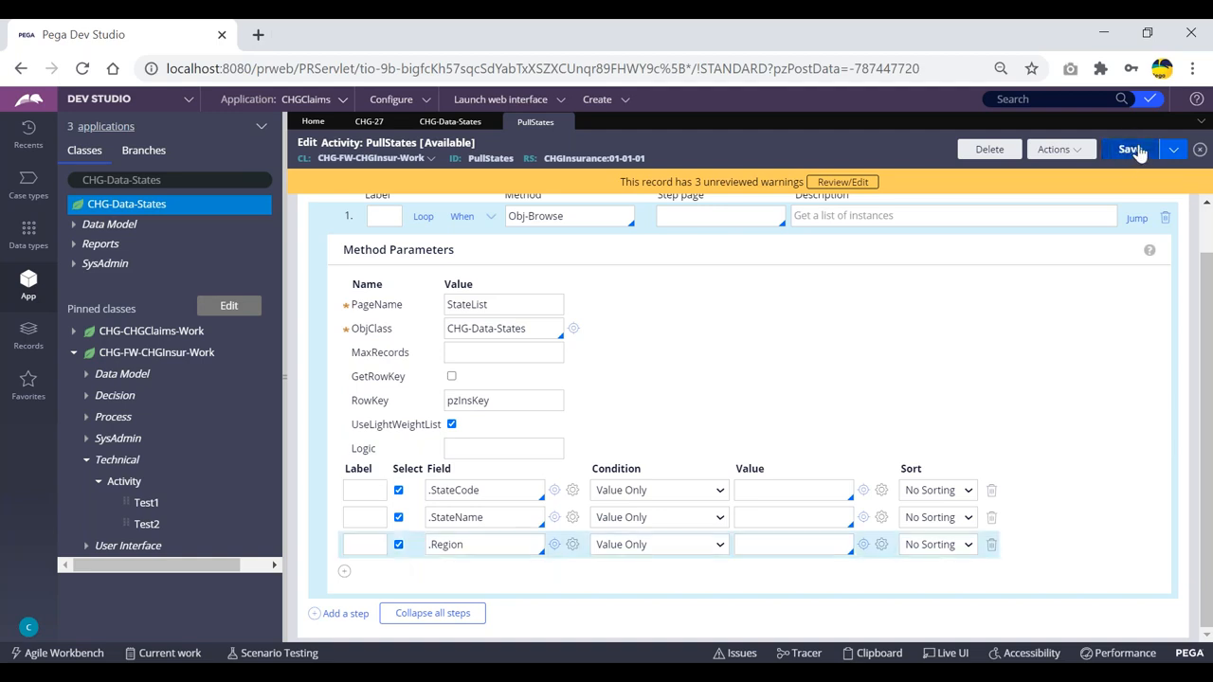
- Run the PullStates activity on an empty test page and close the result window
left_click(1061, 152)
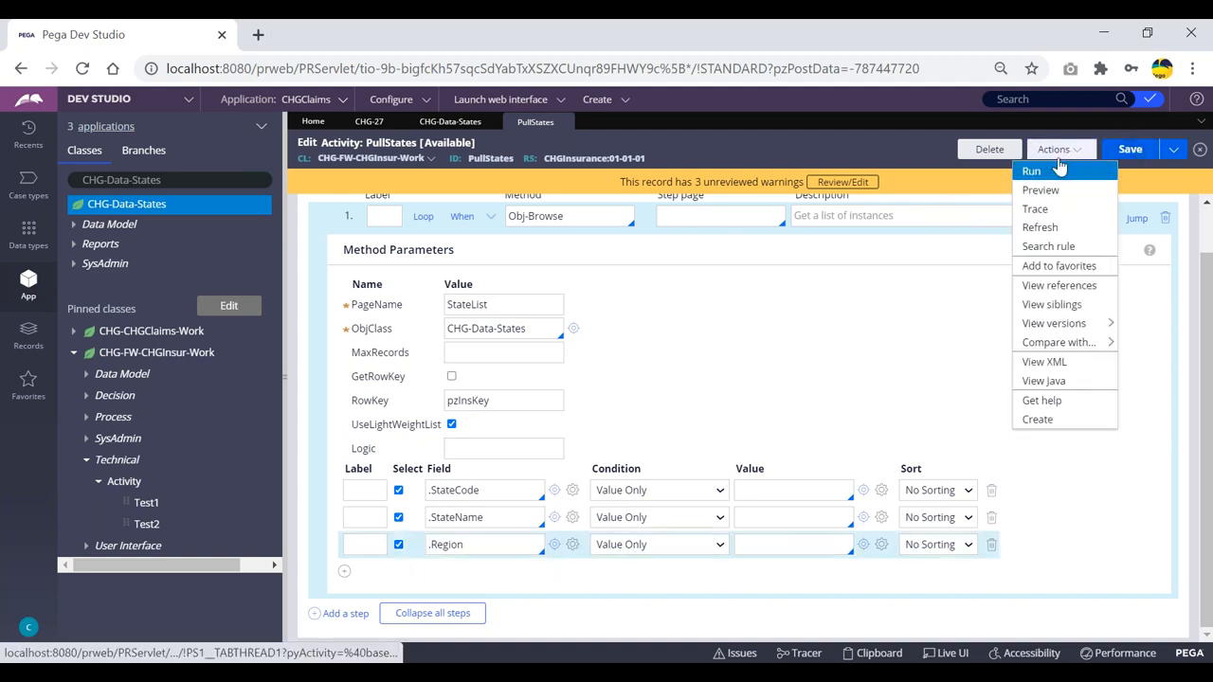
left_click(1035, 170)
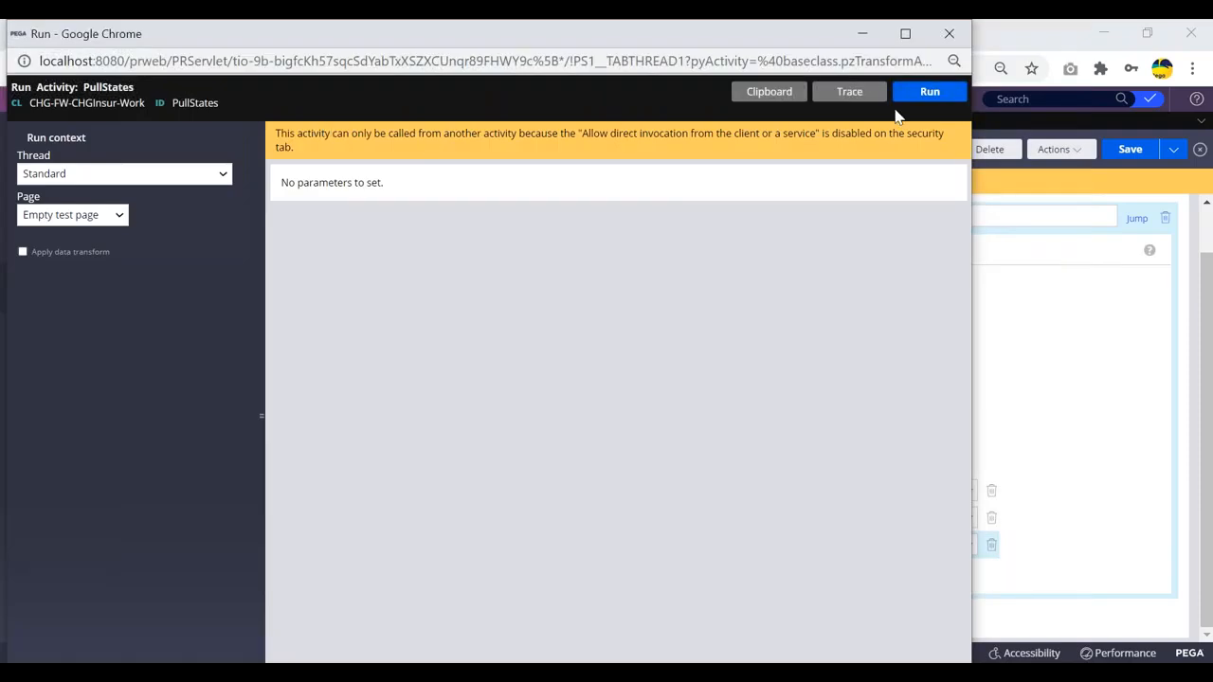
left_click(927, 93)
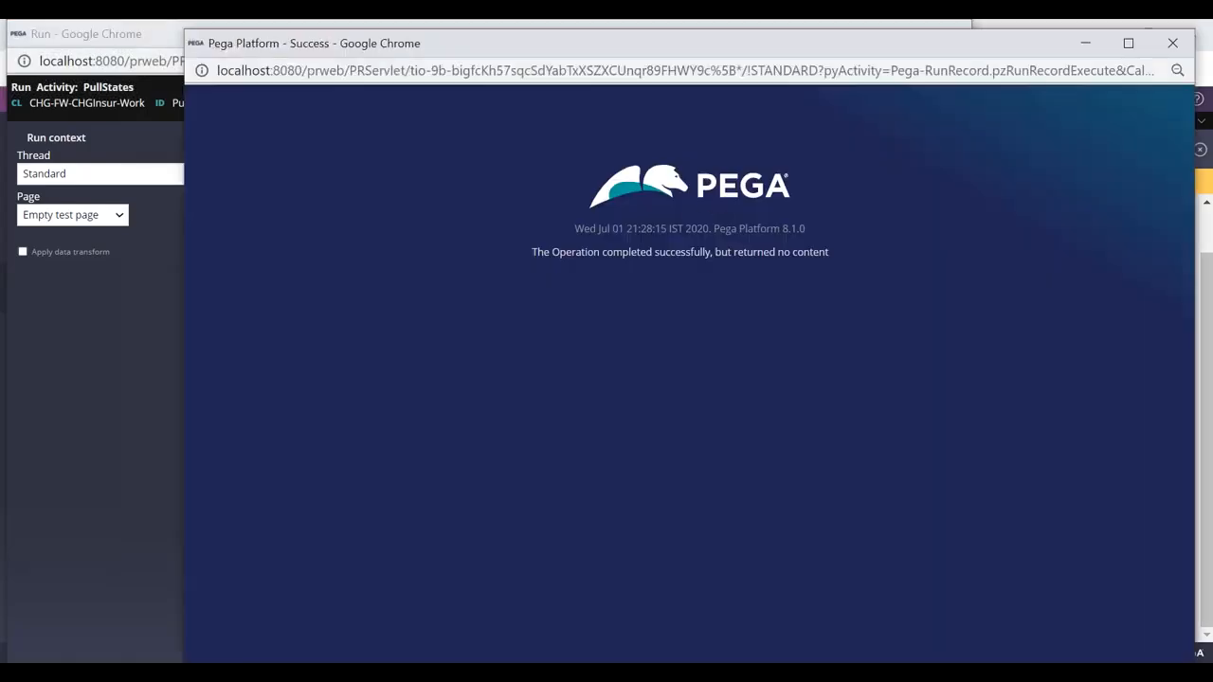
left_click(1169, 41)
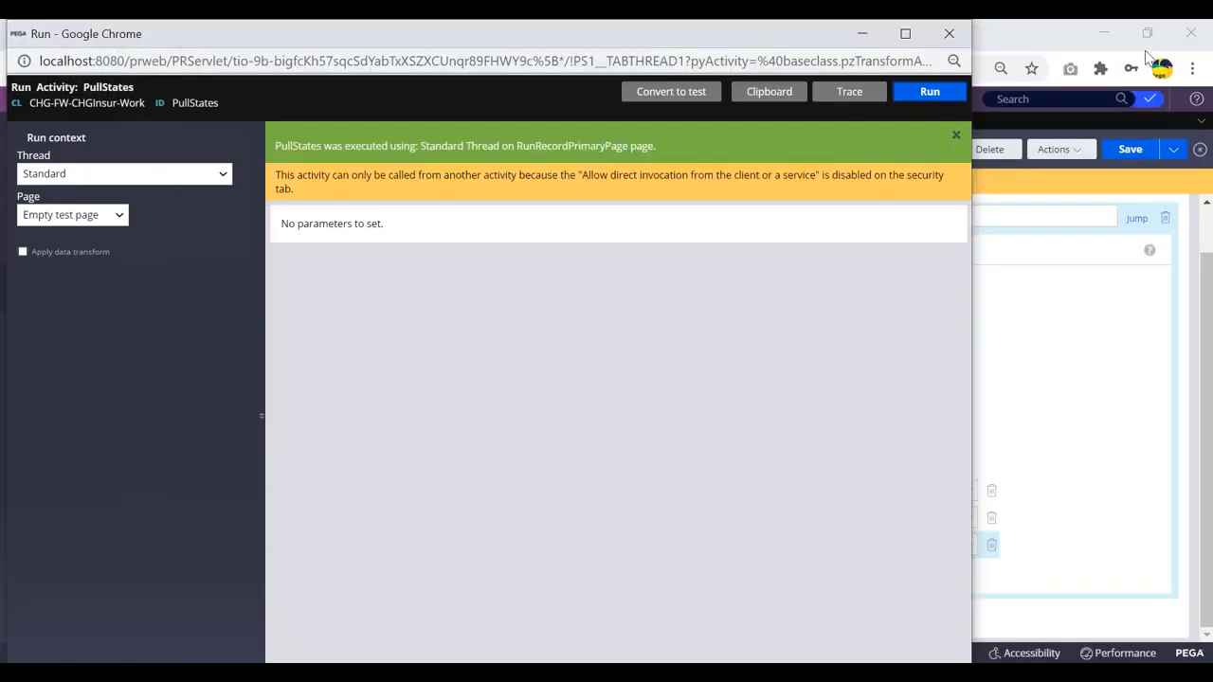
- Open the clipboard, expand StateList down to its pxResults list and inspect the properties of pxResults(1) and pxResults(2)
left_click(769, 91)
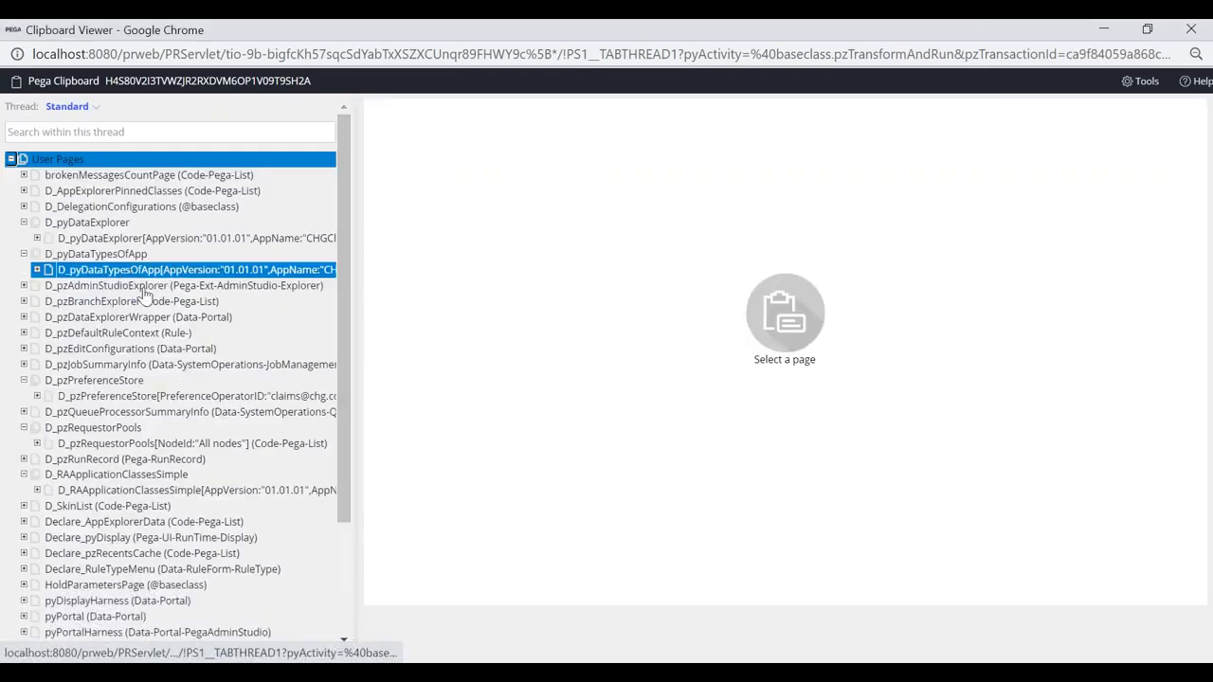
scroll(145, 298, "down", 3)
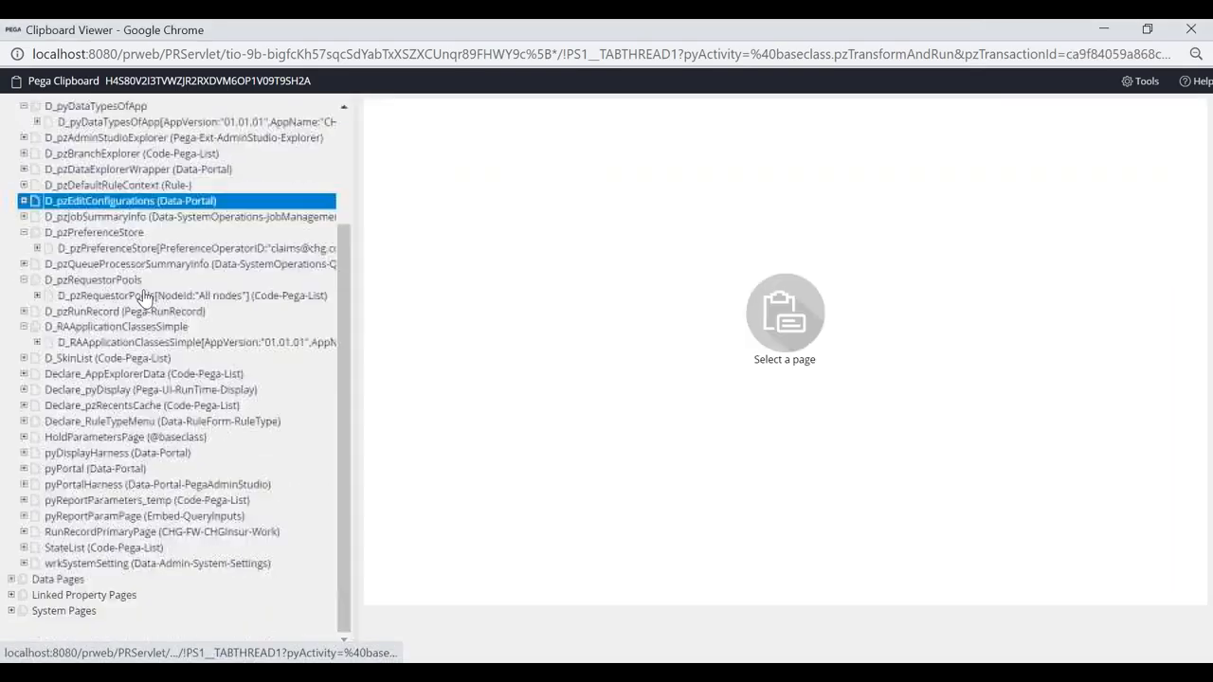
left_click(23, 547)
scroll(92, 476, "down", 1)
left_click(37, 532)
left_click(133, 548)
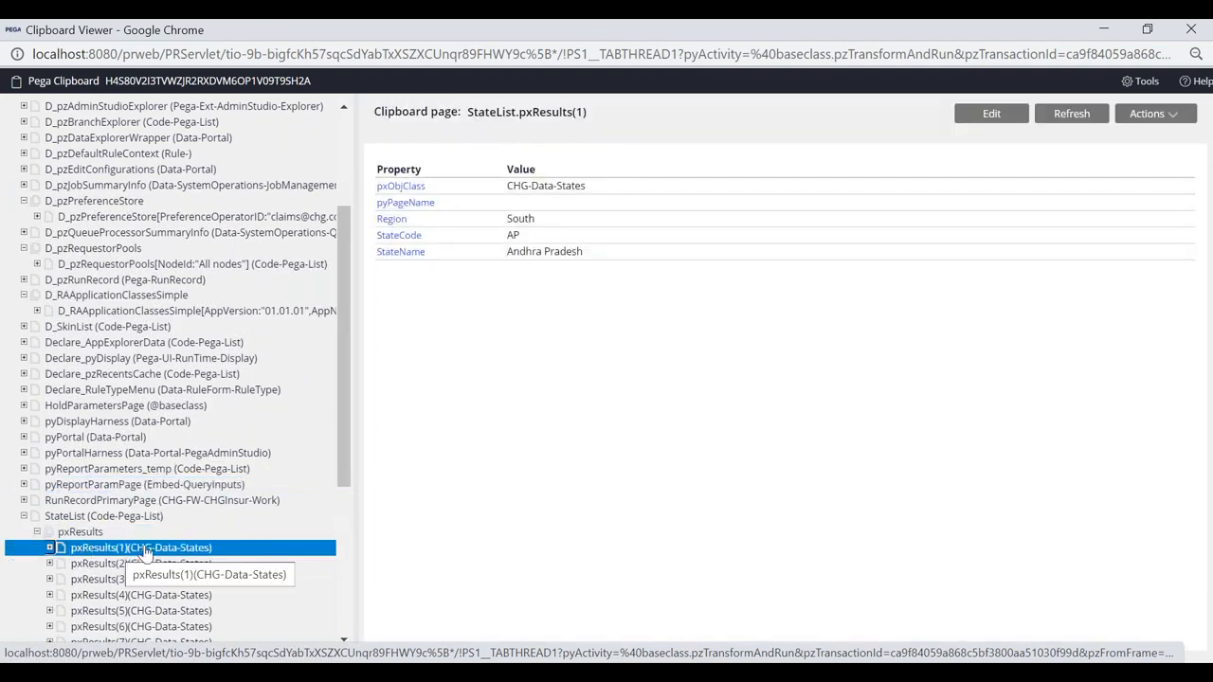
scroll(144, 552, "down", 3)
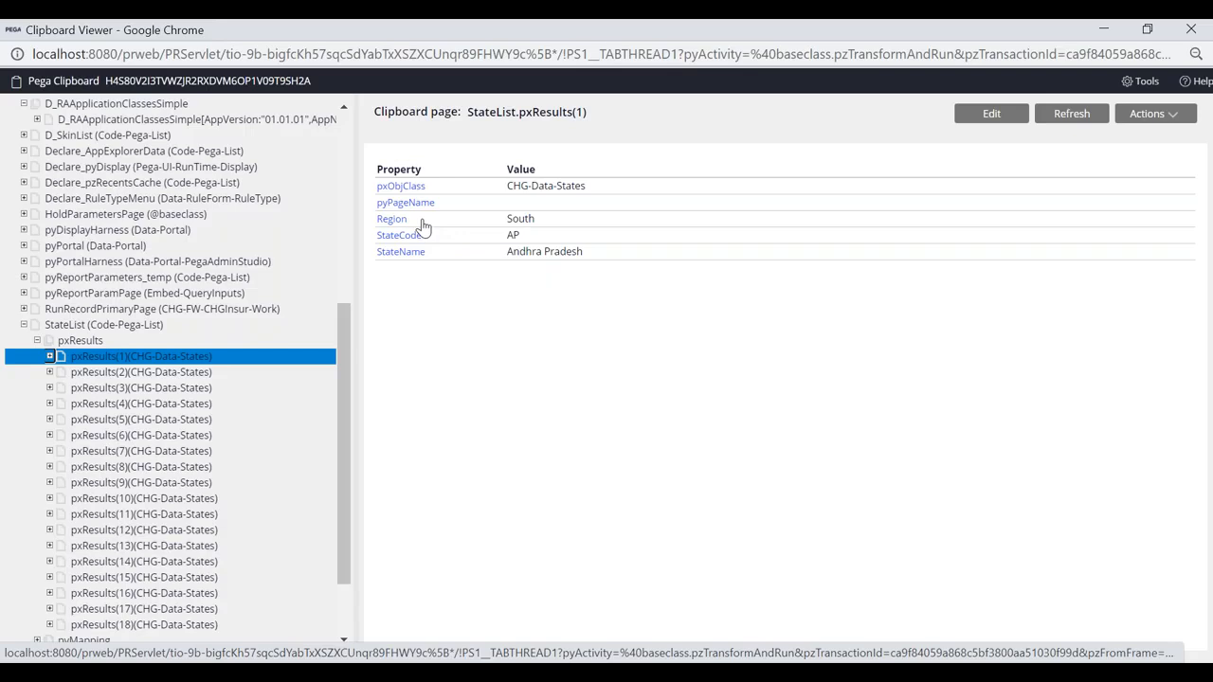
left_click(104, 373)
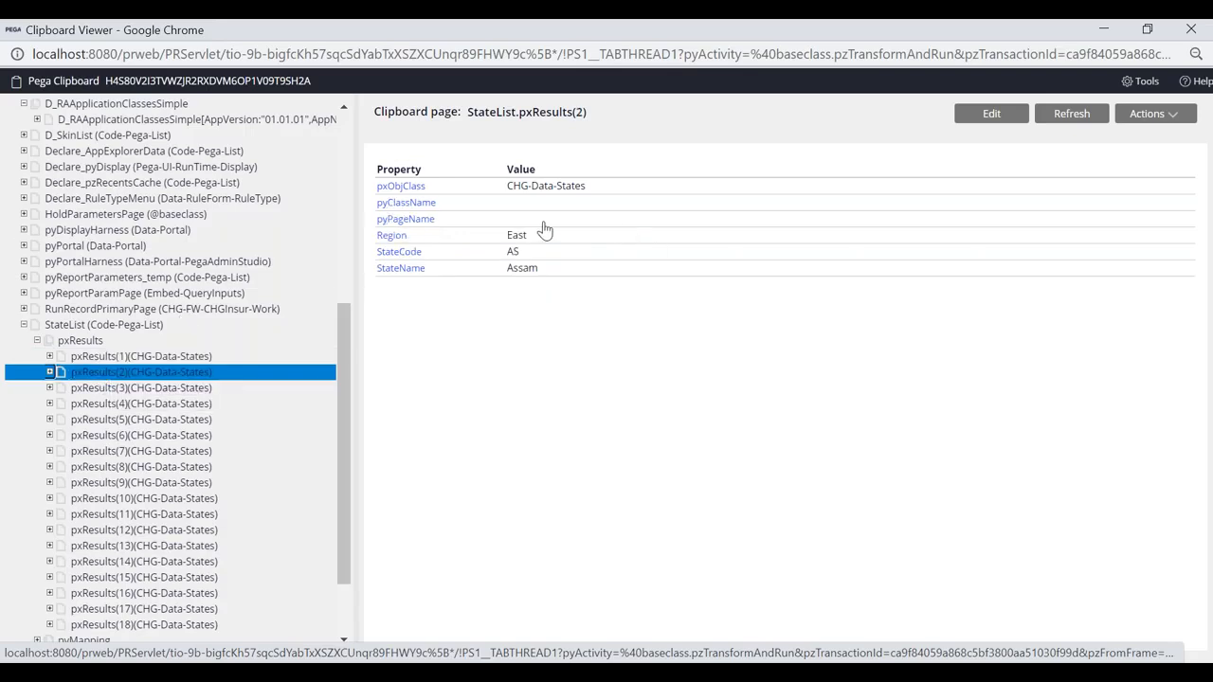
- Close the Run window of PullStates and bring up the CHG-Data-States records in Dev Studio
key("alt+Tab")
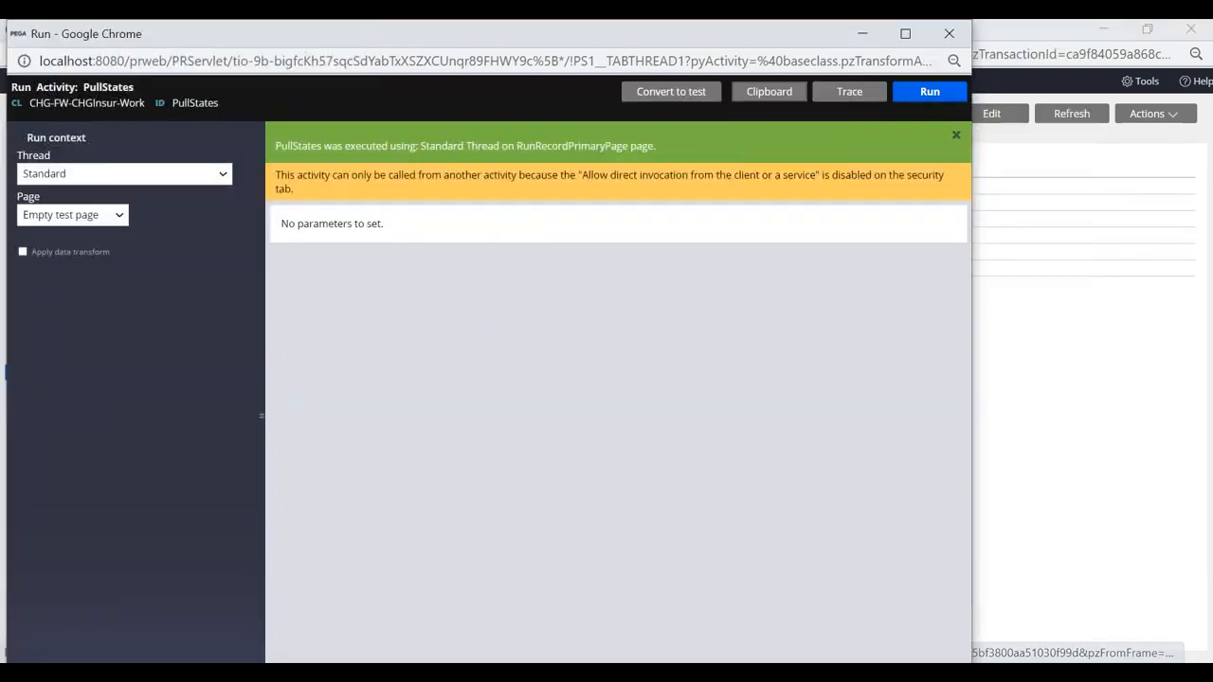
left_click_drag(112, 42, 131, 163)
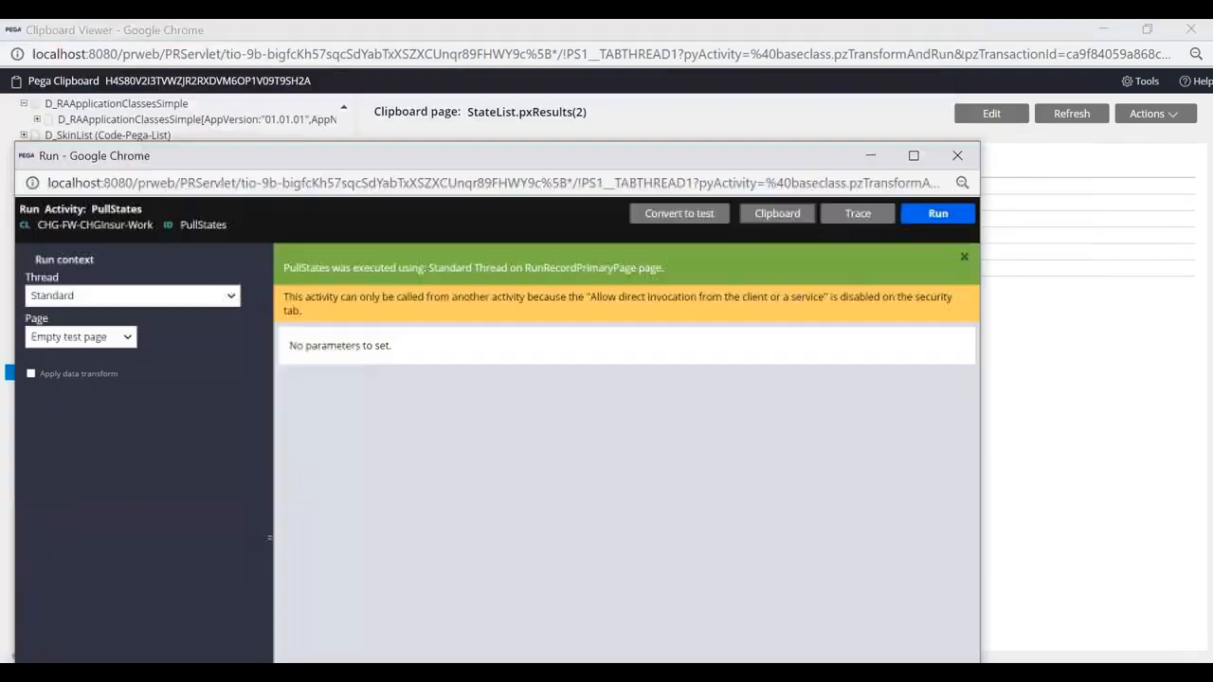
left_click(944, 159)
key("alt+Tab")
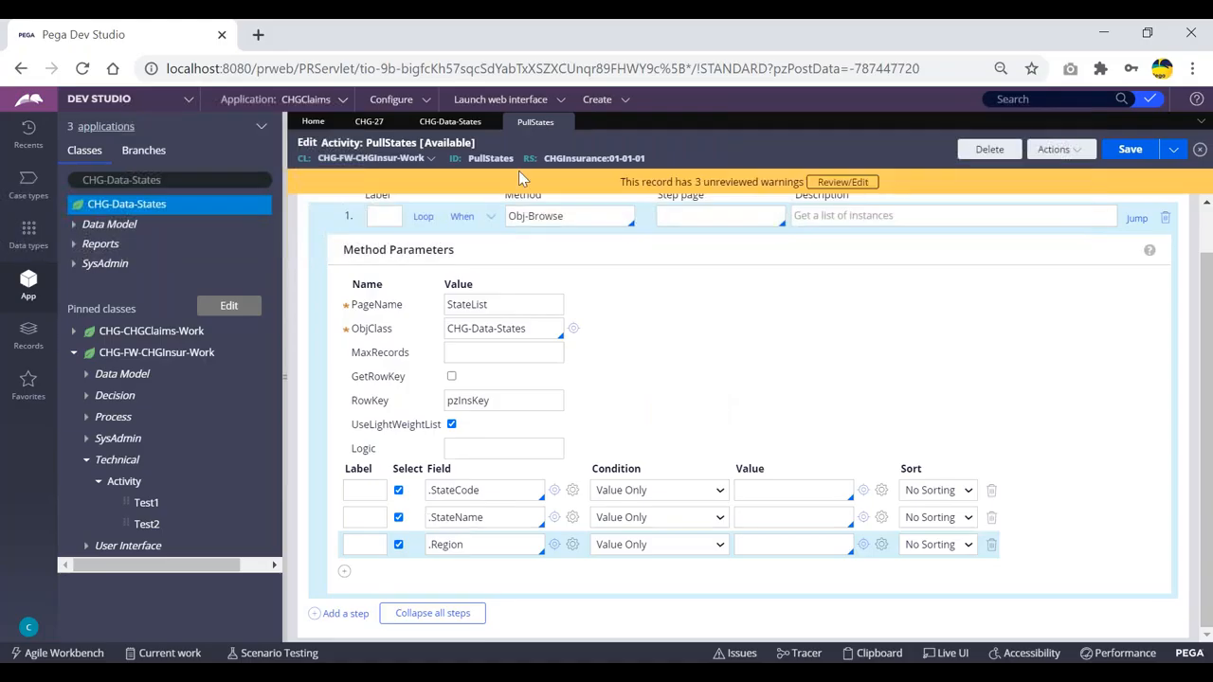
left_click(436, 122)
- Compare Region, StateCode and StateName of the pxResults(1) and pxResults(2) pages with the first two CHG-Data-States records
key("alt+Tab")
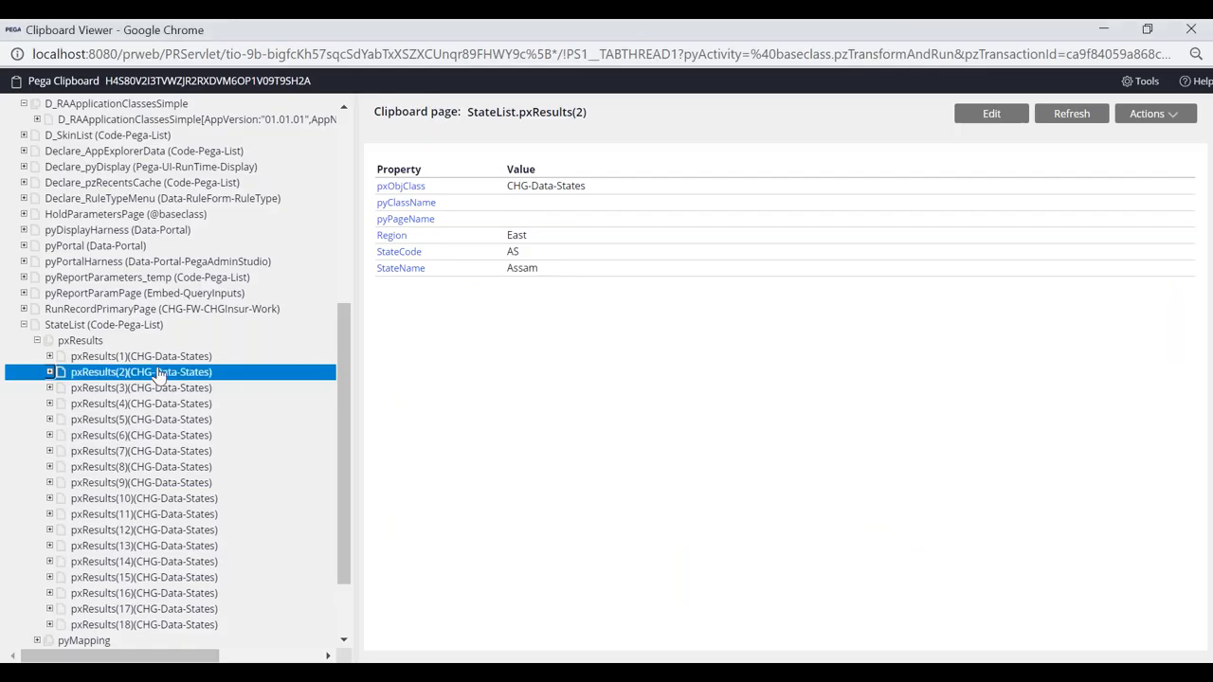
left_click(95, 357)
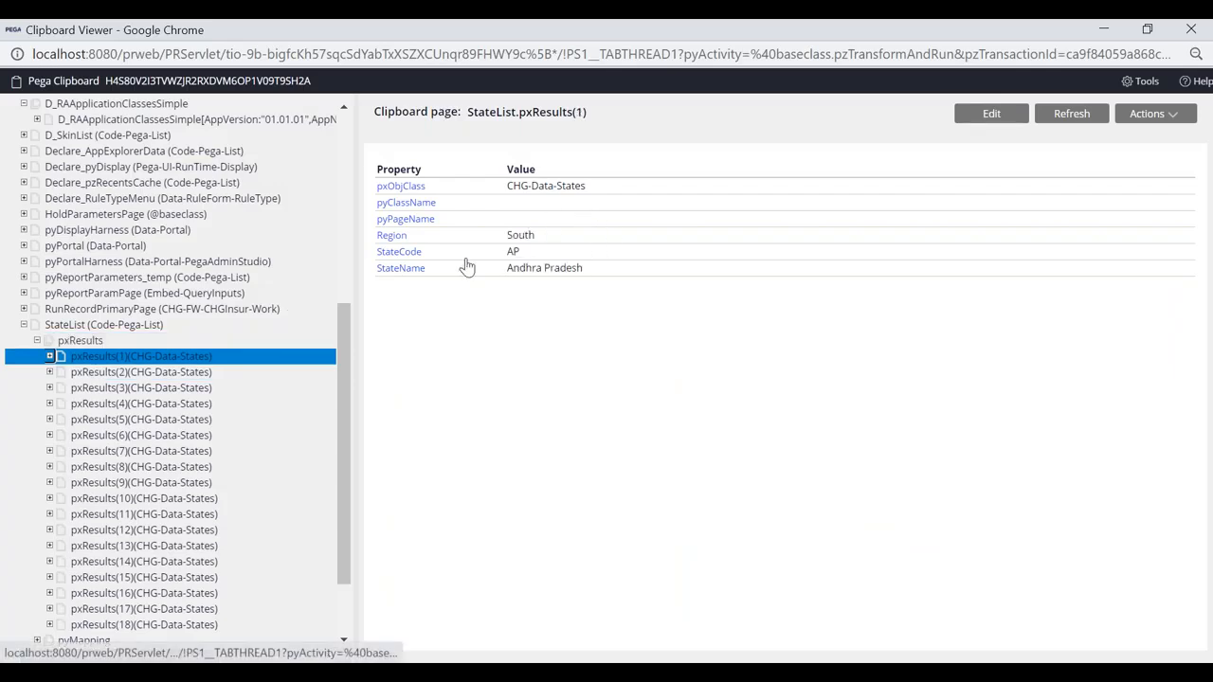
key("alt+Tab")
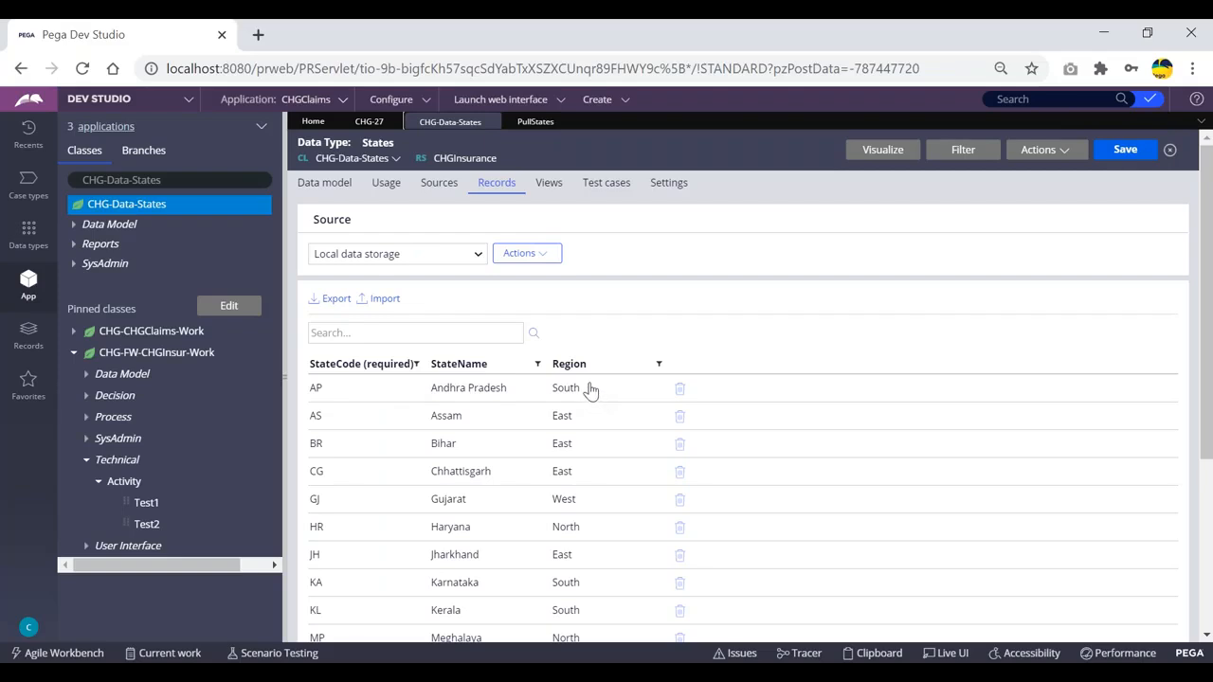
key("alt+Tab")
left_click(96, 375)
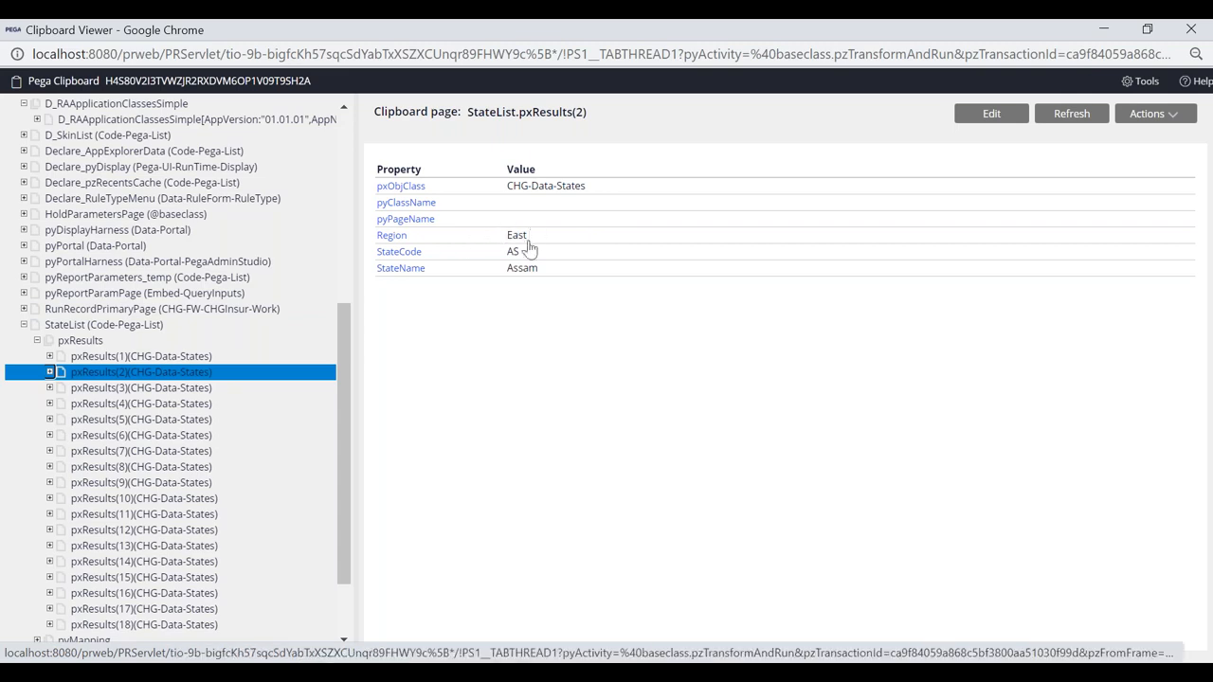
key("alt+Tab")
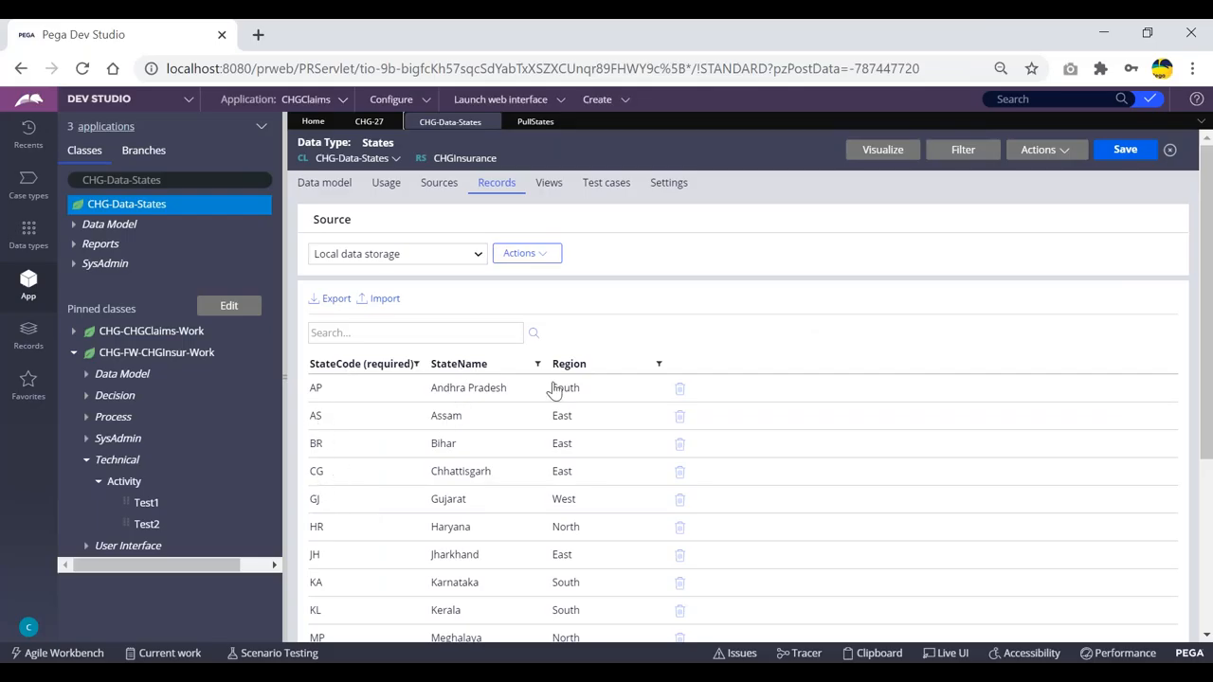
key("alt+Tab")
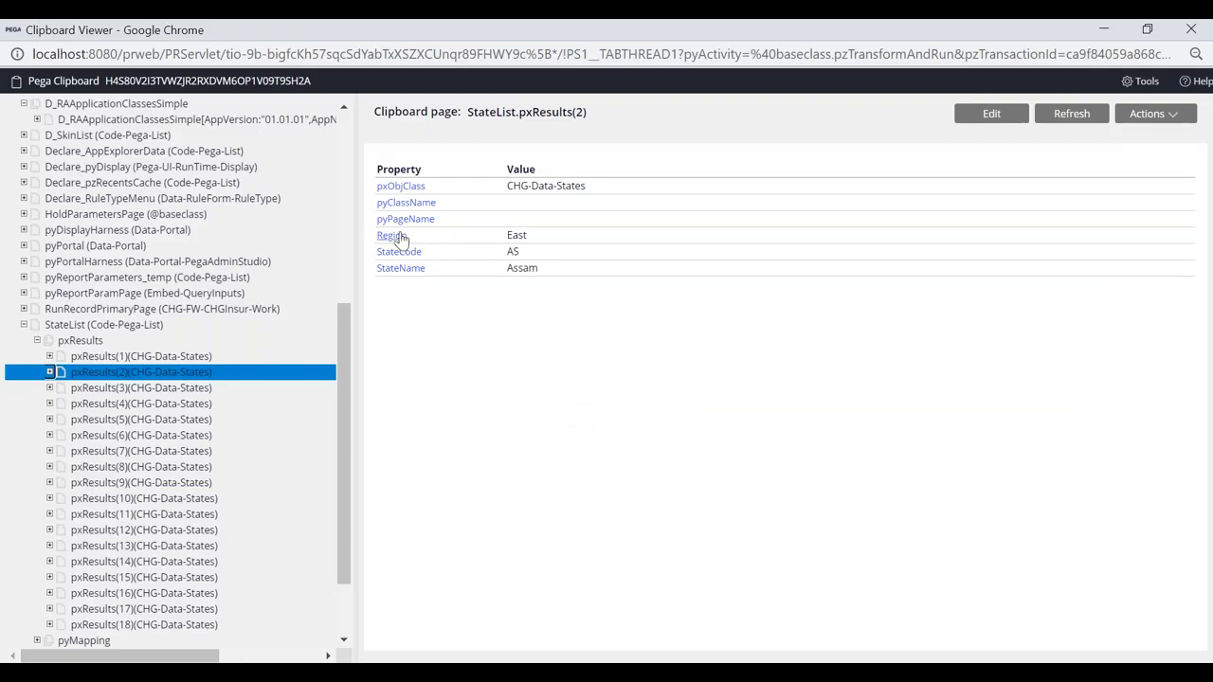
- Check the pxResults(3) and pxResults(4) pages in the clipboard against the CHG-Data-States records
left_click(98, 389)
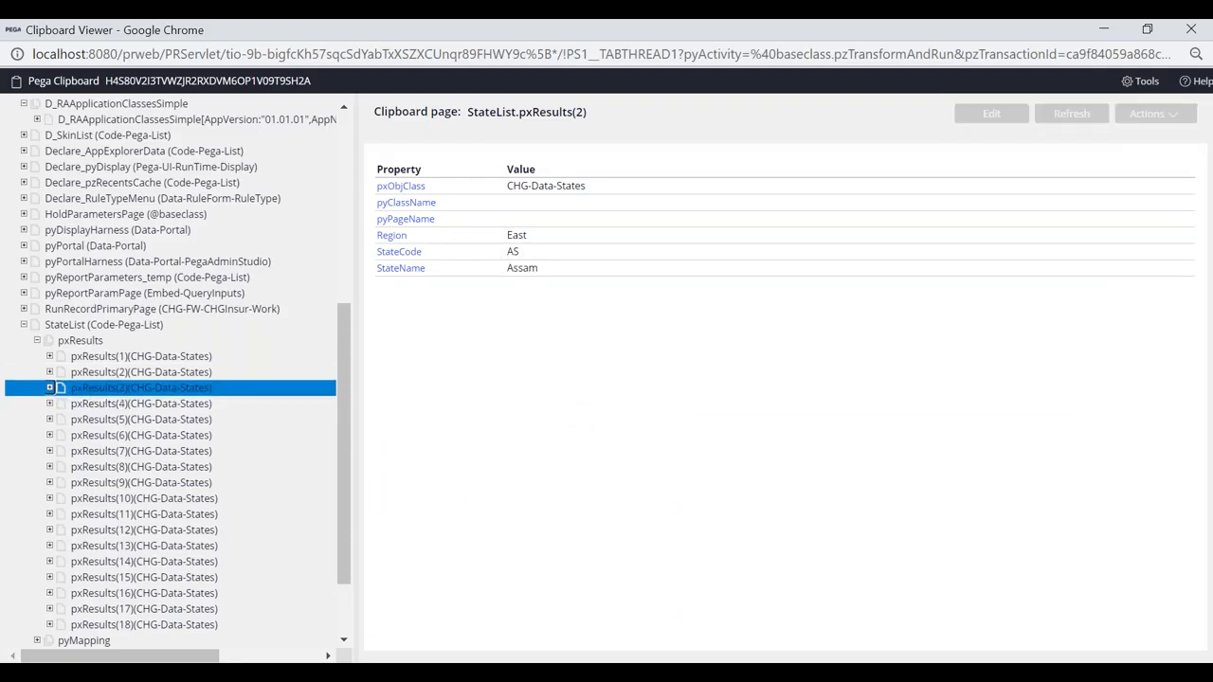
left_click(96, 404)
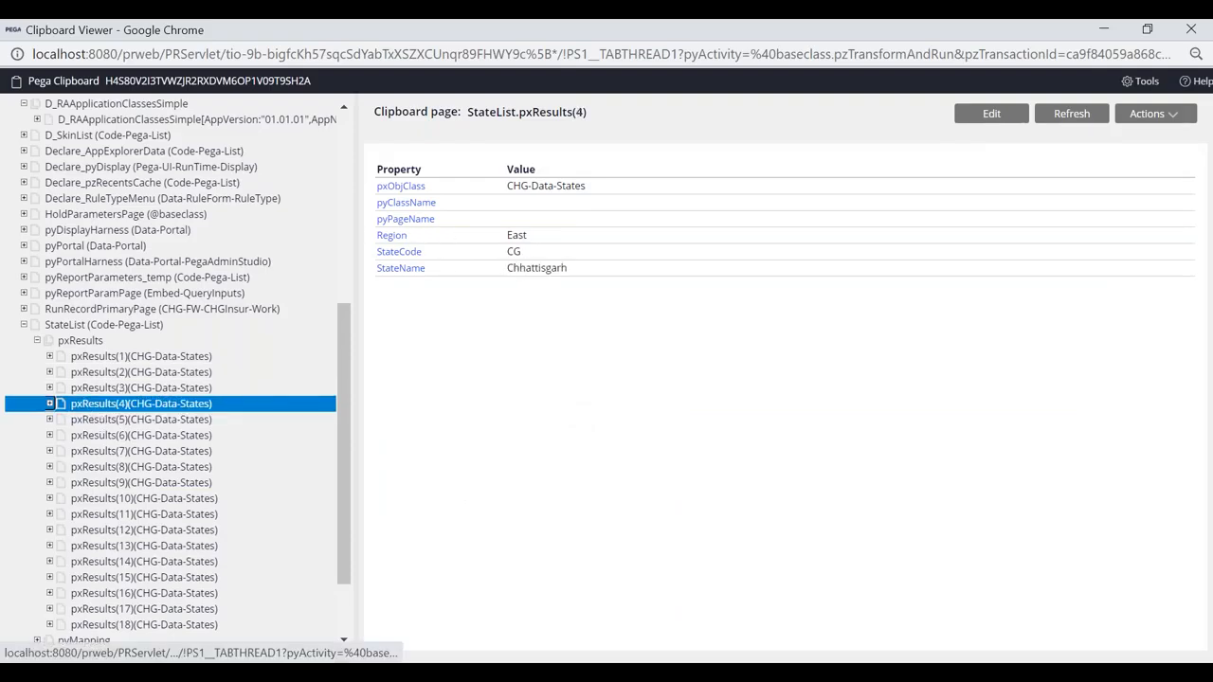
key("alt+Tab")
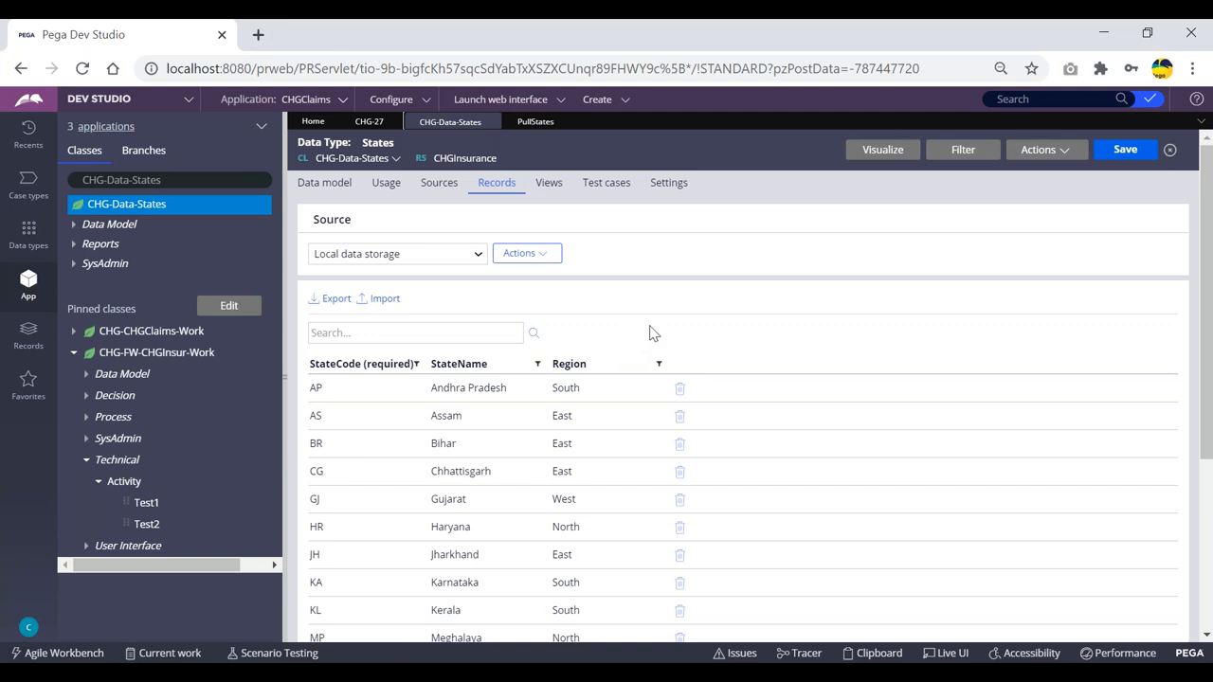
key("alt+Tab")
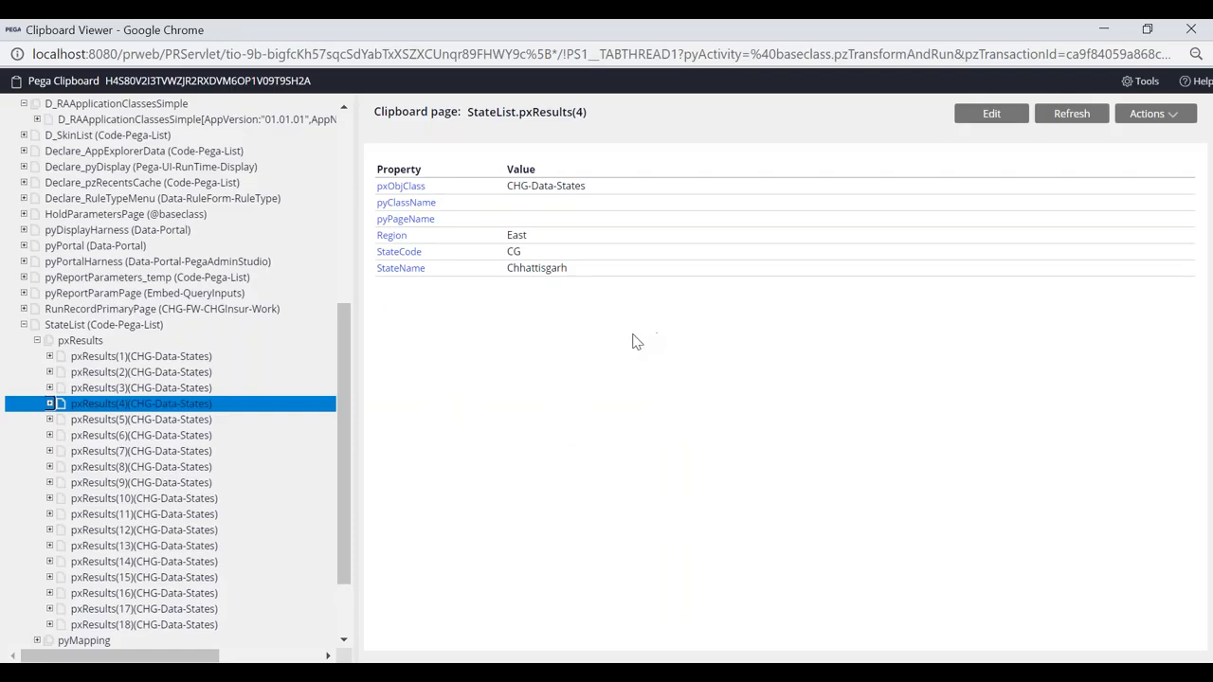
- Go through the StateList pages in the clipboard, viewing pxResults(1) to pxResults(4) and pxResults(6), and return to pxResults(1)
left_click(64, 326)
left_click(95, 358)
left_click(92, 375)
left_click(93, 388)
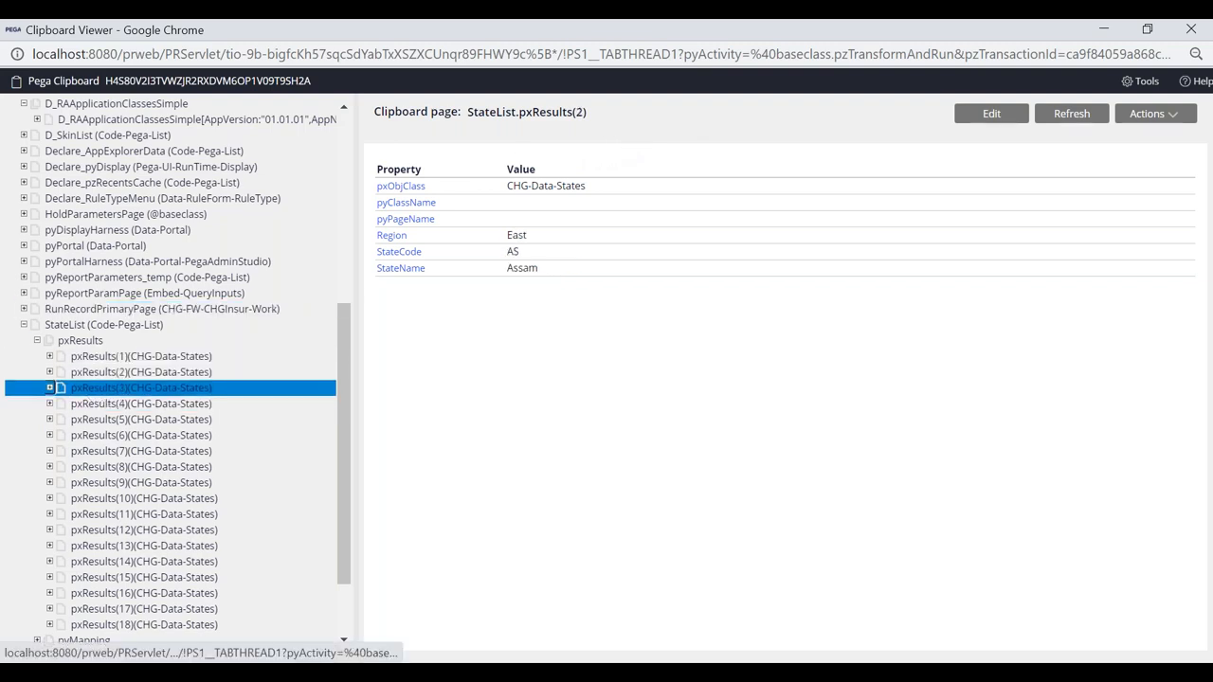
left_click(89, 405)
left_click(93, 436)
left_click(104, 358)
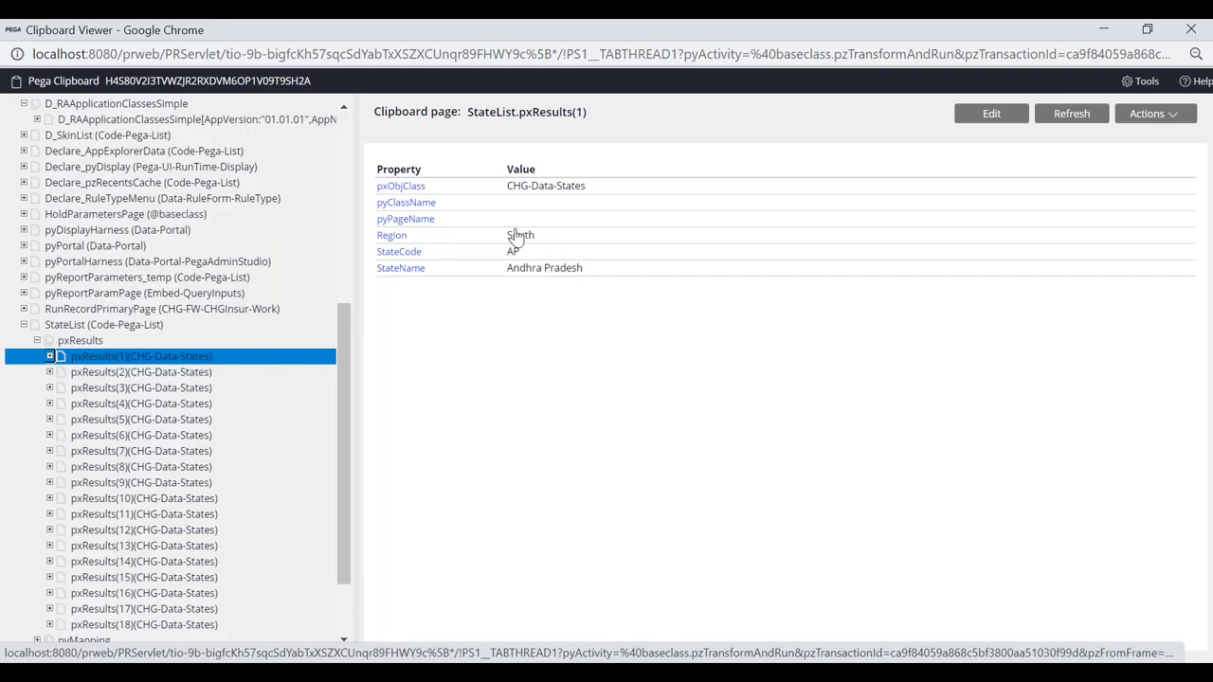
- Check the pxResults(1) page against the first CHG-Data-States record in Dev Studio and return to the clipboard
key("alt+Tab")
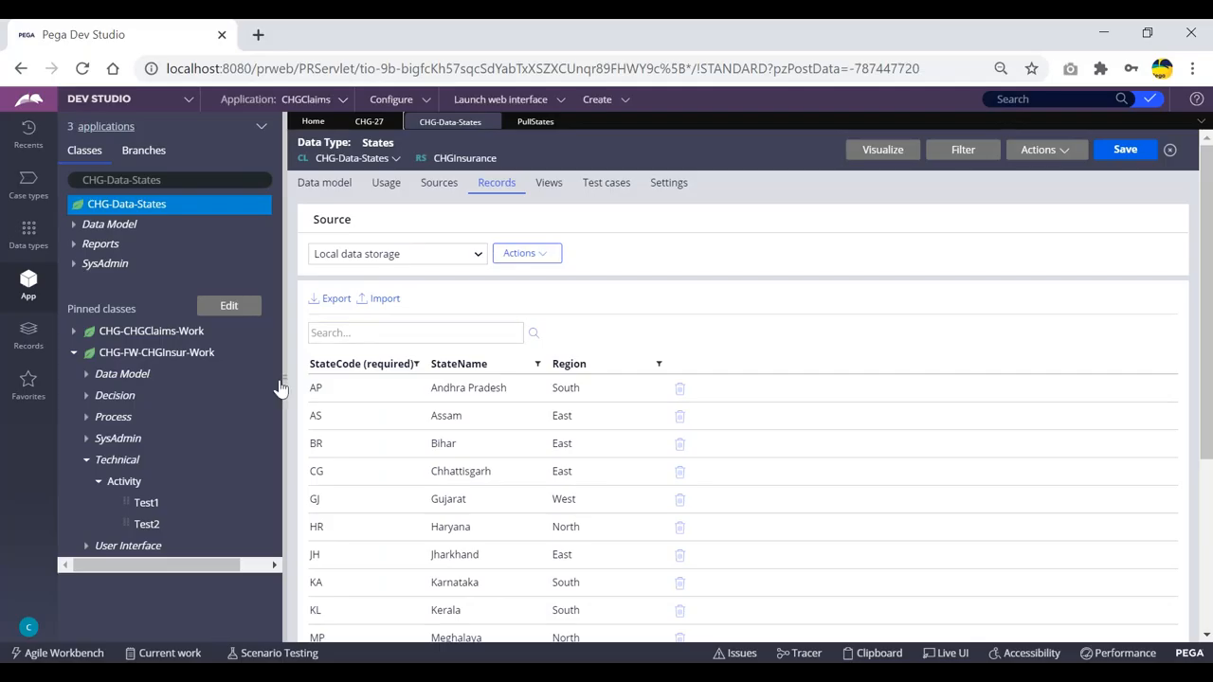
scroll(454, 488, "down", 3)
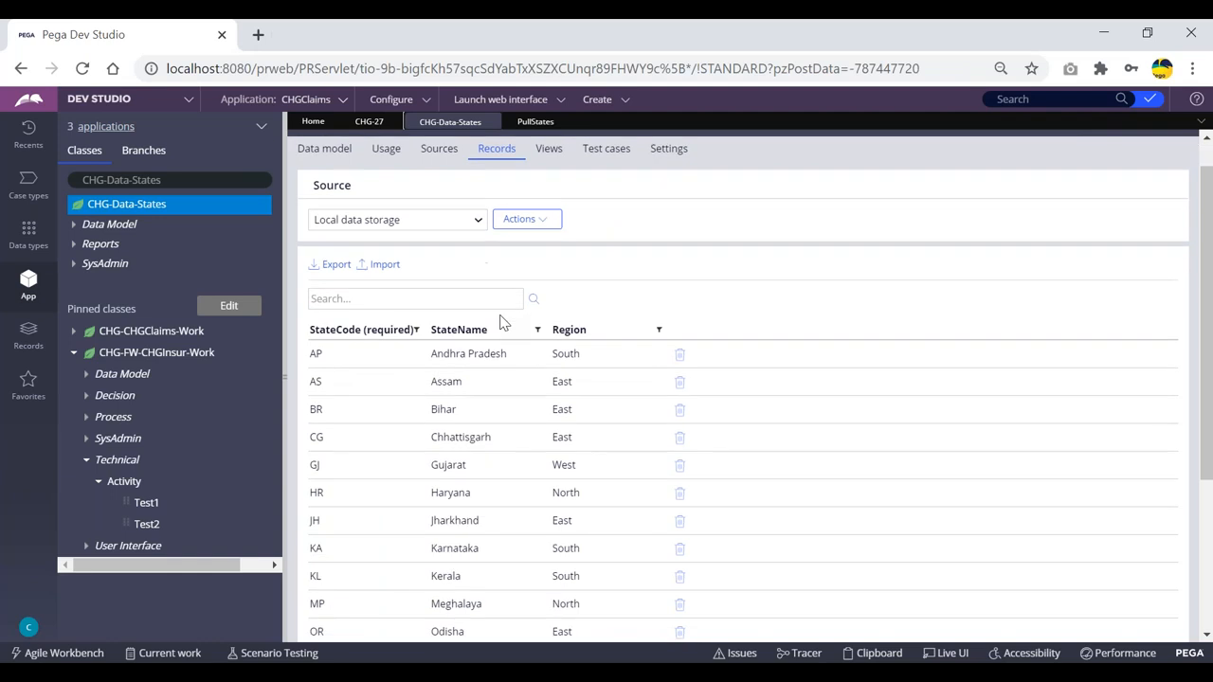
key("alt+Tab")
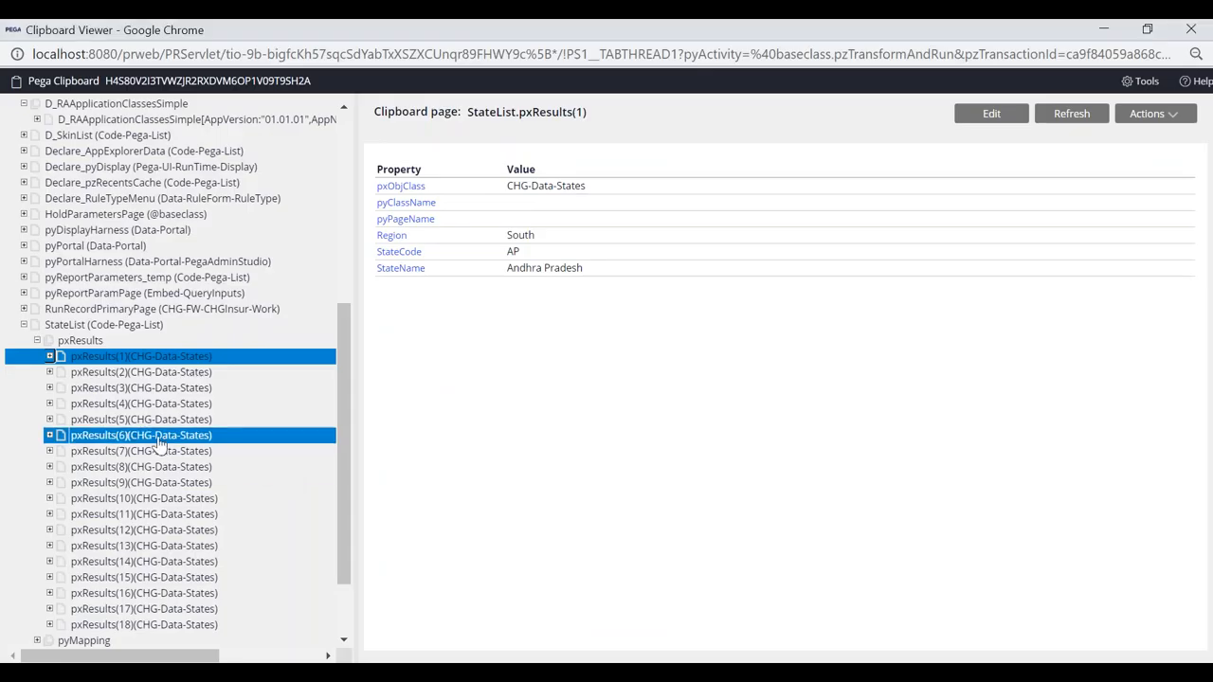
- View the pxResults(2) and pxResults(1) pages and match their property values with the CHG-Data-States record rows
scroll(102, 377, "down", 1)
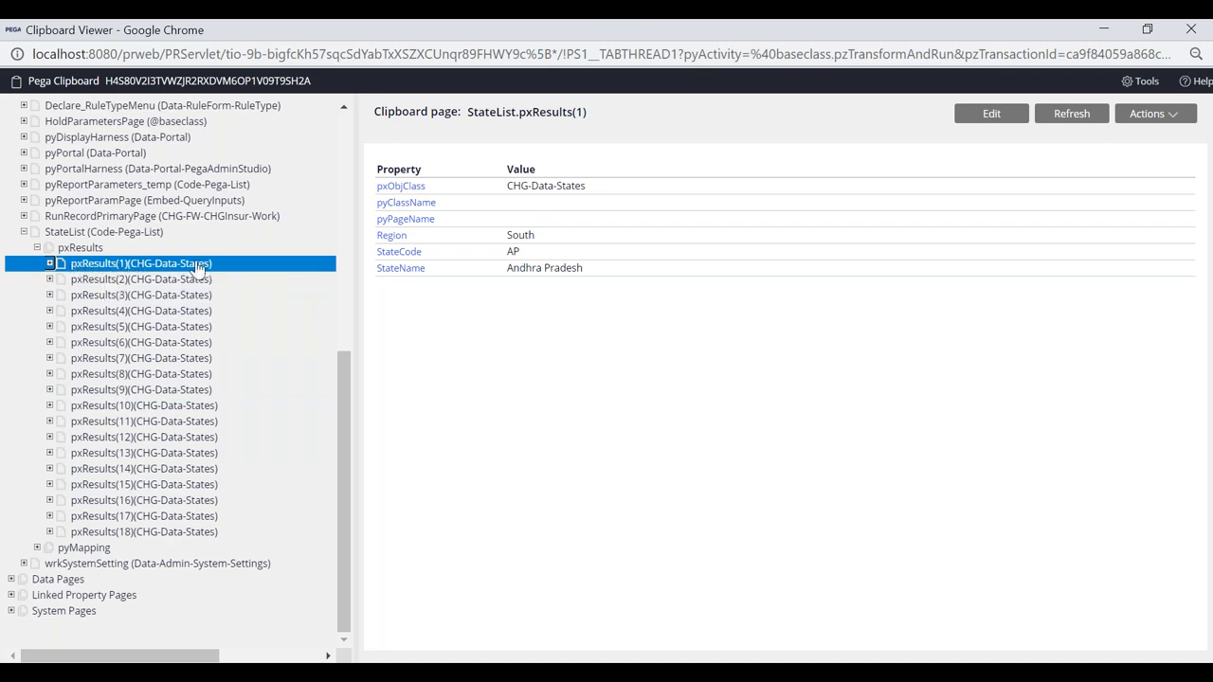
left_click(132, 280)
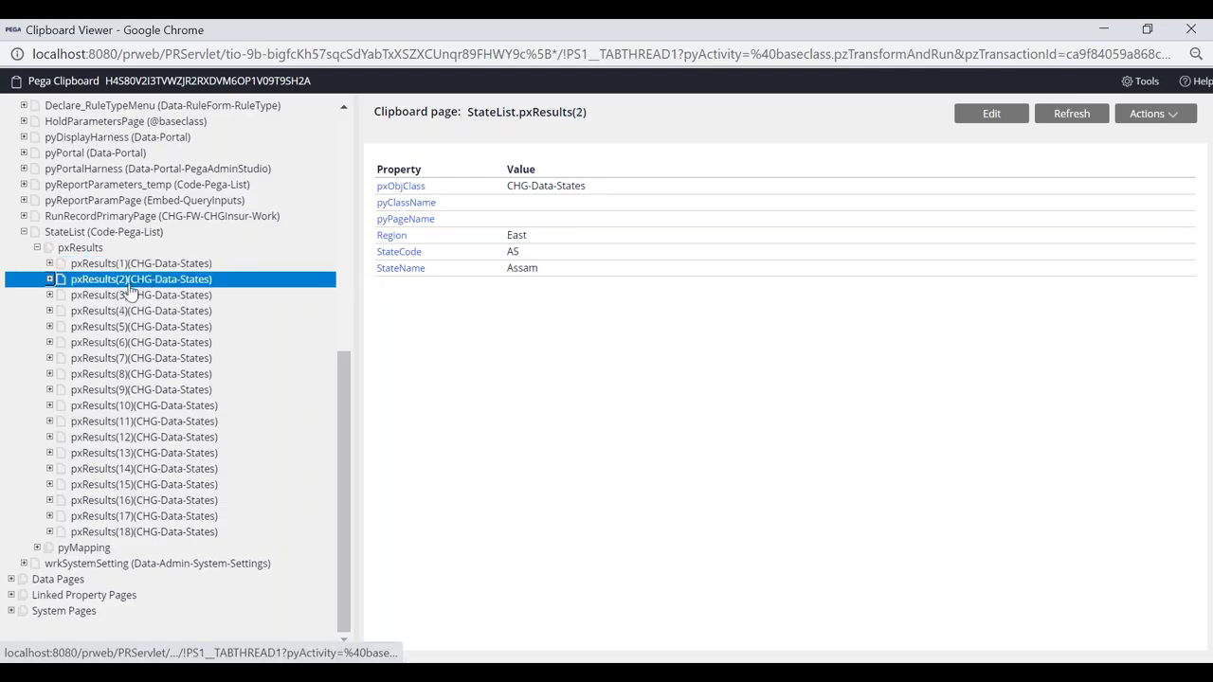
left_click_drag(542, 227, 547, 274)
left_click(554, 314)
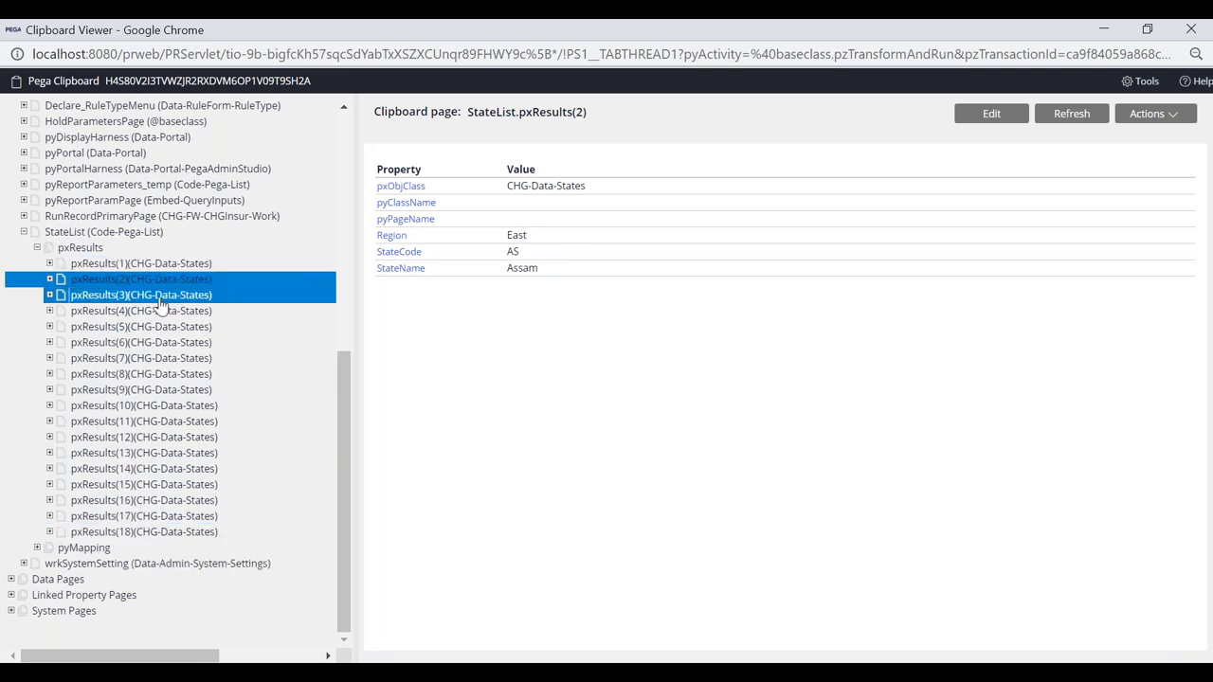
key("alt+Tab")
scroll(431, 263, "up", 5)
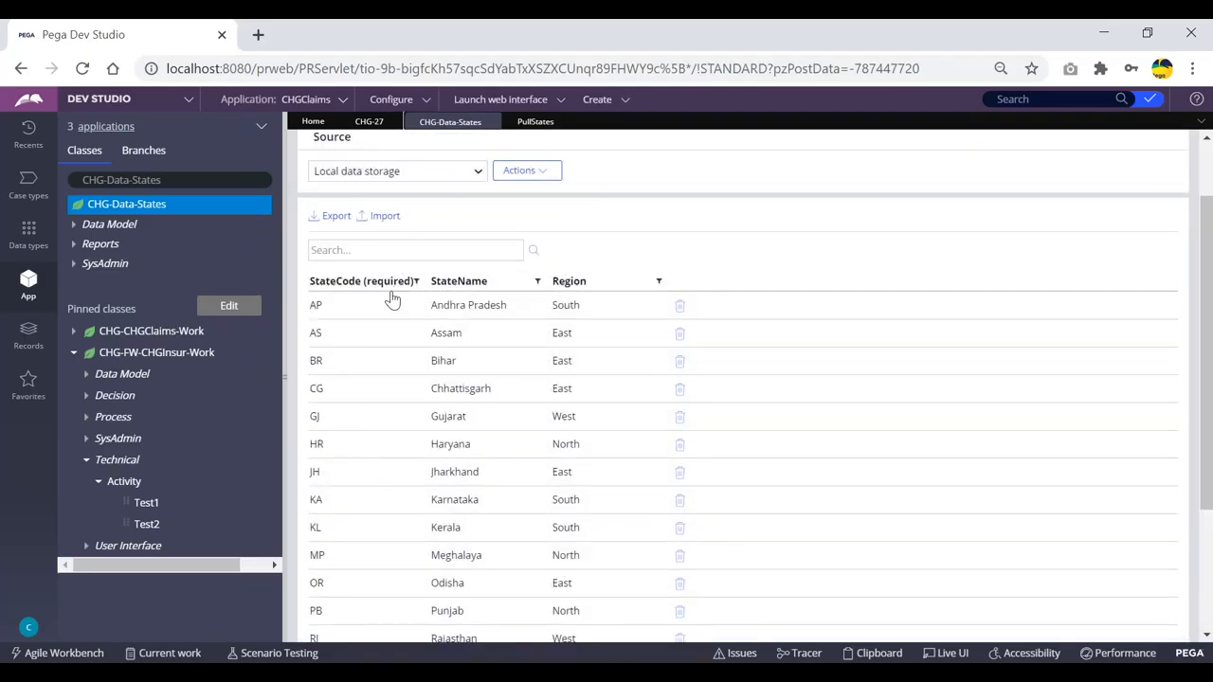
scroll(426, 426, "down", 2)
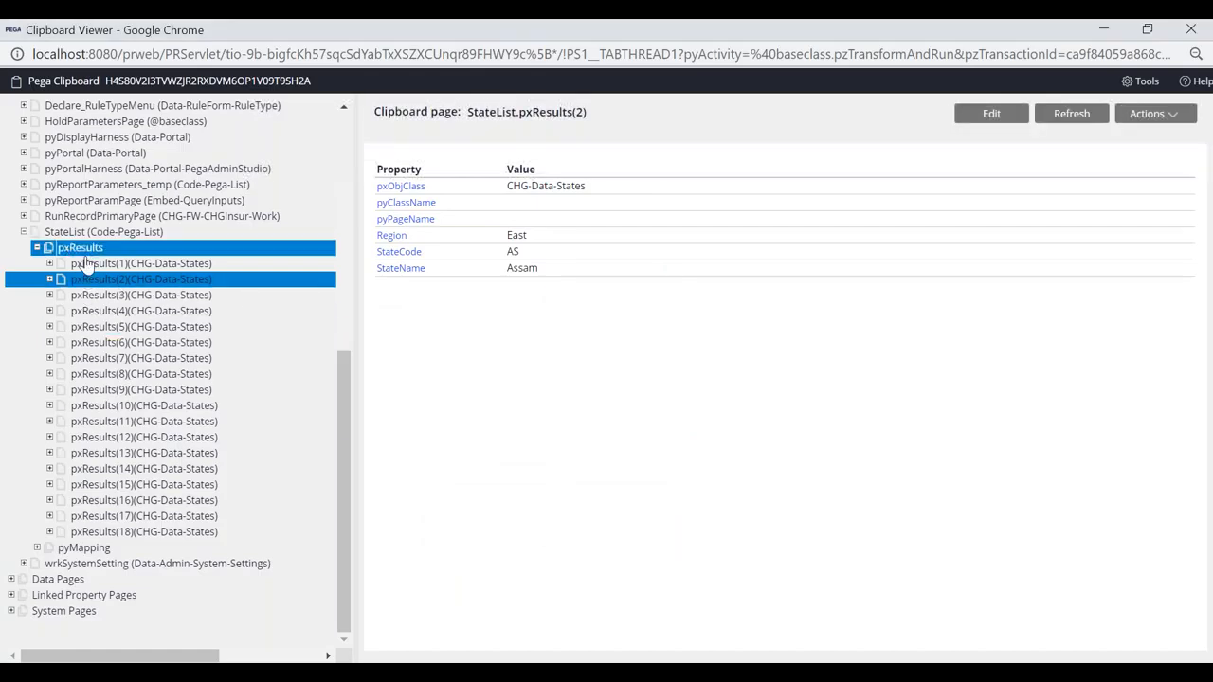
left_click(195, 266)
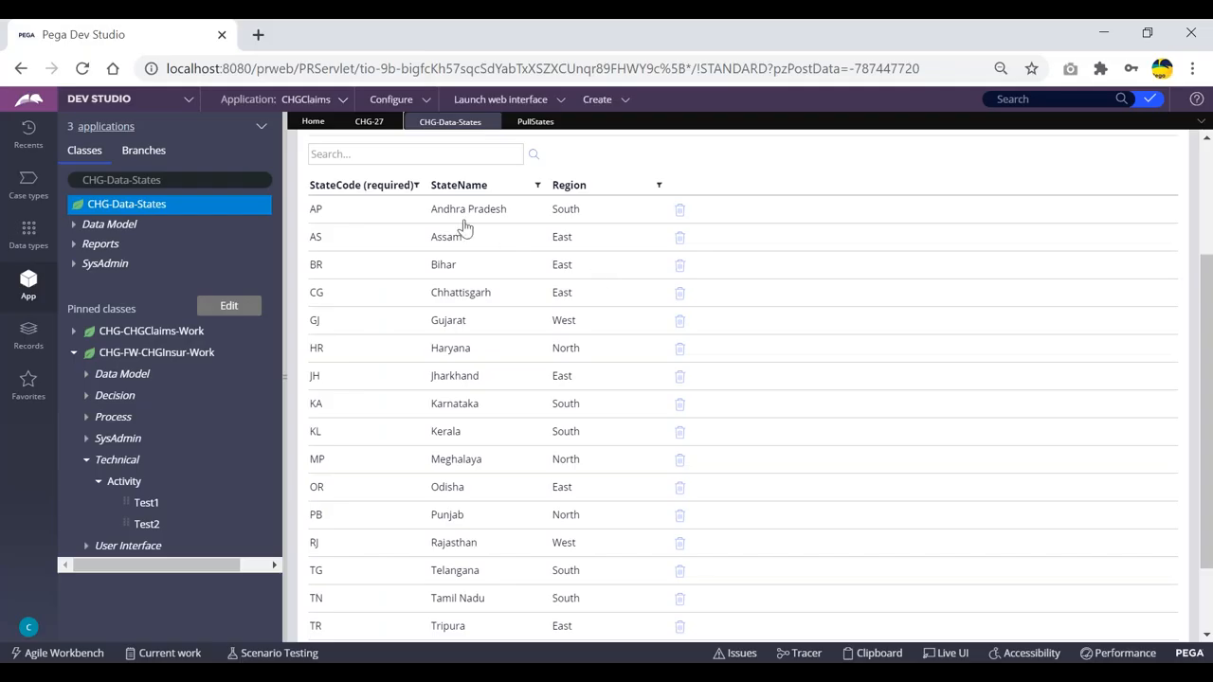
scroll(438, 231, "up", 3)
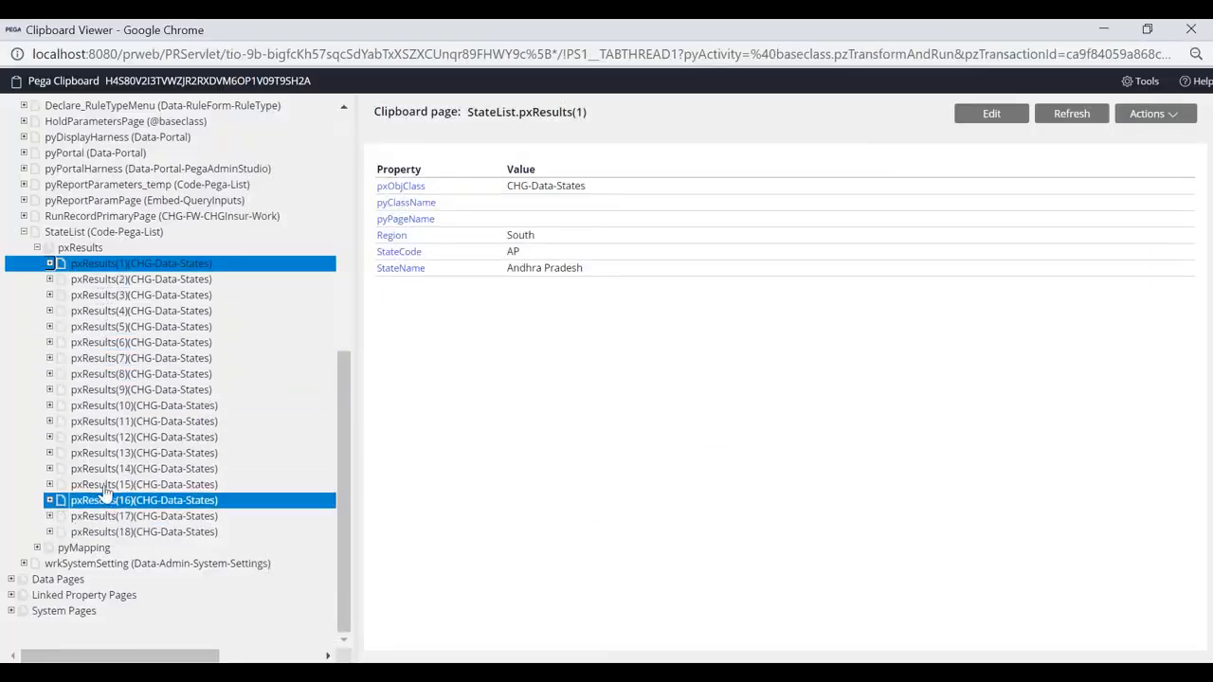
- Collapse and re-expand the pxResults list under StateList and highlight the pxObjClass property of pxResults(1)
left_click(37, 248)
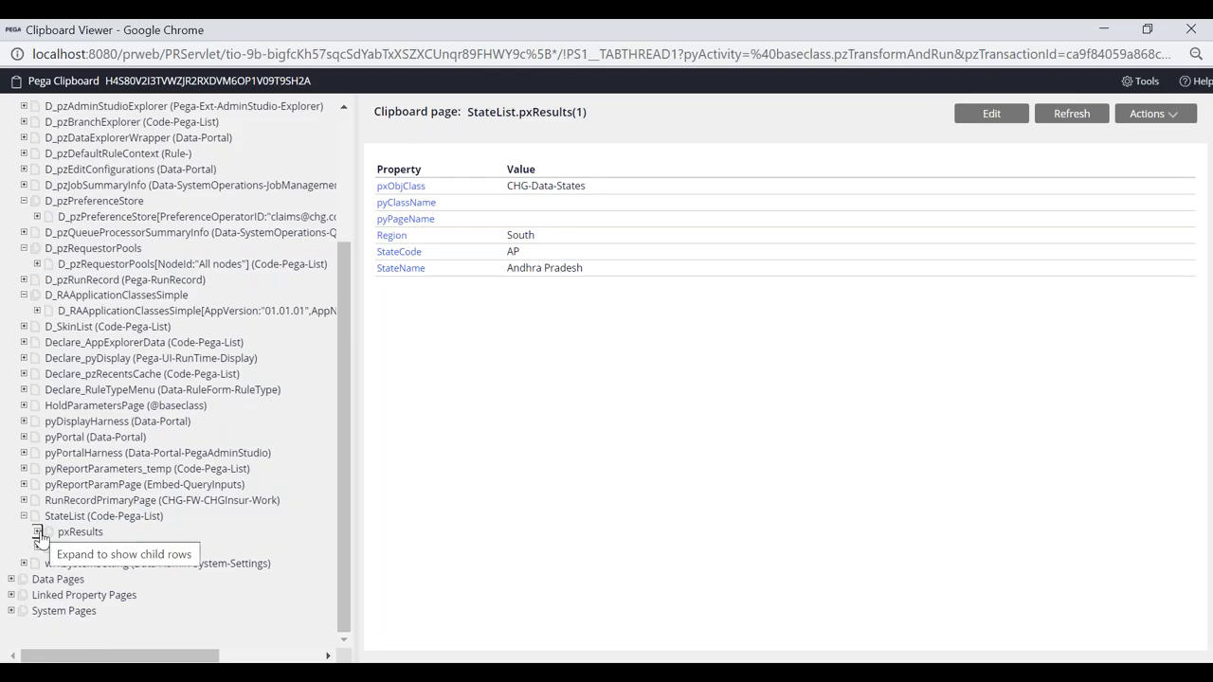
left_click(37, 532)
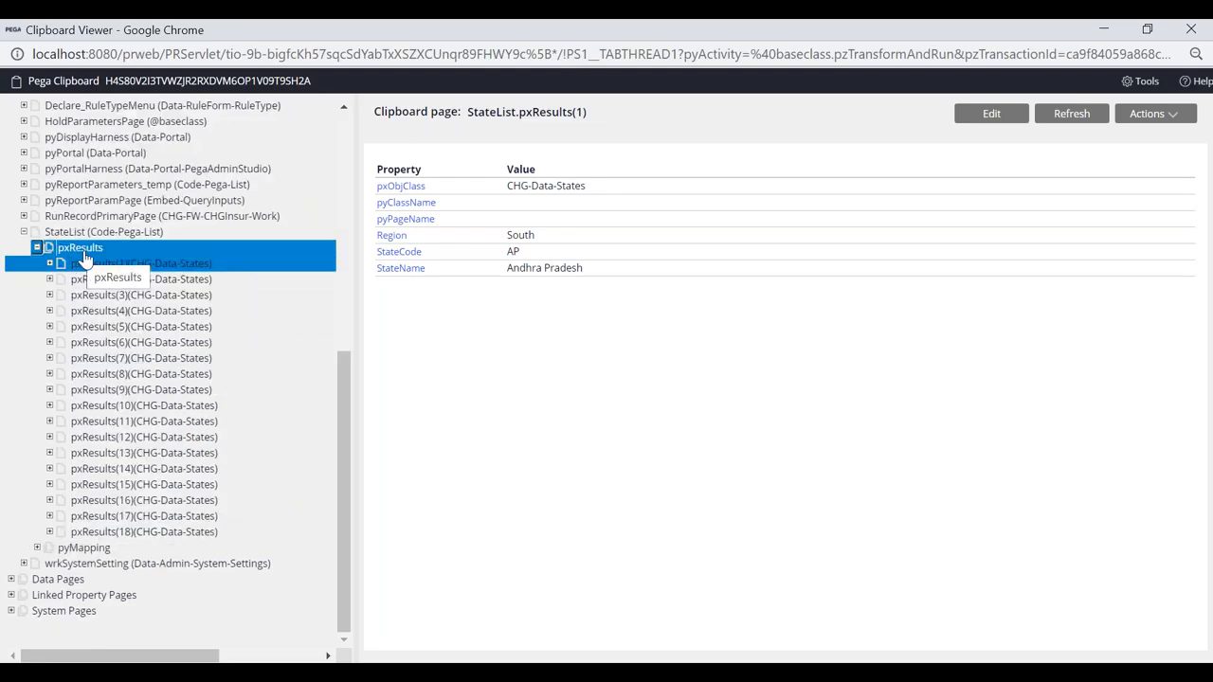
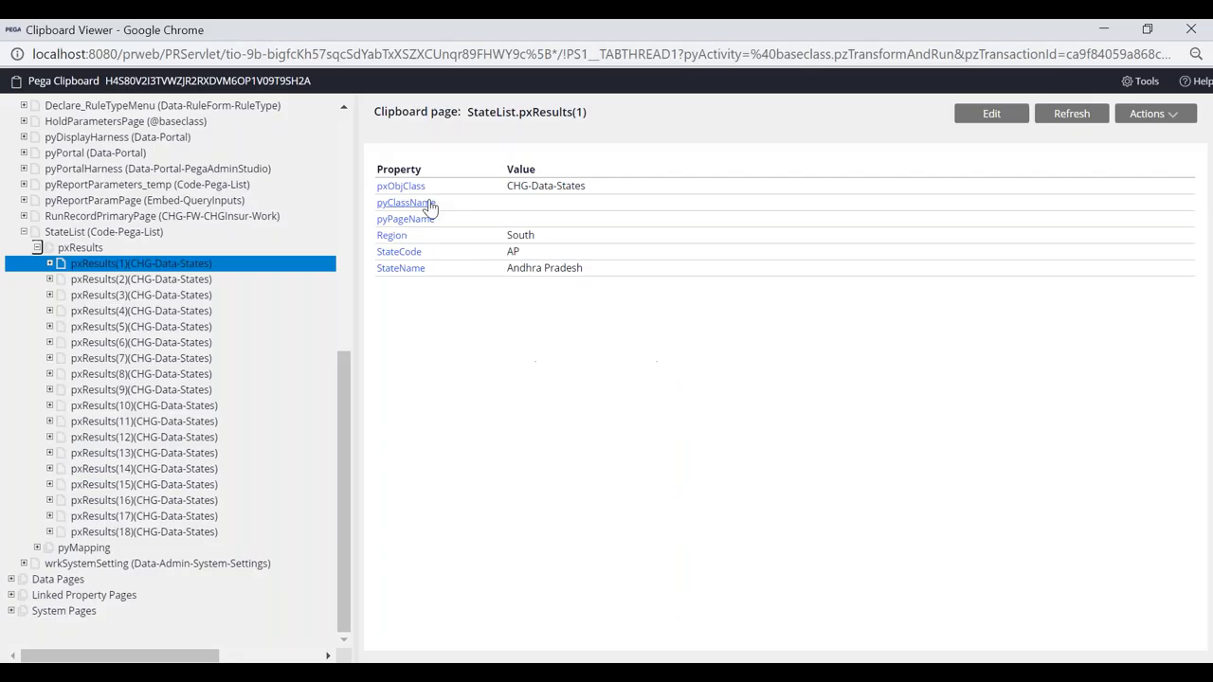
left_click_drag(431, 186, 377, 186)
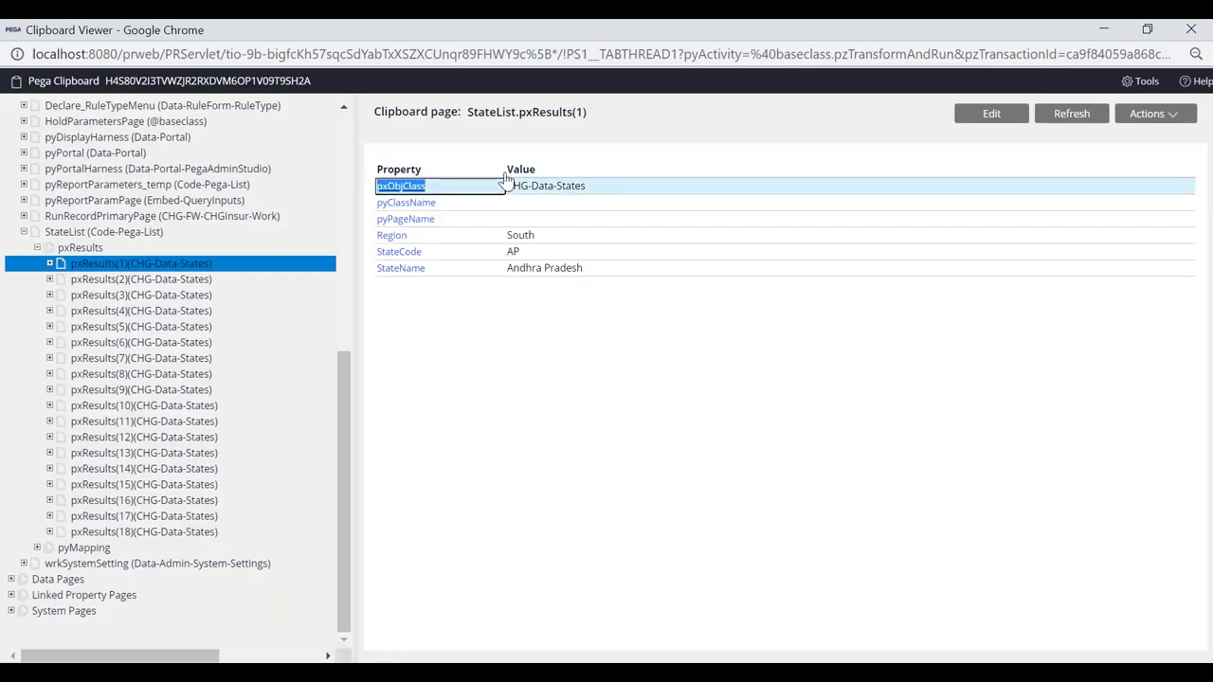
left_click(672, 154)
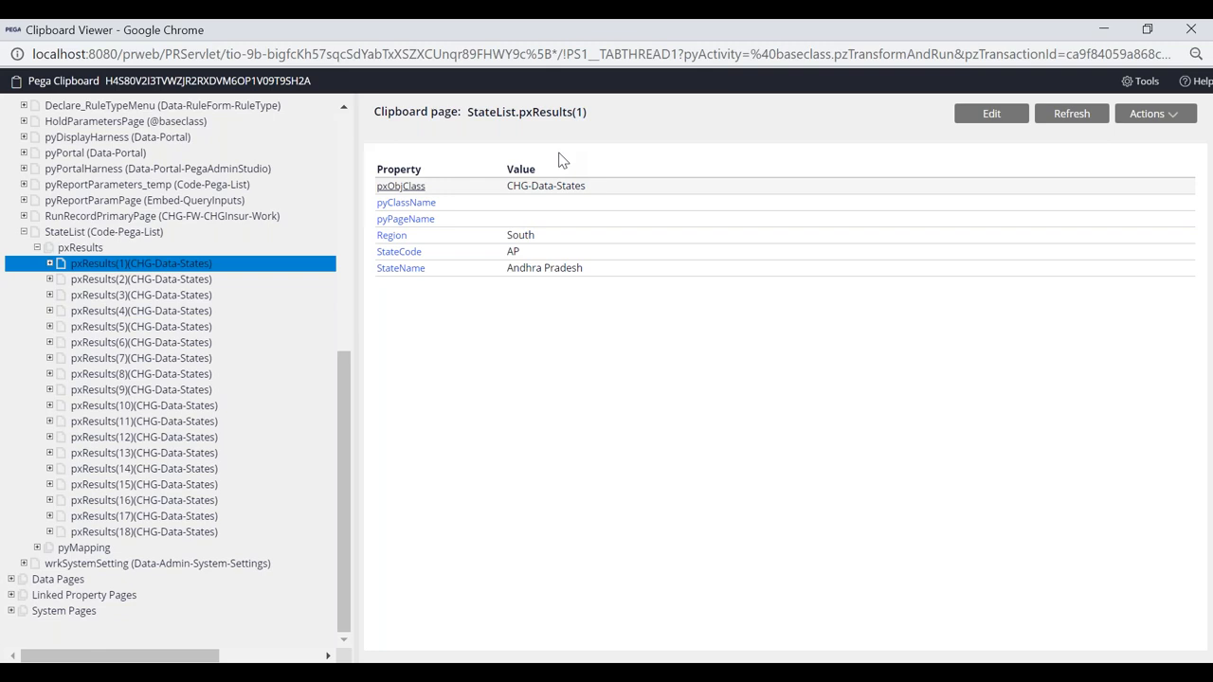
- Compare the pxObjClass value of pxResults(1) with the CHG-Data-States class name in Dev Studio's class explorer
key("alt+Tab")
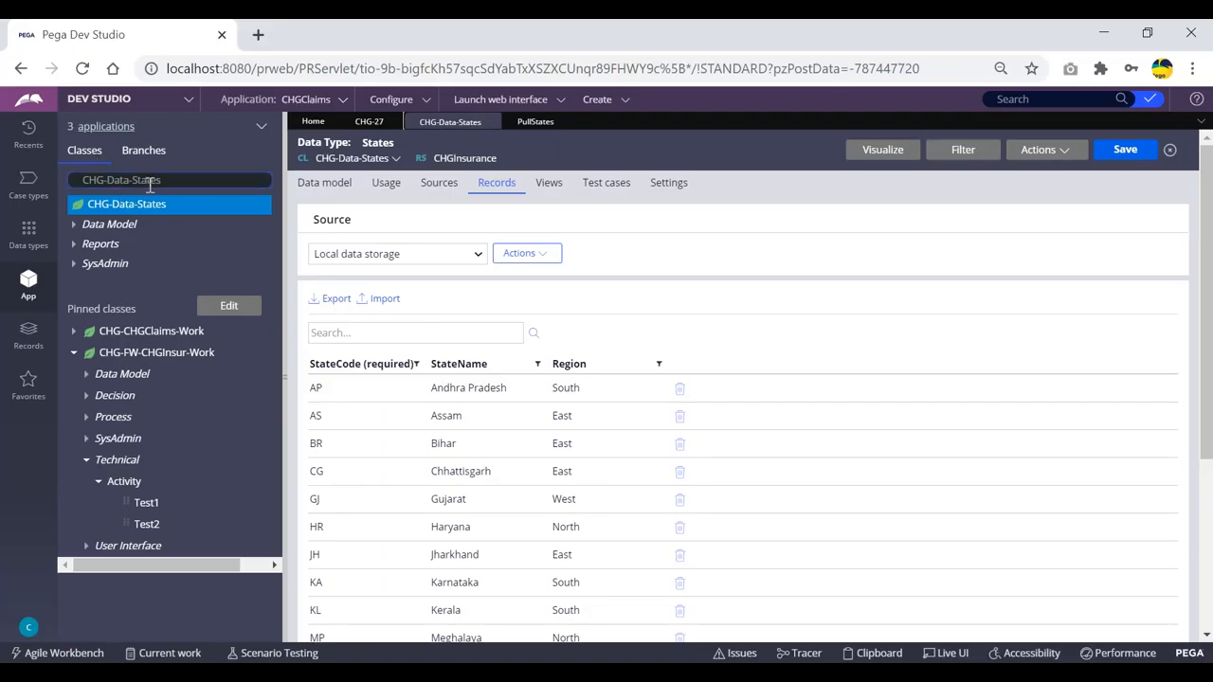
key("alt+Tab")
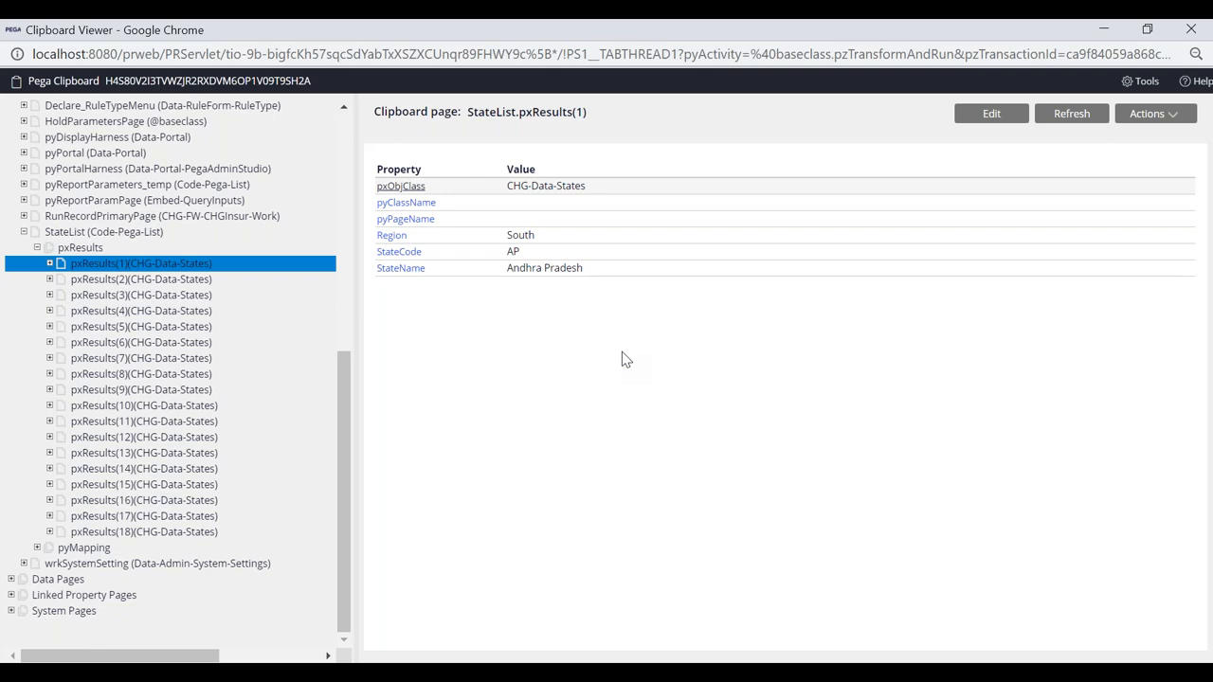
key("alt+Tab")
left_click_drag(162, 179, 75, 178)
left_click(199, 181)
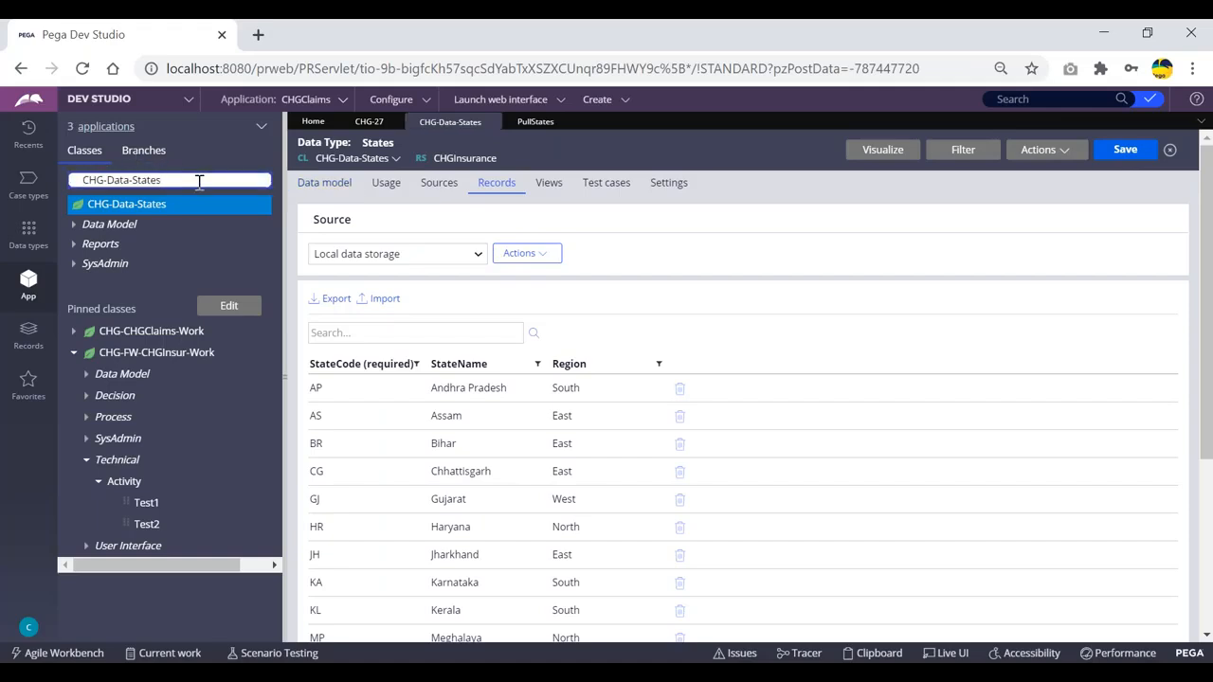
key("alt+Tab")
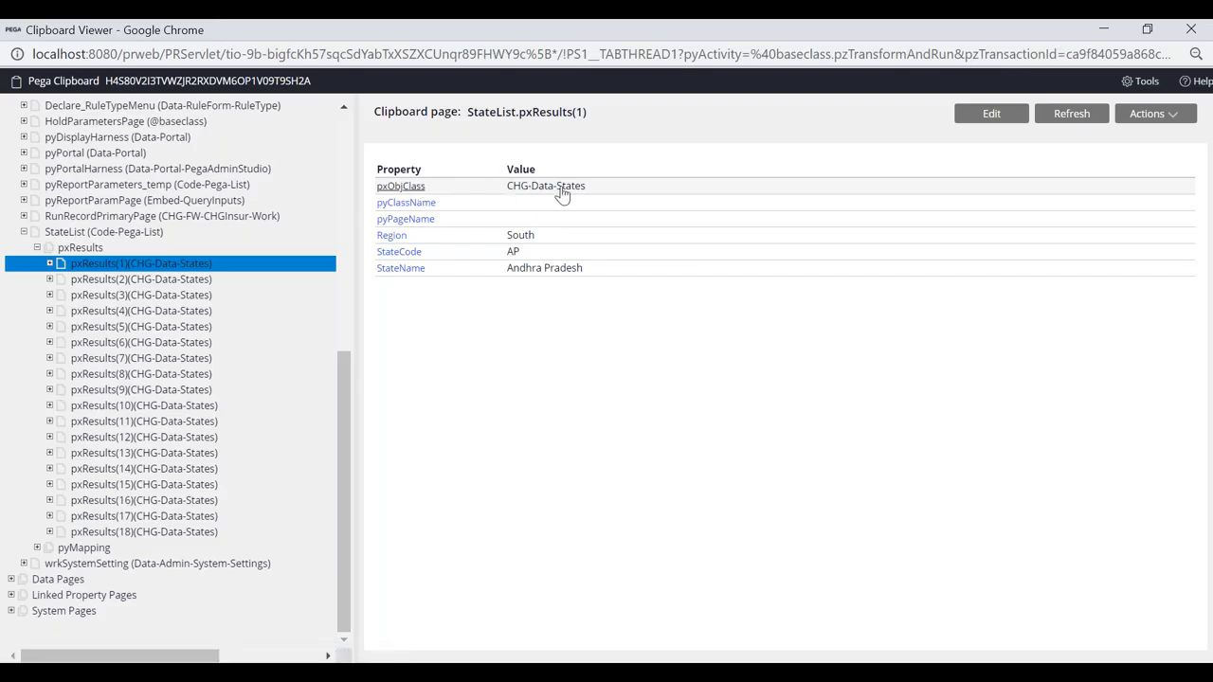
key("alt+Tab")
left_click(171, 180)
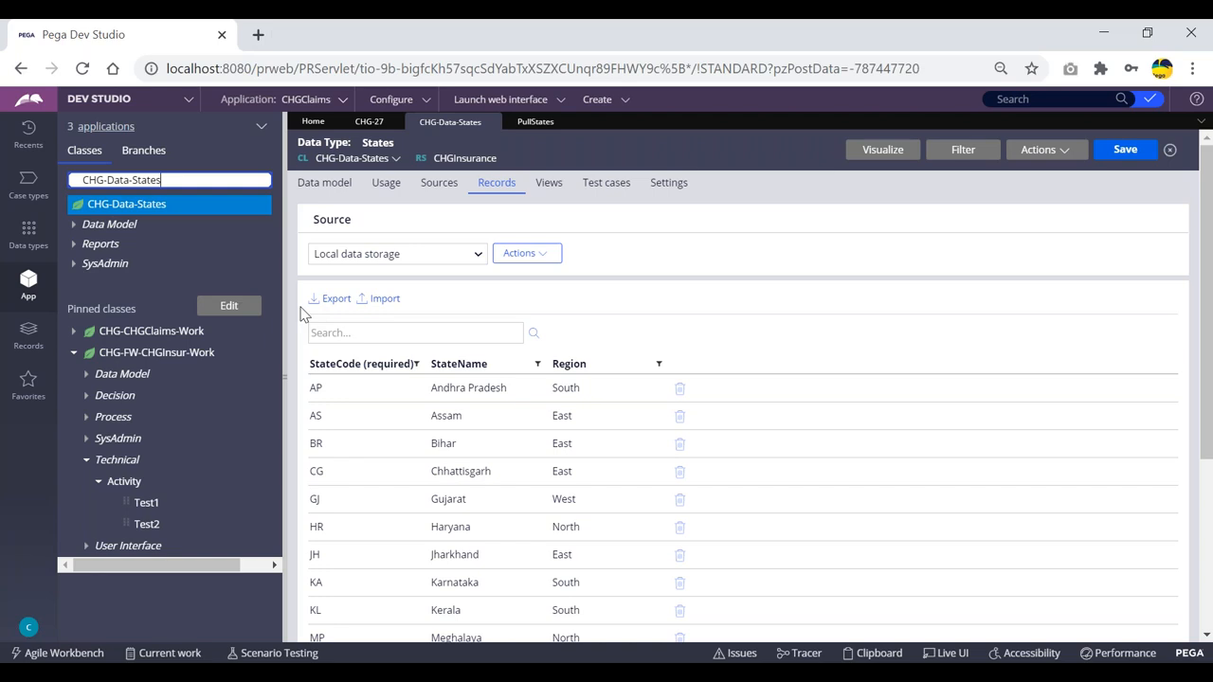
left_click(638, 141)
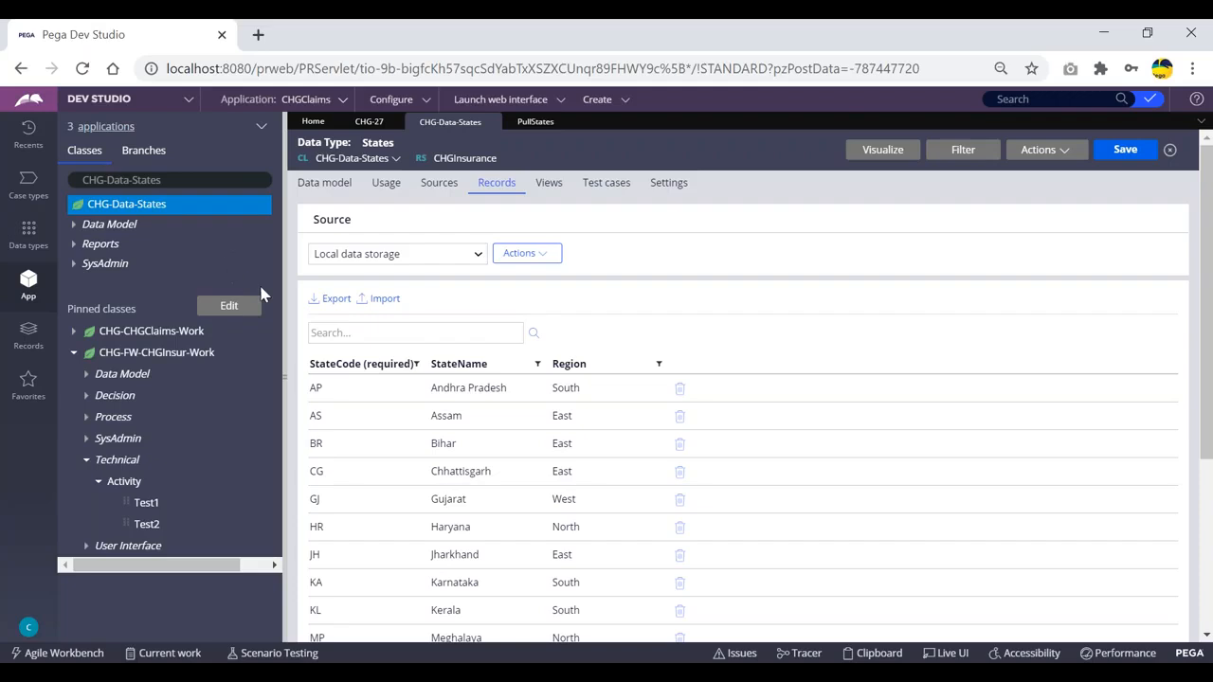
- Switch back to the clipboard and view the pxResults list node and its pxResults(1) and pxResults(2) pages
left_click(1103, 32)
left_click(111, 280)
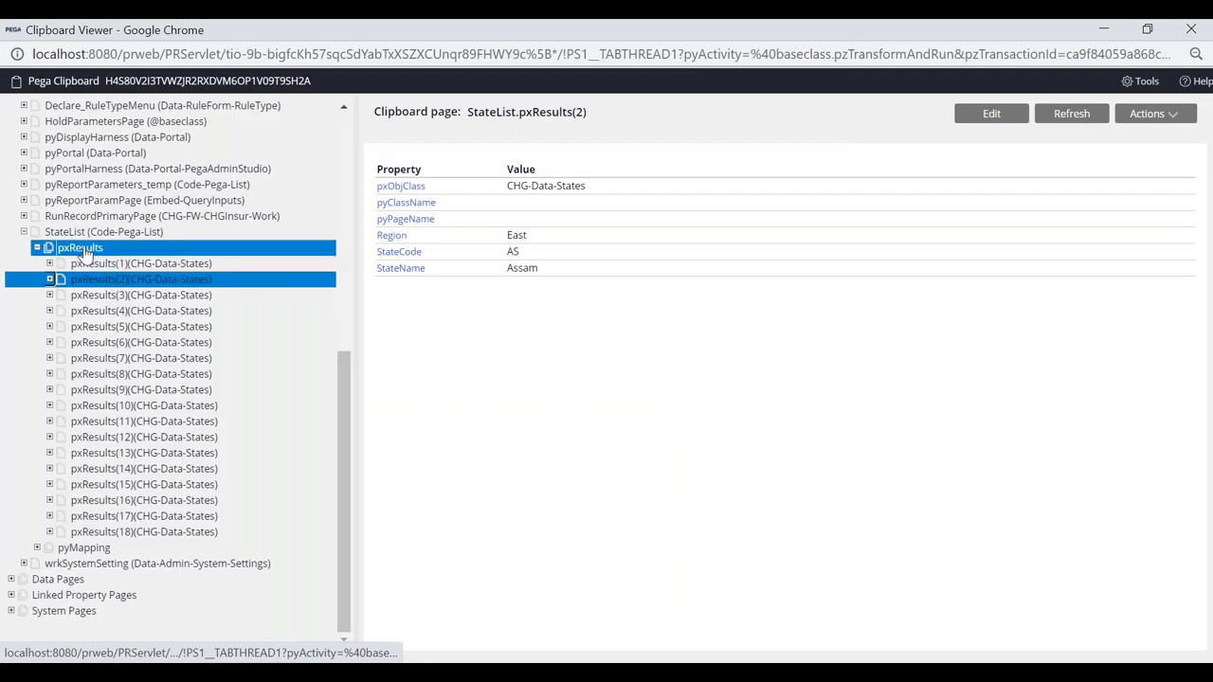
left_click(81, 251)
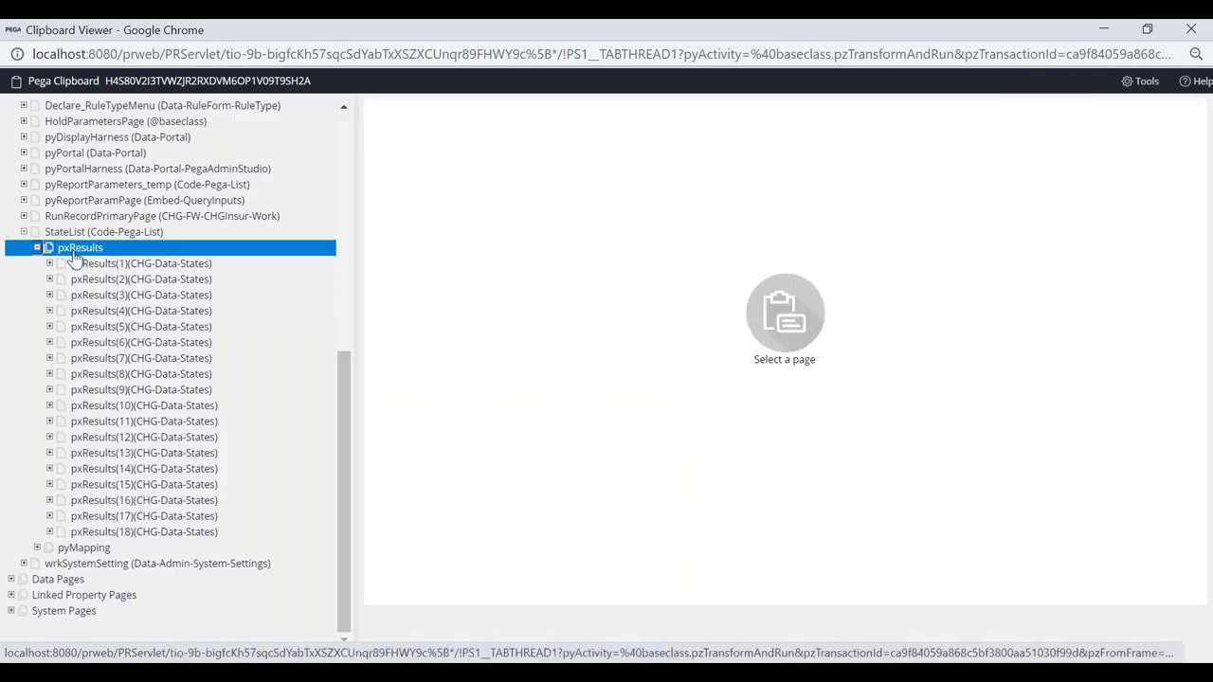
left_click(85, 264)
left_click(95, 280)
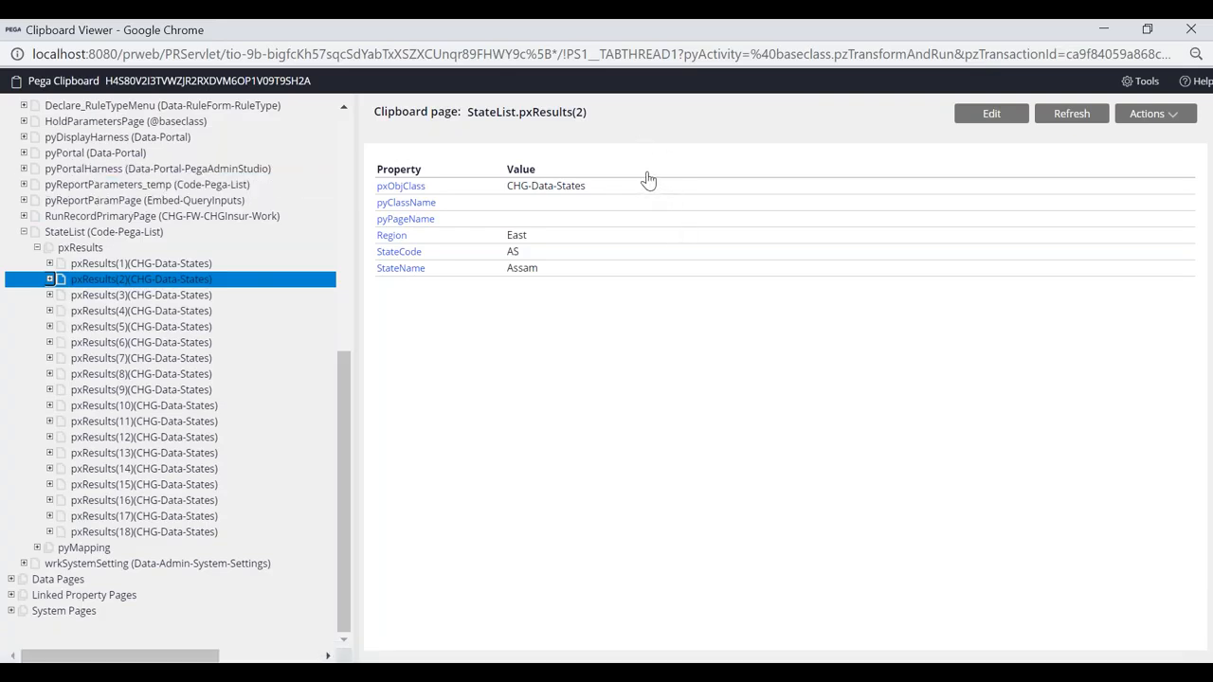
- Review the Obj-Browse method parameters of the PullStates activity in Dev Studio and return to the clipboard
key("alt+Tab")
left_click(536, 121)
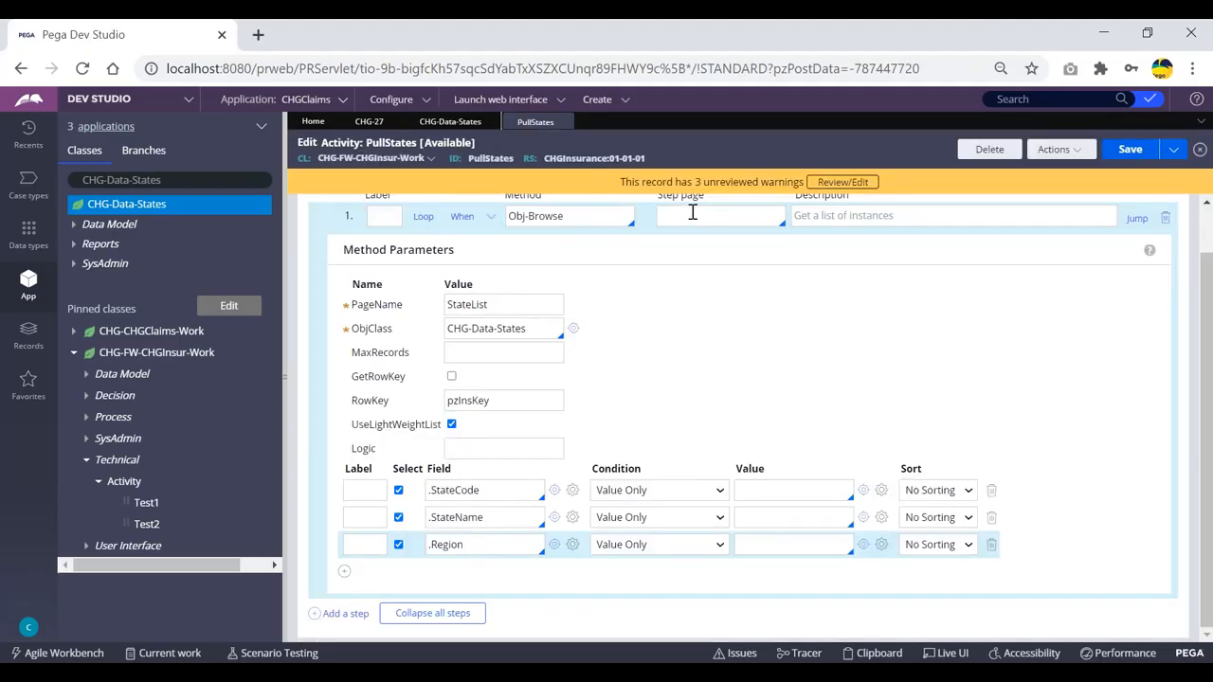
key("alt+Tab")
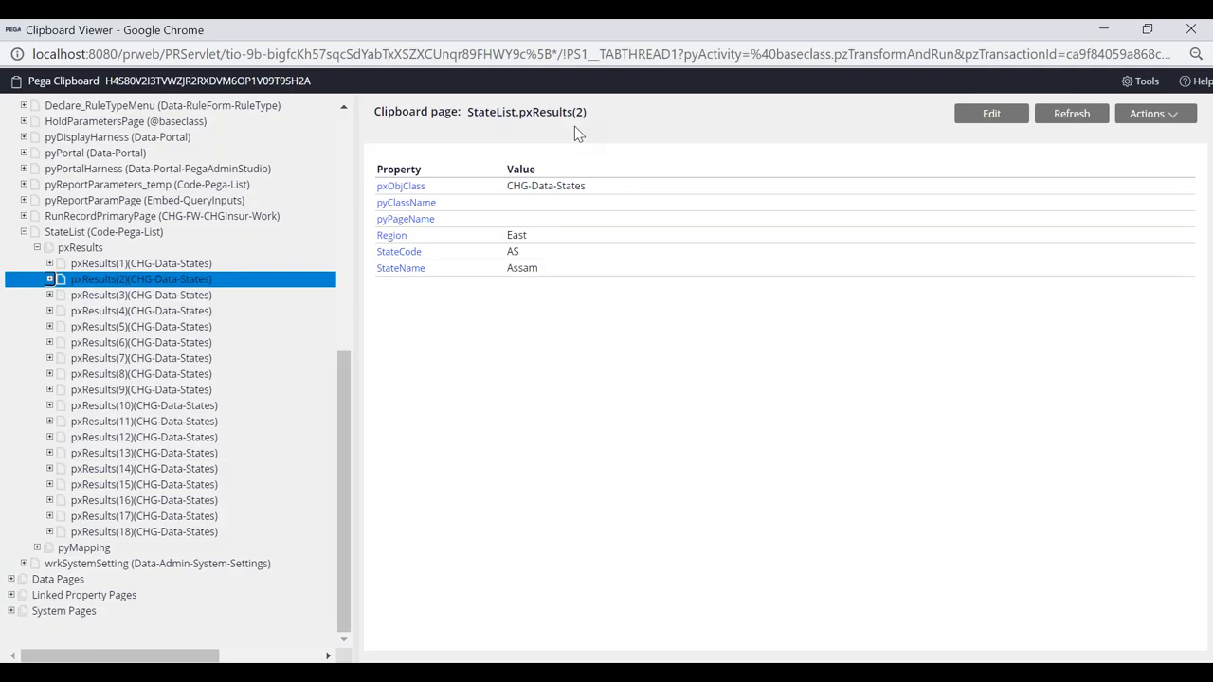
- Examine the pxResults list node and the Region, StateCode and StateName properties of pxResults(1) and pxResults(2)
left_click(91, 265)
left_click(74, 250)
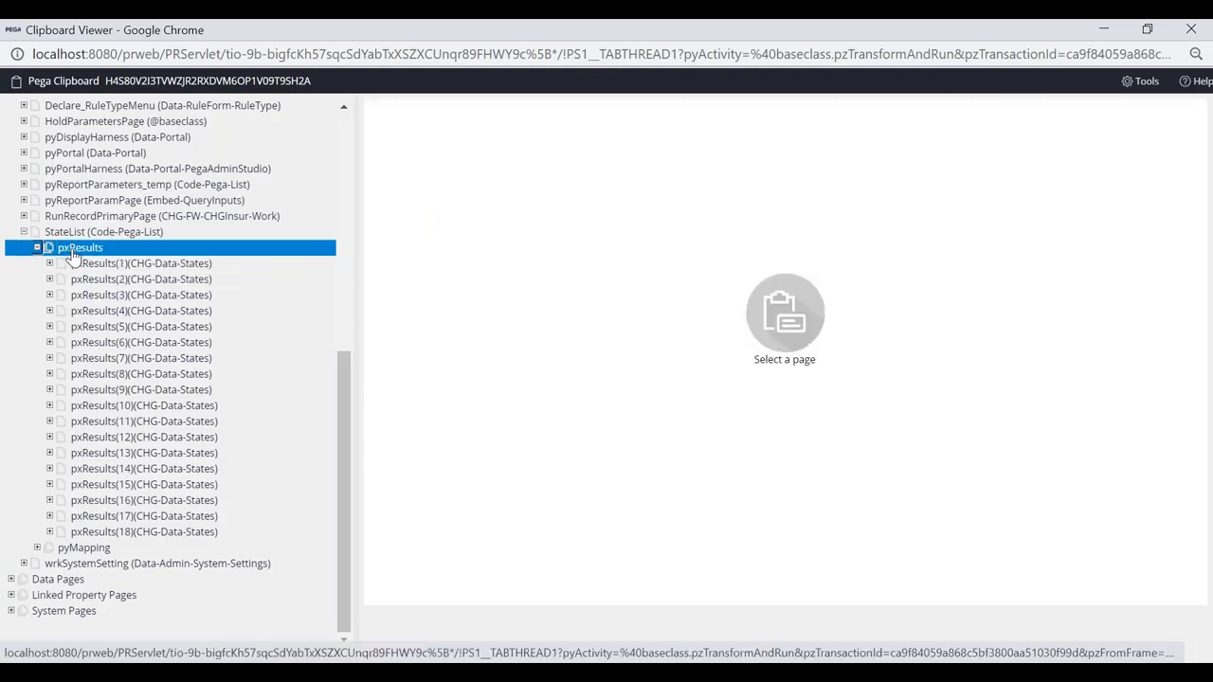
left_click(96, 267)
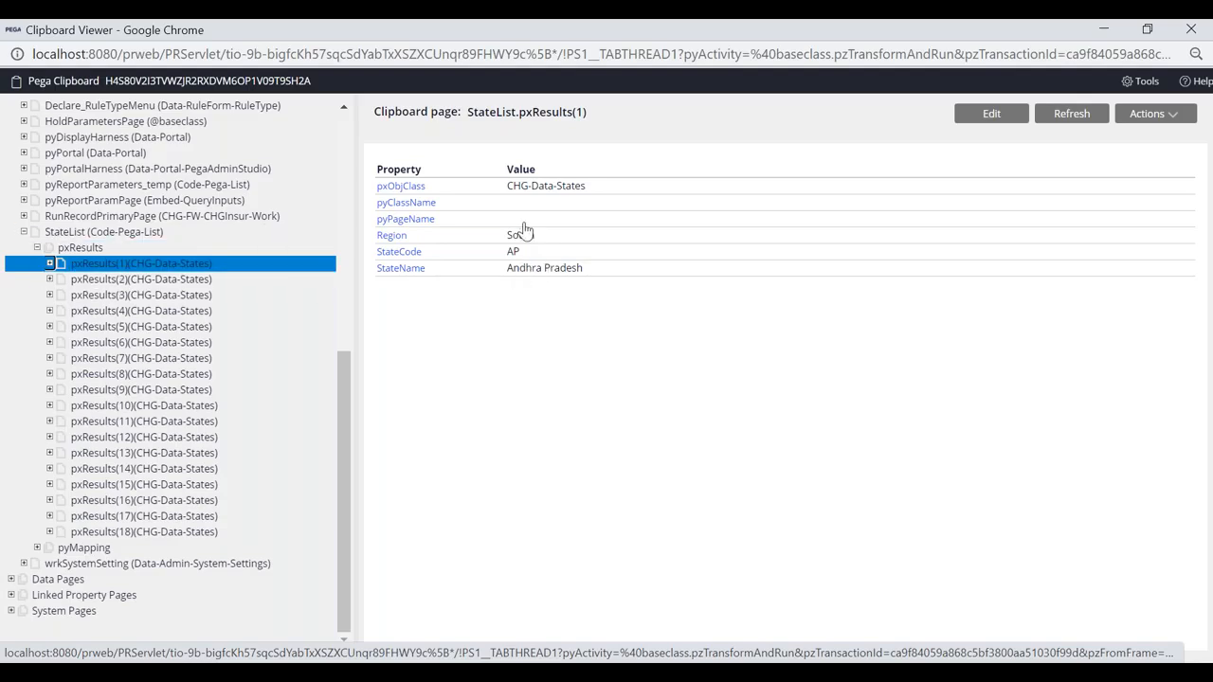
left_click(106, 282)
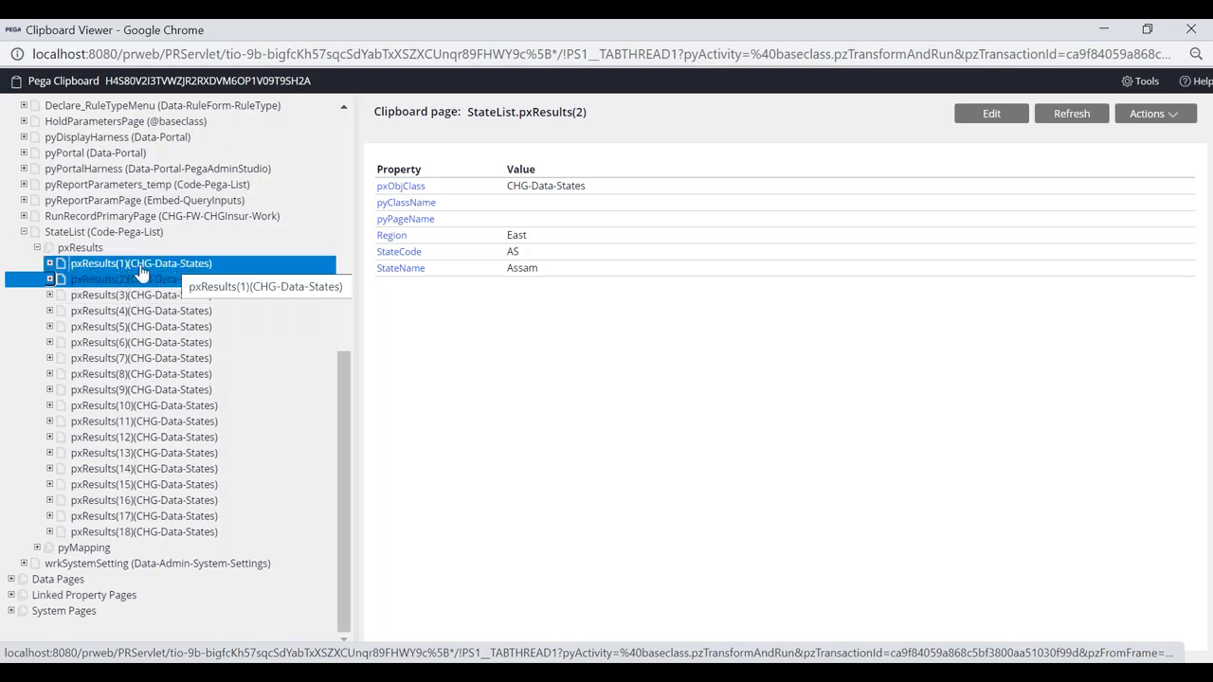
- Highlight the StateName value of pxResults(1) in the clipboard and bring up the CHG-Data-States records in Dev Studio
left_click(81, 270)
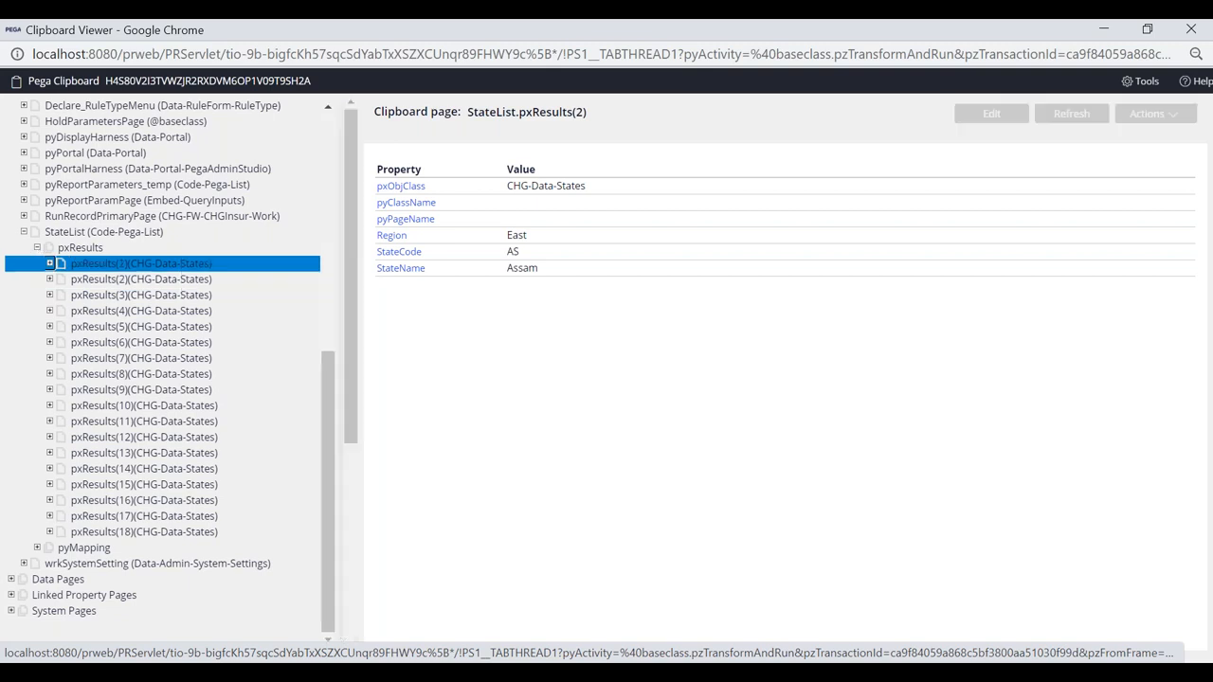
left_click_drag(583, 273, 510, 274)
left_click(510, 274)
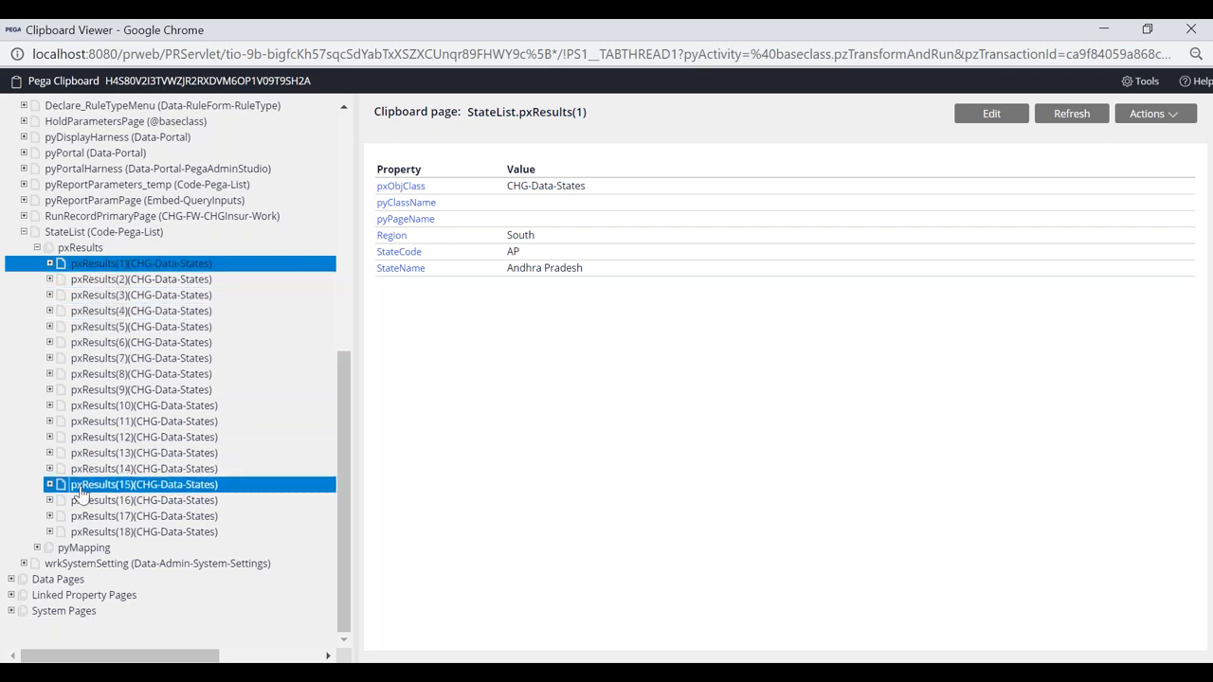
left_click(62, 249)
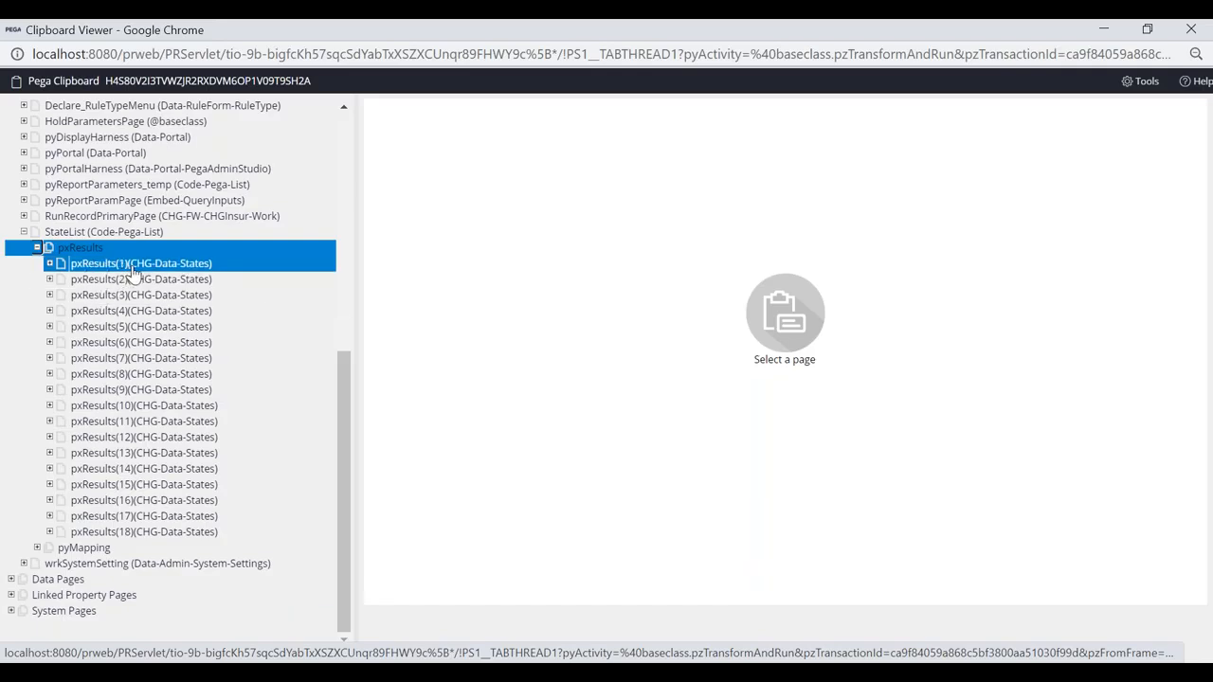
key("alt+Tab")
left_click(450, 122)
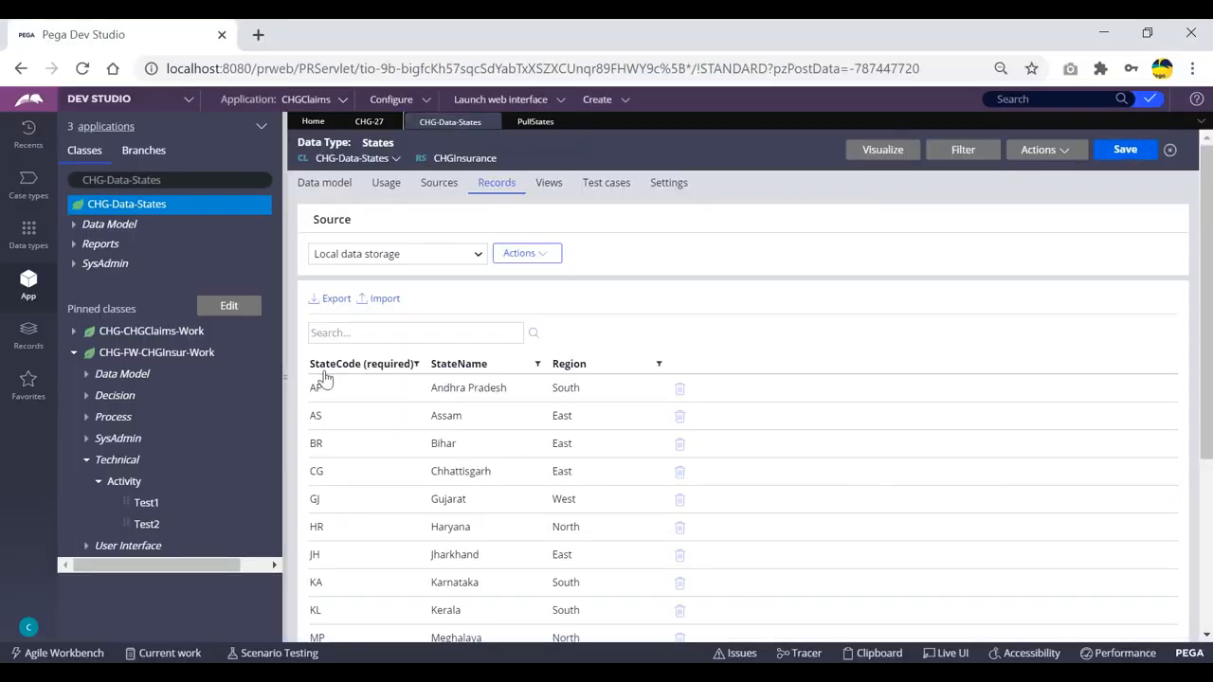
- Switch from the CHG-Data-States records to the clipboard and view the StateList.pxResults(1) page
left_click(487, 333)
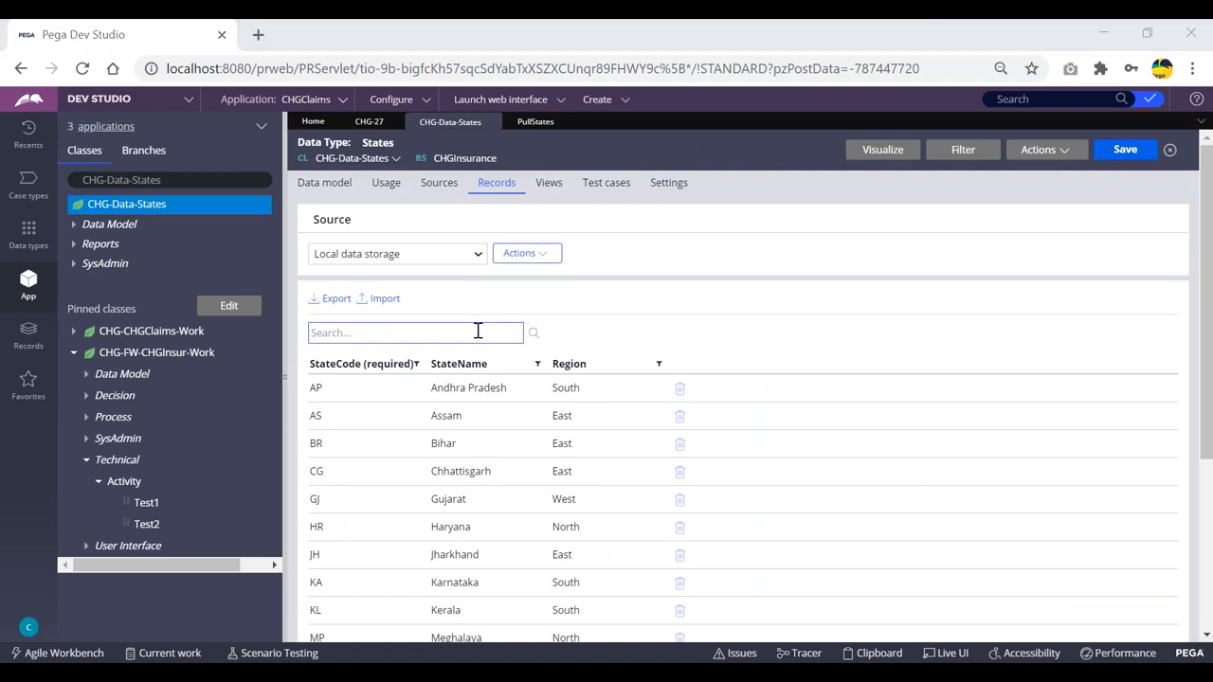
key("alt+Tab")
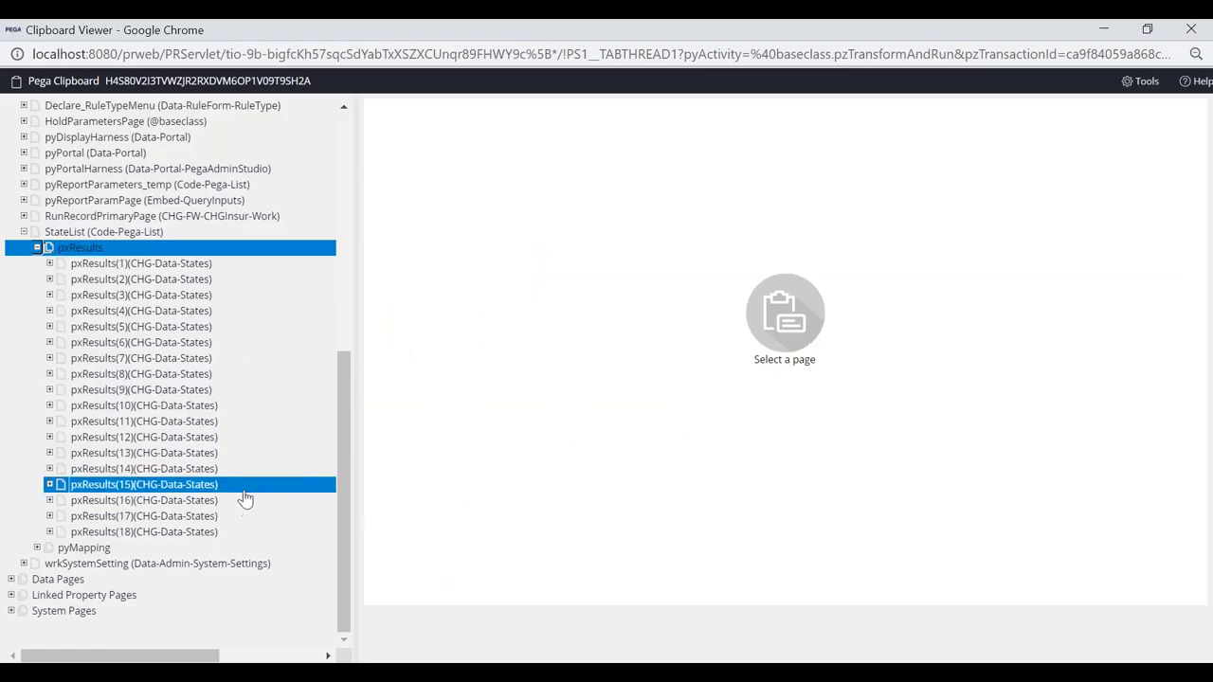
left_click(95, 264)
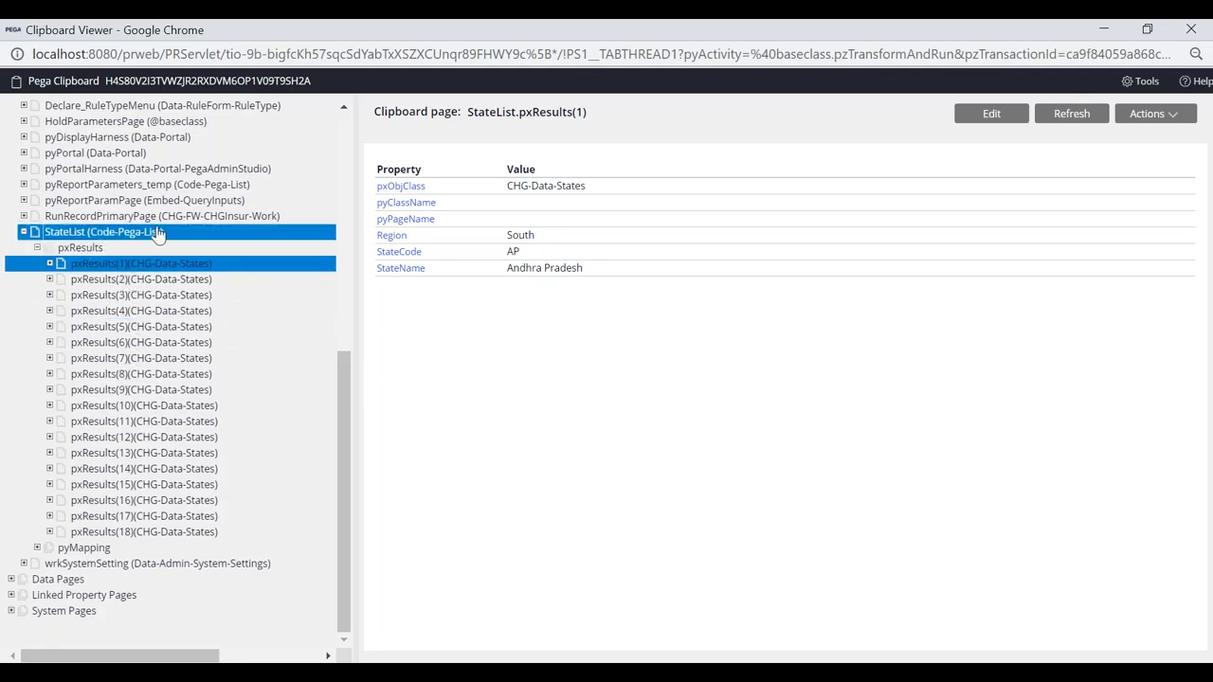
left_click(107, 262)
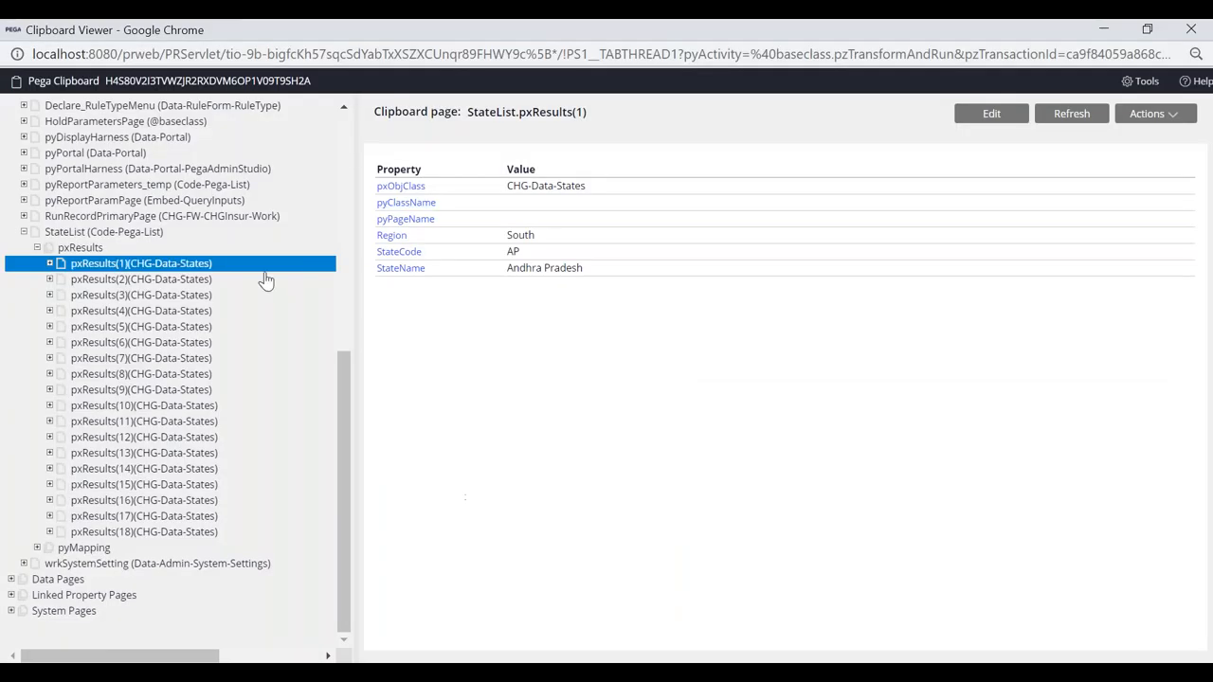
left_click(66, 250)
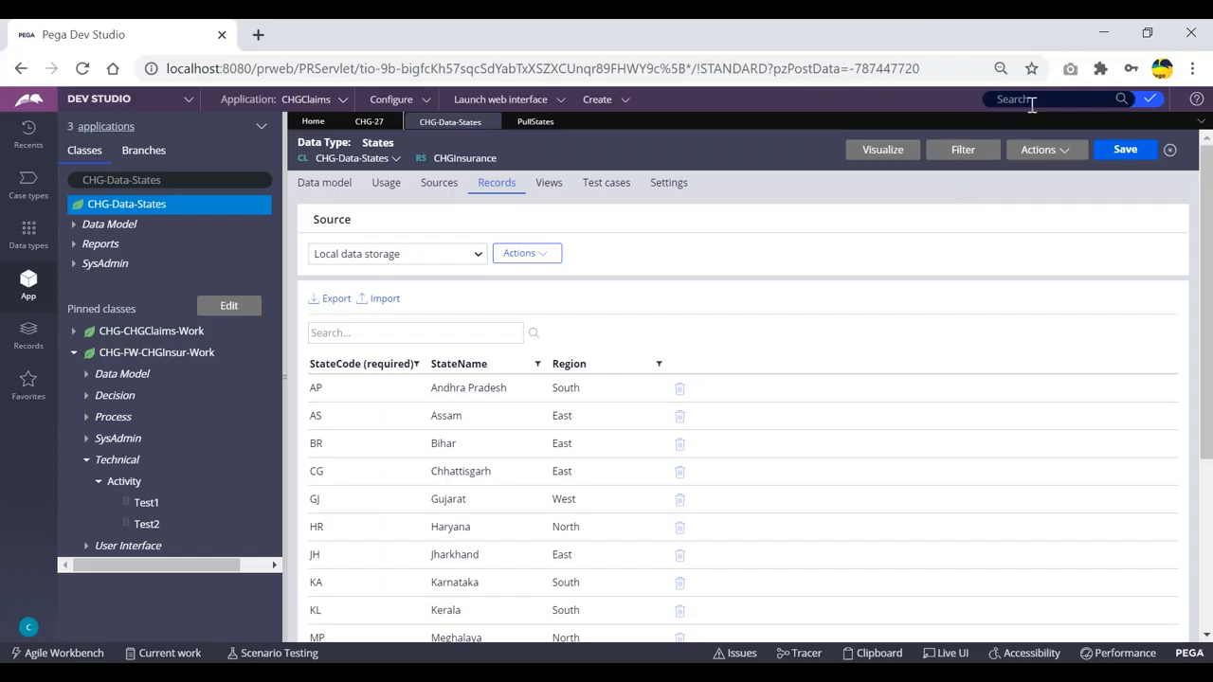
- Search Dev Studio for "pxresults" and expand the details of the pxResults property that applies to Code-Pega-List
left_click(1032, 100)
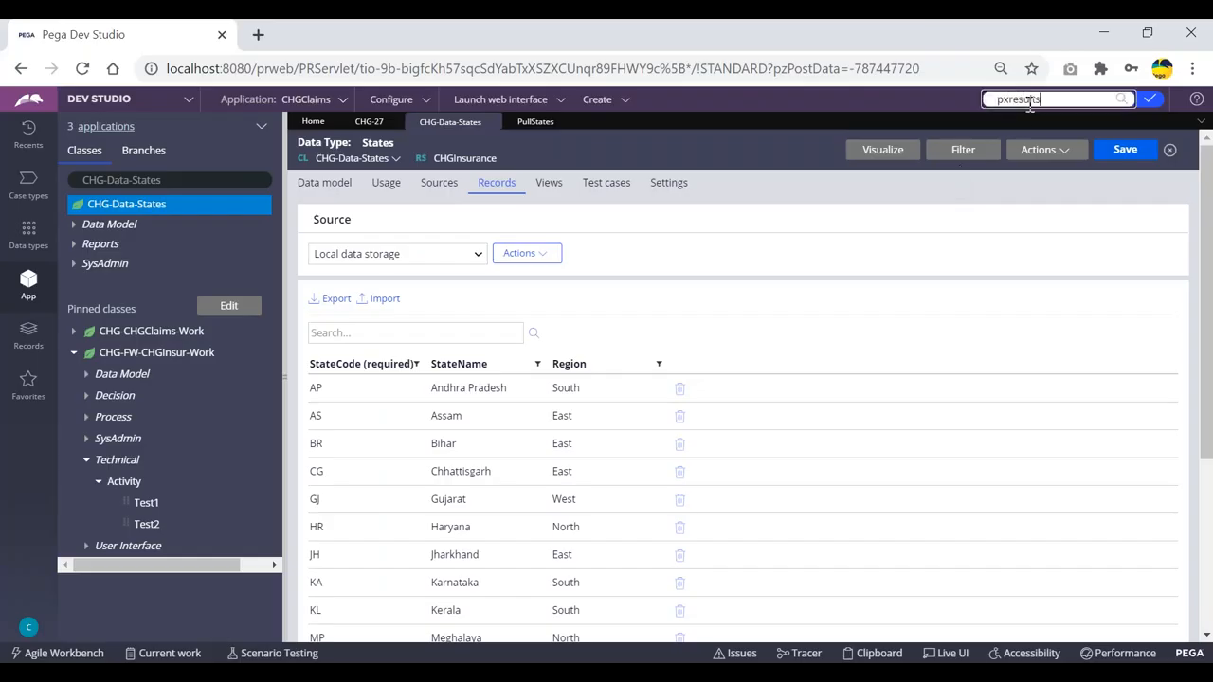
key("Return")
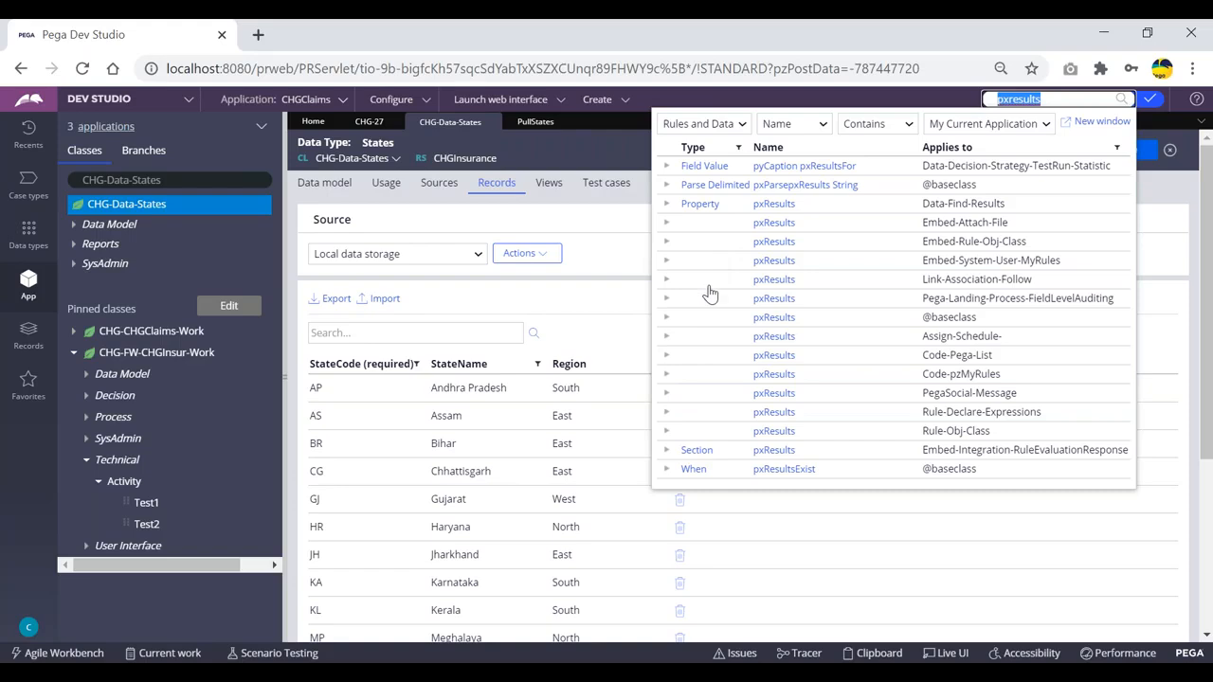
double_click(788, 356)
left_click(811, 358)
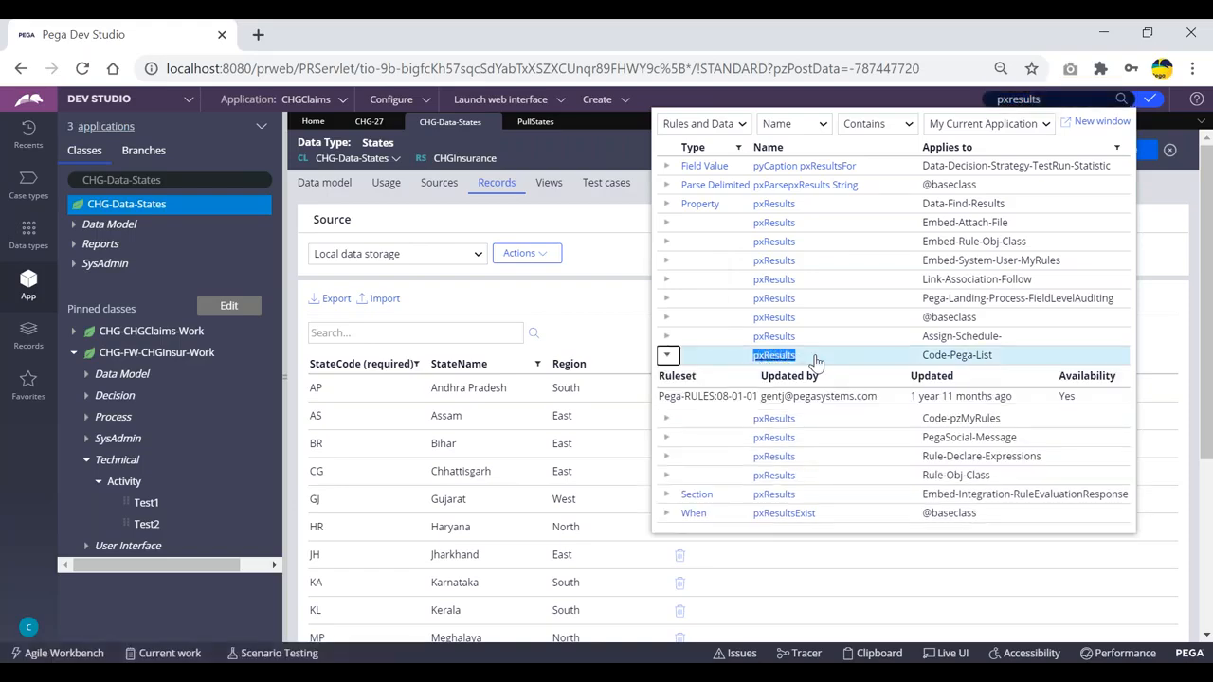
left_click(668, 355)
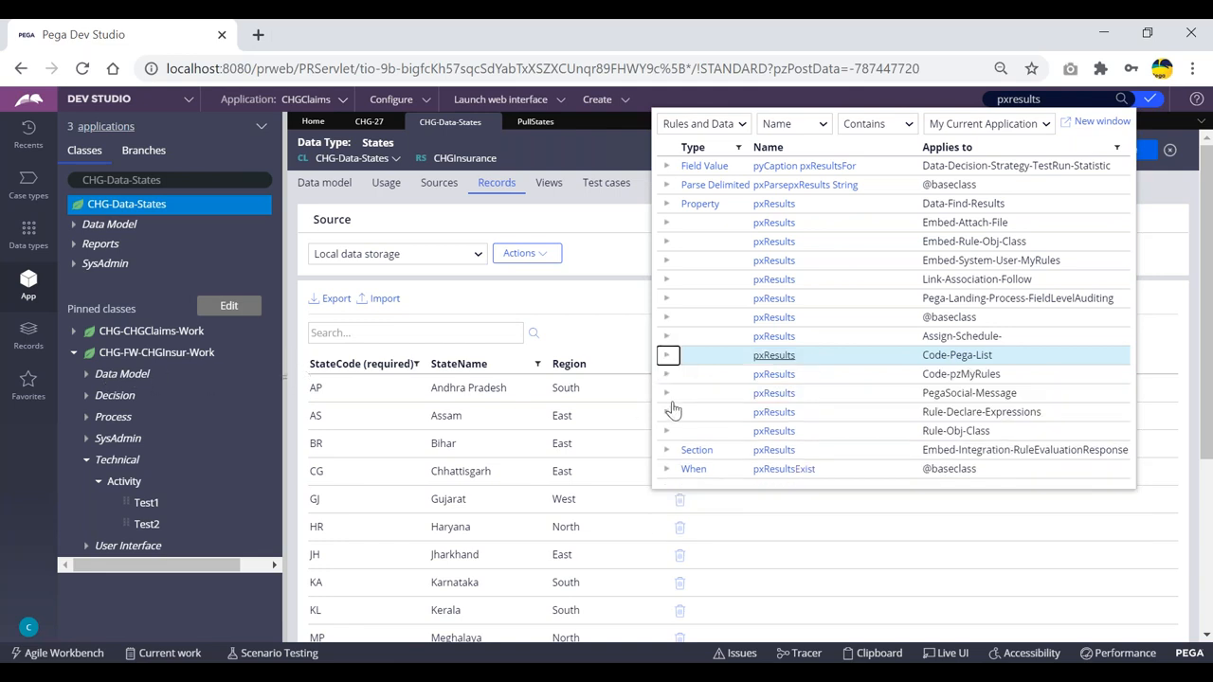
left_click_drag(803, 363, 754, 356)
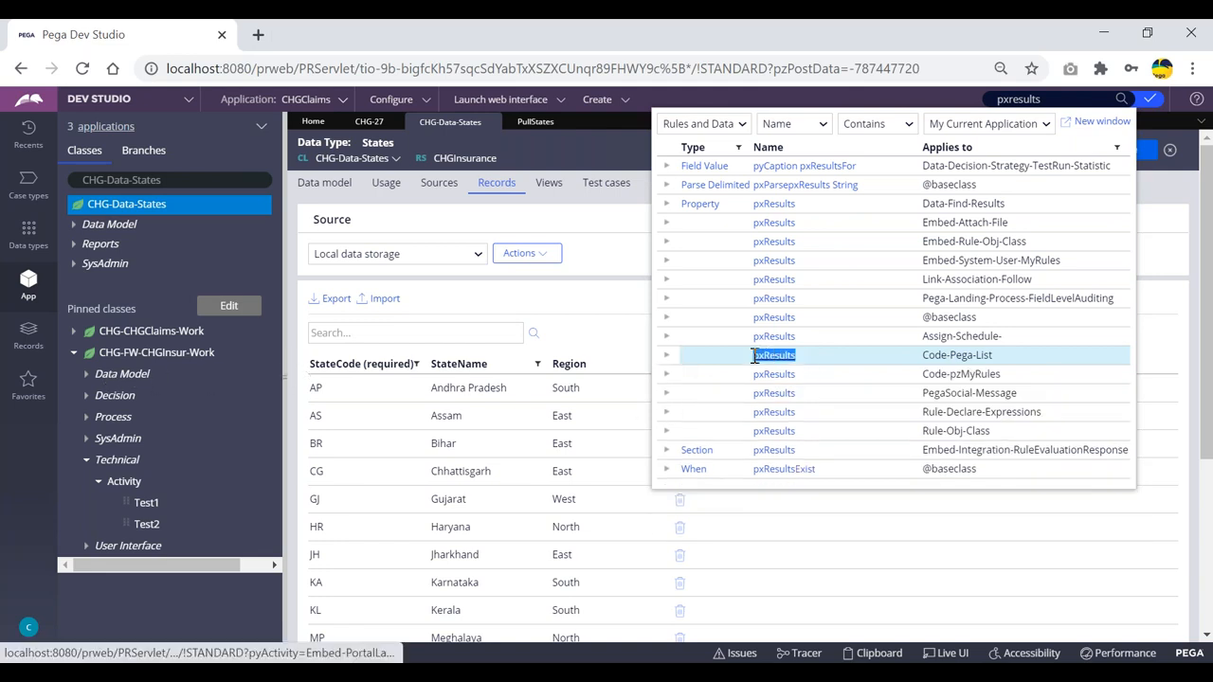
left_click(667, 354)
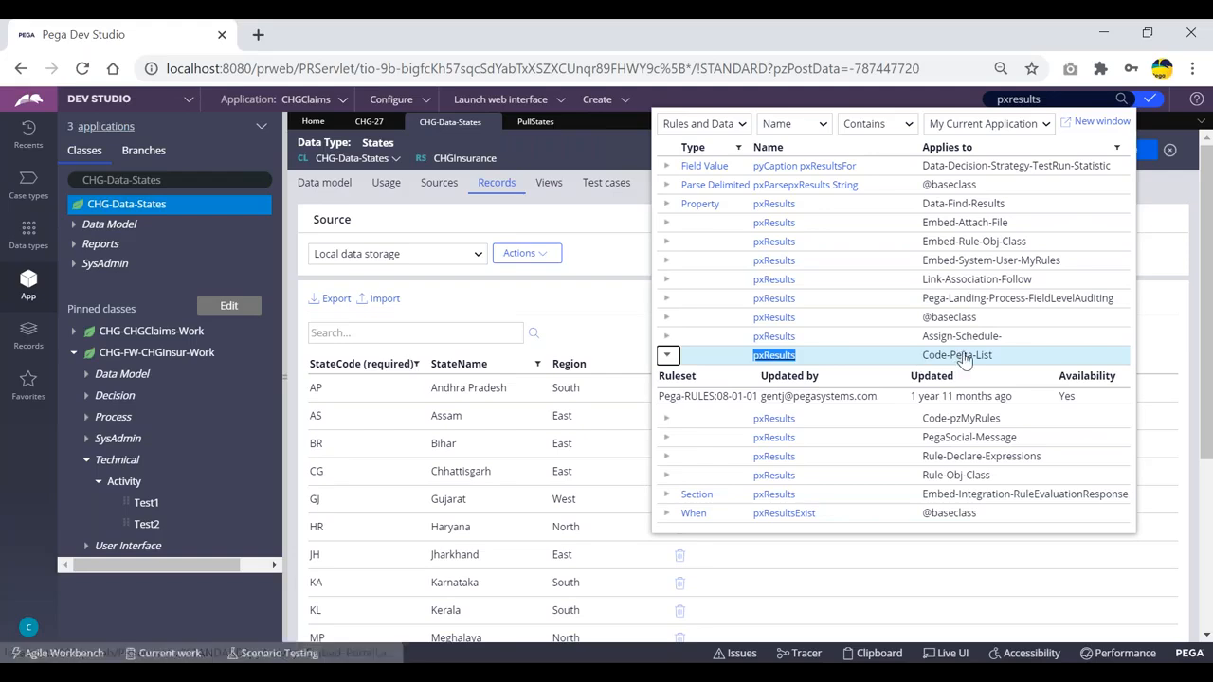
- Return to the clipboard, trace the StateList, pxResults and pxResults(1) hierarchy, and view the pxResults(2) page
key("alt+Tab")
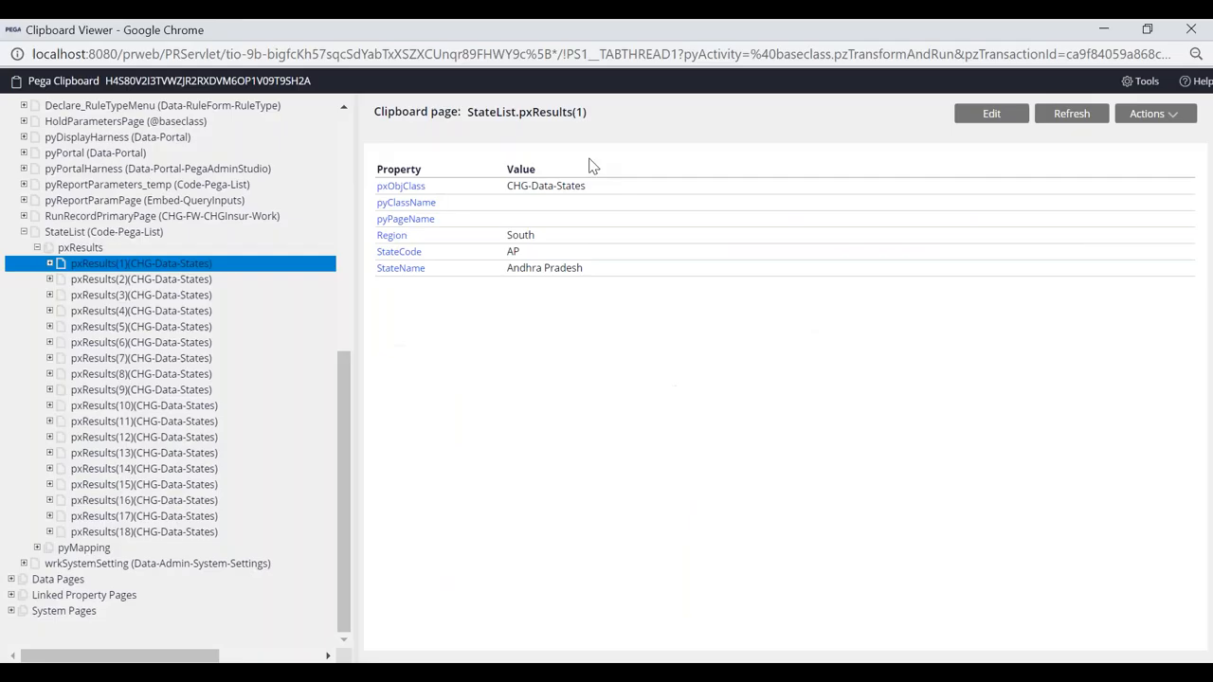
left_click(80, 250)
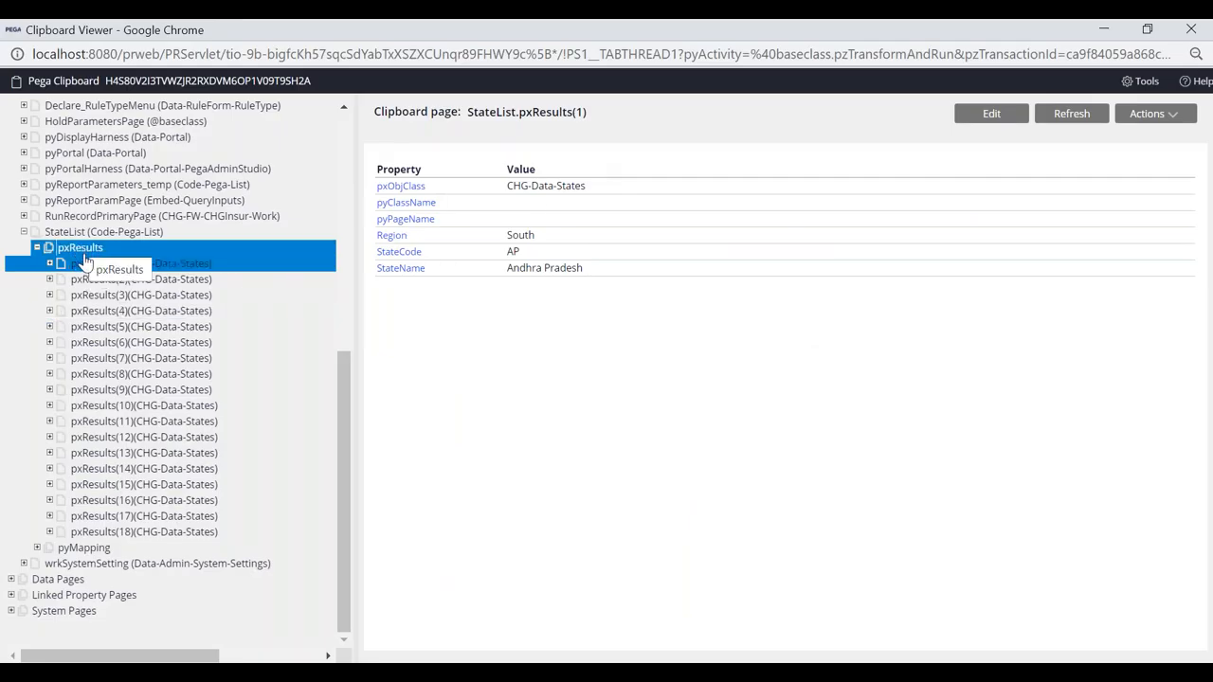
left_click(87, 263)
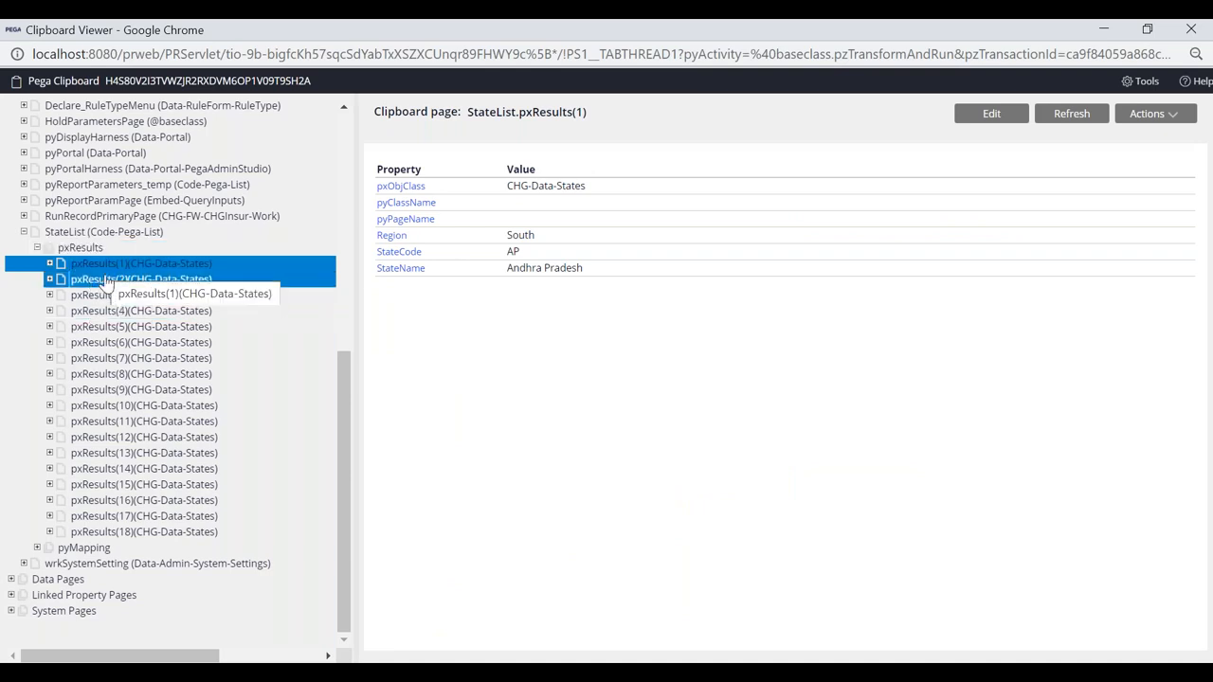
left_click(78, 249)
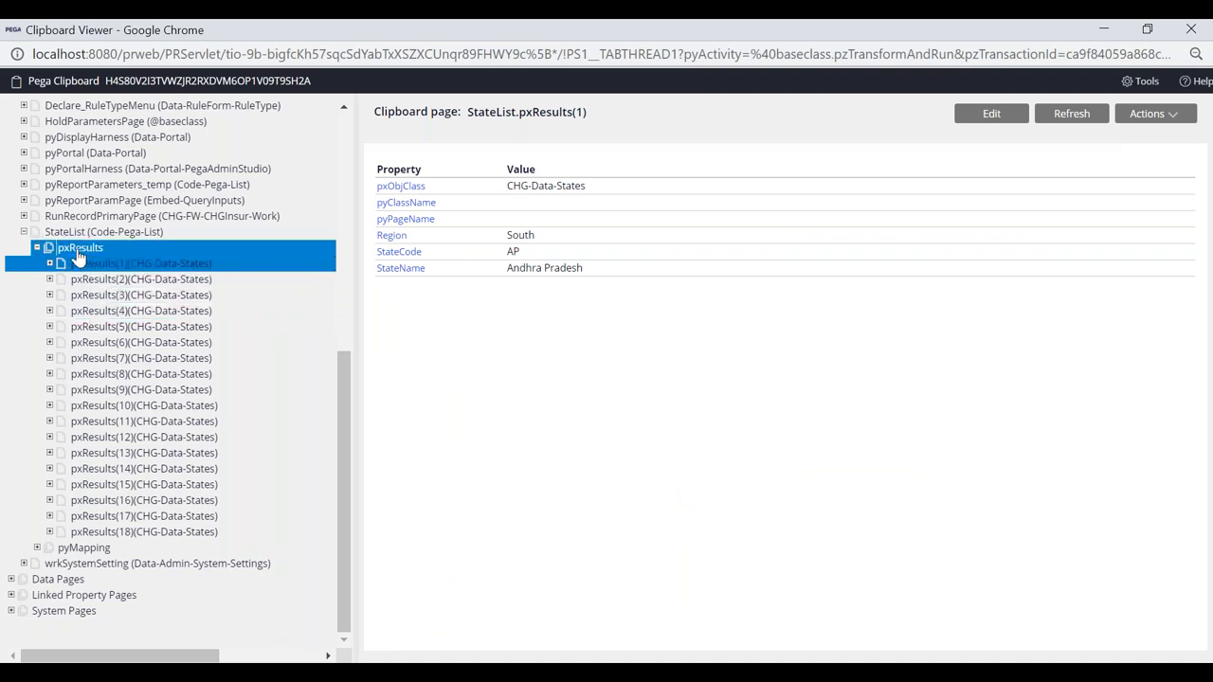
left_click(104, 234)
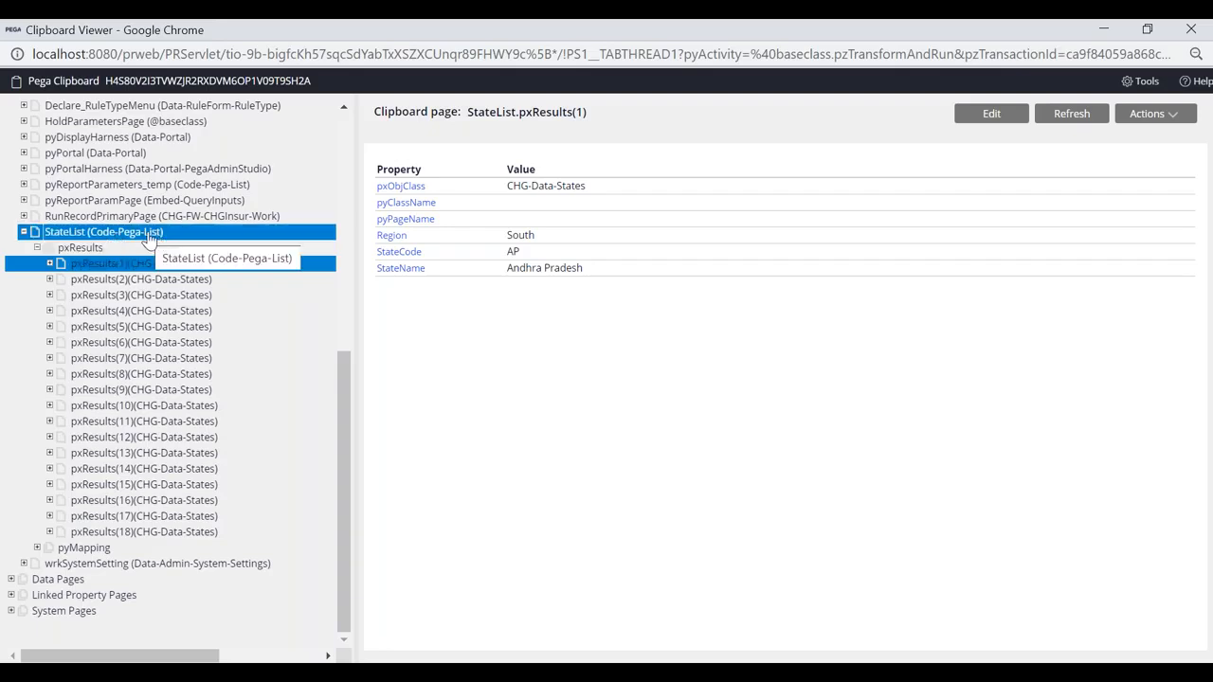
left_click(85, 250)
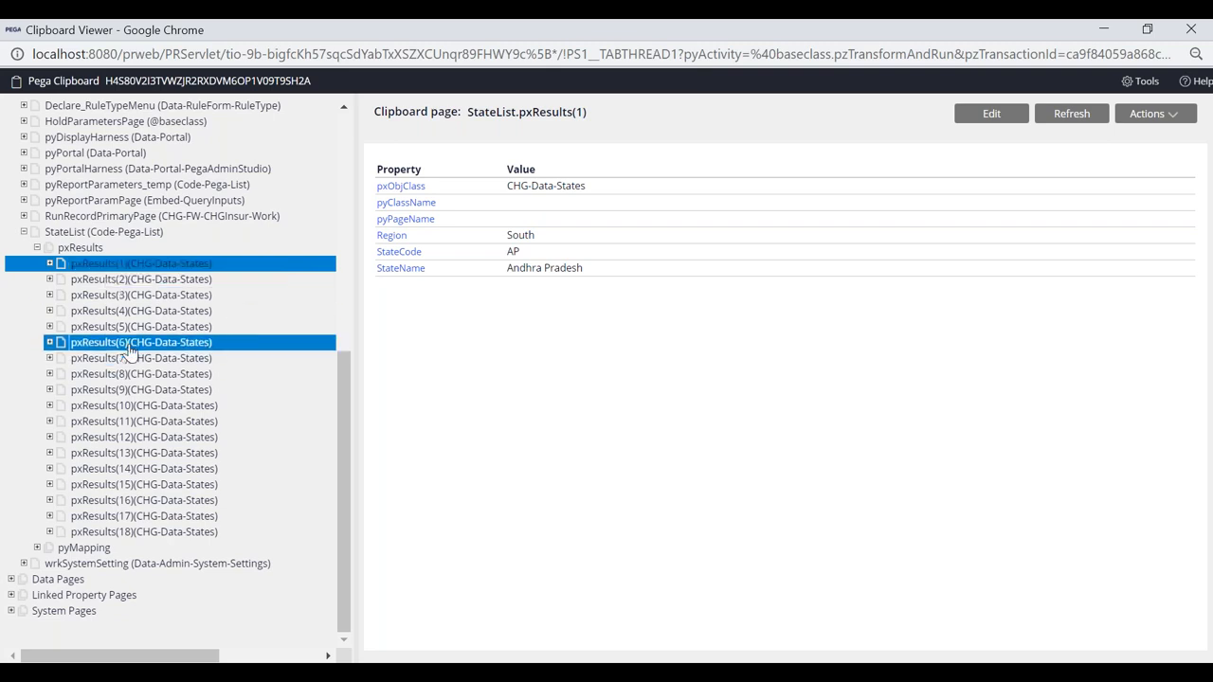
left_click(106, 281)
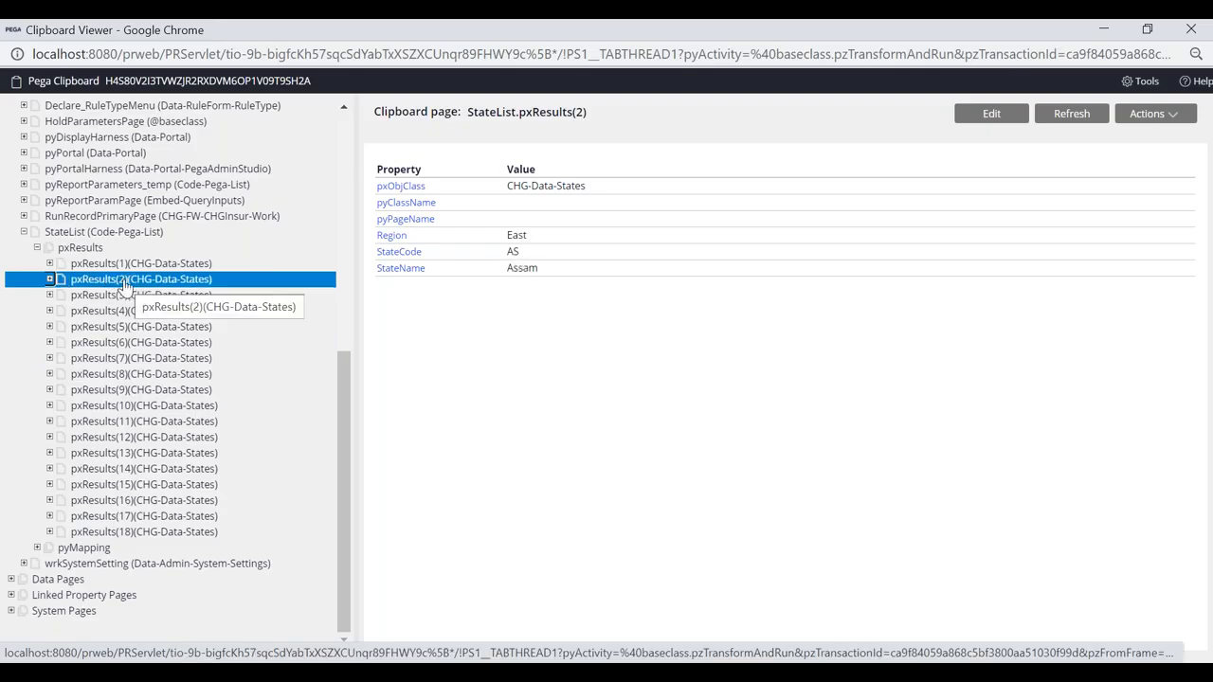
- View the top-level properties of the StateList page and highlight the rows down to pxSQLStatementPost and pxSQLStatementPre
left_click(57, 235)
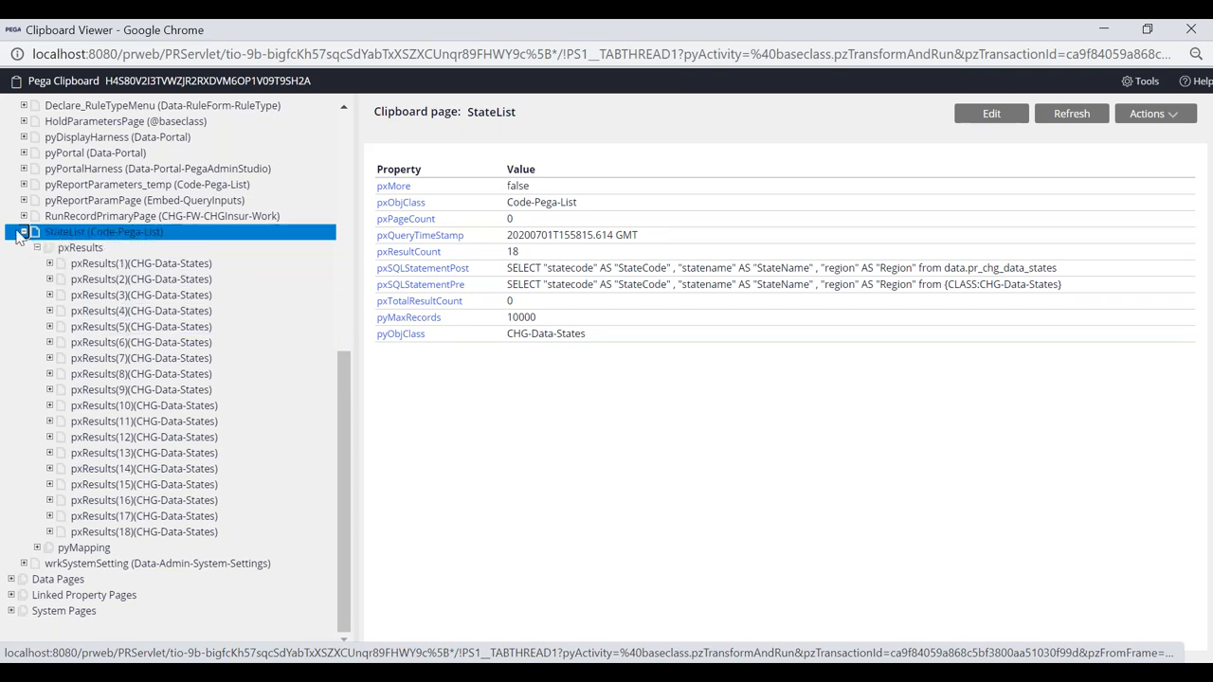
left_click(23, 232)
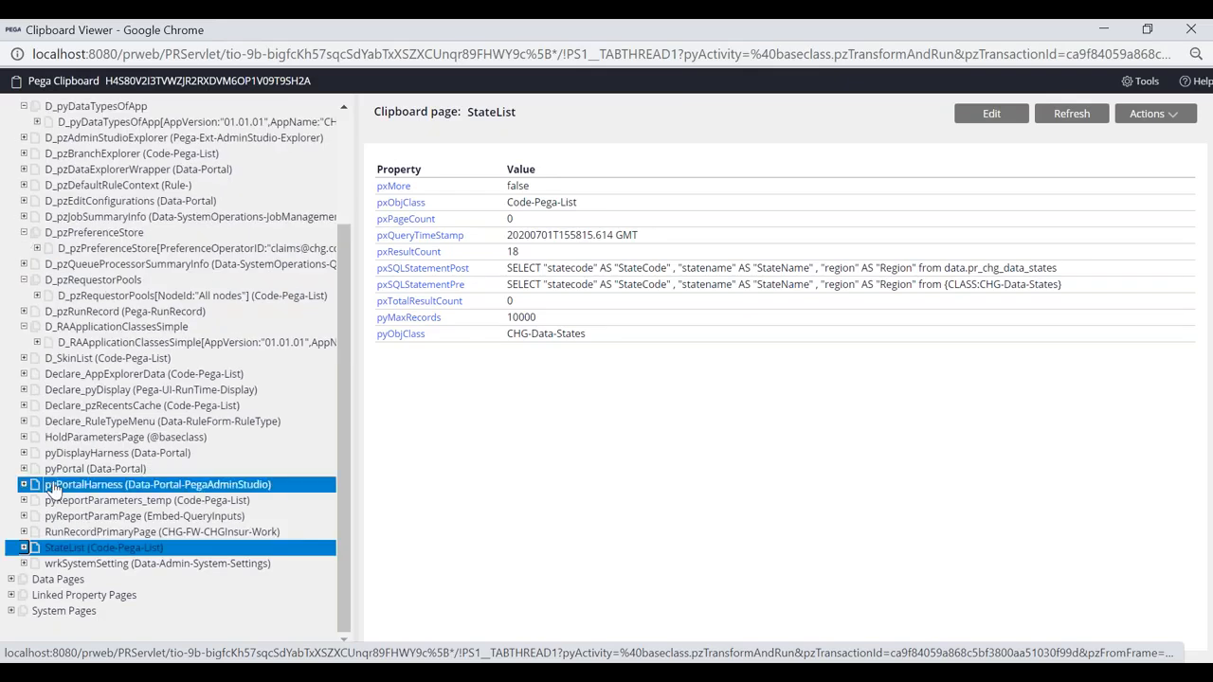
left_click(23, 548)
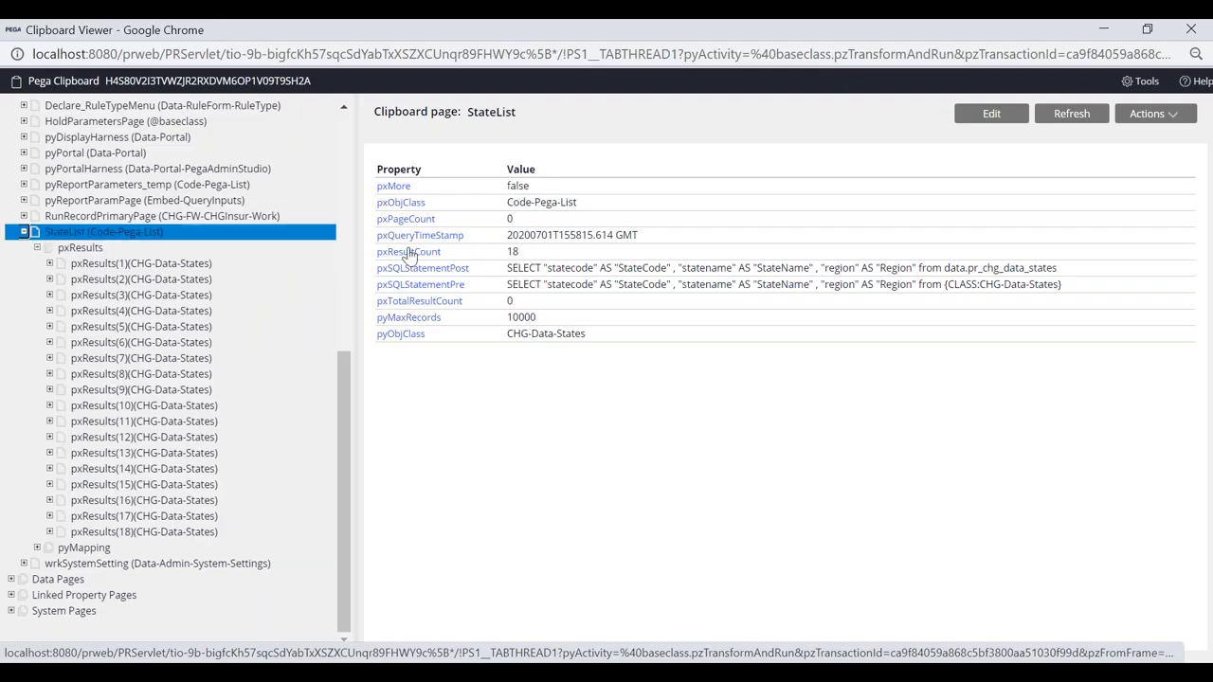
left_click_drag(375, 265, 390, 286)
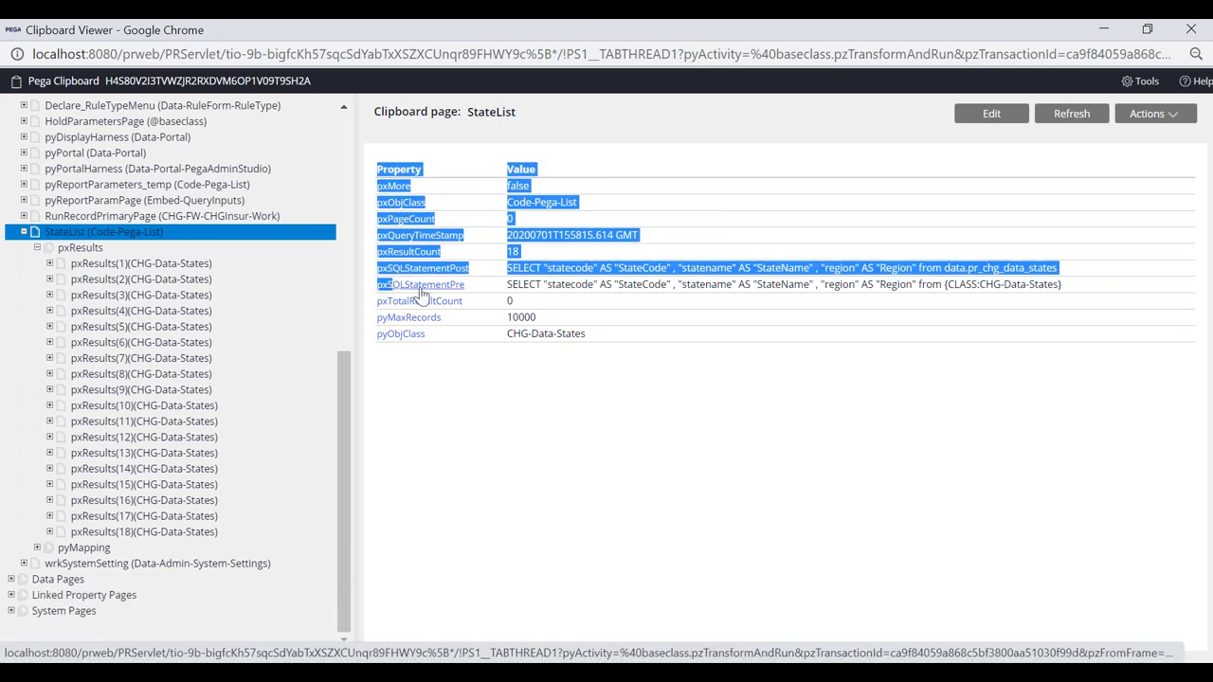
- Examine the property values of the StateList clipboard page and its pxResults entries
left_click(864, 328)
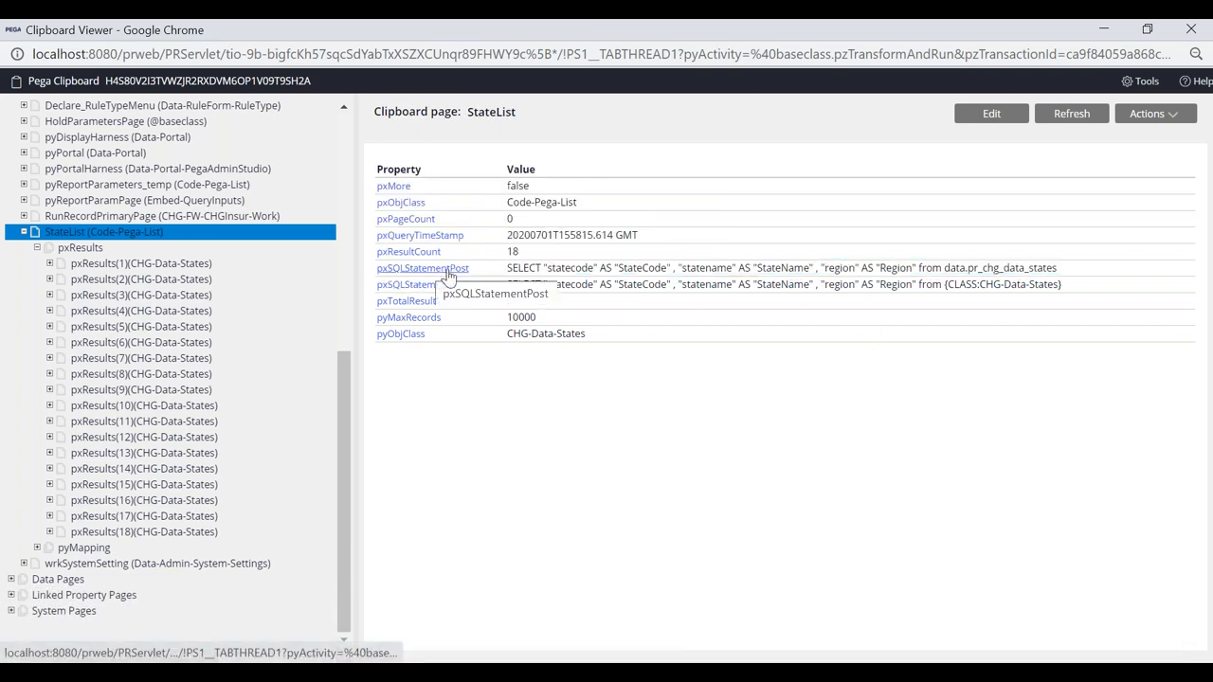
left_click_drag(1066, 289, 372, 169)
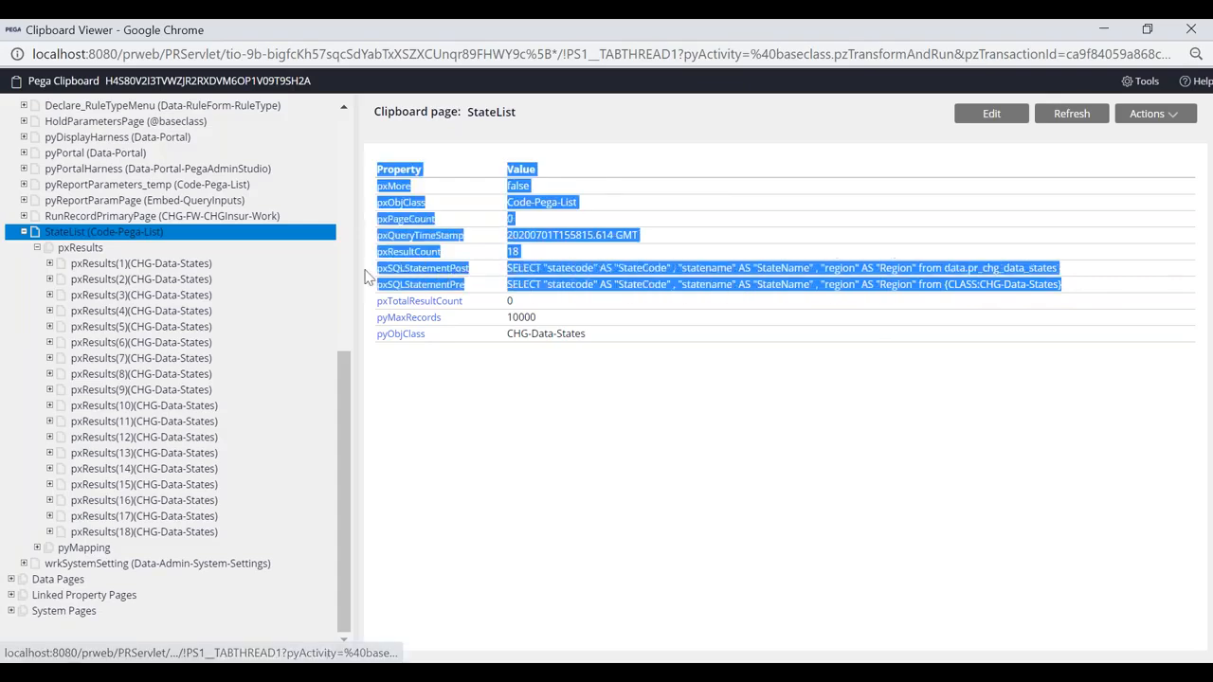
left_click(652, 370)
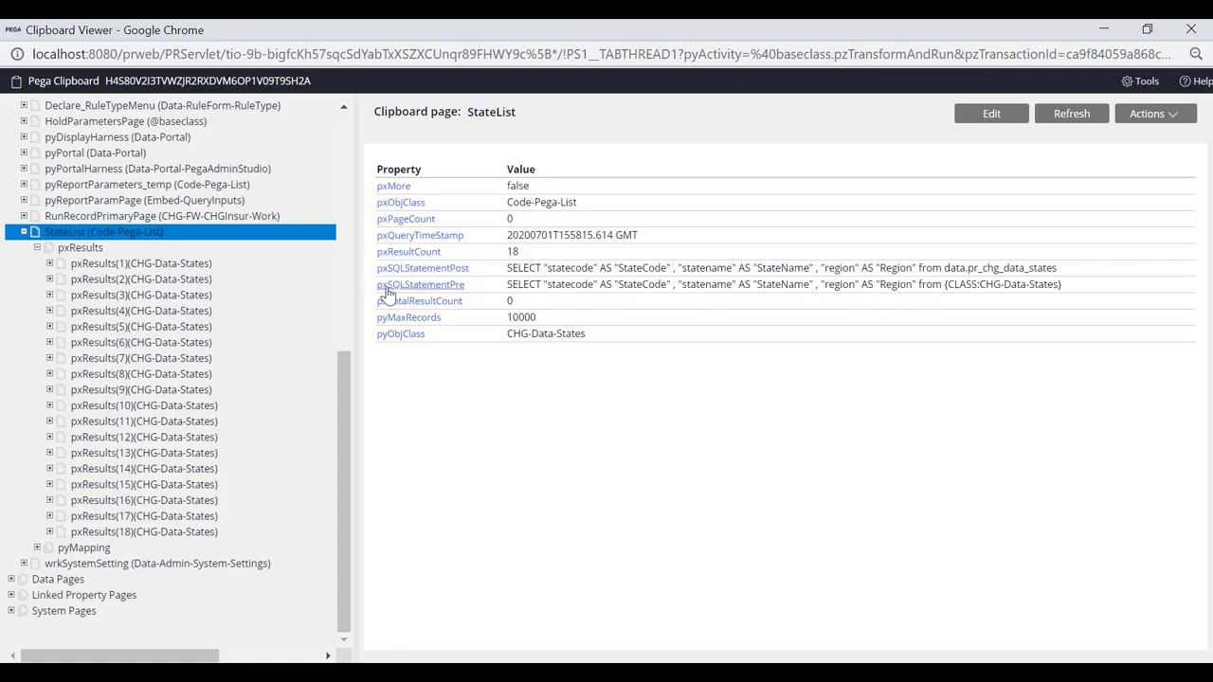
left_click(128, 266)
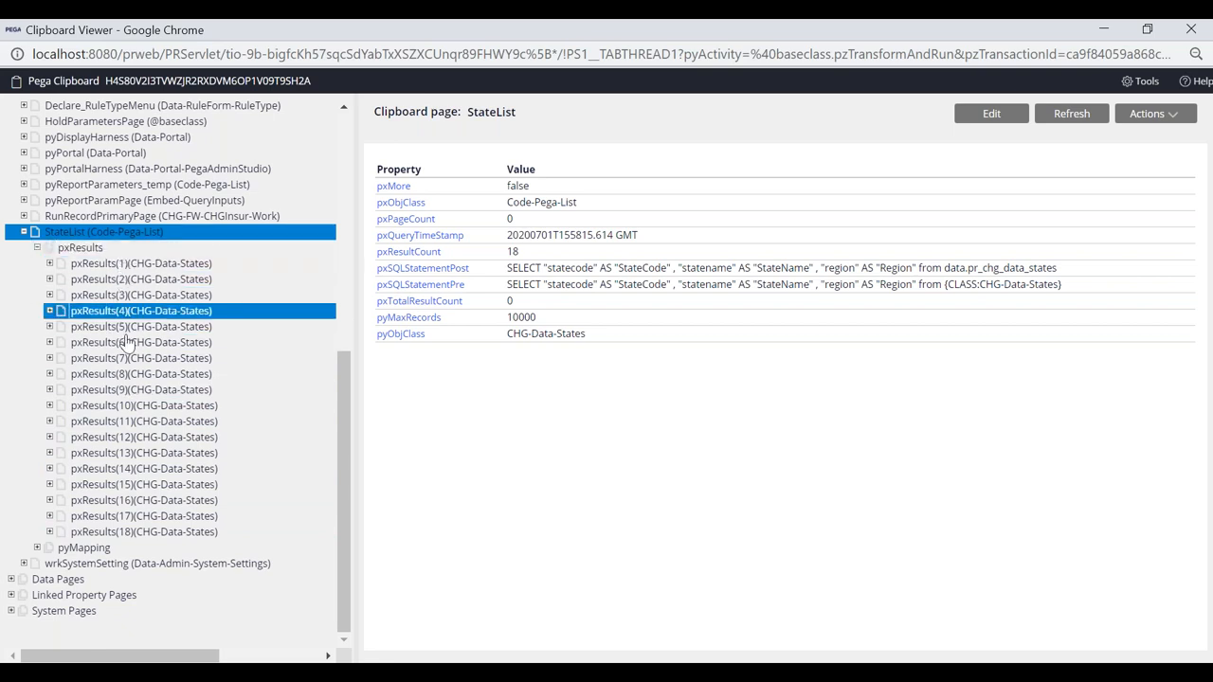
- Compare the Obj-Browse step of the PullStates activity with the StateList page in the Clipboard Viewer
key("alt+Tab")
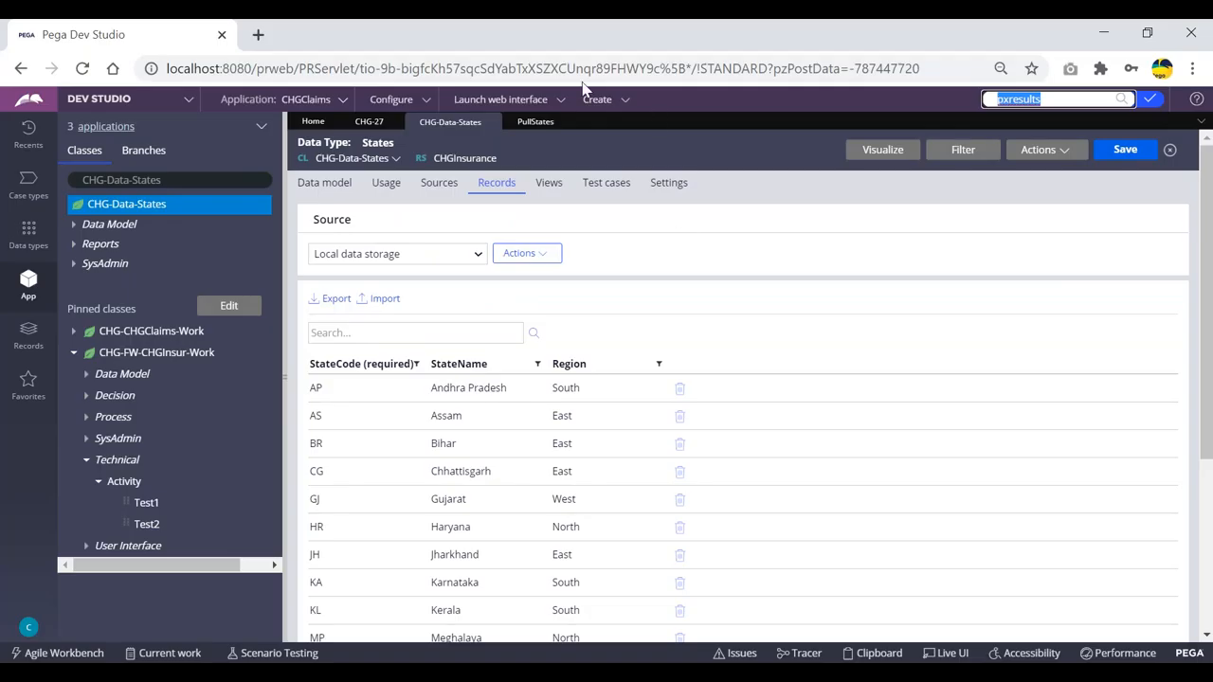
left_click(535, 122)
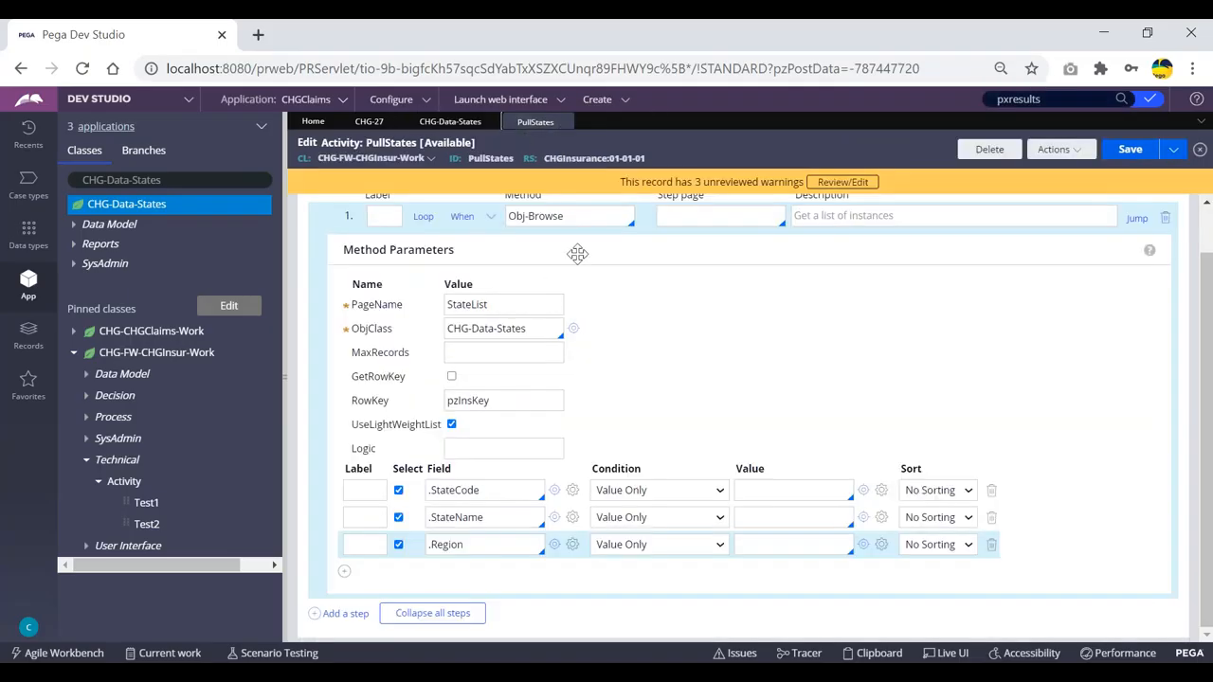
key("alt+Tab")
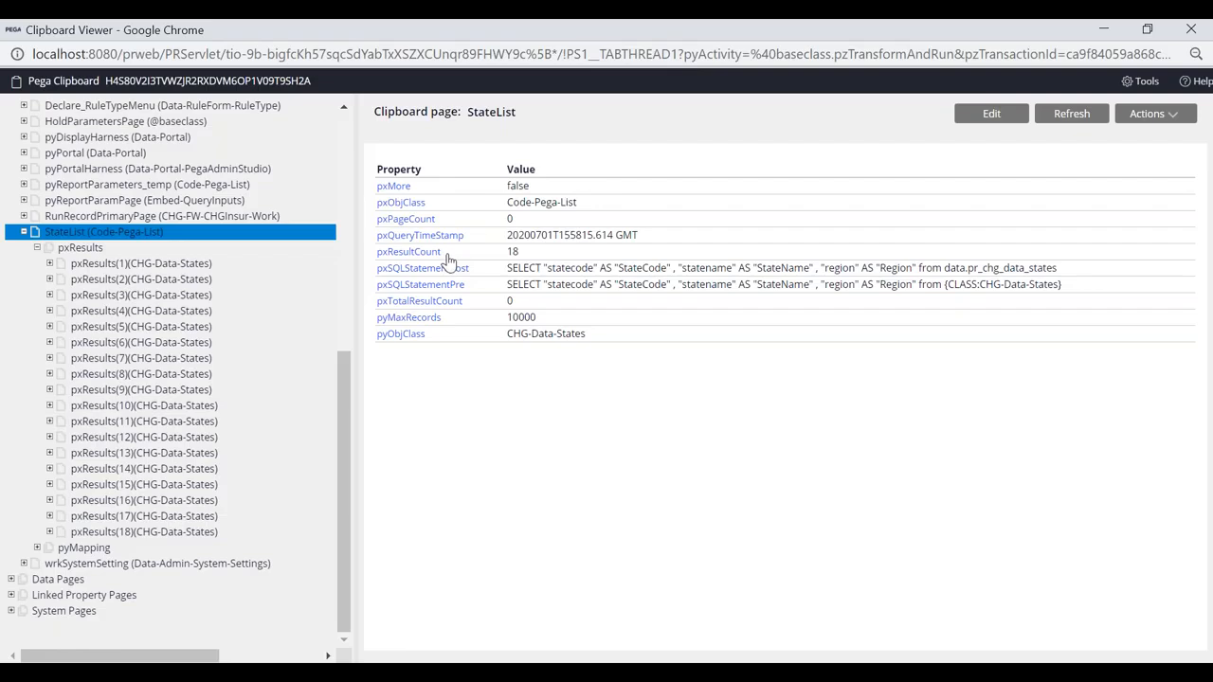
left_click(107, 266)
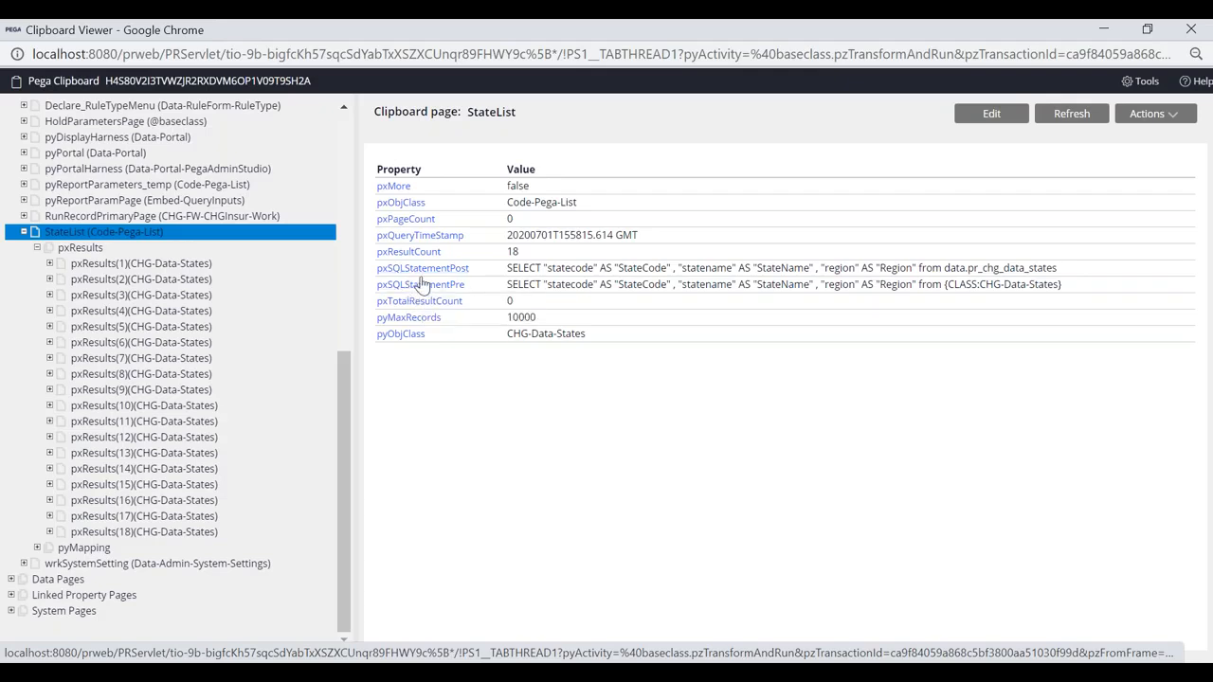
- Switch to Dev Studio and examine the ObjClass parameter of the PullStates activity's Obj-Browse step
key("alt+Tab")
left_click_drag(535, 330, 425, 338)
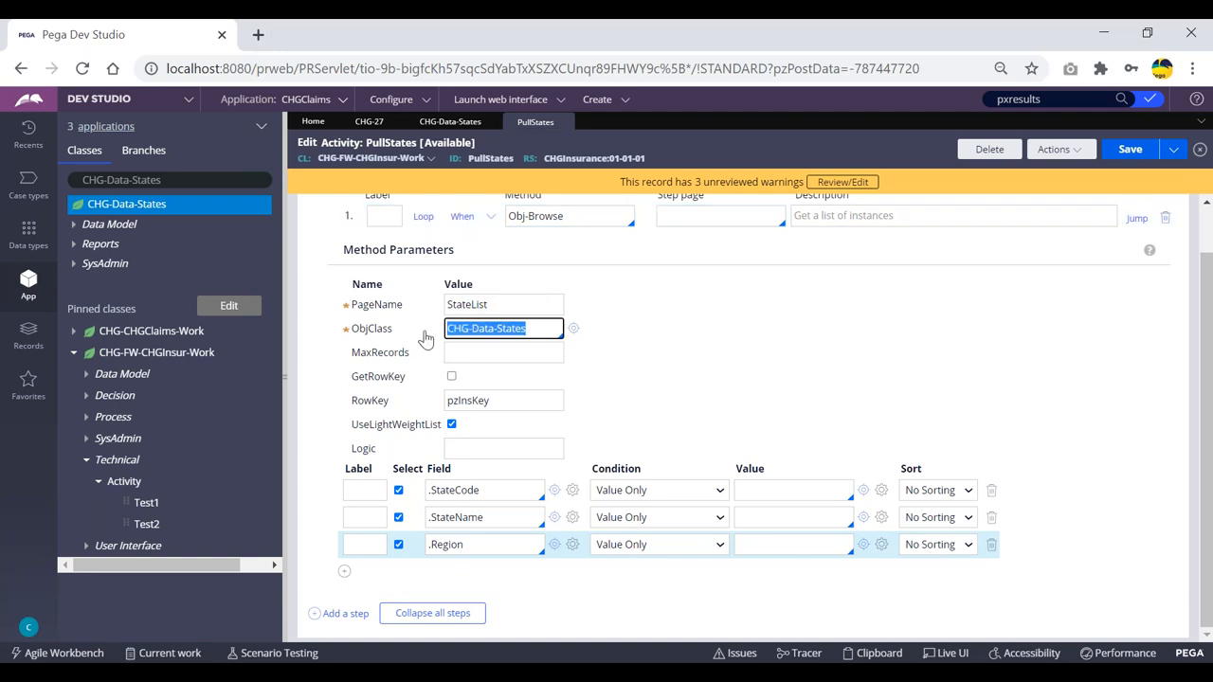
left_click(433, 339)
triple_click(537, 327)
left_click(538, 327)
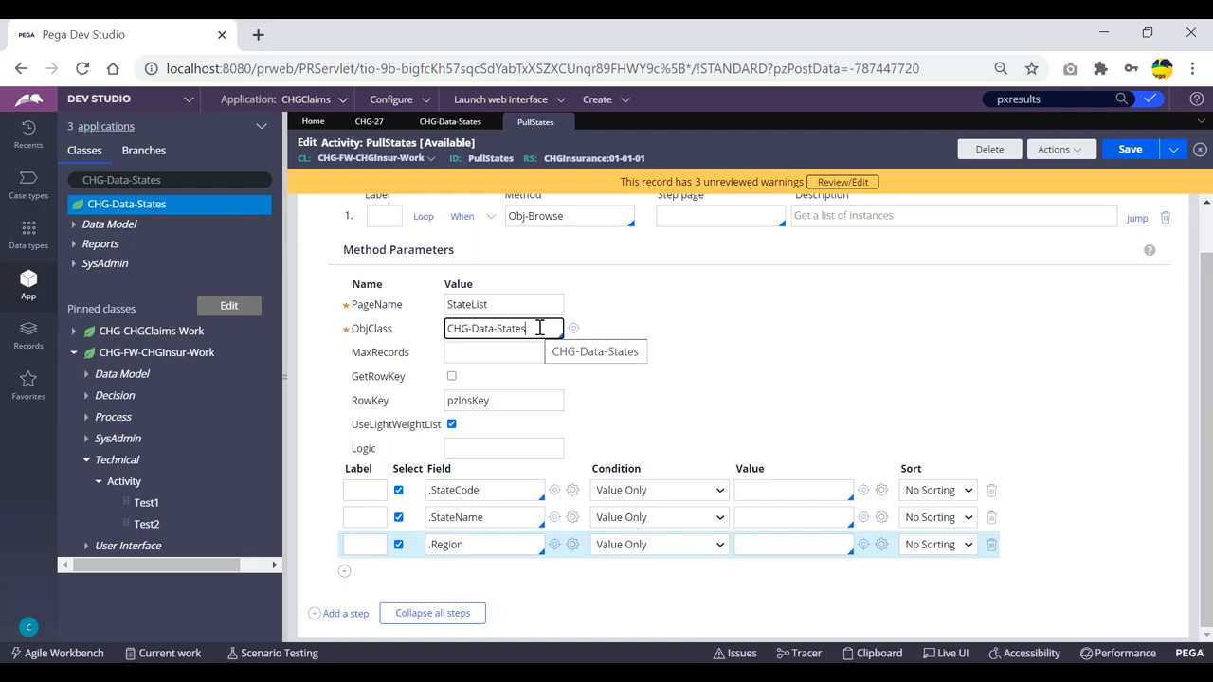
left_click_drag(536, 328, 448, 330)
left_click(449, 335)
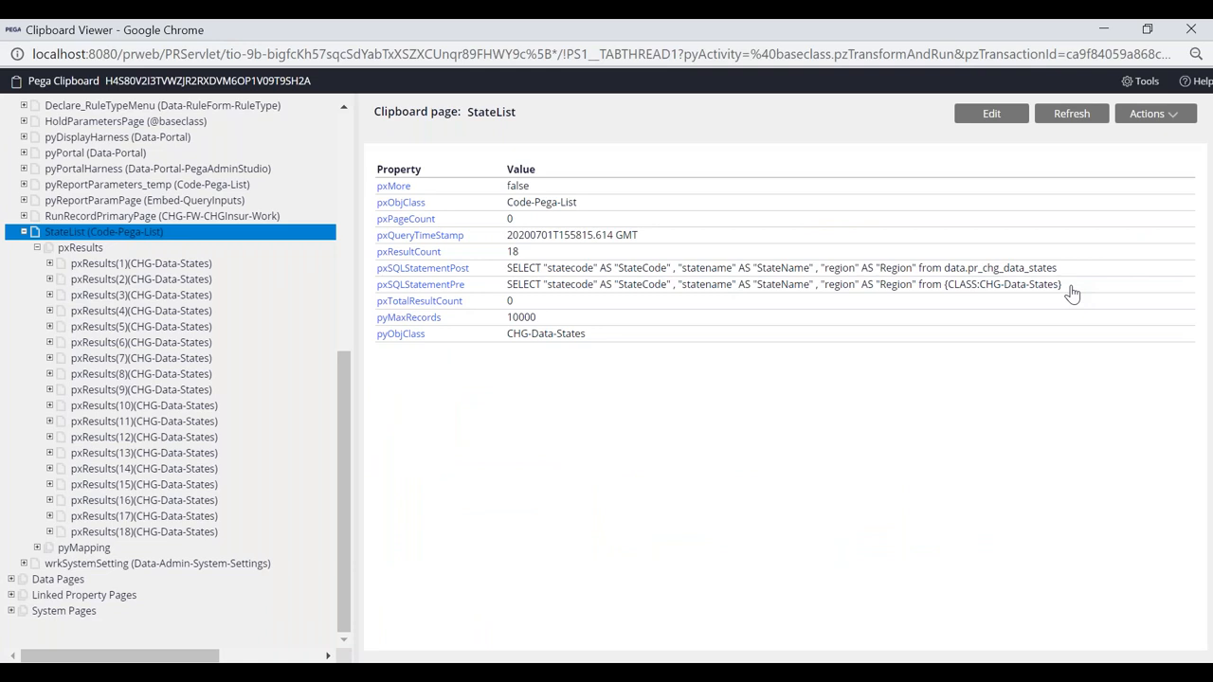
- Read the pxSQLStatementPre query on the StateList page in the Clipboard Viewer
left_click_drag(1067, 288, 380, 289)
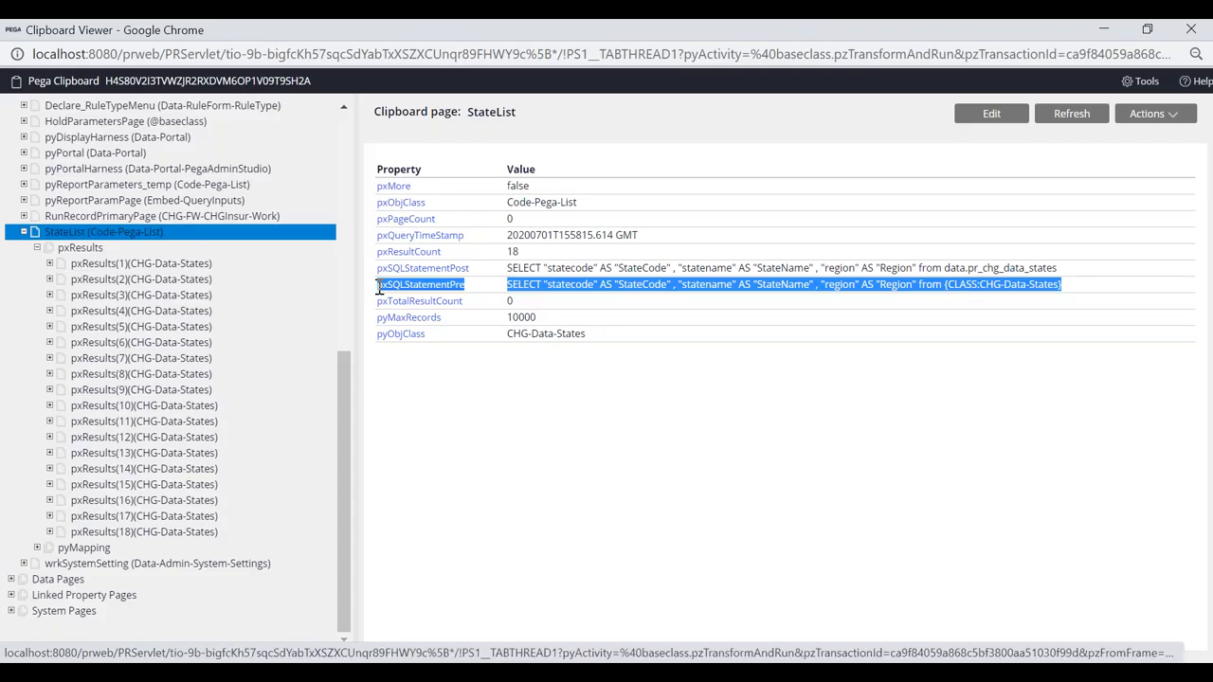
left_click(440, 389)
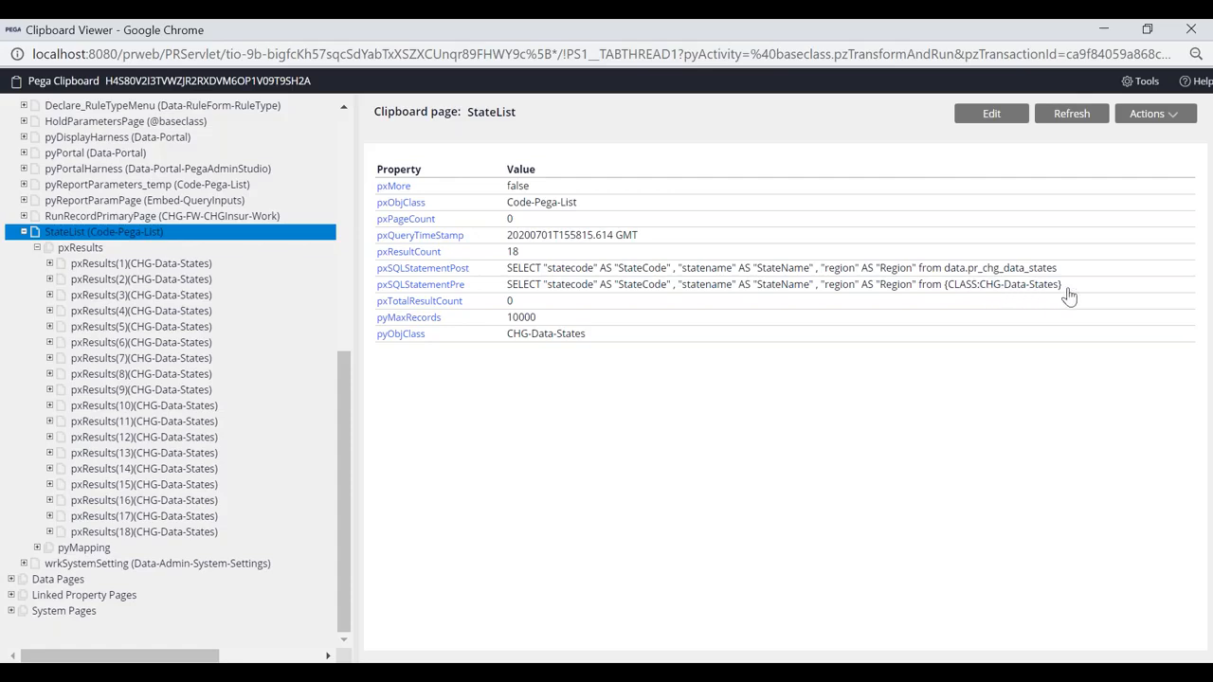
left_click_drag(1063, 287, 504, 292)
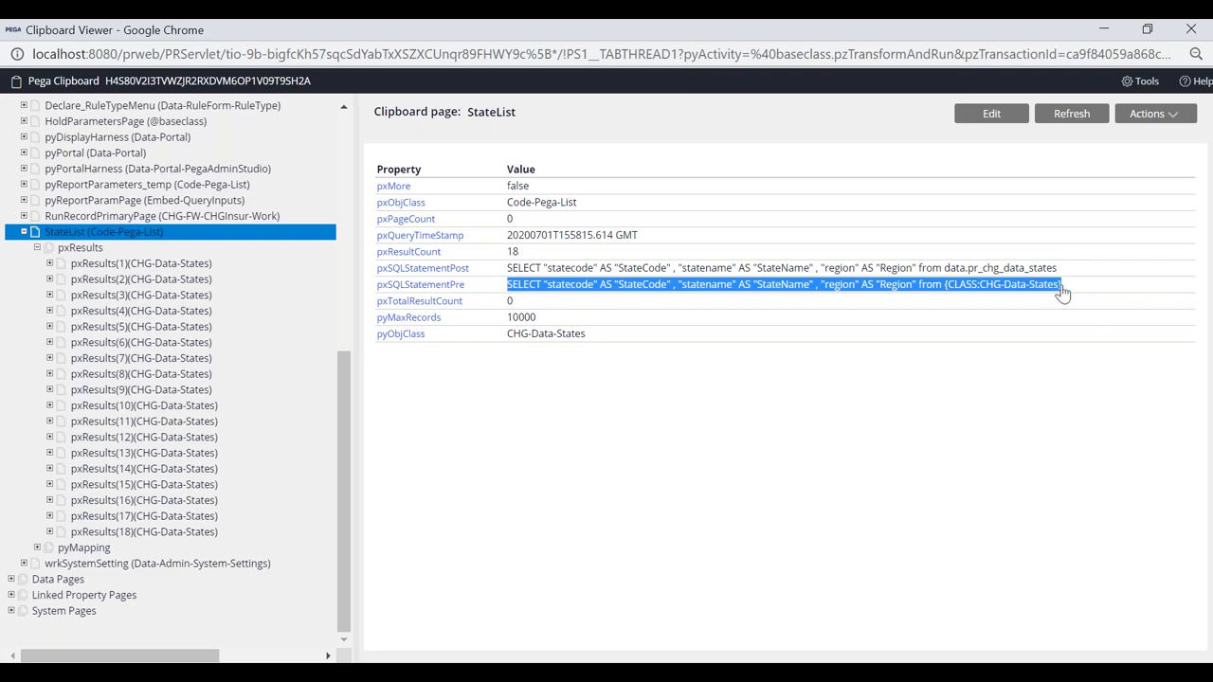
left_click_drag(1063, 288, 393, 286)
left_click(643, 402)
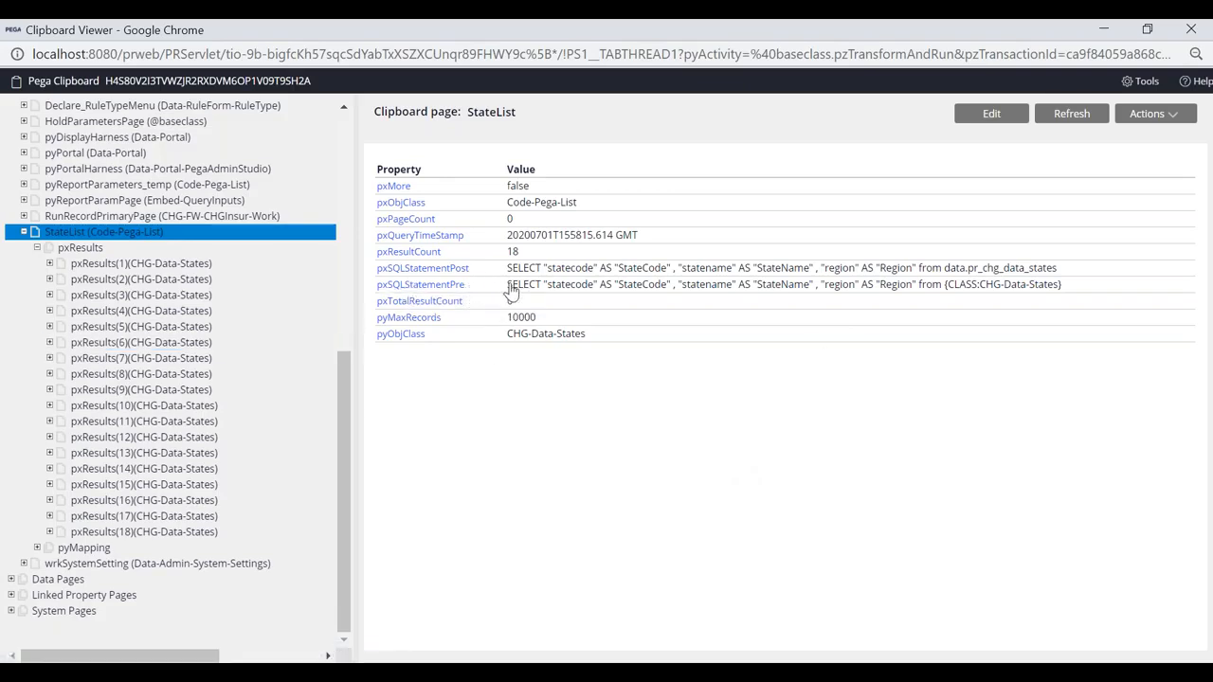
left_click_drag(511, 286, 1098, 298)
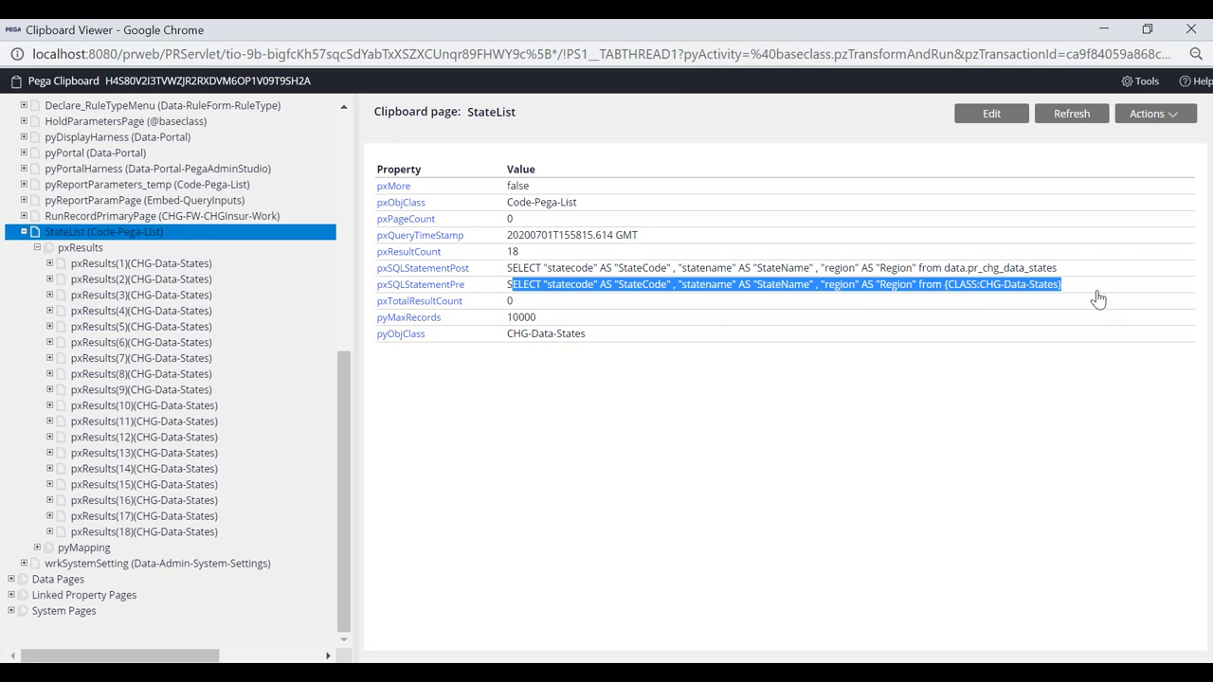
left_click(1088, 298)
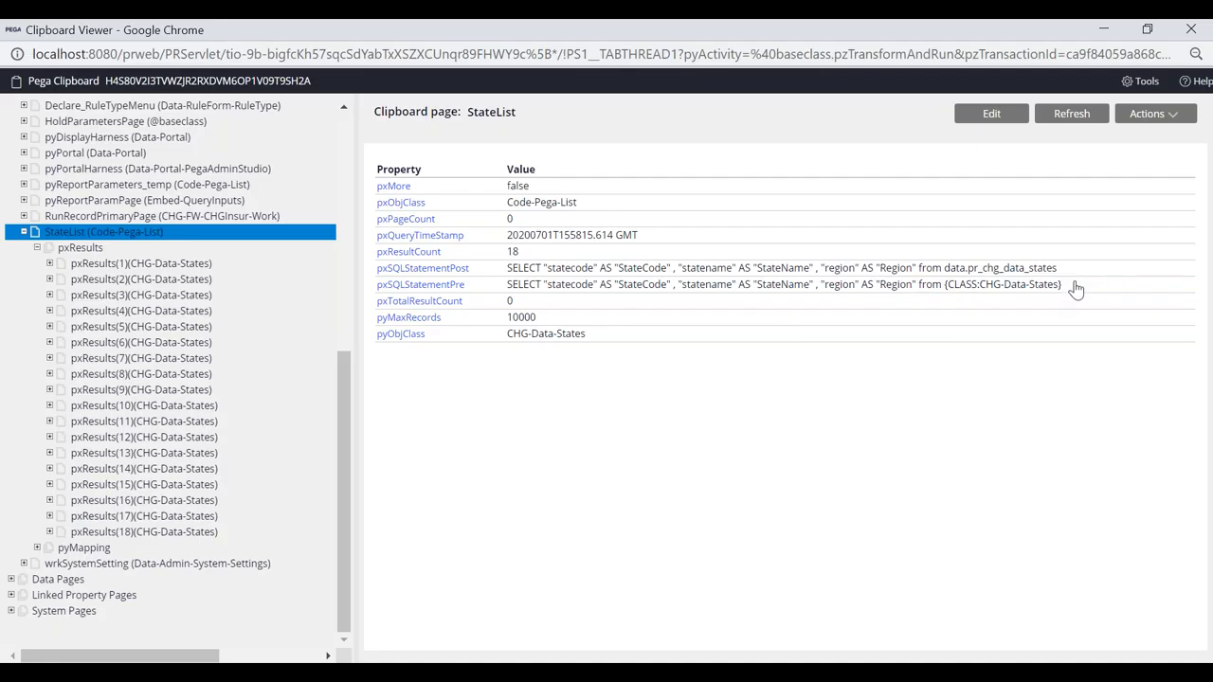
- Read the pxSQLStatementPost query on the StateList page, including the table name it selects from
left_click_drag(1064, 273, 945, 275)
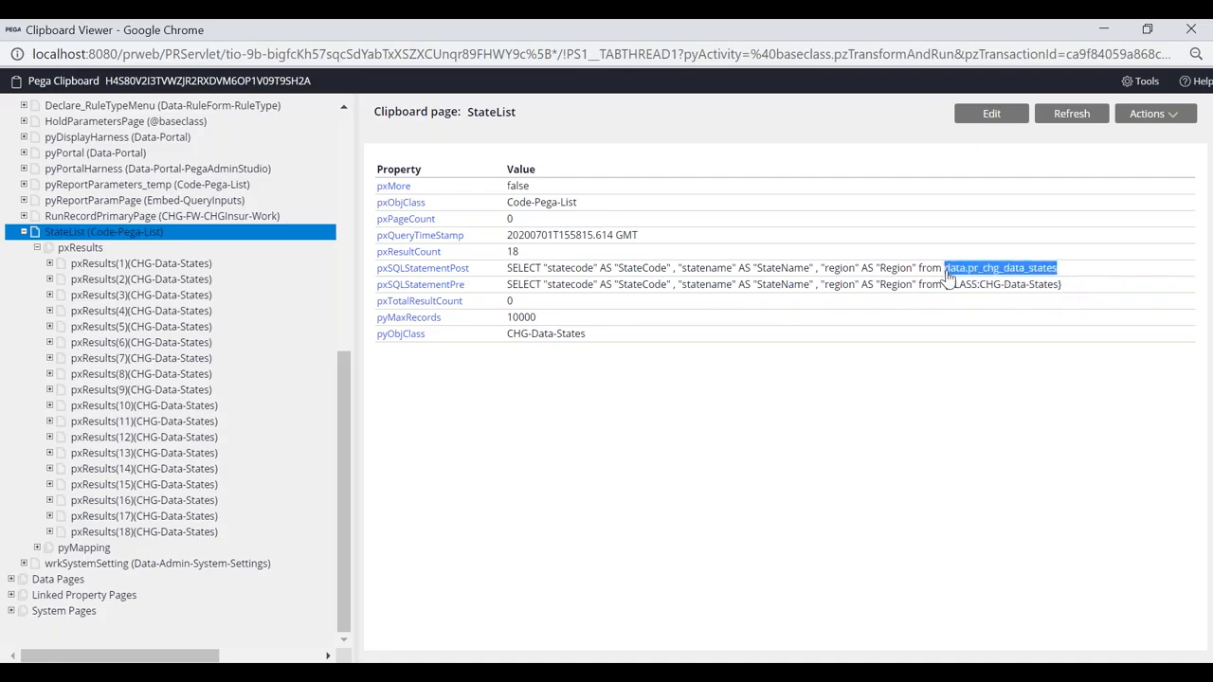
left_click(1038, 277)
left_click_drag(1068, 274, 510, 274)
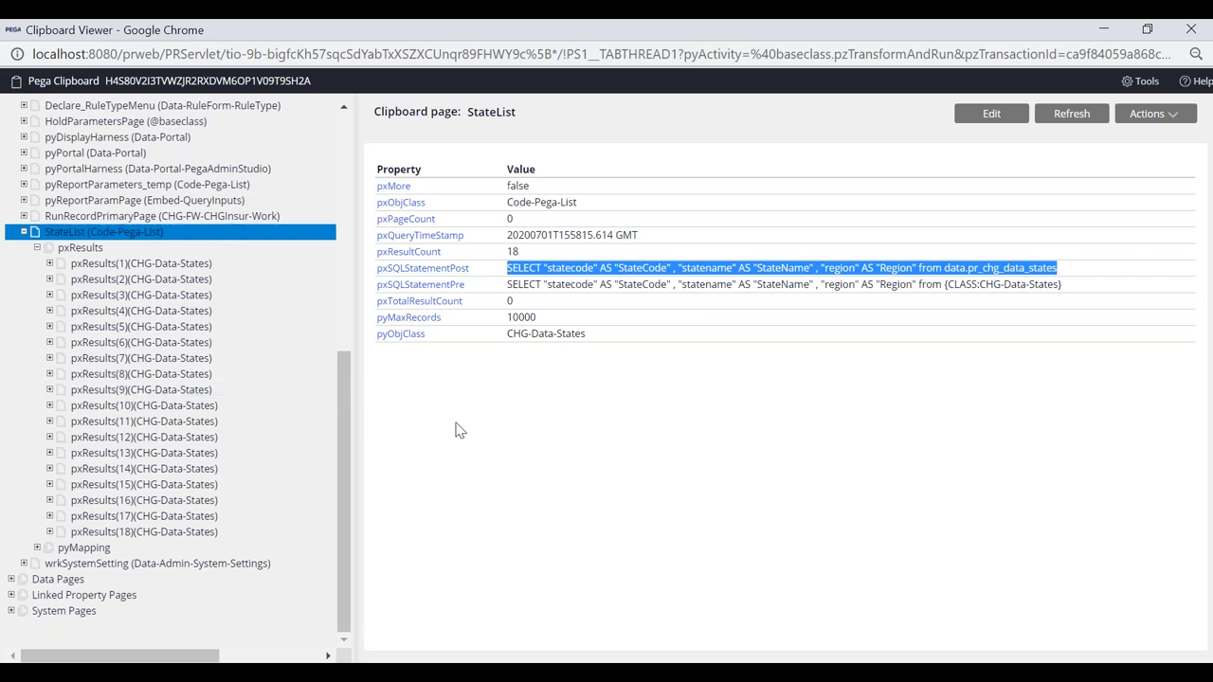
left_click(500, 419)
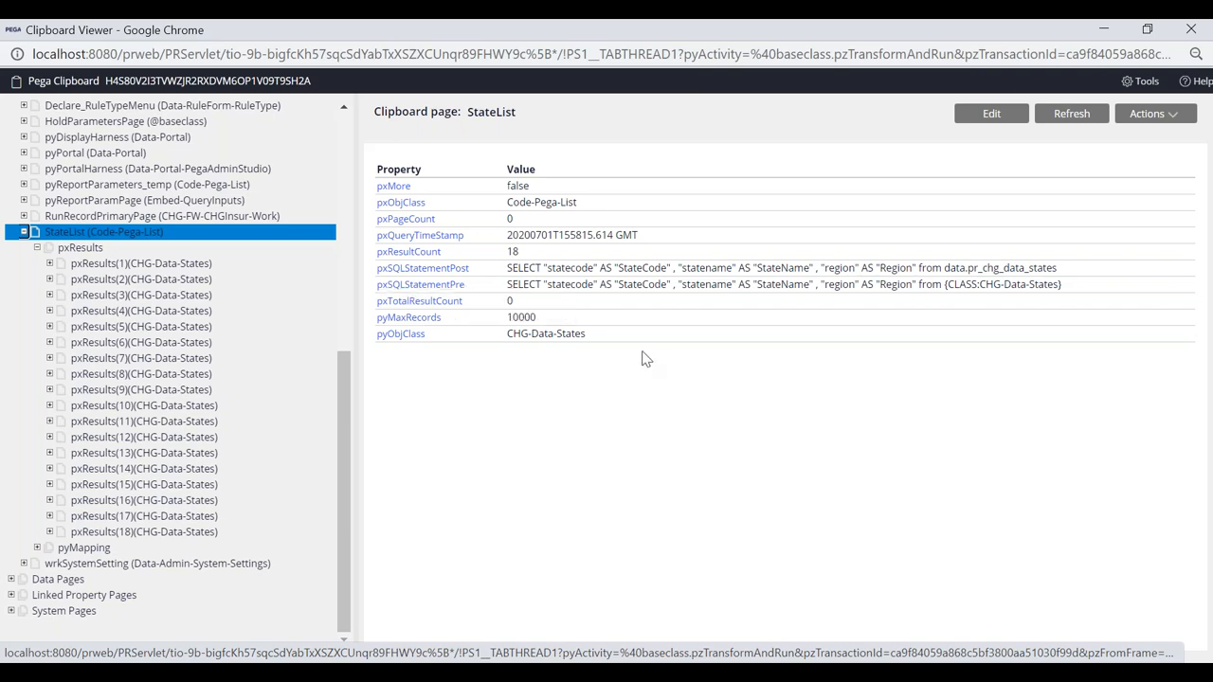
- Compare the class reference in pxSQLStatementPre with the full query in pxSQLStatementPost
left_click_drag(1063, 285, 944, 296)
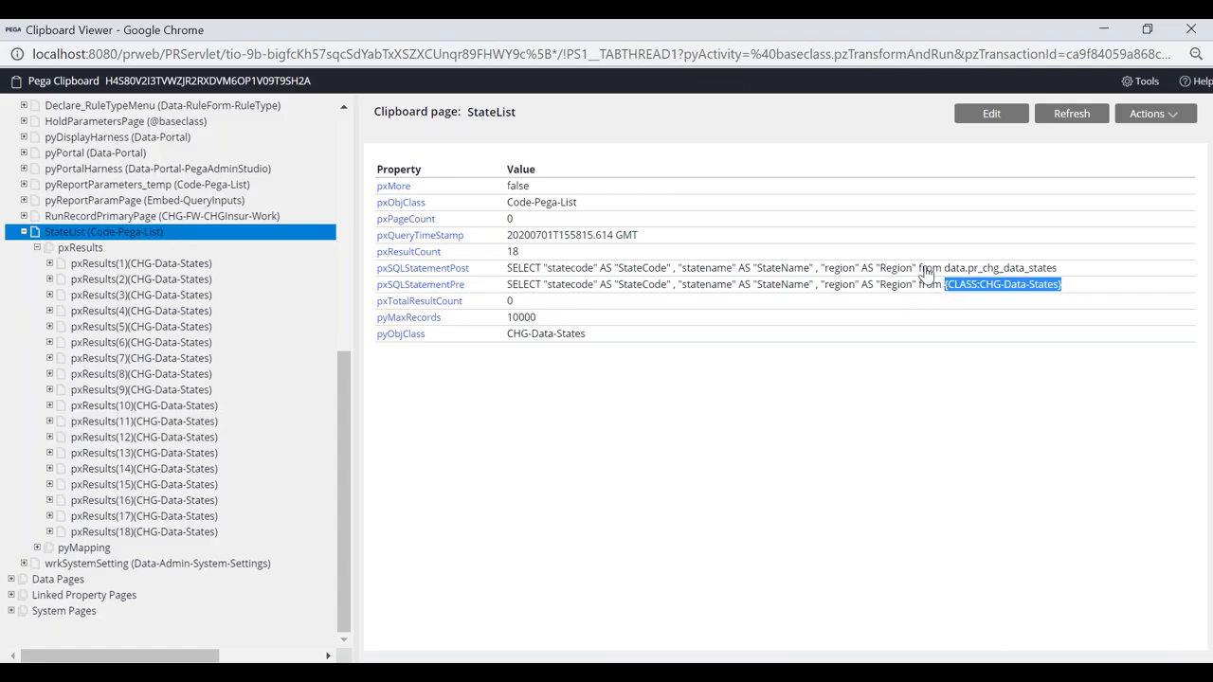
double_click(510, 270)
left_click_drag(568, 275, 1062, 277)
left_click(819, 483)
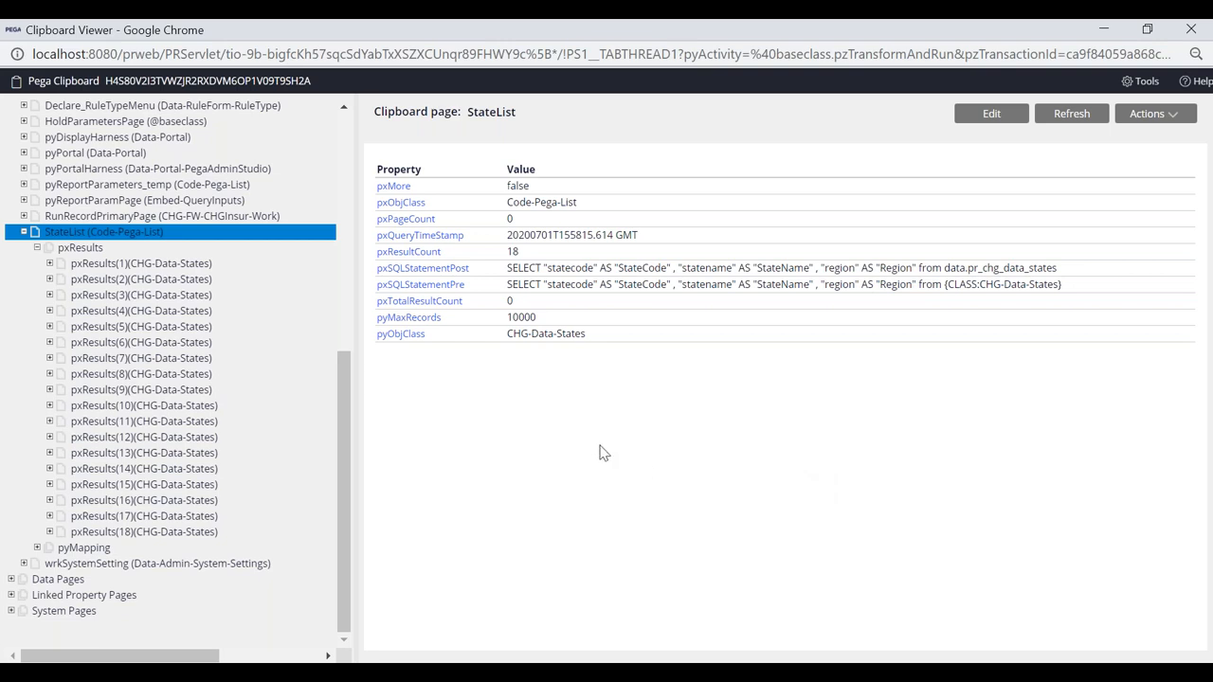
- Compare the Obj-Browse step's MaxRecords parameter in Dev Studio with pyMaxRecords on the StateList page in the Clipboard Viewer
key("alt+Tab")
left_click(478, 350)
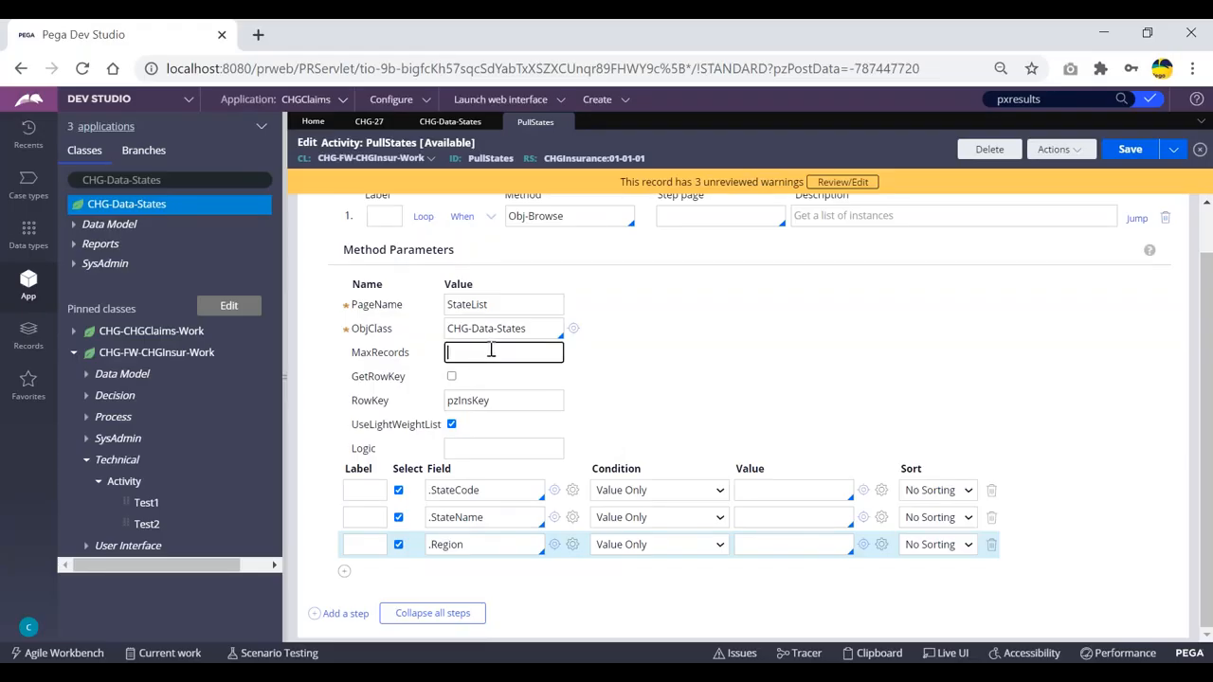
key("alt+Tab")
key("alt+Tab")
left_click(518, 356)
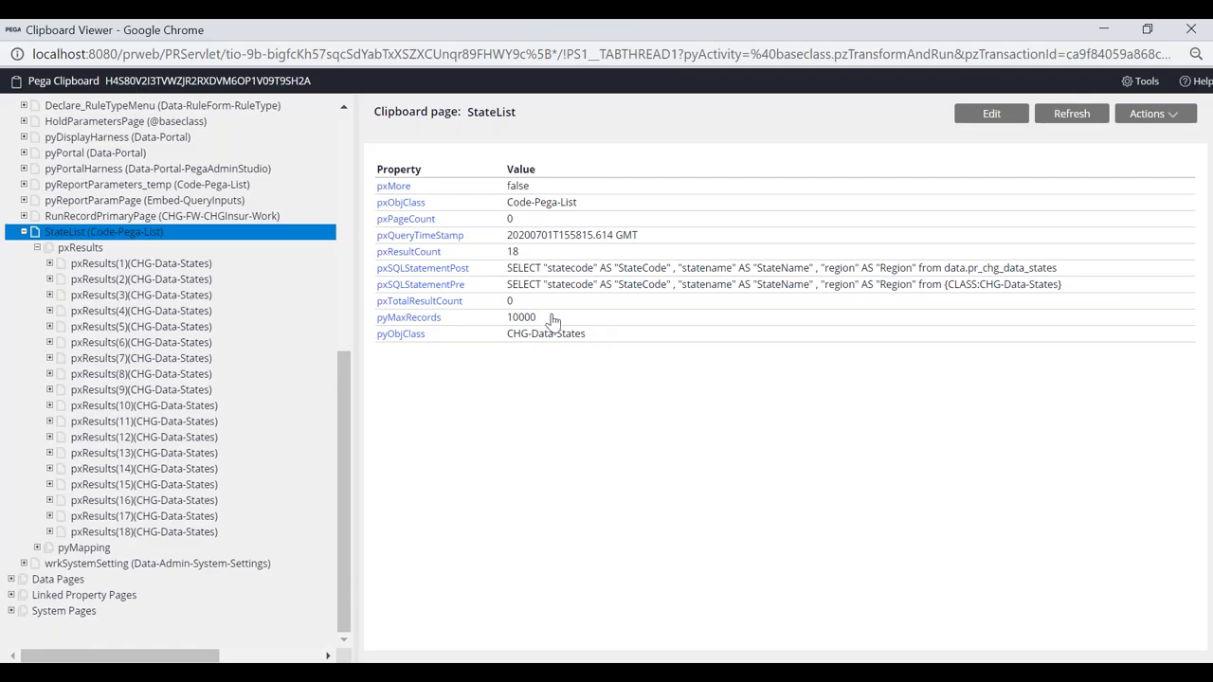
left_click_drag(538, 317, 509, 323)
left_click(525, 389)
key("alt+Tab")
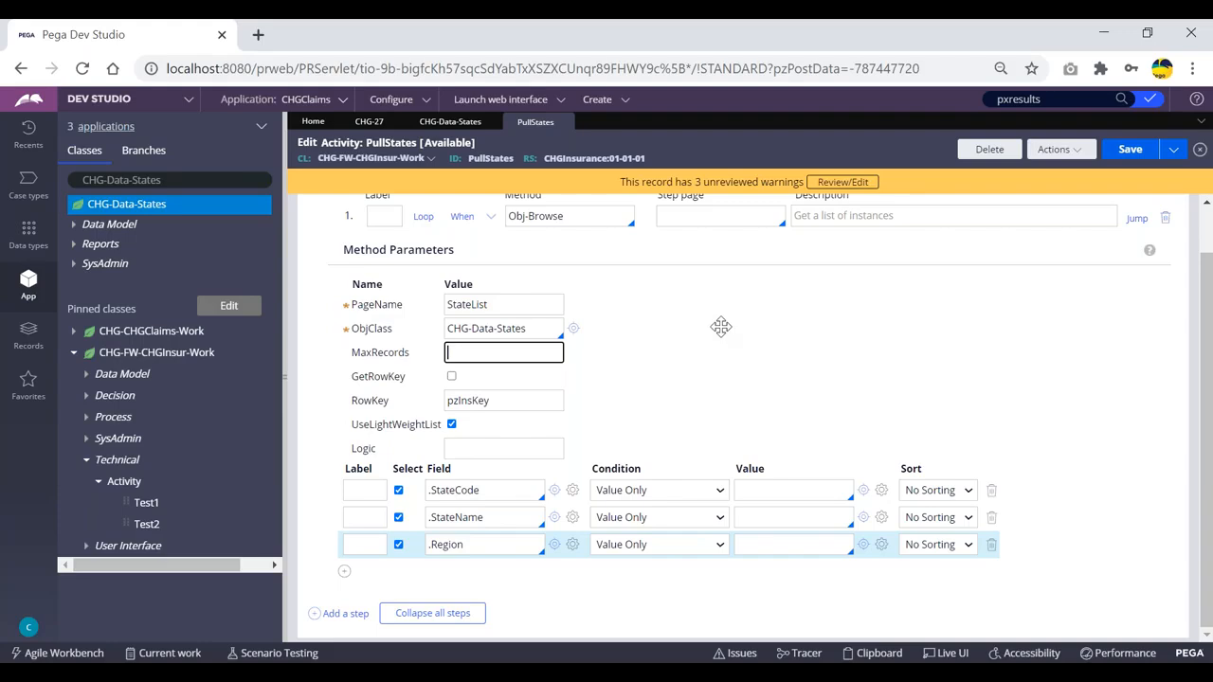
- Review the RowKey parameter and the field conditions of the PullStates activity's Obj-Browse step
scroll(699, 335, "up", 1)
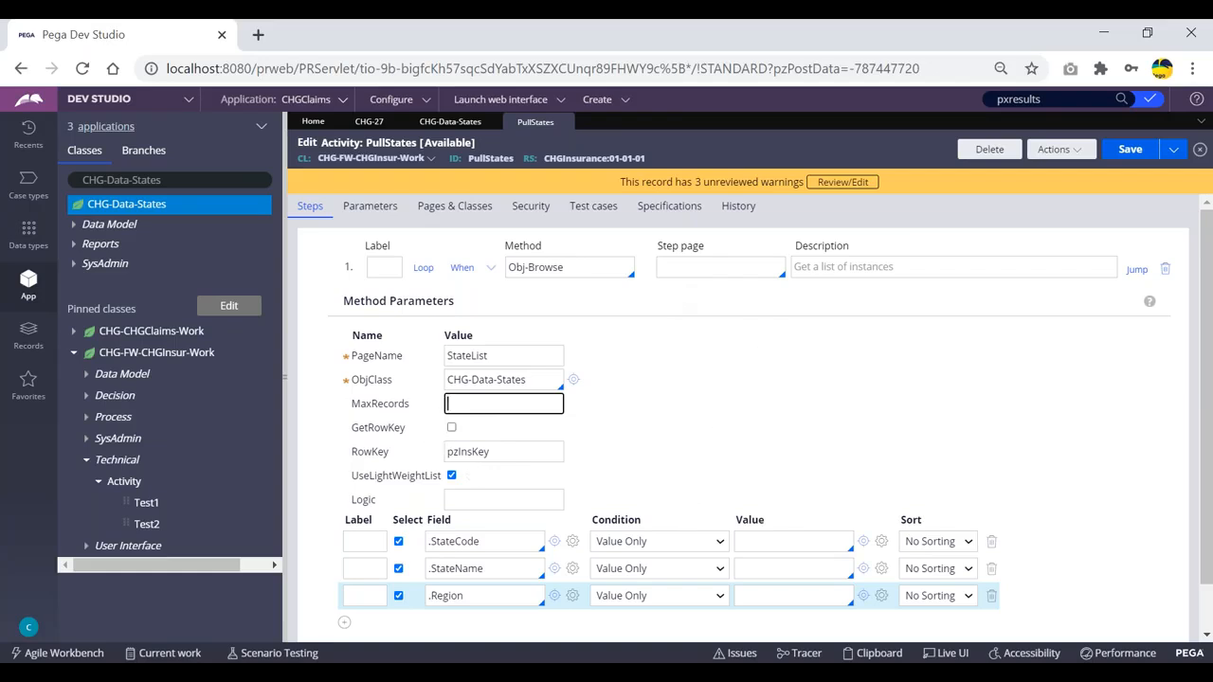
left_click_drag(513, 453, 427, 461)
left_click(695, 428)
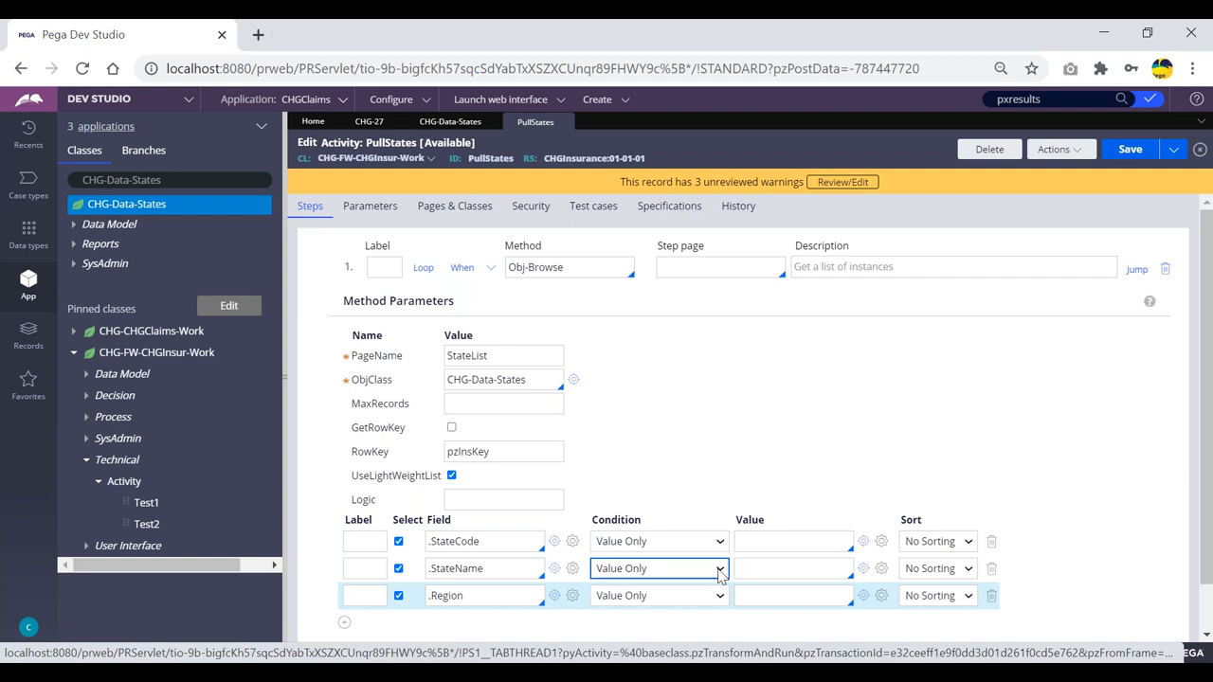
scroll(682, 419, "down", 1)
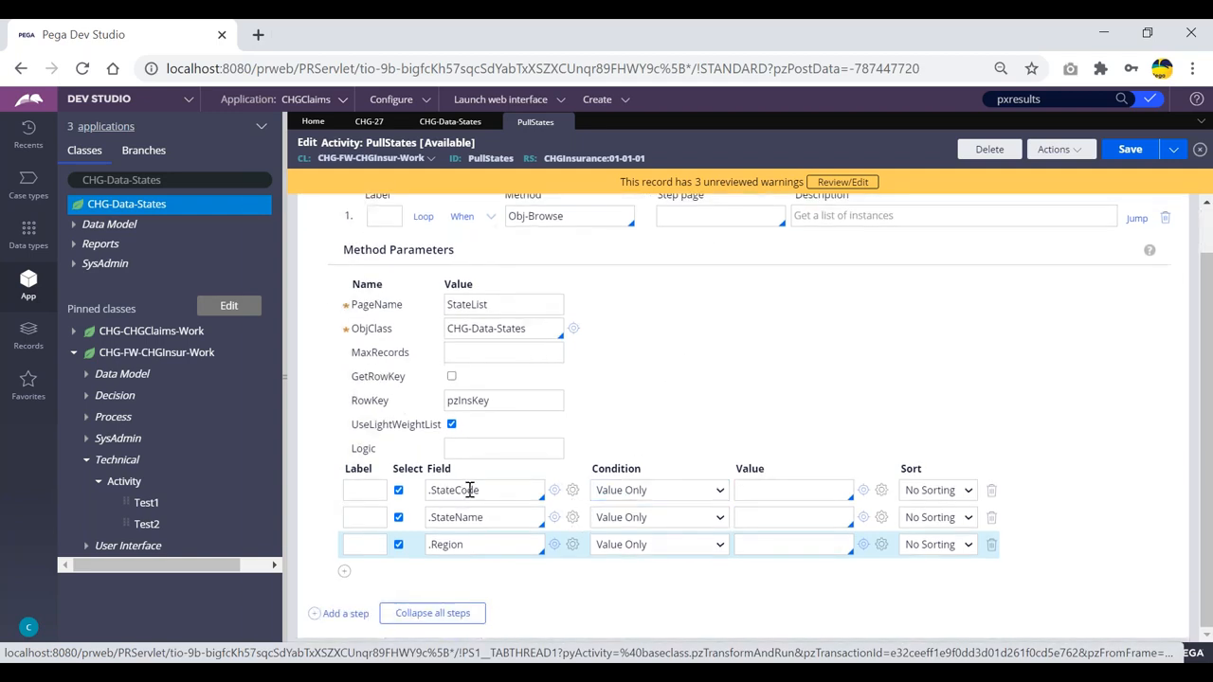
scroll(622, 436, "up", 1)
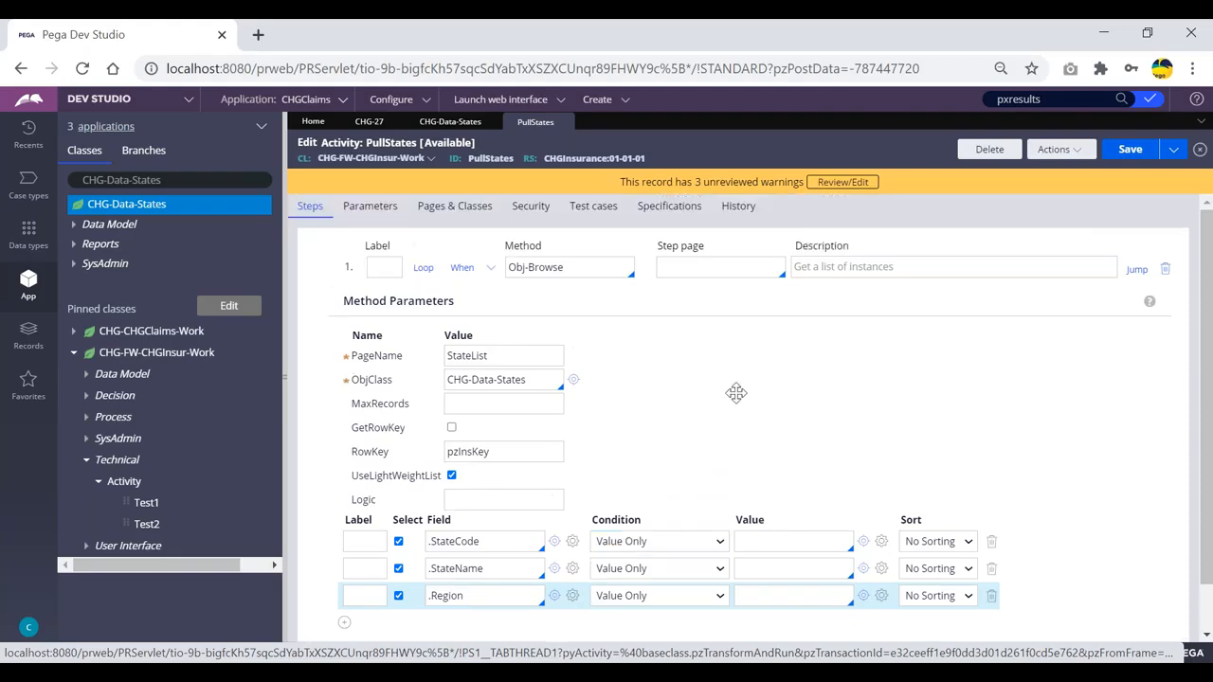
scroll(654, 398, "down", 1)
scroll(569, 445, "up", 1)
- Set the .Region field's condition to Contains with the value "North" in the Obj-Browse step
scroll(677, 433, "down", 1)
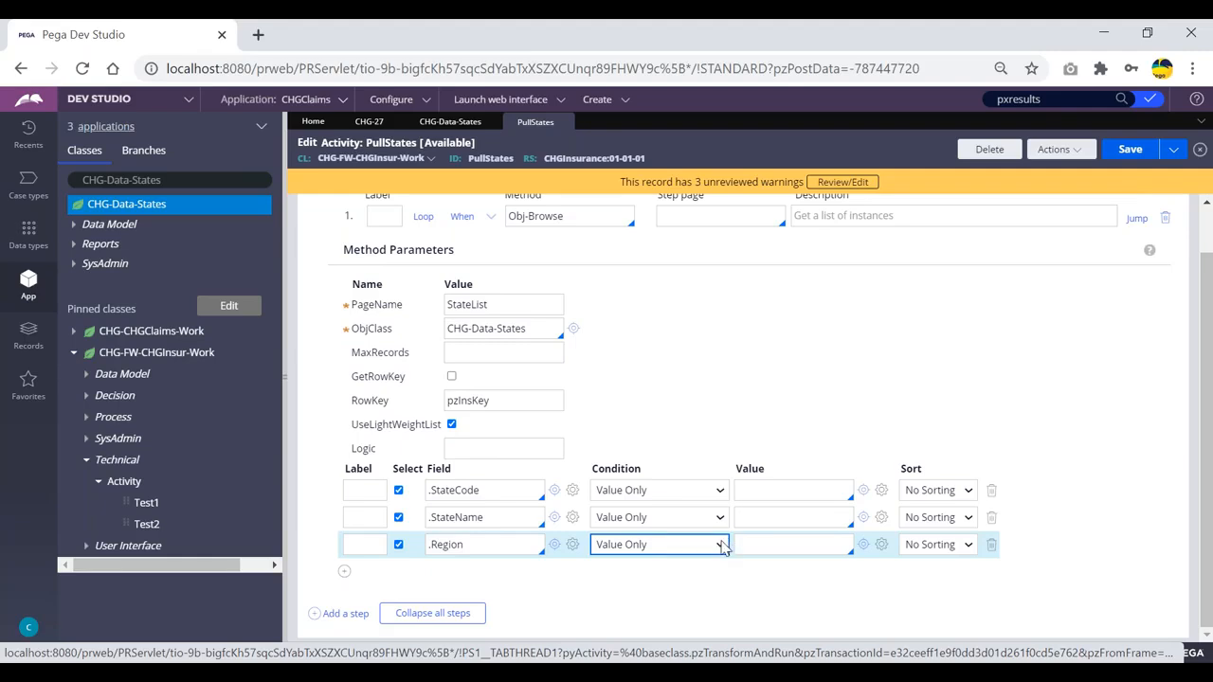
left_click(717, 547)
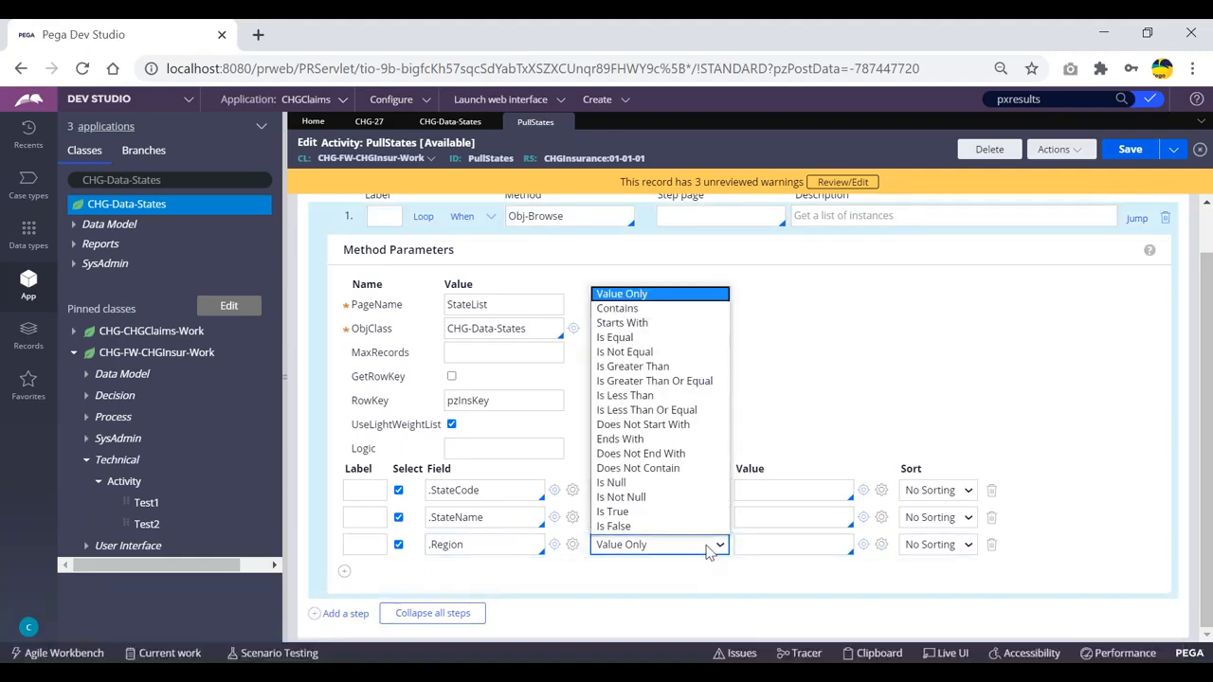
left_click(621, 308)
left_click(772, 545)
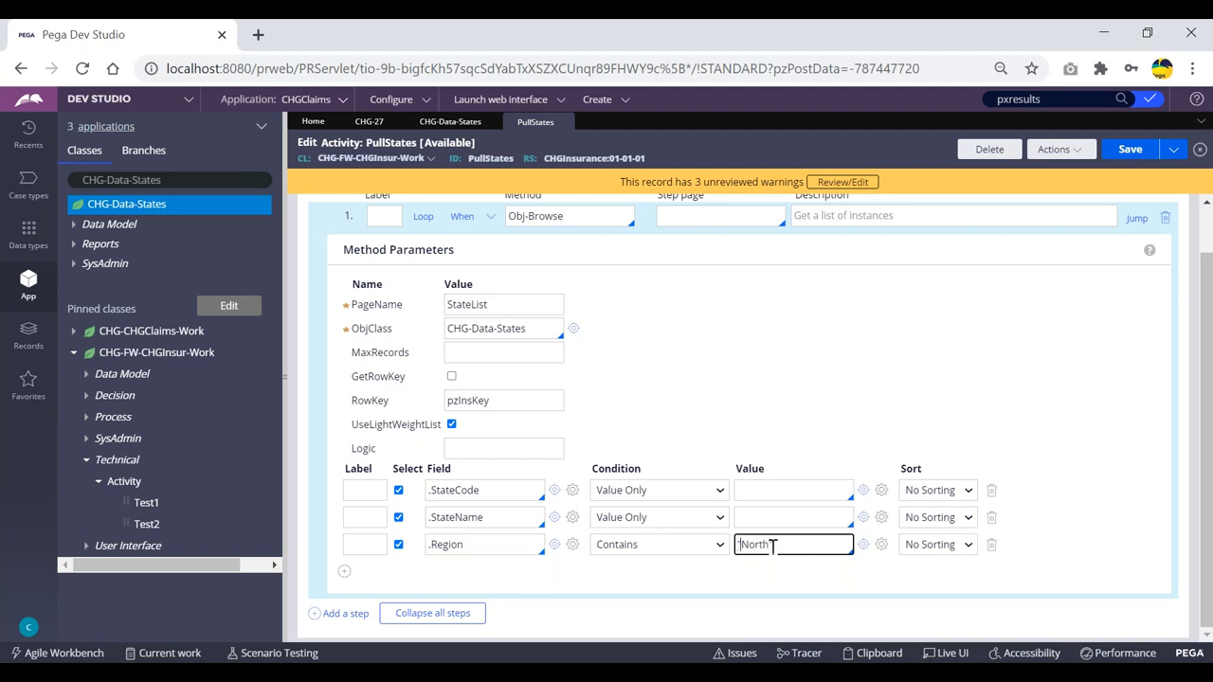
- Save the PullStates activity and refresh its rule form
left_click(1128, 149)
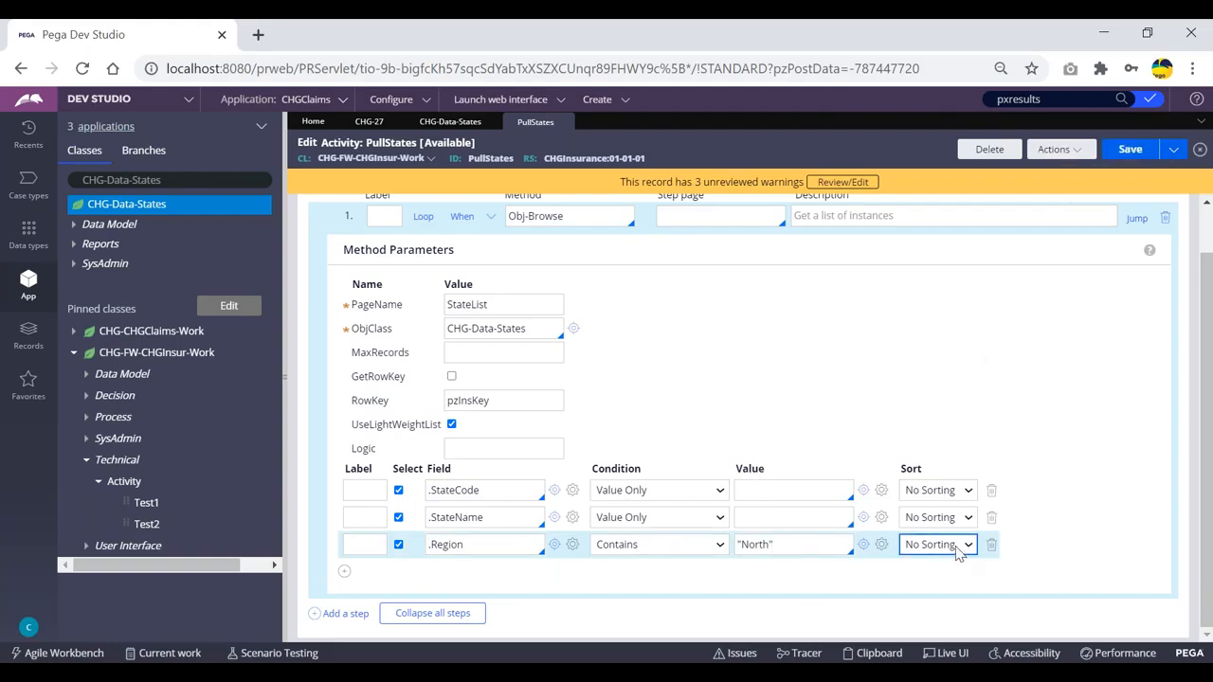
left_click(1054, 150)
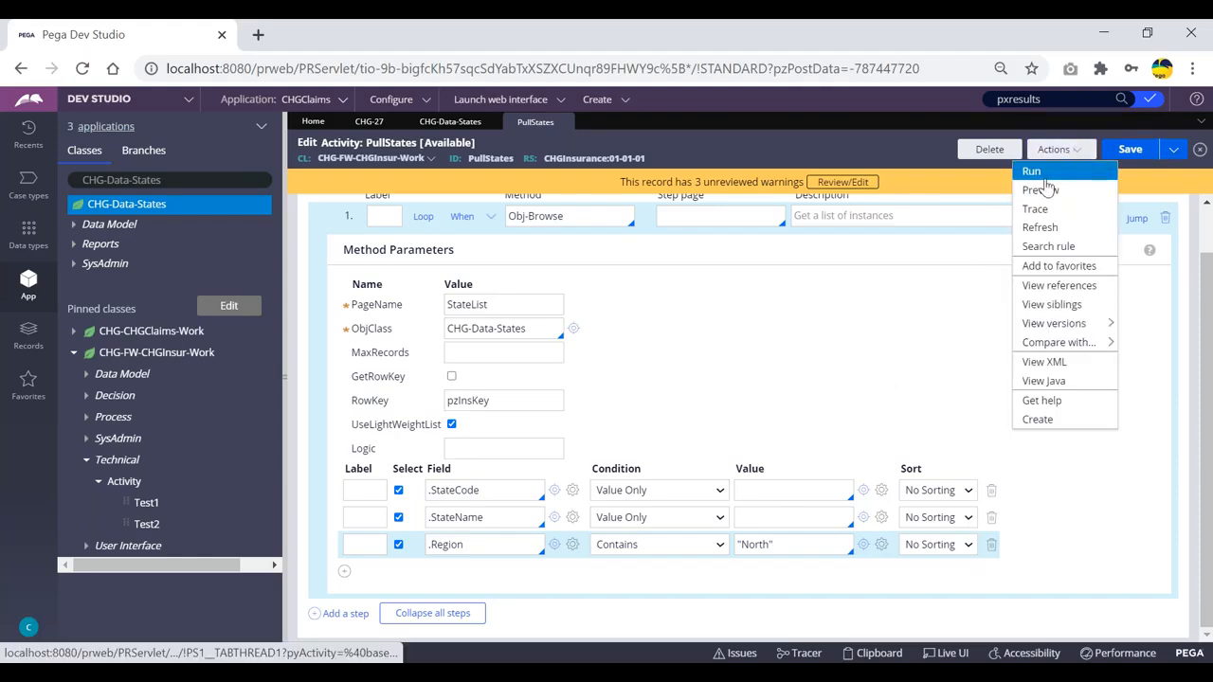
left_click(1041, 227)
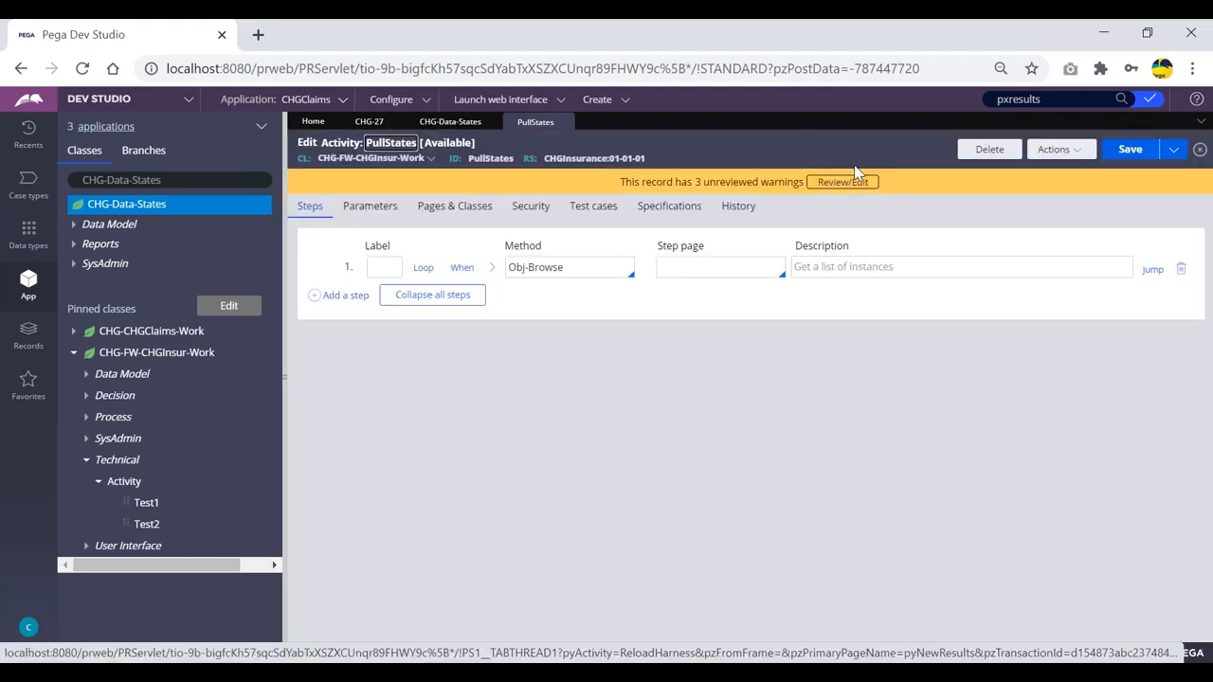
- Expand the Obj-Browse step's parameters, run the PullStates activity on the empty test page, and close the result window
left_click(492, 268)
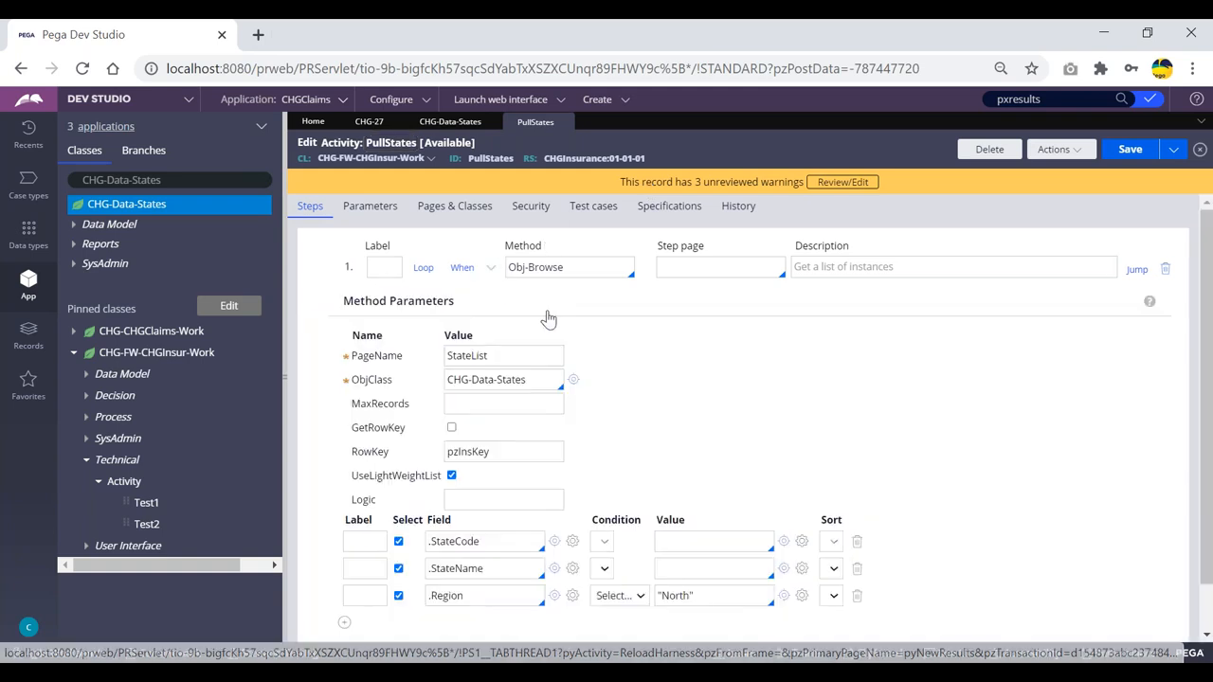
scroll(731, 366, "down", 1)
left_click(1057, 150)
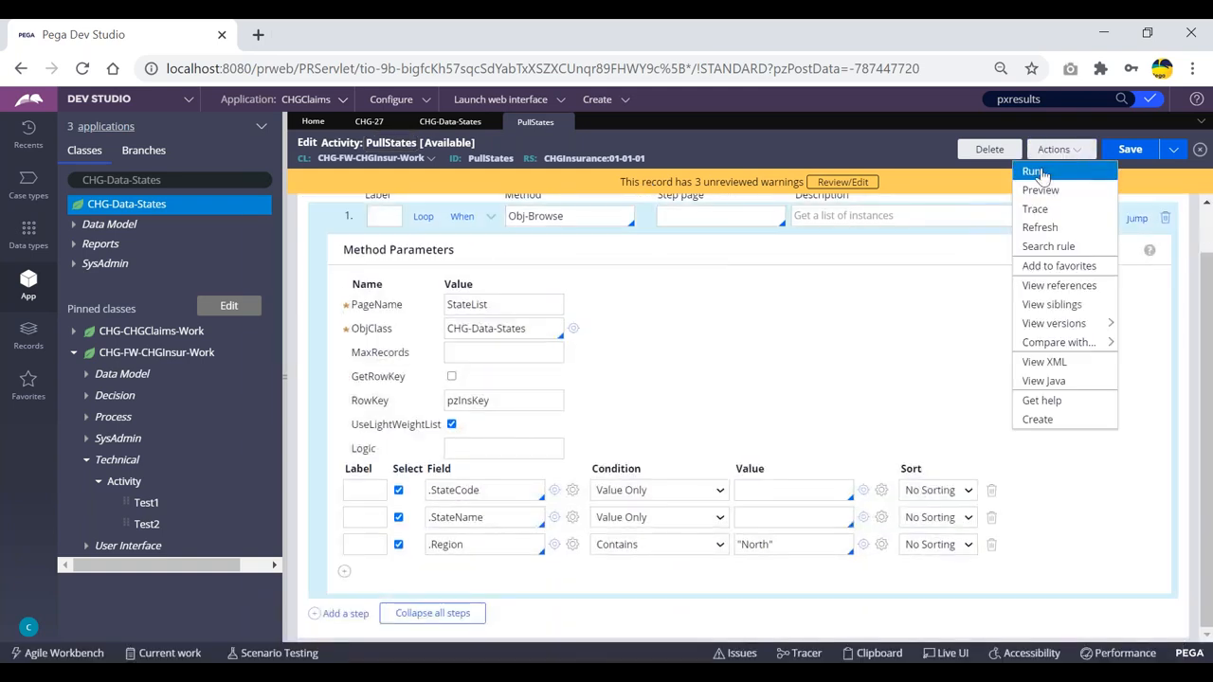
left_click(1033, 172)
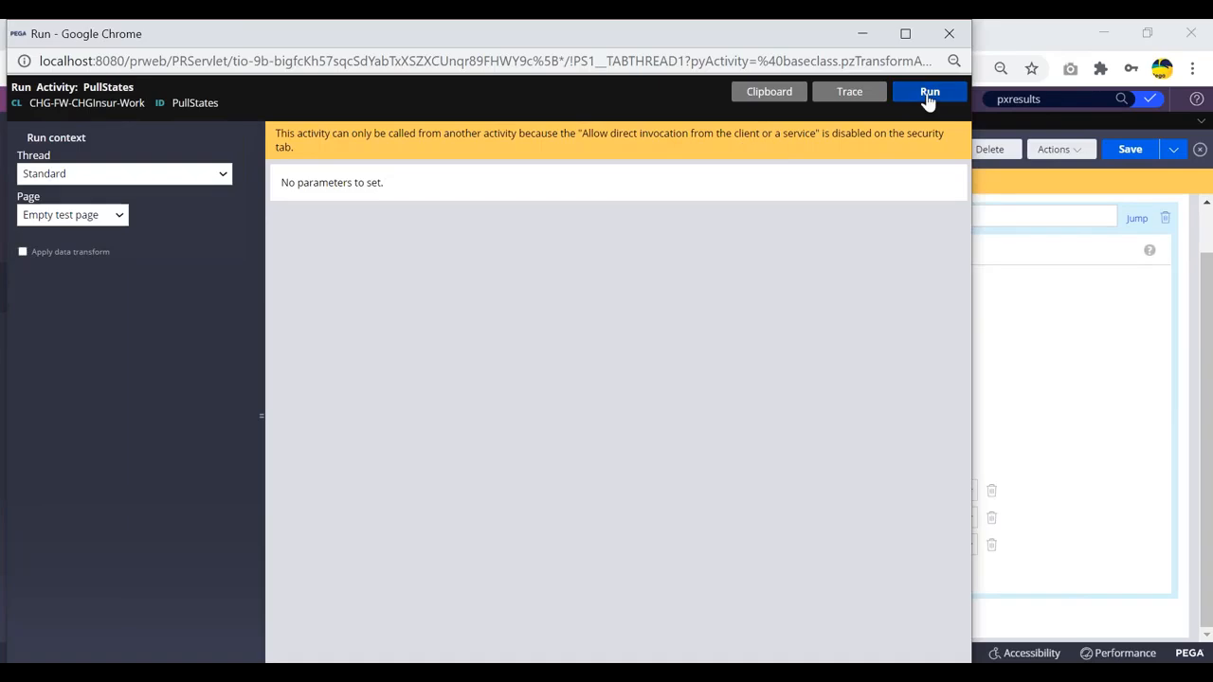
left_click(928, 99)
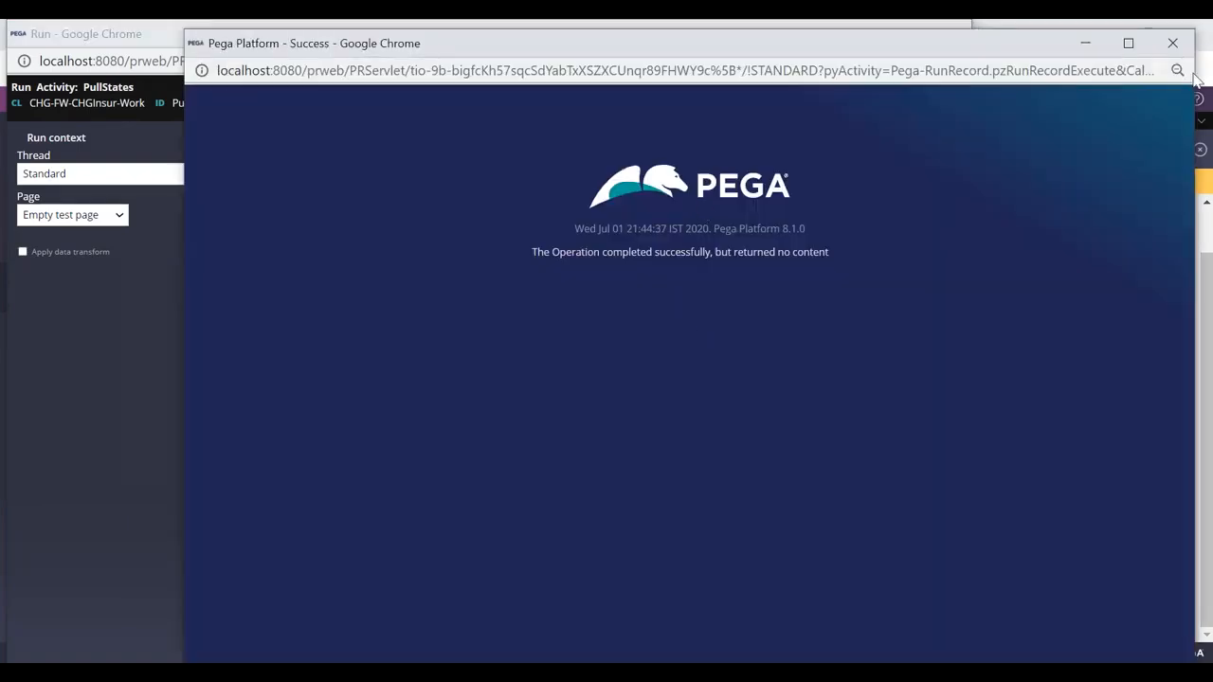
left_click(1172, 42)
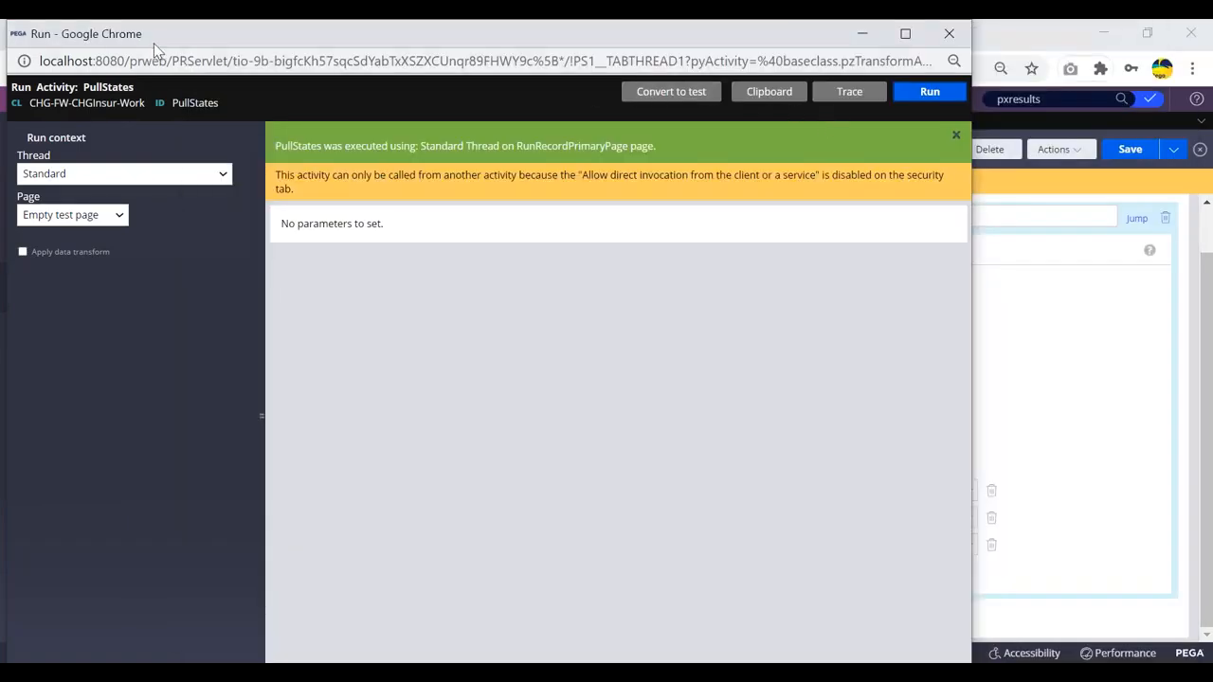
- Inspect the StateList page's properties in the Clipboard Viewer and expand its pxResults list
left_click(767, 92)
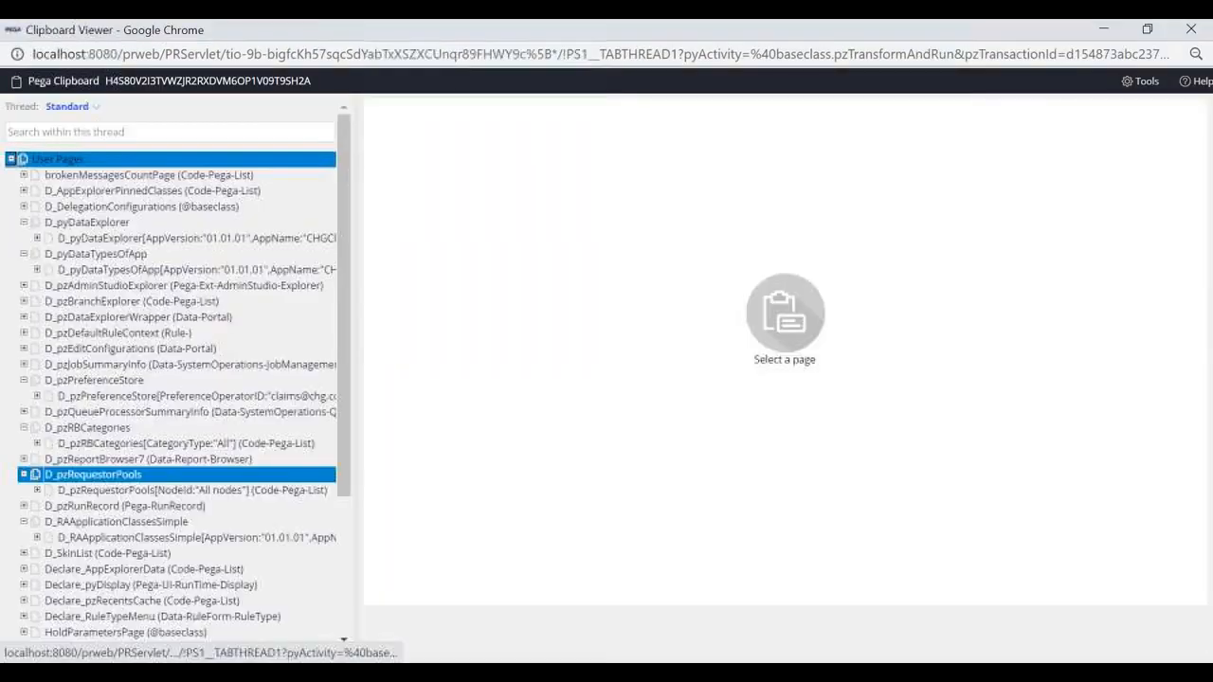
scroll(179, 373, "down", 3)
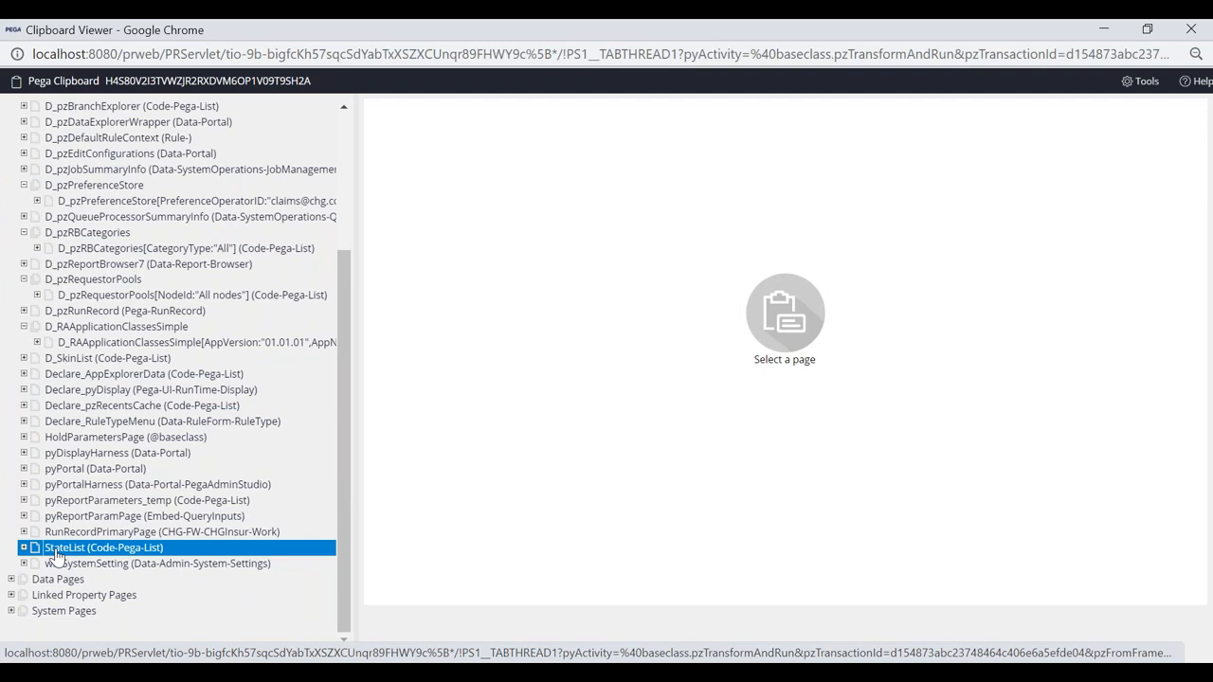
left_click(25, 548)
left_click(71, 517)
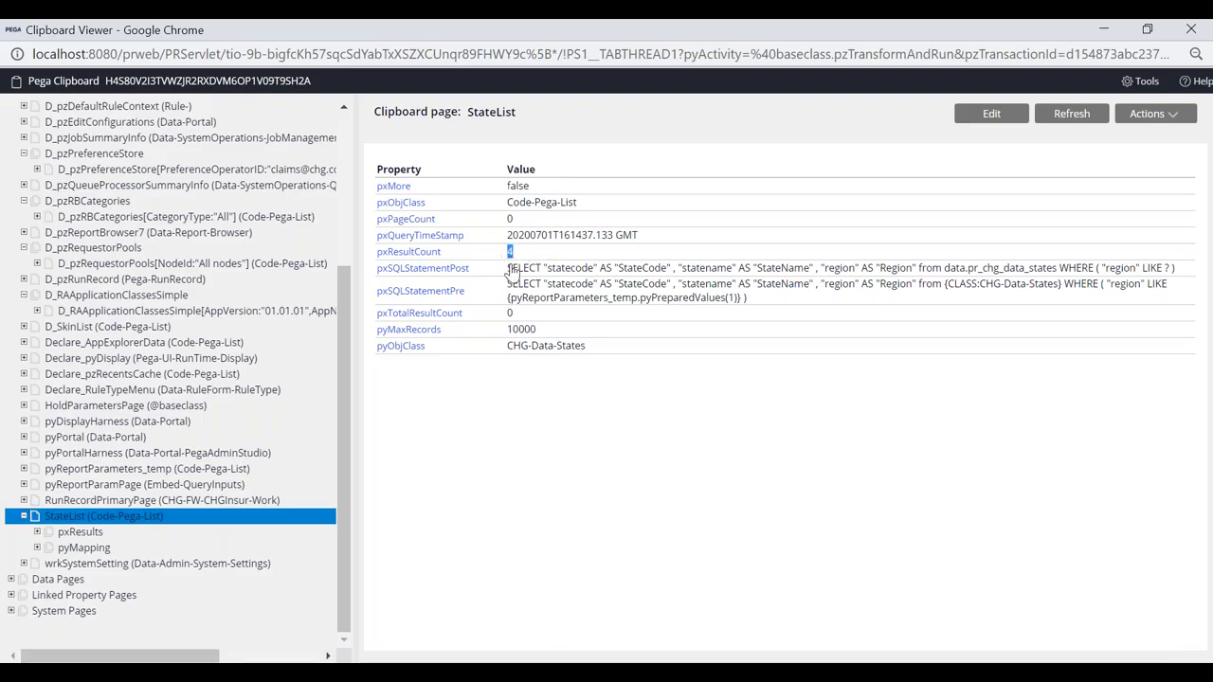
left_click(37, 532)
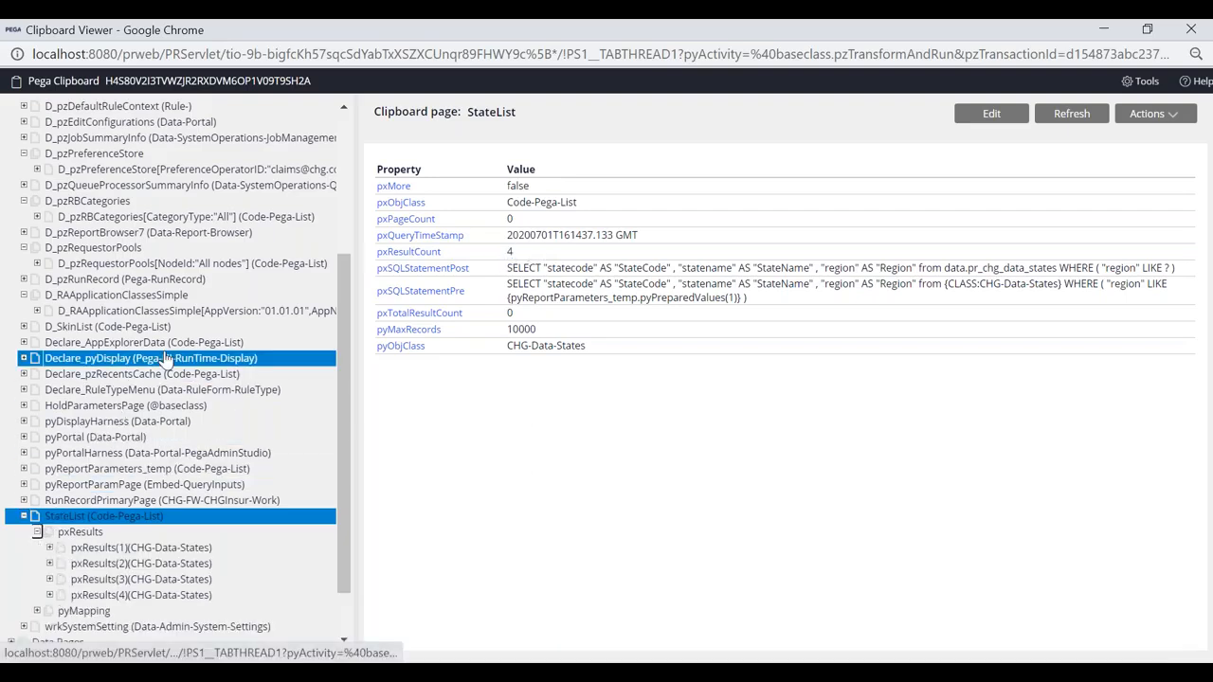
scroll(106, 519, "down", 1)
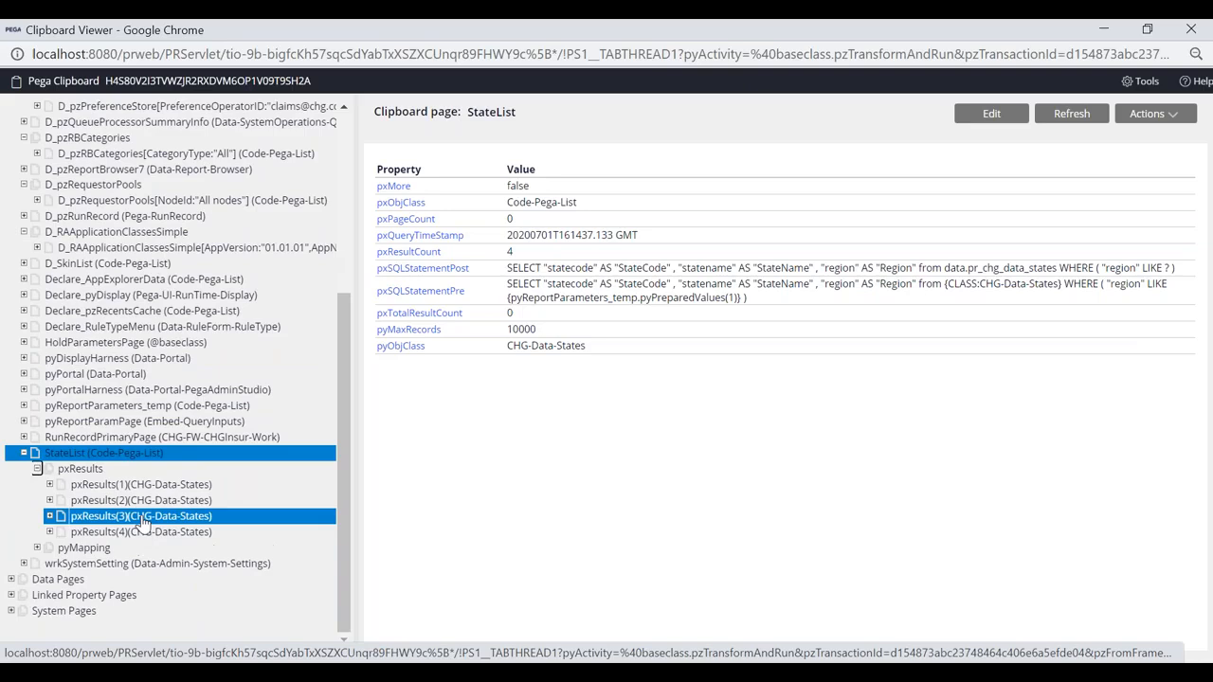
- Switch back to Dev Studio and review the .StateName and .Region fields and the .Region condition and value in the Obj-Browse step
key("alt+Tab")
key("alt+Tab")
key("alt+Tab")
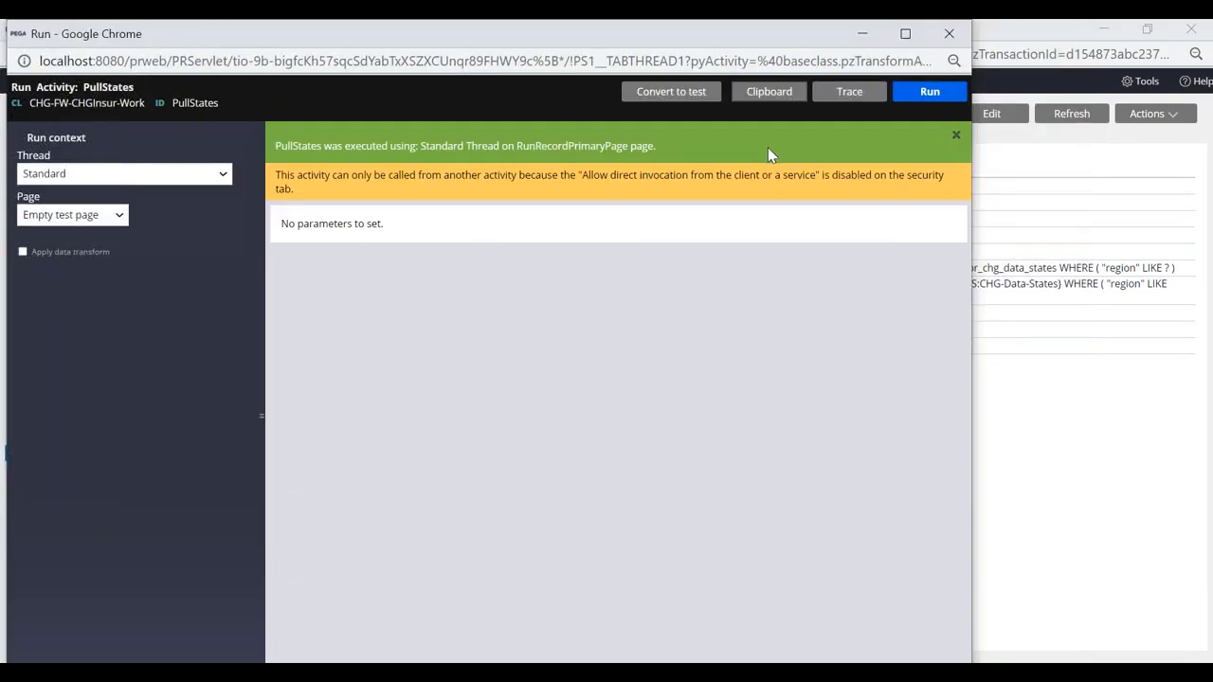
key("alt+Tab")
key("alt+Tab")
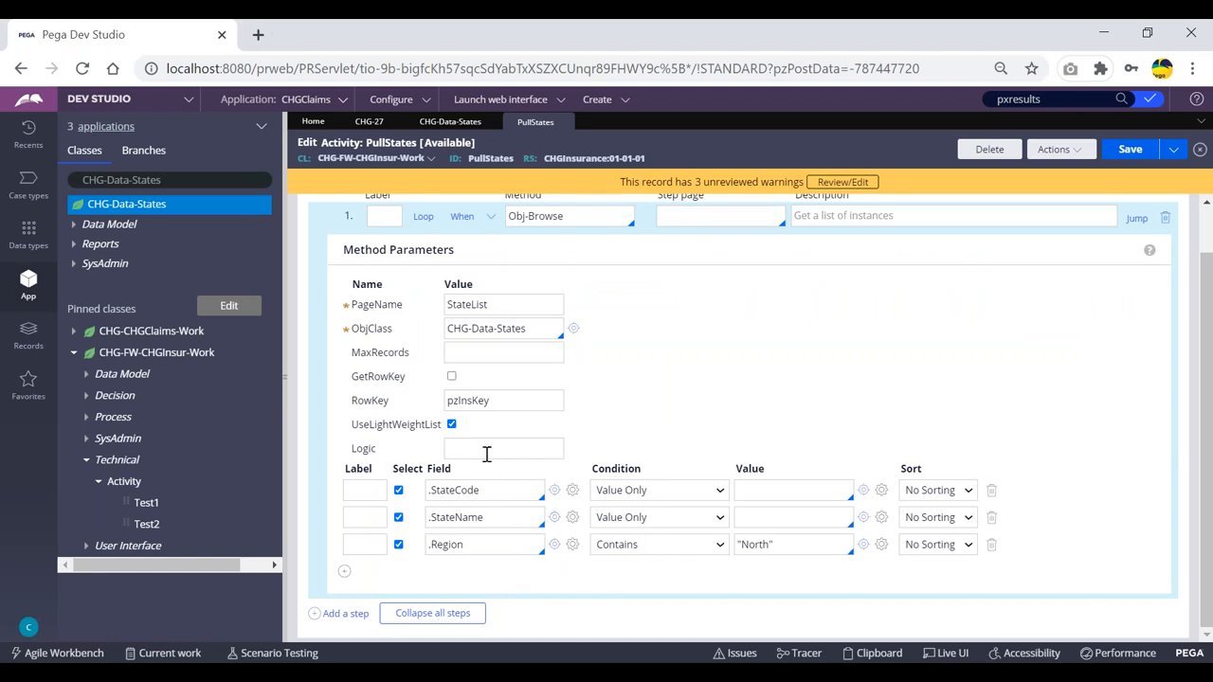
left_click(497, 519)
left_click(490, 548)
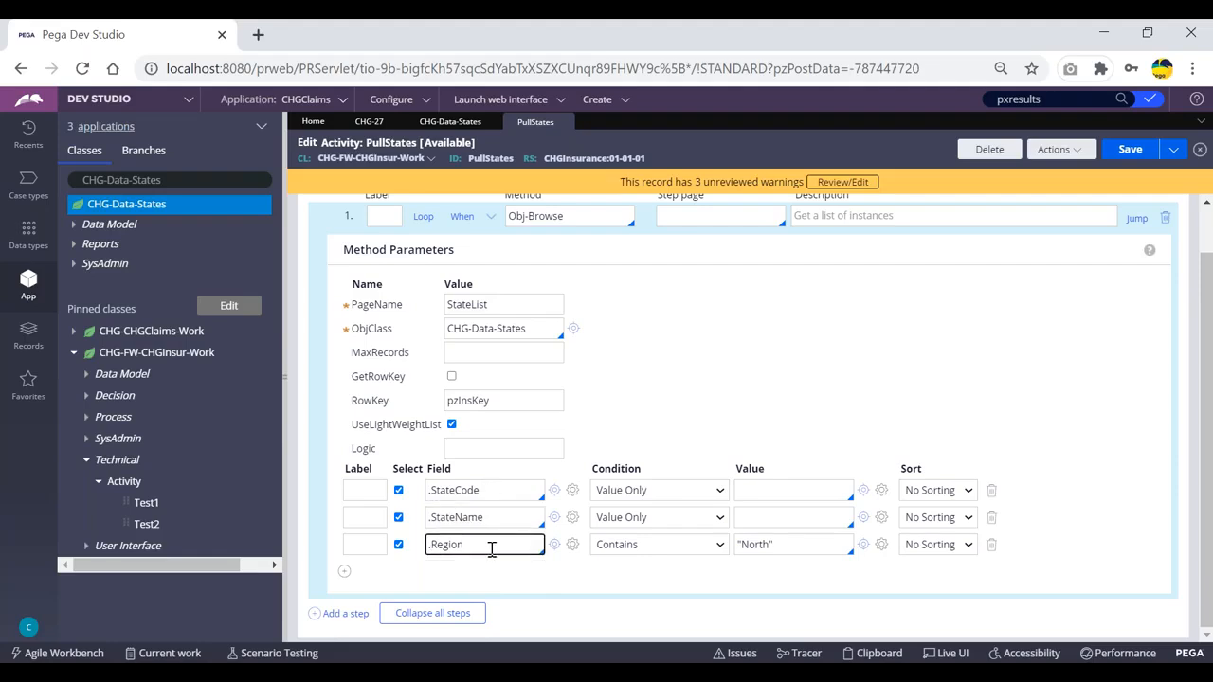
left_click(673, 361)
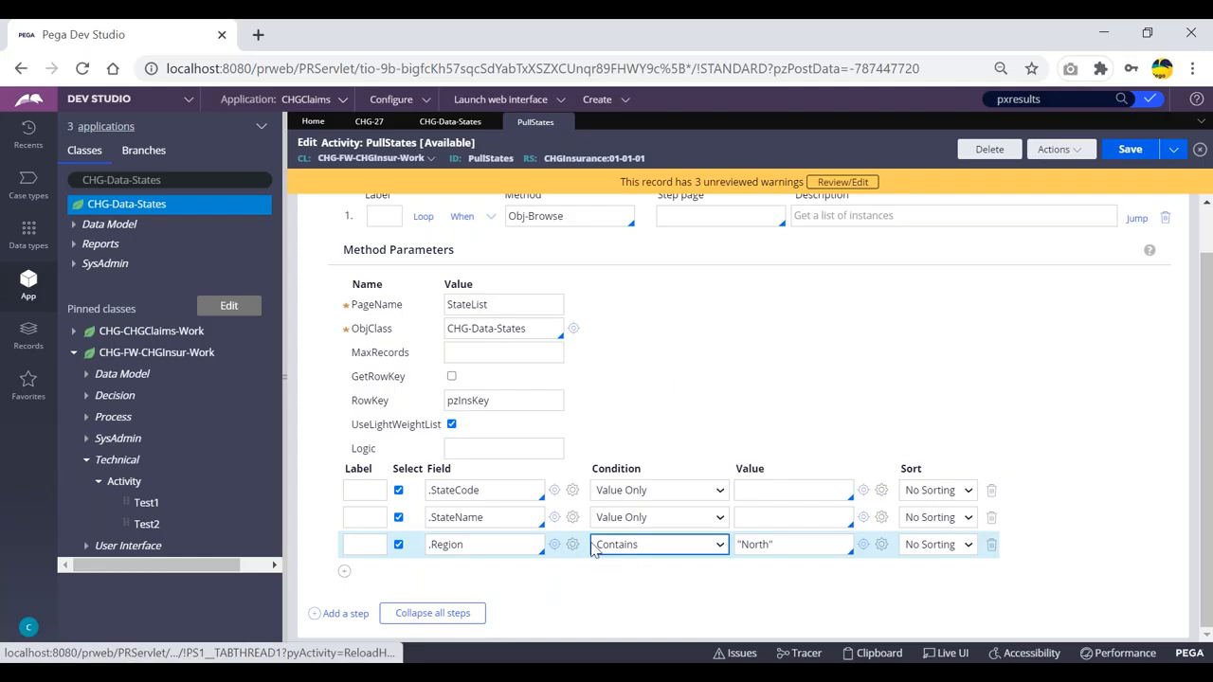
left_click(478, 544)
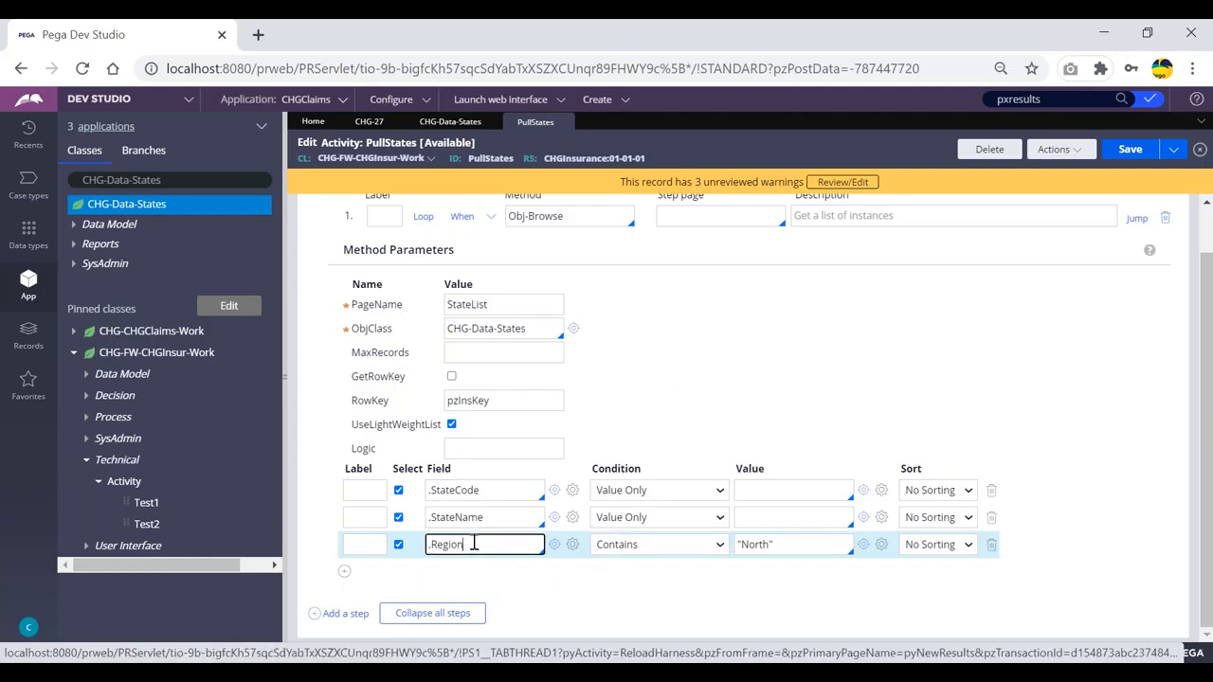
left_click(780, 542)
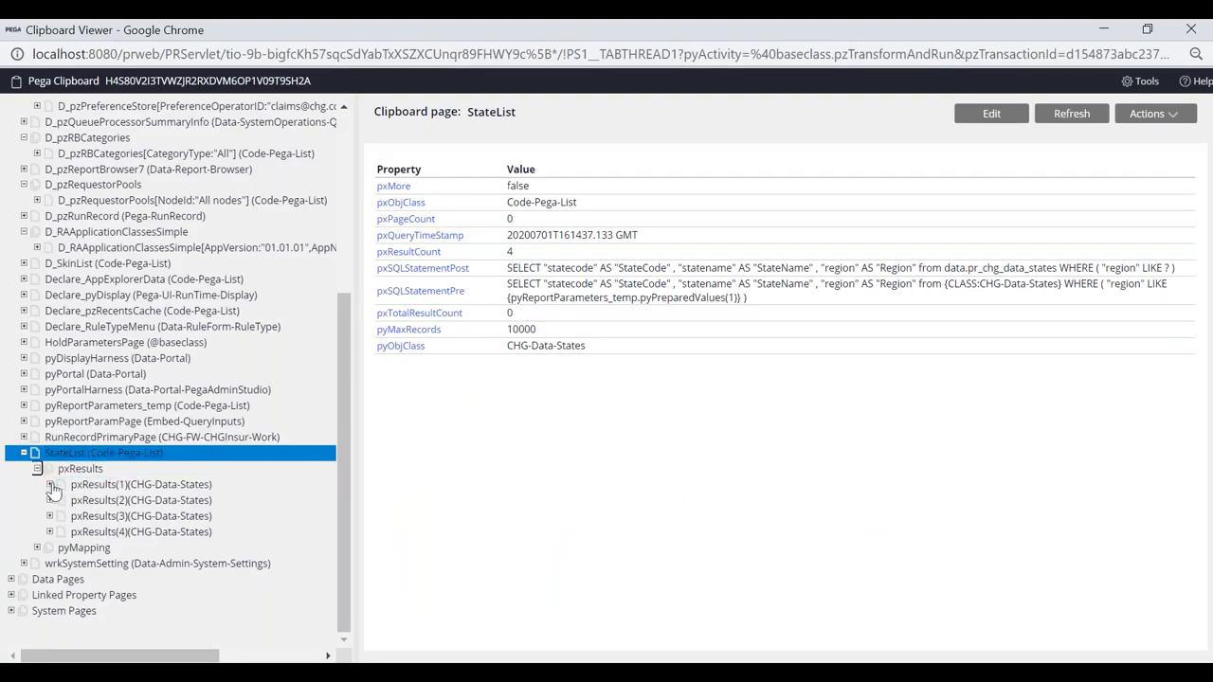
- View the properties of StateList entries pxResults(1) to pxResults(4) in the Clipboard Viewer
left_click(95, 484)
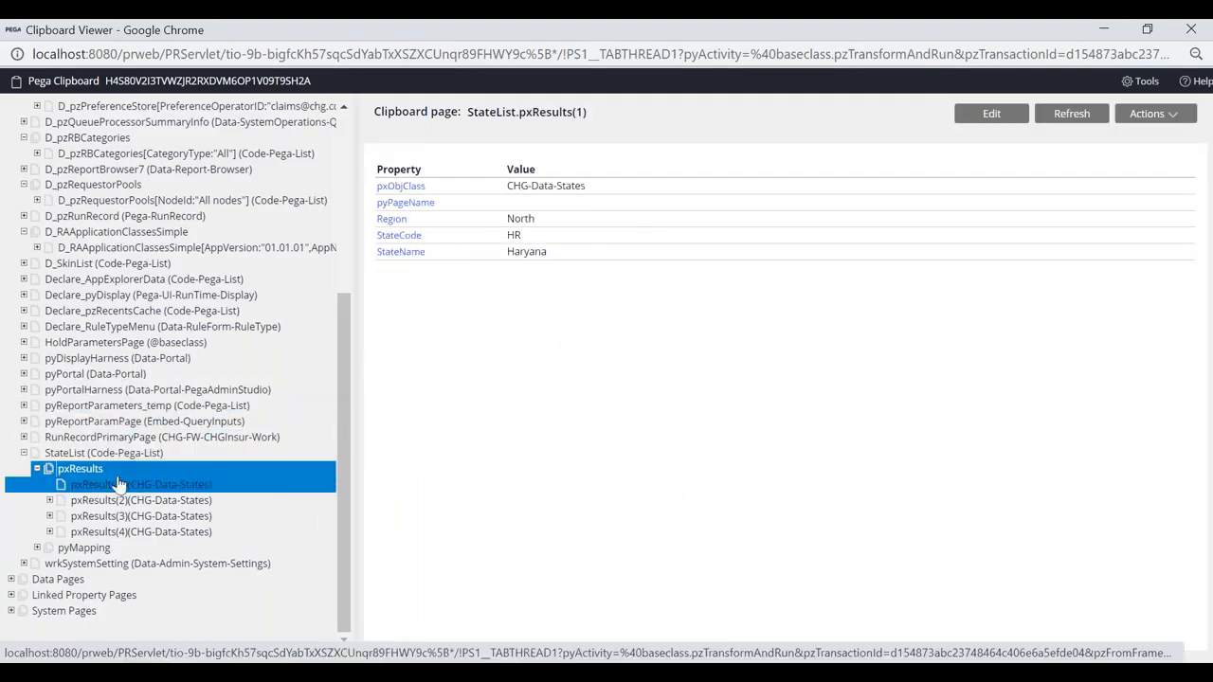
left_click(81, 501)
left_click(95, 517)
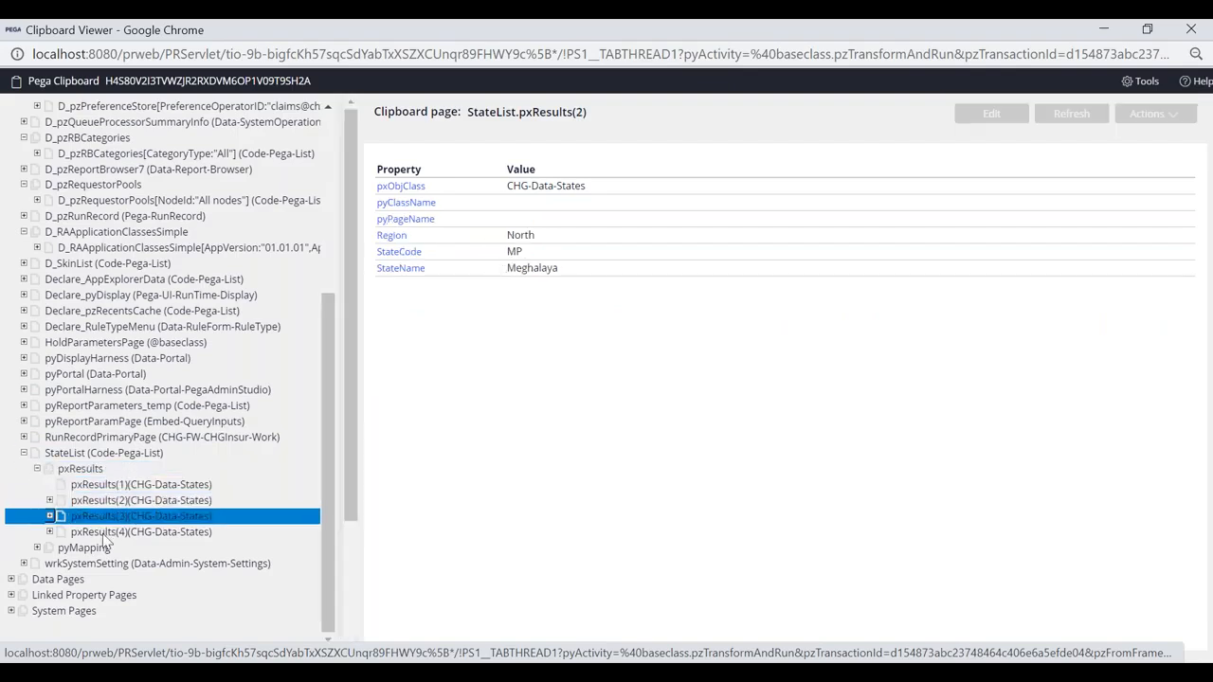
left_click(102, 532)
- Return to Dev Studio and examine the condition options available for the .StateCode field and the step's ObjClass
key("alt+Tab")
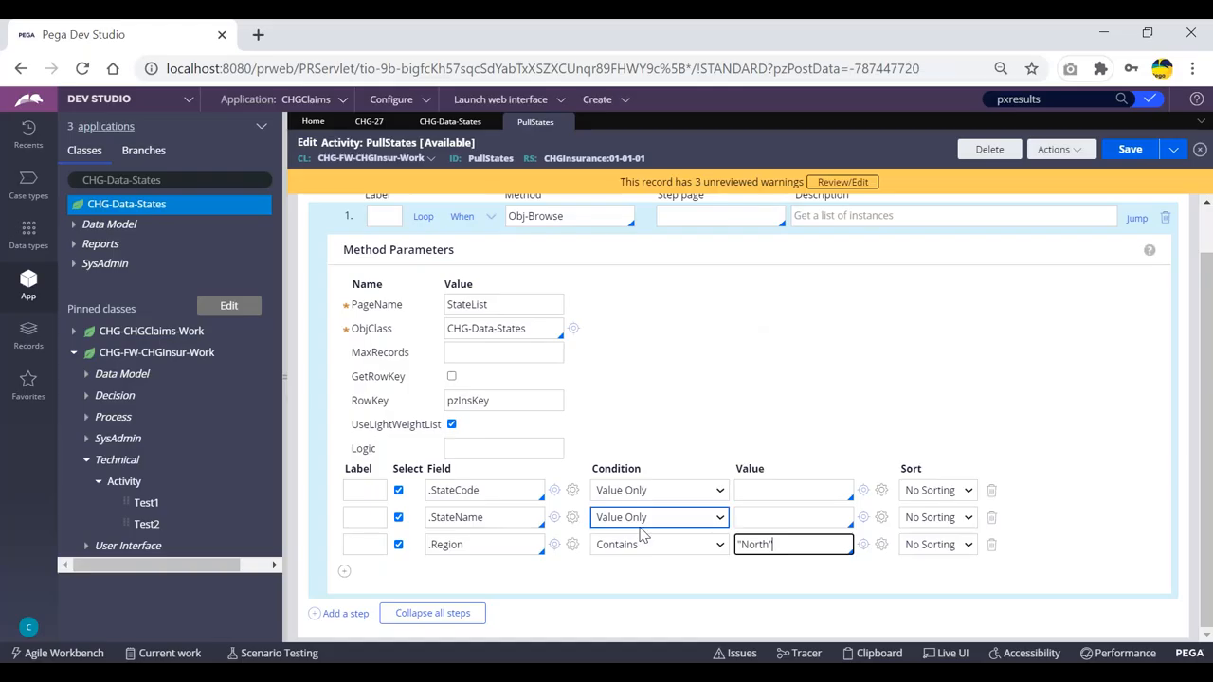
left_click(701, 490)
left_click(703, 491)
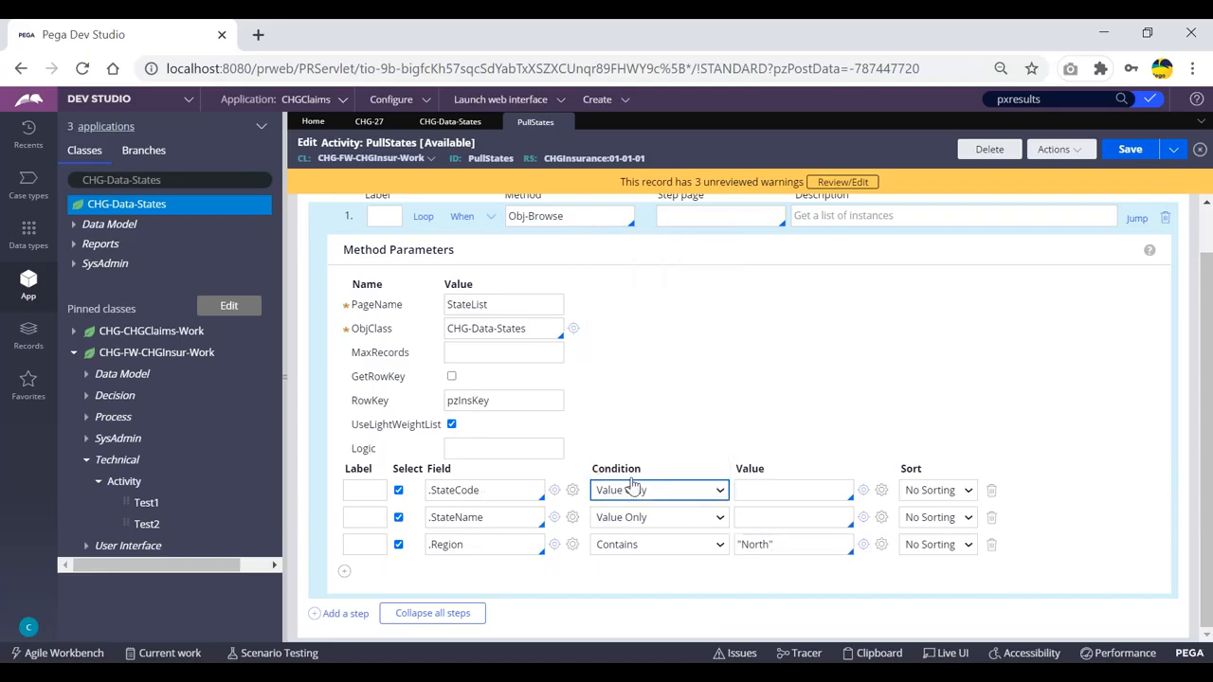
left_click(705, 495)
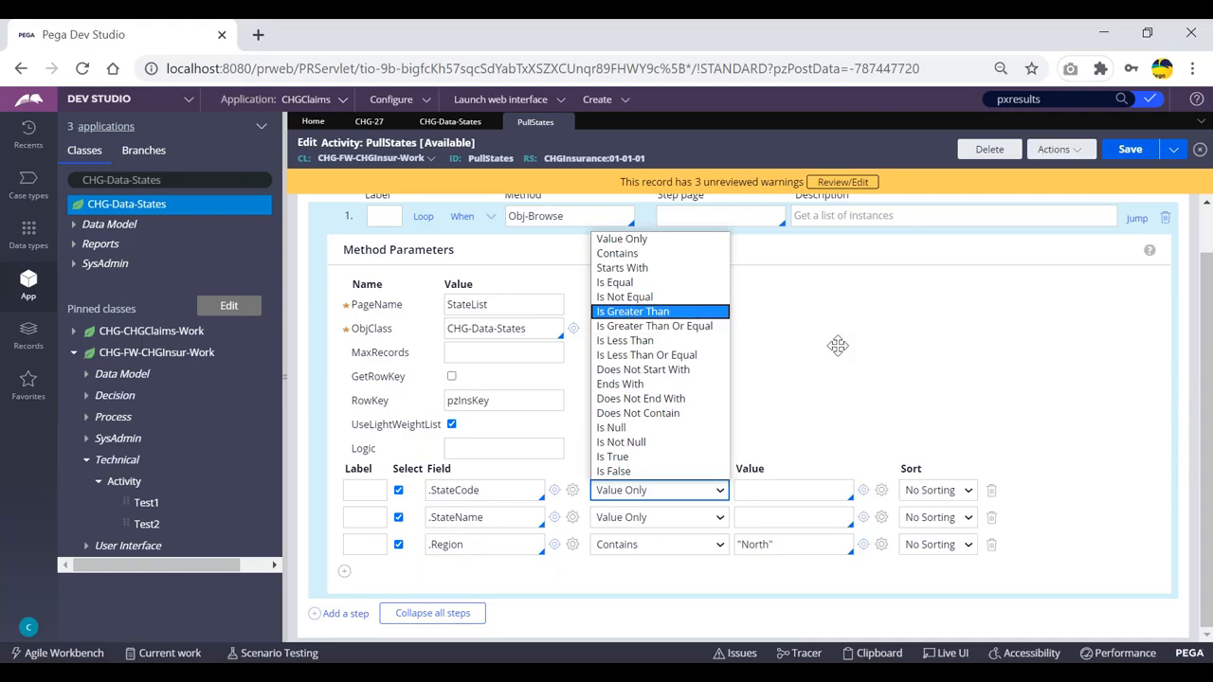
left_click(711, 492)
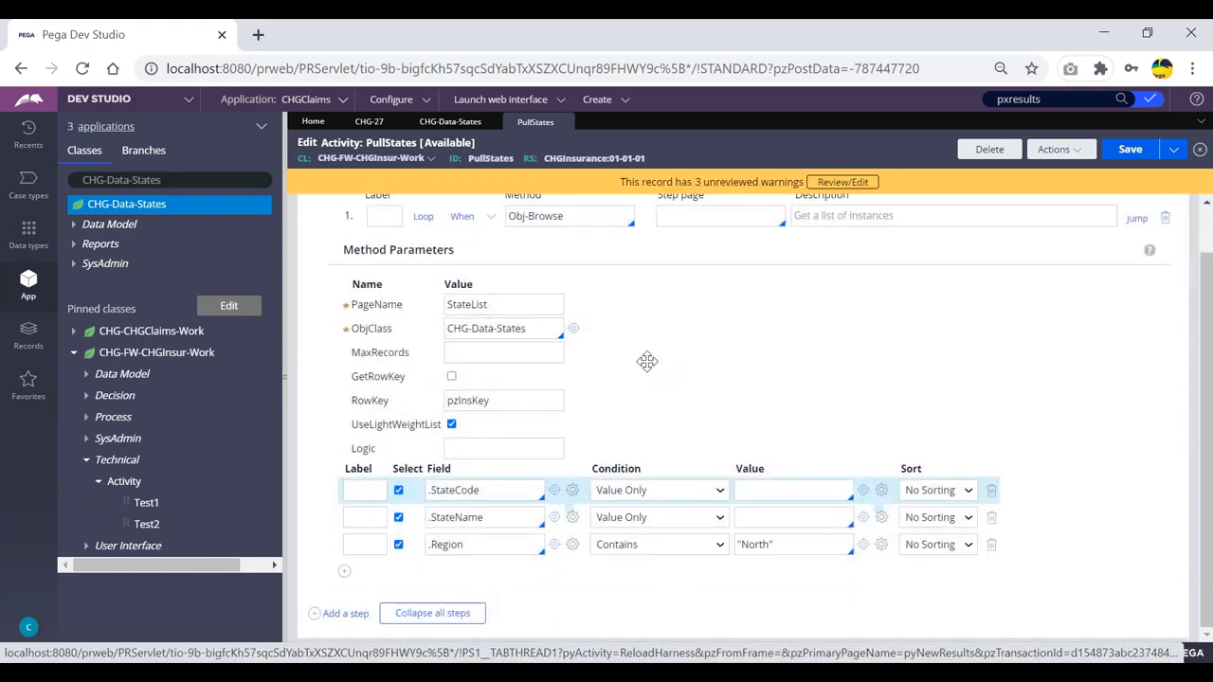
left_click(654, 491)
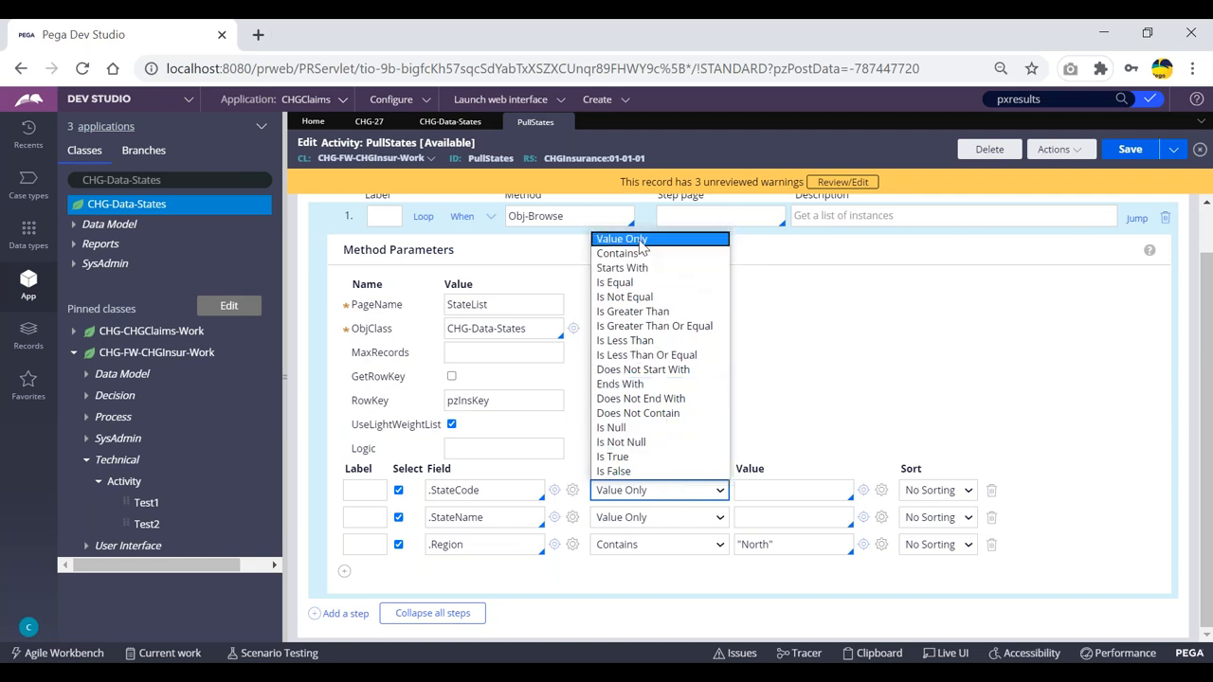
left_click_drag(531, 329, 438, 332)
left_click(441, 335)
left_click(670, 492)
left_click(901, 323)
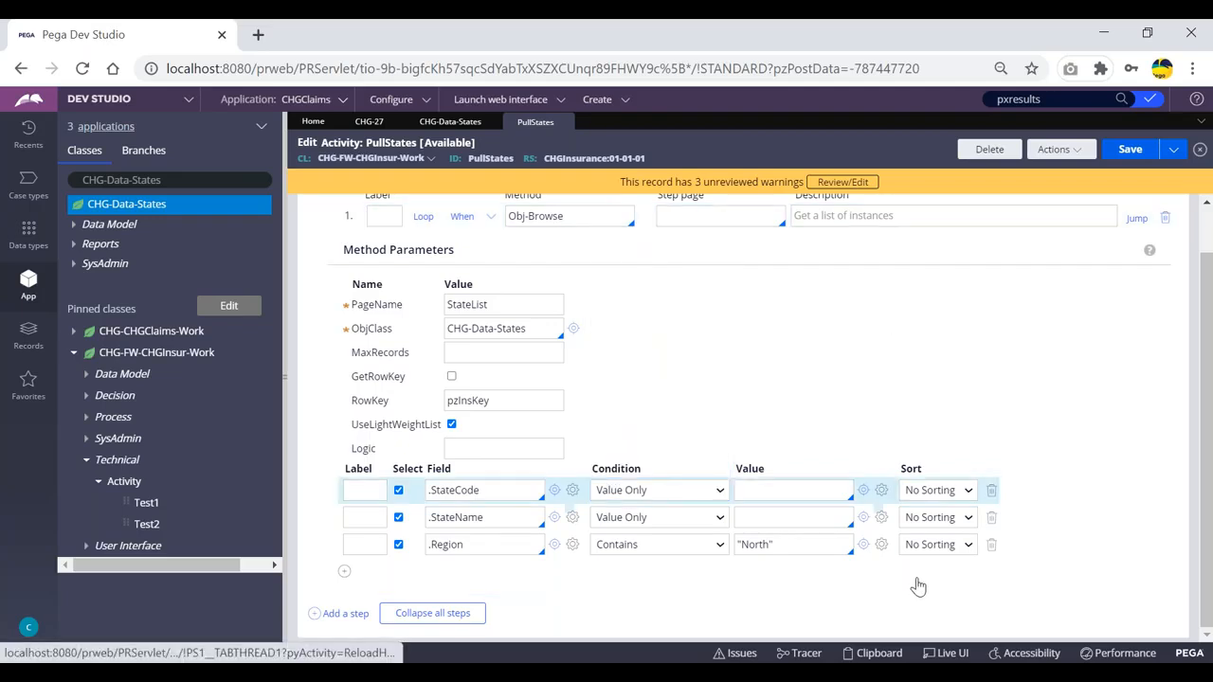
- Clear the .Region field's value and try to save the activity with the Contains condition
left_click(811, 543)
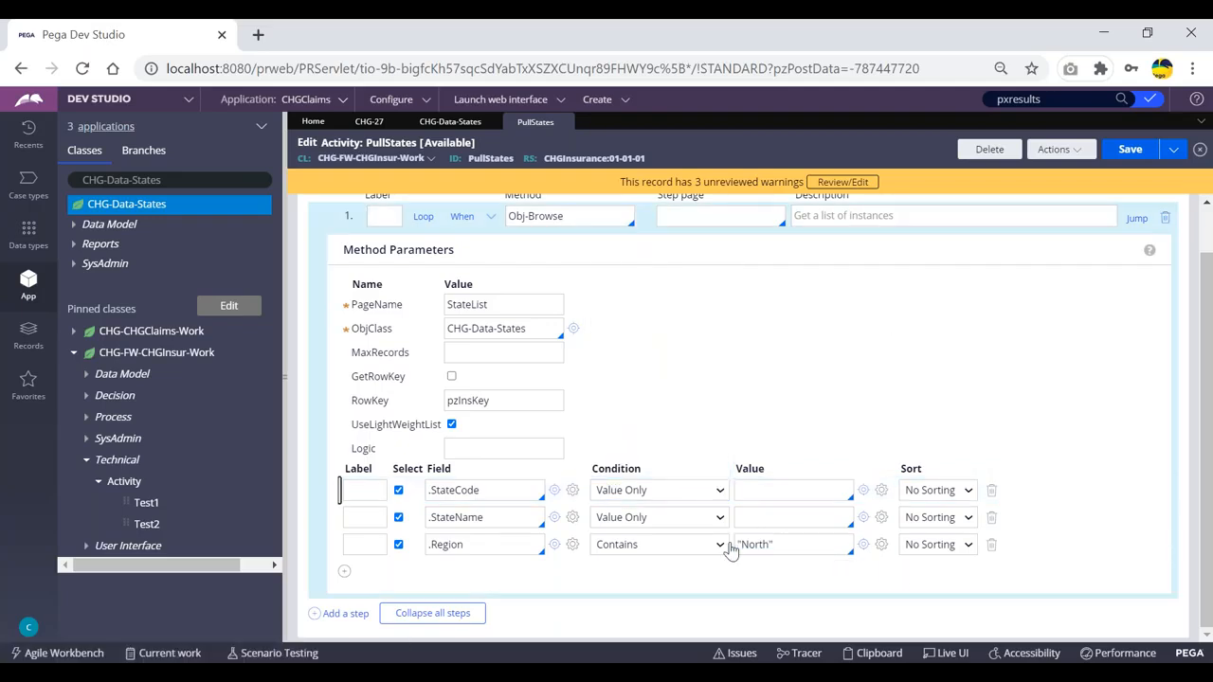
left_click(793, 544)
key("ctrl+a")
key("BackSpace")
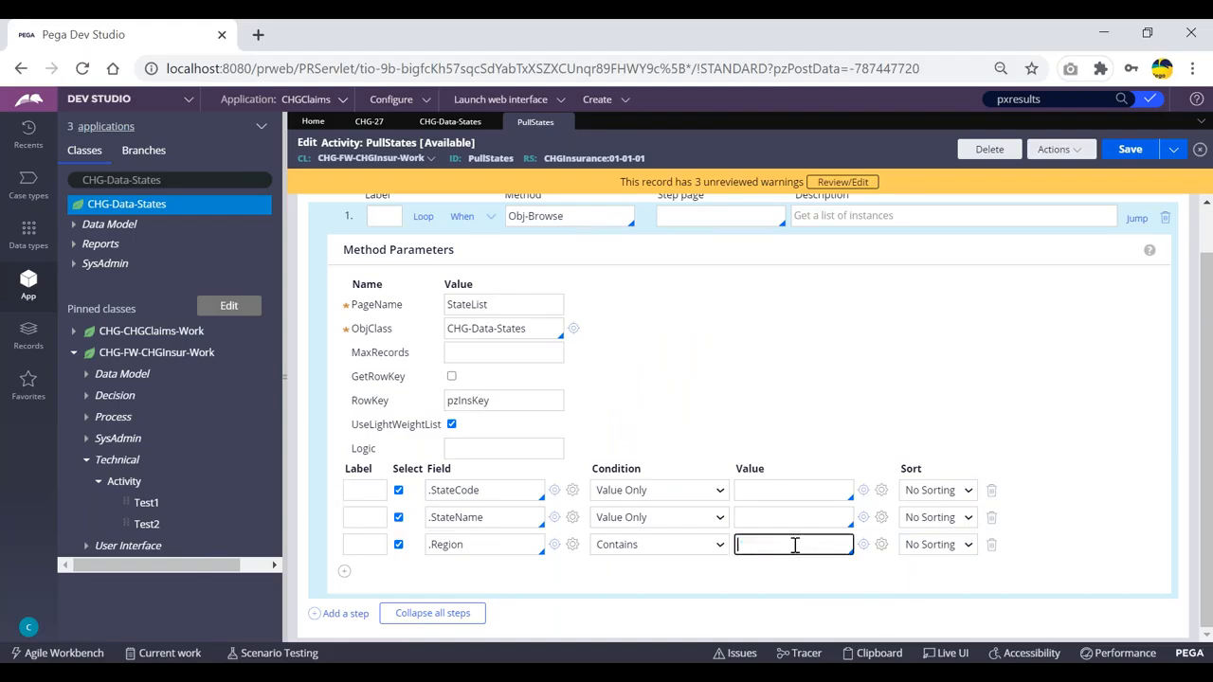
left_click(1128, 151)
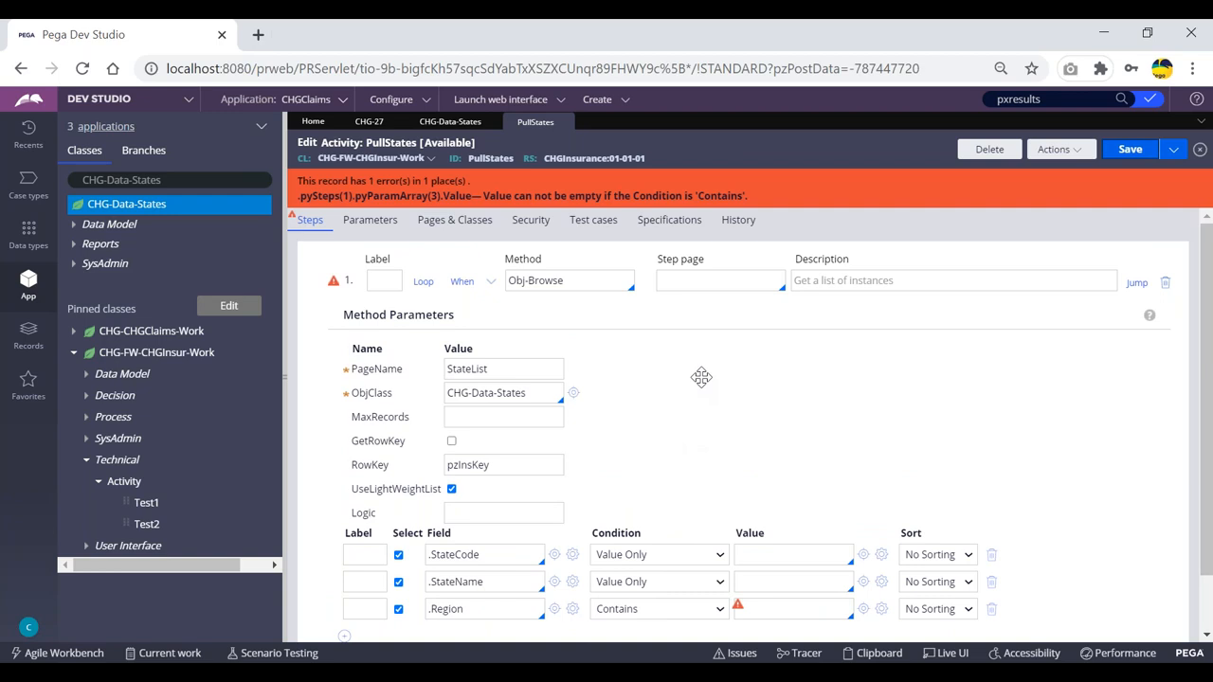
- Set the .Region field's condition to Value Only and save the PullStates activity
scroll(701, 377, "down", 1)
left_click(687, 544)
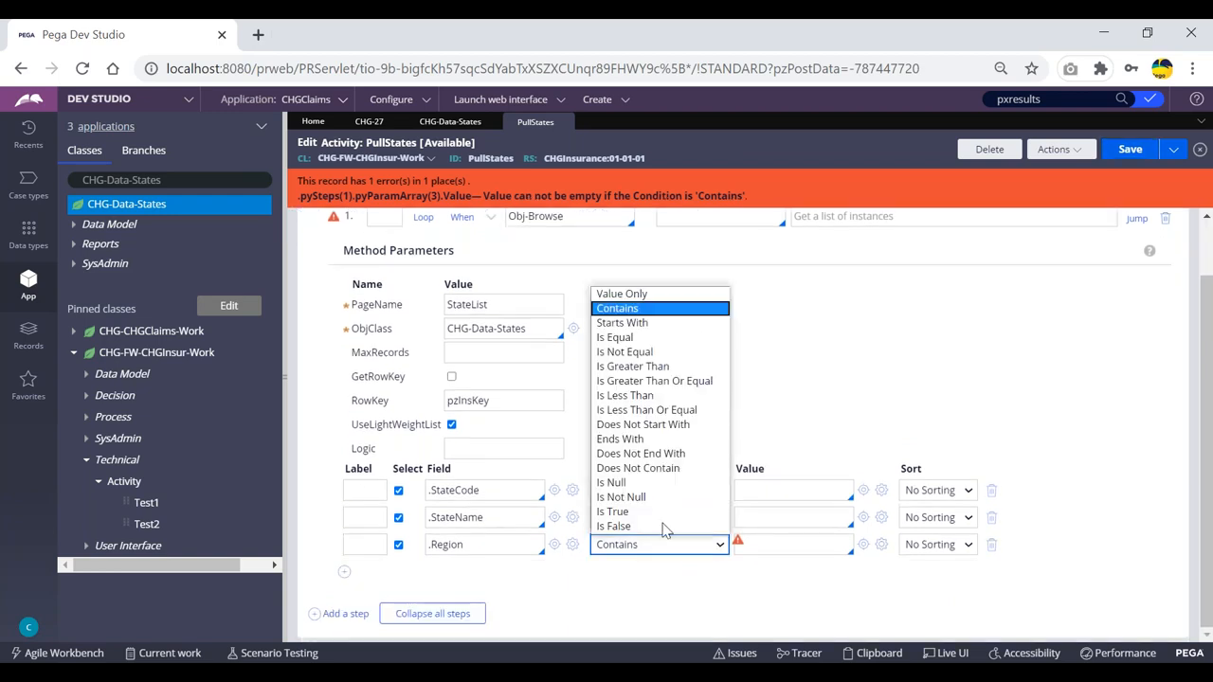
left_click(621, 302)
left_click(1130, 149)
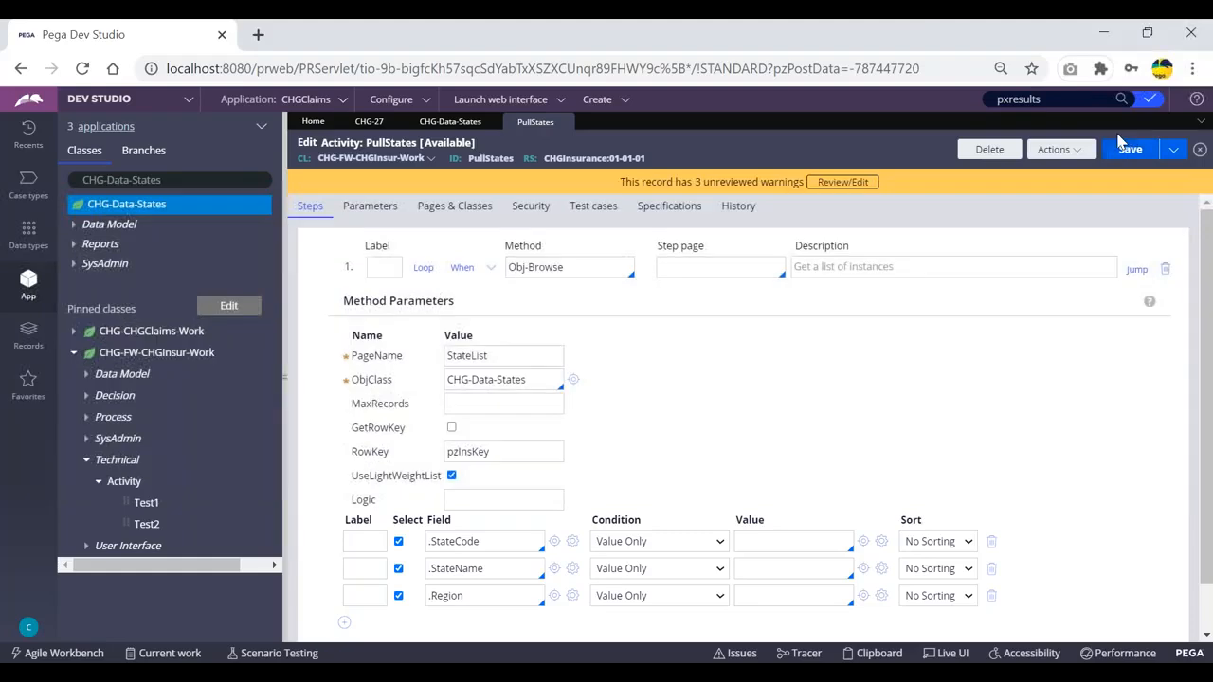
- Run the PullStates activity again without the region filter and close the result window
left_click(1087, 153)
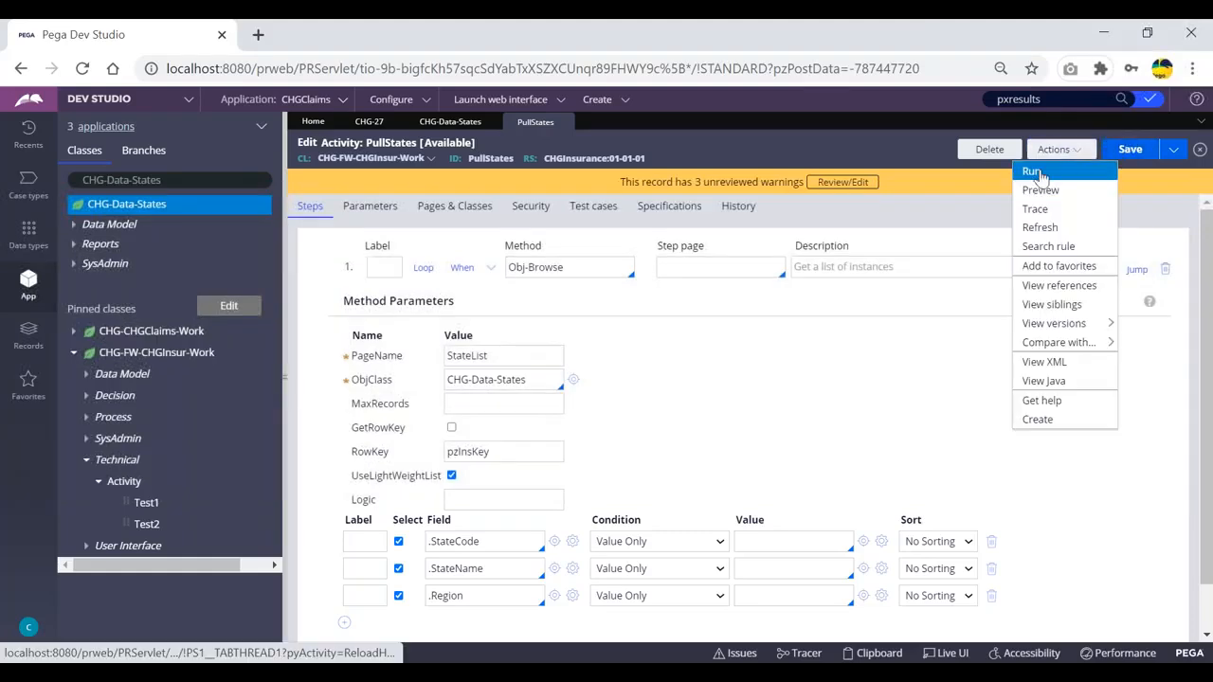
left_click(1033, 171)
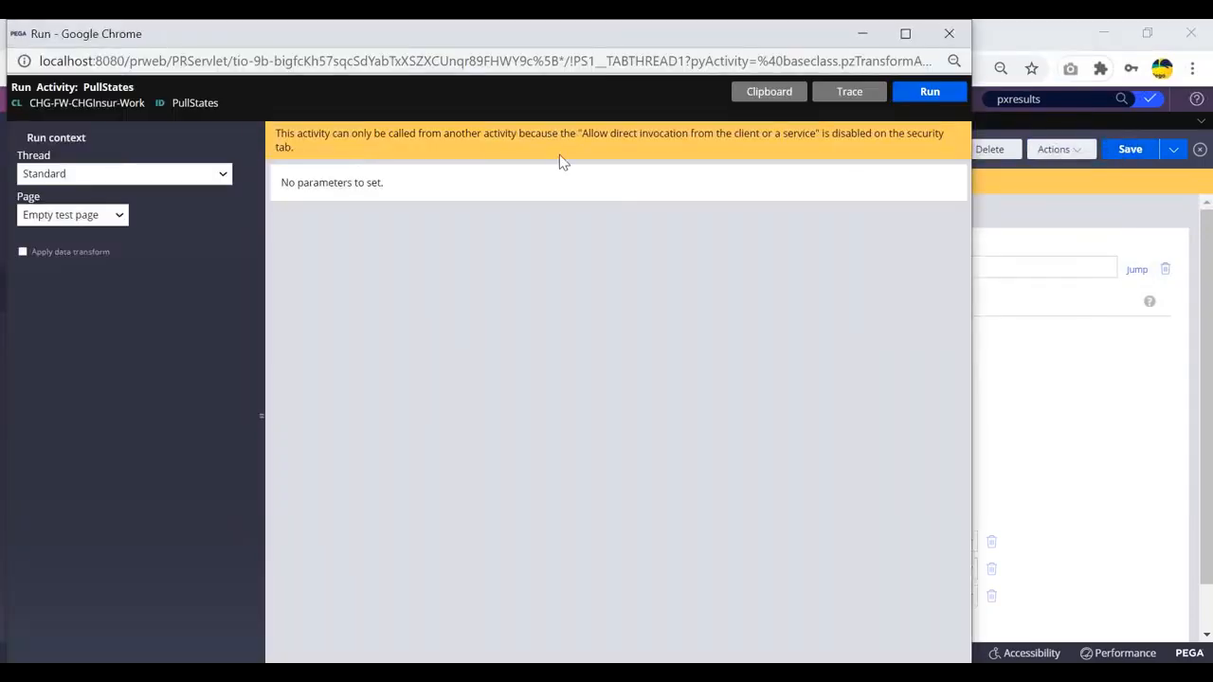
left_click(927, 94)
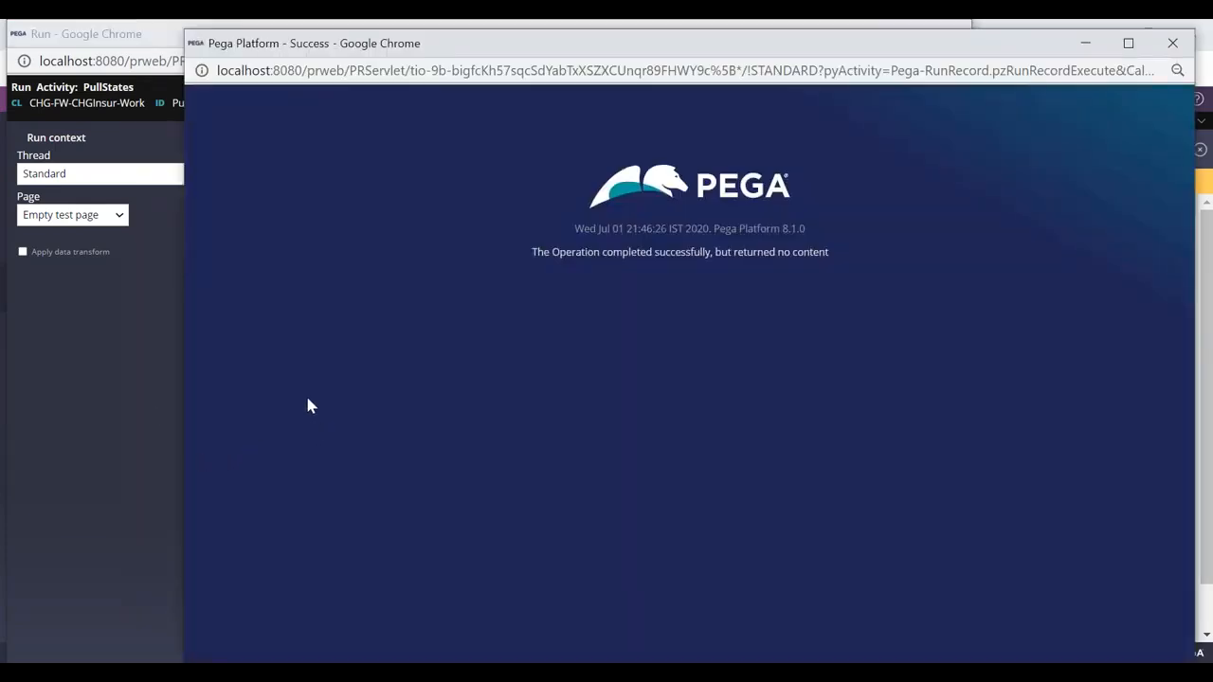
left_click(1172, 43)
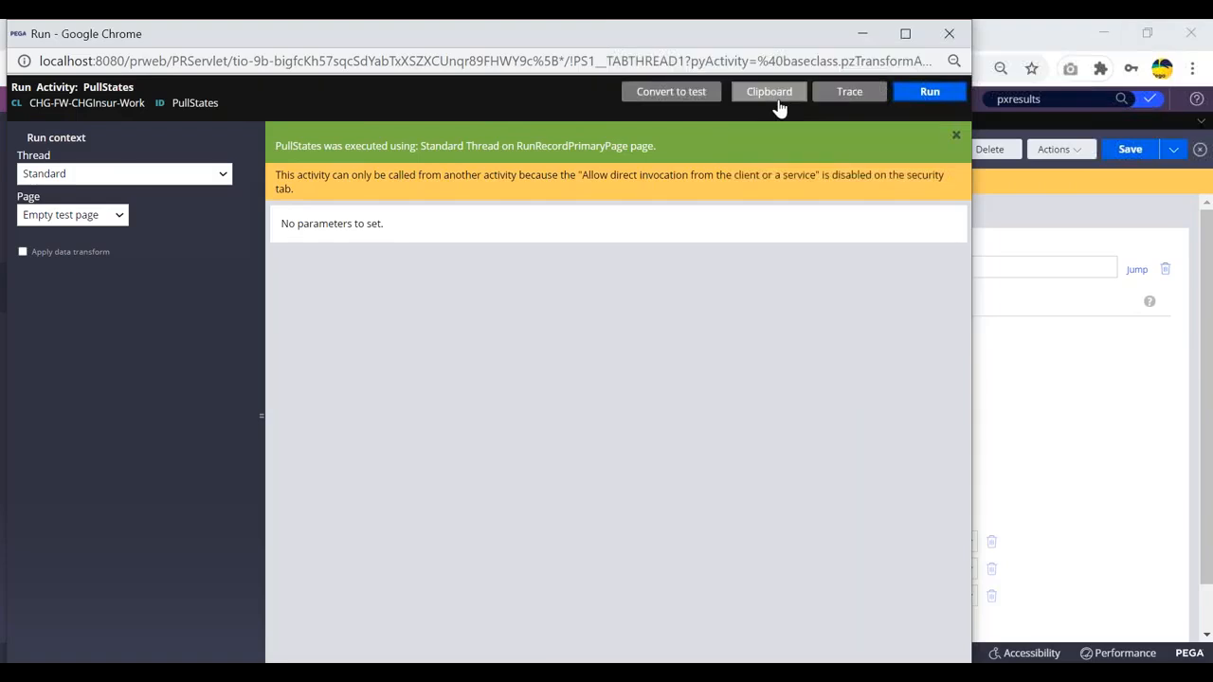
- Open the clipboard from the run window and expand the StateList page's pxResults list to examine the unfiltered entries
left_click(769, 90)
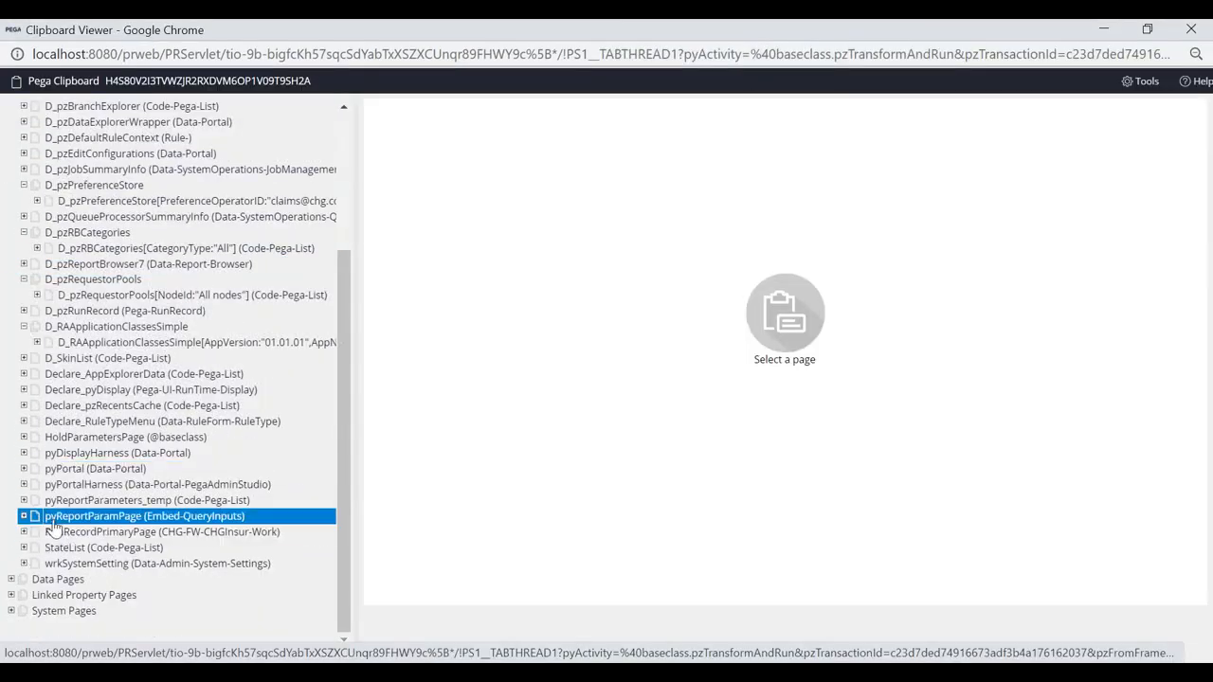
left_click(23, 549)
scroll(114, 388, "down", 1)
left_click(38, 533)
scroll(142, 455, "down", 2)
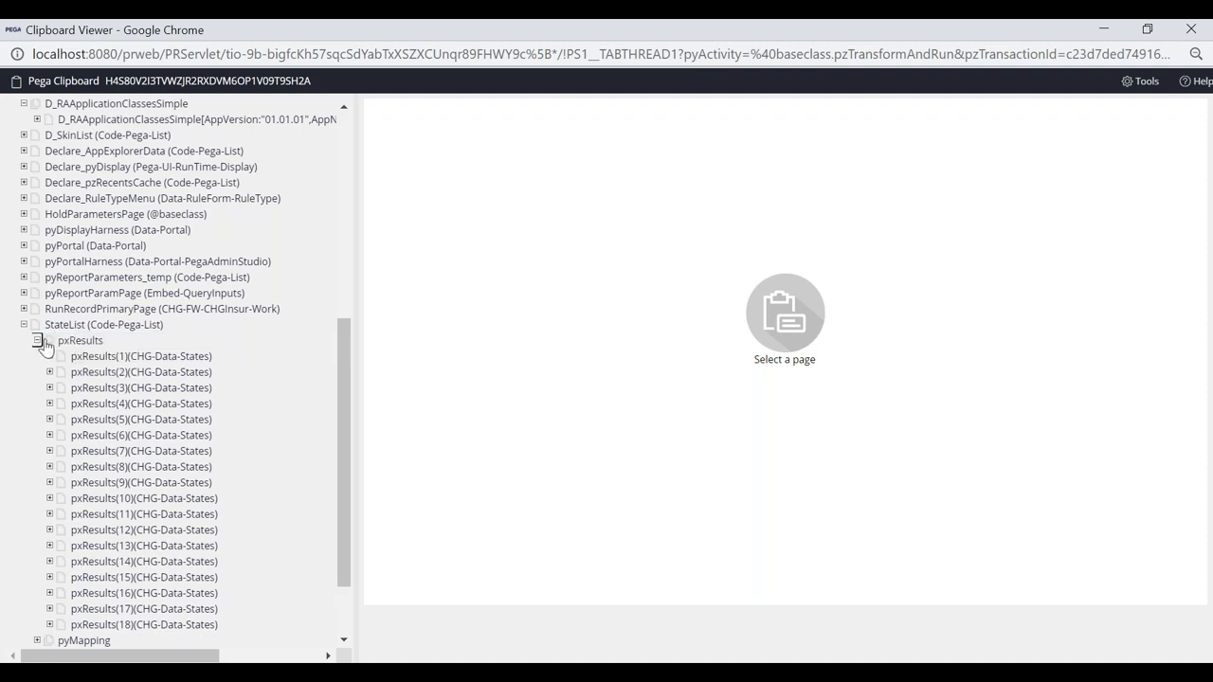
- Minimize the clipboard viewer and close the PullStates run window to return to the activity rule
left_click(80, 371)
key("alt+Tab")
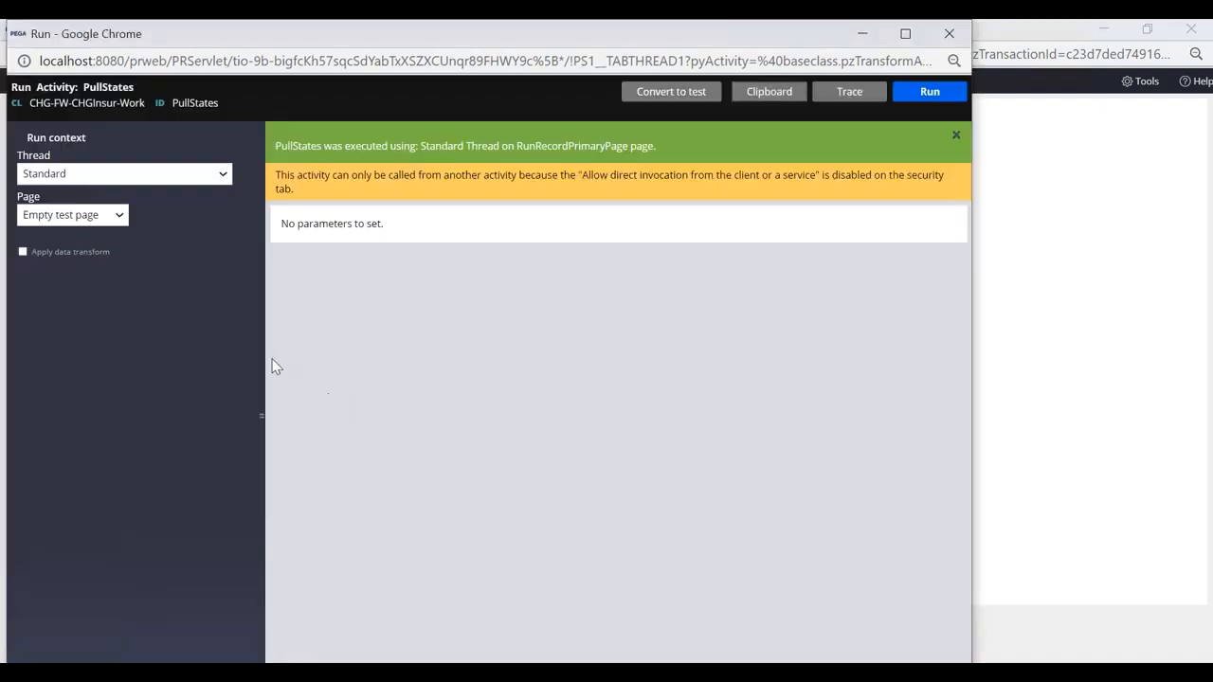
key("alt+Tab")
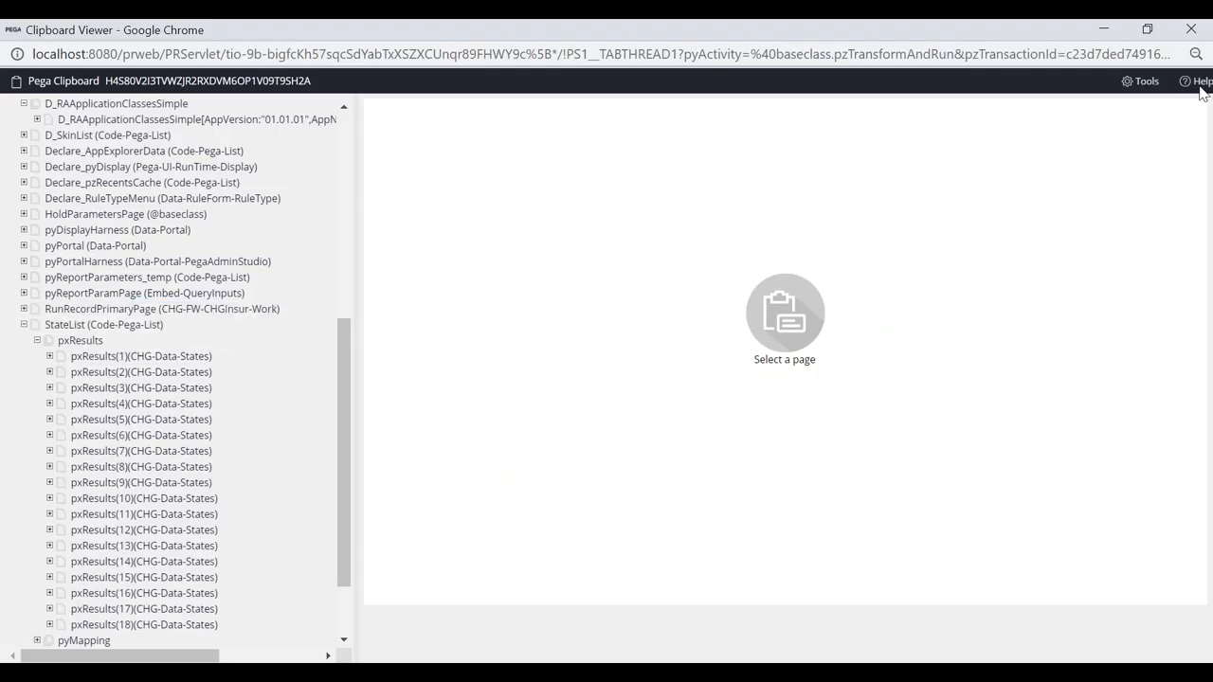
left_click(1103, 30)
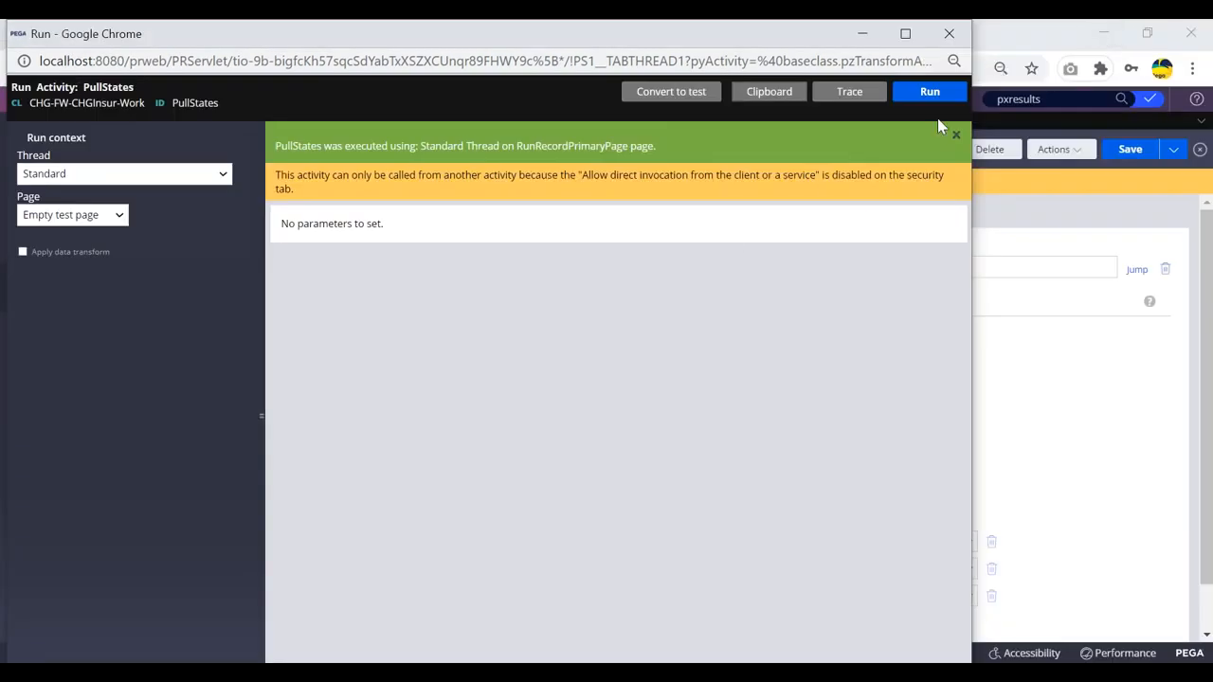
left_click_drag(141, 36, 132, 124)
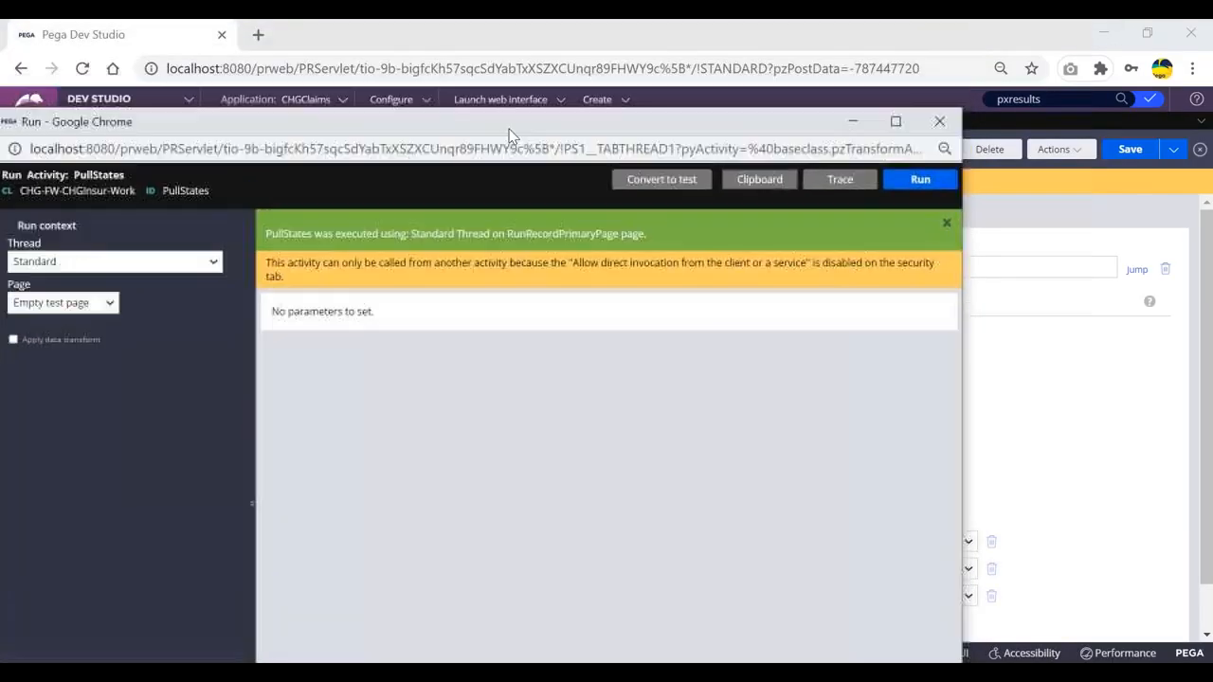
left_click(936, 126)
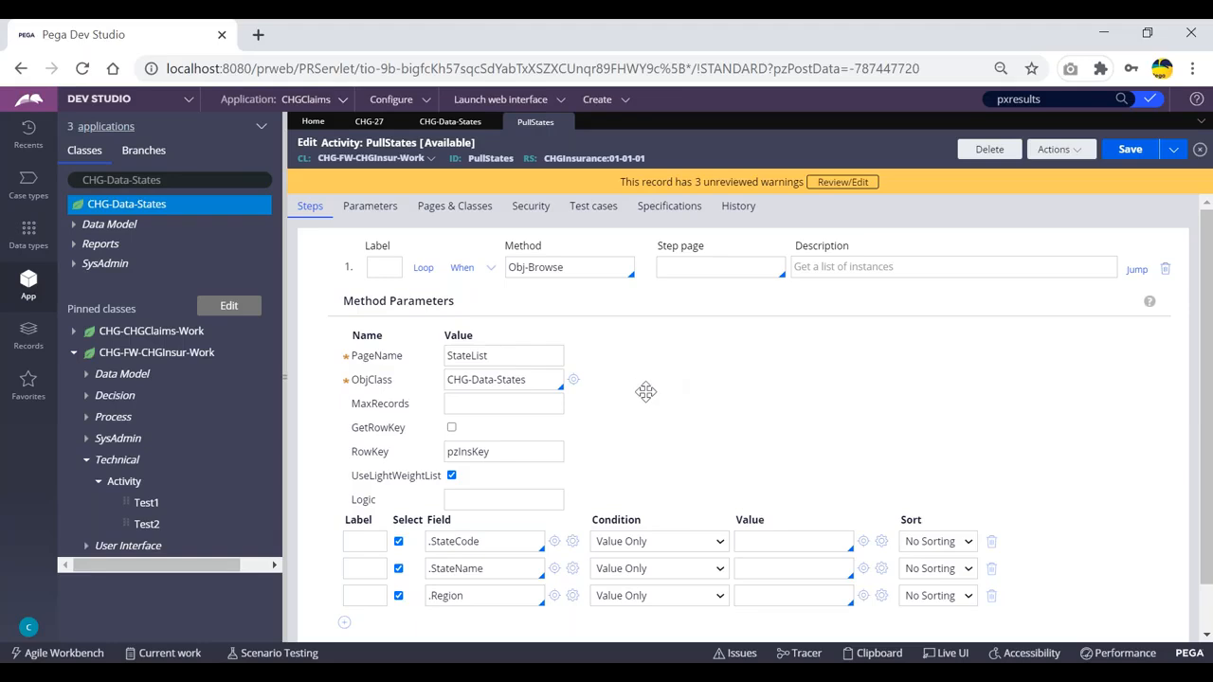
- Review the States records and open insurance case, and examine the TreatmentDetailsSec, NomineeSec and CustDetailsSec sections of CHG-FW-CHGInsur-Work
left_click(451, 122)
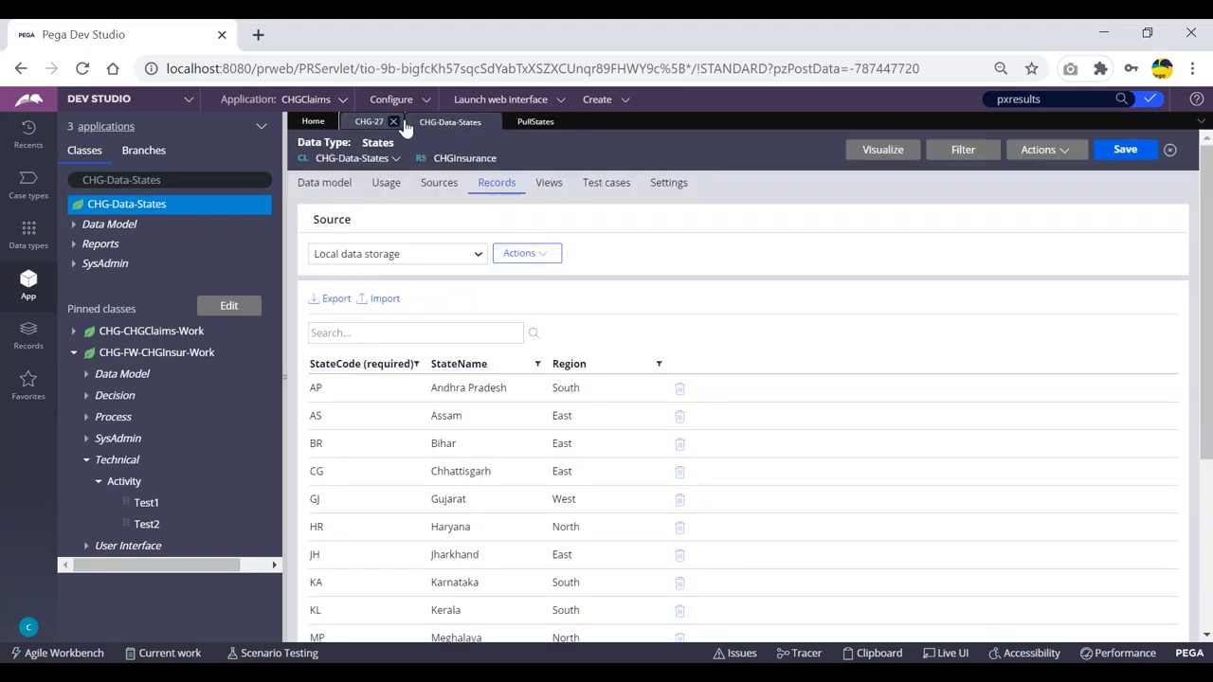
left_click(369, 122)
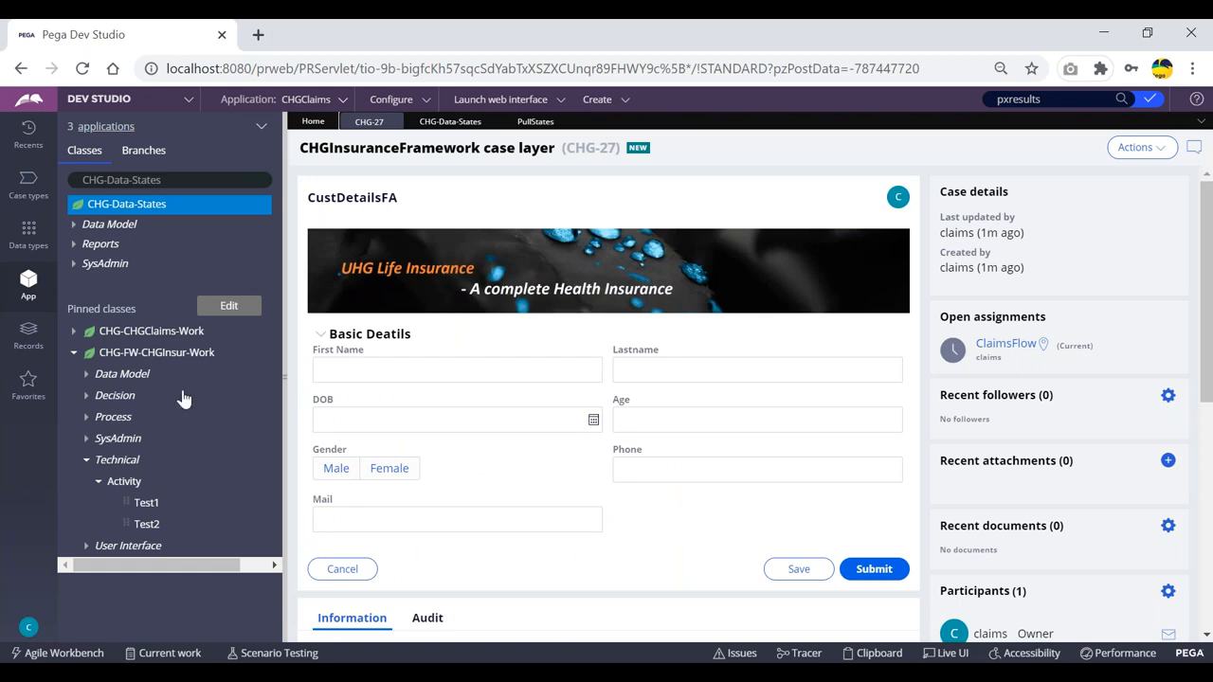
left_click(83, 548)
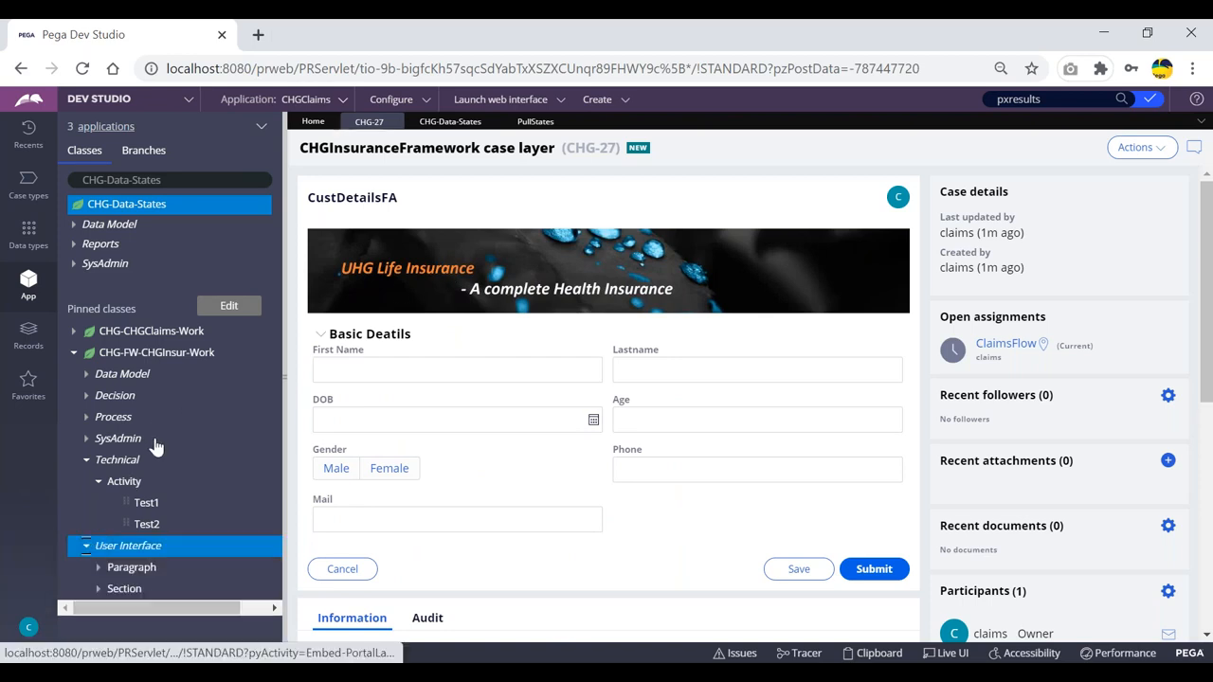
left_click(98, 589)
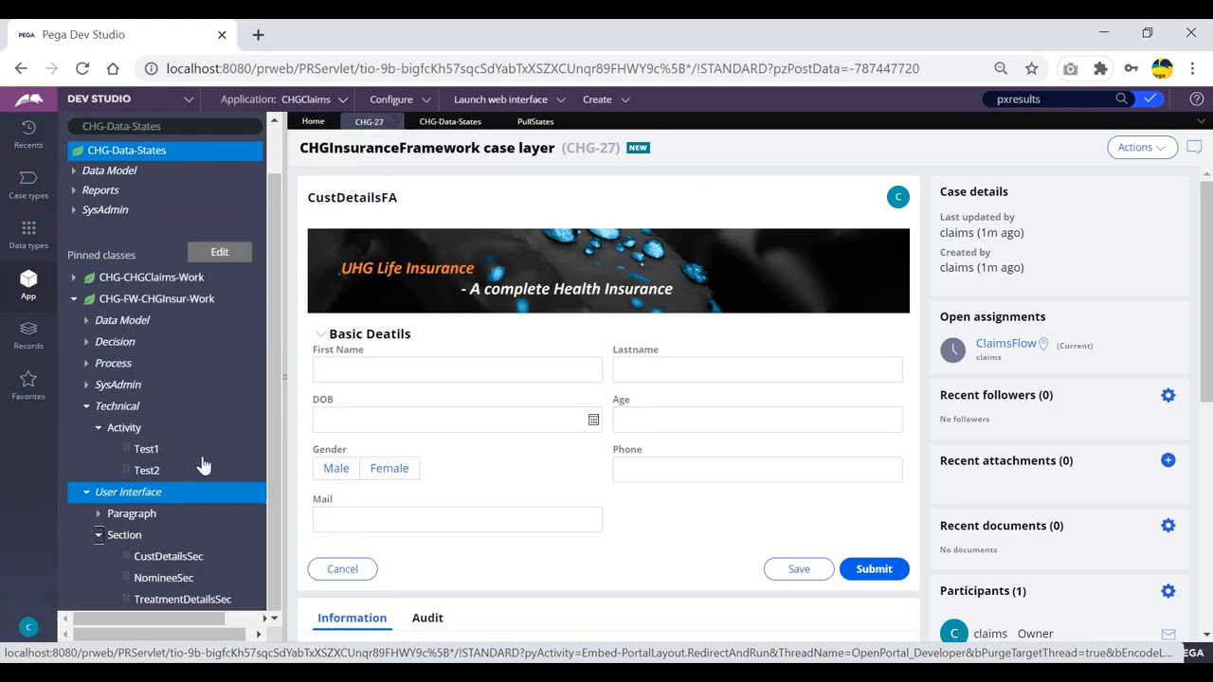
left_click(159, 603)
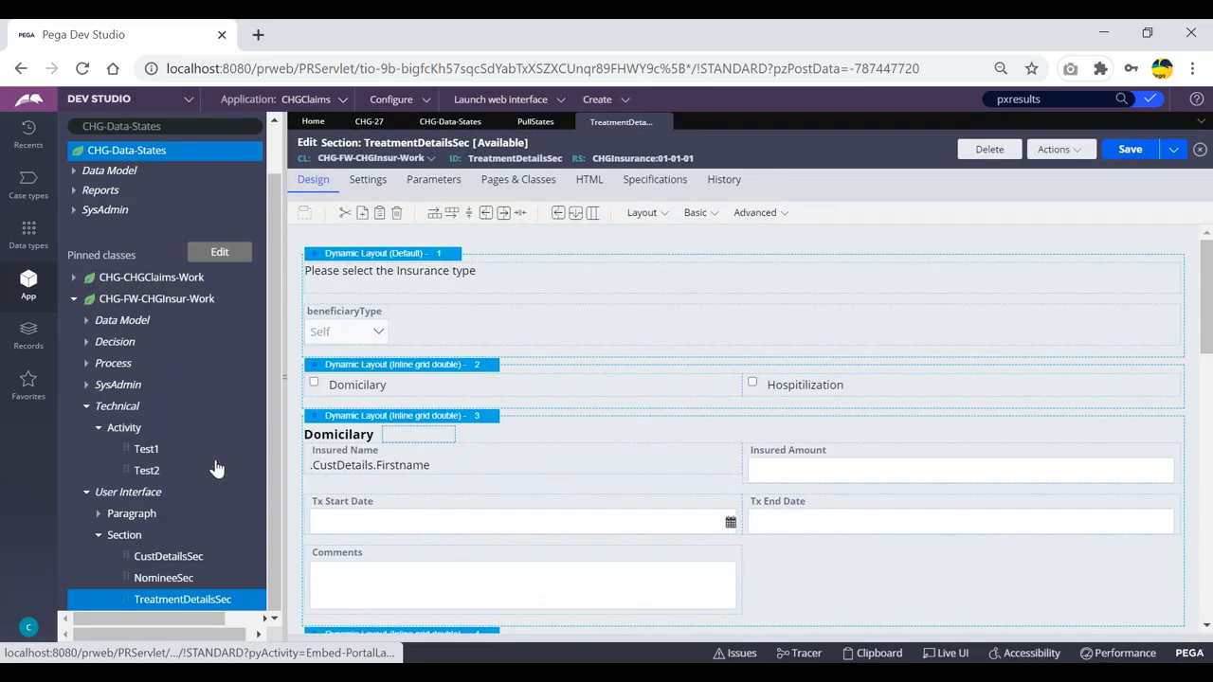
left_click(161, 580)
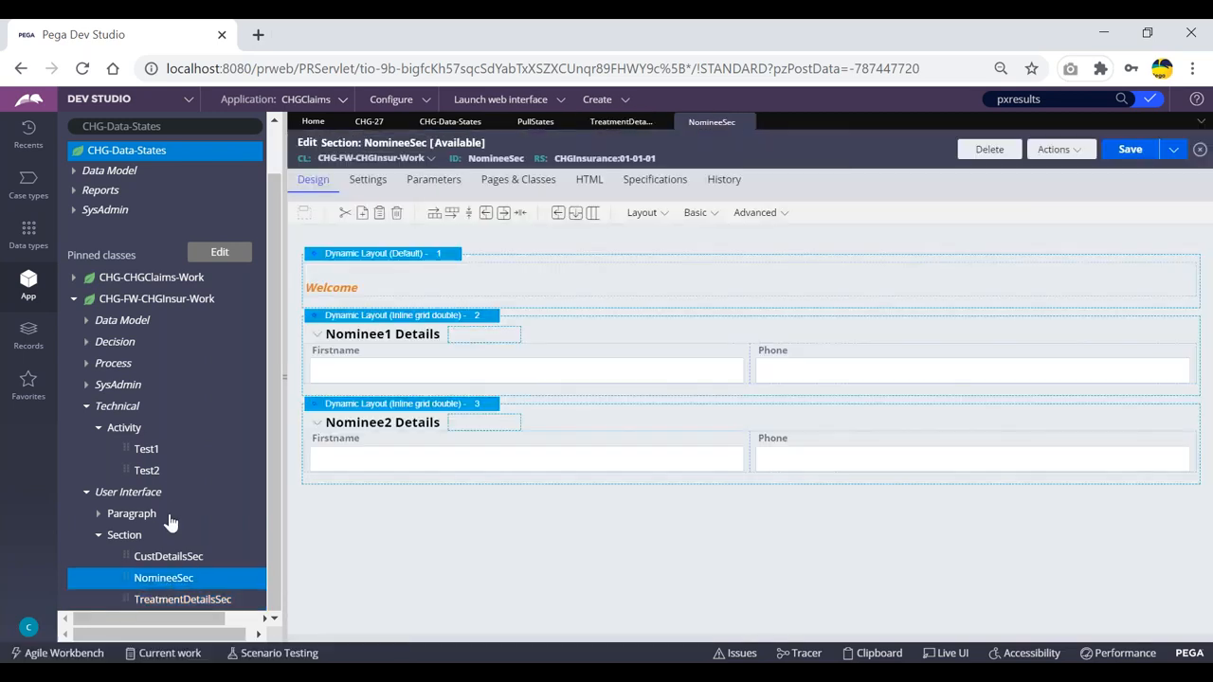
left_click(167, 556)
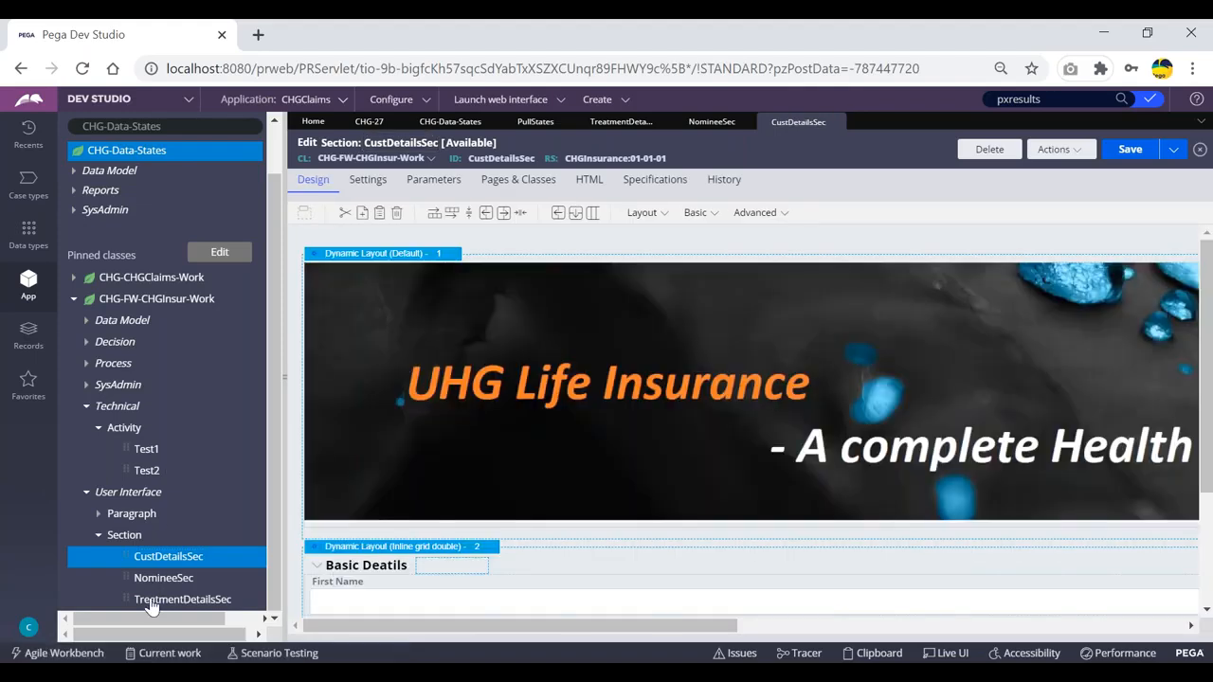
left_click(150, 601)
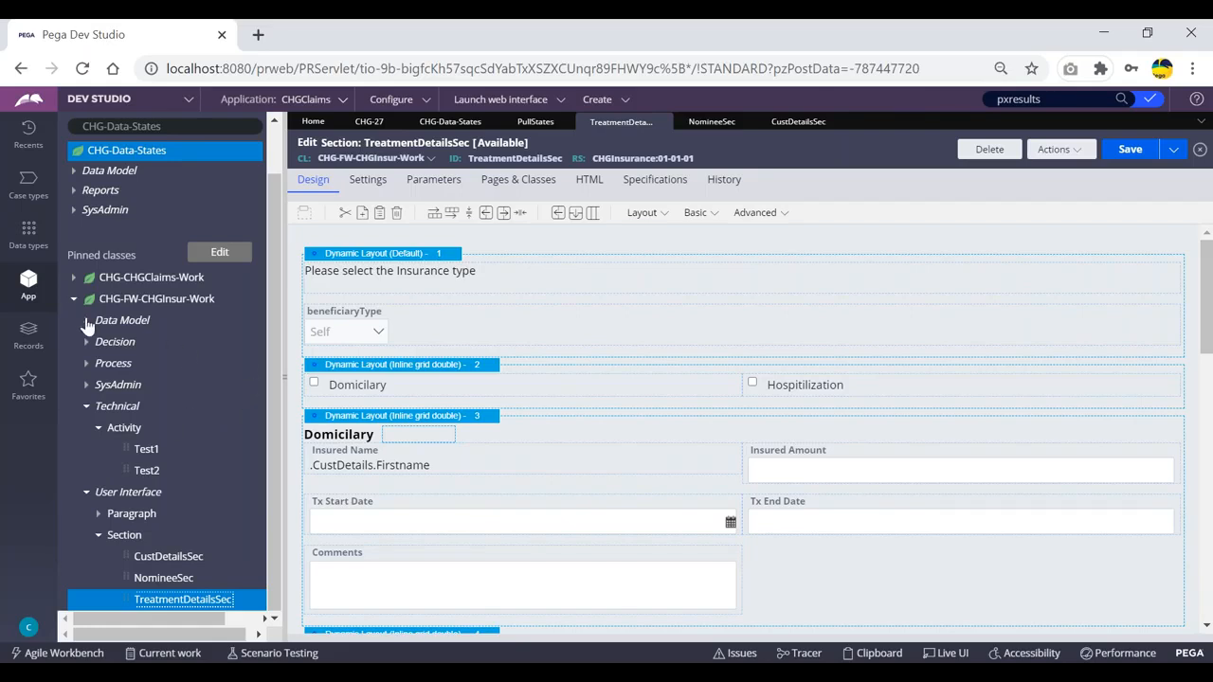
- Expand the data model of CHG-FW-CHGInsur-Work and look through its properties for the region, state and hospital selections
left_click(137, 320)
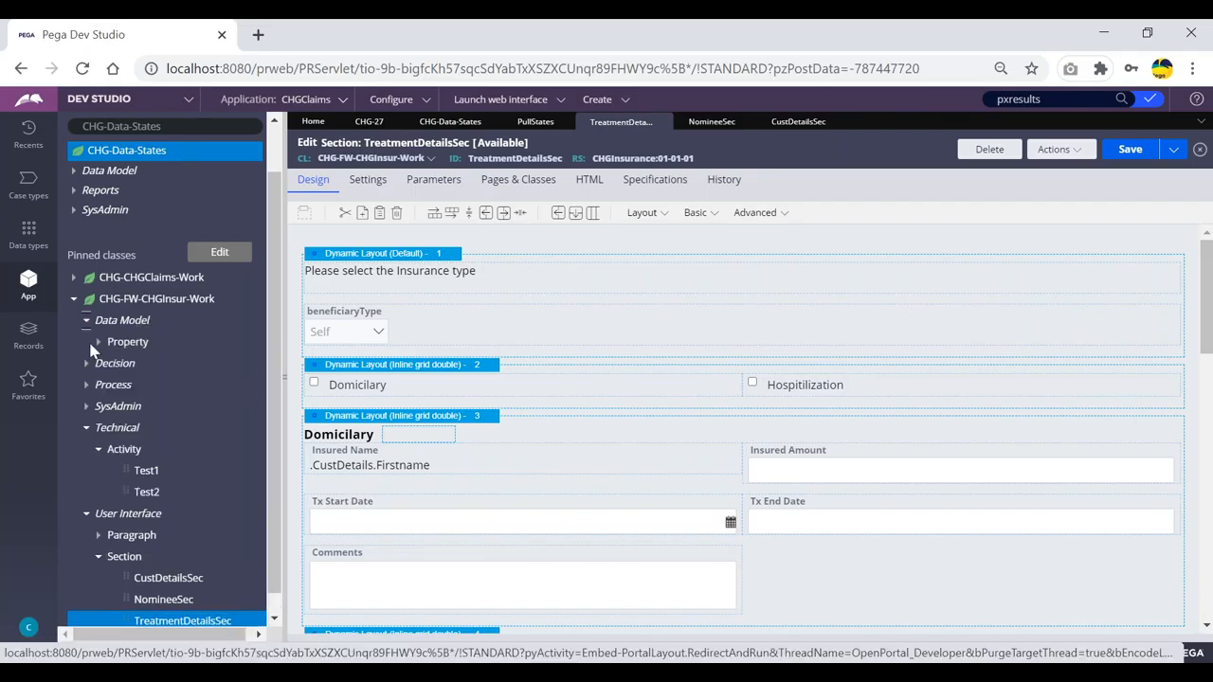
left_click(102, 345)
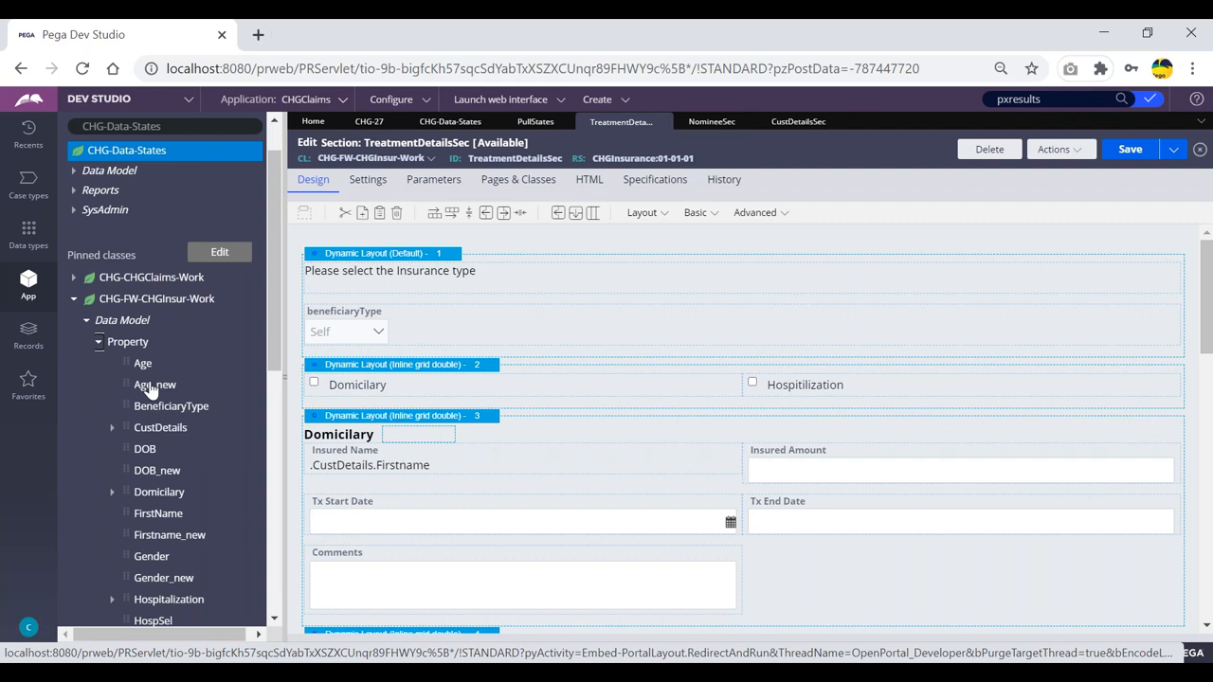
scroll(161, 379, "down", 5)
scroll(156, 398, "down", 3)
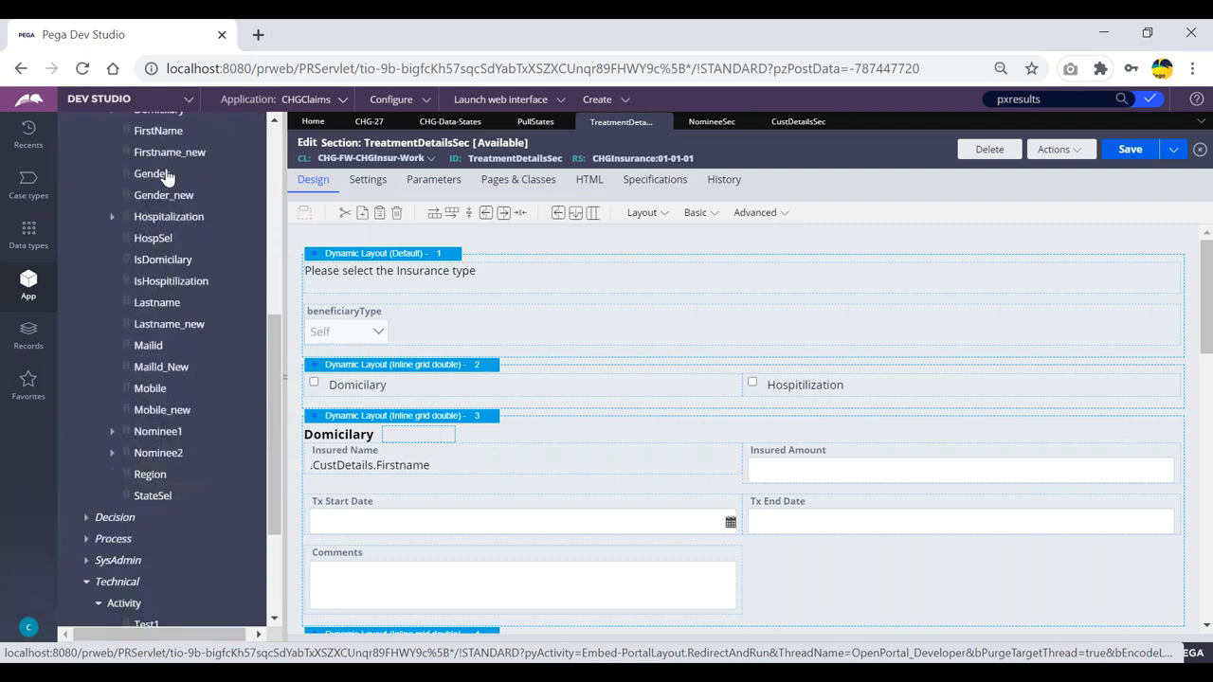
scroll(166, 177, "up", 1)
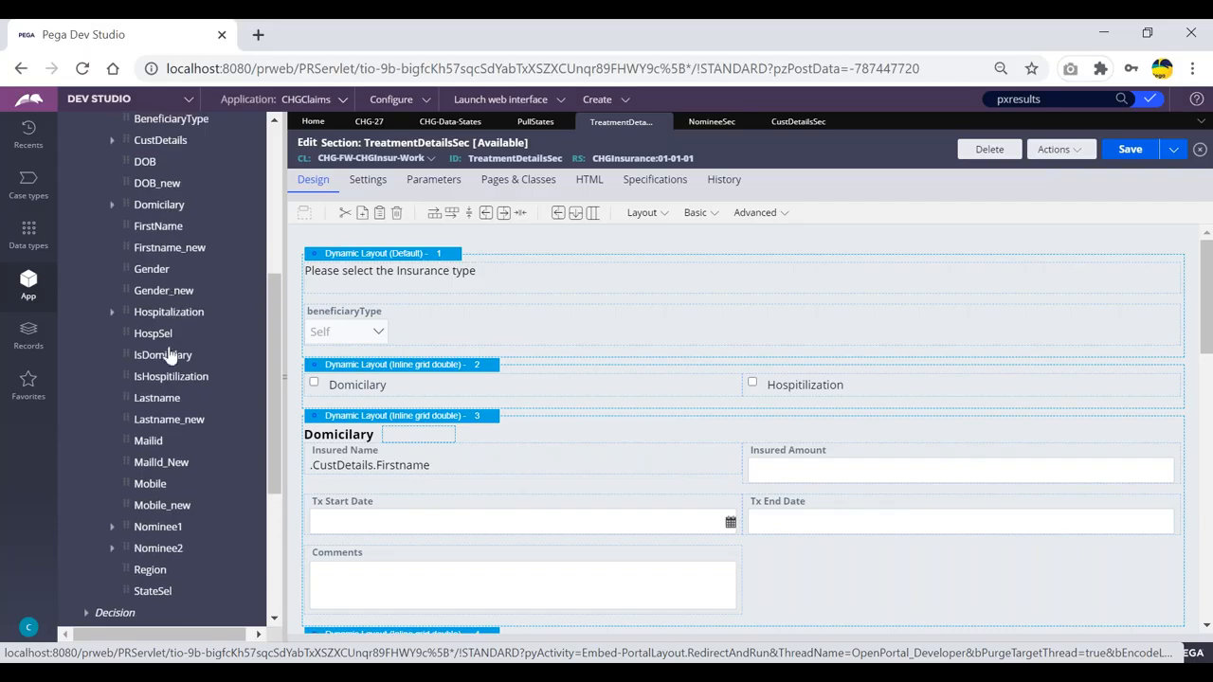
scroll(168, 352, "down", 5)
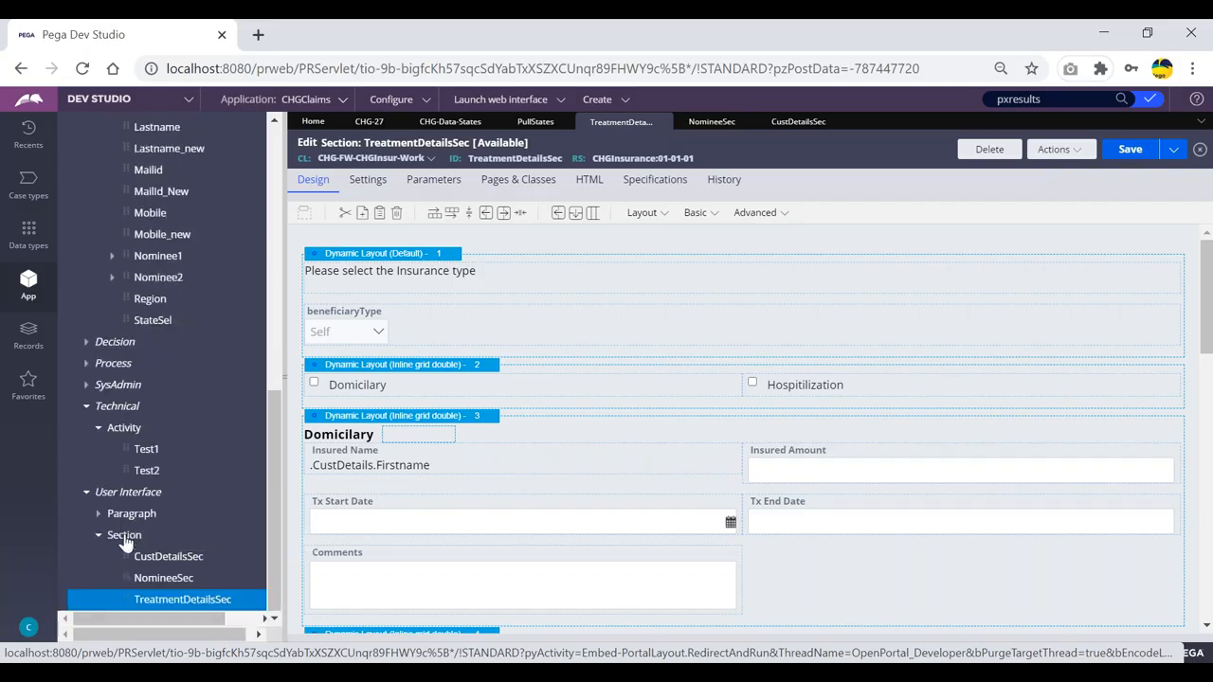
- Create and open a new section labelled HospitalSelSec in the CHG-FW-CHGInsur-Work class
right_click(123, 535)
left_click(130, 558)
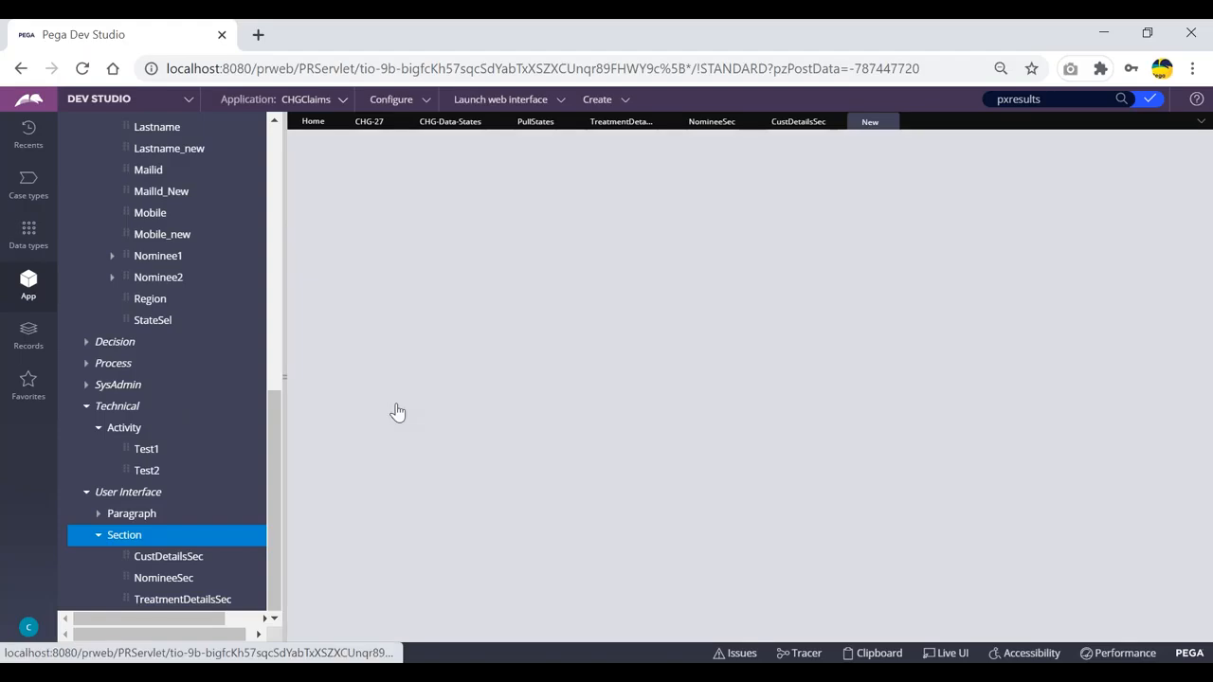
left_click(524, 239)
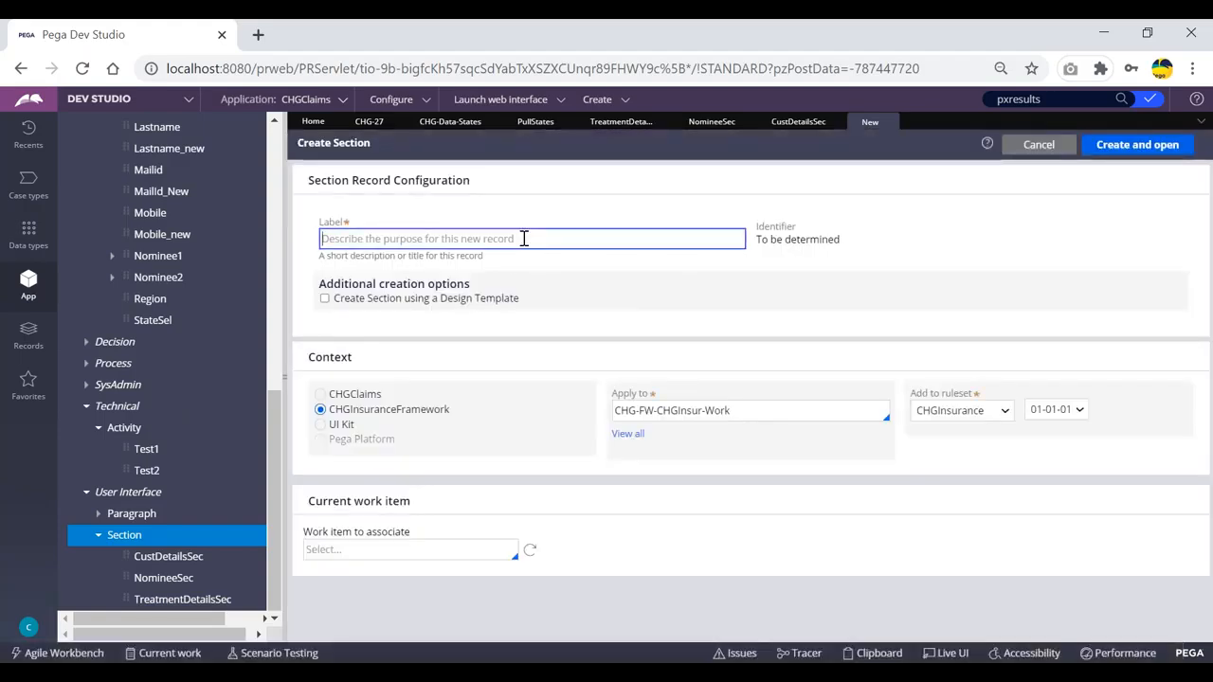
type("HospitalSel")
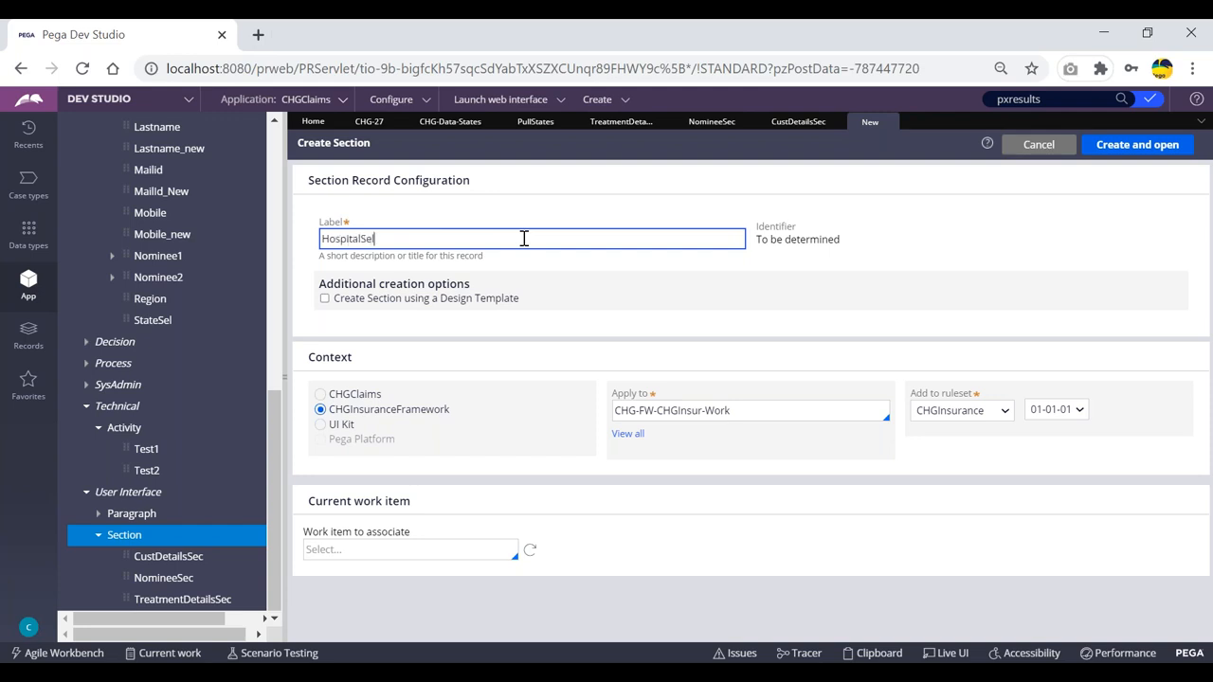
type("Sec")
left_click(1137, 145)
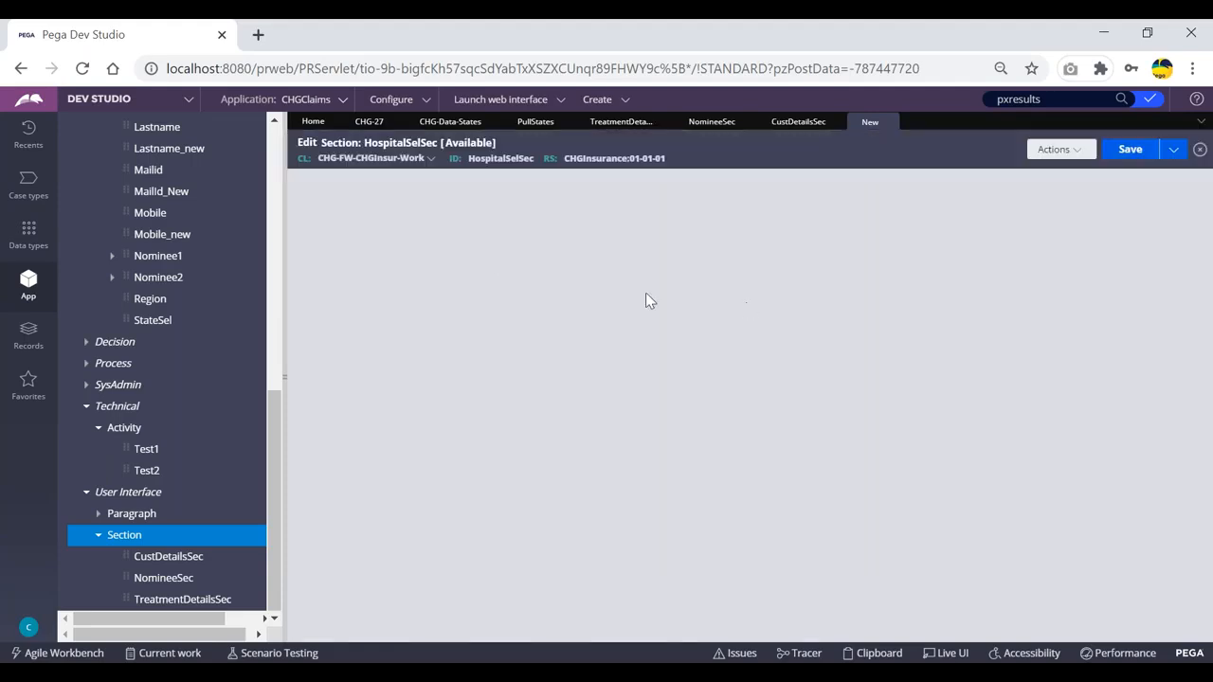
- Add the Region, StateSel and HospSel properties, in that order, to the dynamic layout of HospitalSelSec
scroll(171, 370, "up", 2)
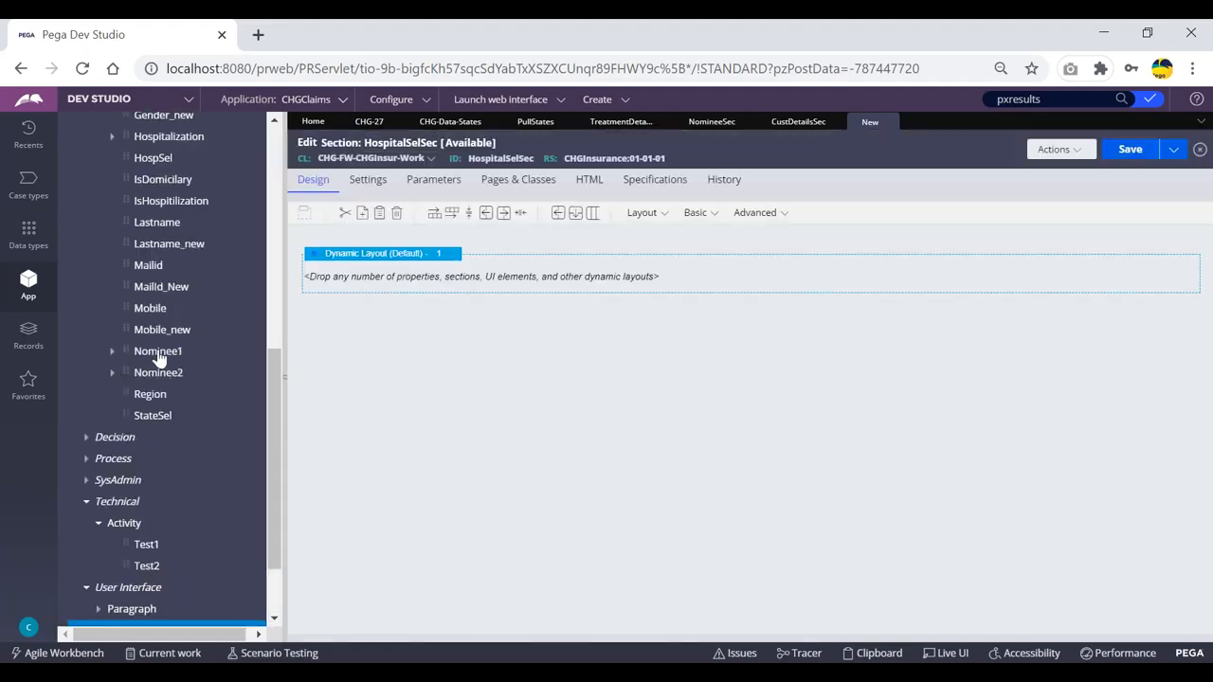
left_click_drag(121, 396, 372, 274)
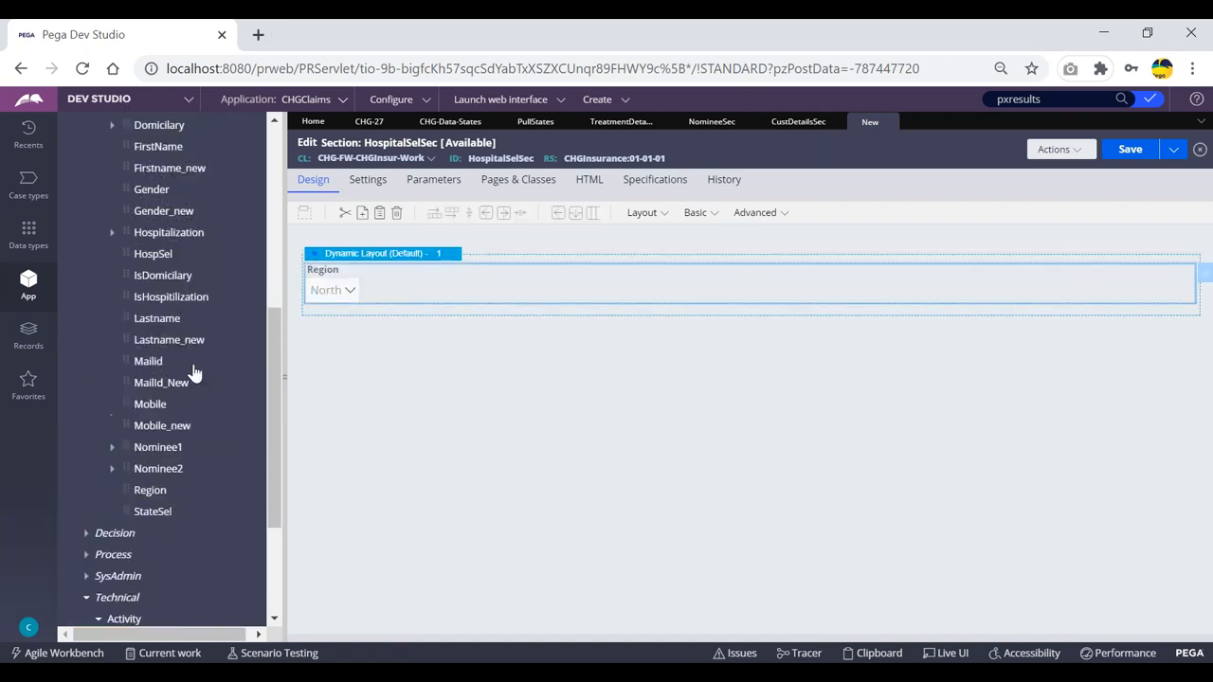
left_click_drag(153, 395, 402, 328)
scroll(152, 303, "up", 1)
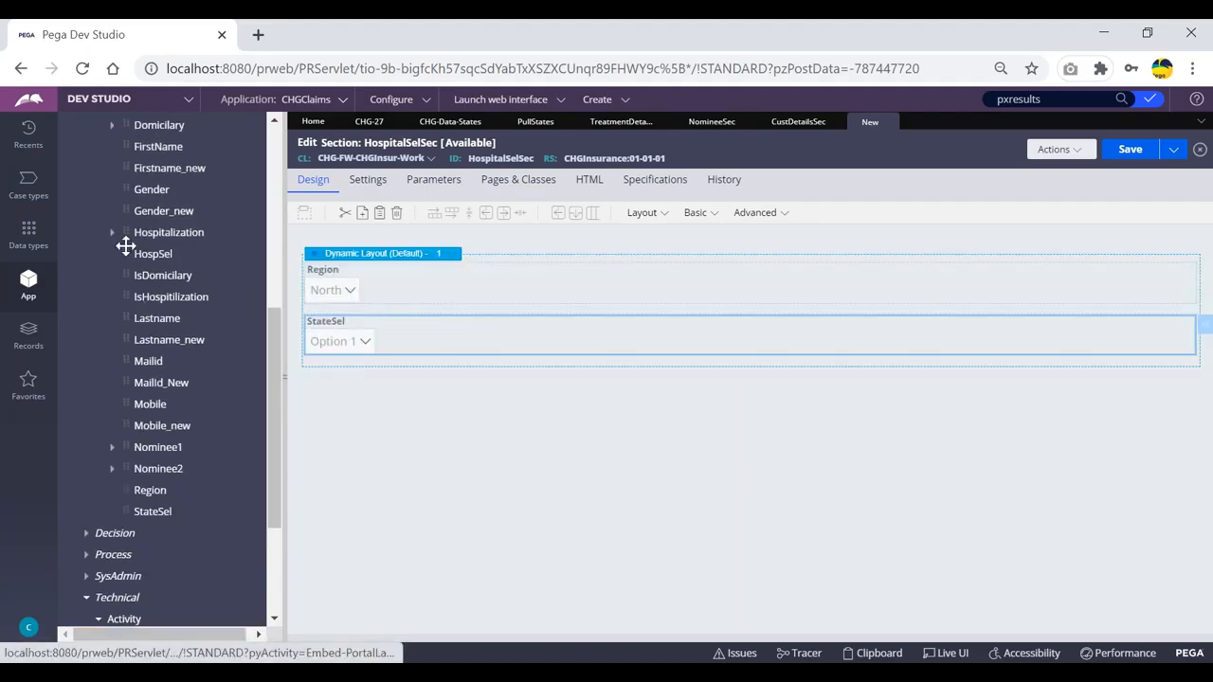
left_click_drag(153, 254, 431, 377)
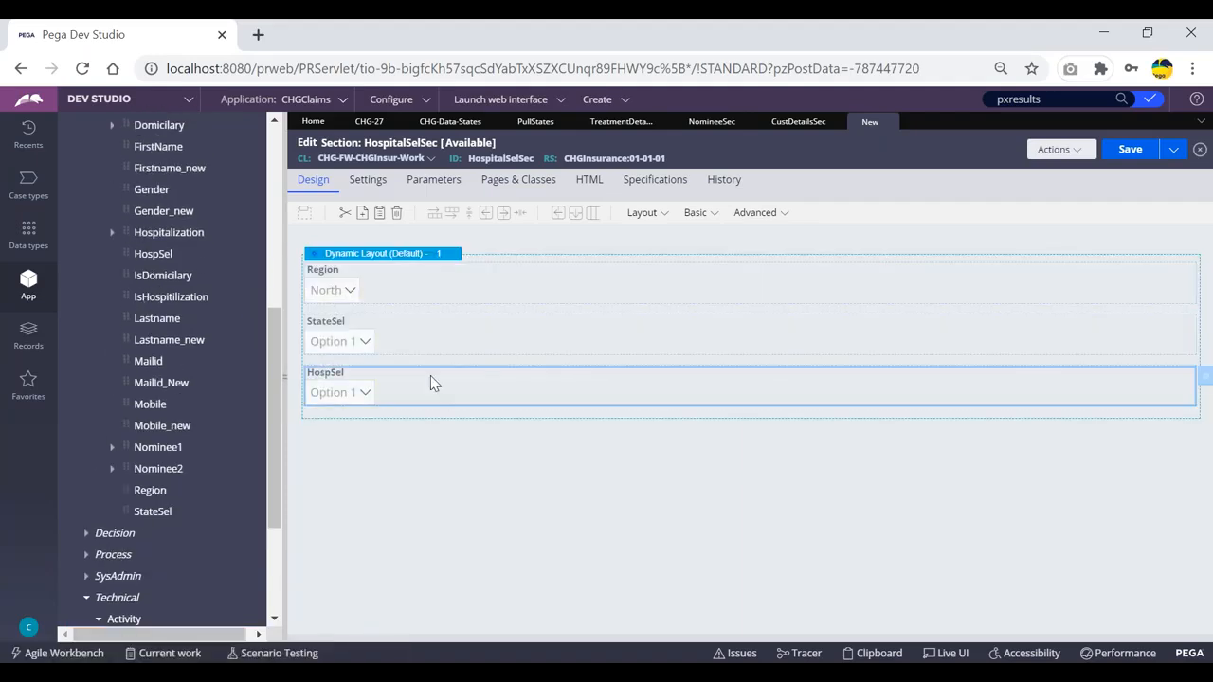
- Check the list source options in the Region dropdown's cell properties and submit them with the type As defined on property
double_click(378, 288)
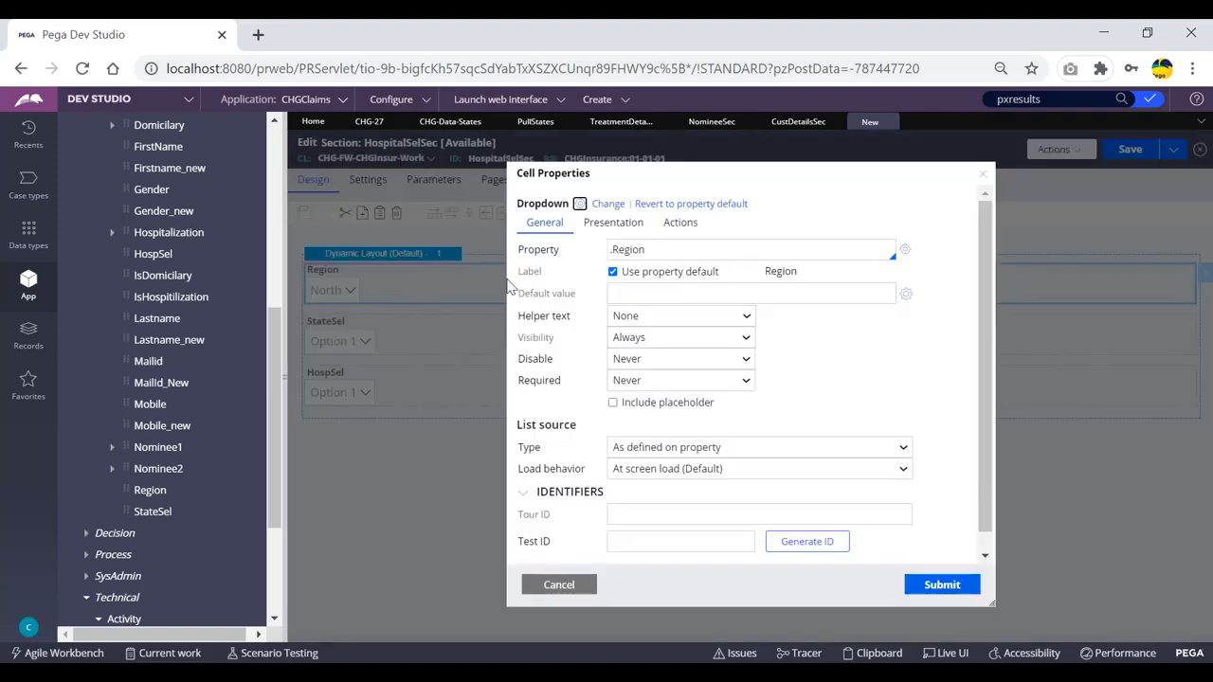
left_click_drag(523, 424, 587, 433)
left_click(590, 434)
scroll(578, 441, "down", 1)
left_click(669, 432)
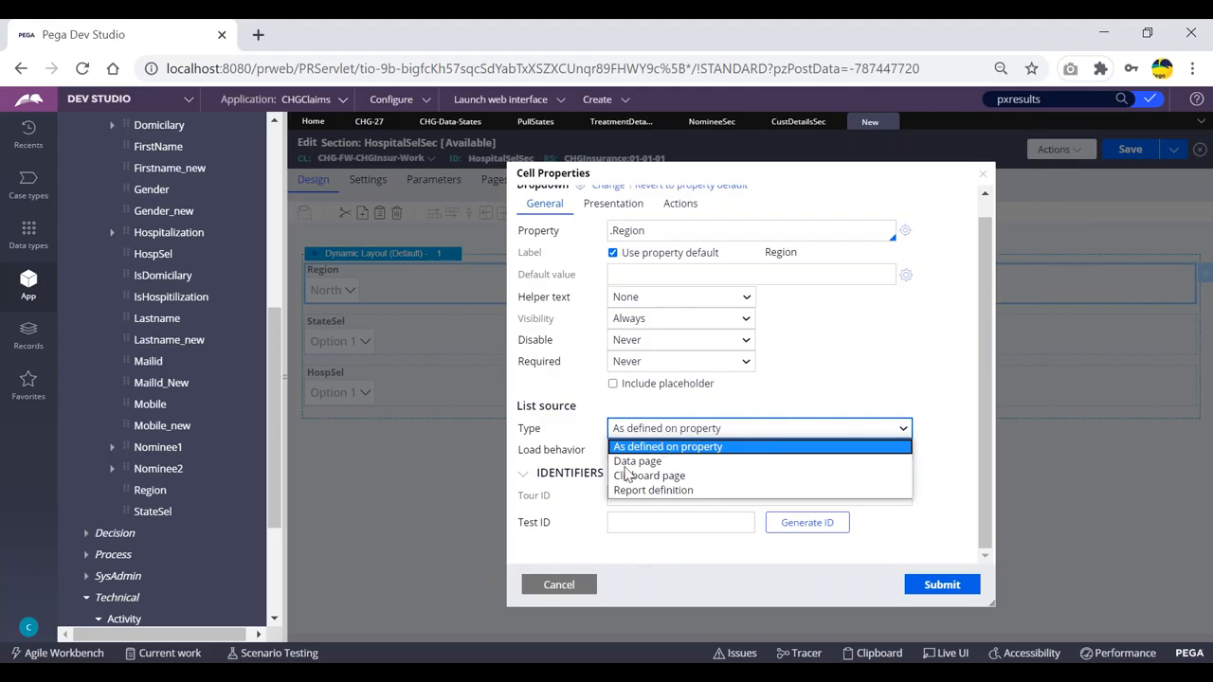
left_click(845, 402)
left_click(943, 585)
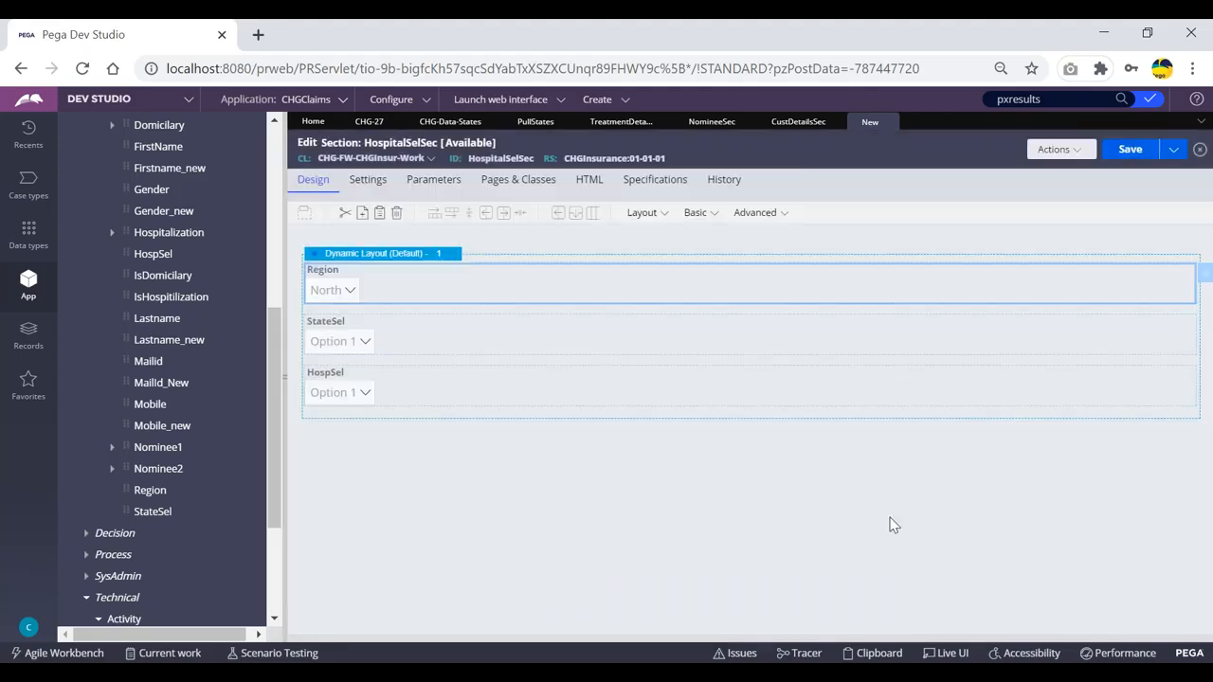
- Set the list source type of the StateSel dropdown to Clipboard page in its cell properties
left_click(448, 345)
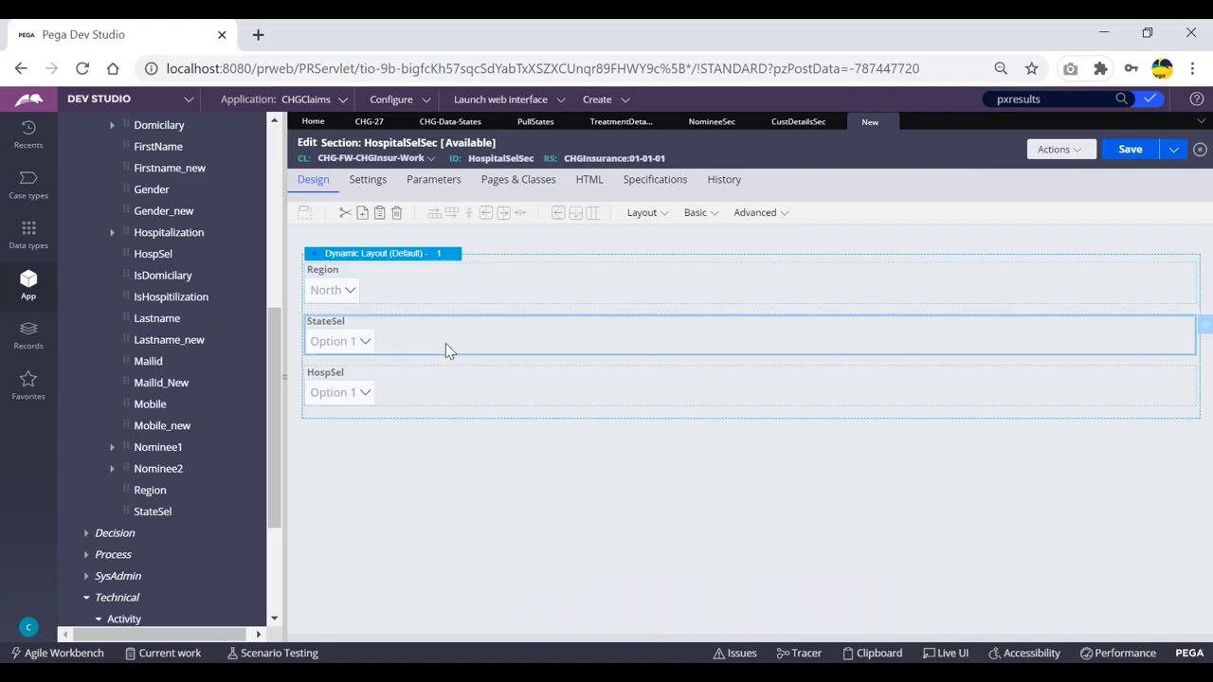
double_click(445, 343)
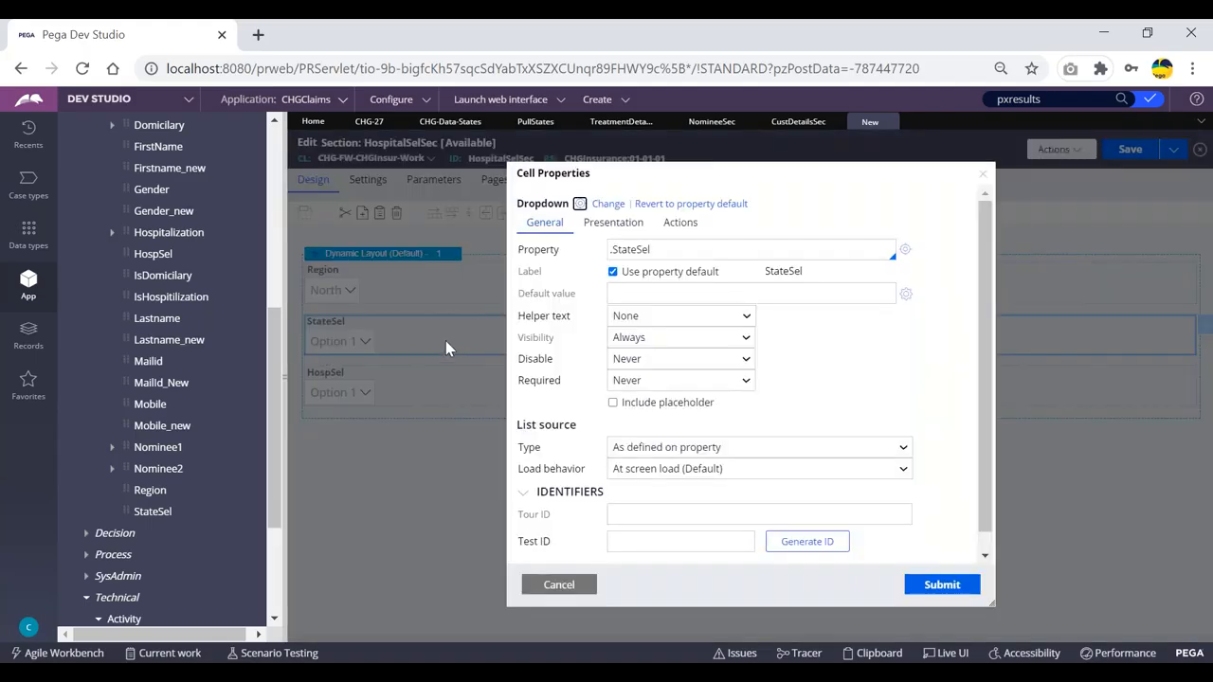
left_click(744, 454)
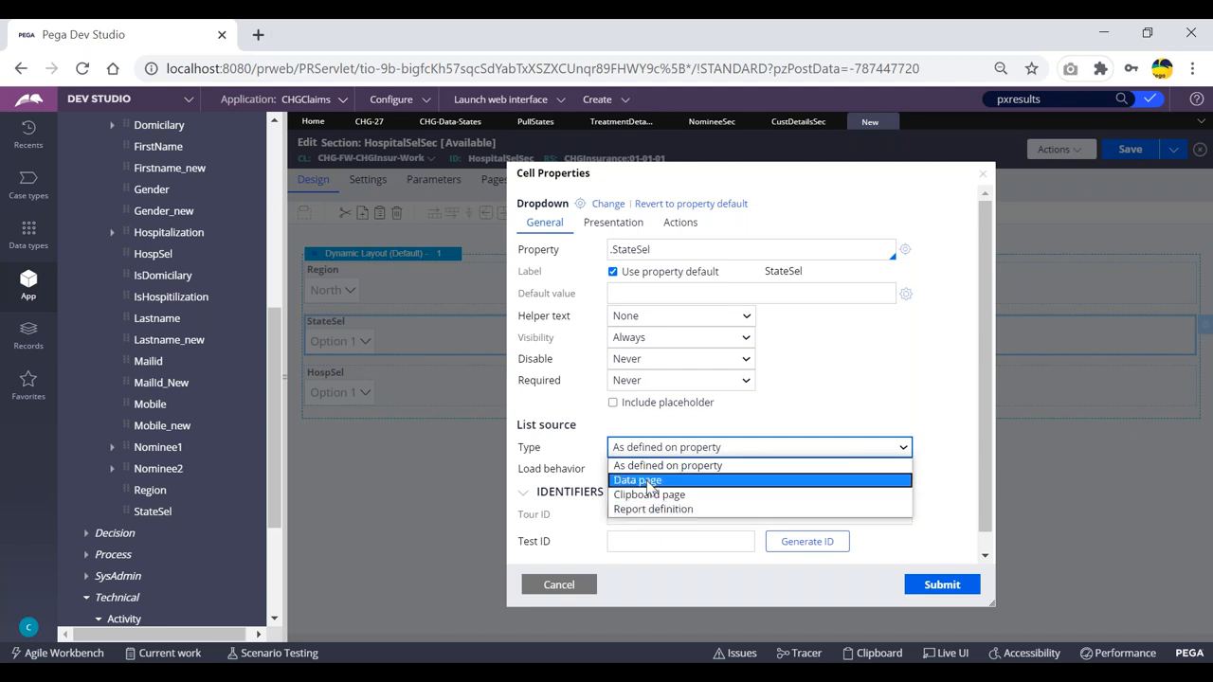
left_click(696, 494)
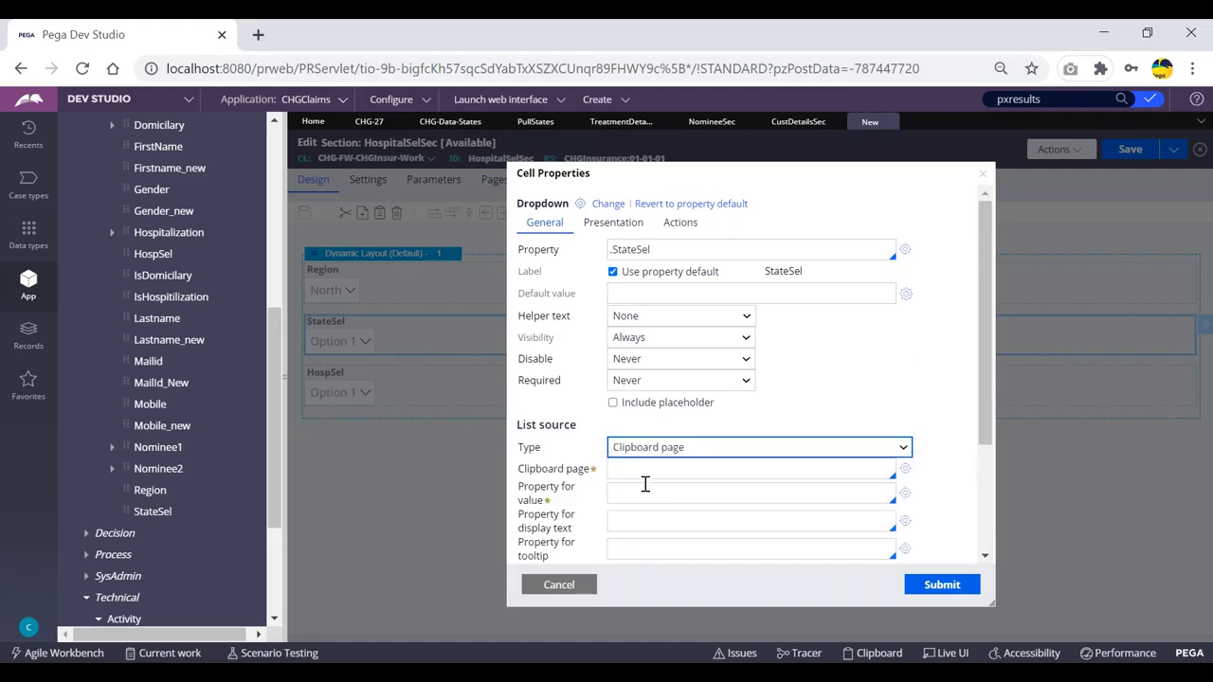
- Switch to the Clipboard Viewer, expand the StateList page and examine its contents for the StateSel dropdown's list source
left_click(639, 471)
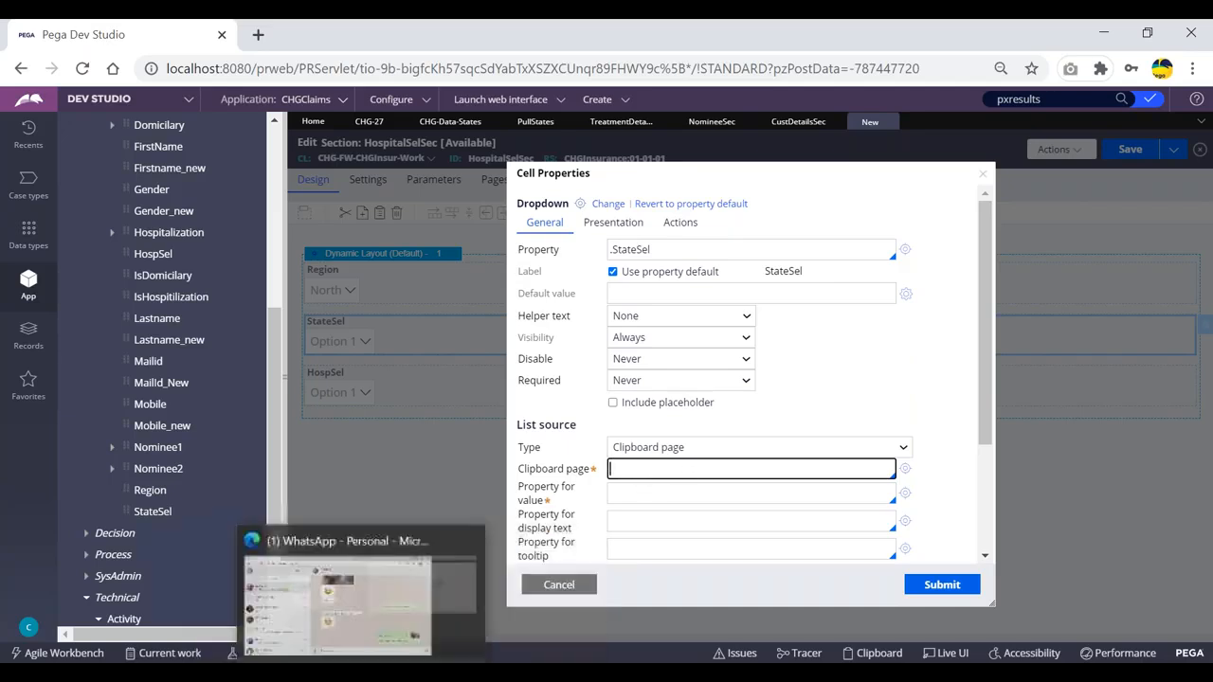
left_click(402, 674)
left_click(473, 629)
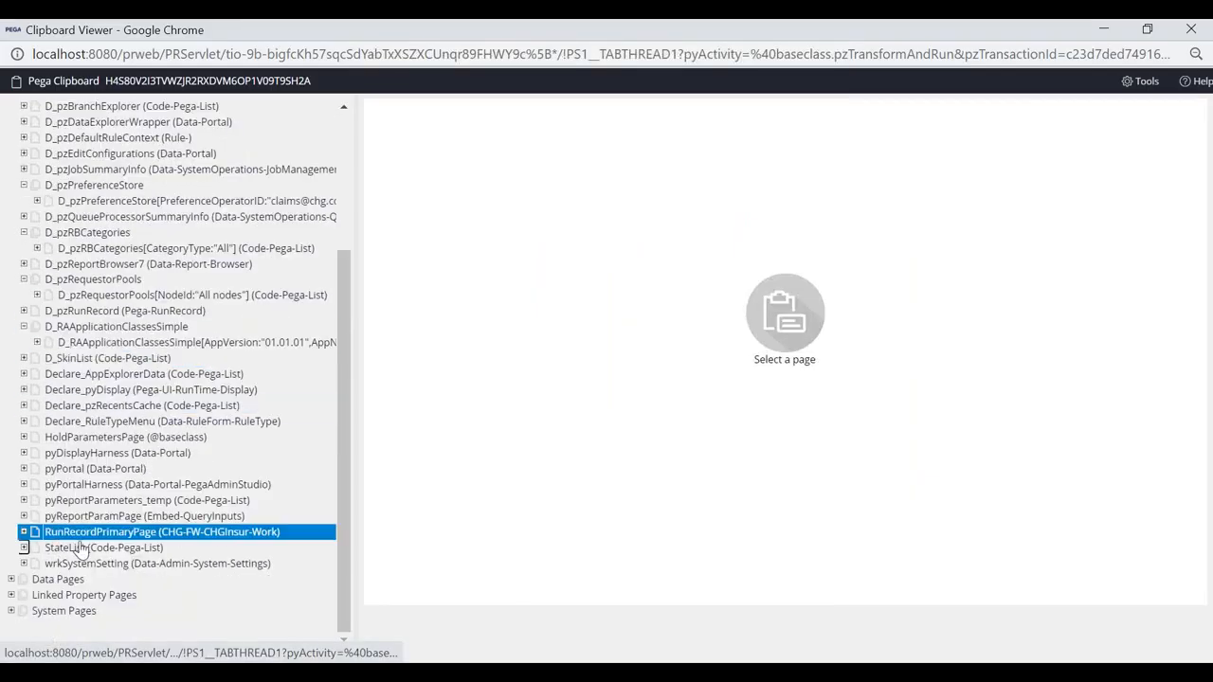
left_click(24, 548)
scroll(128, 446, "down", 1)
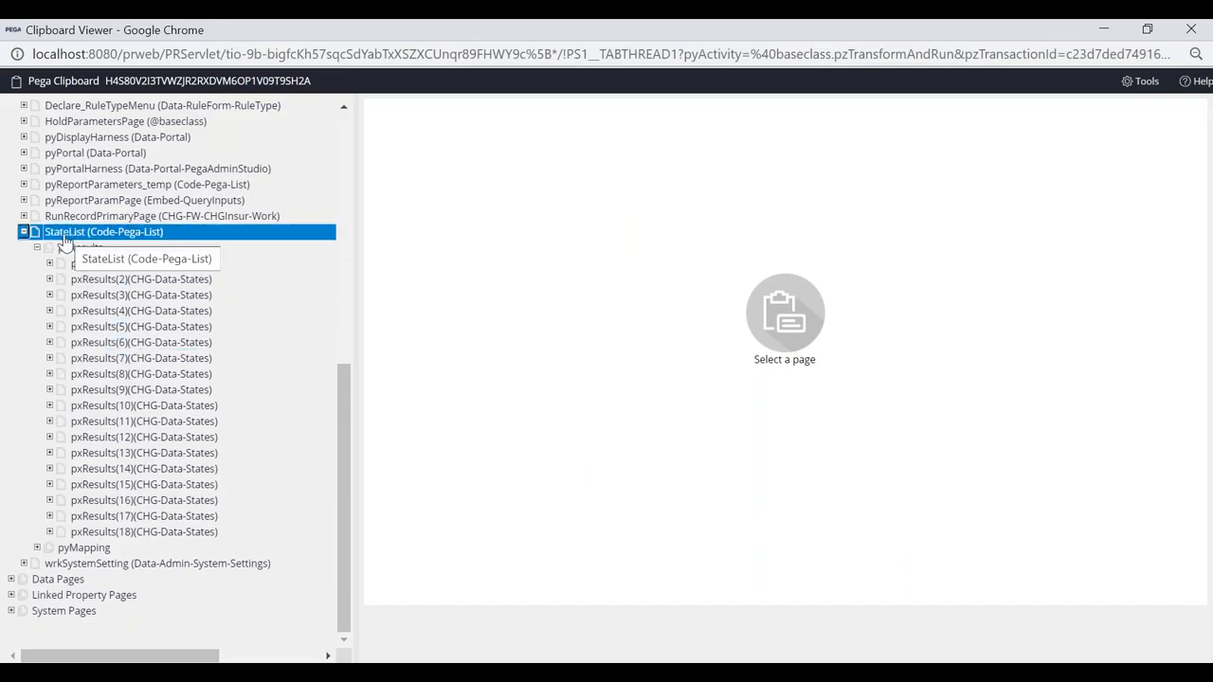
left_click(76, 238)
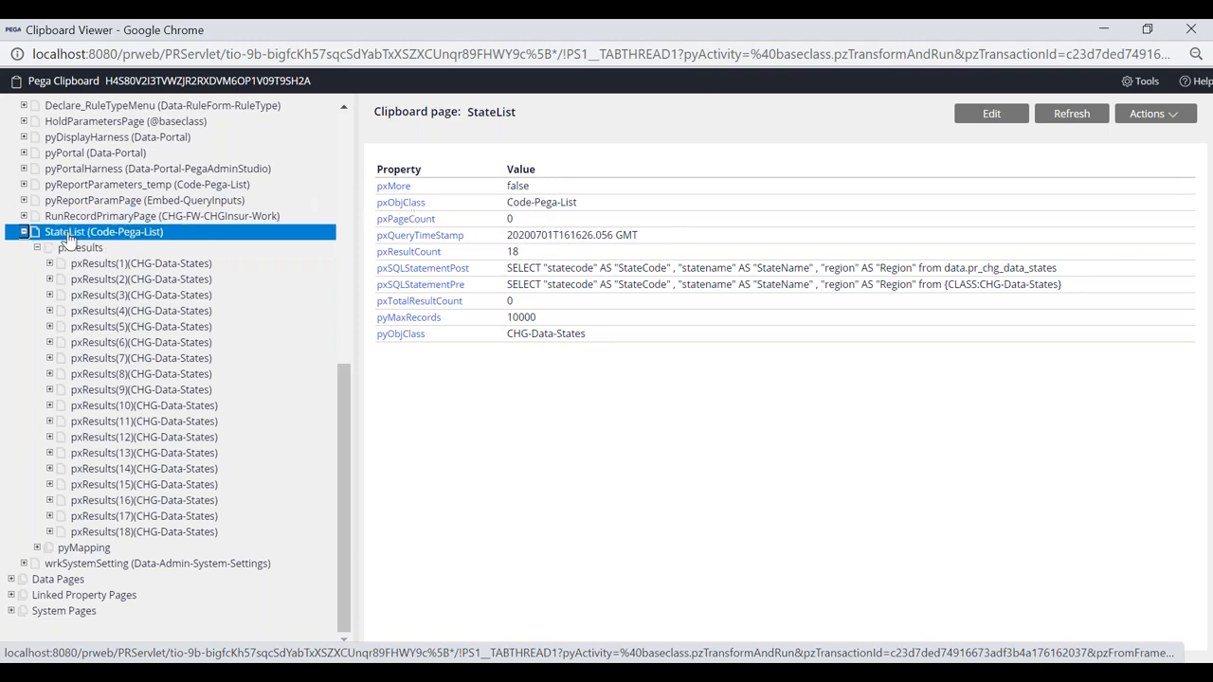
key("alt+Tab")
left_click(632, 469)
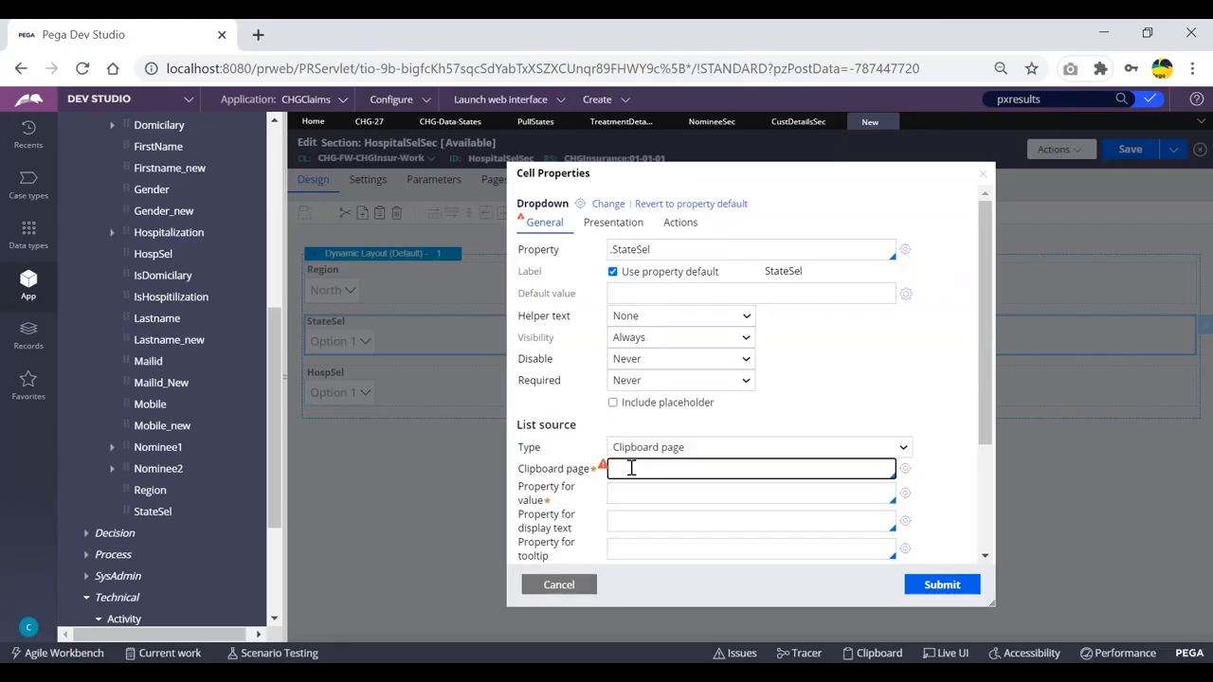
- Examine how the pxResults page list is nested under the StateList page in the Clipboard Viewer
key("alt+Tab")
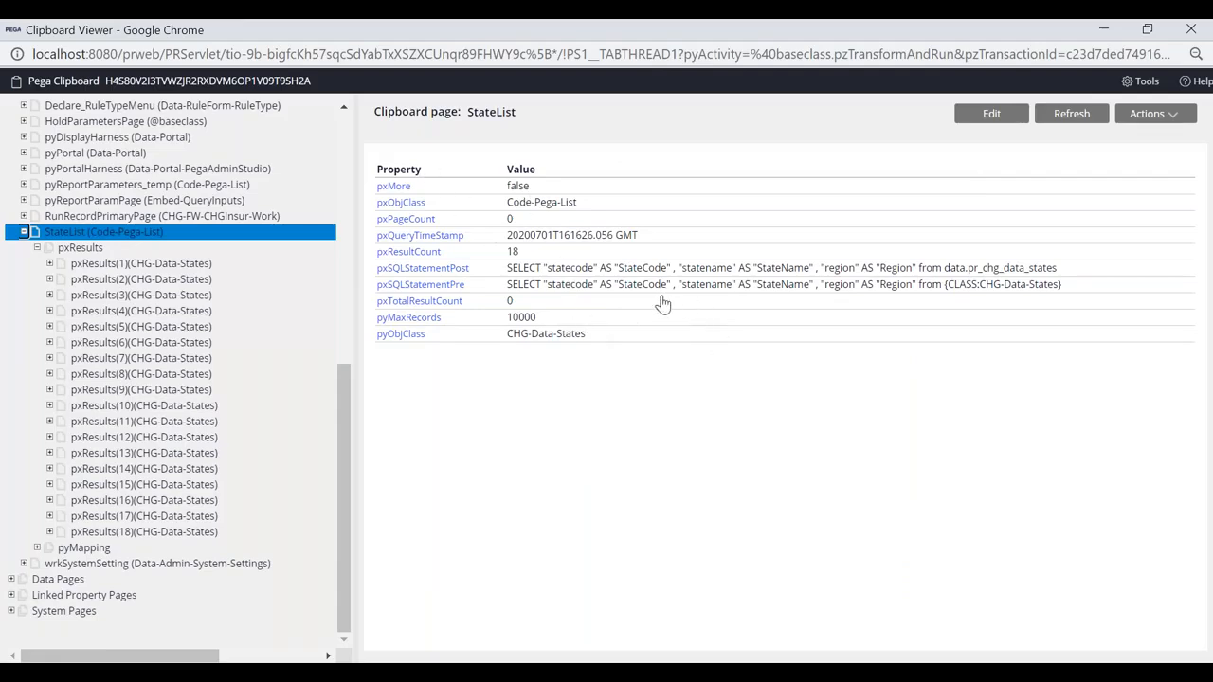
left_click(43, 244)
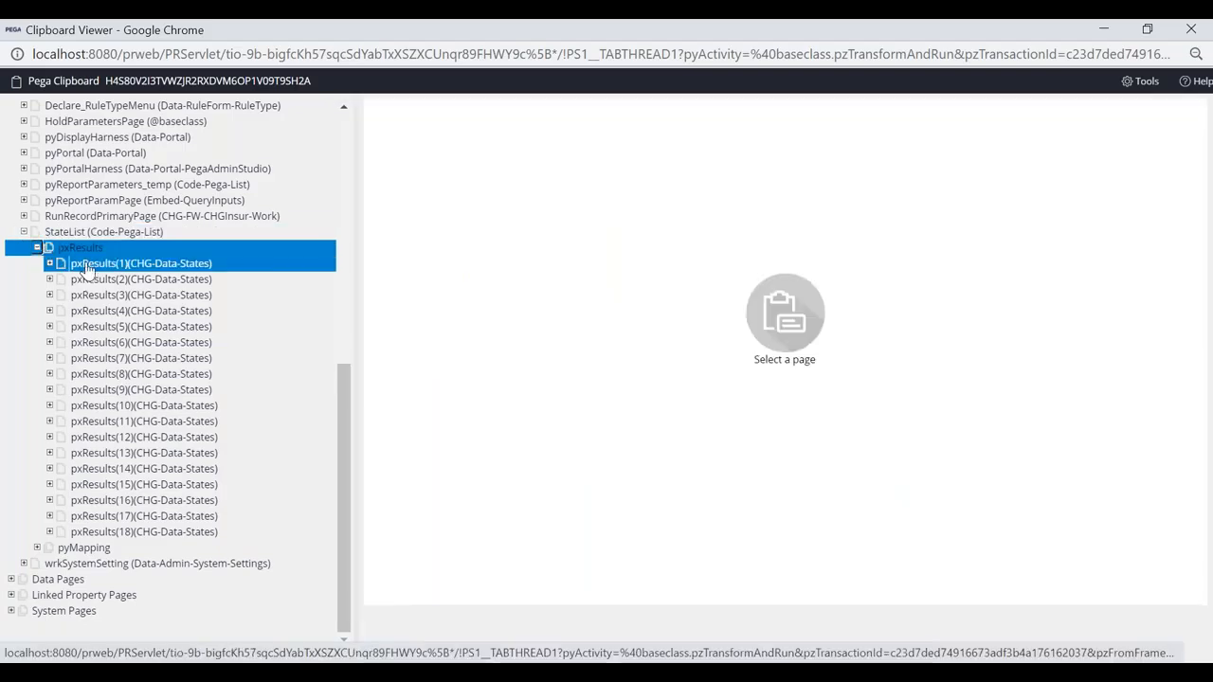
left_click(59, 237)
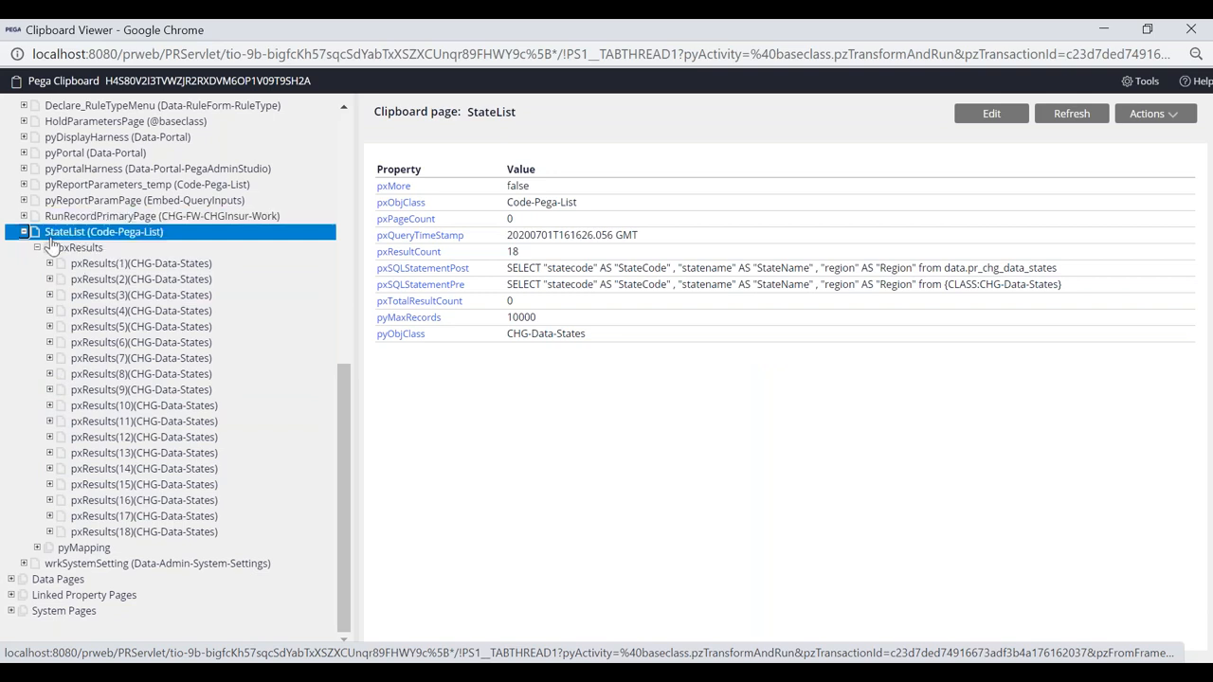
left_click(69, 250)
left_click(80, 249)
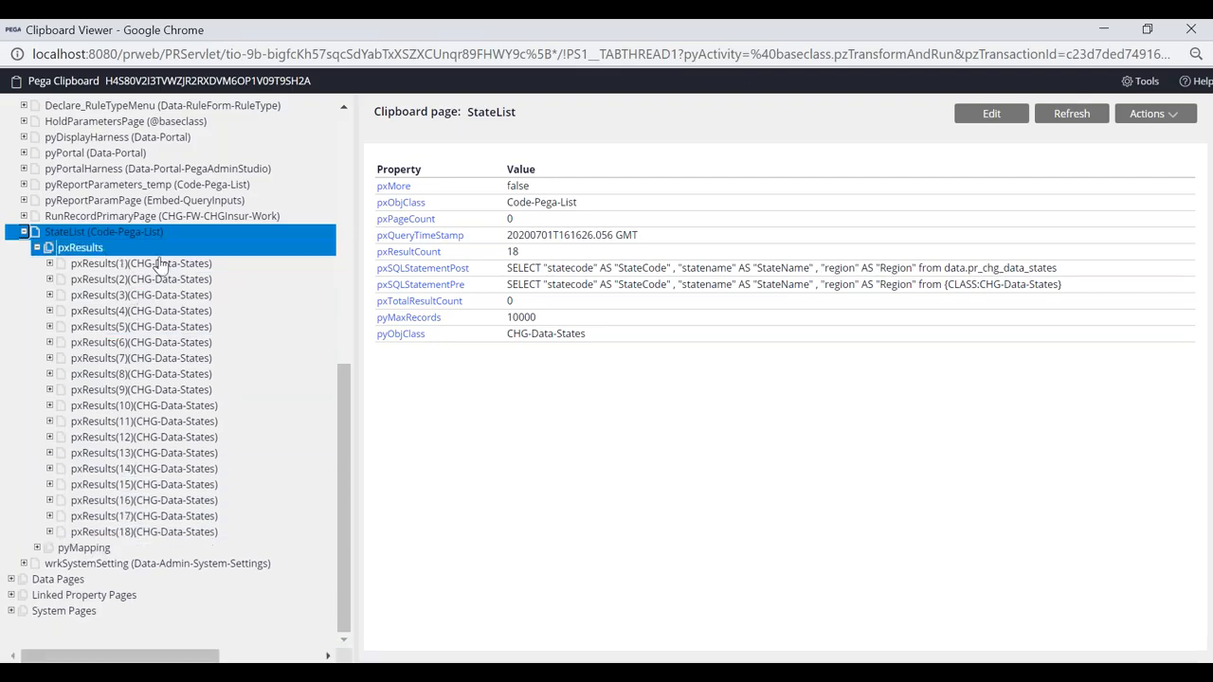
key("alt+Tab")
key("alt+Tab")
key("alt+Tab")
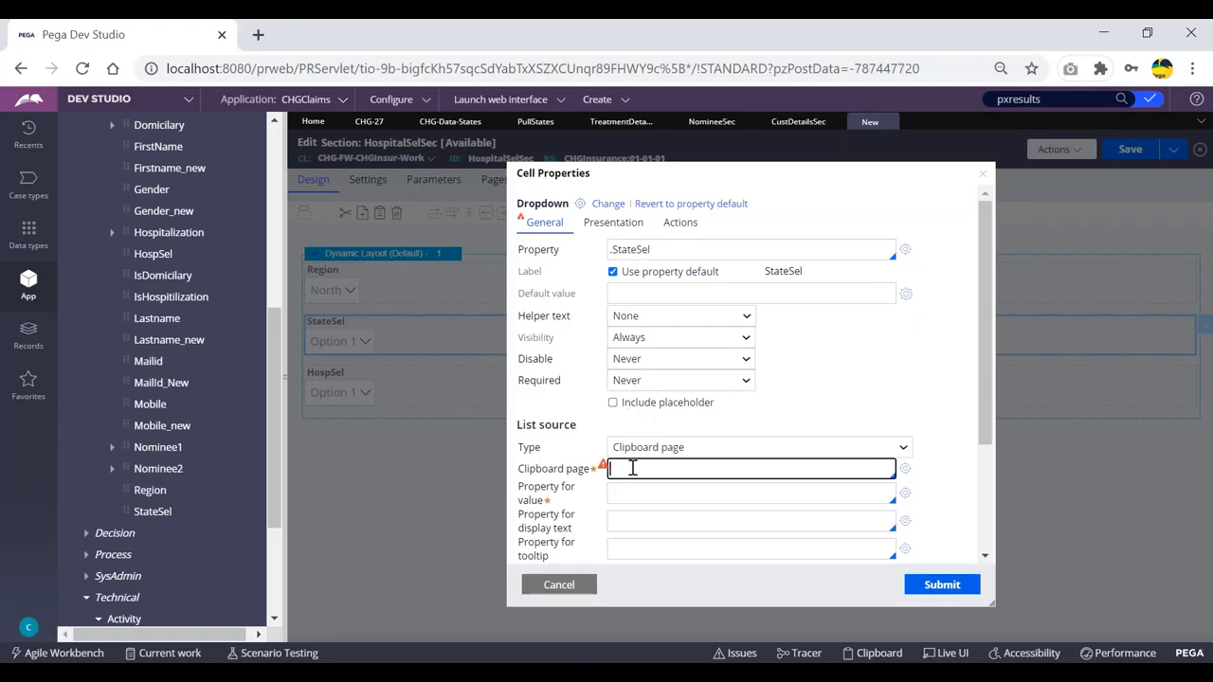
key("alt+Tab")
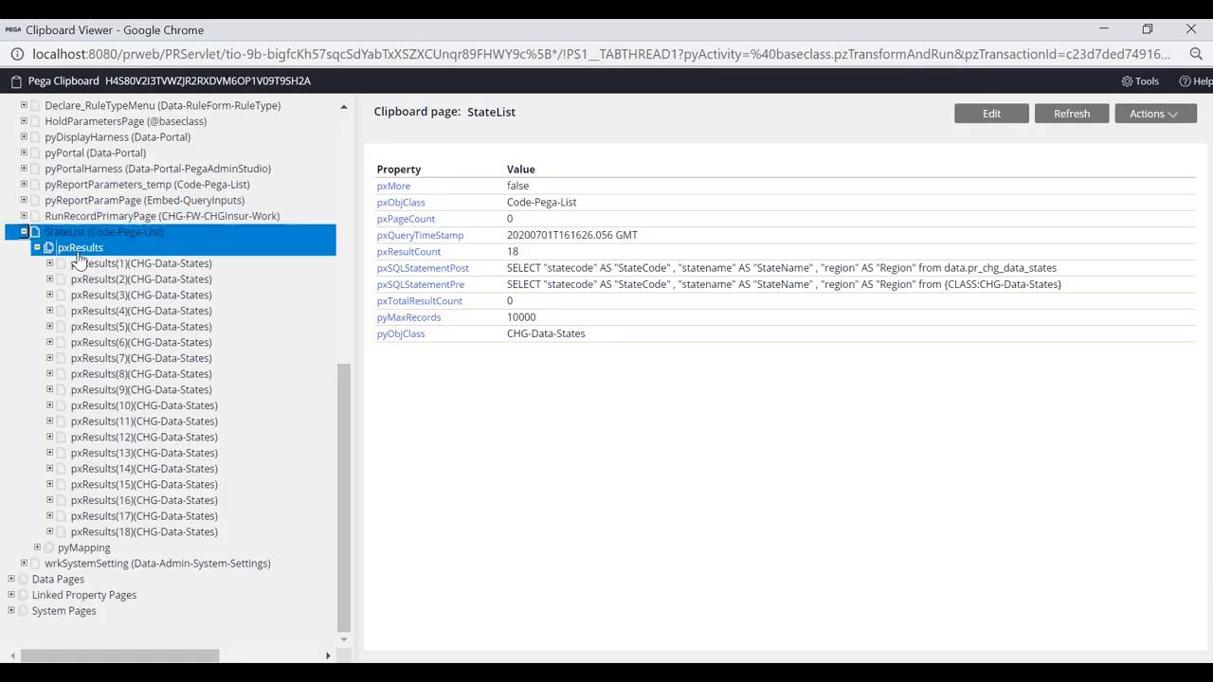
- Enter StateList.pxResults as the clipboard page of the StateSel dropdown's list source, checking the names against the clipboard
key("alt+Tab")
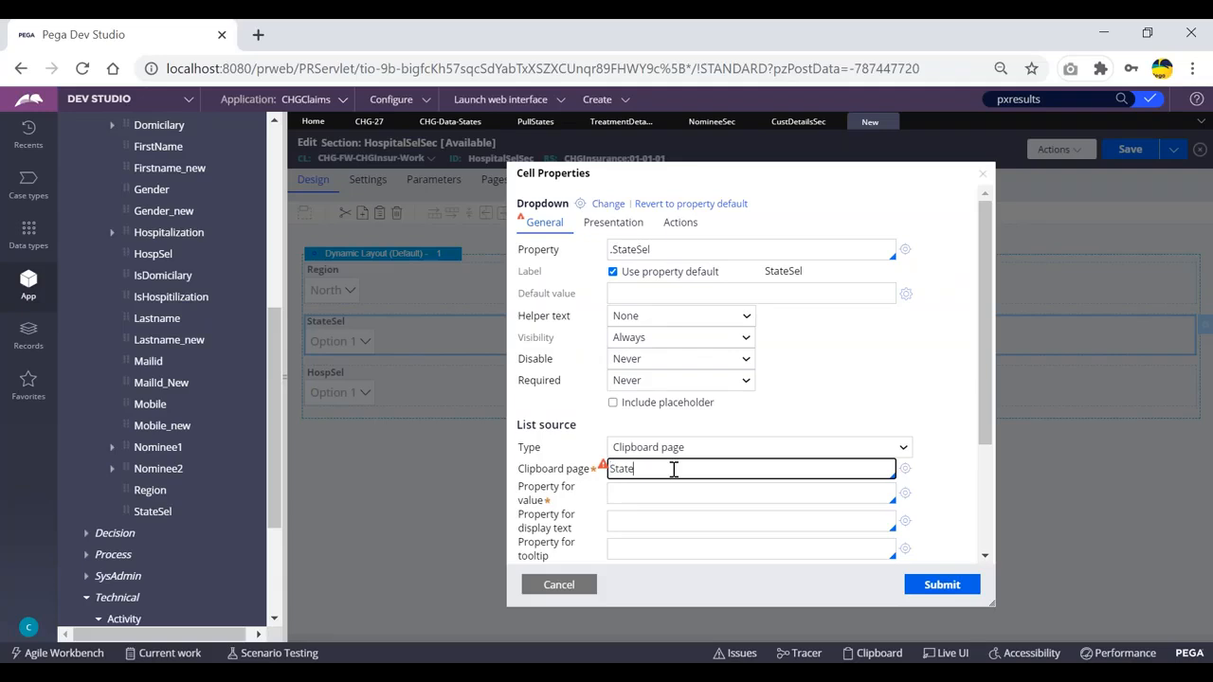
key("alt+Tab")
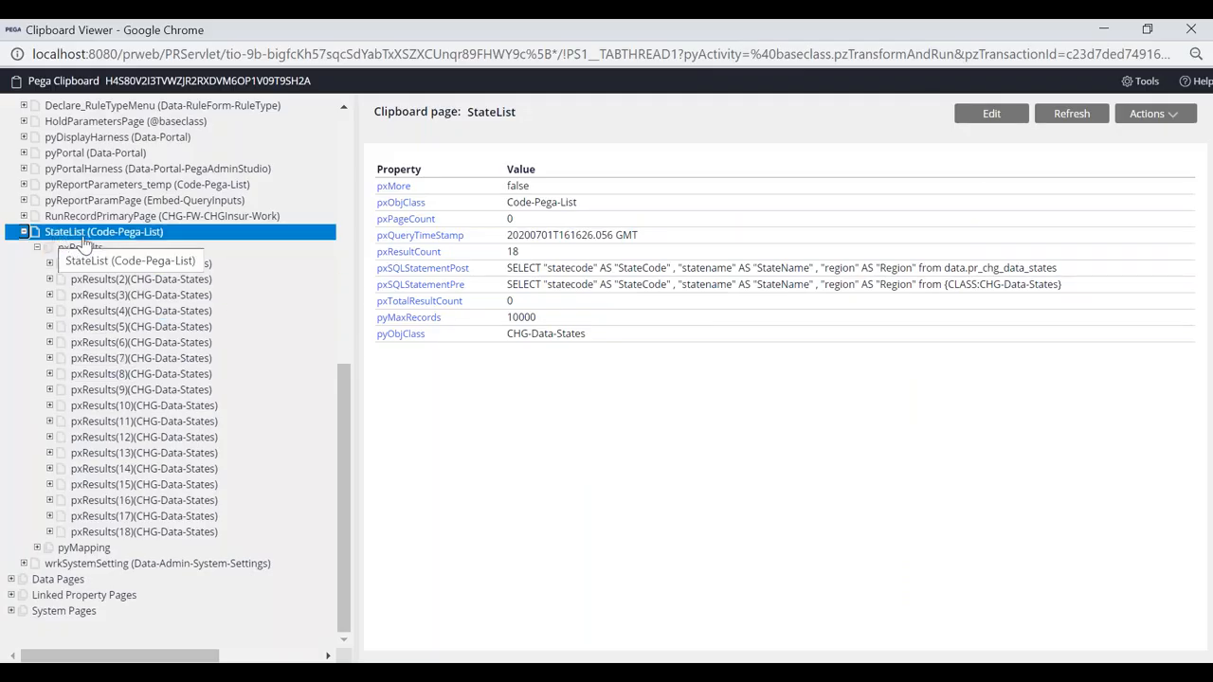
key("alt+Tab")
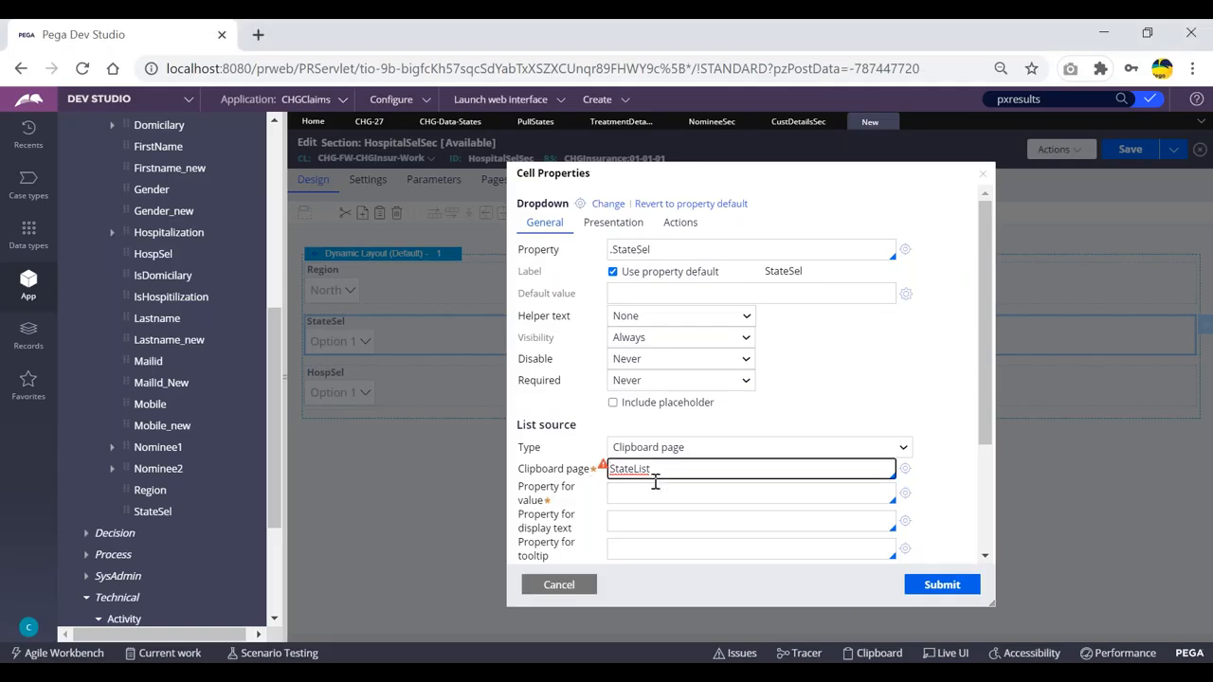
key("alt+Tab")
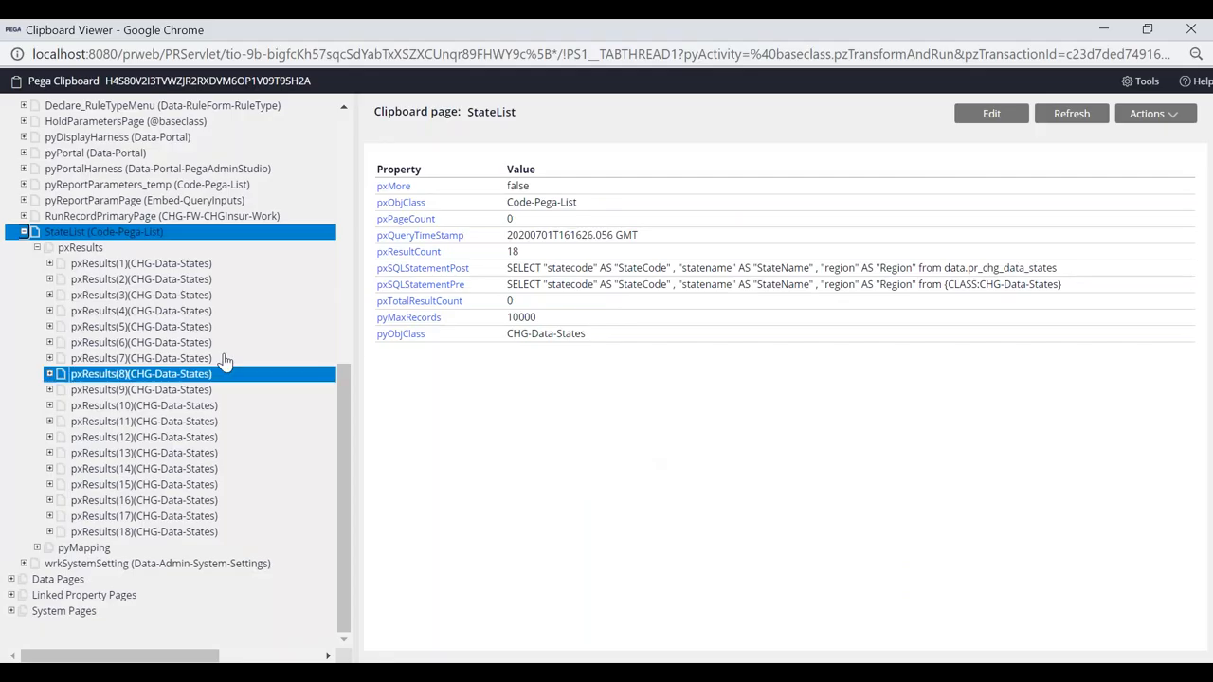
left_click(62, 249)
key("alt+Tab")
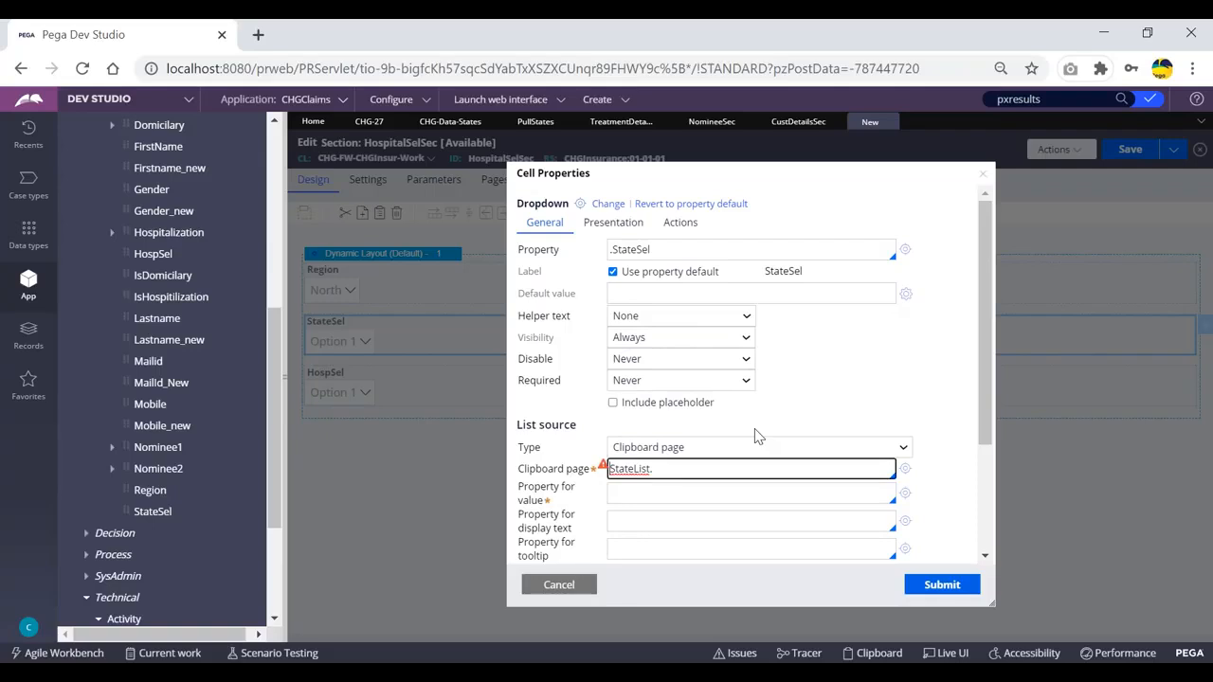
type("p")
key("BackSpace")
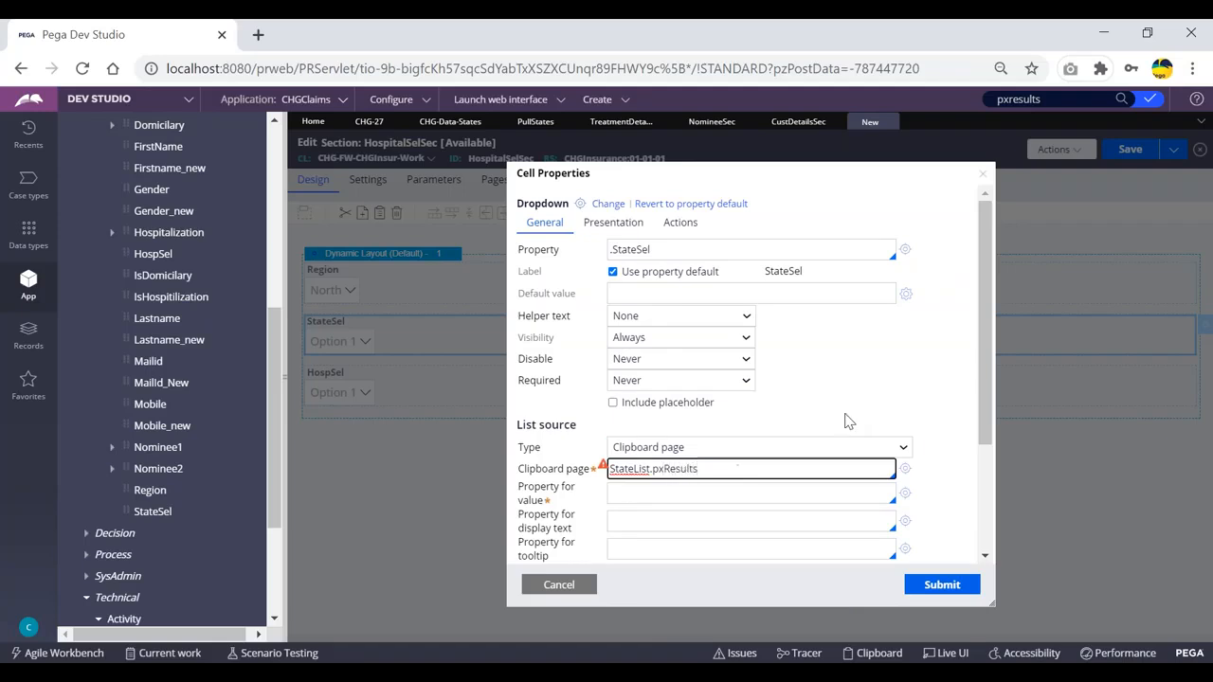
left_click(945, 483)
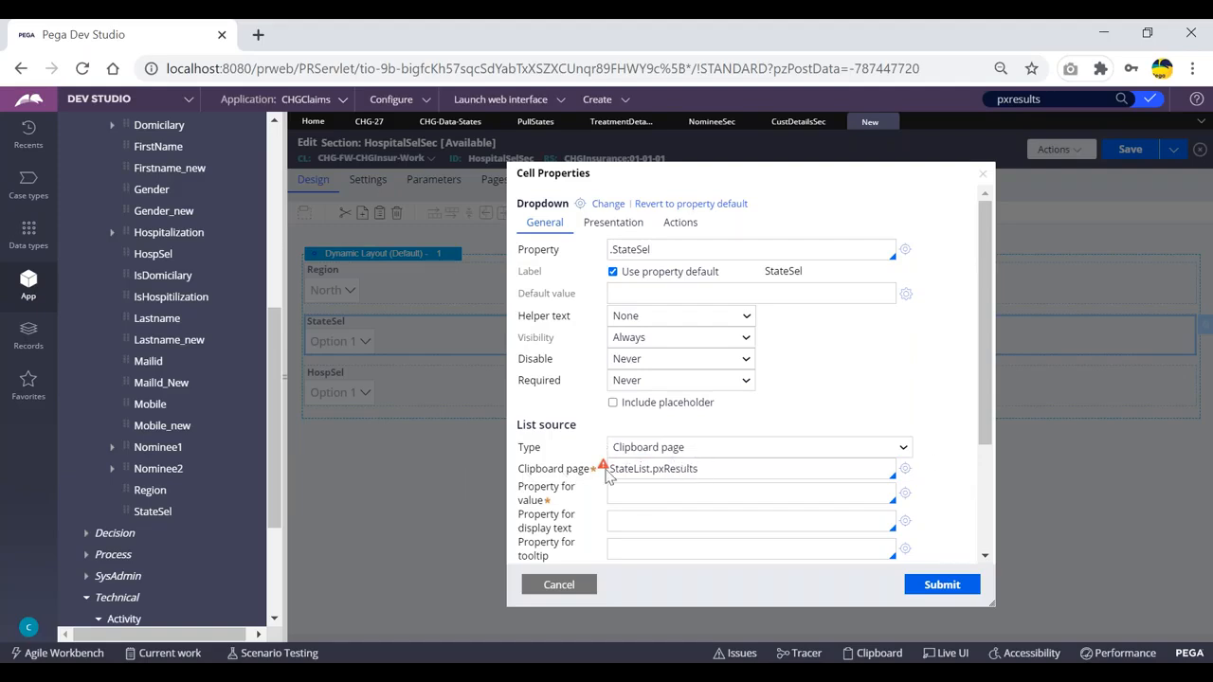
- Read the validation error on the clipboard page entry in the StateSel cell properties
mouse_move(607, 473)
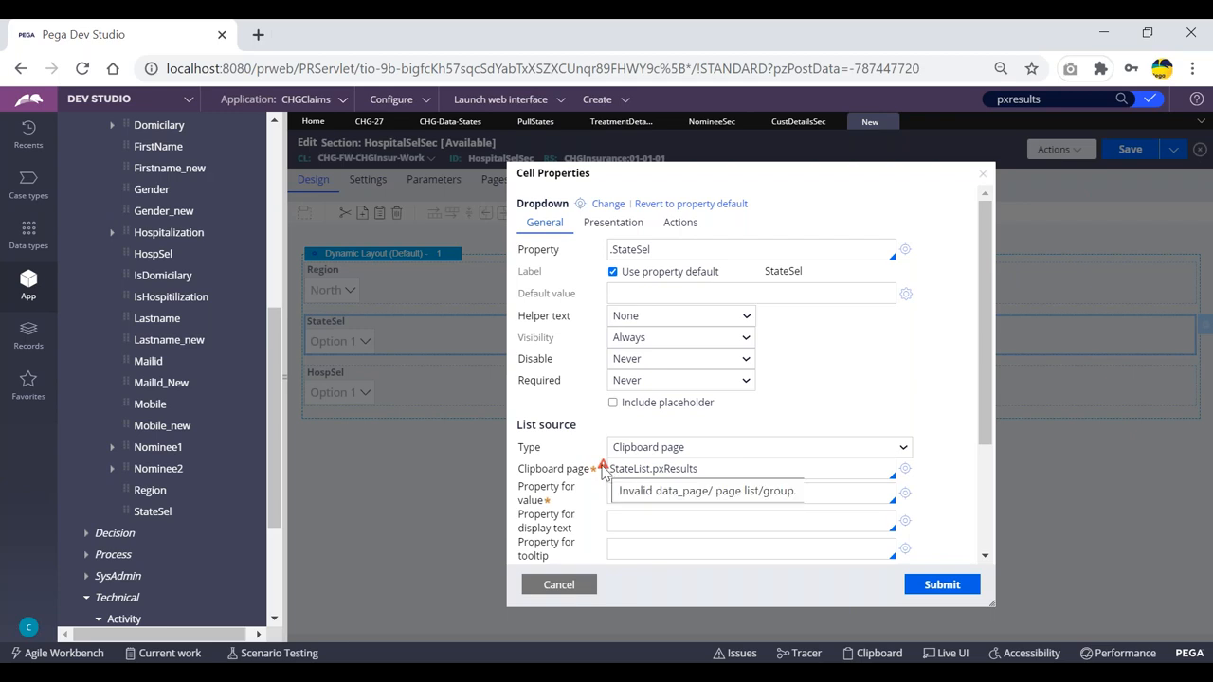
left_click_drag(711, 467, 610, 469)
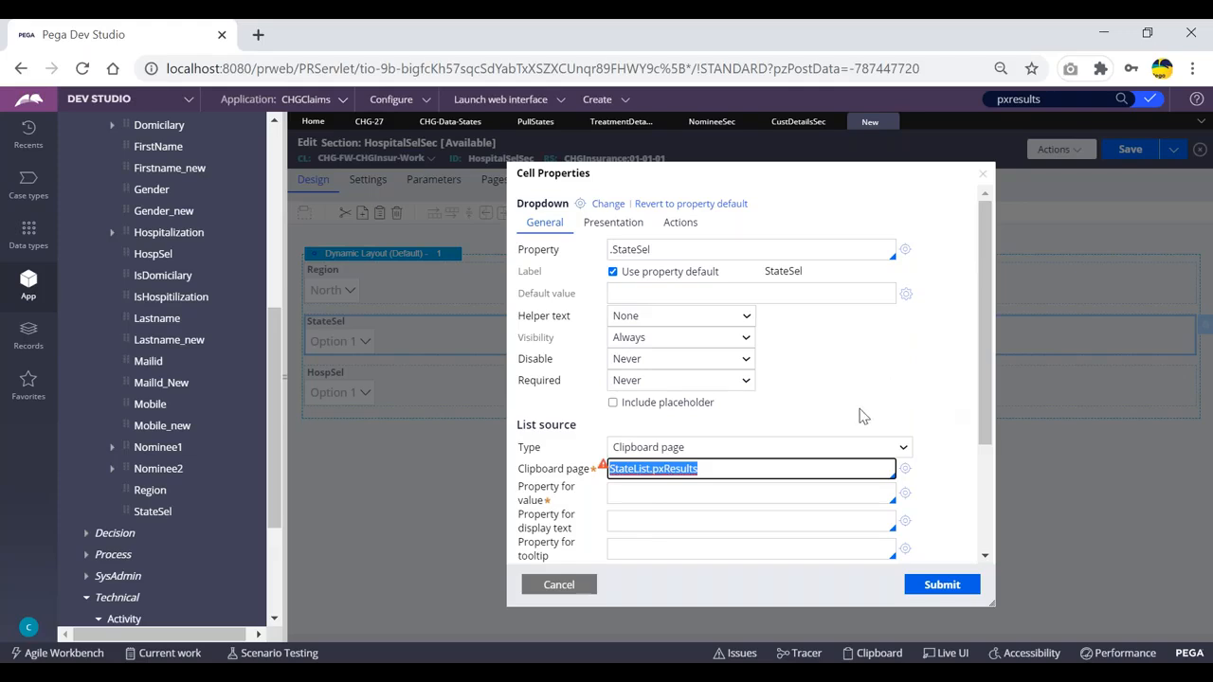
left_click(704, 470)
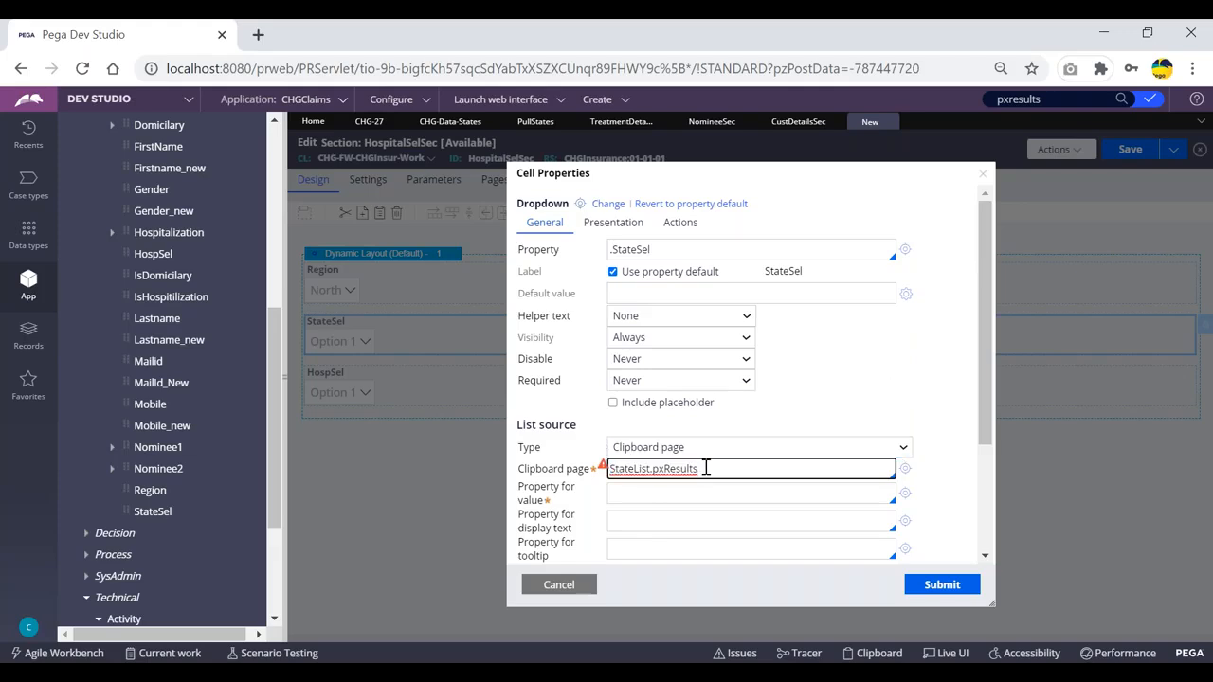
left_click_drag(706, 468, 609, 465)
left_click(611, 468)
left_click_drag(698, 468, 607, 474)
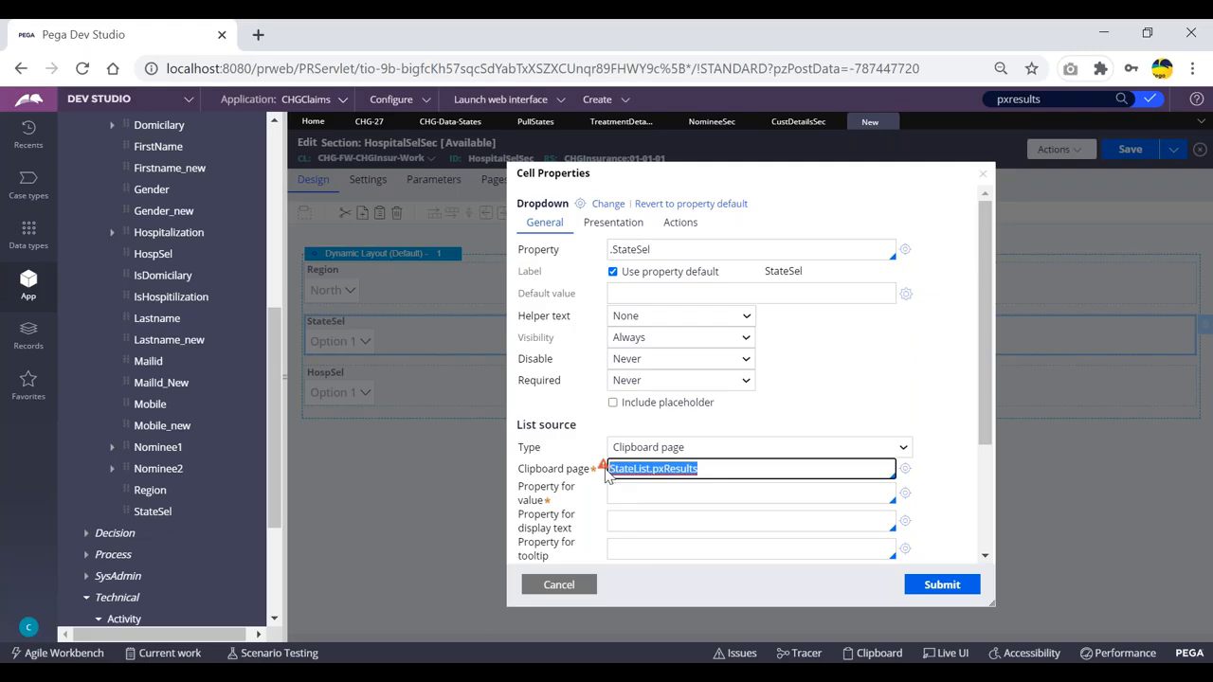
- Close the open CustDetailsSec section
left_click(796, 129)
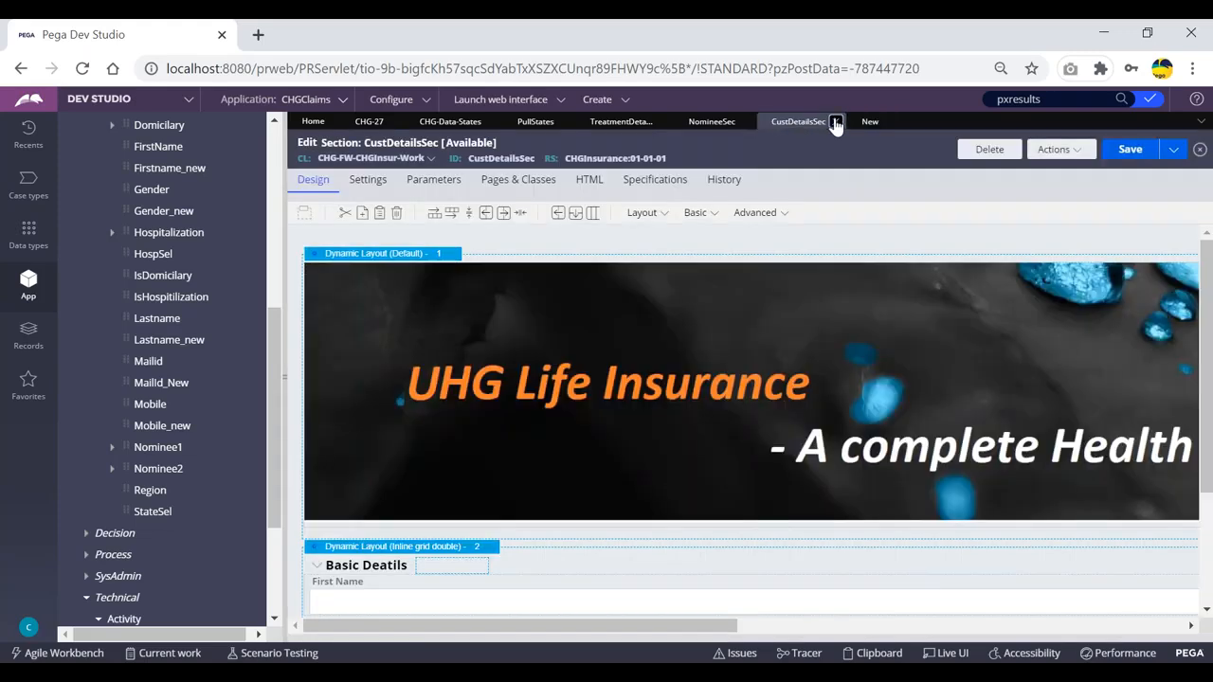
left_click(836, 122)
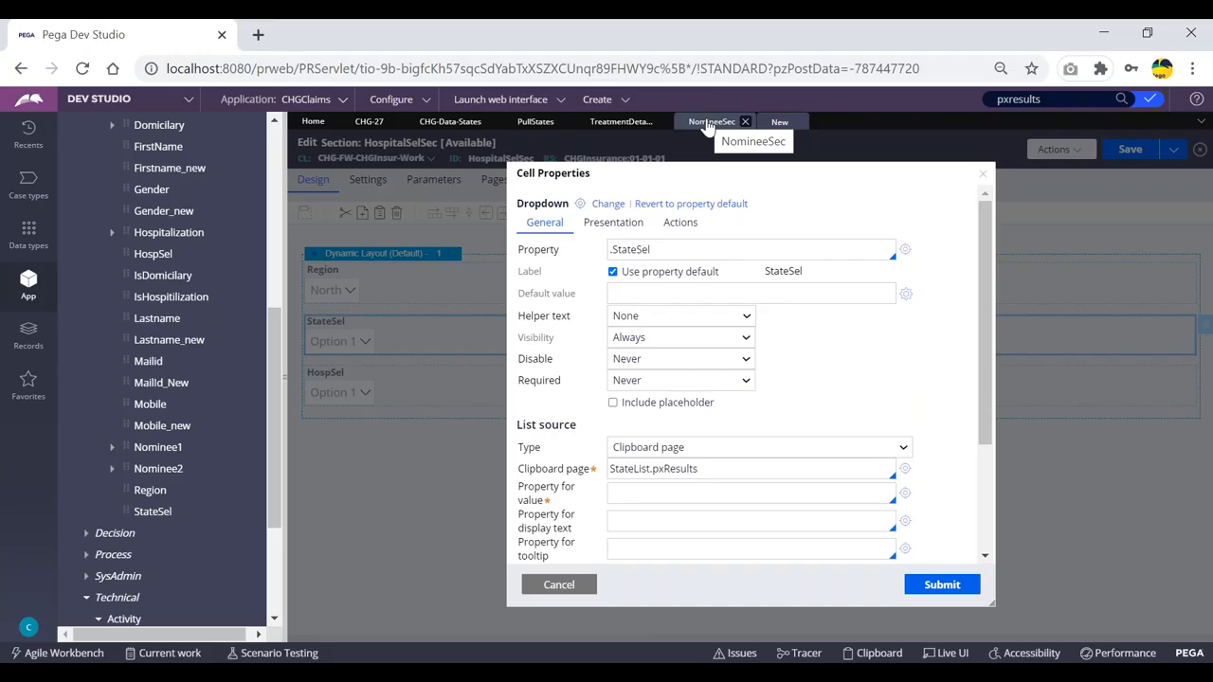
- Copy StateList.pxResults from the StateSel cell properties, cancel them, and add it as a page name in the section's pages and classes
left_click(715, 469)
double_click(716, 469)
key("ctrl+c")
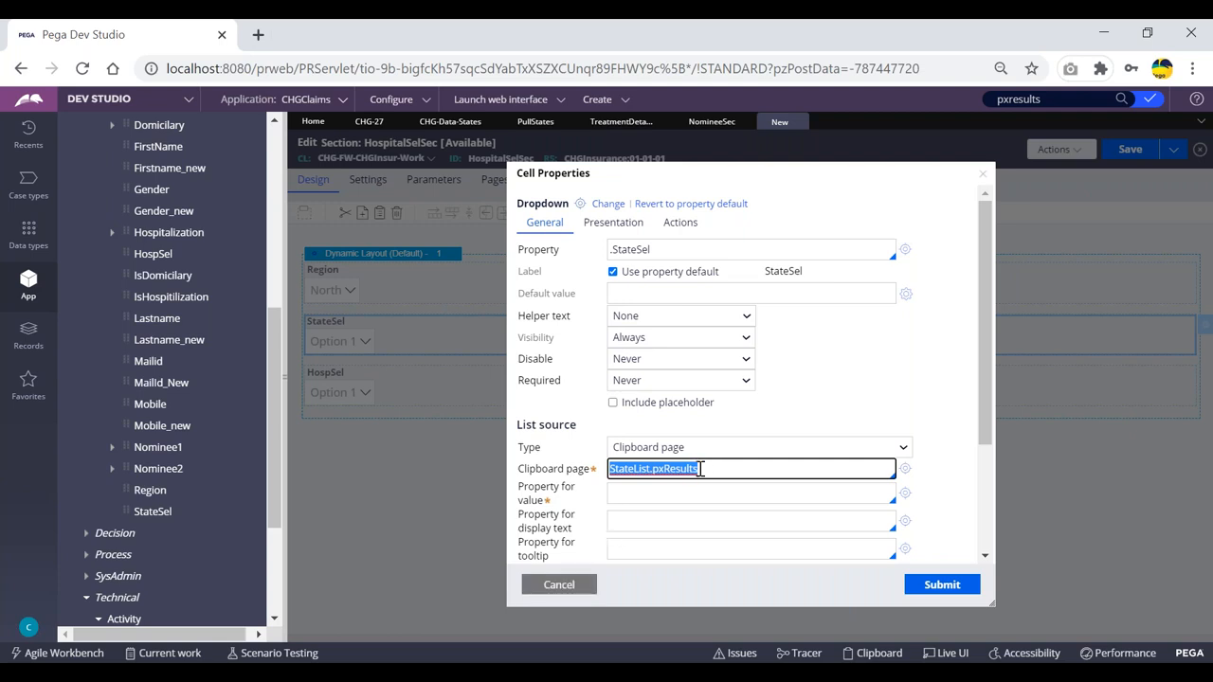
left_click(564, 586)
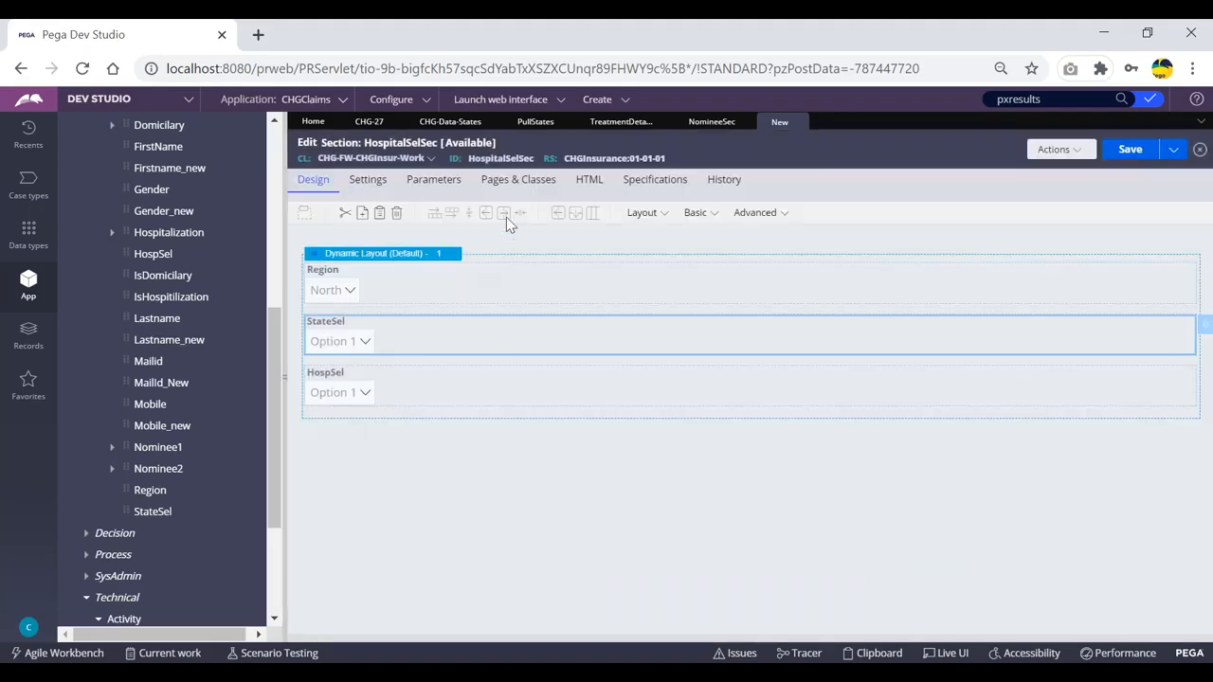
left_click(516, 180)
left_click(445, 246)
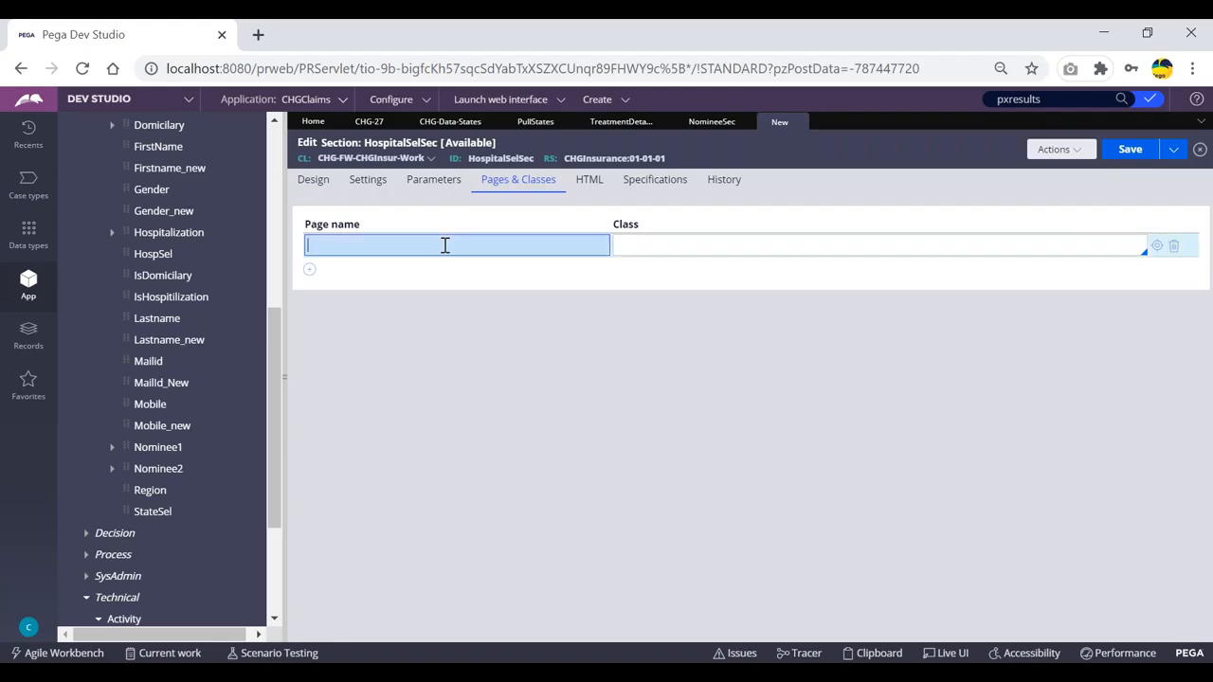
key("ctrl+v")
- Set the class of the StateList.pxResults page to CHG-Data-States, checking the class name against the result pages in the clipboard
left_click(668, 247)
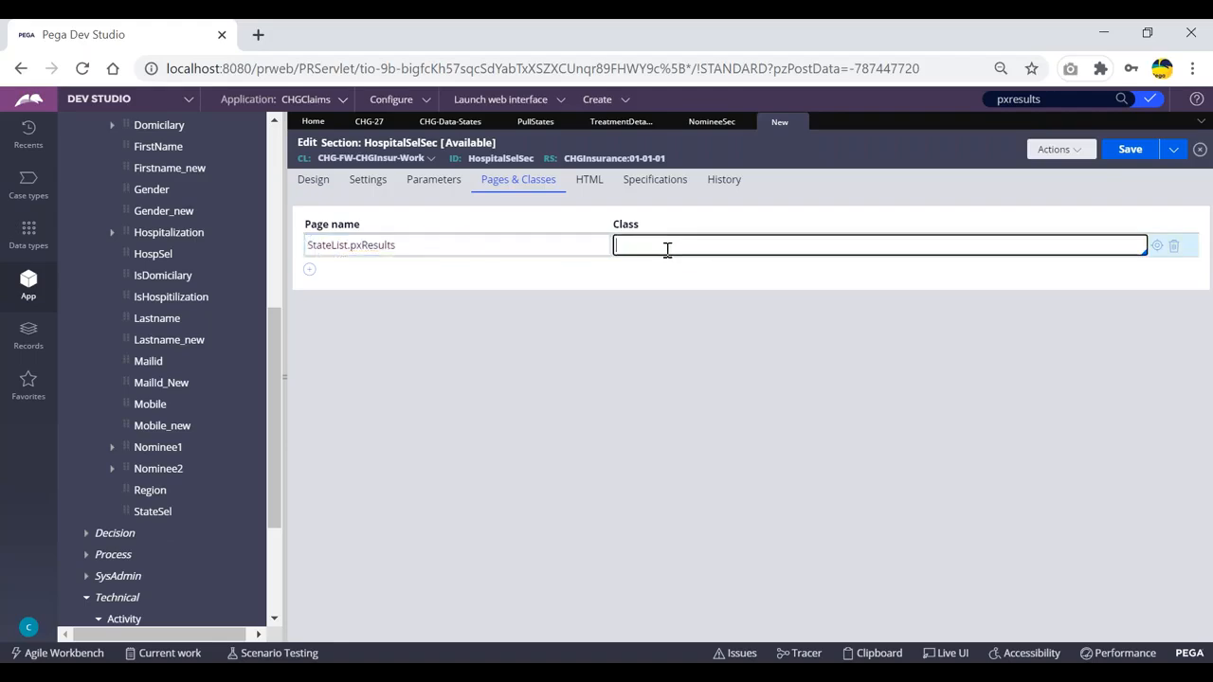
key("alt+Tab")
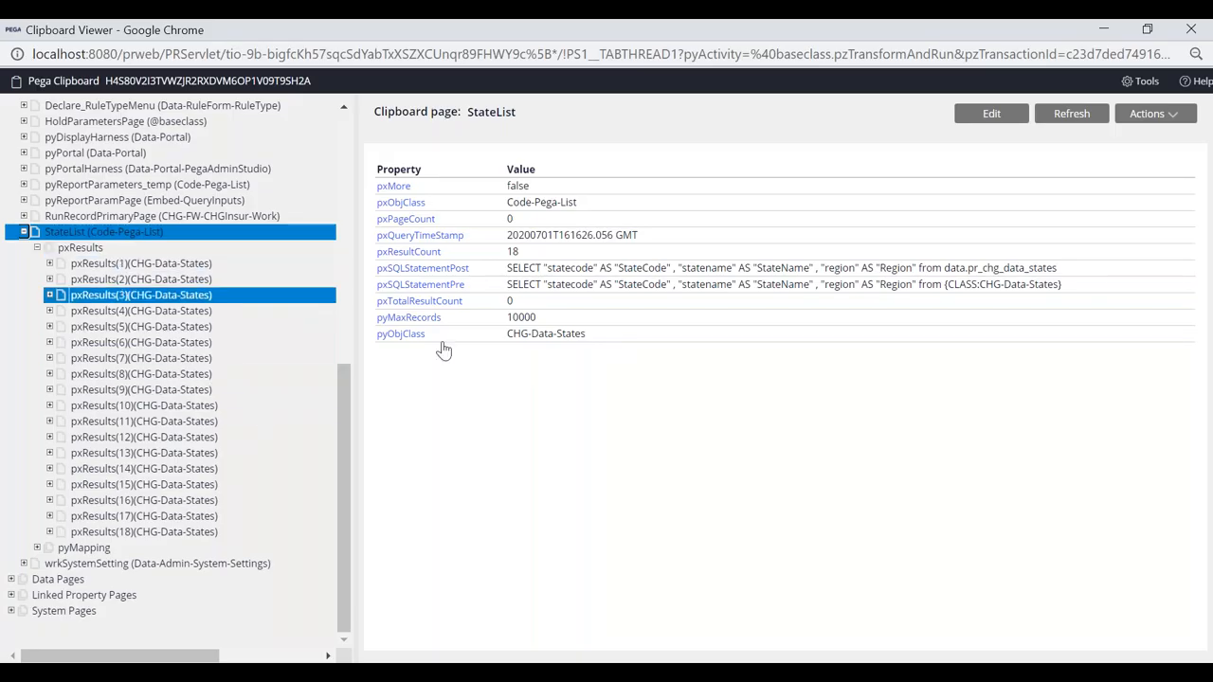
left_click(128, 267)
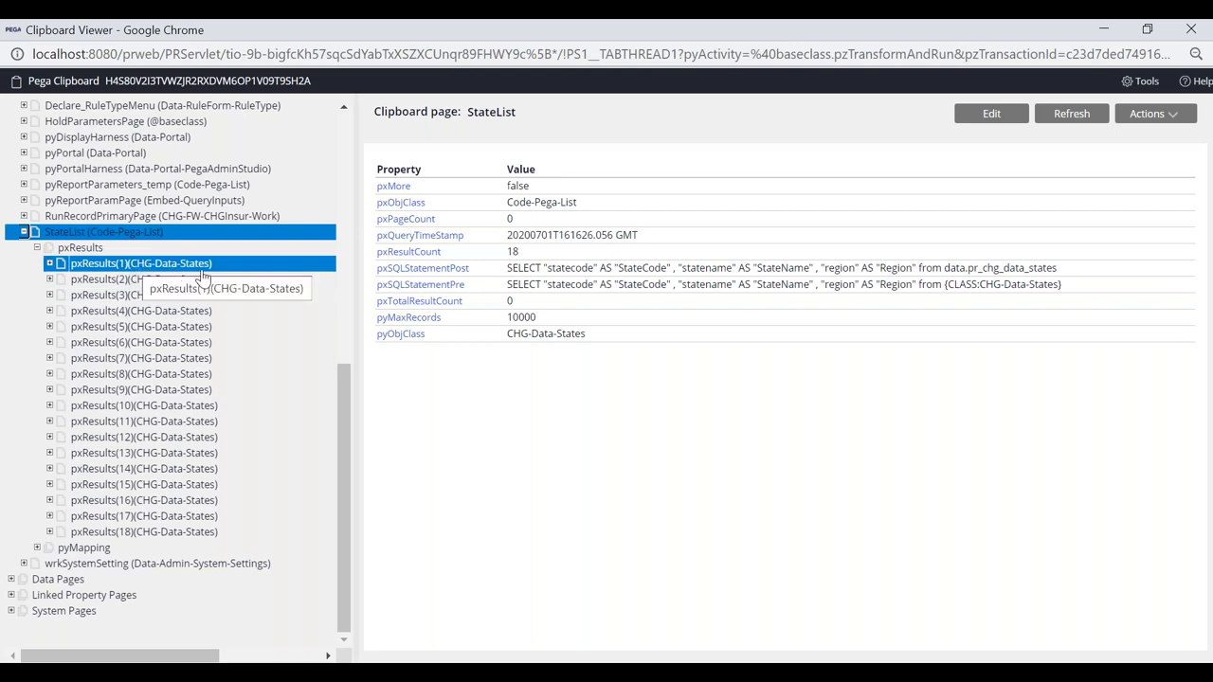
key("alt+Tab")
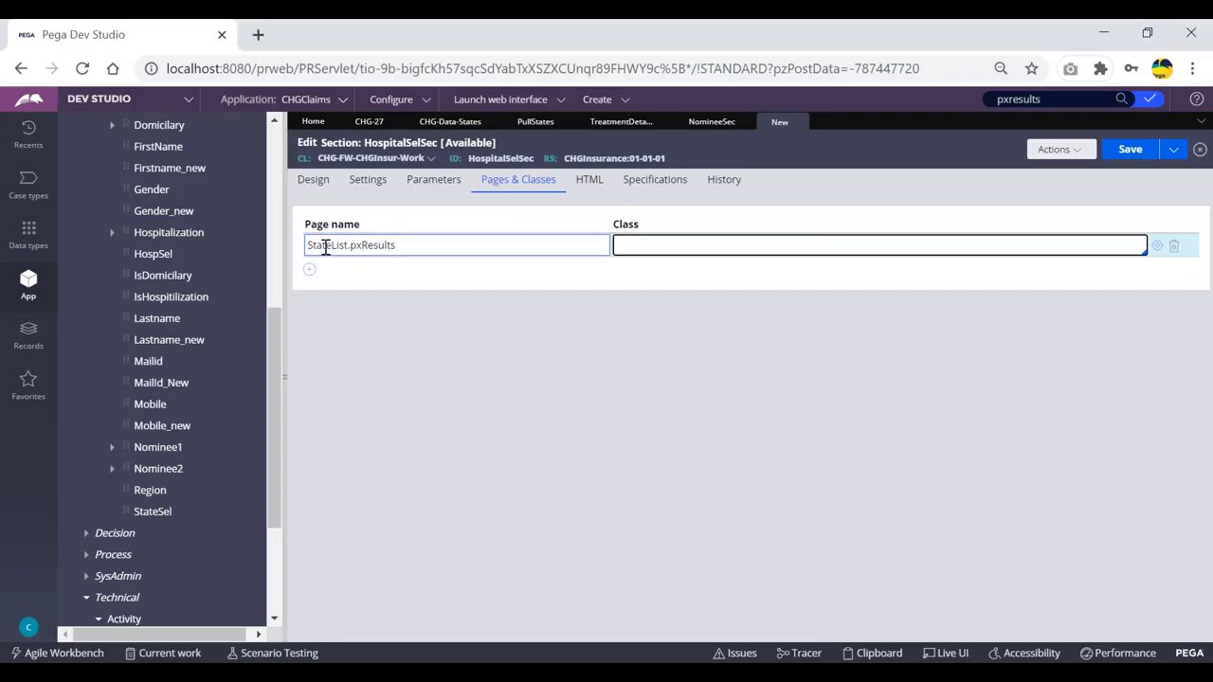
left_click_drag(306, 245, 414, 244)
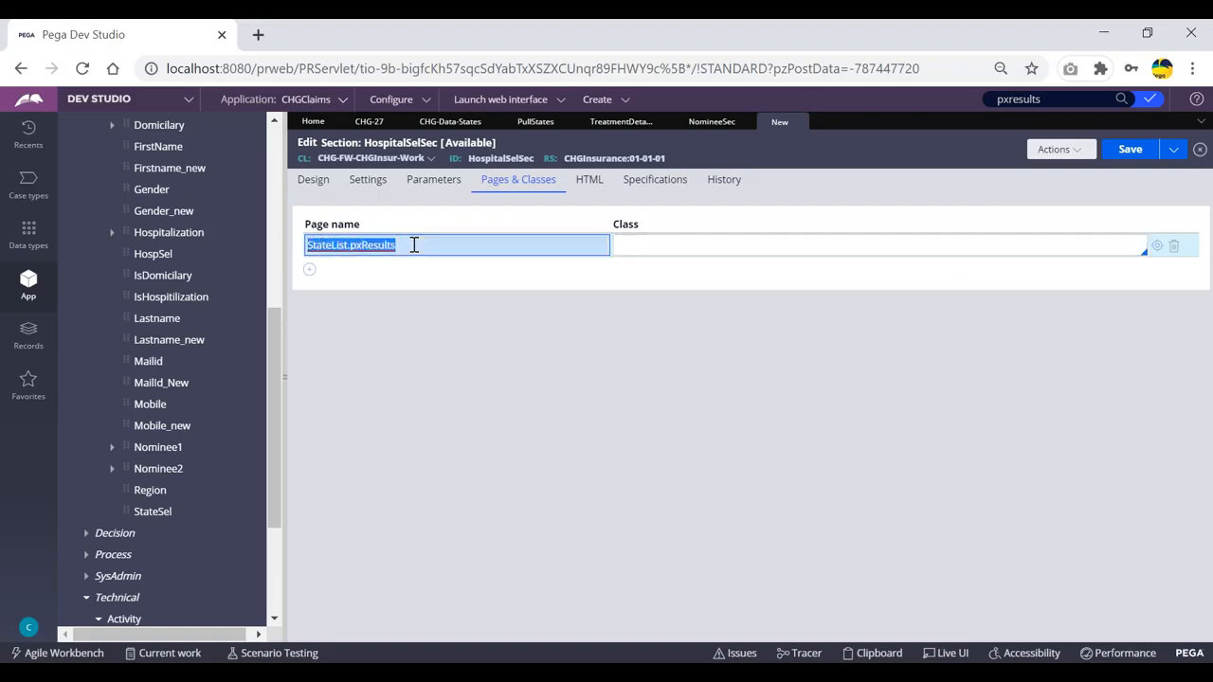
left_click(414, 245)
key("alt+Tab")
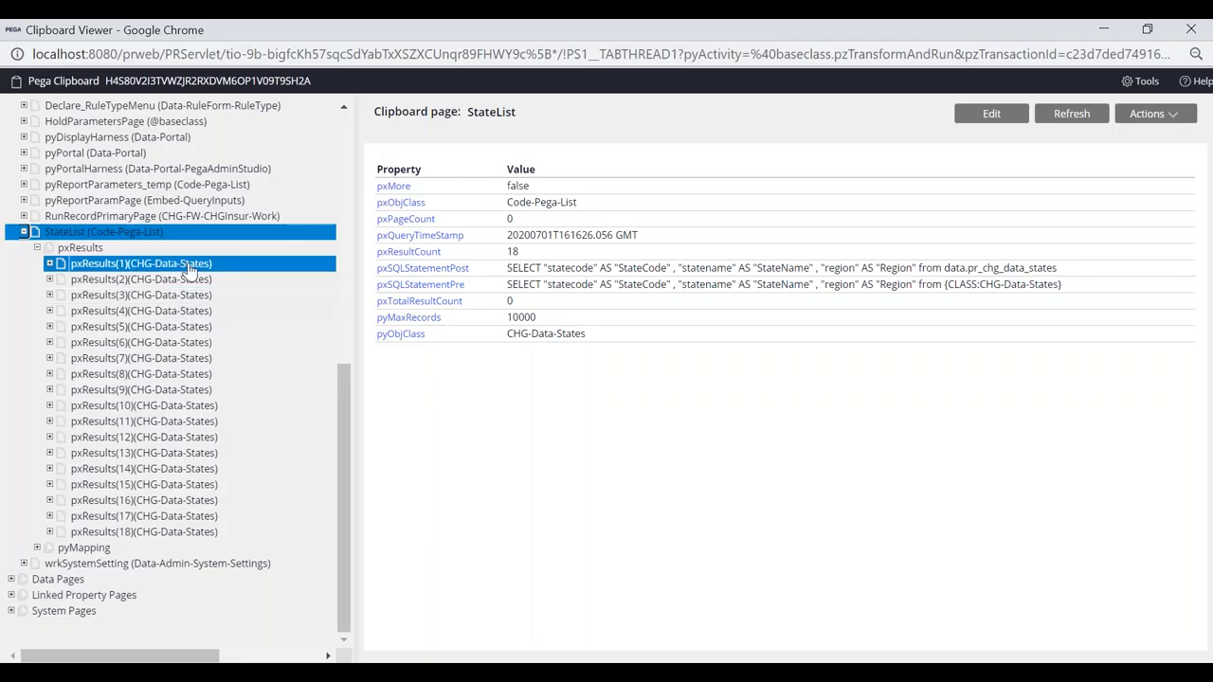
key("alt+Tab")
left_click(656, 248)
key("alt+Tab")
key("alt+Tab")
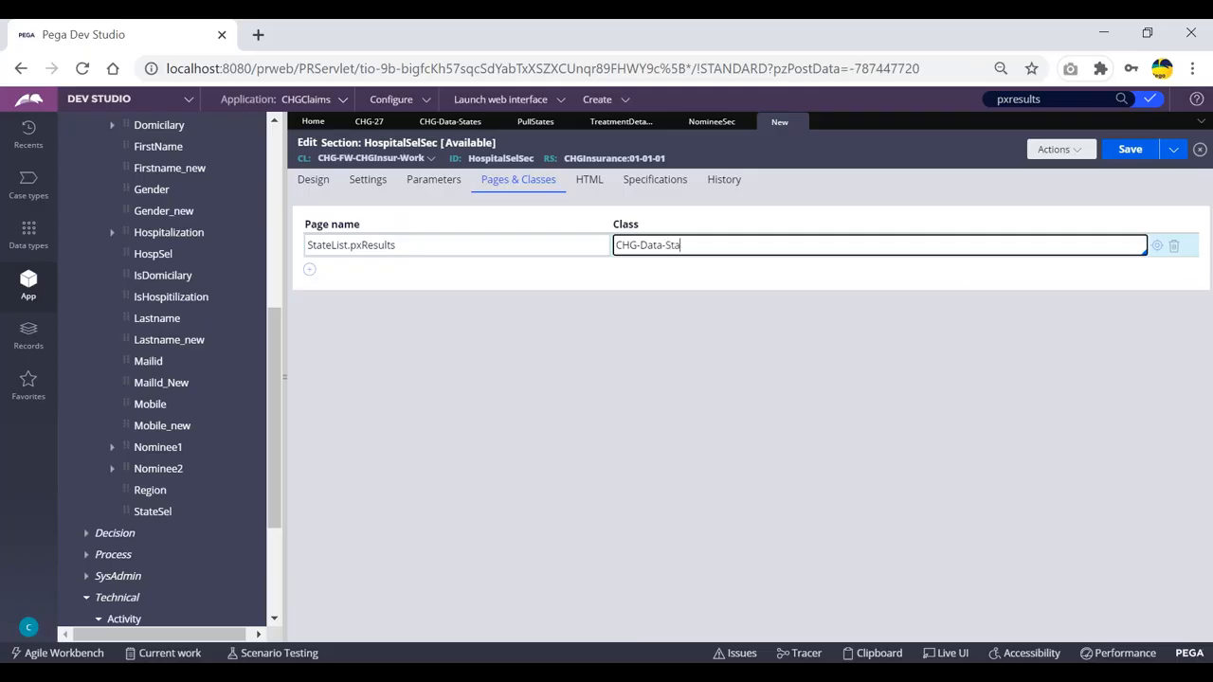
key("Return")
left_click(411, 274)
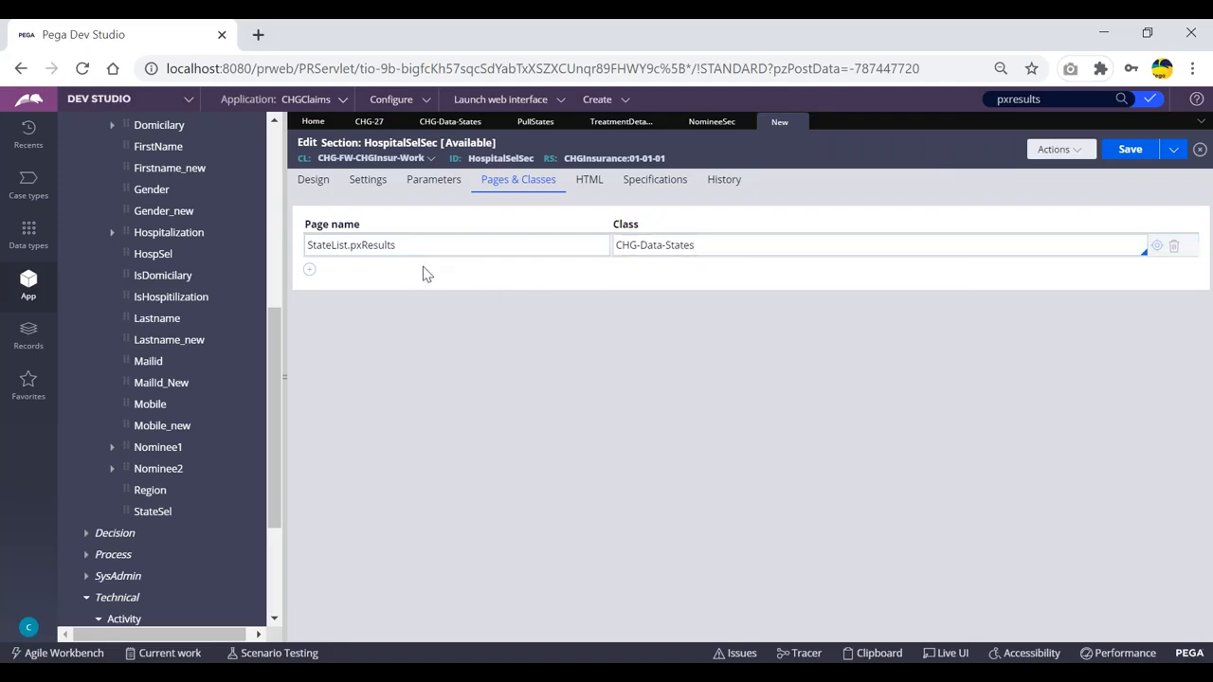
left_click(375, 244)
double_click(375, 245)
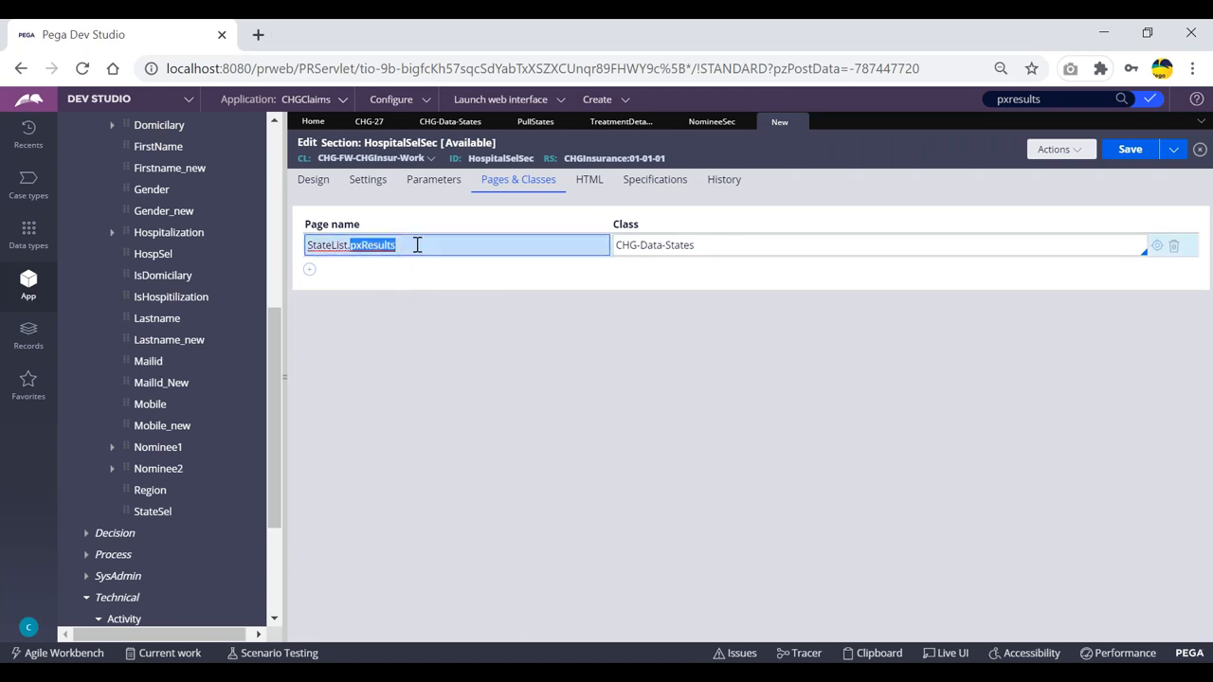
left_click(417, 245)
double_click(326, 245)
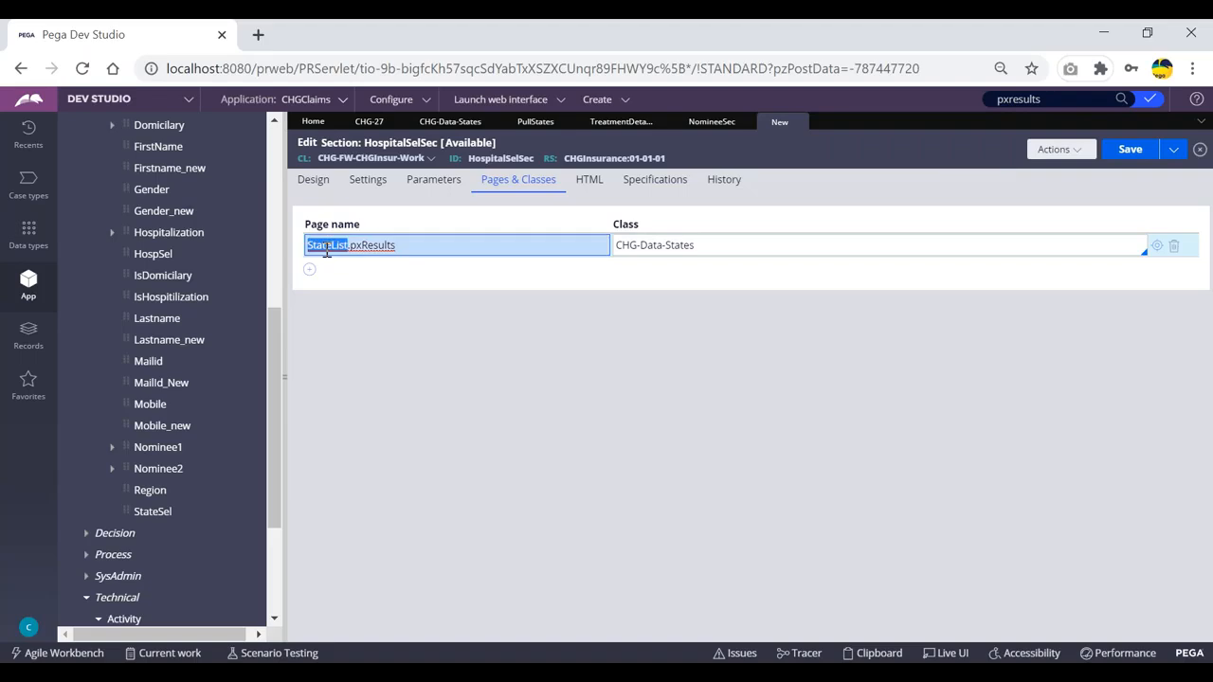
left_click_drag(725, 244, 606, 244)
left_click(597, 244)
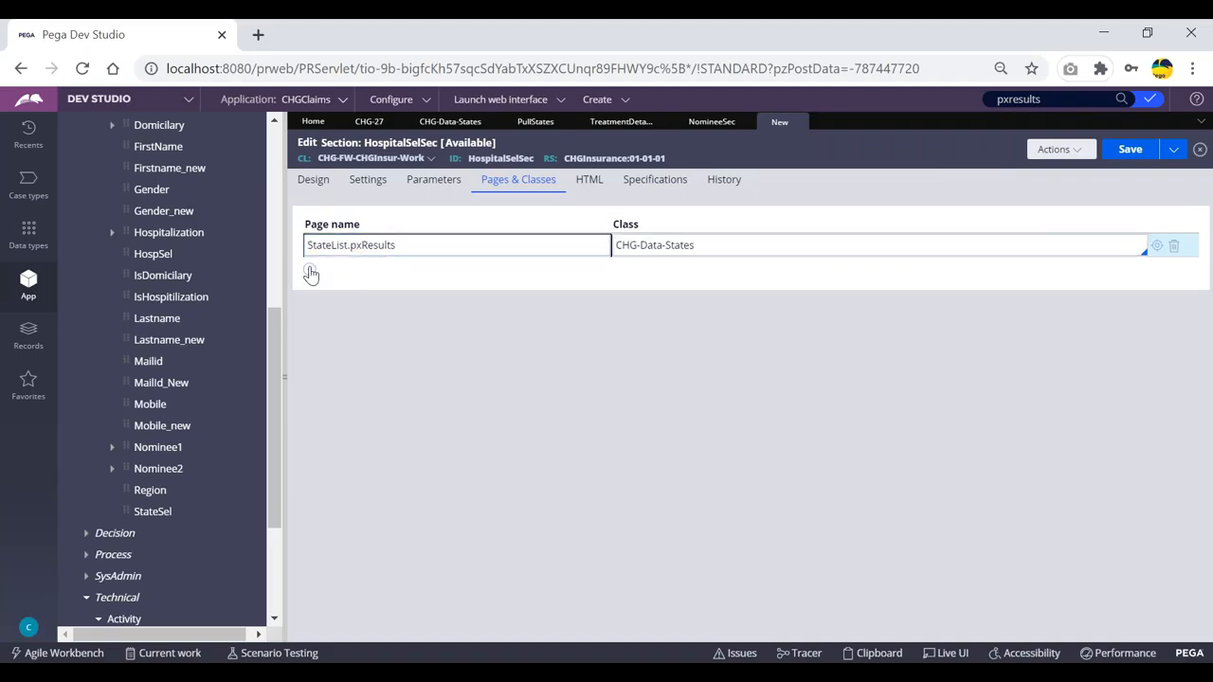
- Add a second row to the section's pages and classes and look up the StateList page's class in the Clipboard Viewer
left_click(310, 270)
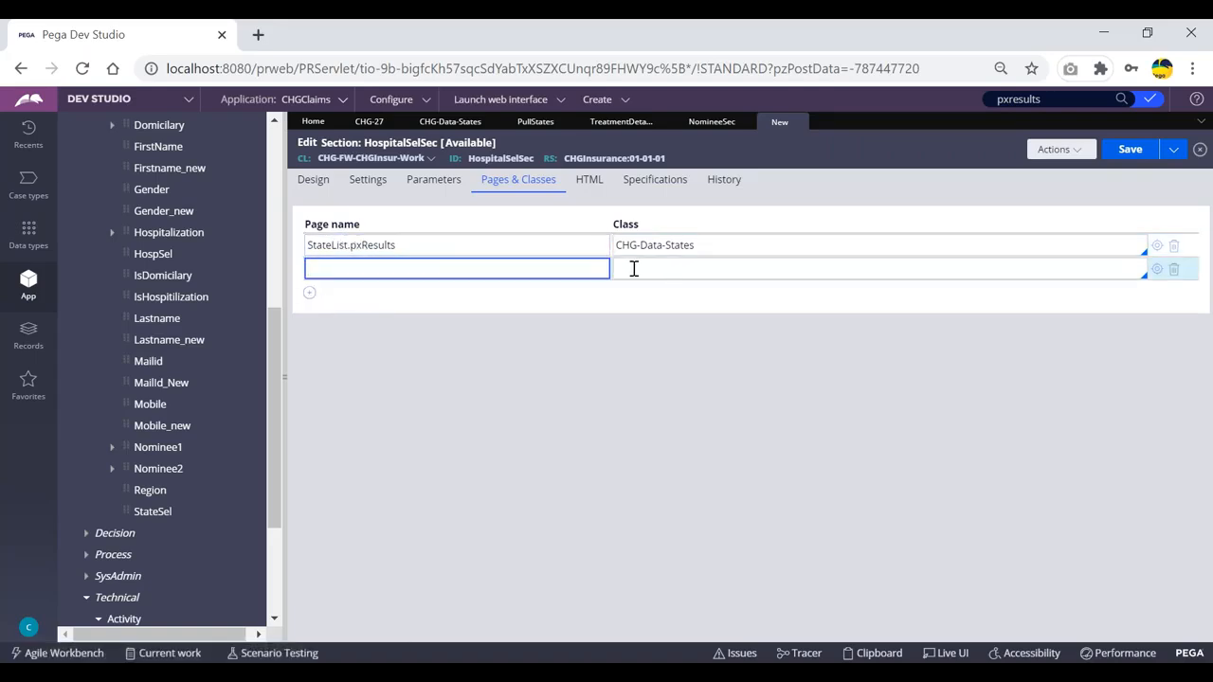
key("alt+Tab")
key("alt+Tab")
left_click_drag(411, 245, 281, 246)
left_click(697, 246)
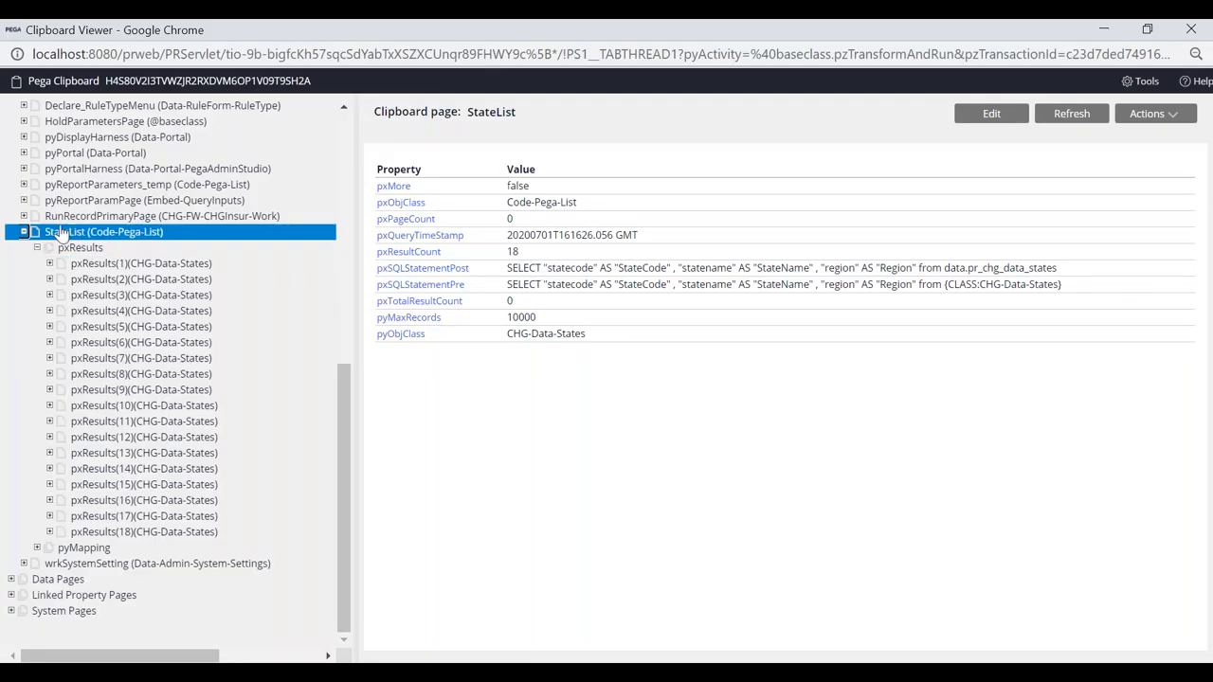
left_click(99, 263)
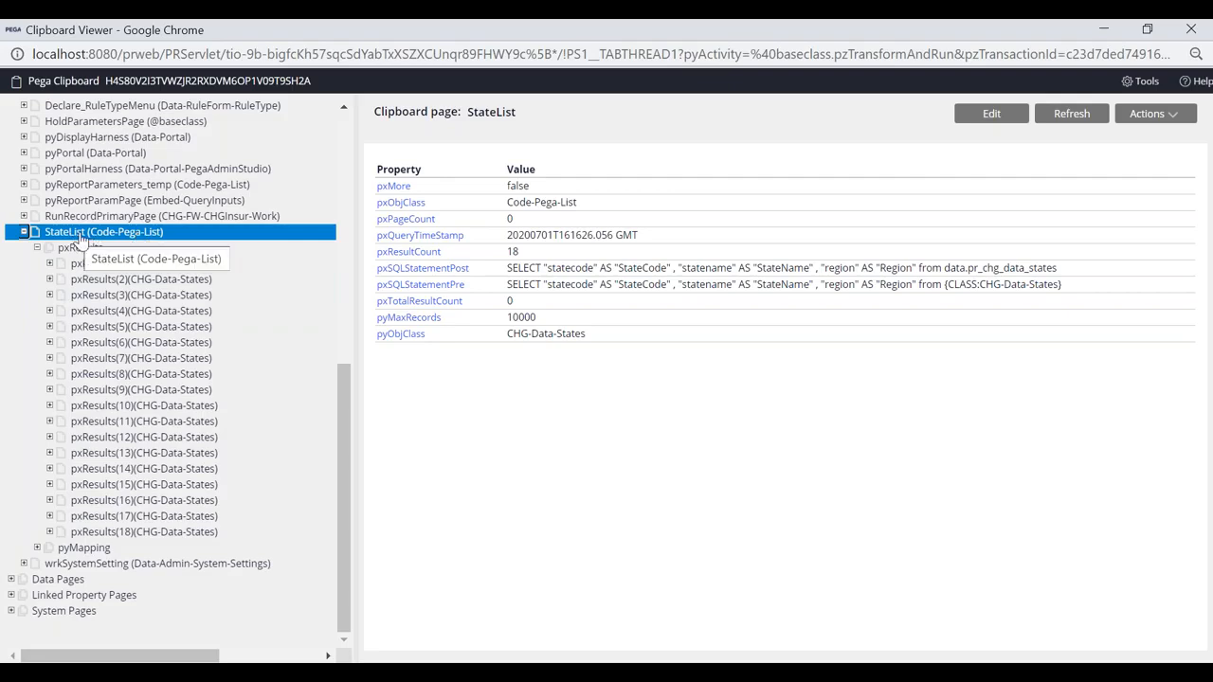
- Fill the new pages and classes row with page name StateList and class Code-Pega-List
key("alt+Tab")
left_click(418, 271)
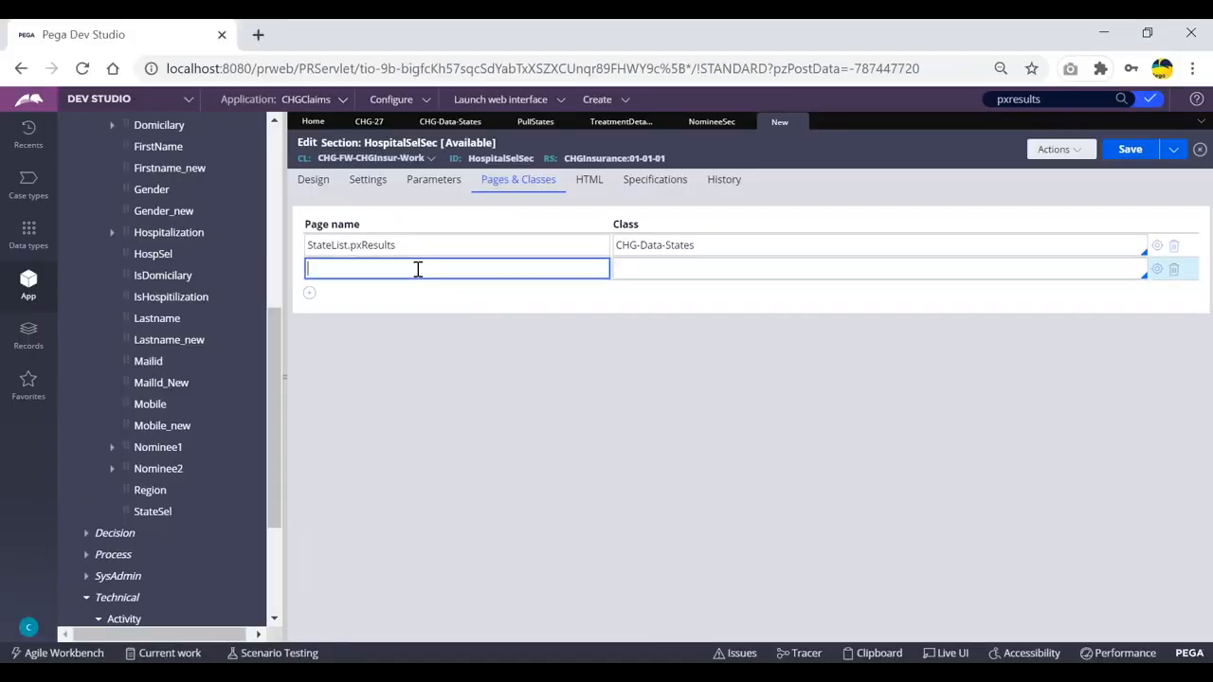
key("alt+Tab")
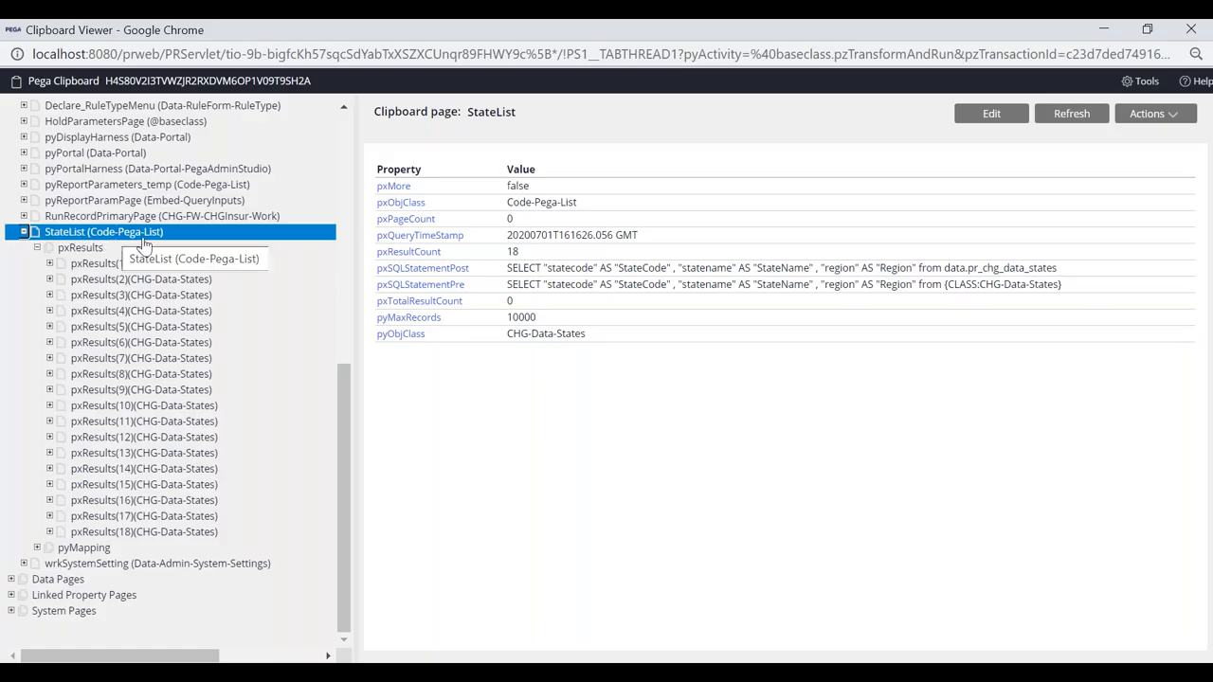
key("alt+Tab")
type("State")
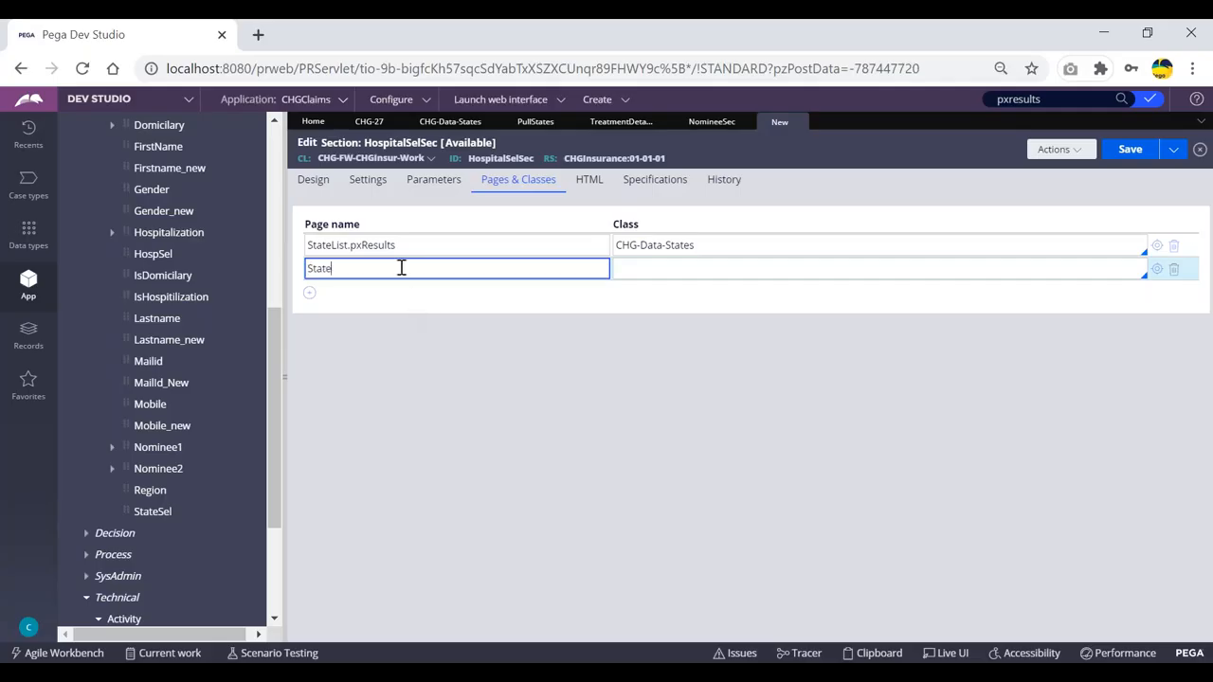
left_click(680, 270)
type("code-pega-li")
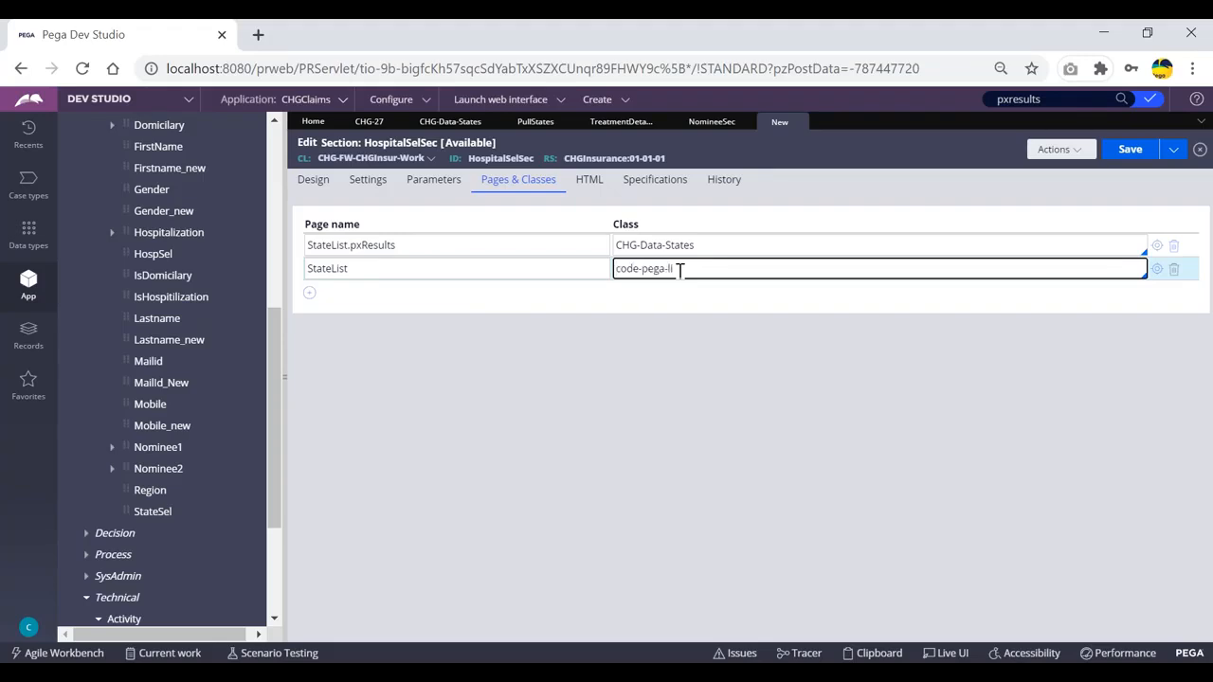
key("Return")
- Set the StateSel dropdown's list source in the section design to the clipboard page StateList.pxResults
left_click(316, 180)
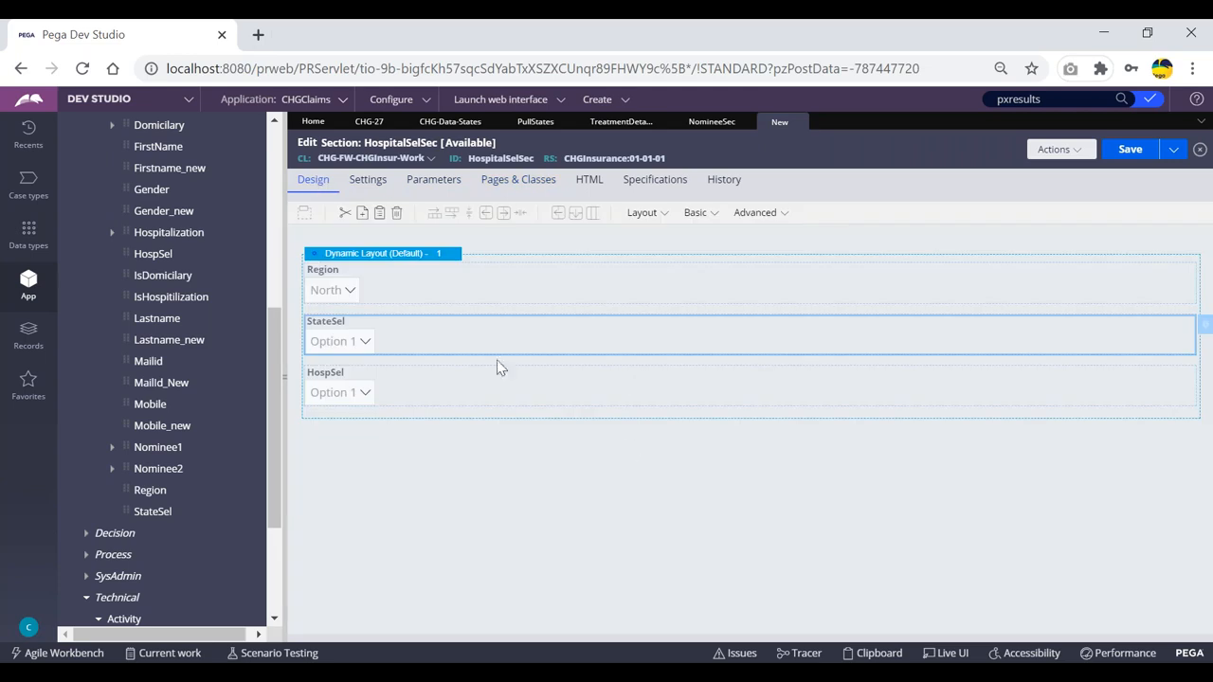
double_click(409, 340)
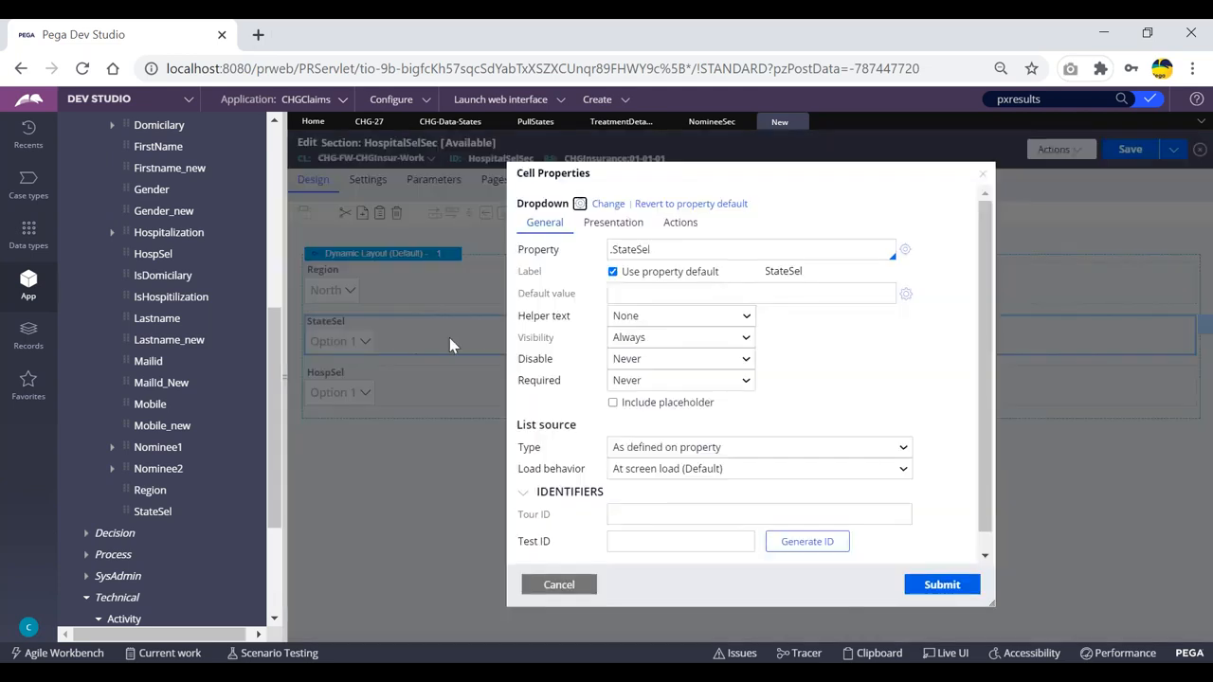
left_click(754, 451)
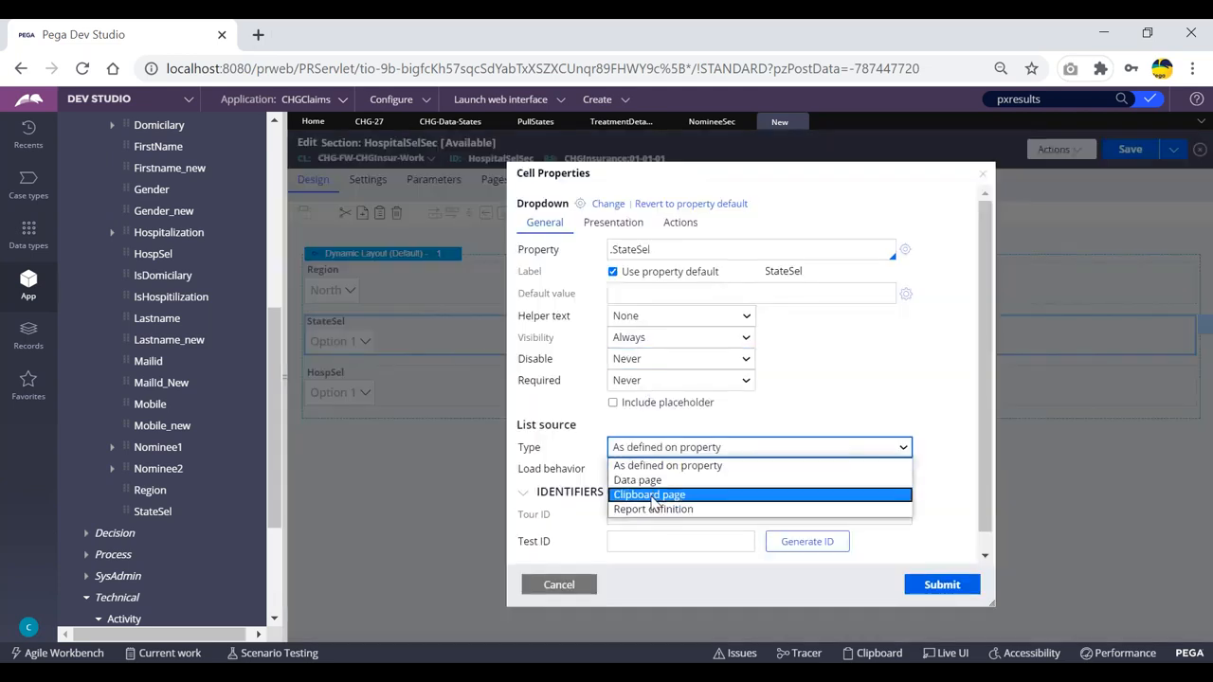
left_click(658, 495)
left_click(692, 467)
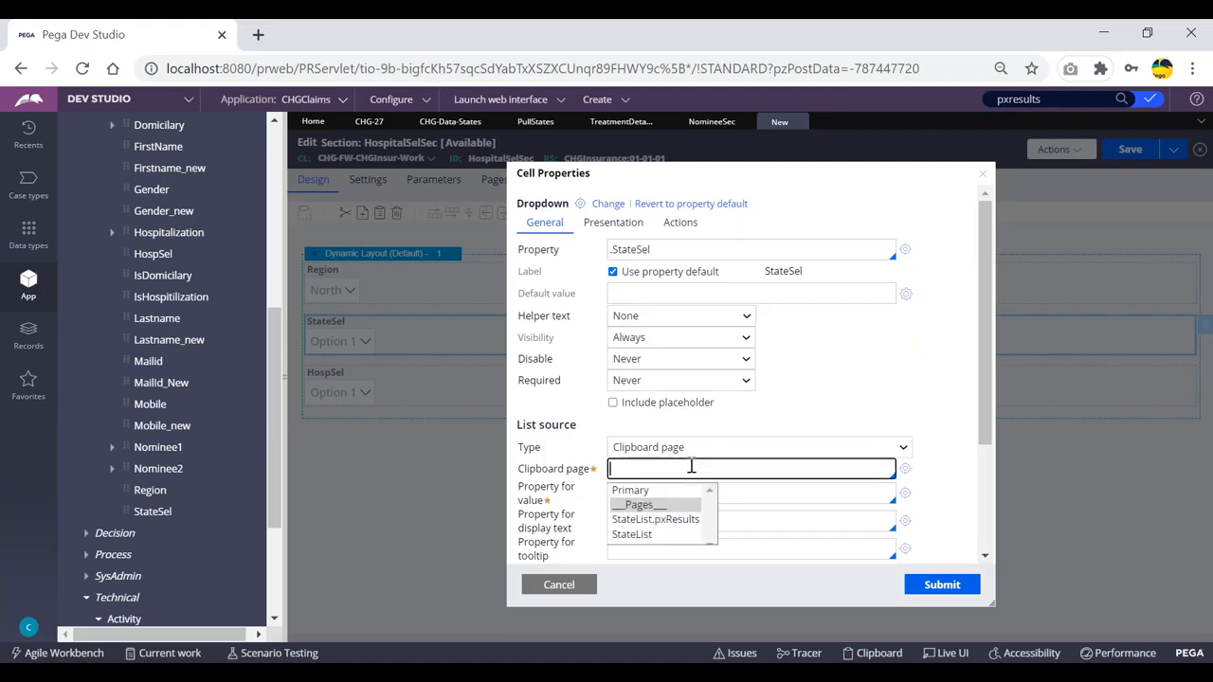
key("Down")
key("Down")
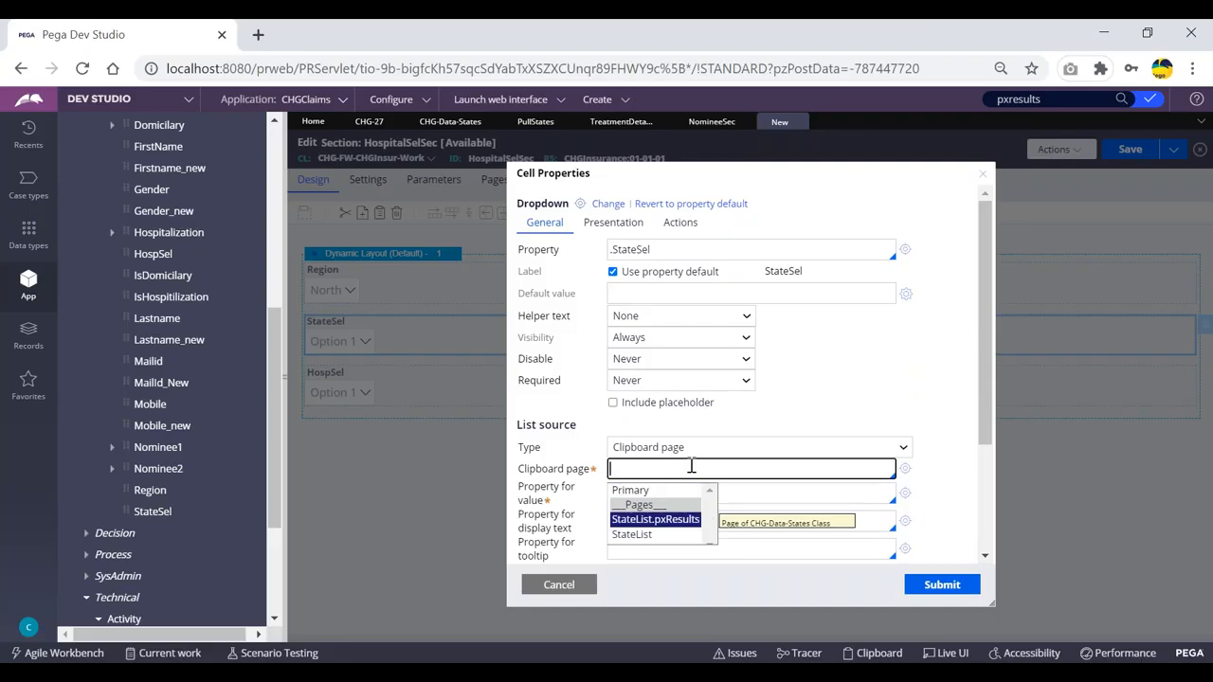
key("Up")
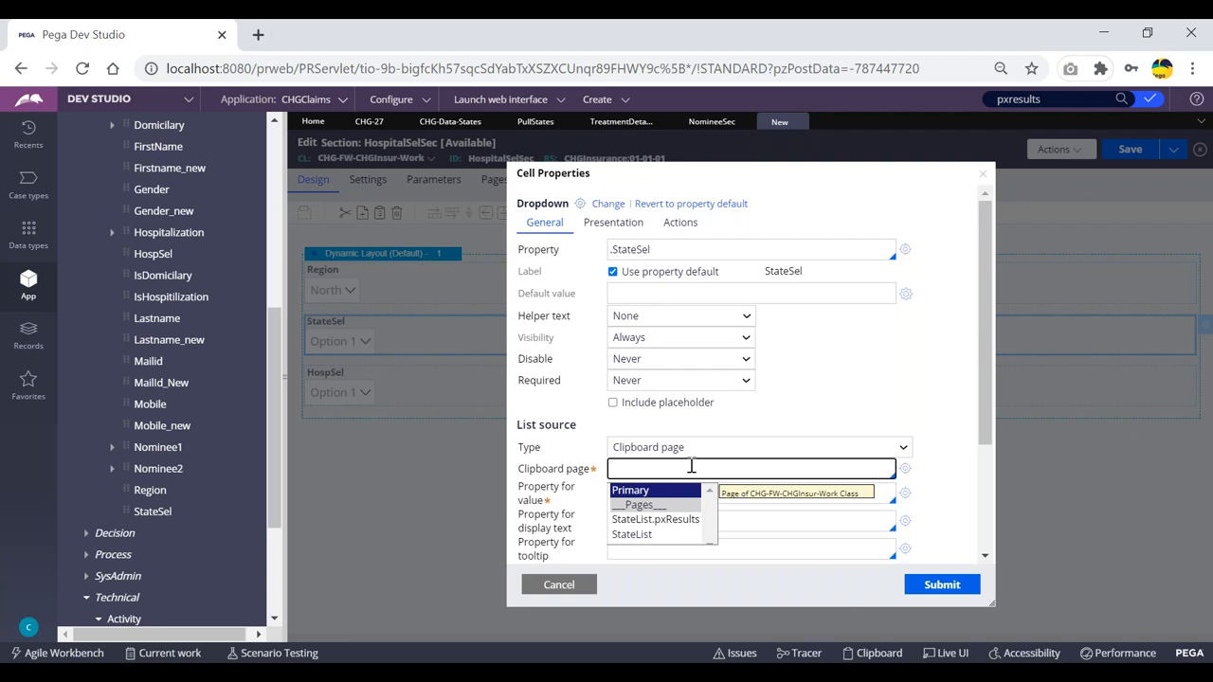
key("Down")
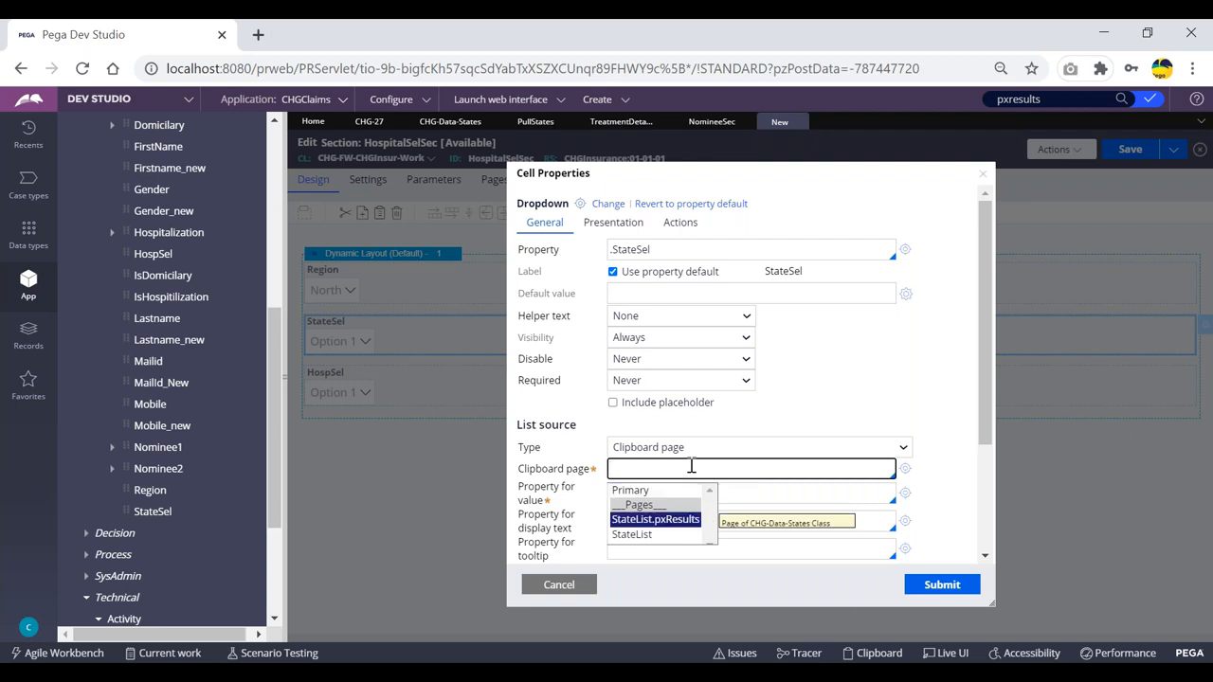
key("Return")
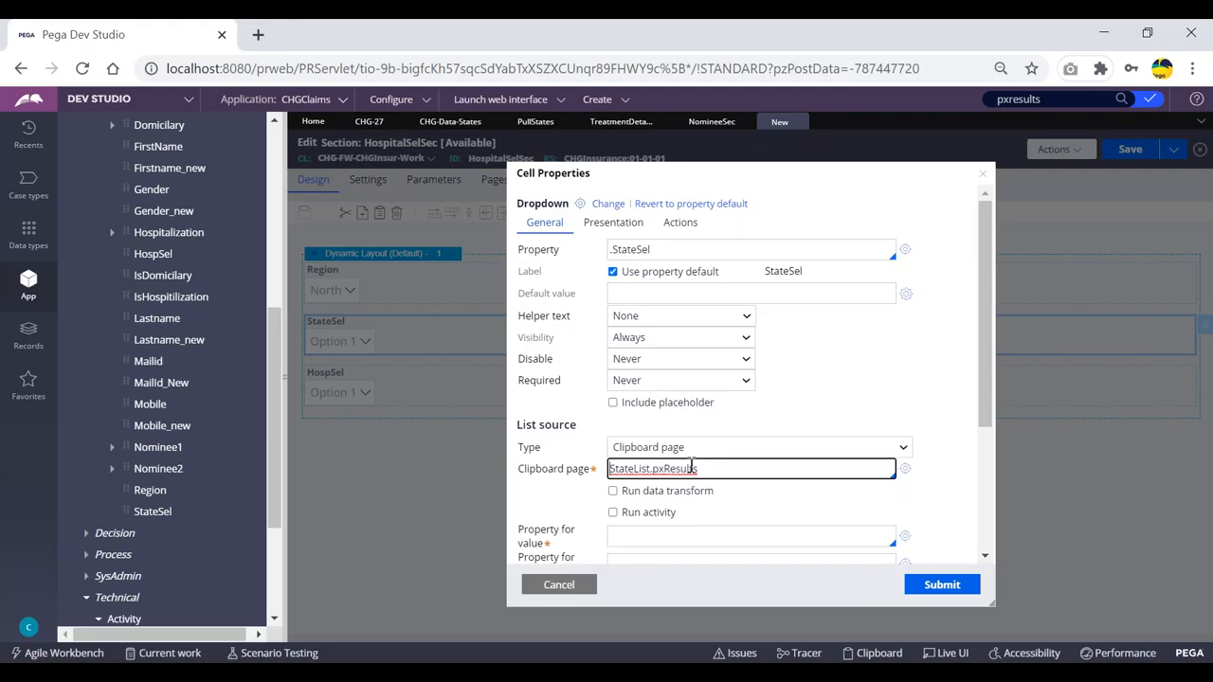
- Have the StateSel list source run the PullStates activity
scroll(821, 353, "down", 1)
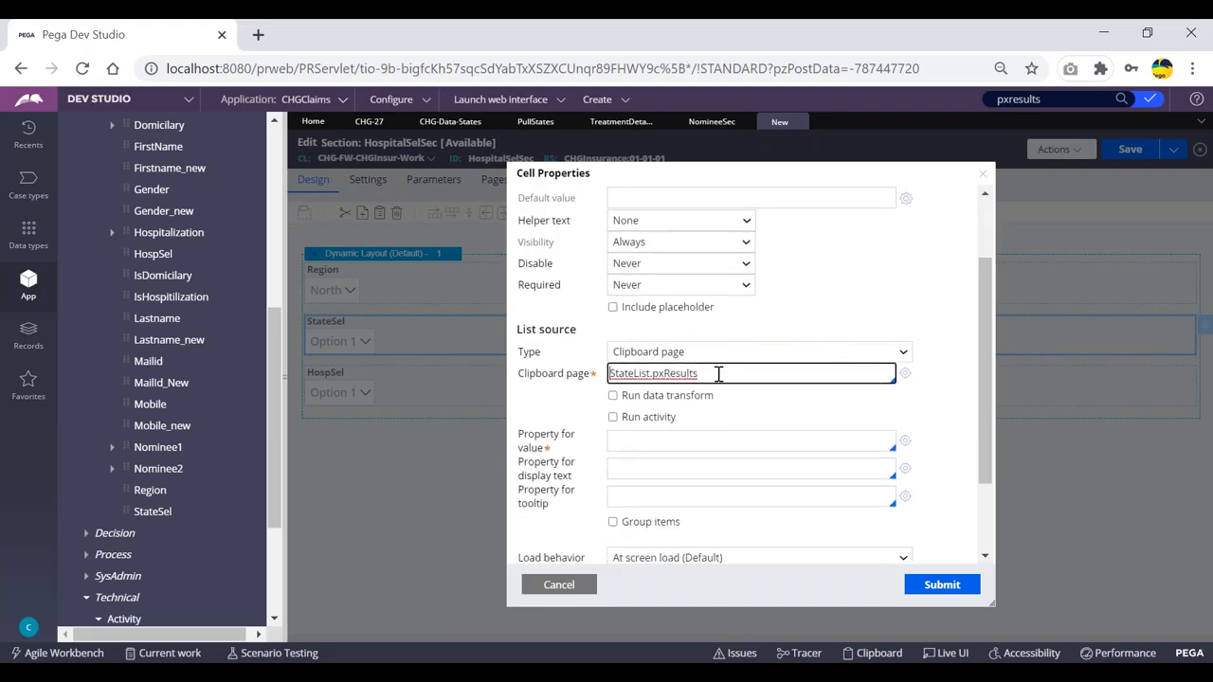
left_click(612, 418)
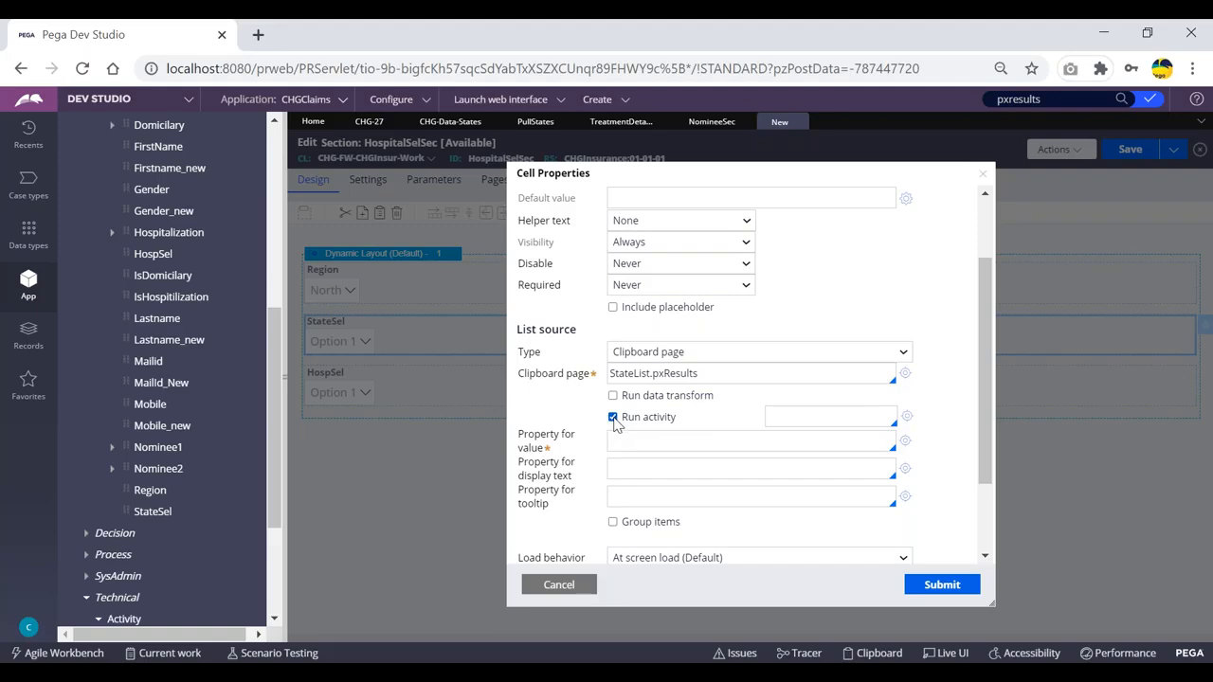
left_click(807, 416)
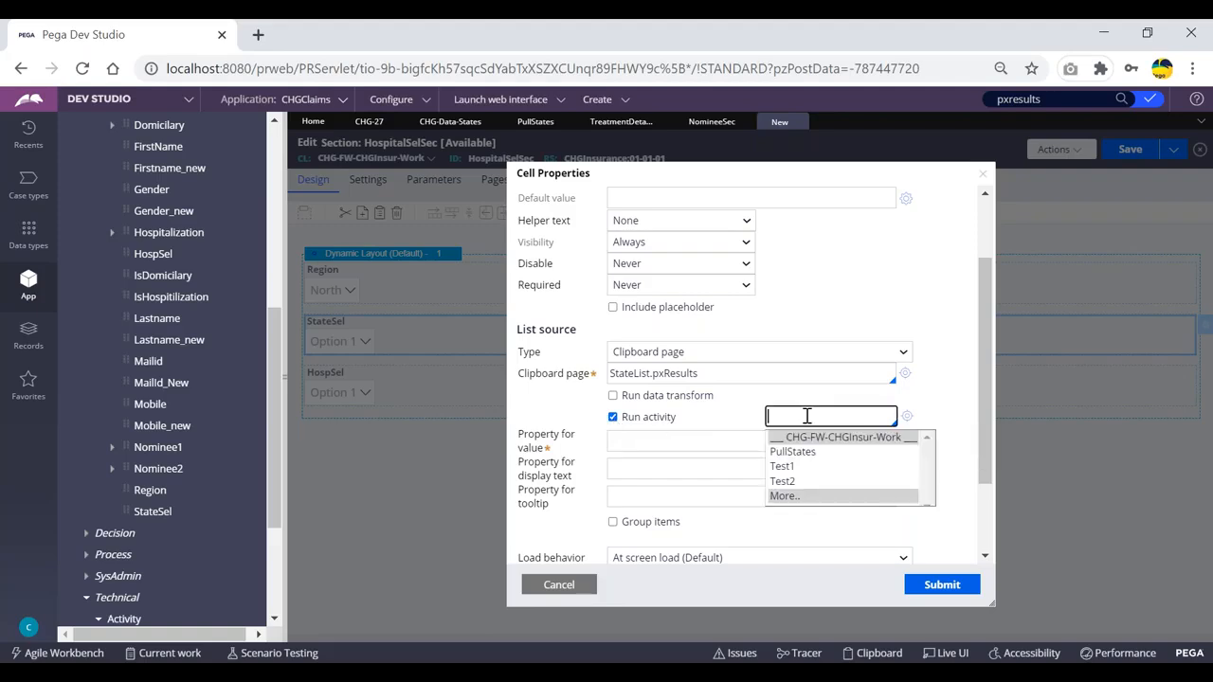
left_click(792, 451)
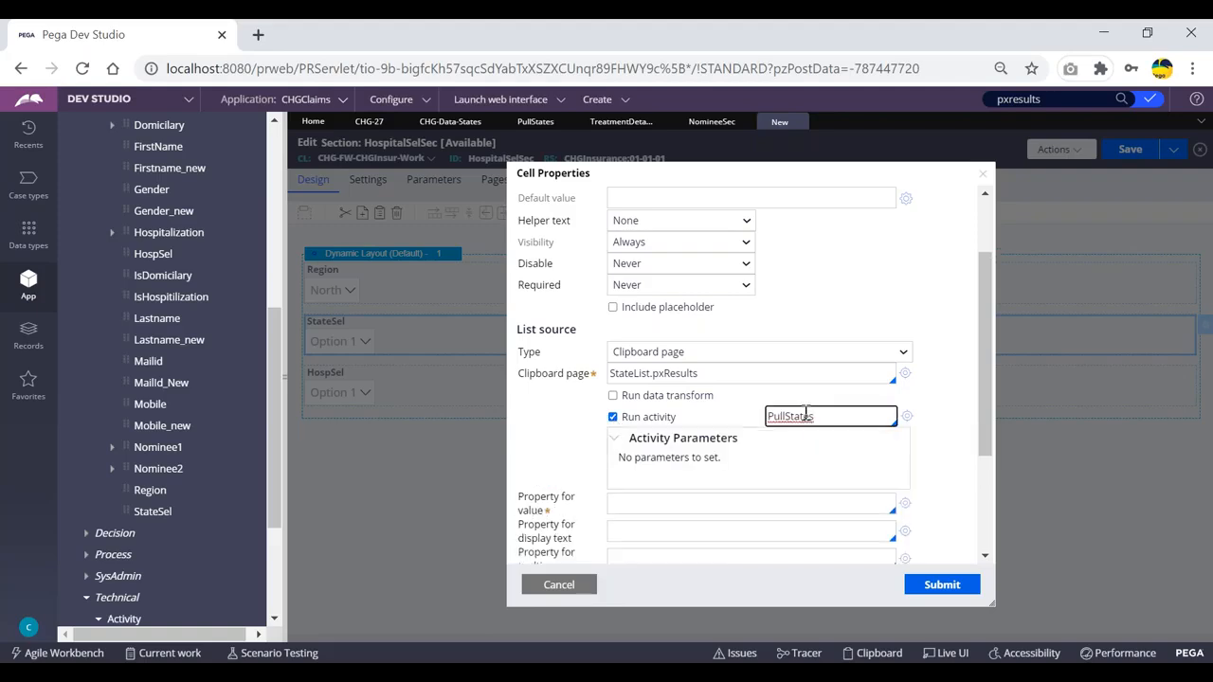
- Set the StateSel list source's property for display text to .StateName
scroll(648, 413, "down", 1)
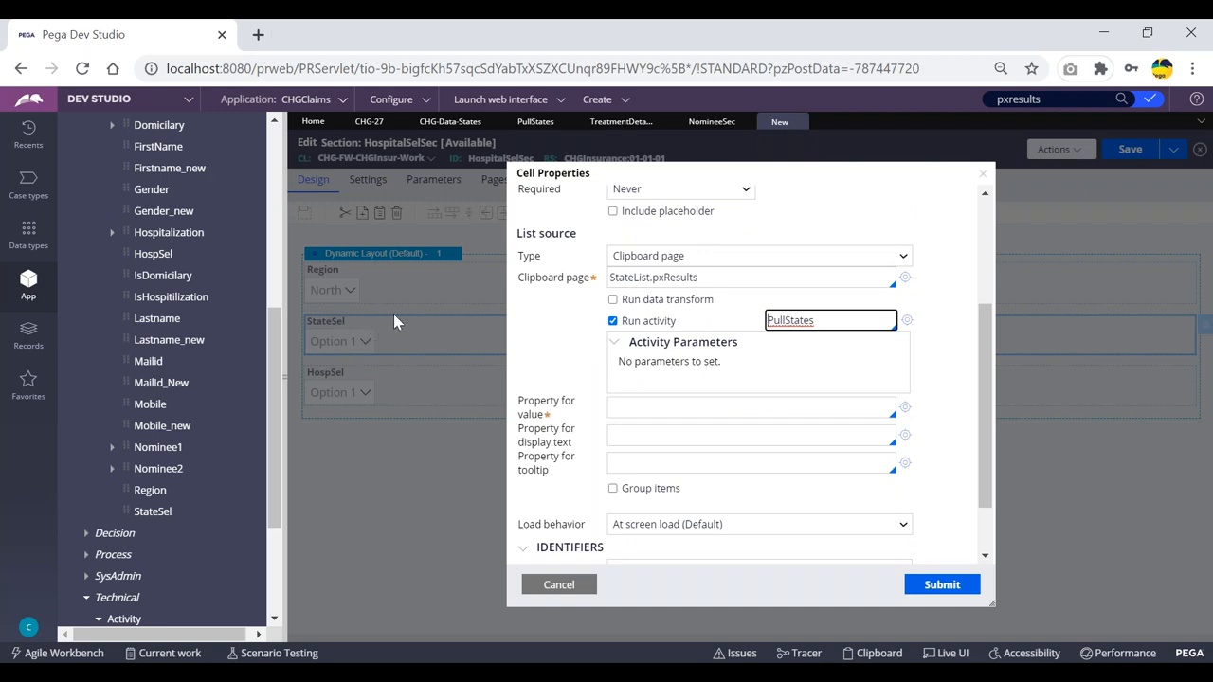
left_click_drag(544, 419, 524, 404)
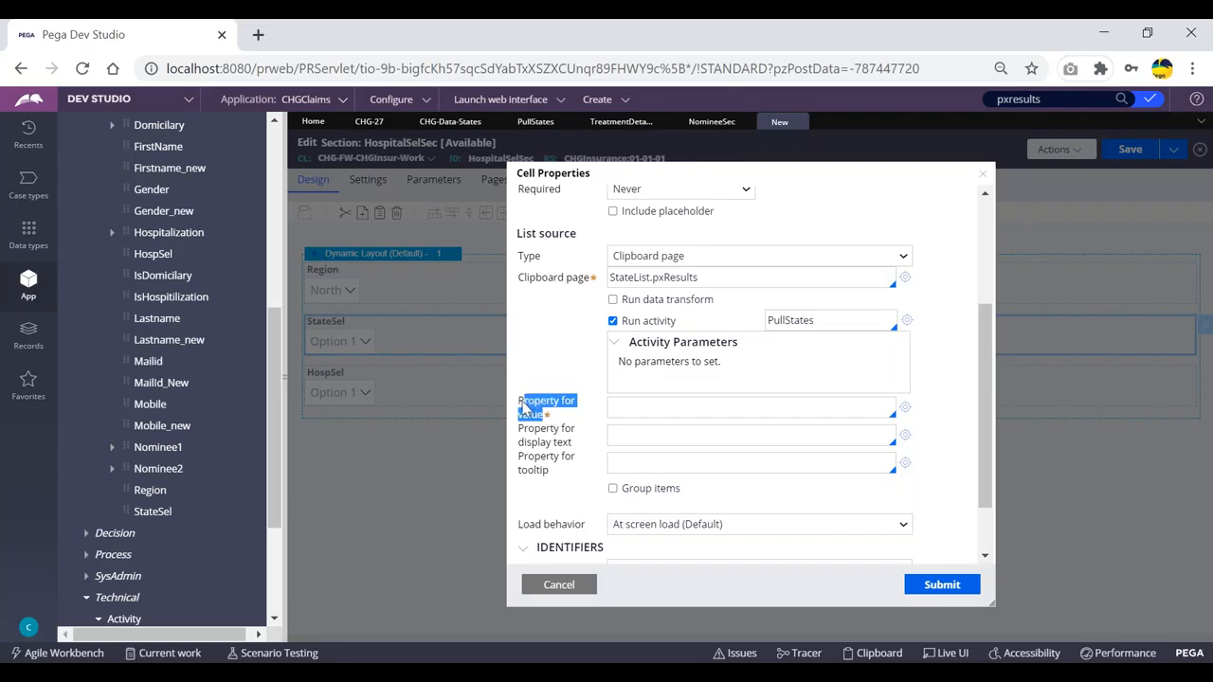
left_click_drag(575, 443, 523, 407)
left_click(559, 426)
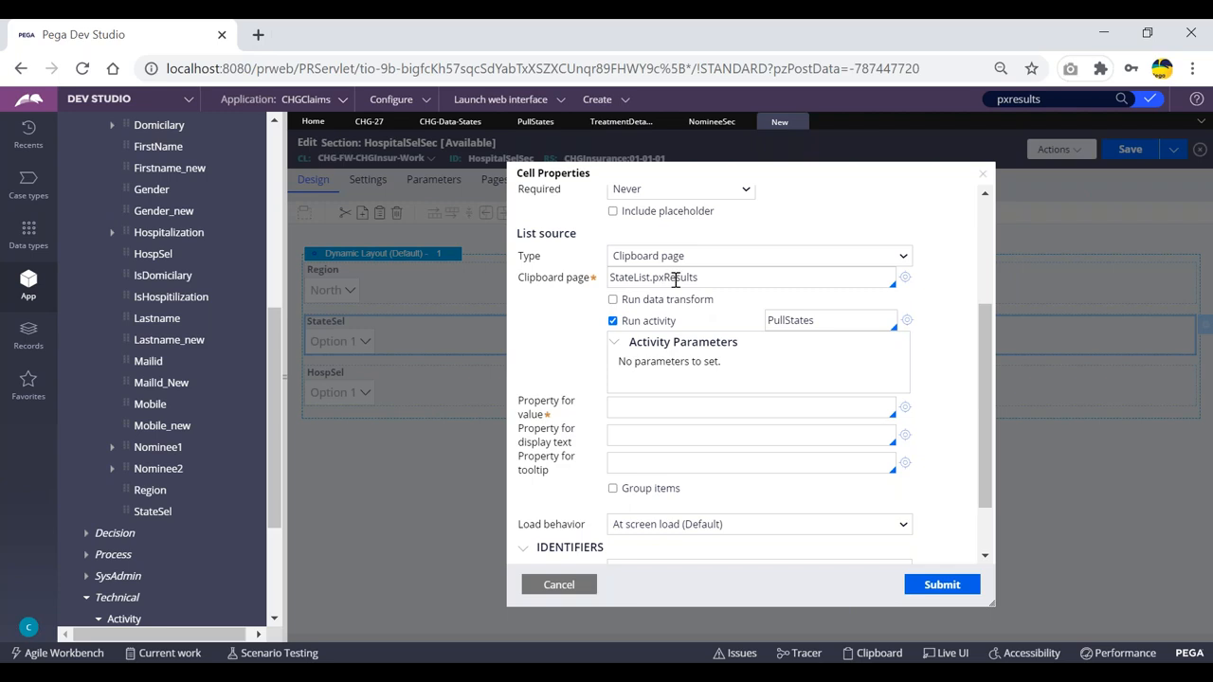
left_click(630, 434)
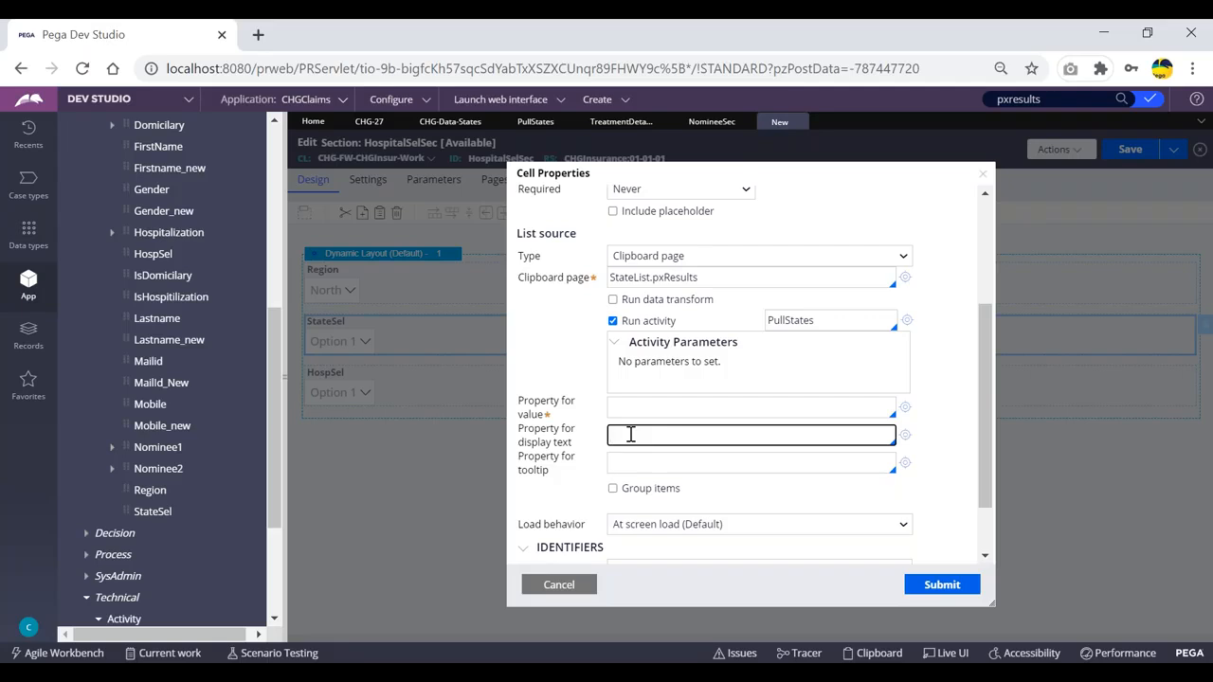
left_click(630, 434)
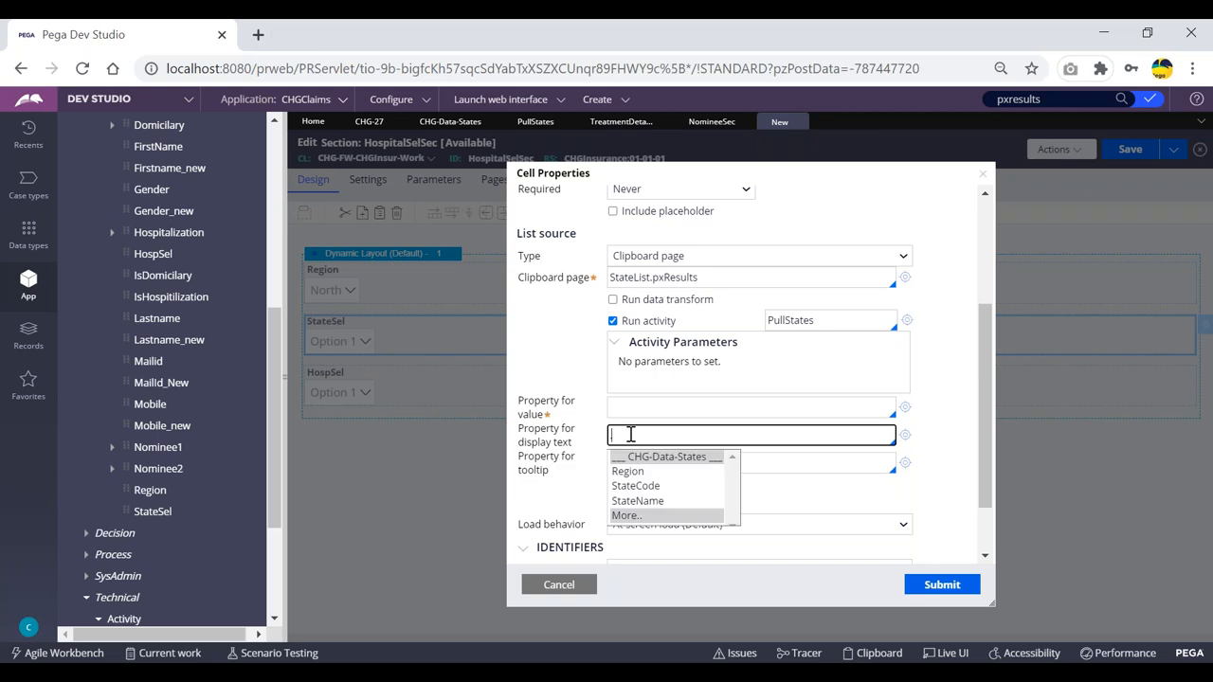
type(".")
key("Down")
key("Down")
key("Down")
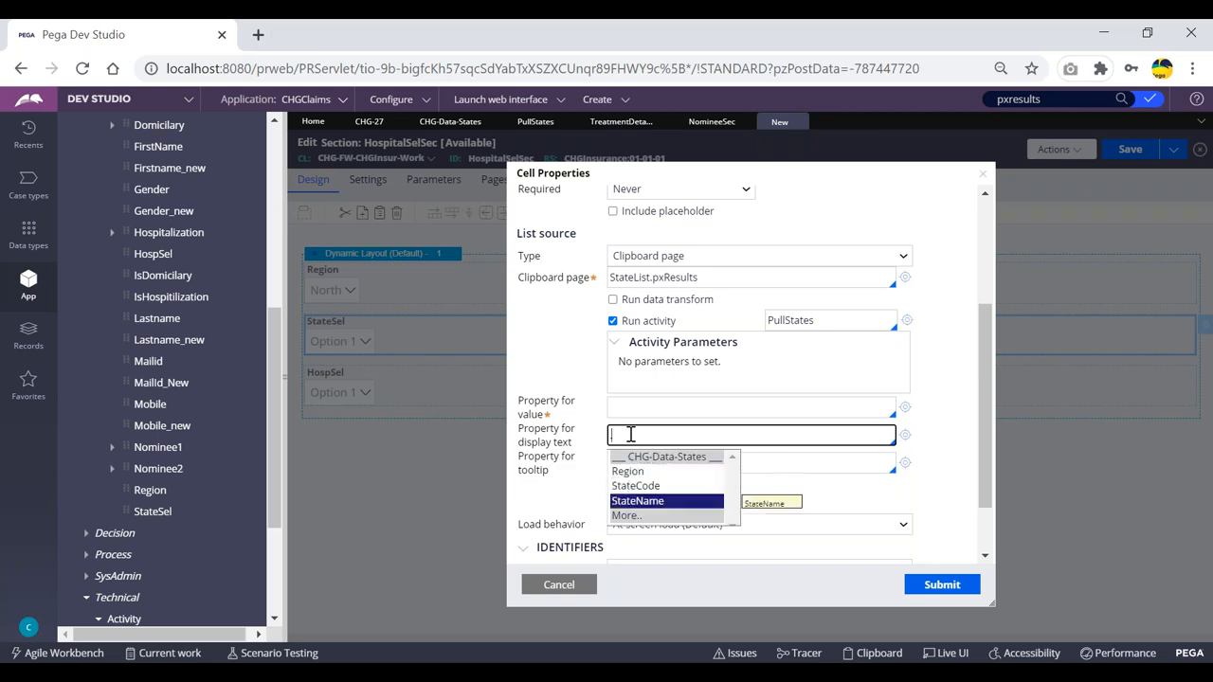
key("Return")
left_click_drag(585, 447, 536, 438)
- Set the StateSel list source's property for value to .StateCode and submit the cell properties
left_click(638, 410)
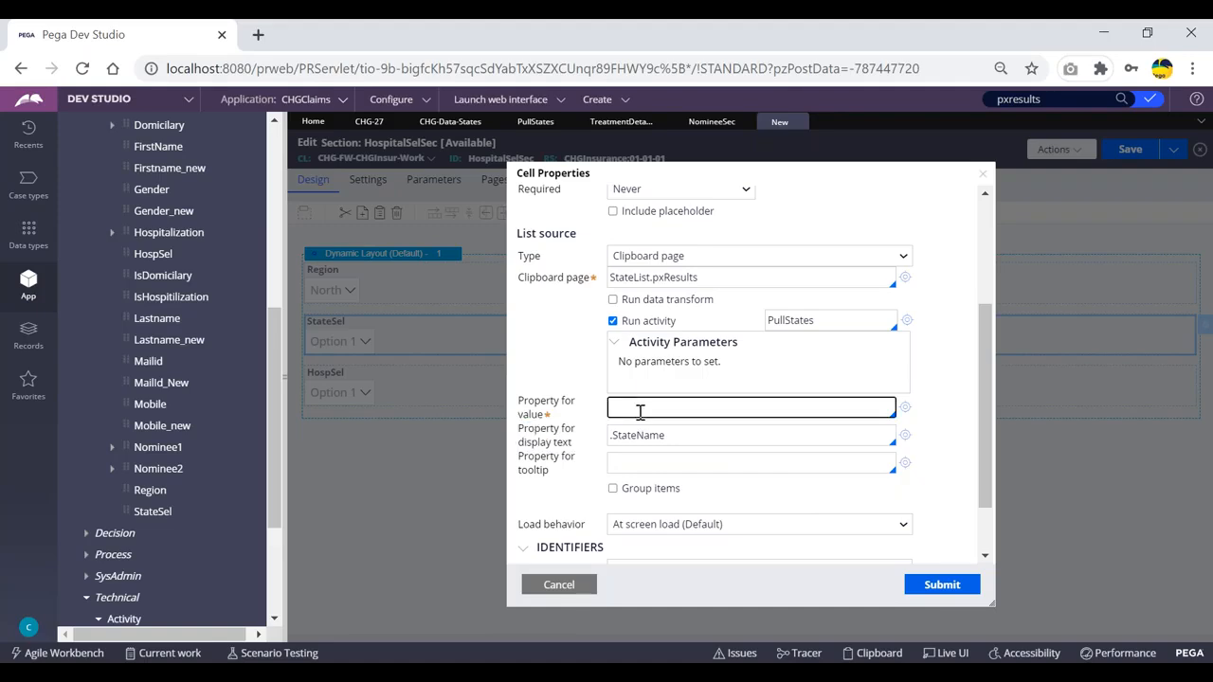
type(".")
key("Down")
key("Down")
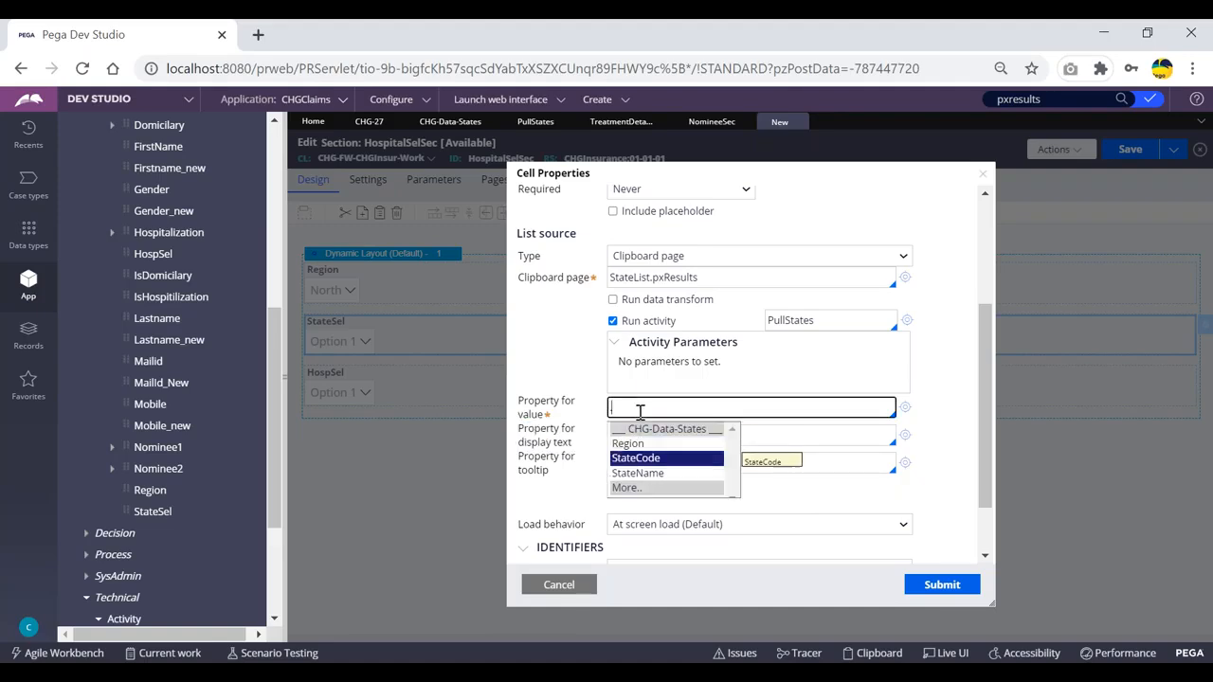
key("Return")
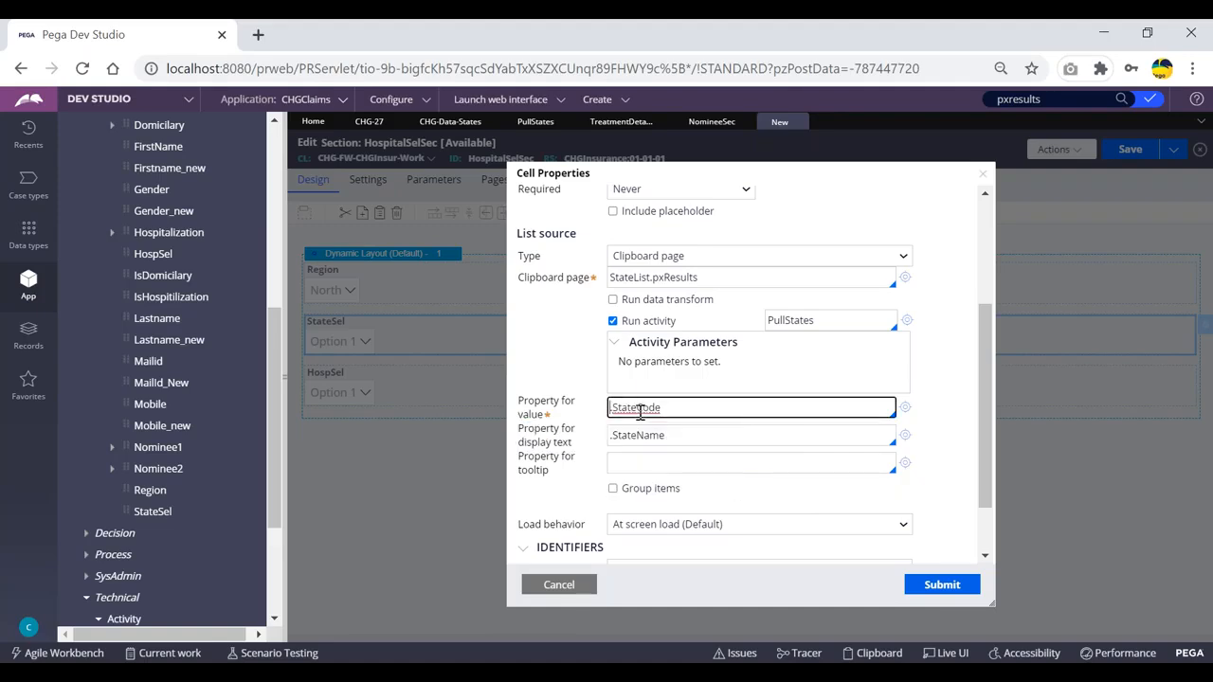
left_click(941, 588)
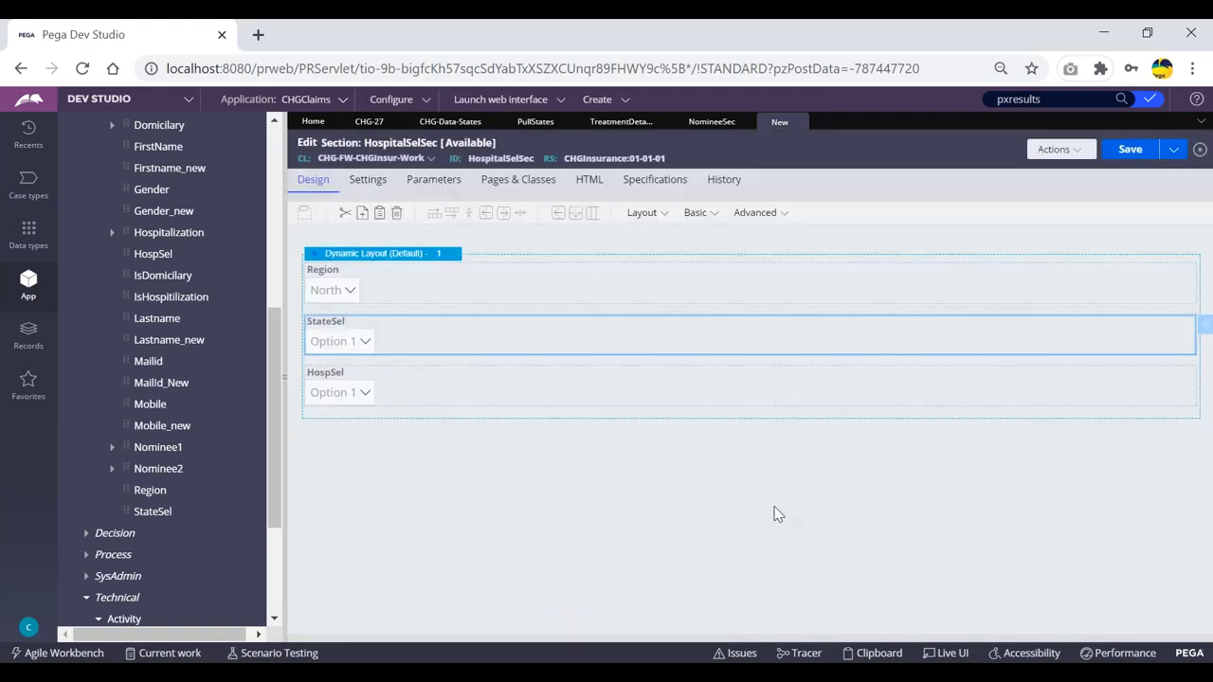
- Reopen the StateSel cell properties and review the clipboard page, run activity, value and display text settings of its list source
double_click(600, 332)
scroll(559, 427, "down", 1)
scroll(559, 427, "down", 3)
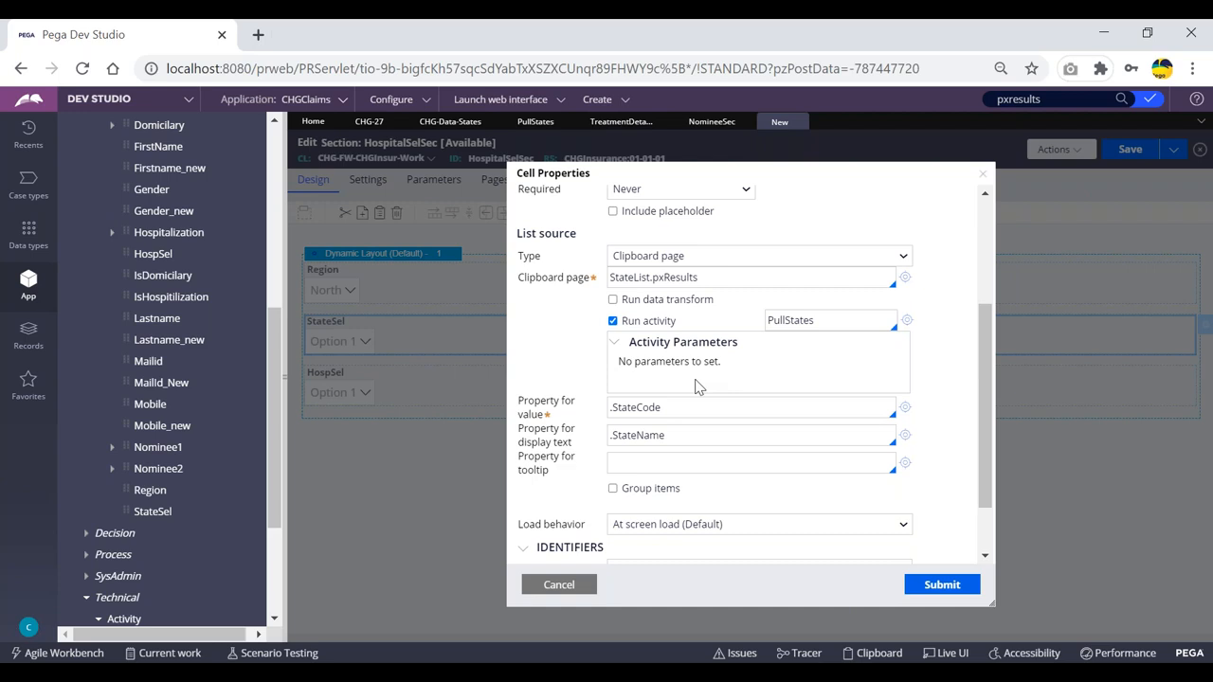
scroll(699, 384, "down", 2)
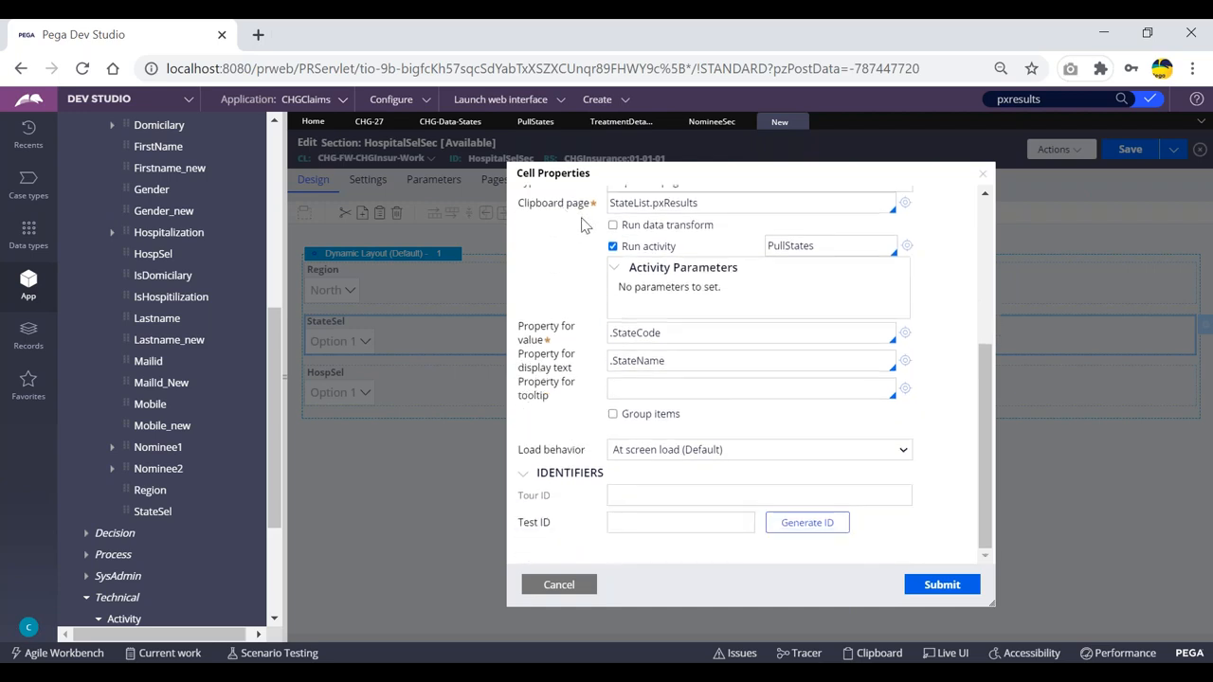
scroll(588, 218, "up", 2)
left_click_drag(710, 298, 611, 297)
left_click(844, 343)
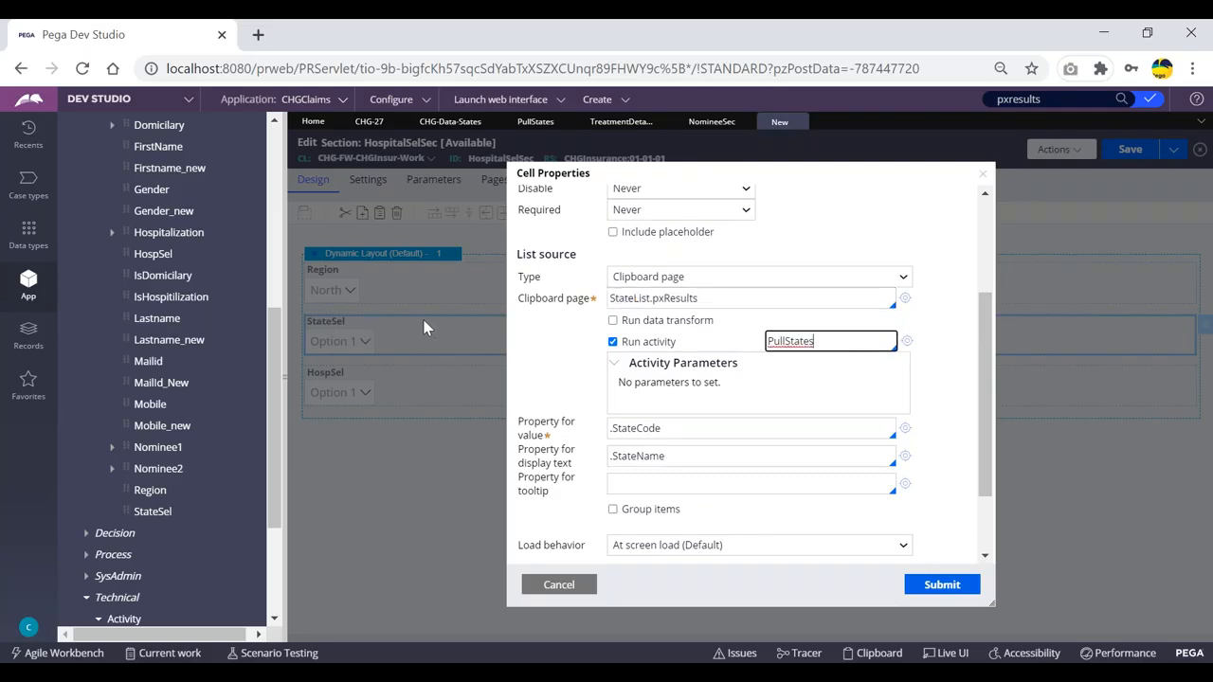
- Go through the StateSel list source again, examining its run activity, clipboard page, display text property and value property
left_click_drag(831, 339, 760, 340)
left_click(822, 340)
left_click(702, 298)
left_click_drag(702, 299, 609, 298)
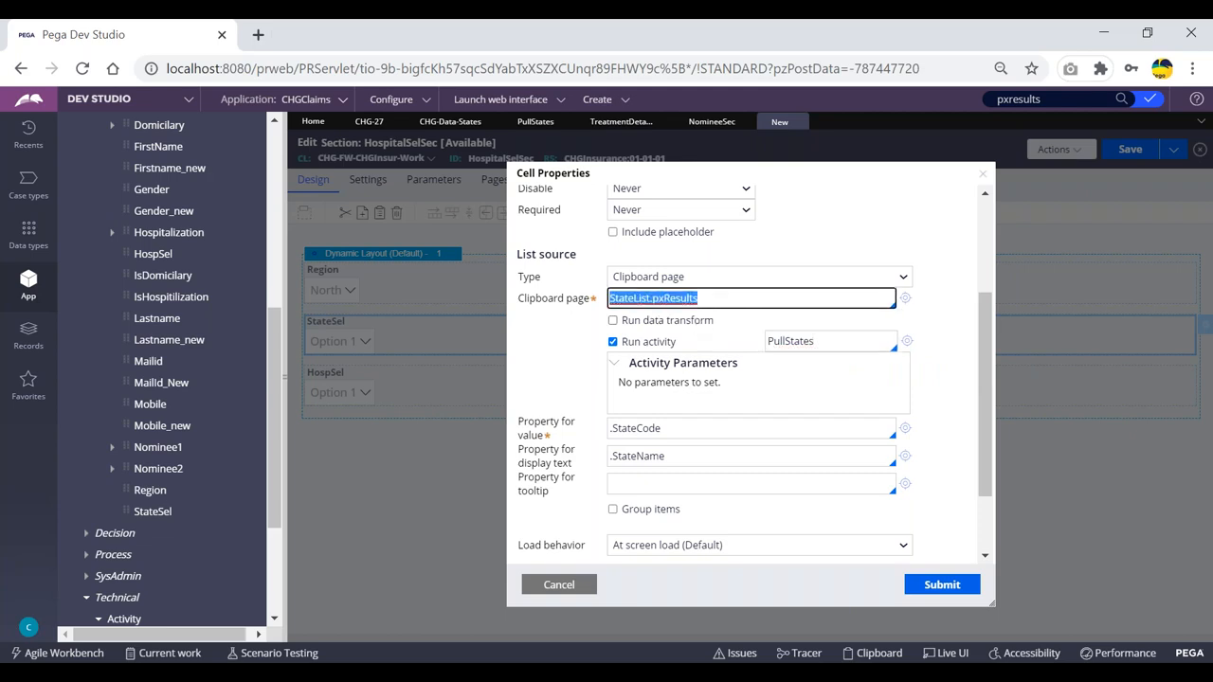
scroll(559, 344, "down", 2)
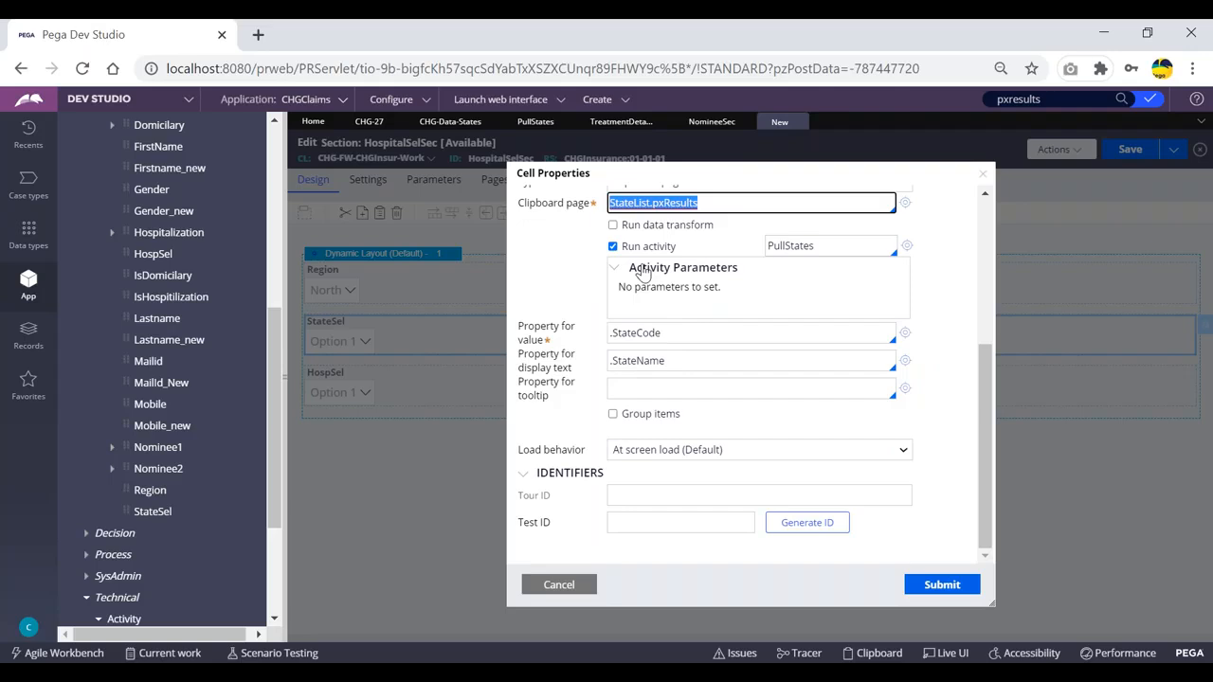
left_click(673, 361)
left_click_drag(672, 361, 610, 360)
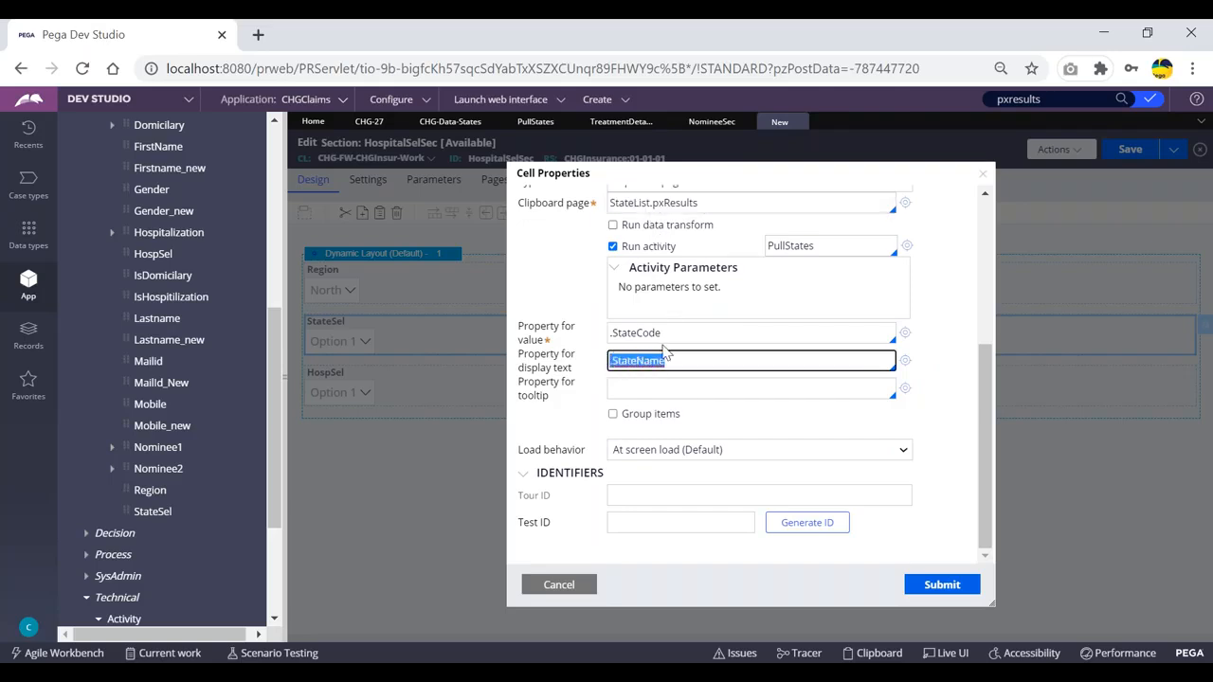
left_click_drag(675, 332, 610, 332)
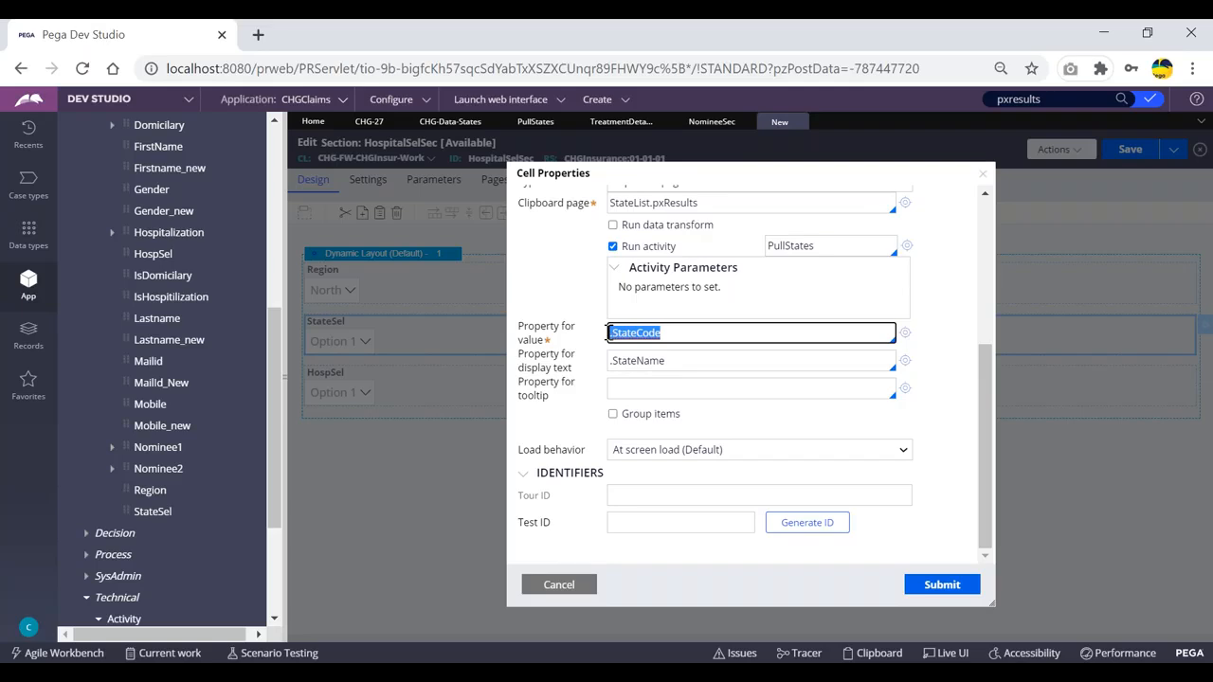
scroll(749, 453, "up", 2)
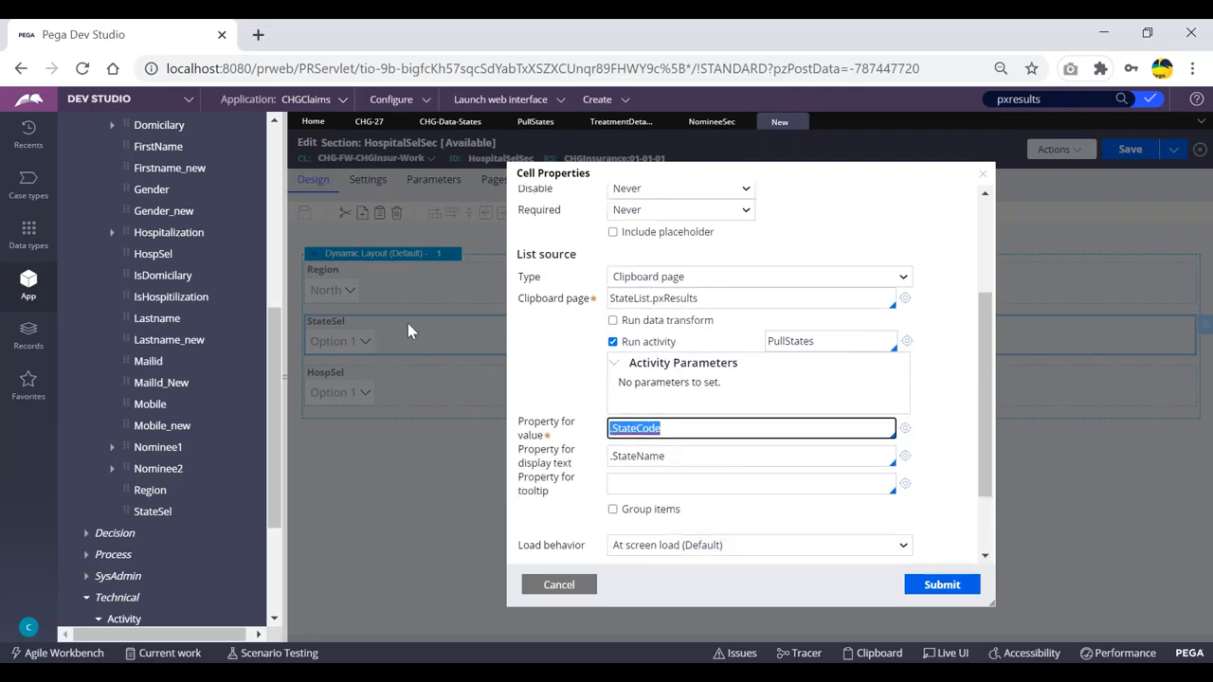
left_click(834, 341)
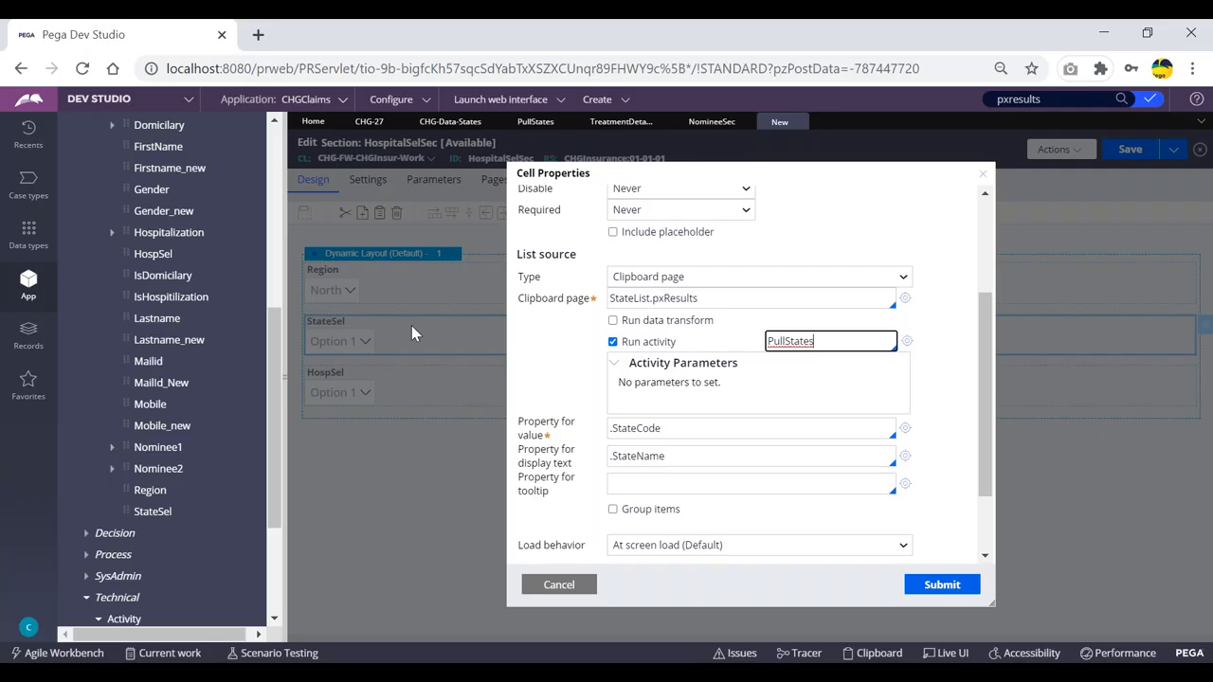
left_click_drag(577, 255, 519, 264)
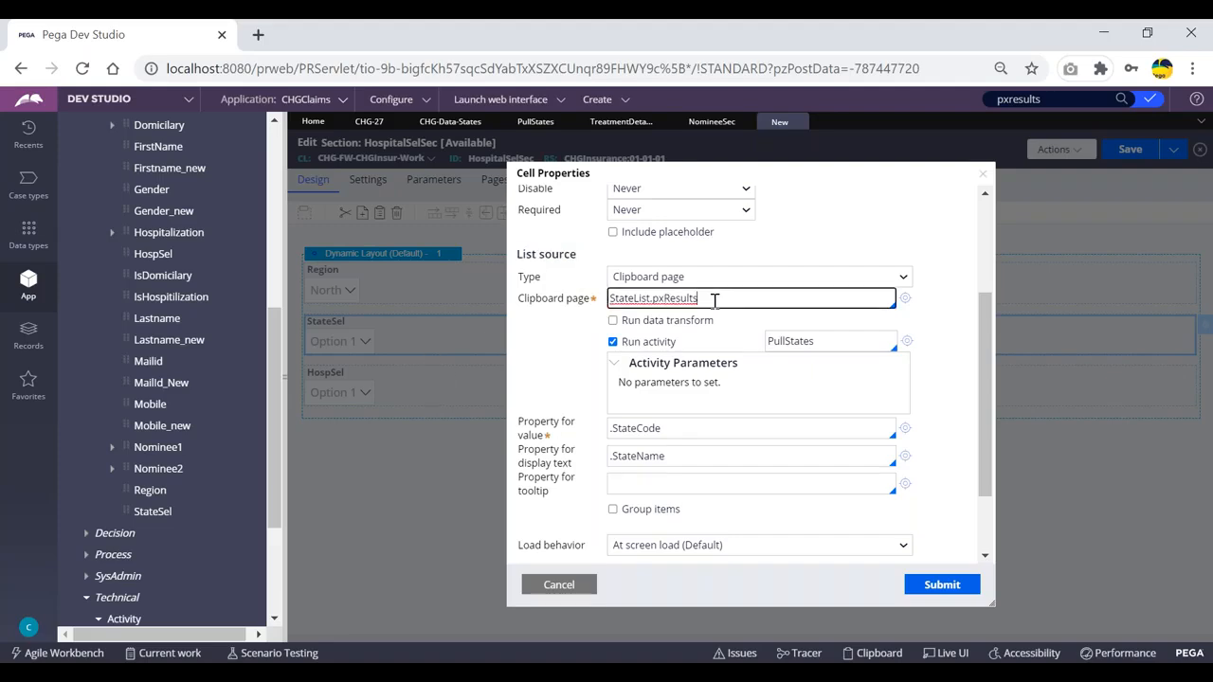
left_click_drag(697, 298, 614, 300)
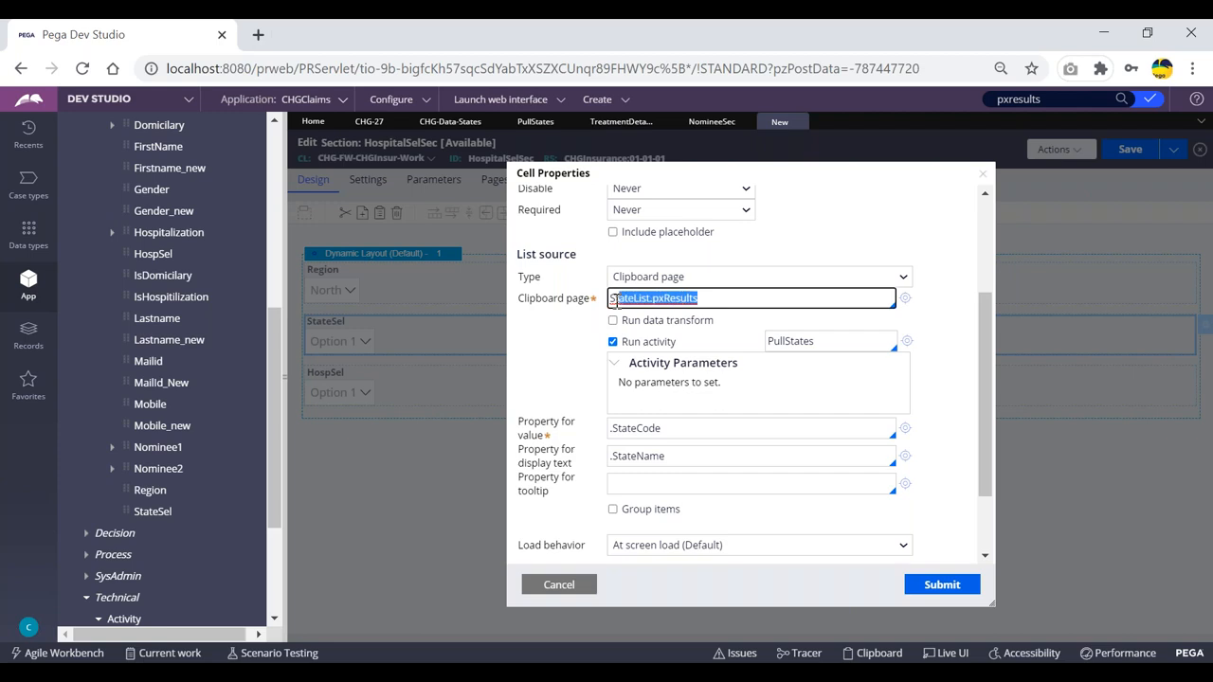
left_click(707, 298)
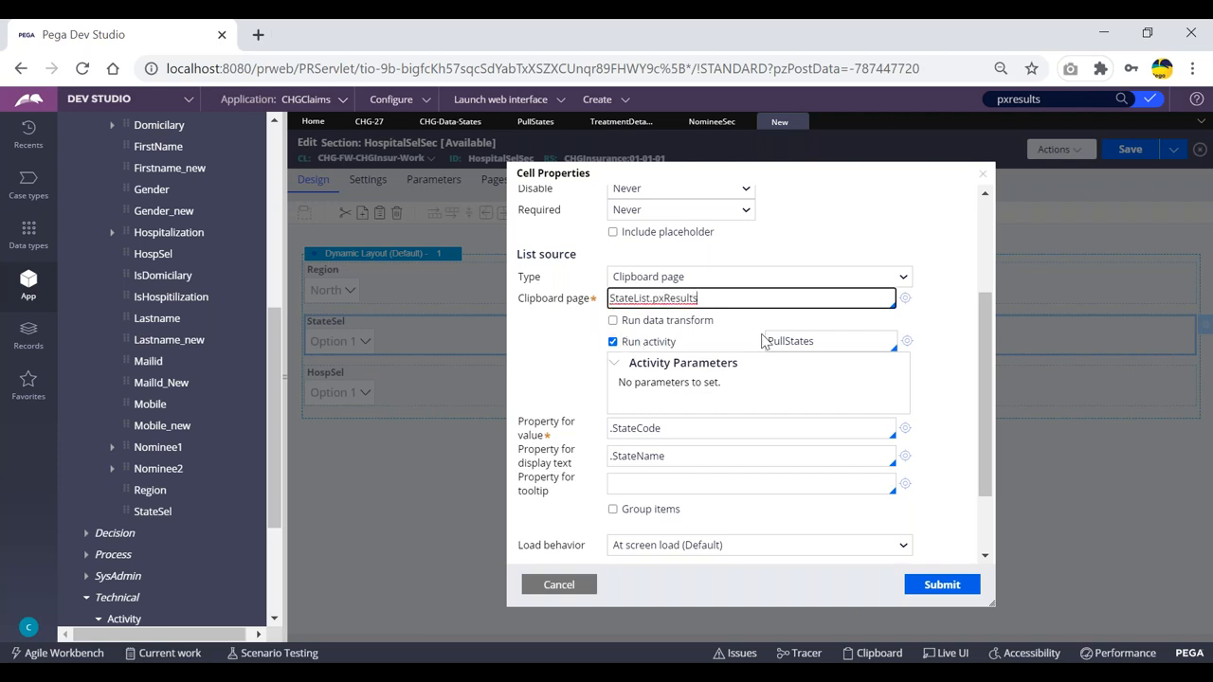
left_click_drag(815, 338, 765, 341)
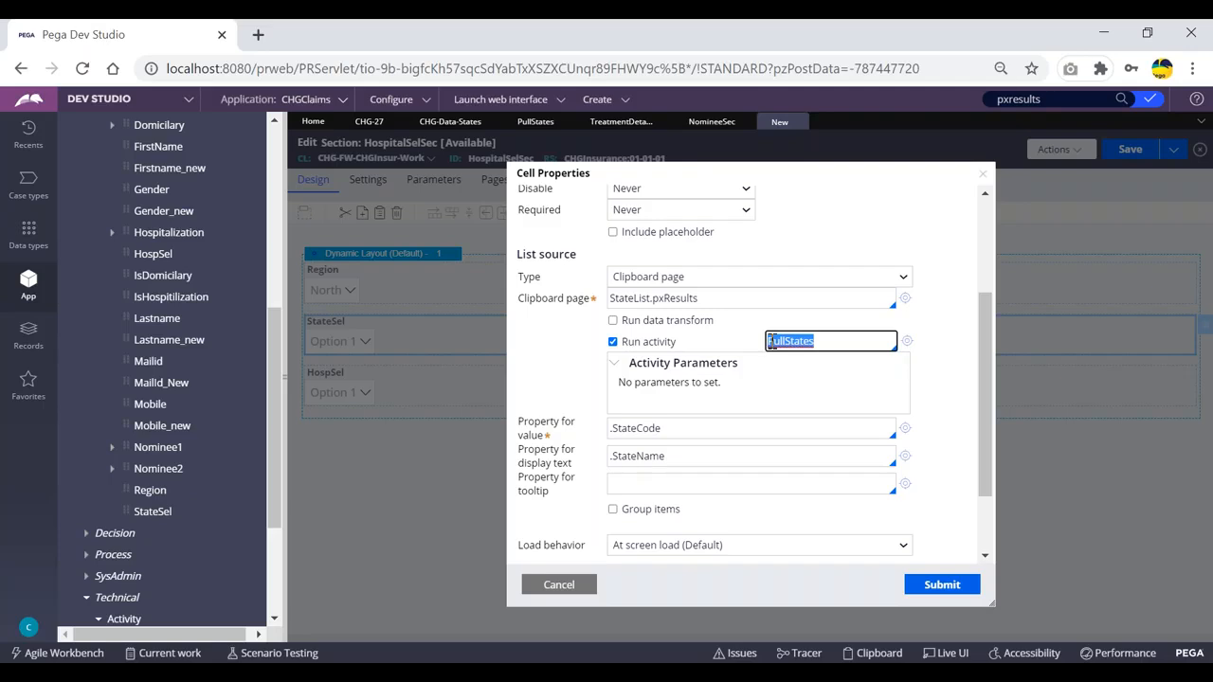
left_click_drag(708, 297, 616, 297)
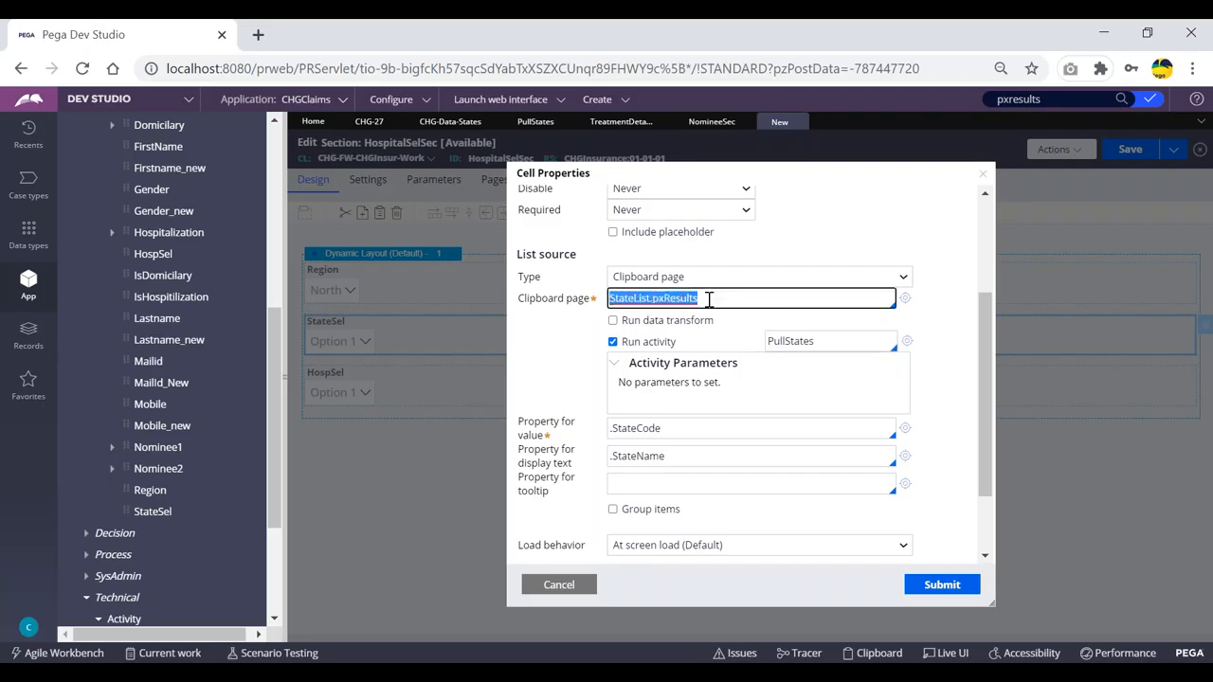
left_click_drag(674, 459, 611, 455)
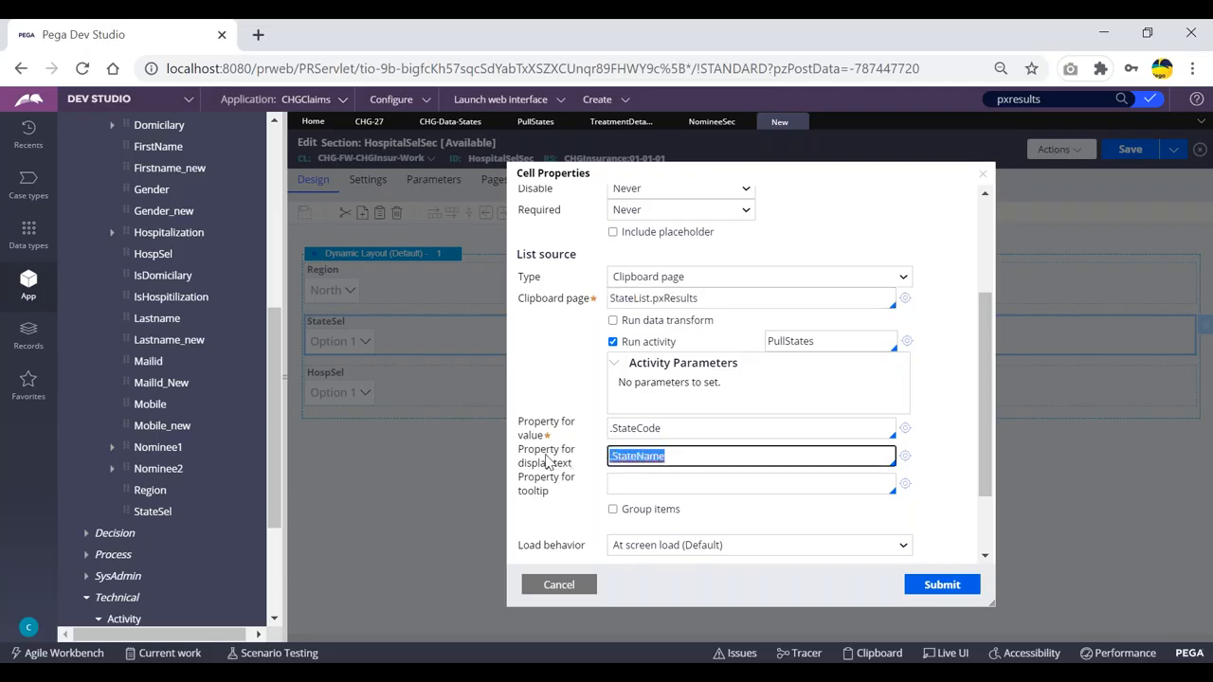
left_click_drag(669, 429, 611, 429)
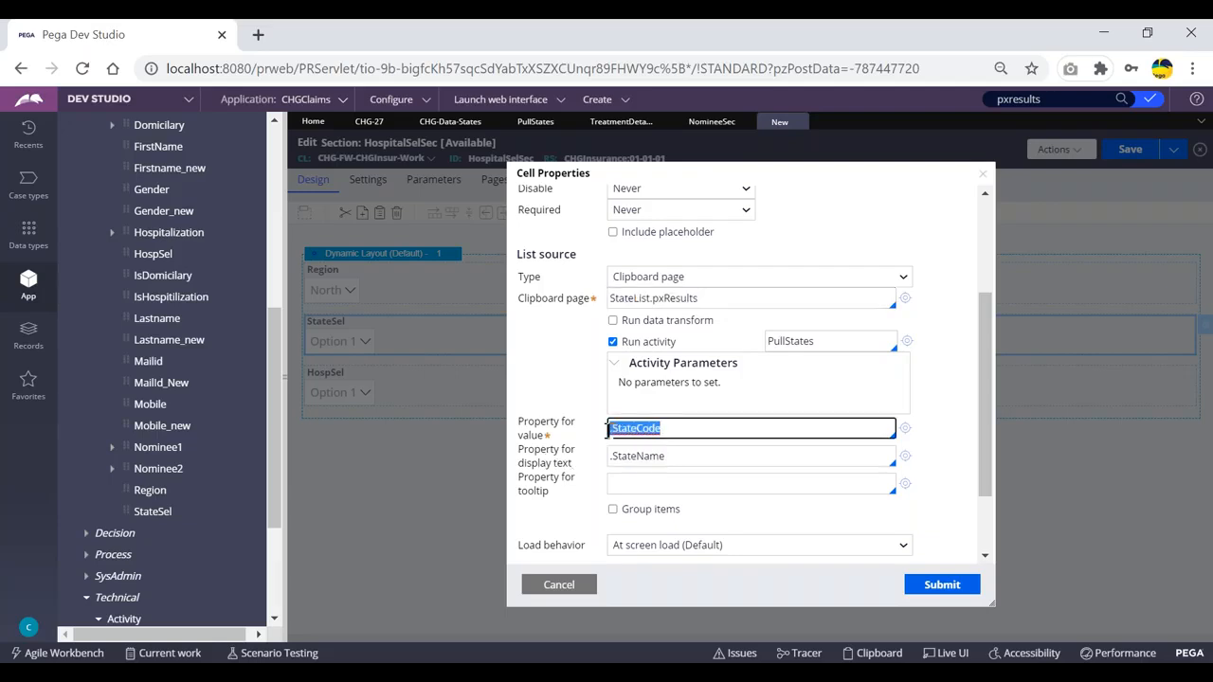
- Submit the StateSel cell properties and save the HospitalSelSec section
scroll(550, 423, "down", 3)
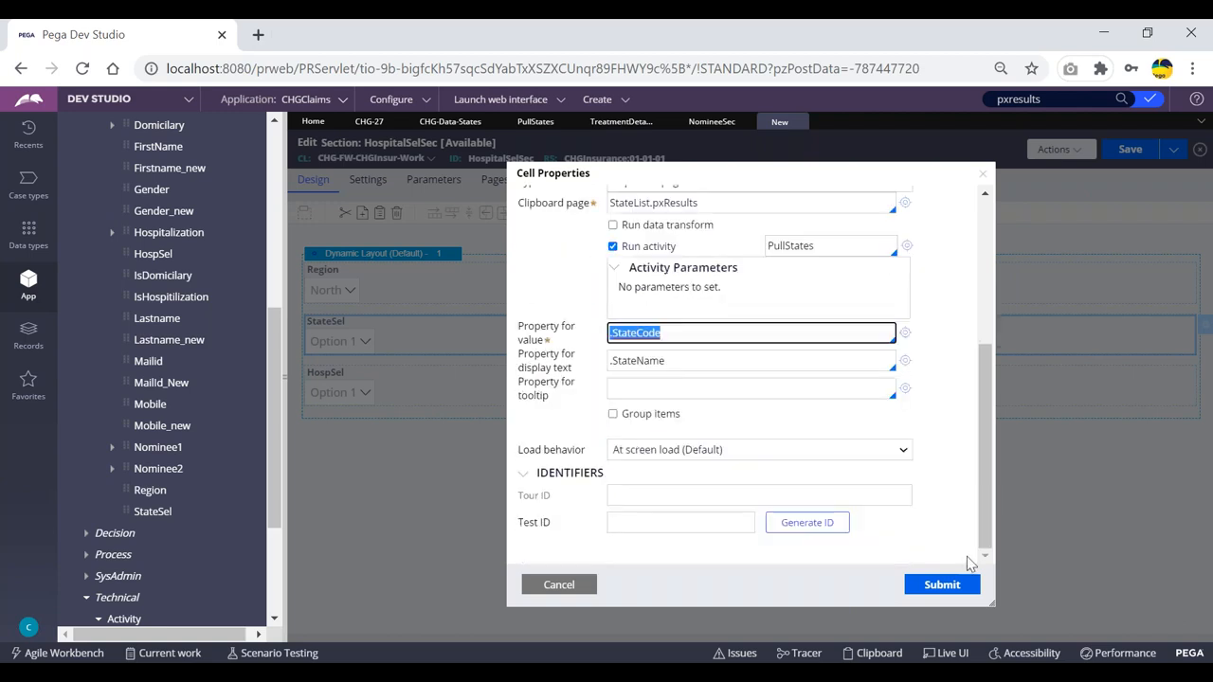
left_click(937, 585)
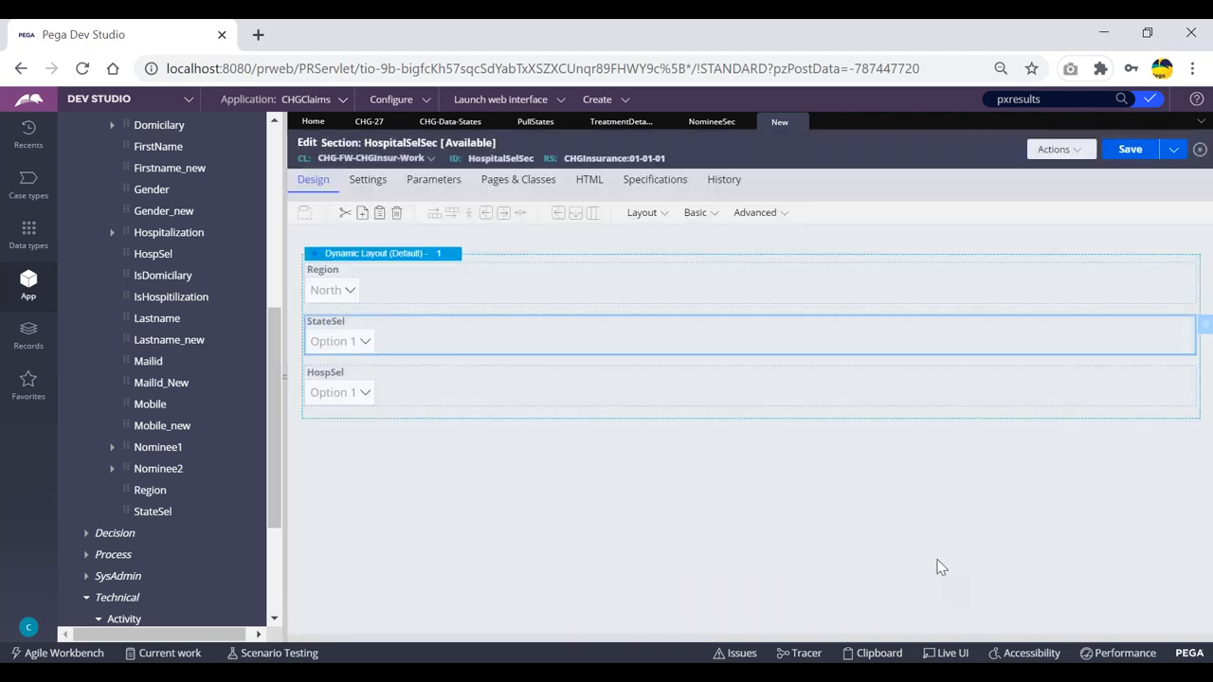
left_click(1129, 153)
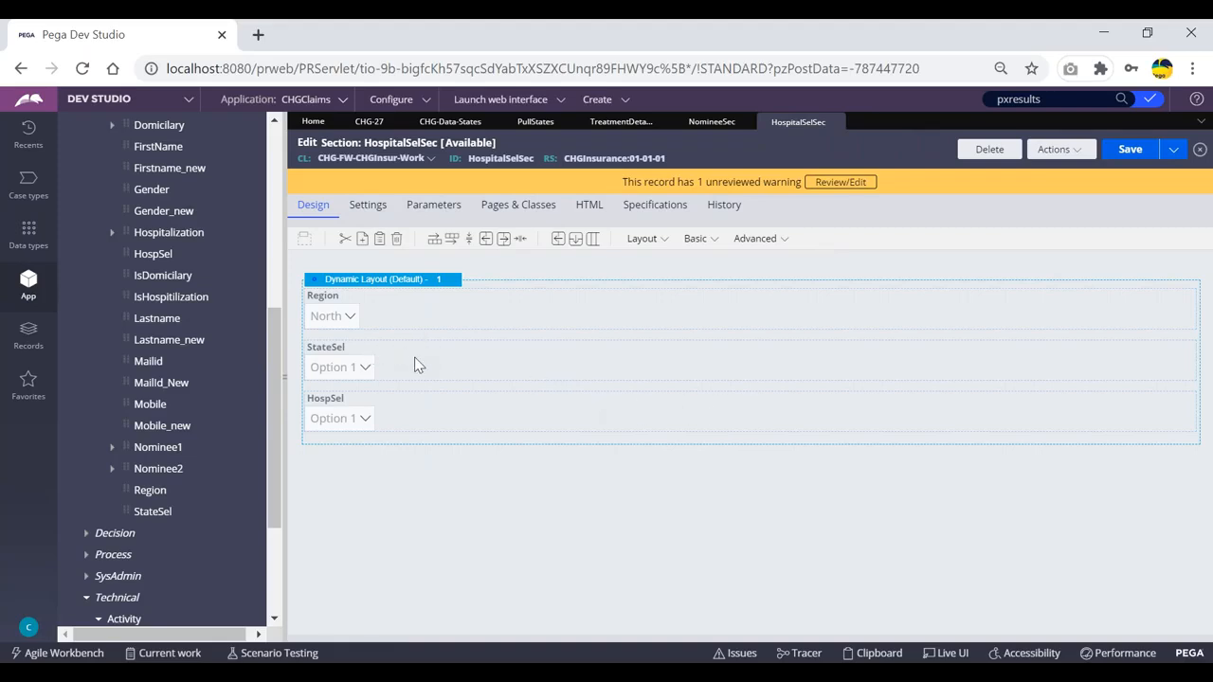
- Preview the HospitalSelSec section, dismiss the translation prompt and inspect the options of the Region dropdown
left_click(1071, 152)
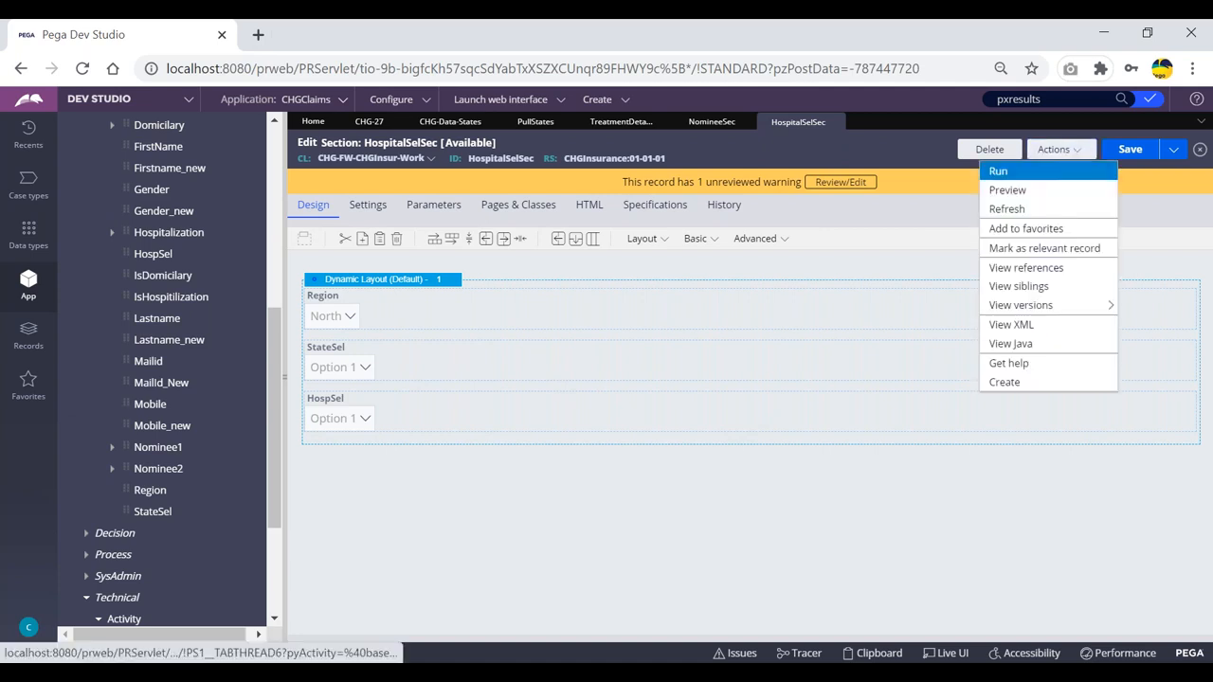
left_click(1007, 190)
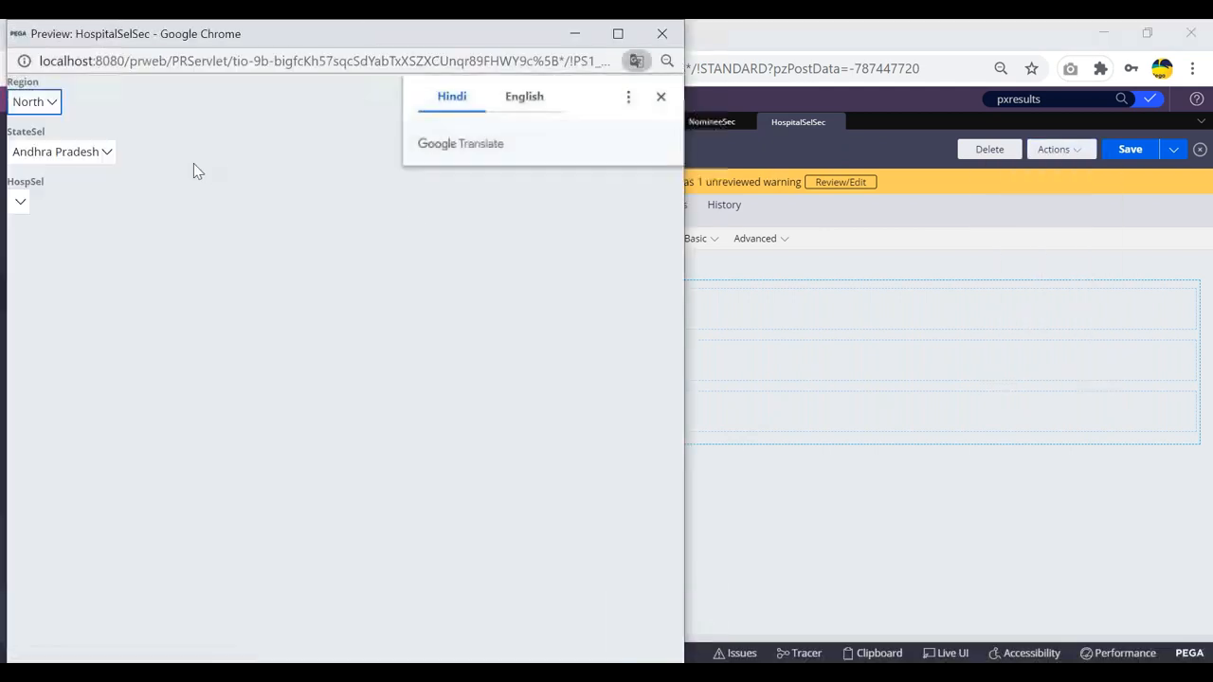
left_click(660, 97)
left_click_drag(117, 36, 271, 76)
left_click(189, 142)
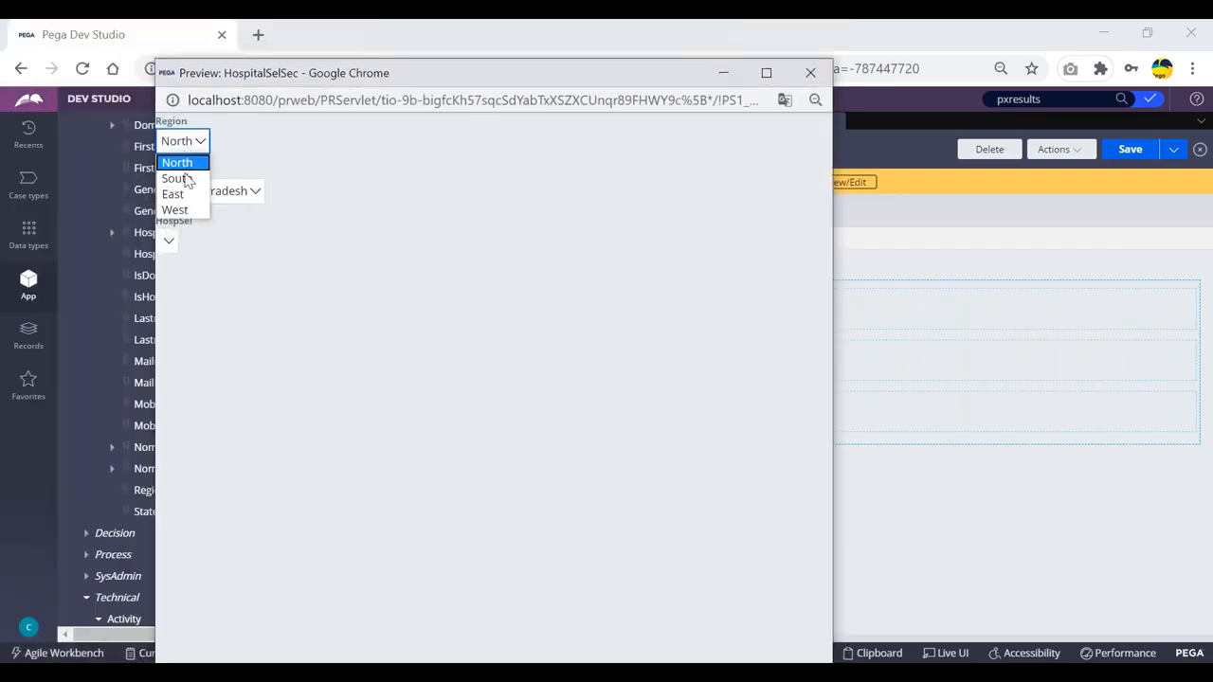
left_click(193, 152)
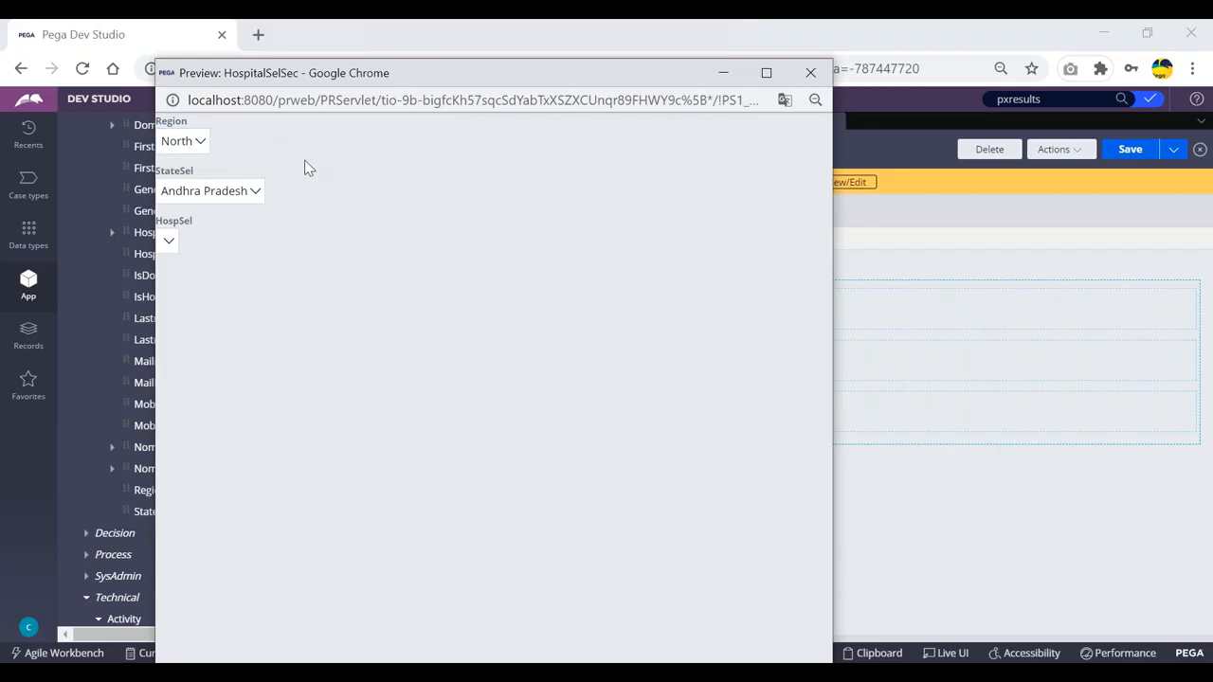
- Examine the StateSel dropdown's list of states in the preview, trying Assam and Odisha as selections
left_click(255, 194)
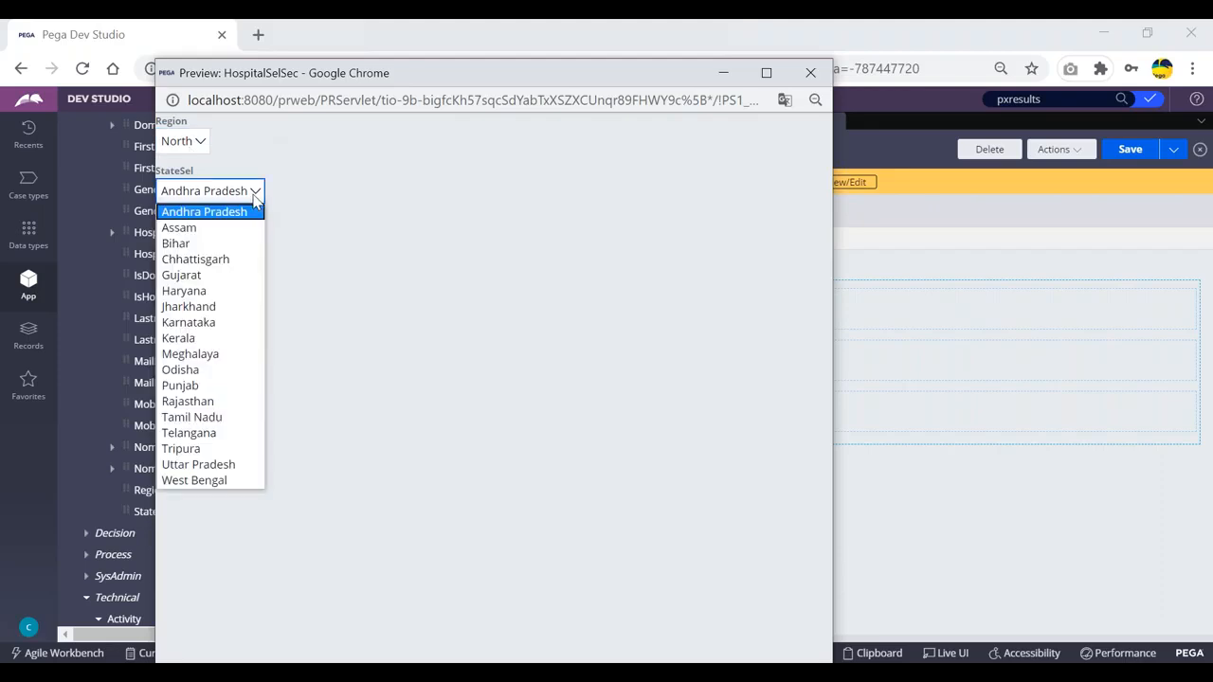
left_click(367, 197)
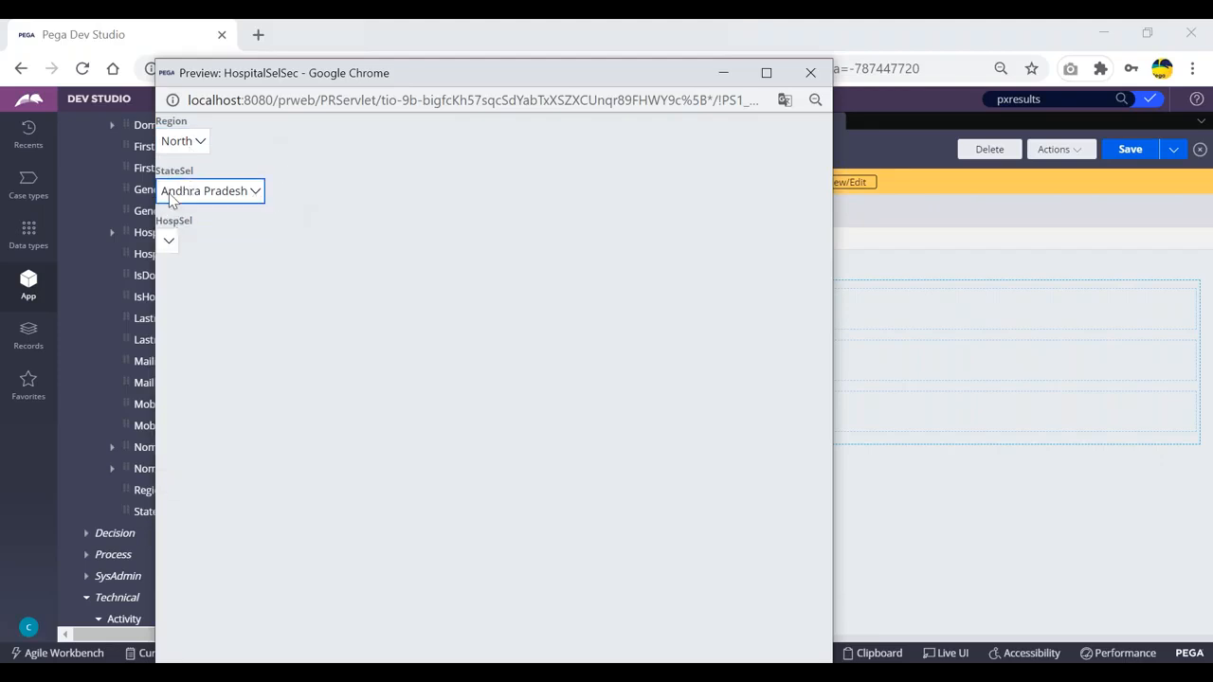
left_click(236, 194)
left_click(247, 193)
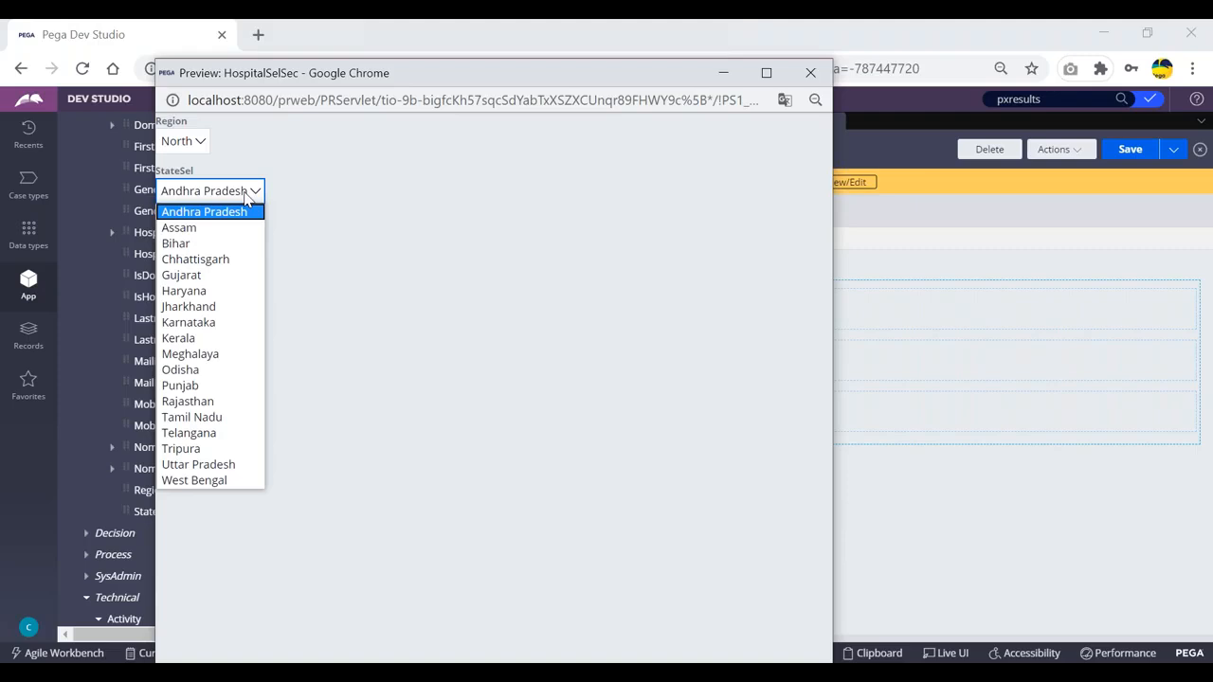
left_click(209, 223)
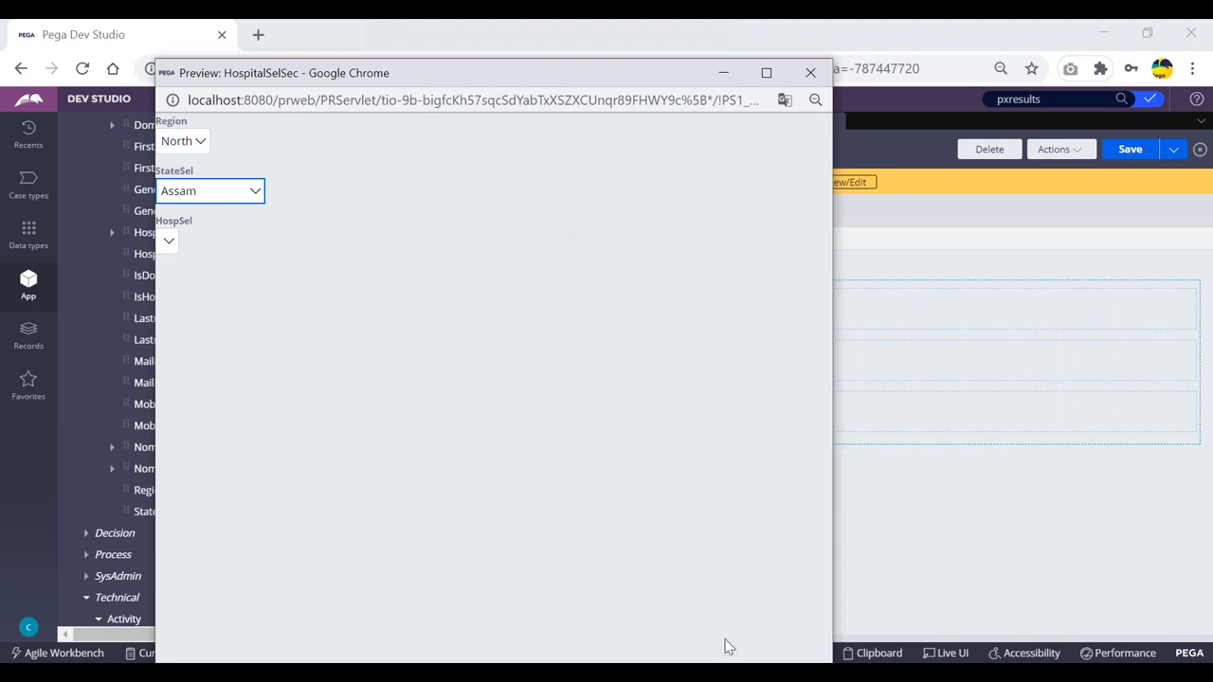
left_click(202, 193)
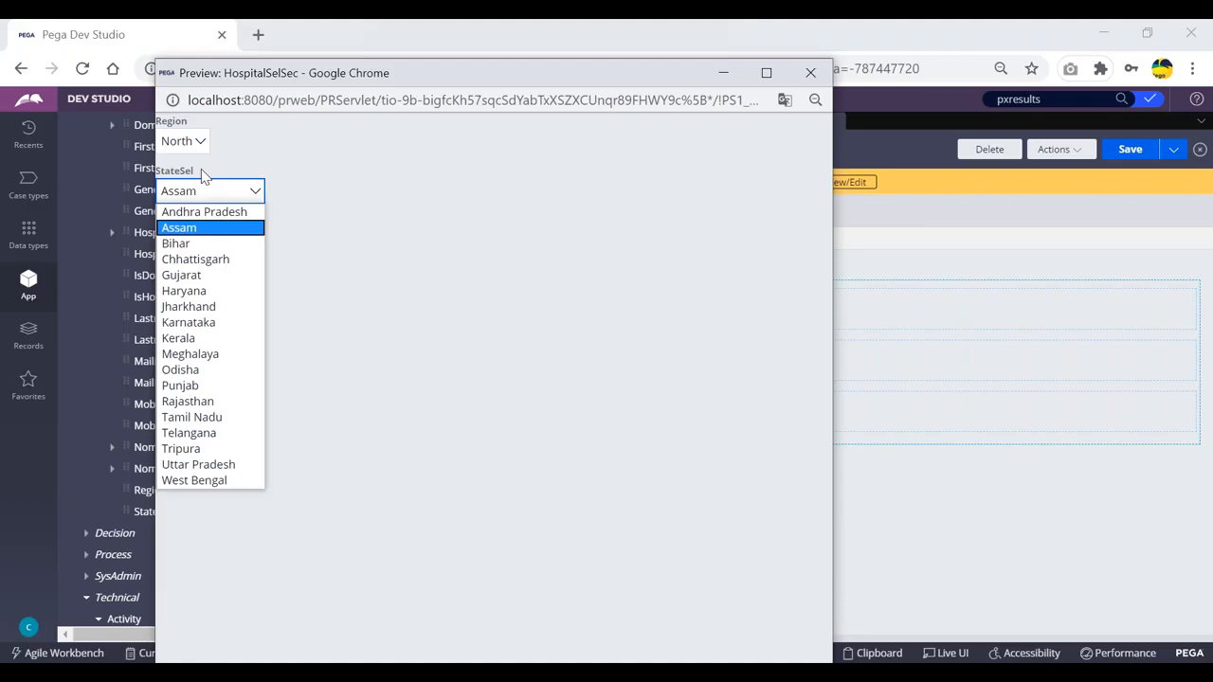
left_click(201, 176)
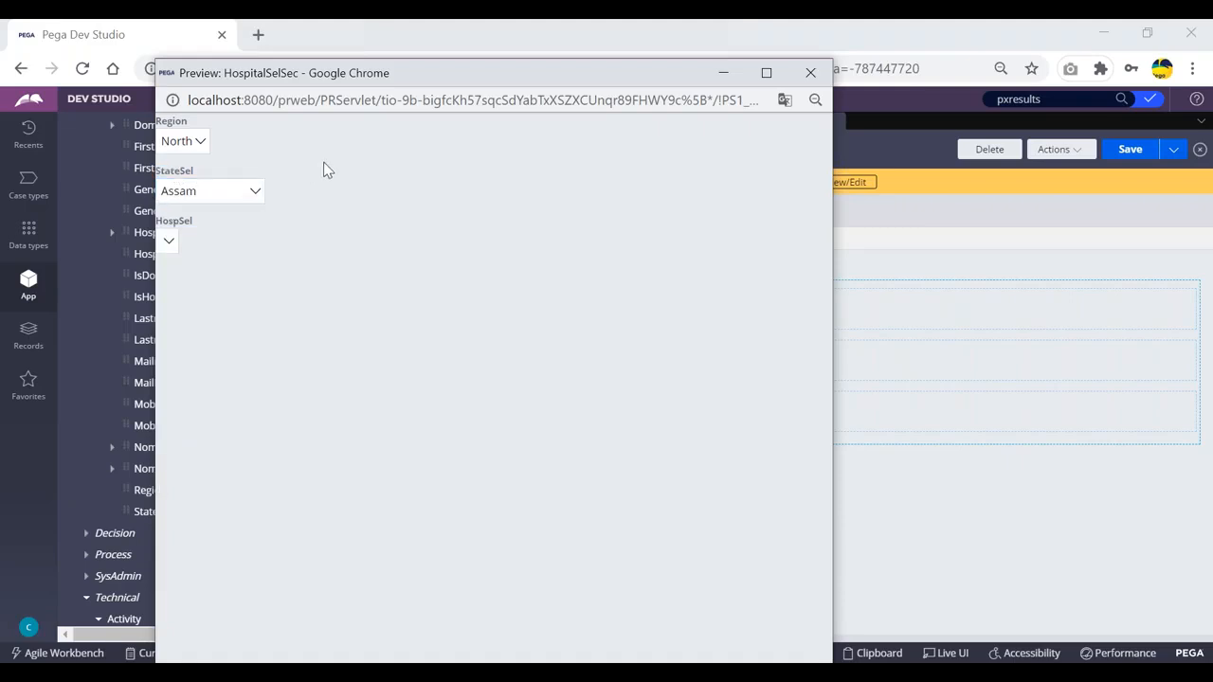
left_click(217, 194)
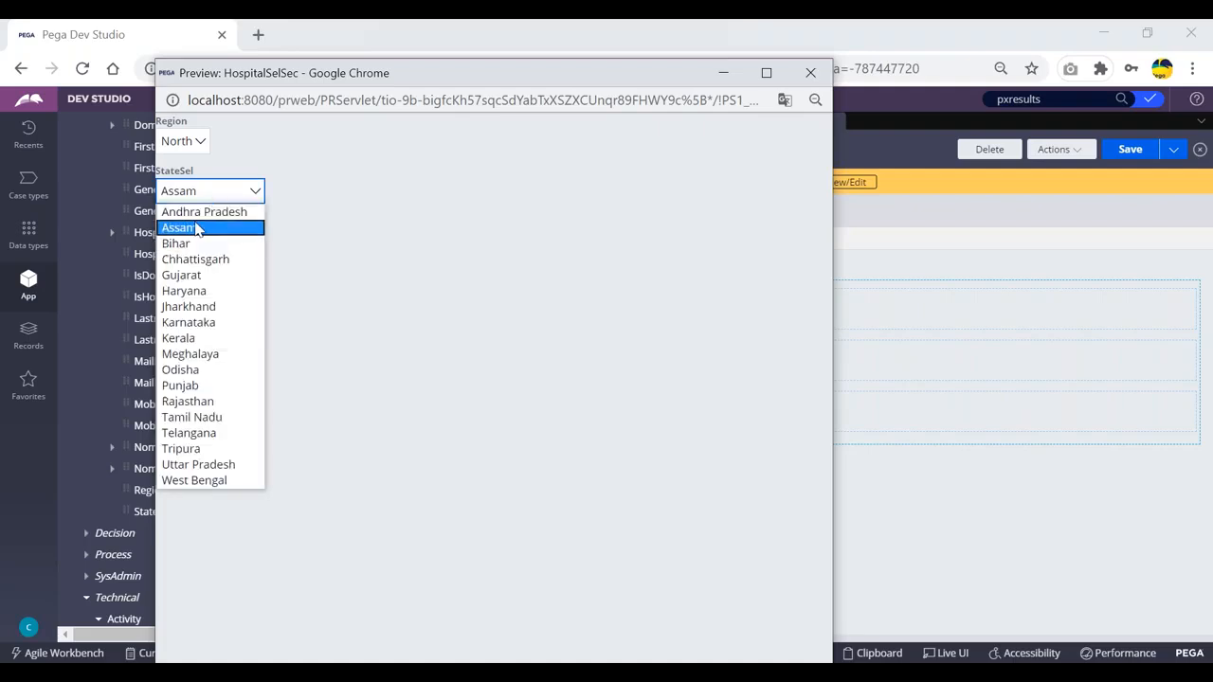
left_click(189, 370)
- Close the section preview and save HospitalSelSec again
left_click_drag(531, 76, 436, 106)
left_click(706, 109)
left_click(1128, 151)
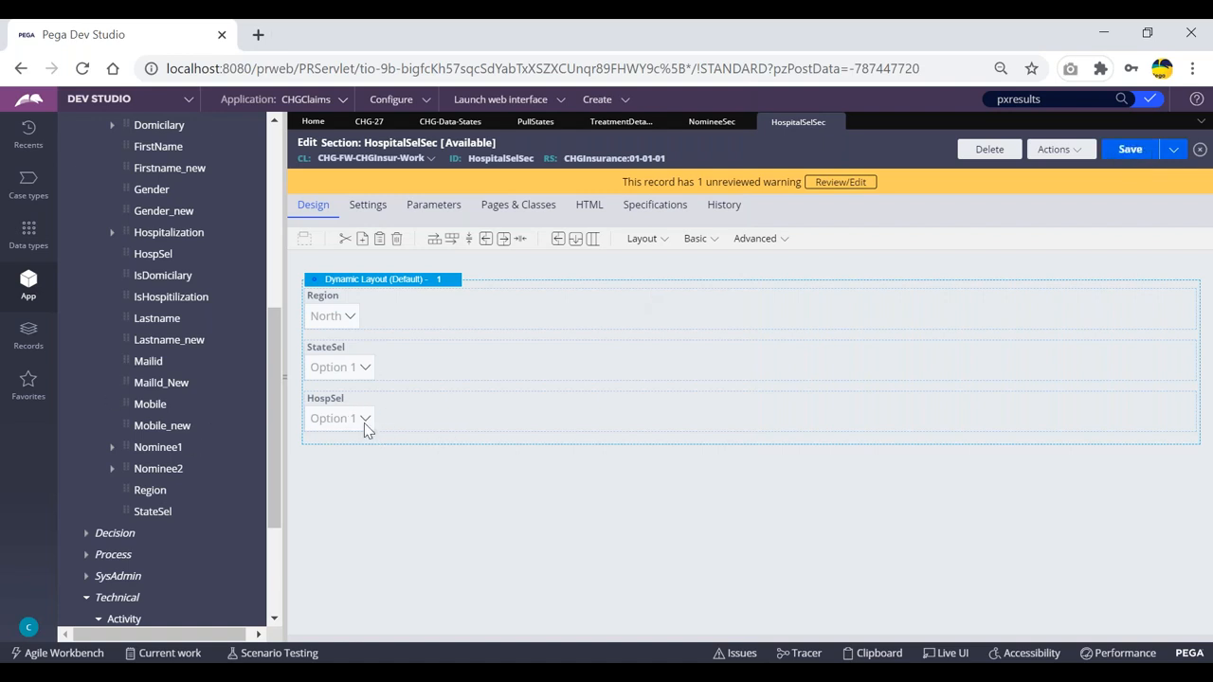
left_click(436, 428)
left_click(1109, 155)
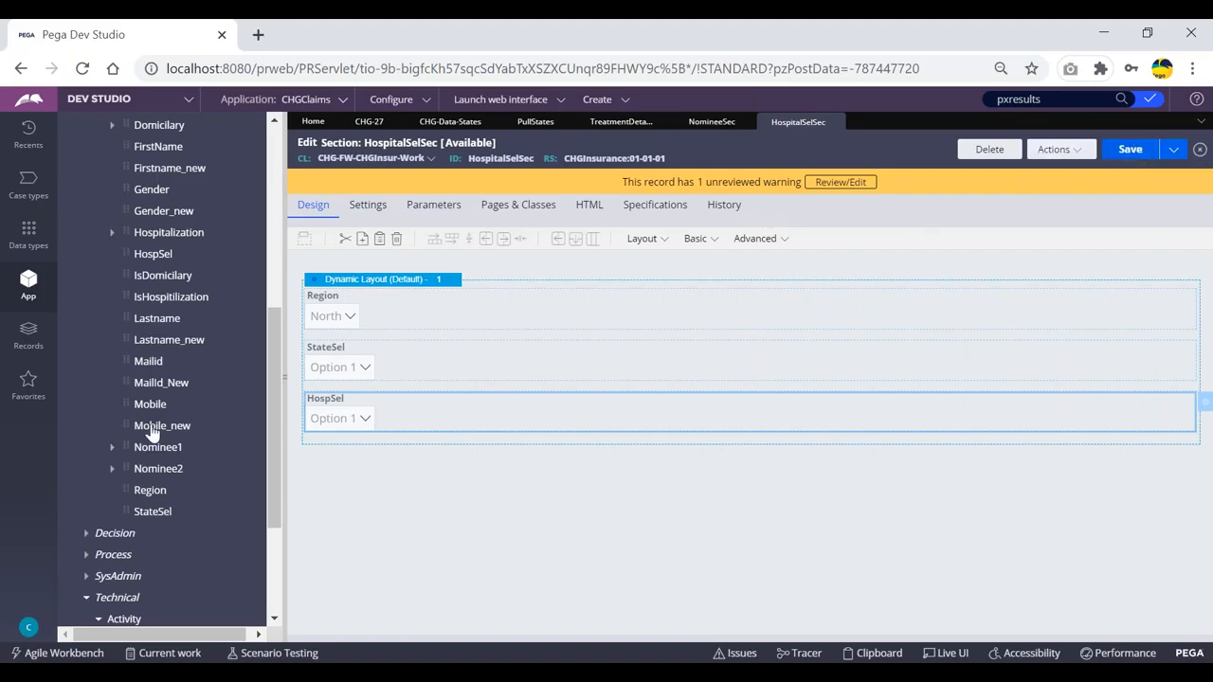
- Create a flow action labelled HospitalSelFA in the CHG-FW-CHGInsur-Work class, with the CHGInsuranceFramework context and CHGInsurance 01-01-01 ruleset
scroll(139, 426, "up", 4)
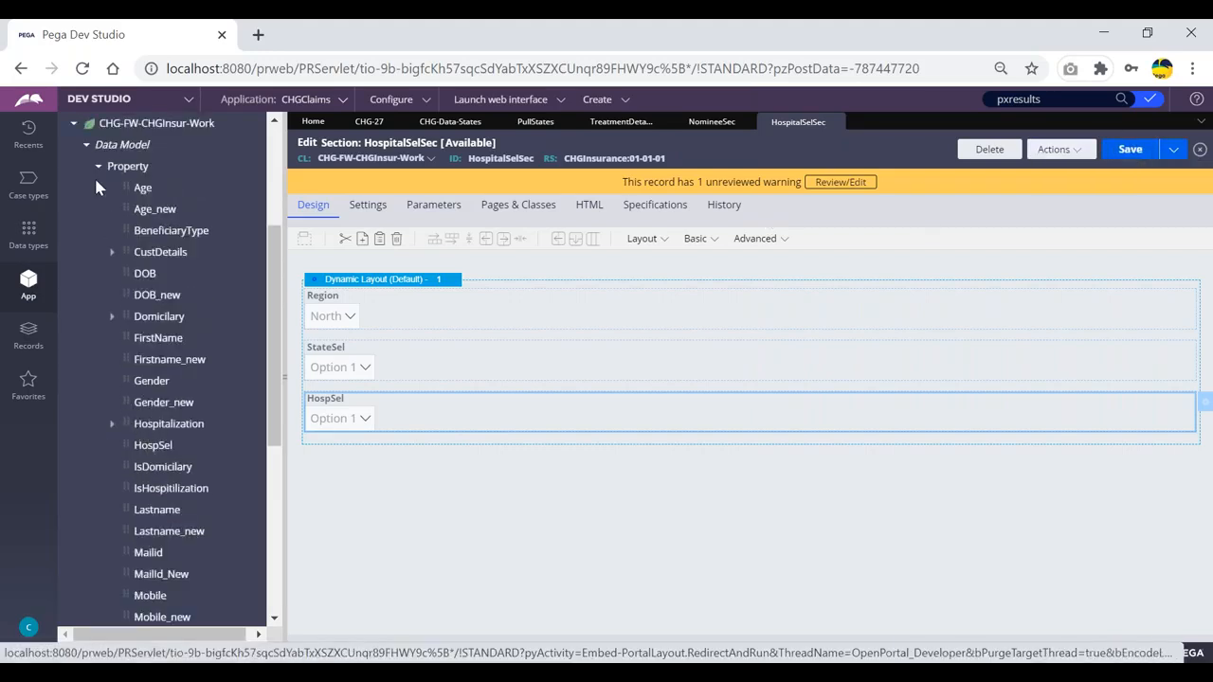
left_click(99, 168)
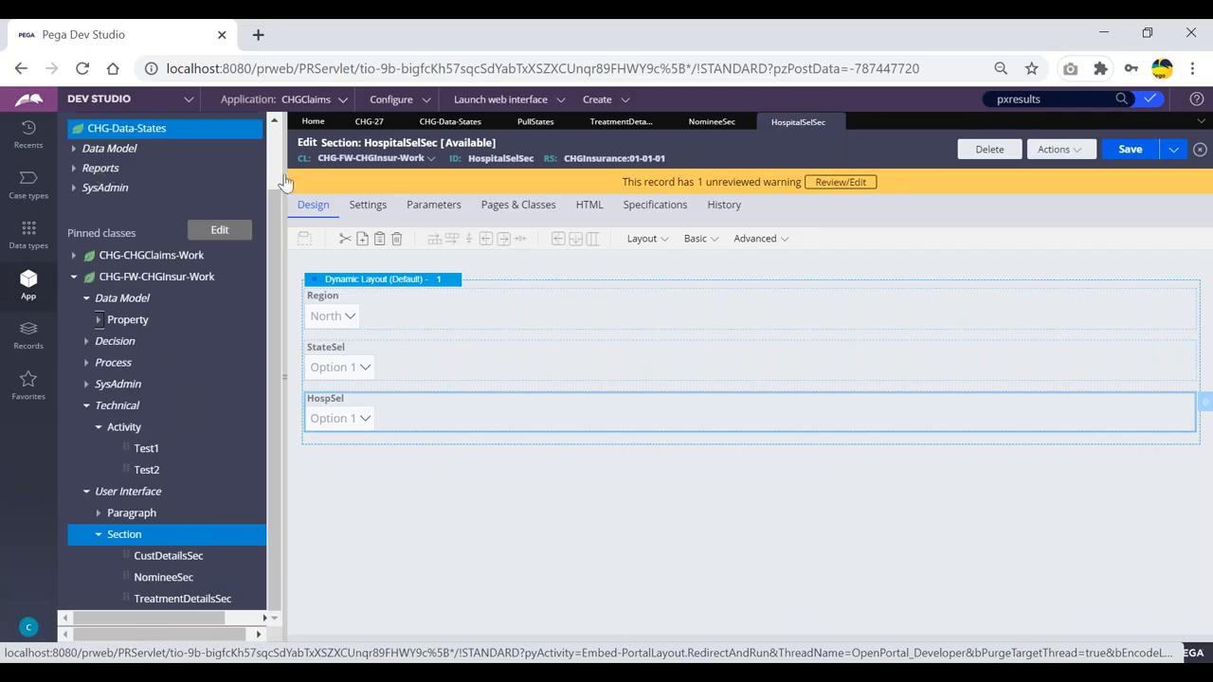
left_click(361, 369)
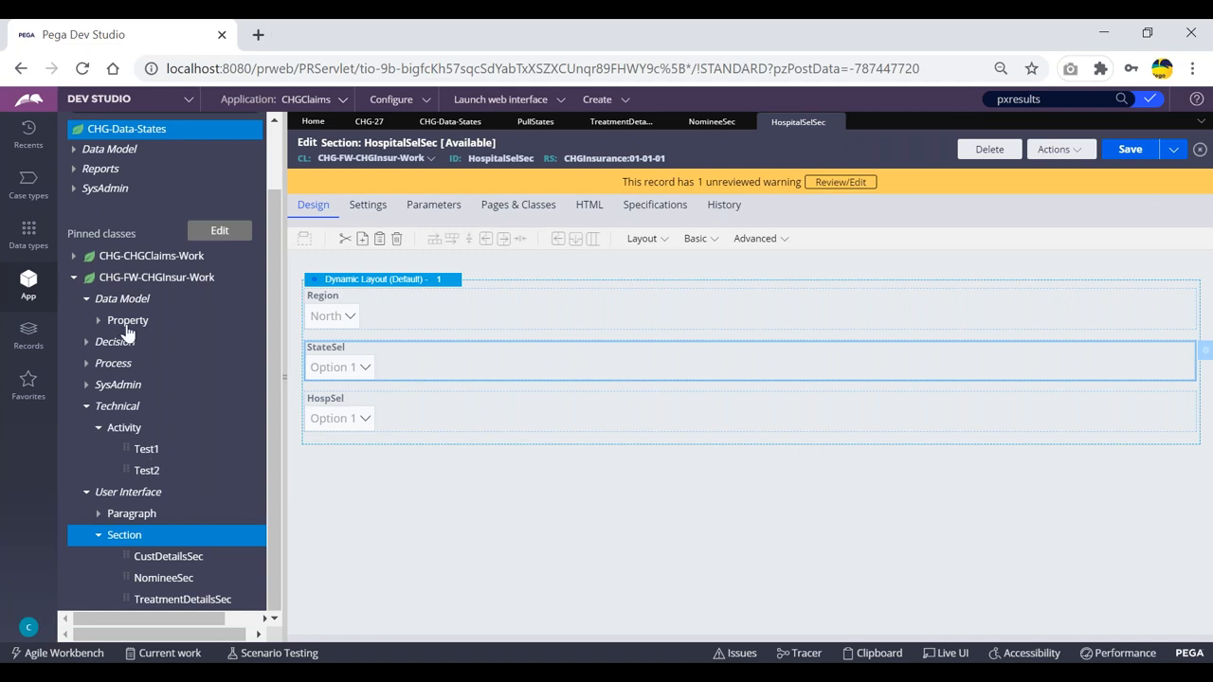
right_click(150, 285)
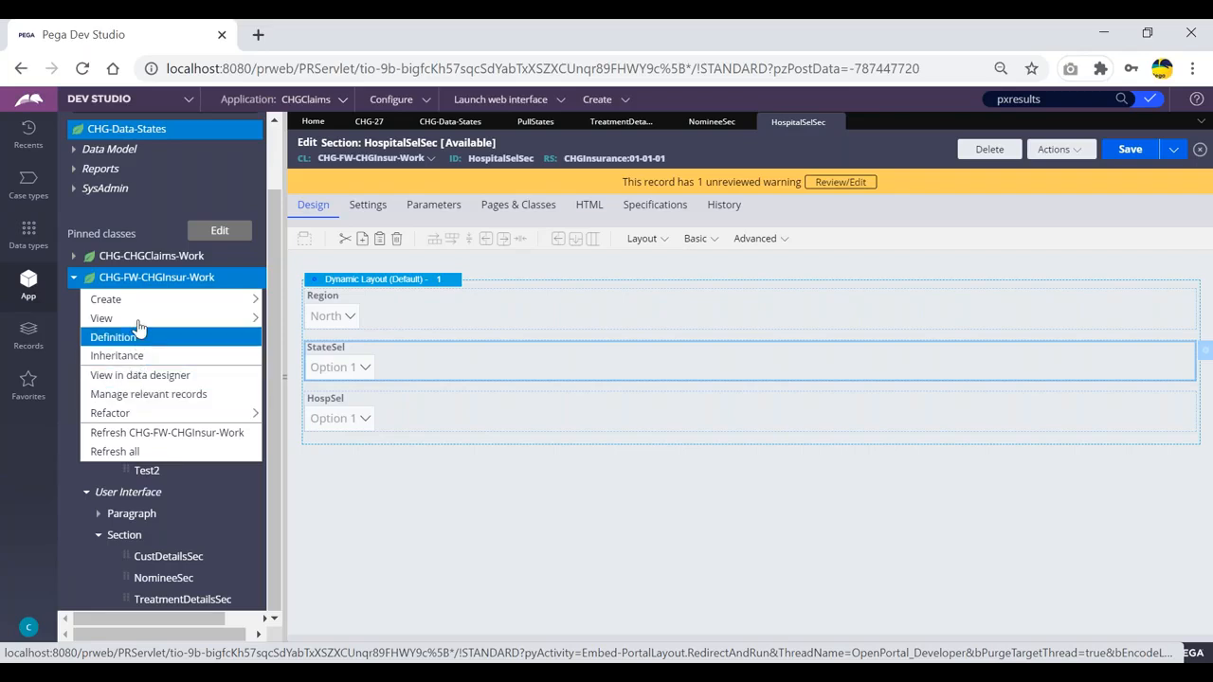
mouse_move(232, 299)
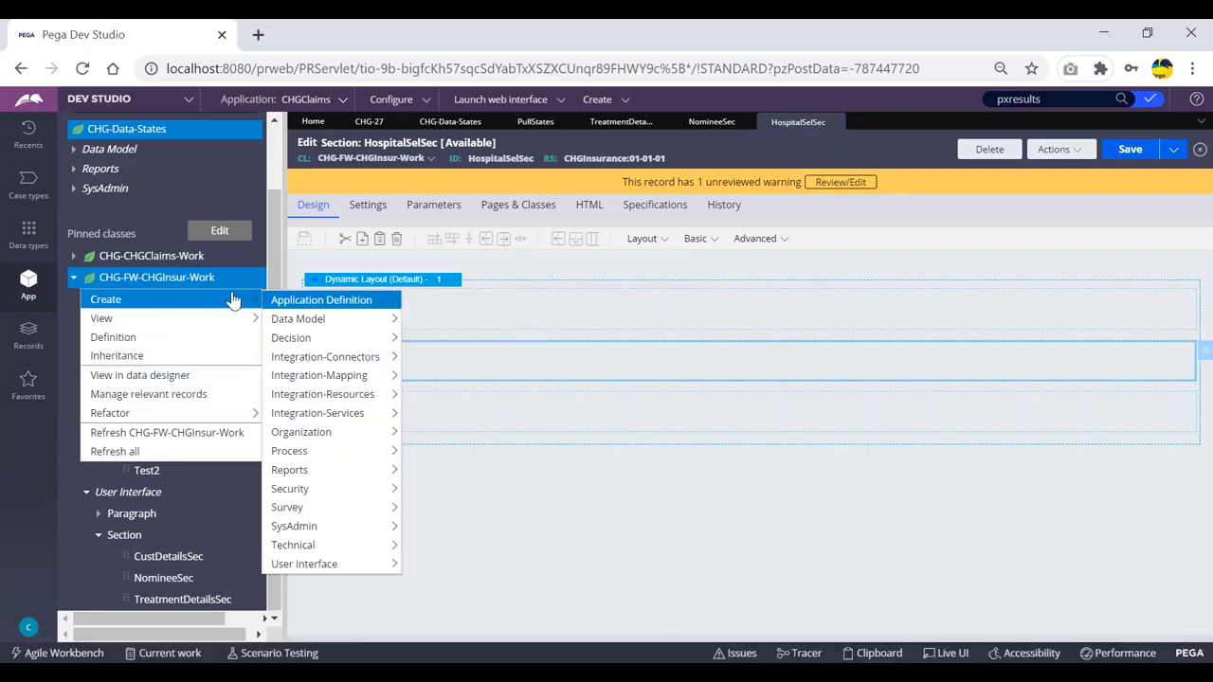
mouse_move(303, 453)
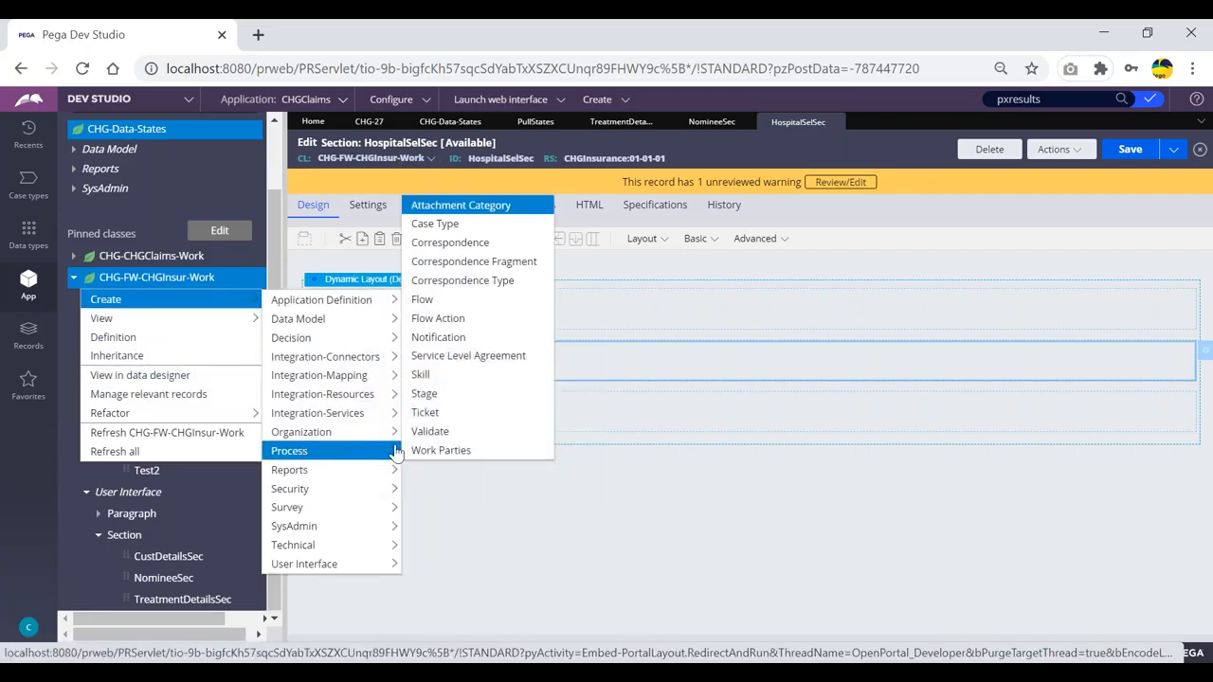
left_click(442, 322)
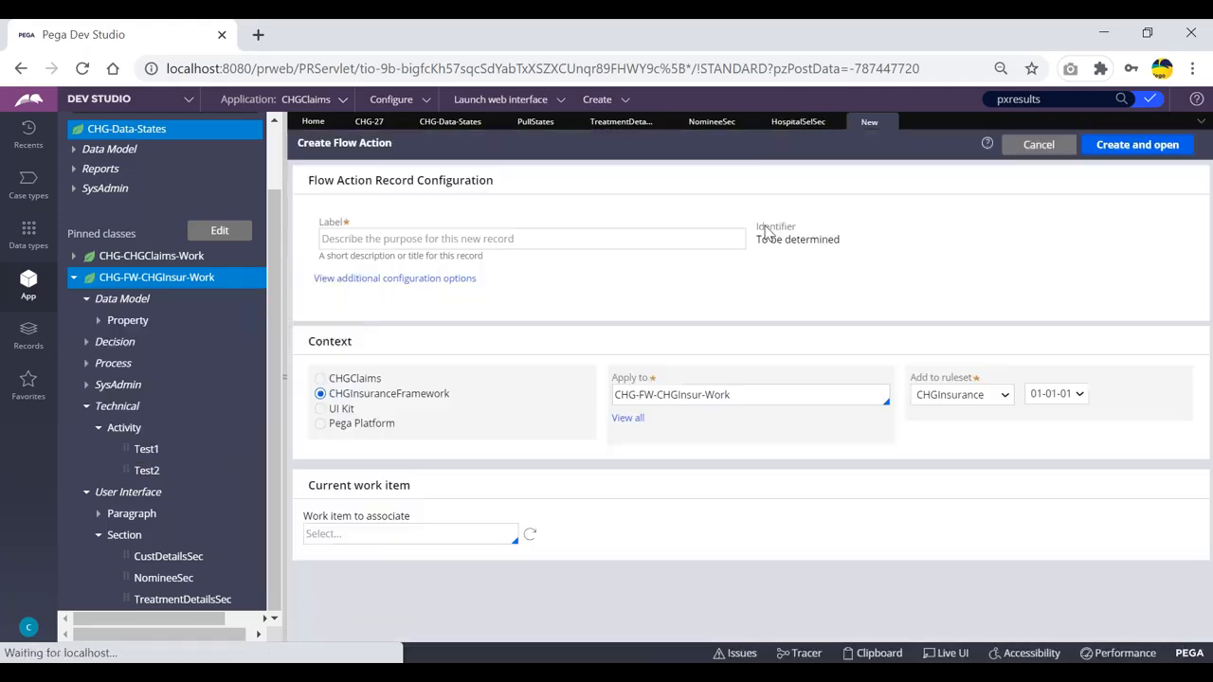
left_click(515, 242)
type("Hospital")
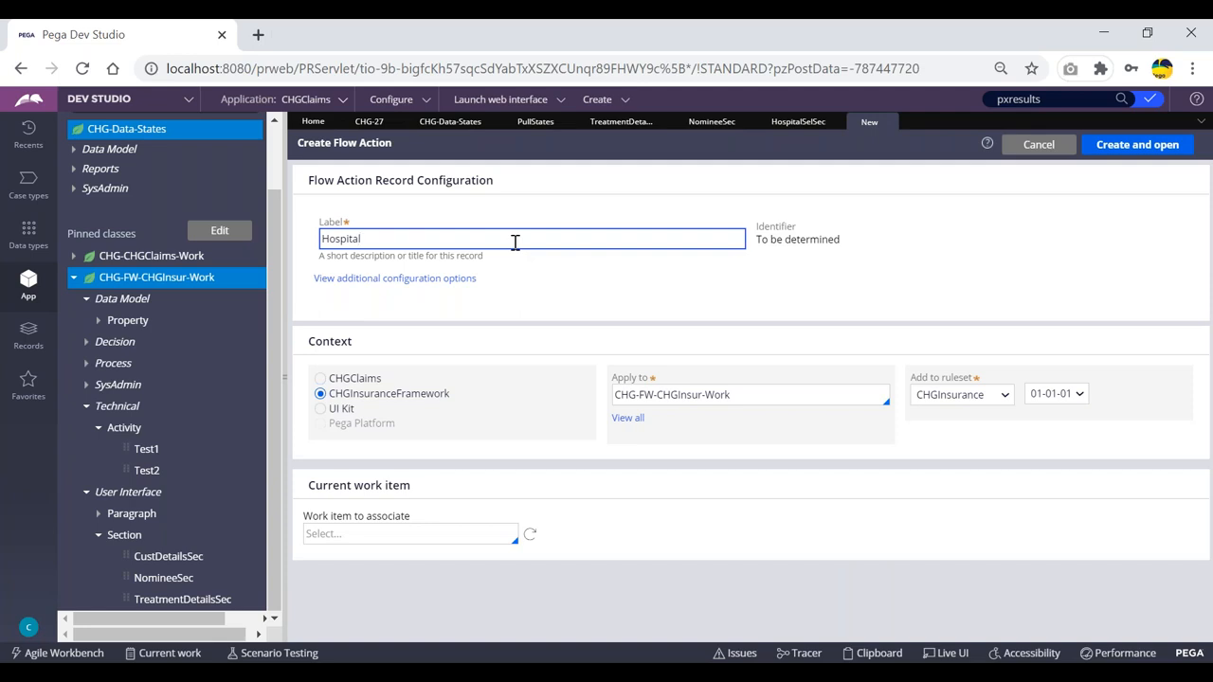
type("SelFA")
left_click(1123, 145)
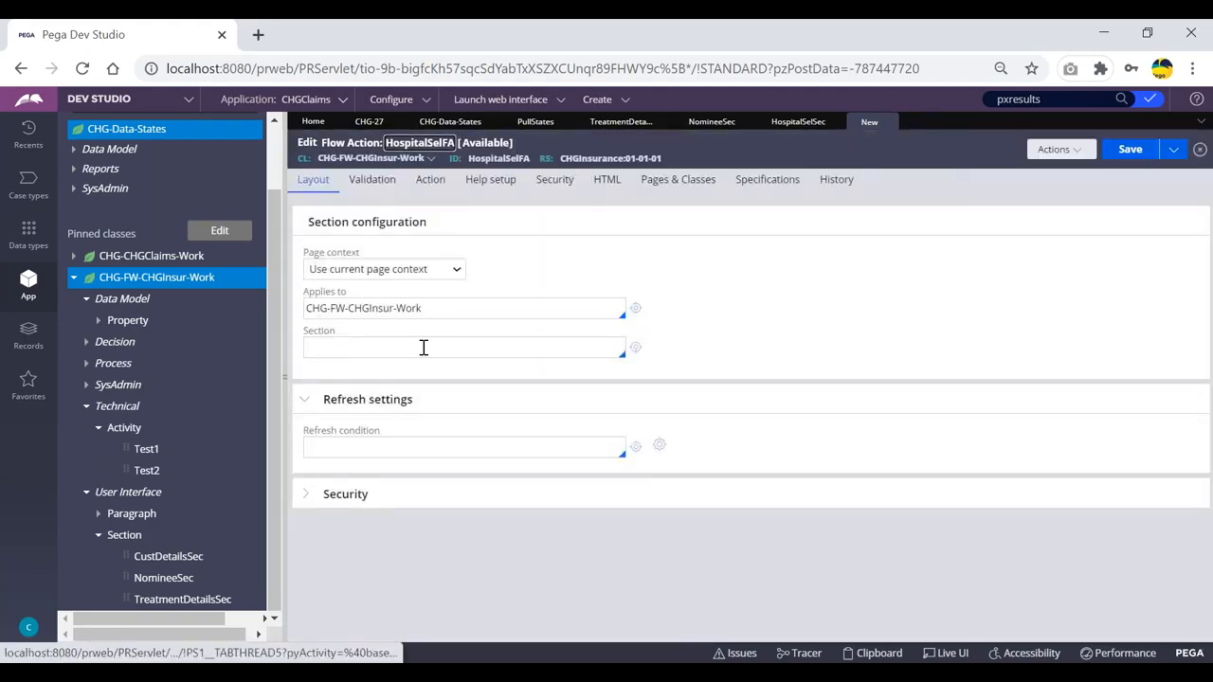
- Assign the HospitalSelSec section to the HospitalSelFA flow action and save the rule
left_click(425, 346)
key("Down")
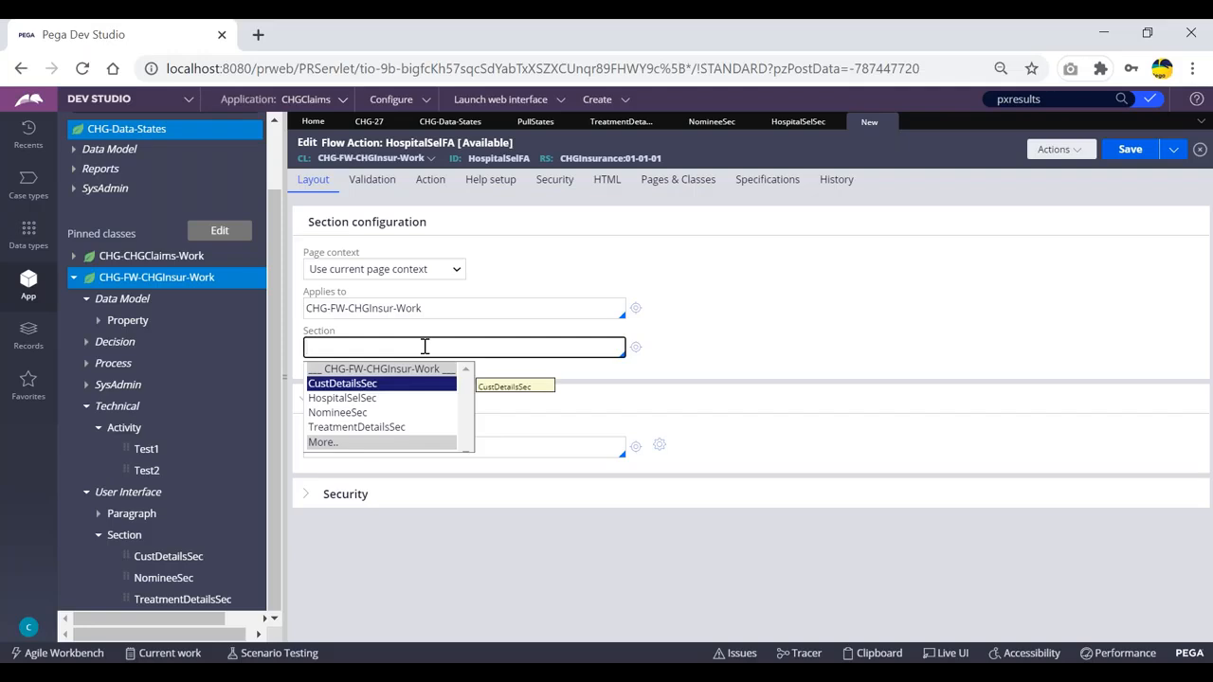
key("Down")
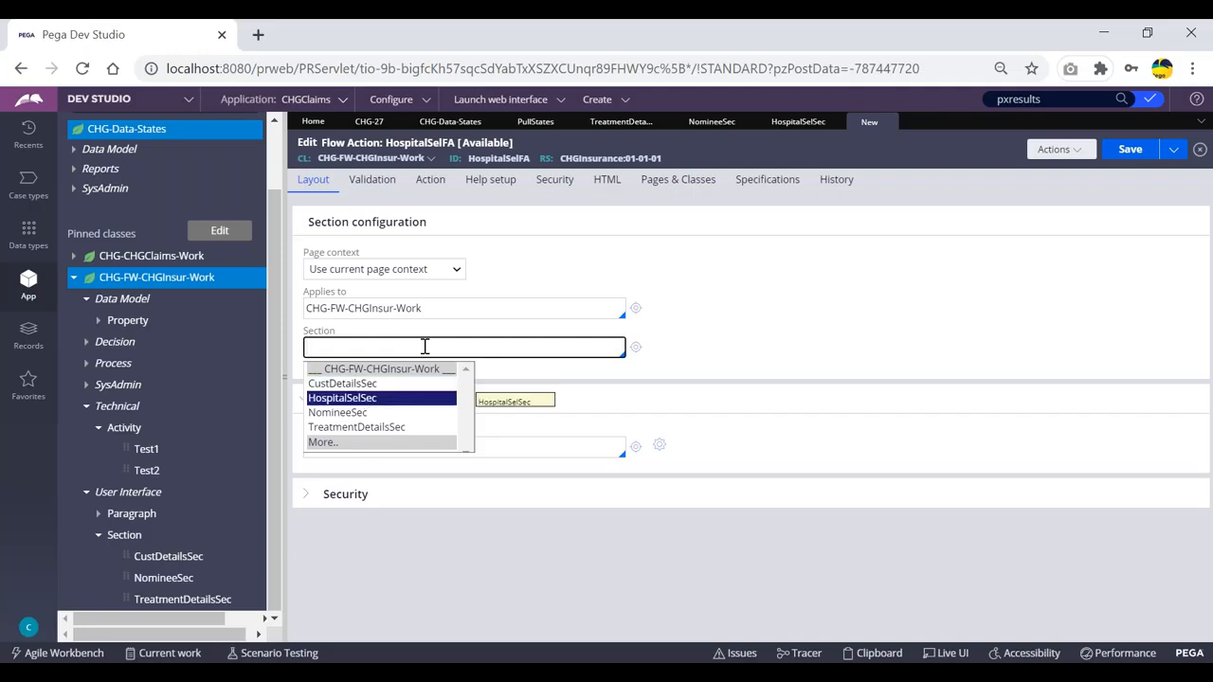
key("Return")
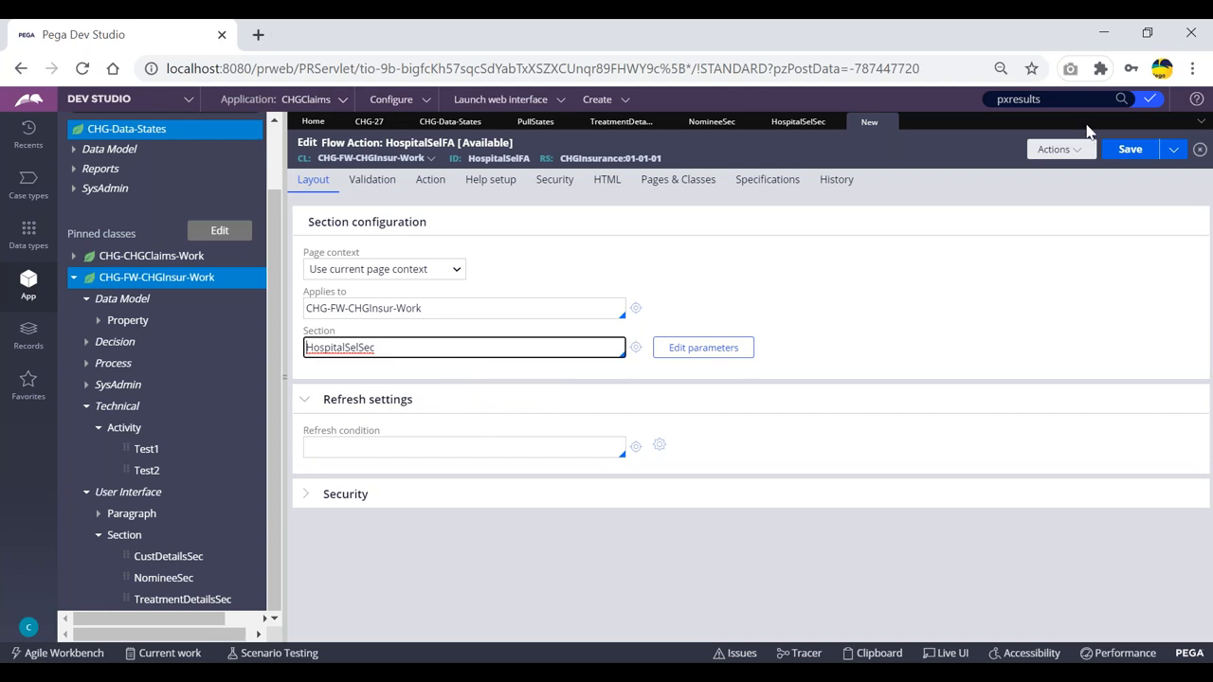
left_click(1127, 152)
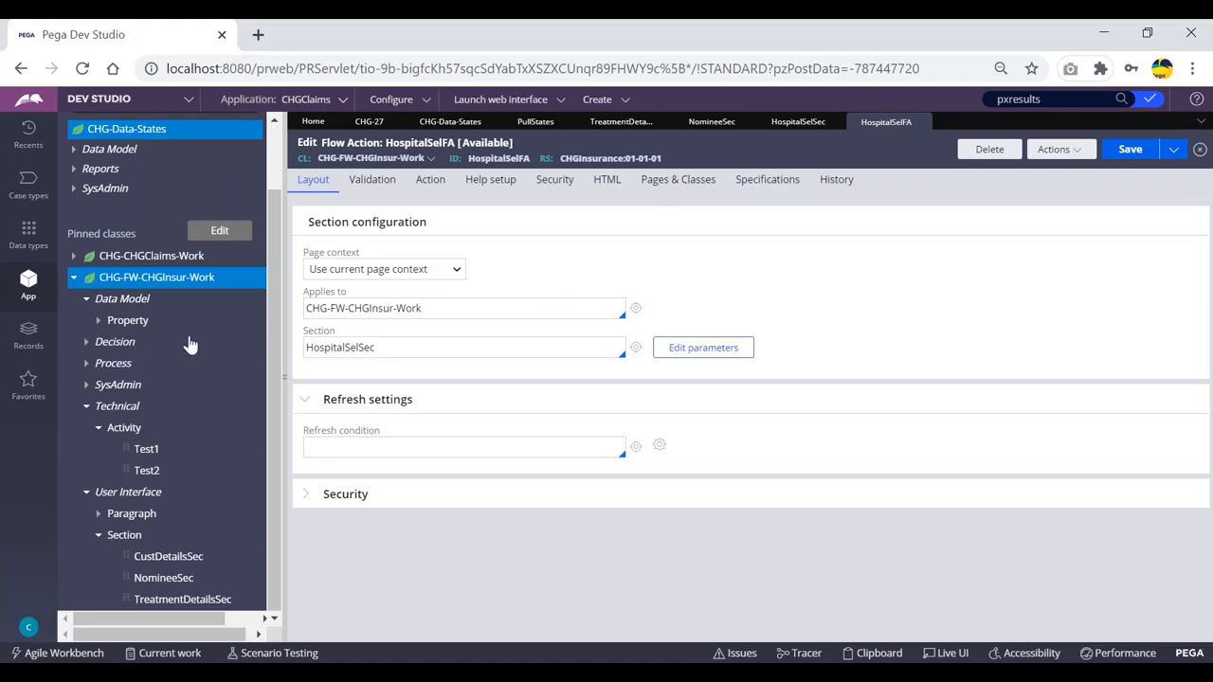
right_click(133, 279)
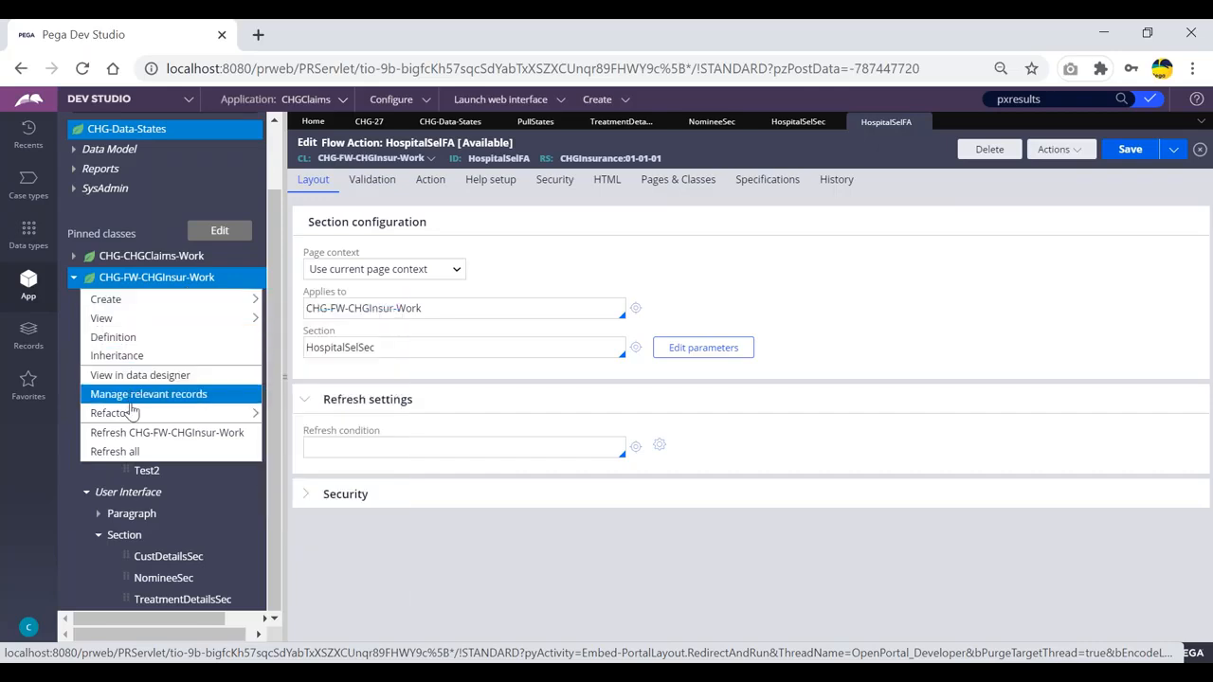
mouse_move(204, 300)
mouse_move(324, 300)
mouse_move(322, 454)
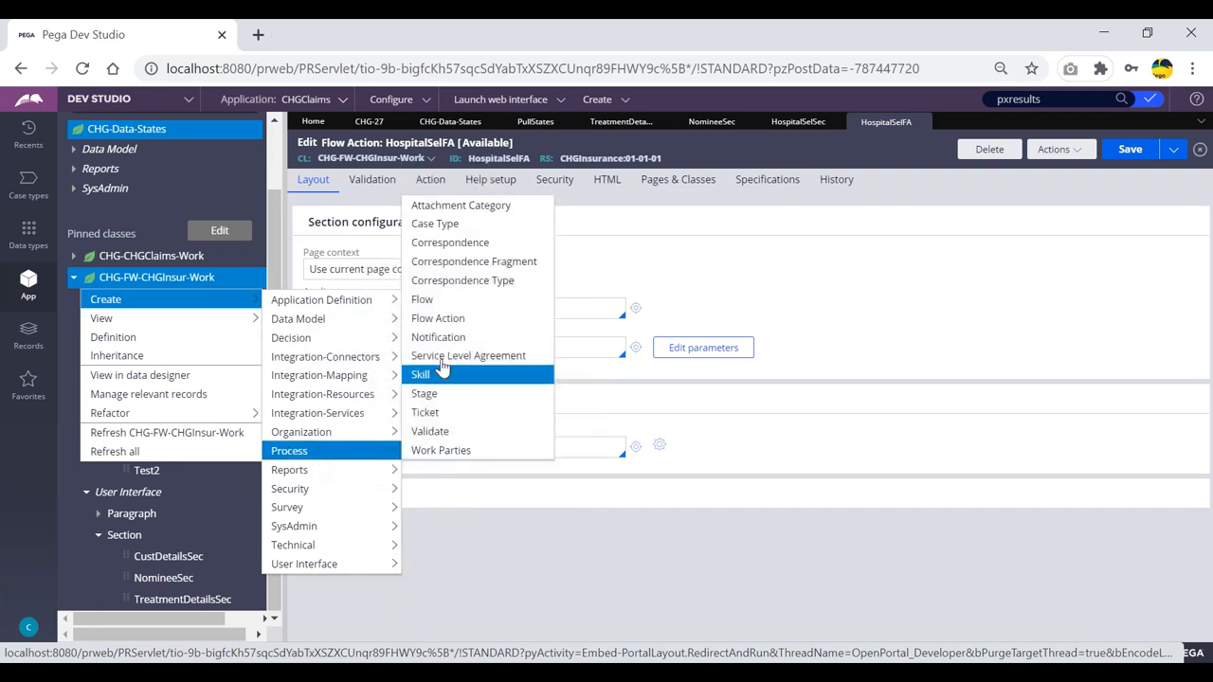
left_click(650, 261)
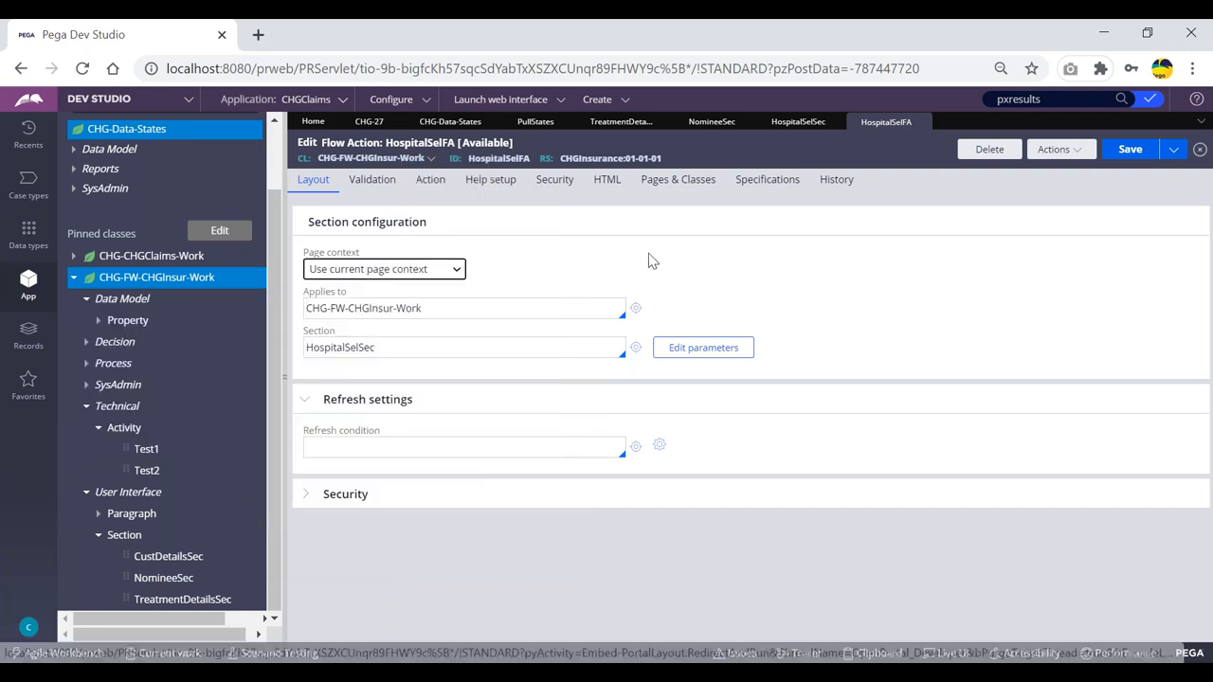
- Open the ClaimsFlow flow of the CHG-FW-CHGInsur-Work class and turn its draft mode on
left_click(86, 362)
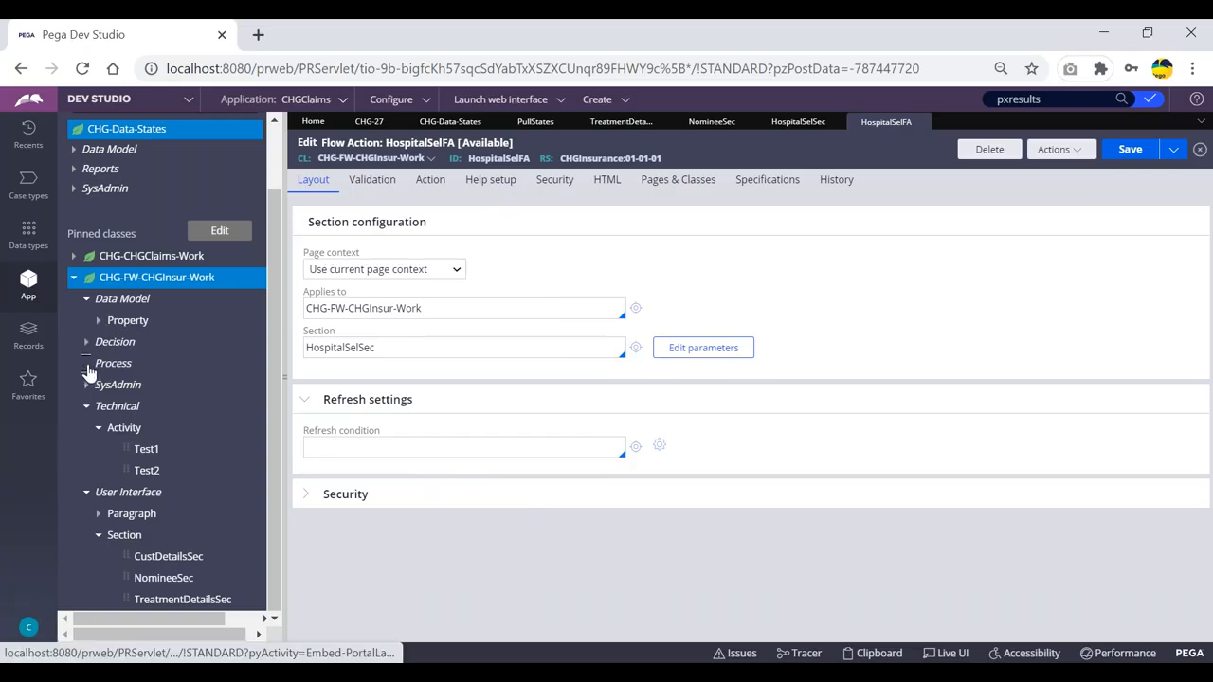
left_click(98, 384)
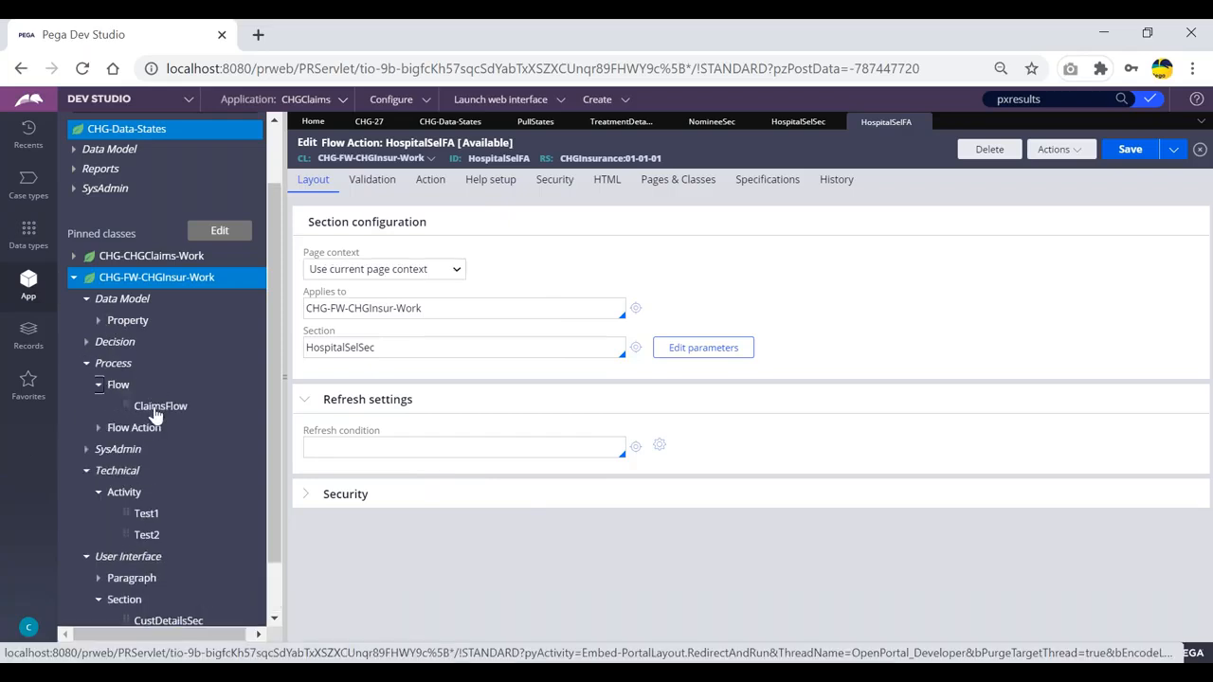
left_click(160, 407)
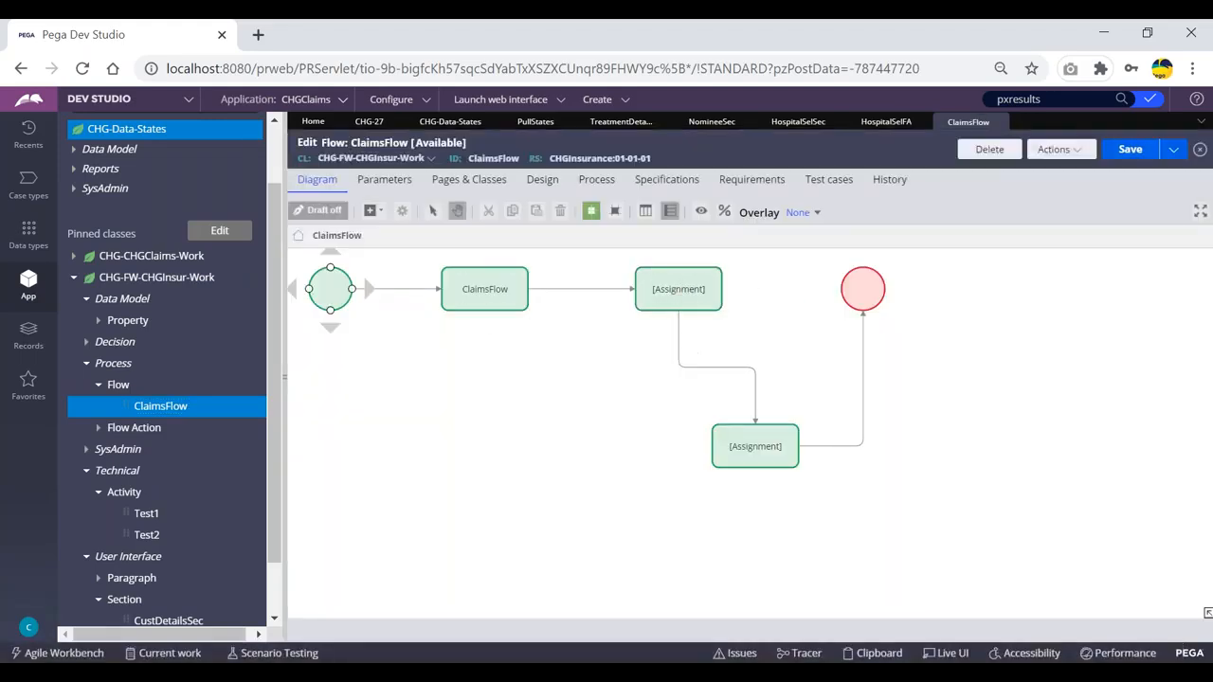
left_click(323, 212)
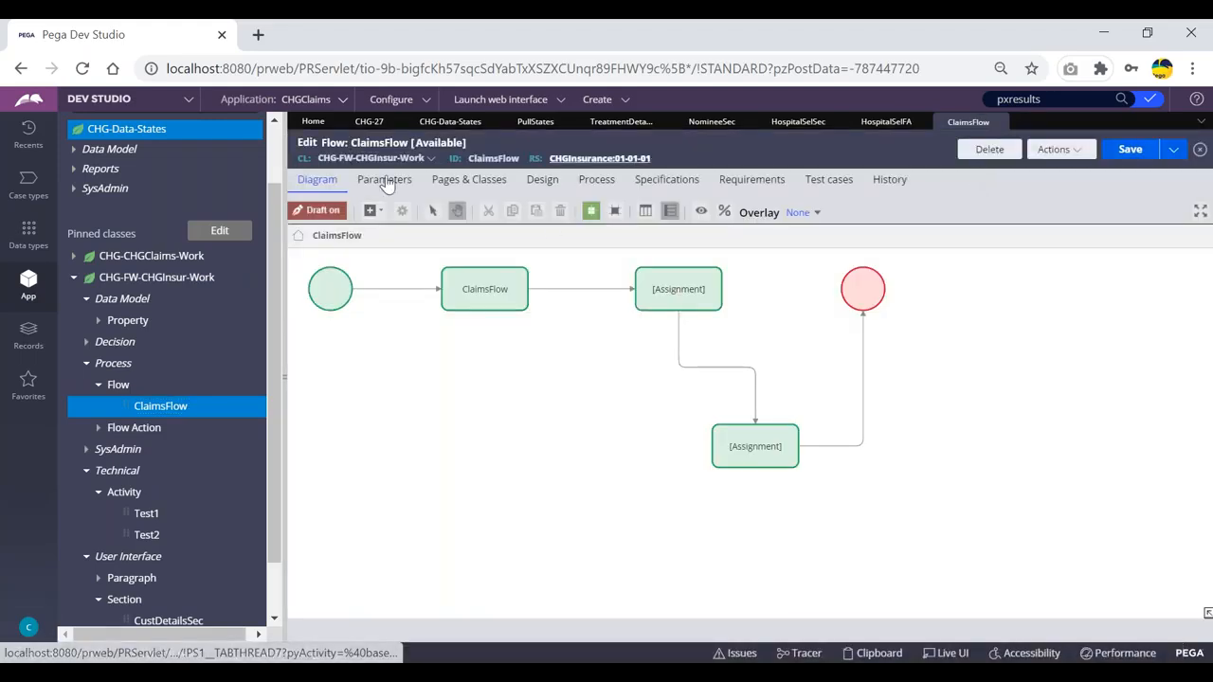
- Add a third assignment to ClaimsFlow and connect it between the lower assignment and the end shape, moving the end shape outward
left_click(379, 210)
left_click_drag(391, 234, 800, 334)
left_click_drag(863, 289, 1012, 287)
left_click_drag(848, 347, 877, 346)
left_click(1000, 318)
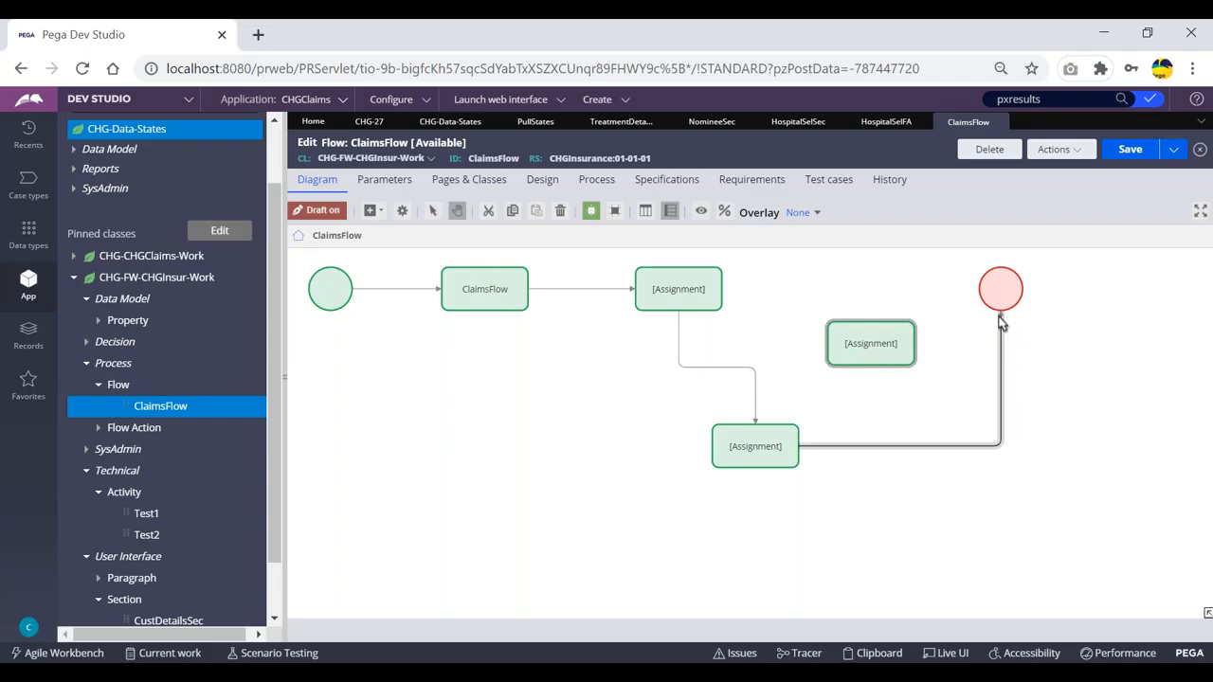
left_click_drag(1000, 315, 854, 371)
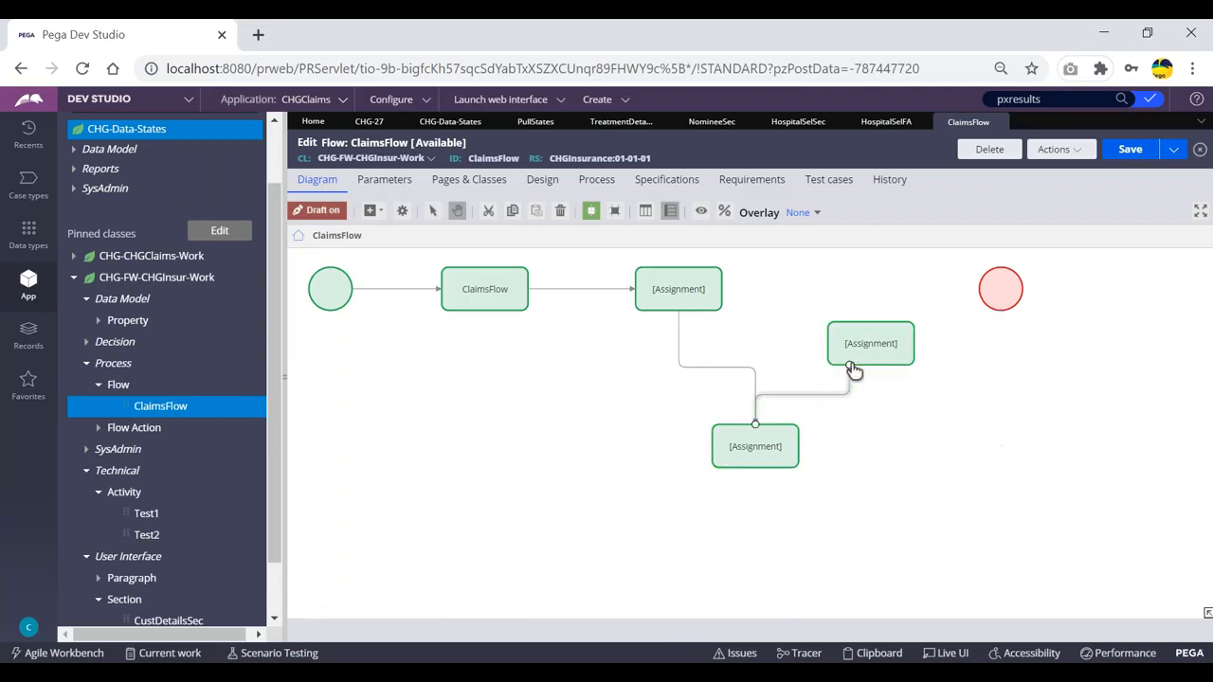
left_click_drag(915, 344, 1002, 292)
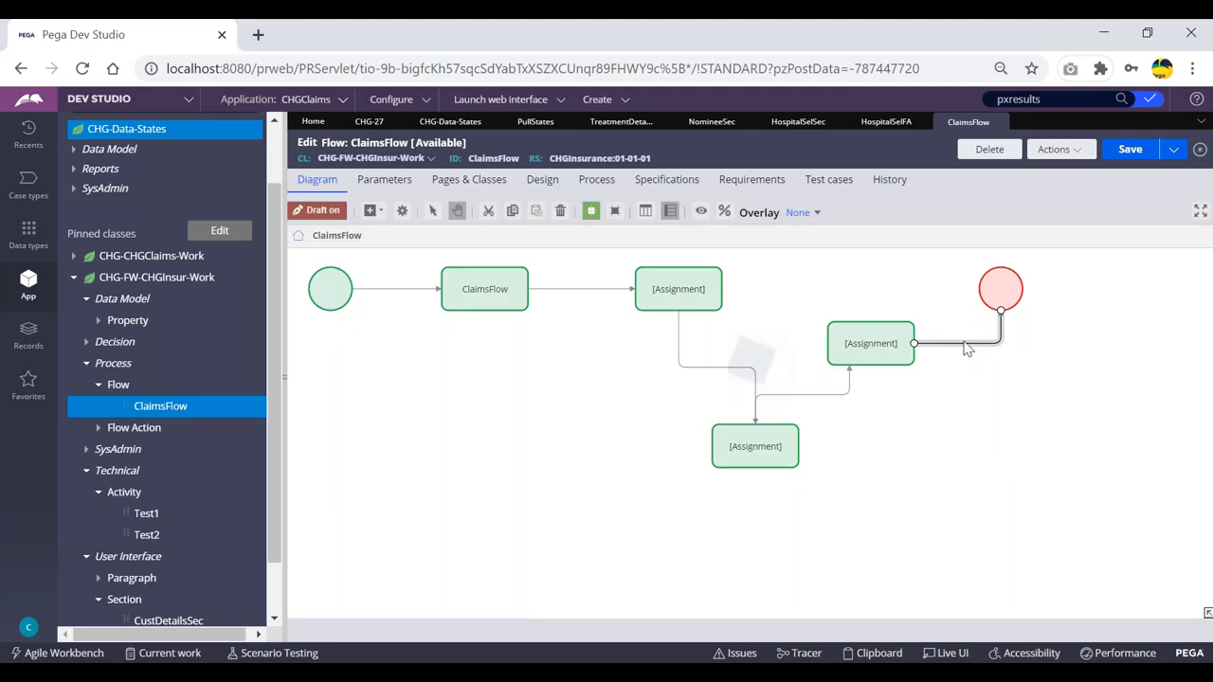
- Set the connector from the new assignment to the end shape to use the HospitalSelFA flow action
double_click(966, 349)
left_click(615, 356)
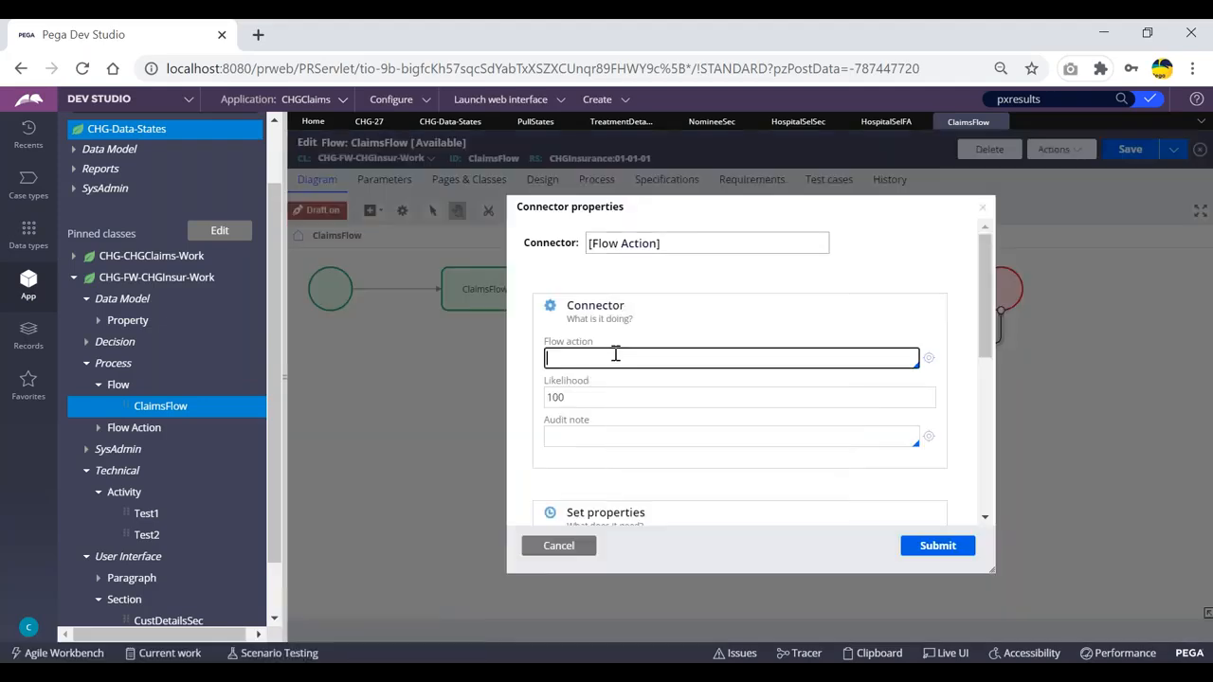
key("Down")
key("Down")
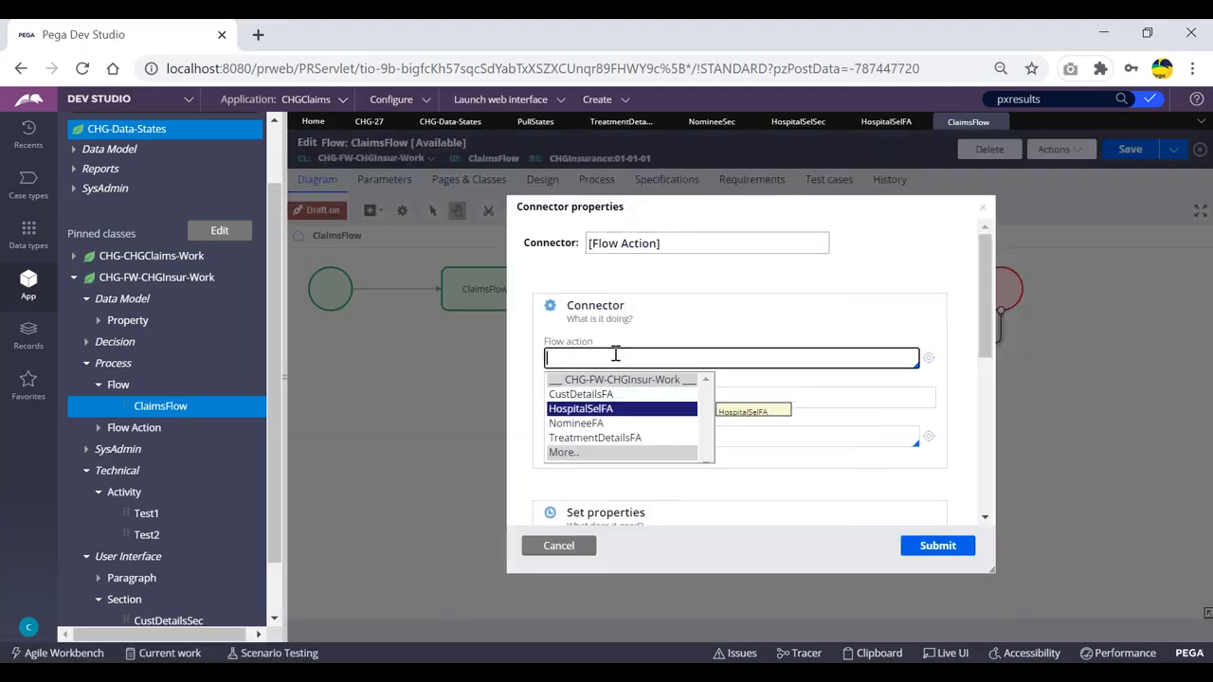
key("Return")
left_click(915, 544)
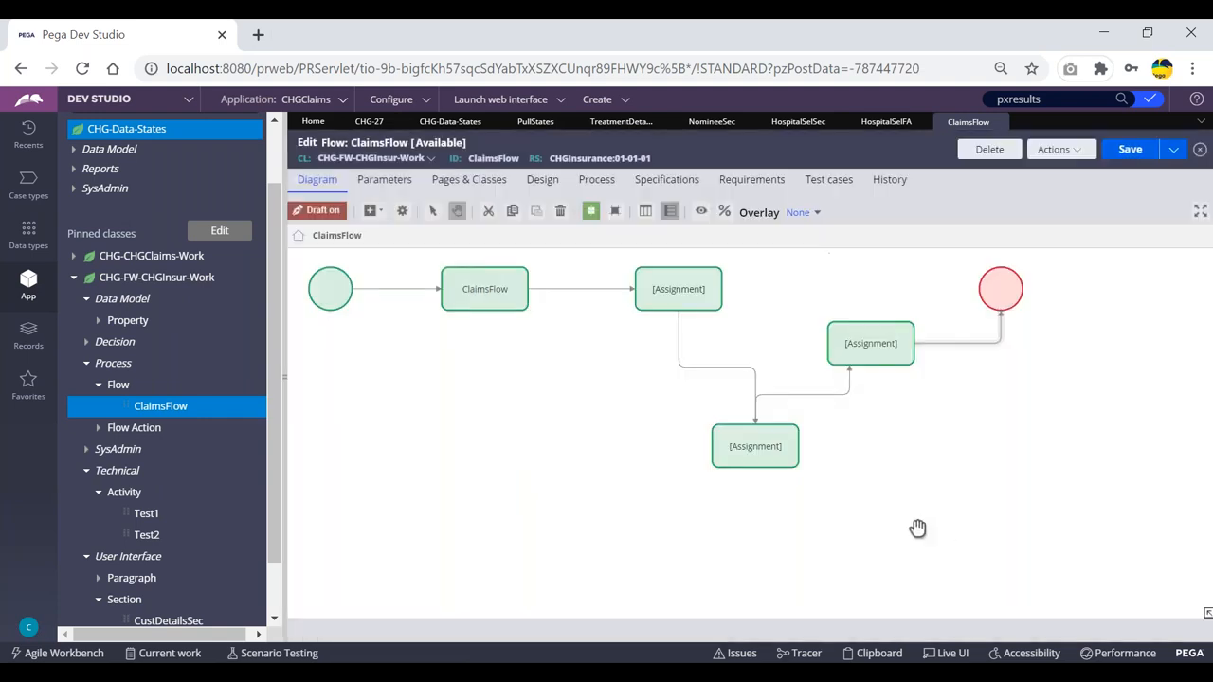
- Turn draft mode off for ClaimsFlow and save the flow
left_click(321, 214)
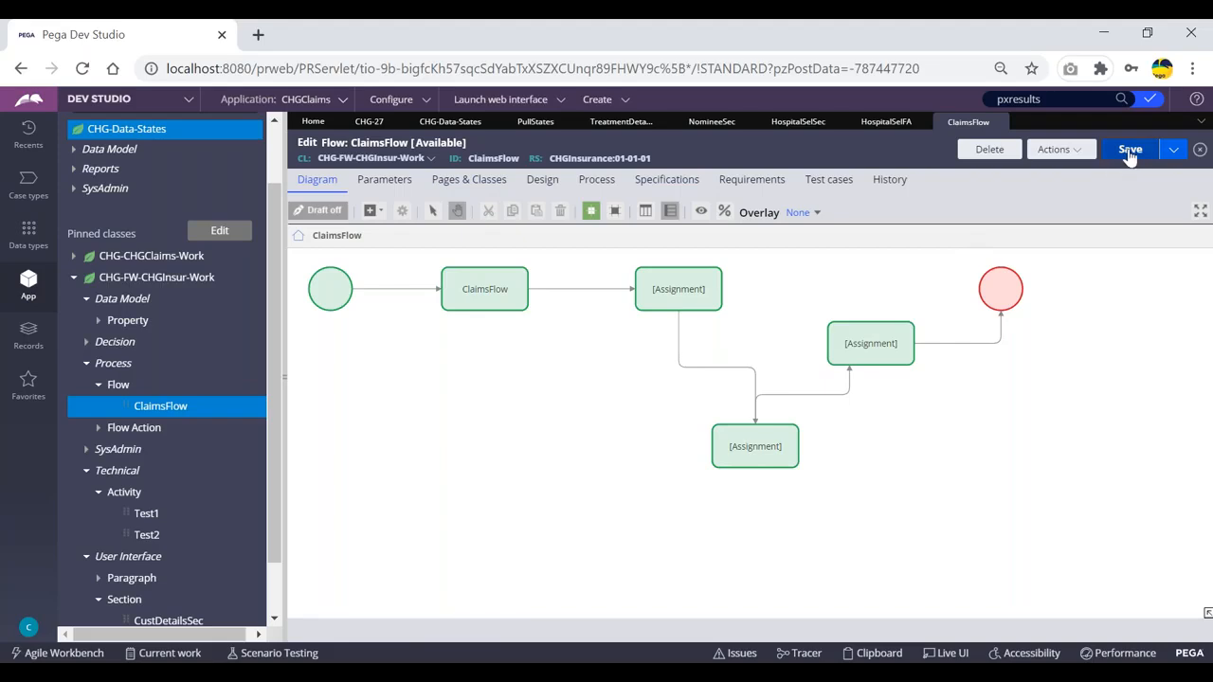
left_click(1129, 152)
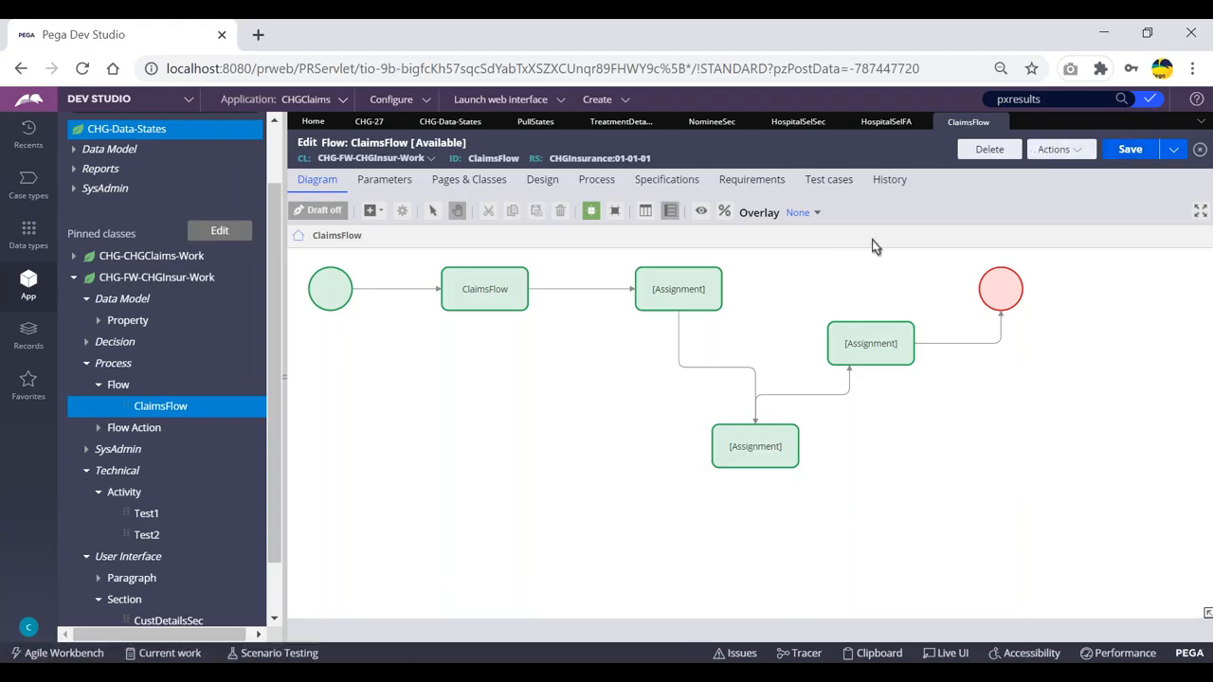
scroll(873, 244, "up", 3)
scroll(866, 238, "down", 4)
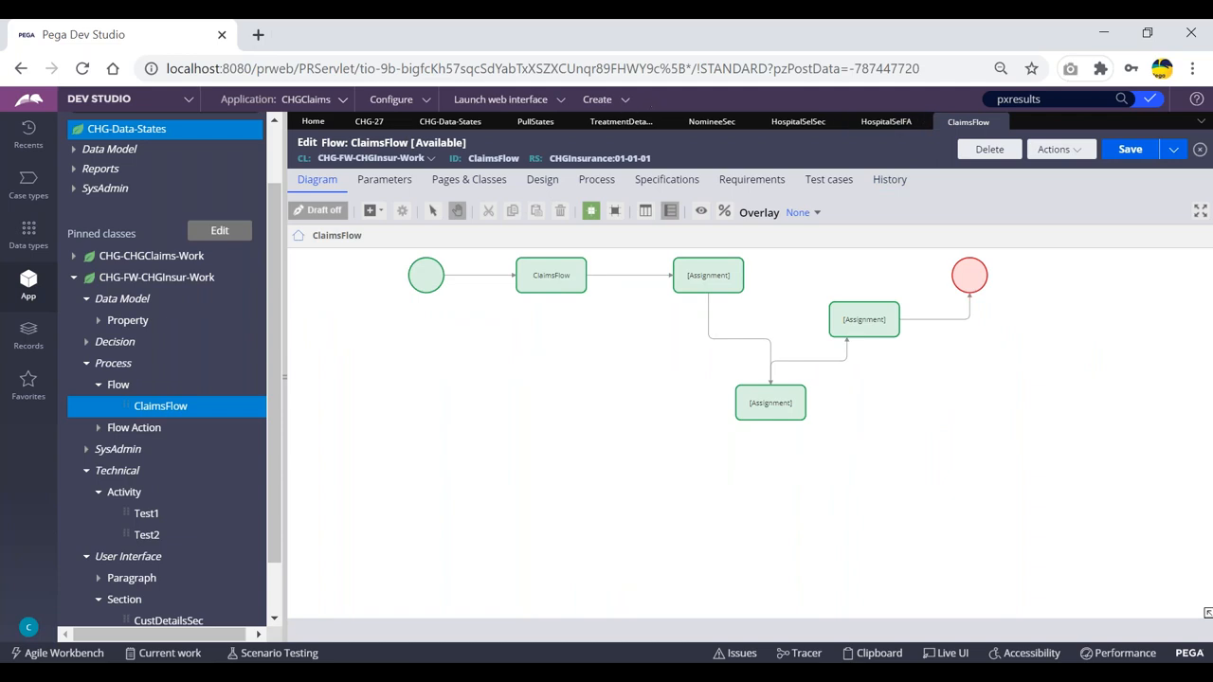
- Run a new CHGInsuranceFramework case through to the HospitalSelFA screen, leaving the earlier forms unfilled, and check its StateSel dropdown
left_click(599, 99)
left_click(701, 112)
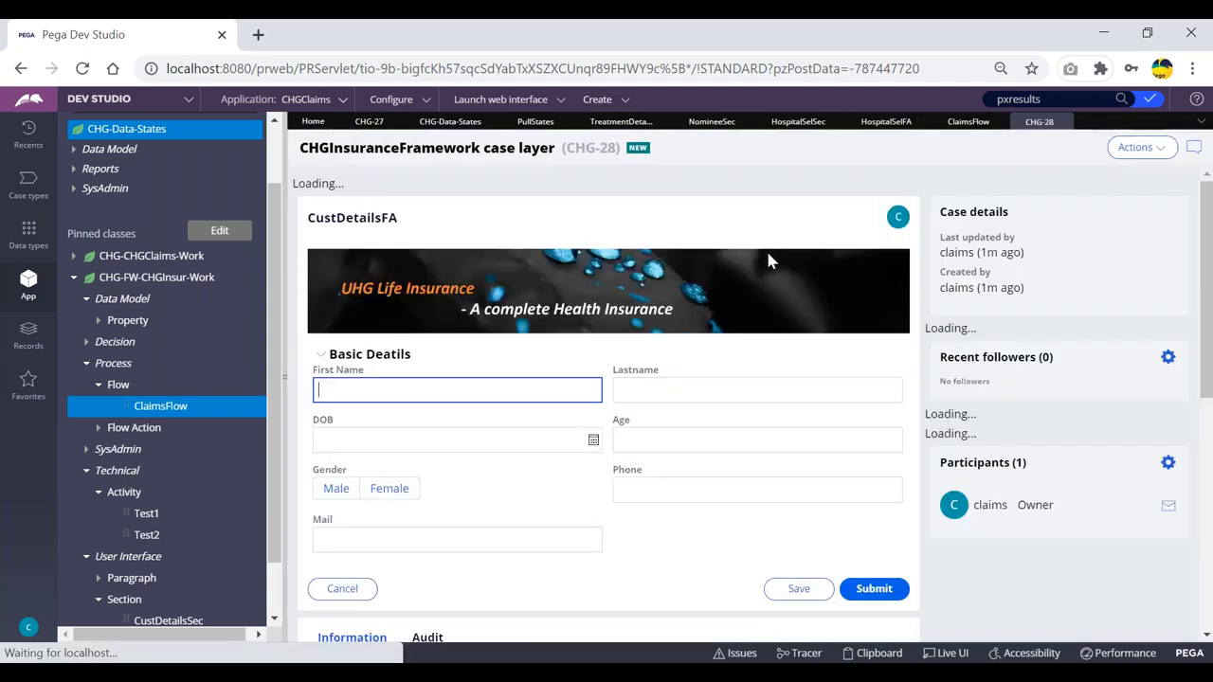
left_click(874, 569)
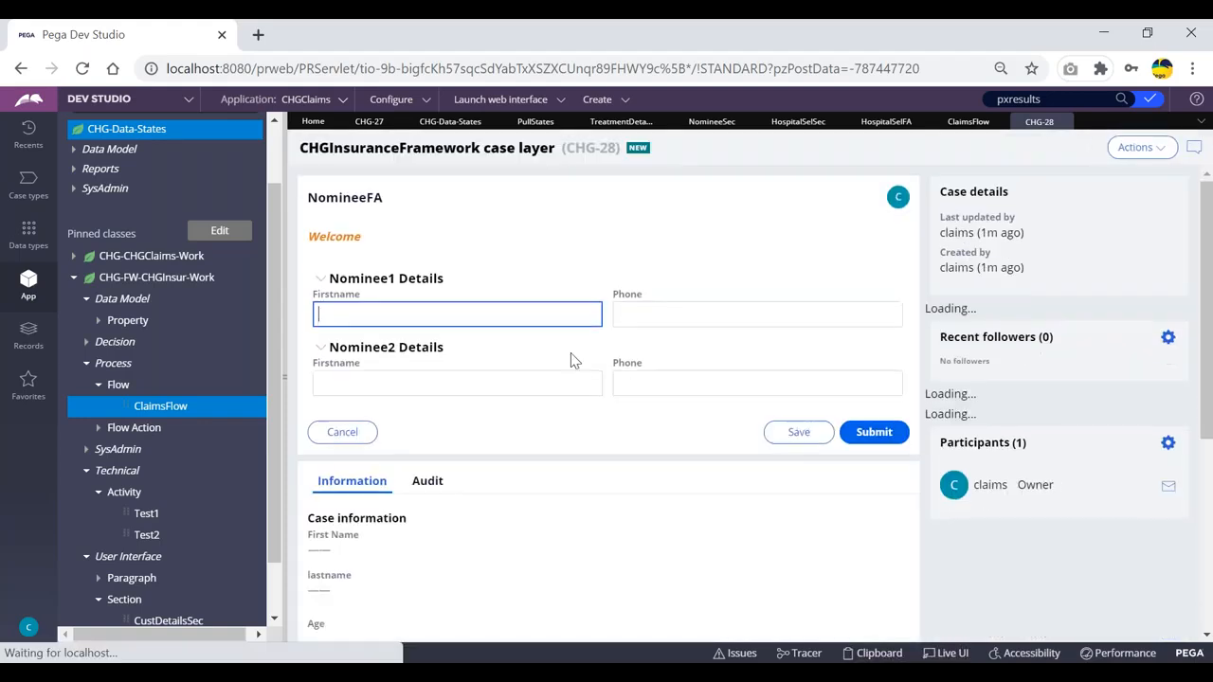
left_click(872, 433)
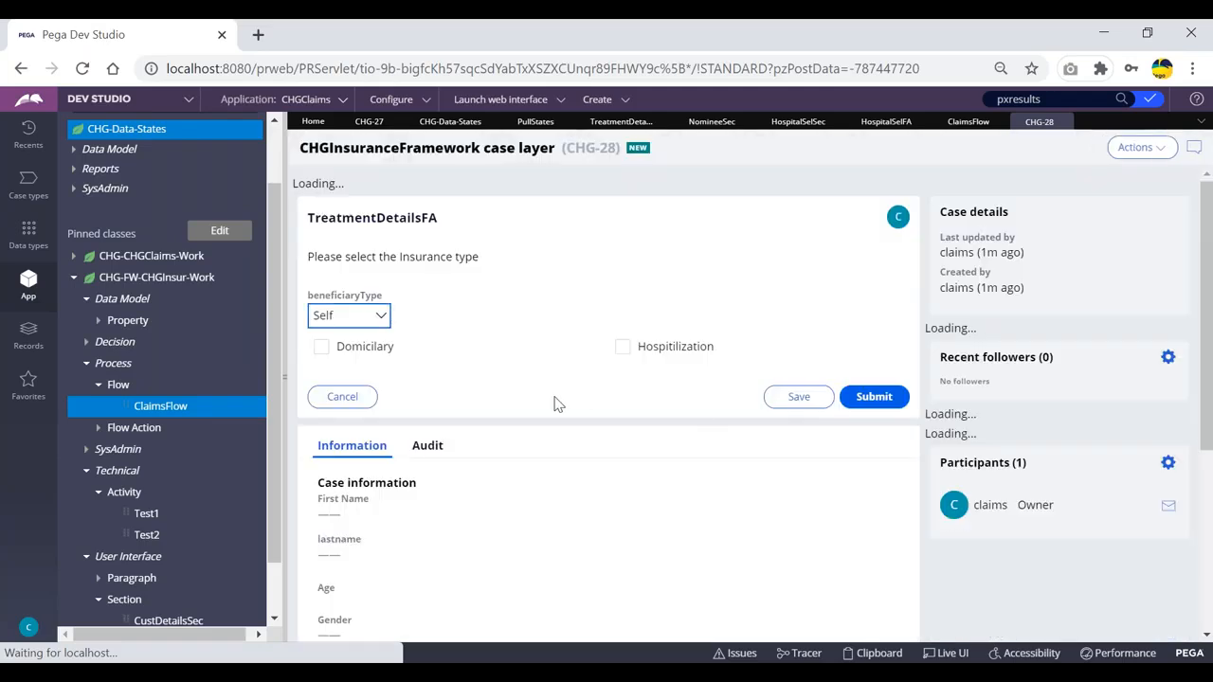
left_click(872, 376)
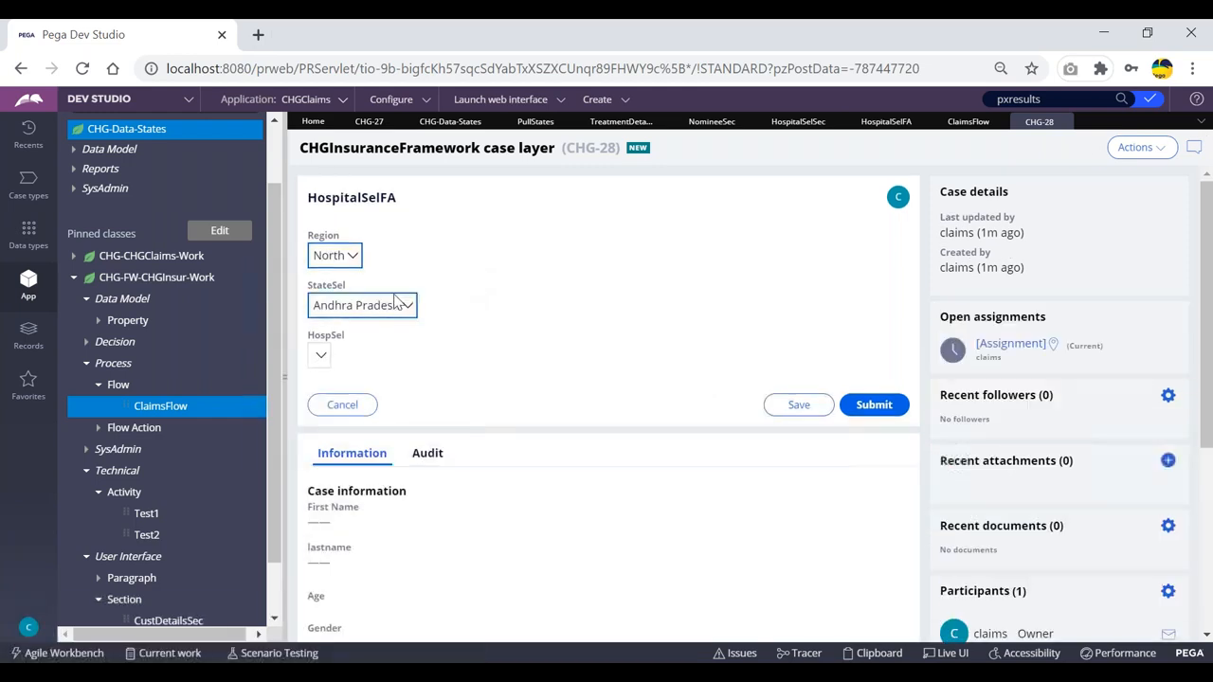
left_click(374, 305)
left_click(515, 287)
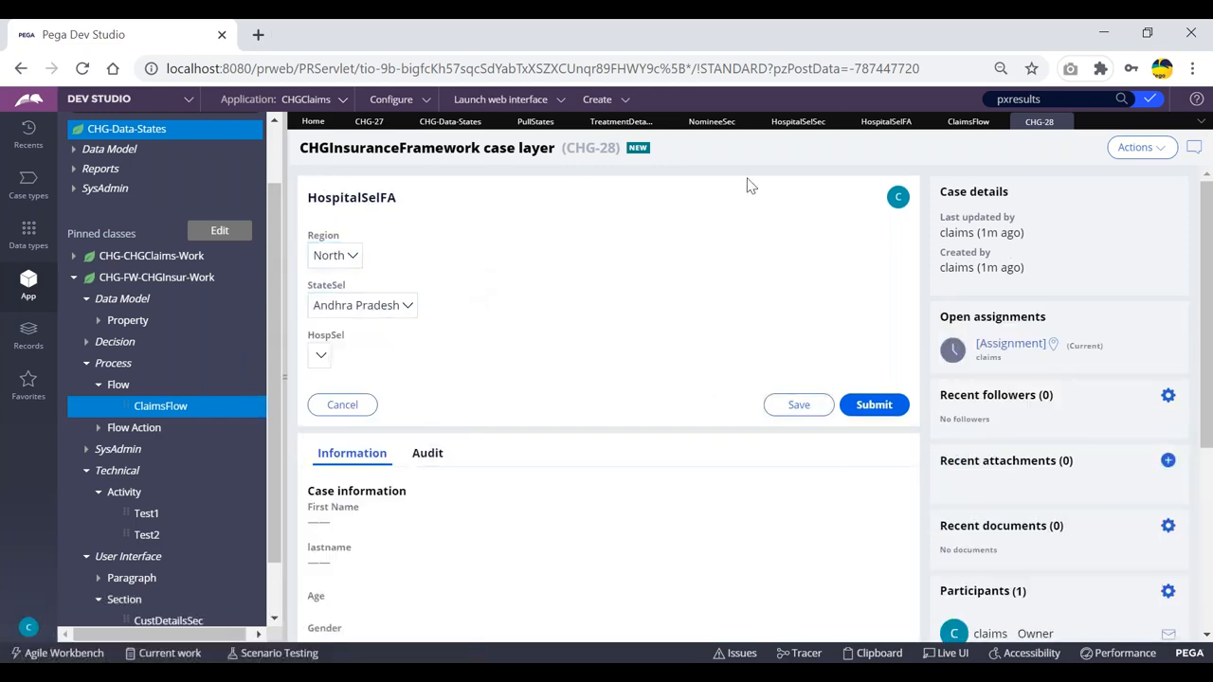
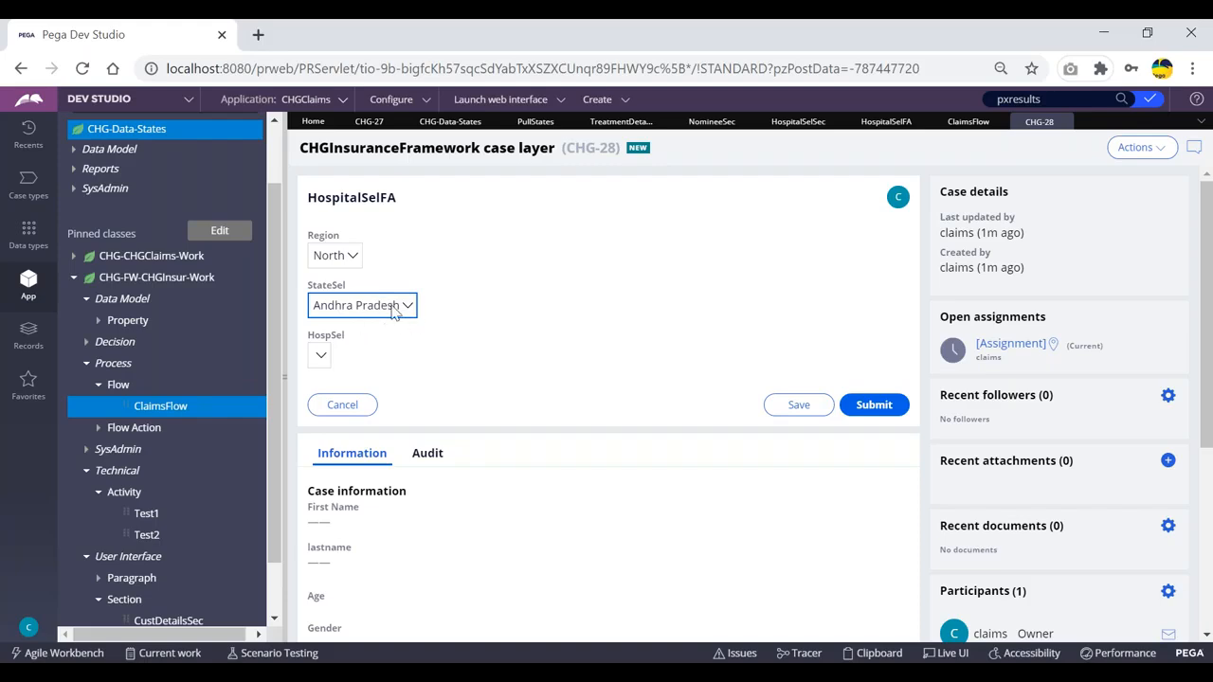
- Include a Select placeholder on the StateSel dropdown in the HospitalSelSec section and save the section
left_click(377, 311)
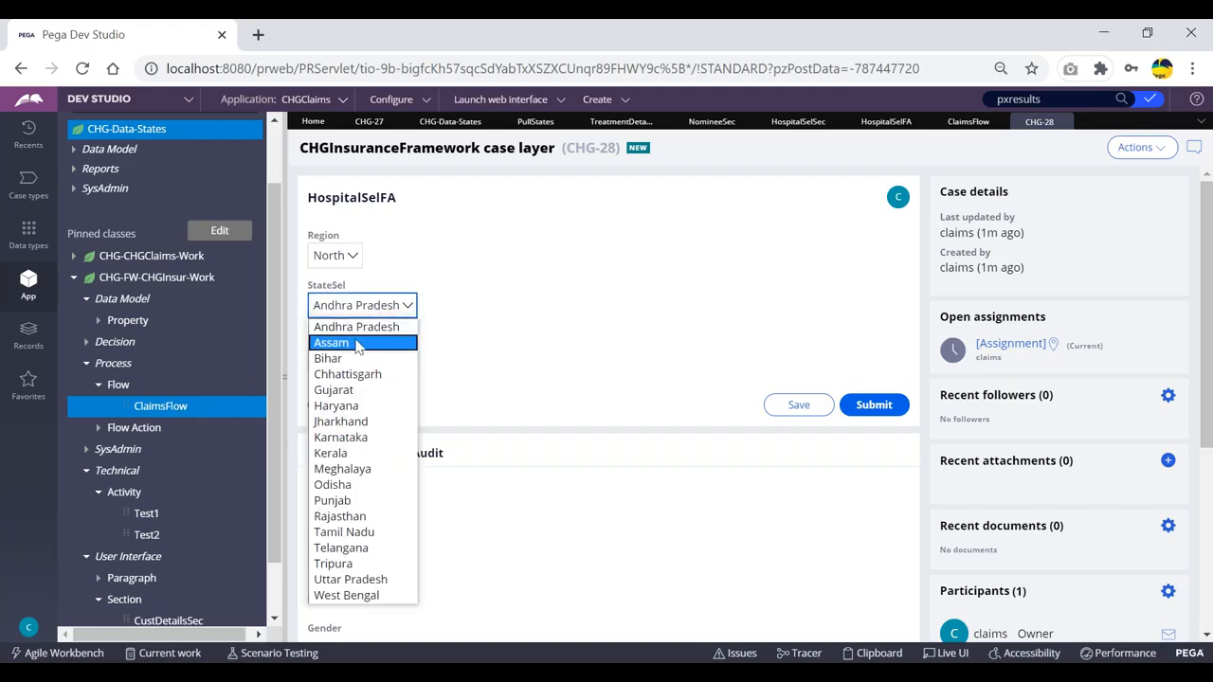
left_click(520, 271)
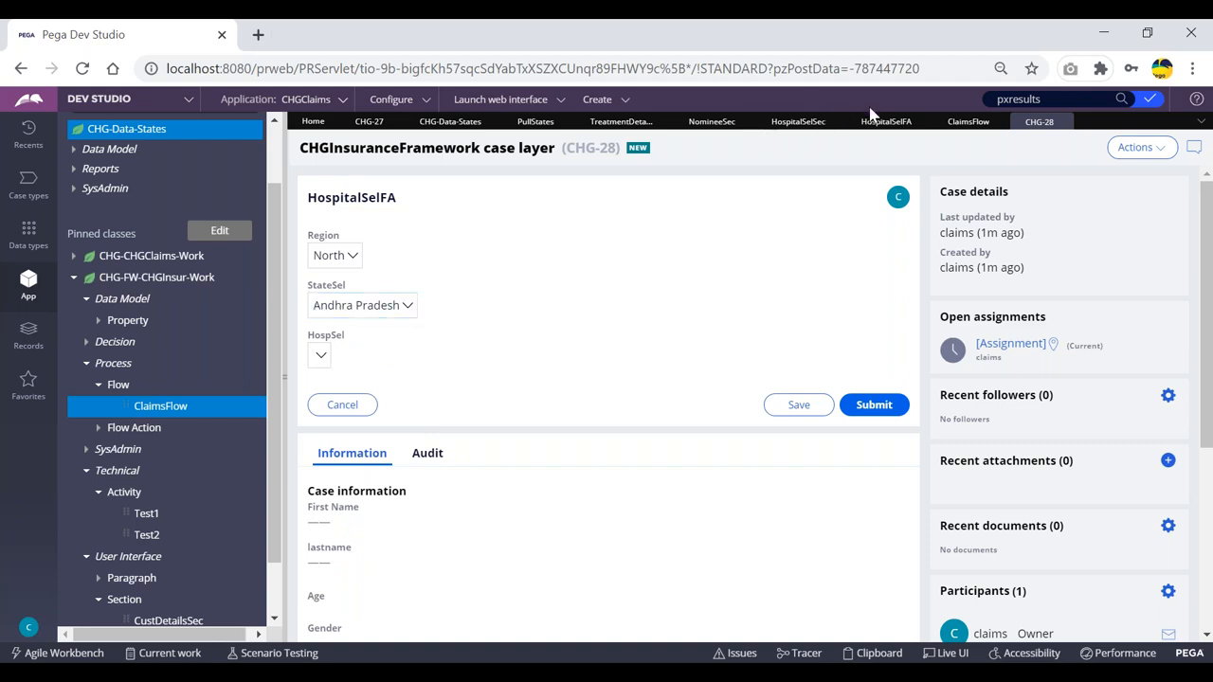
left_click(966, 123)
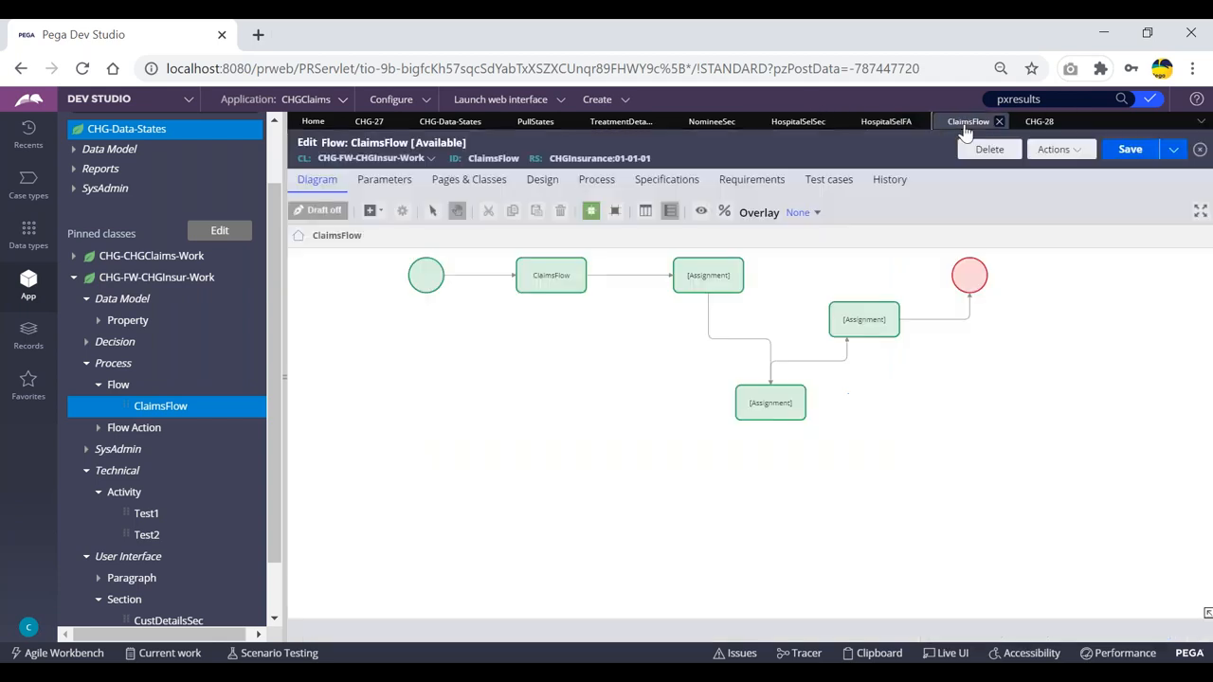
left_click(886, 122)
left_click(798, 120)
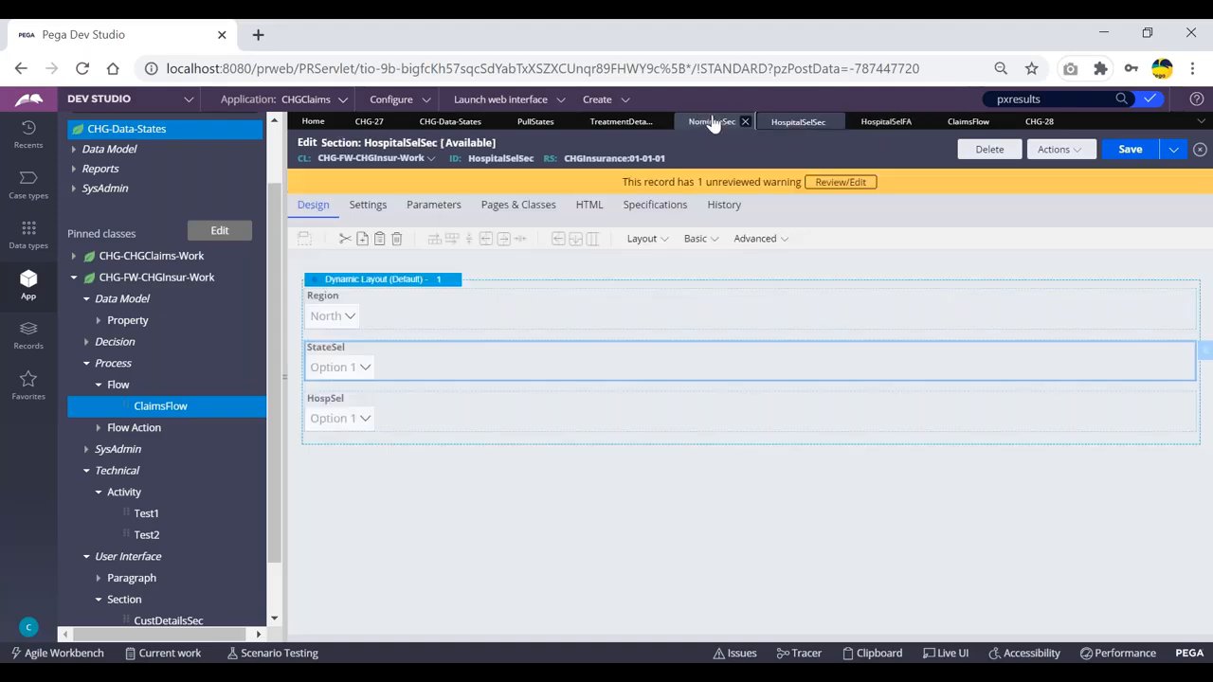
double_click(487, 363)
left_click(612, 404)
left_click(788, 401)
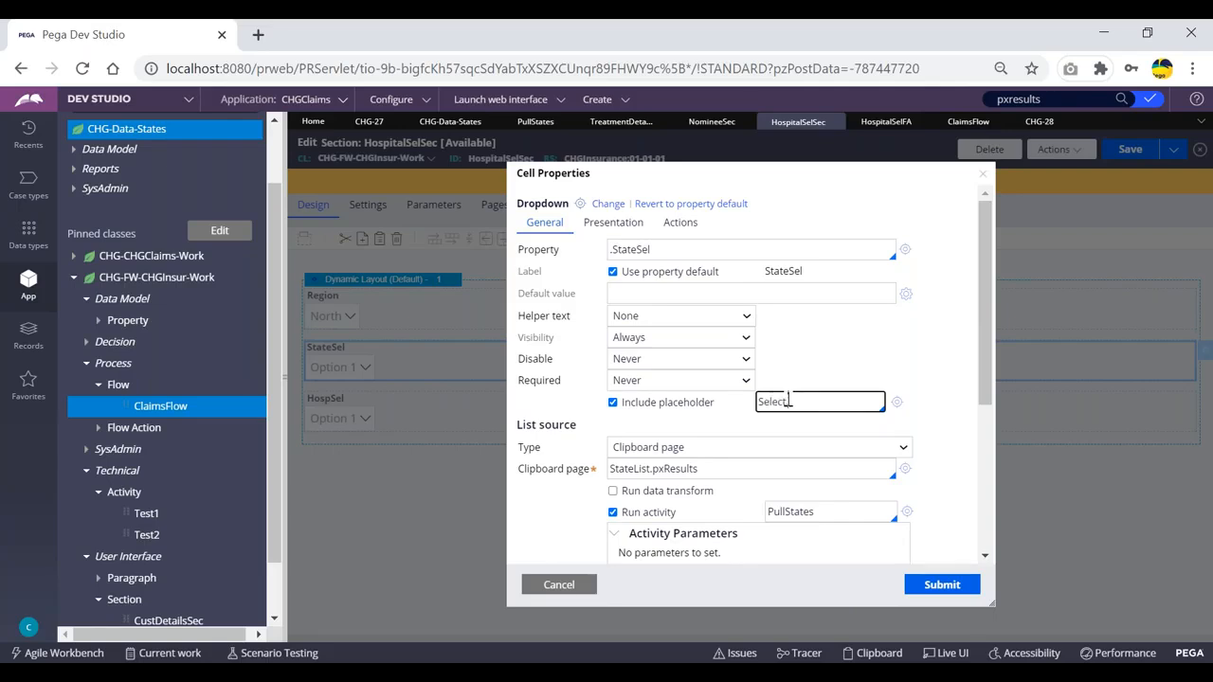
left_click(938, 583)
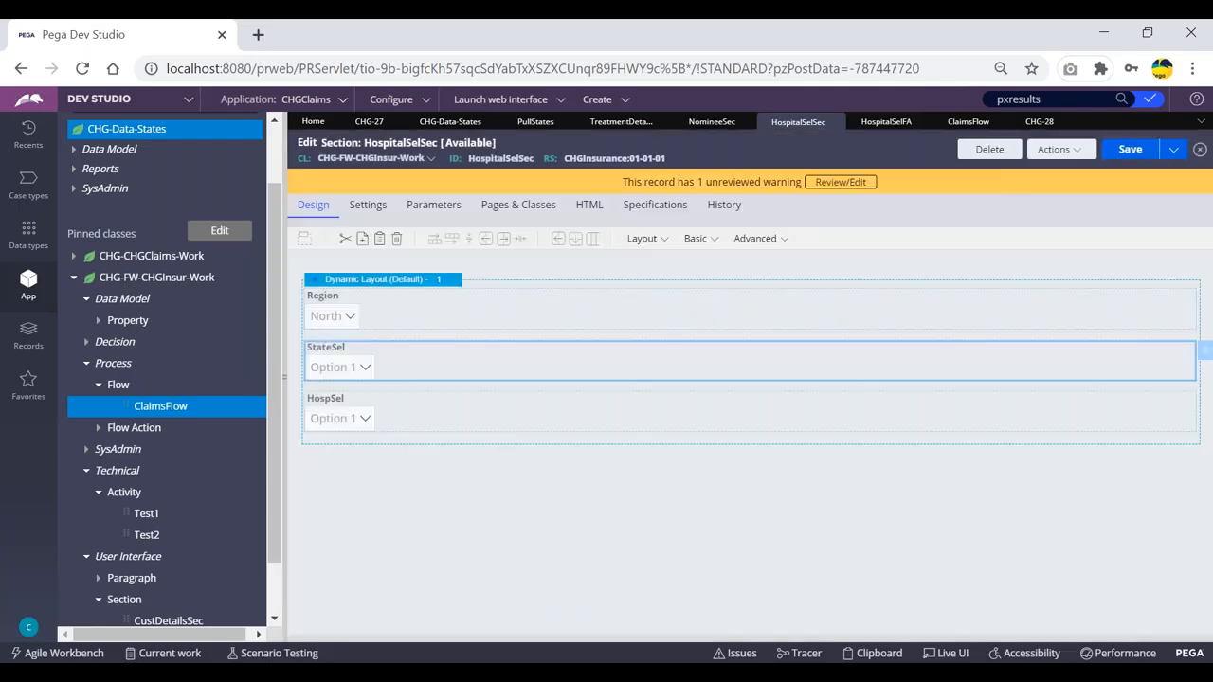
left_click(1137, 149)
left_click(355, 403)
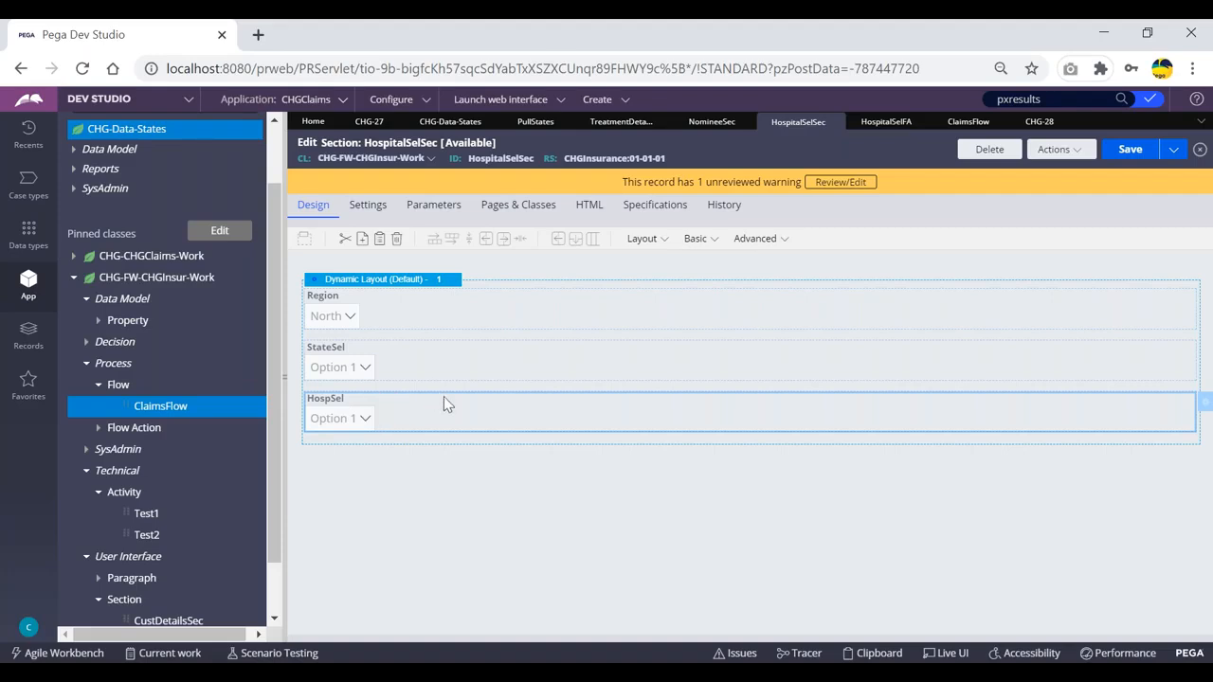
- Examine the Region, StateSel and HospSel dropdowns on the HospitalSelFA screen of the open case
left_click(1050, 124)
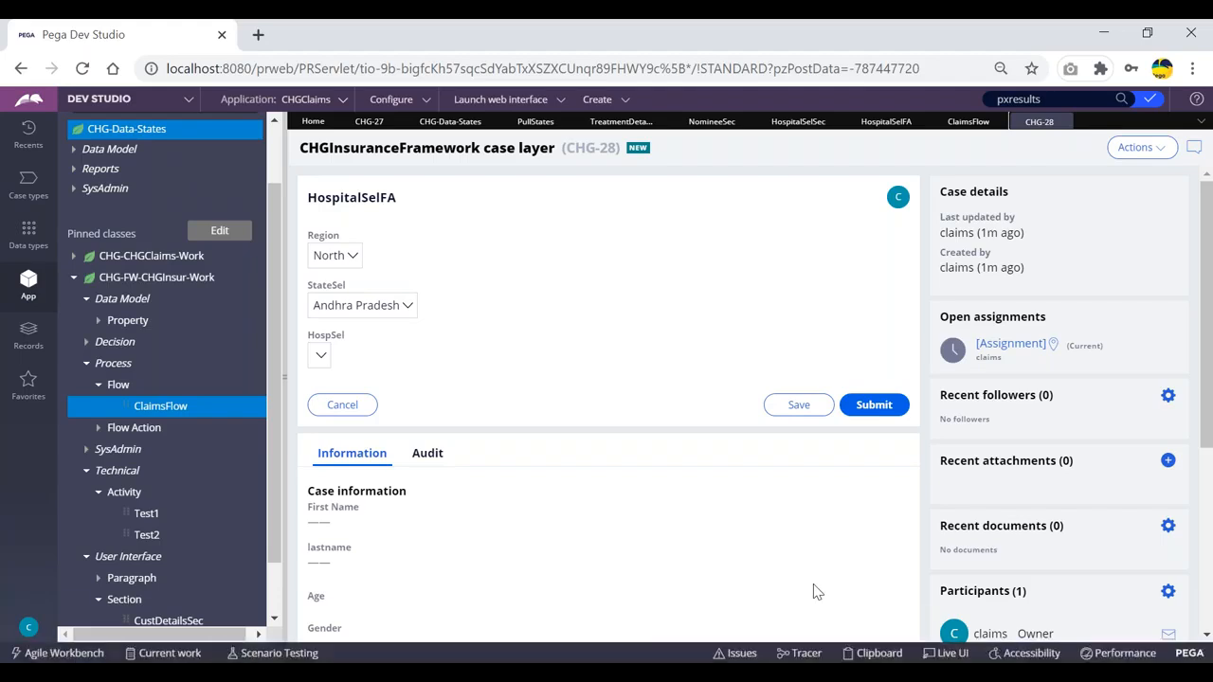
left_click(616, 341)
key("Tab")
left_click(338, 253)
left_click(372, 307)
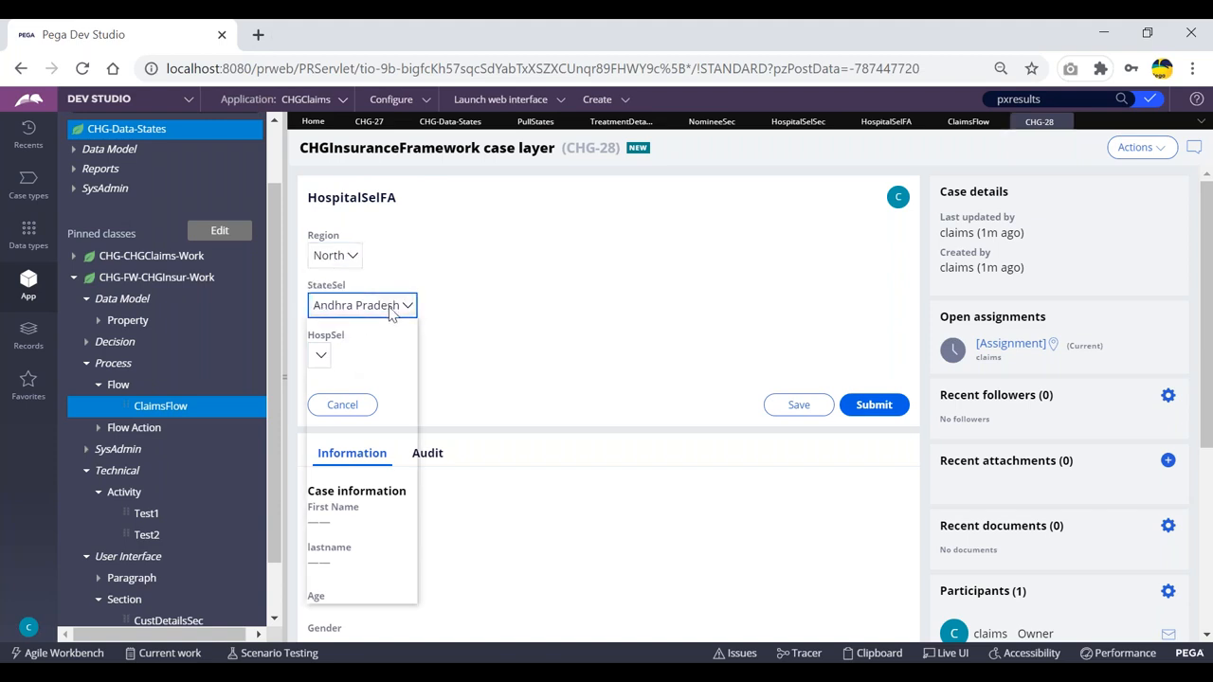
left_click(352, 260)
left_click(336, 277)
left_click(360, 305)
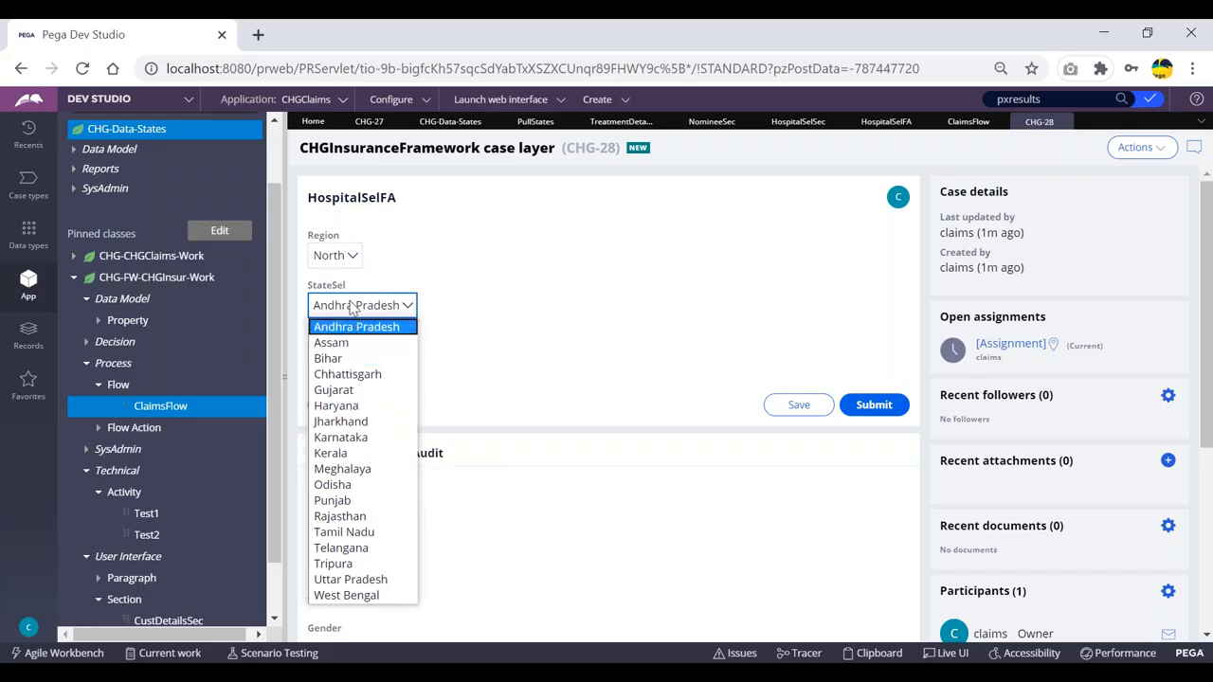
left_click(410, 255)
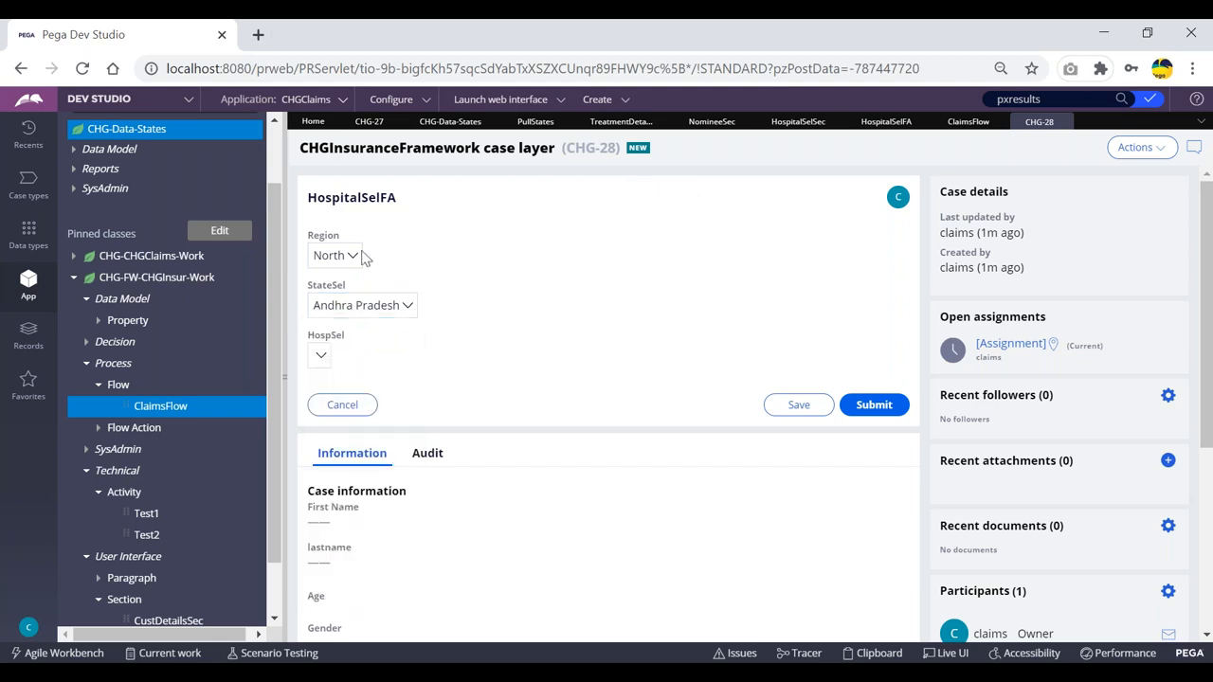
left_click(387, 306)
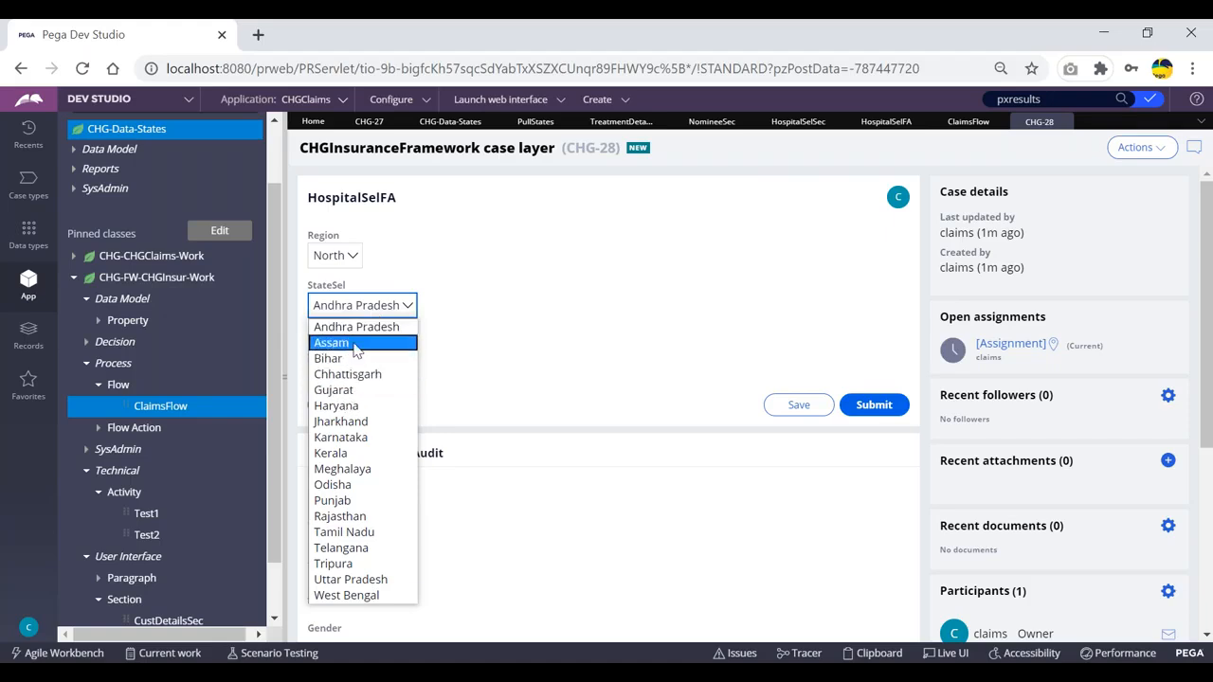
left_click(369, 327)
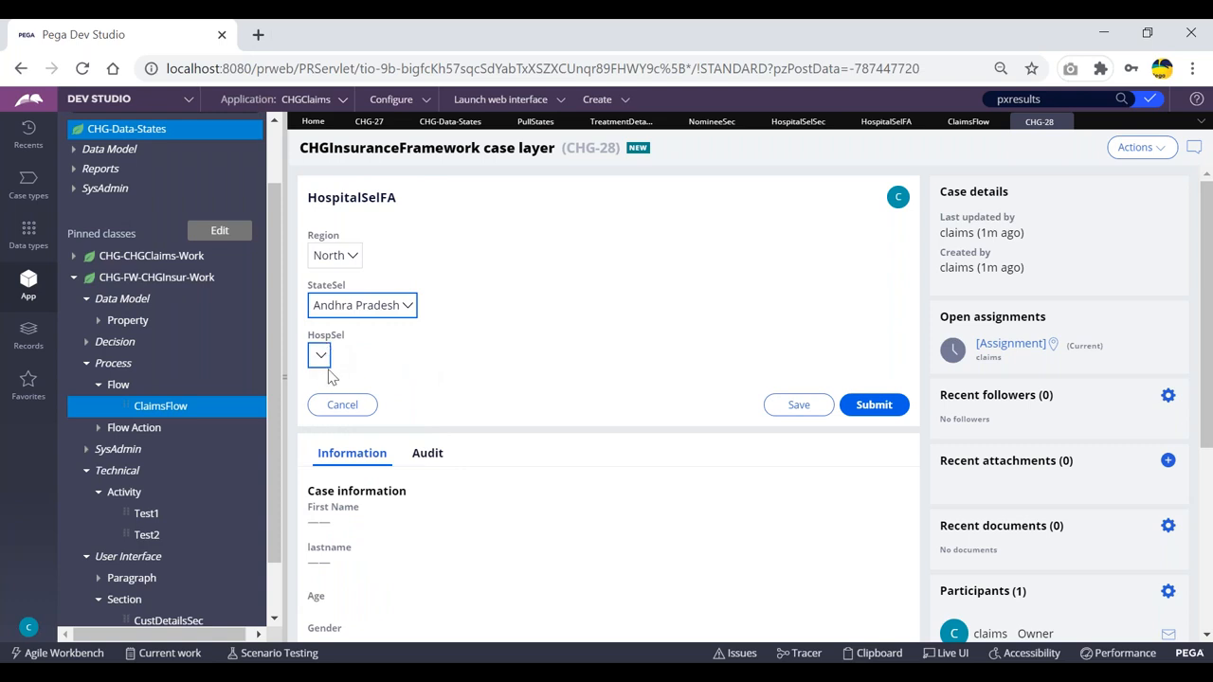
- Remove the .Region field row from the Obj-Browse step of the PullStates activity and save the activity
left_click(967, 121)
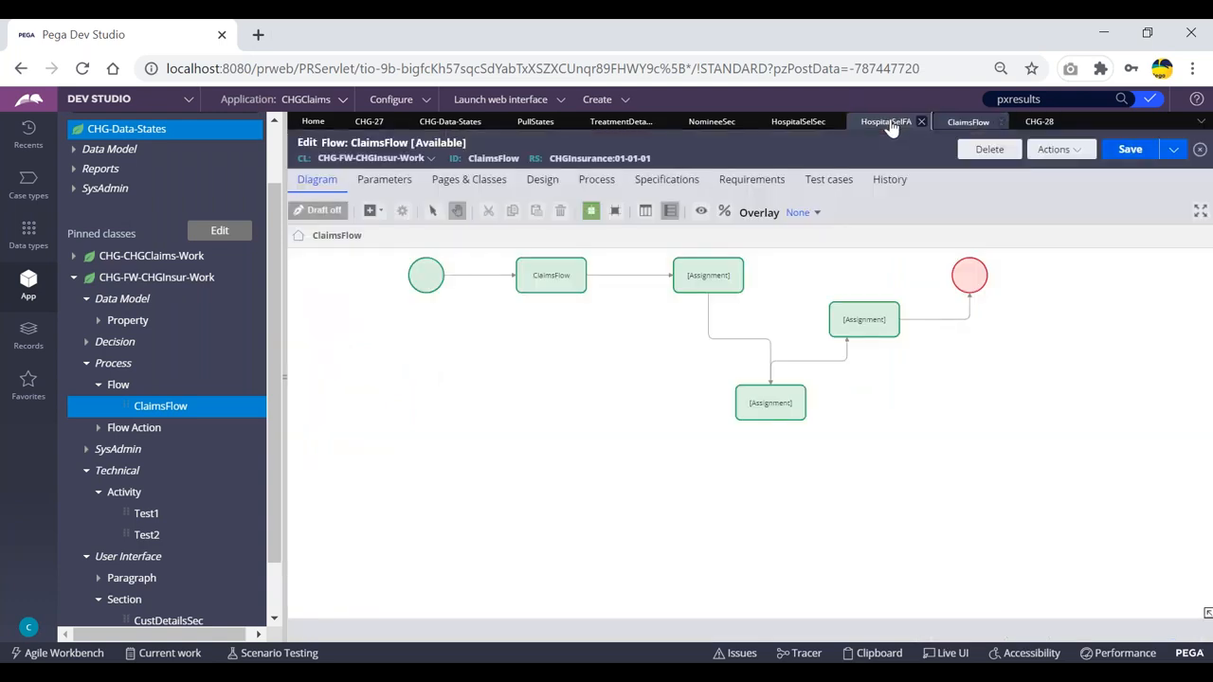
left_click(884, 122)
left_click(798, 121)
left_click(711, 121)
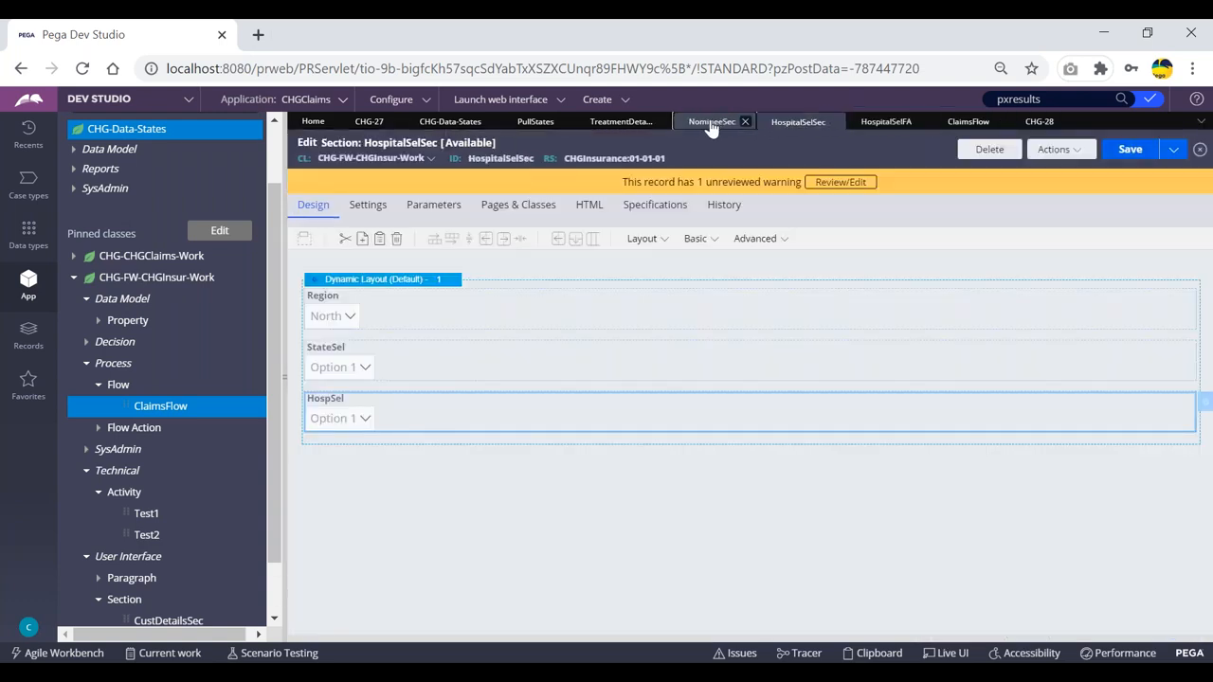
left_click(614, 122)
left_click(535, 121)
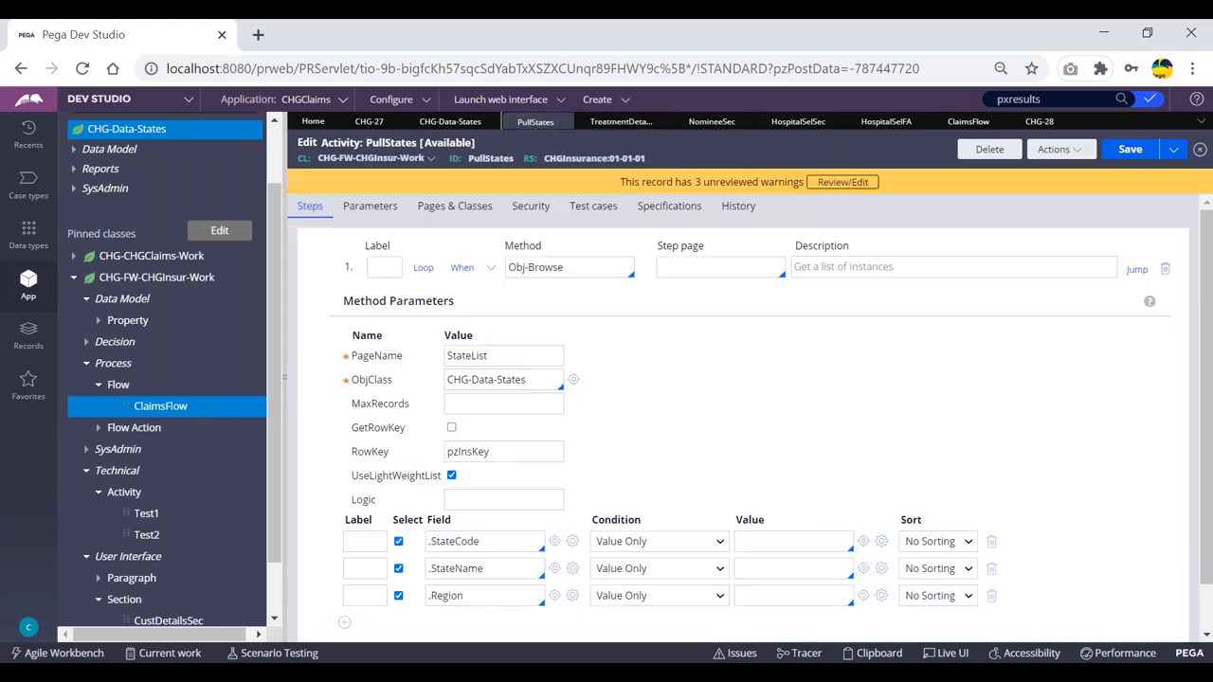
left_click(398, 544)
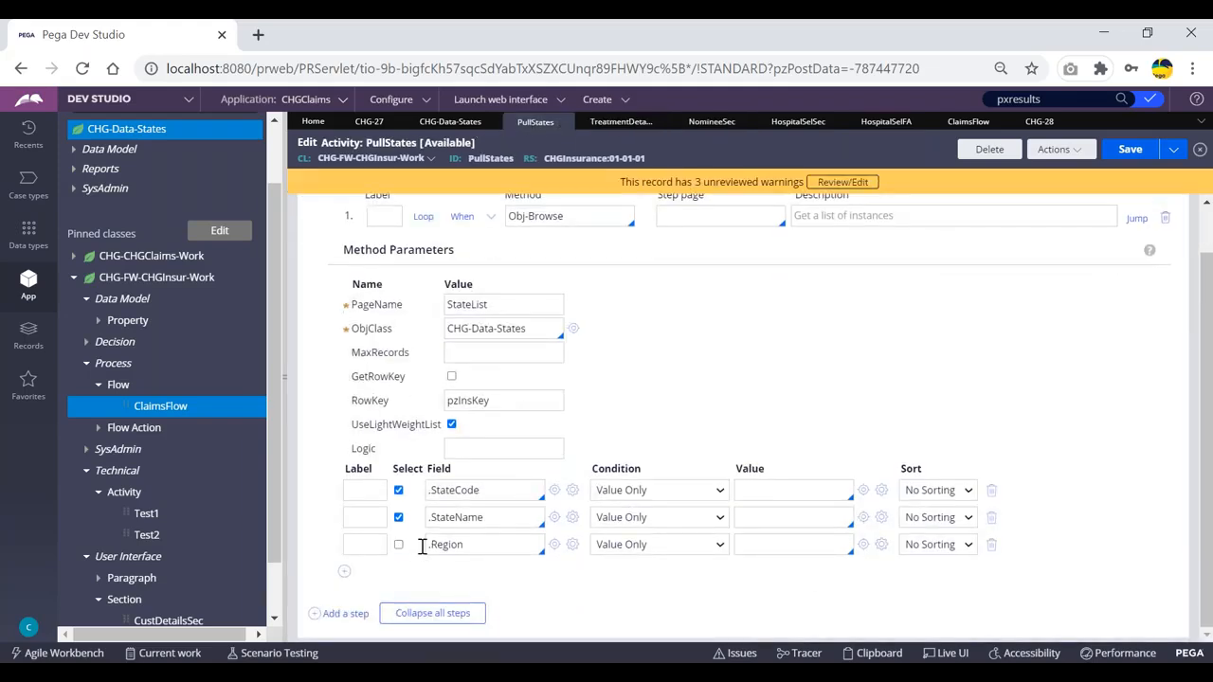
left_click(992, 545)
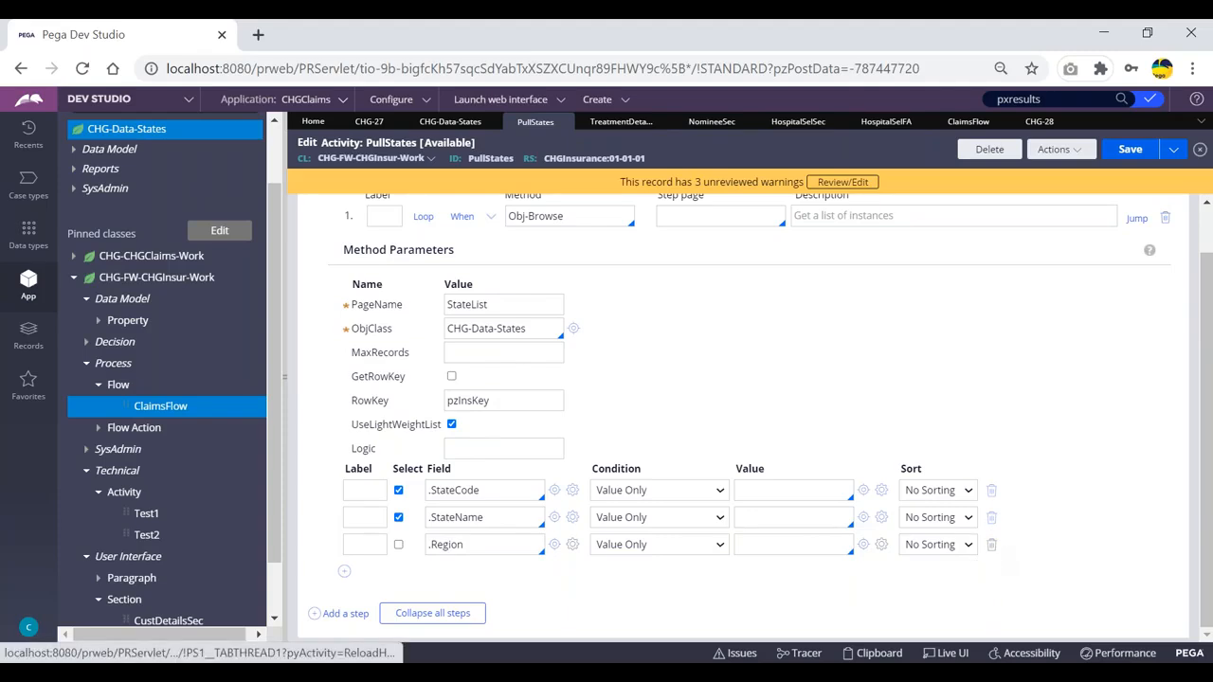
left_click(1128, 149)
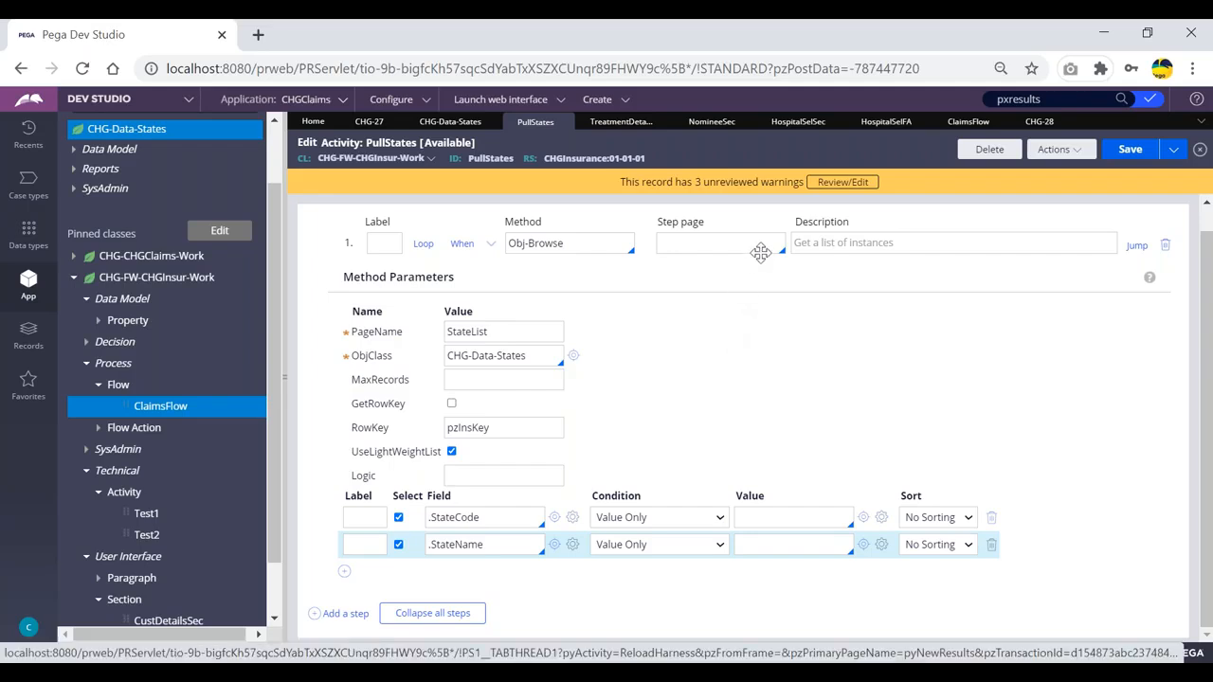
- Review the HospitalSelFA flow action and the Region, StateSel and HospSel dropdowns in the HospitalSelSec section
left_click(887, 121)
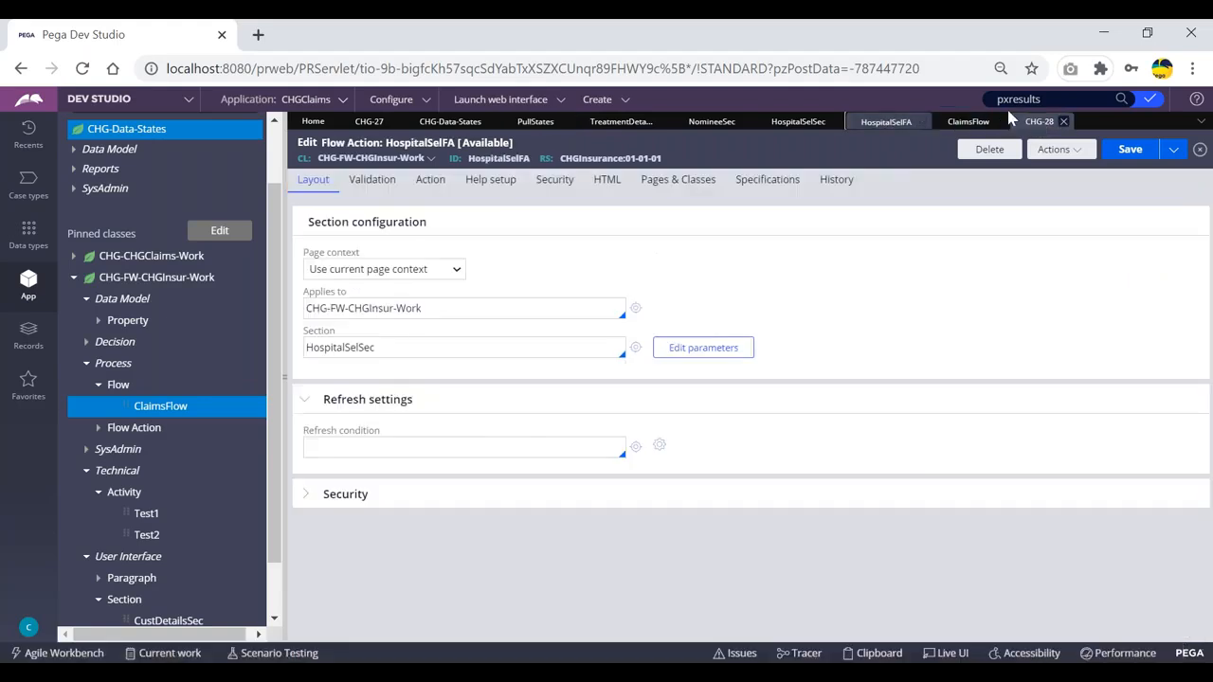
left_click(799, 122)
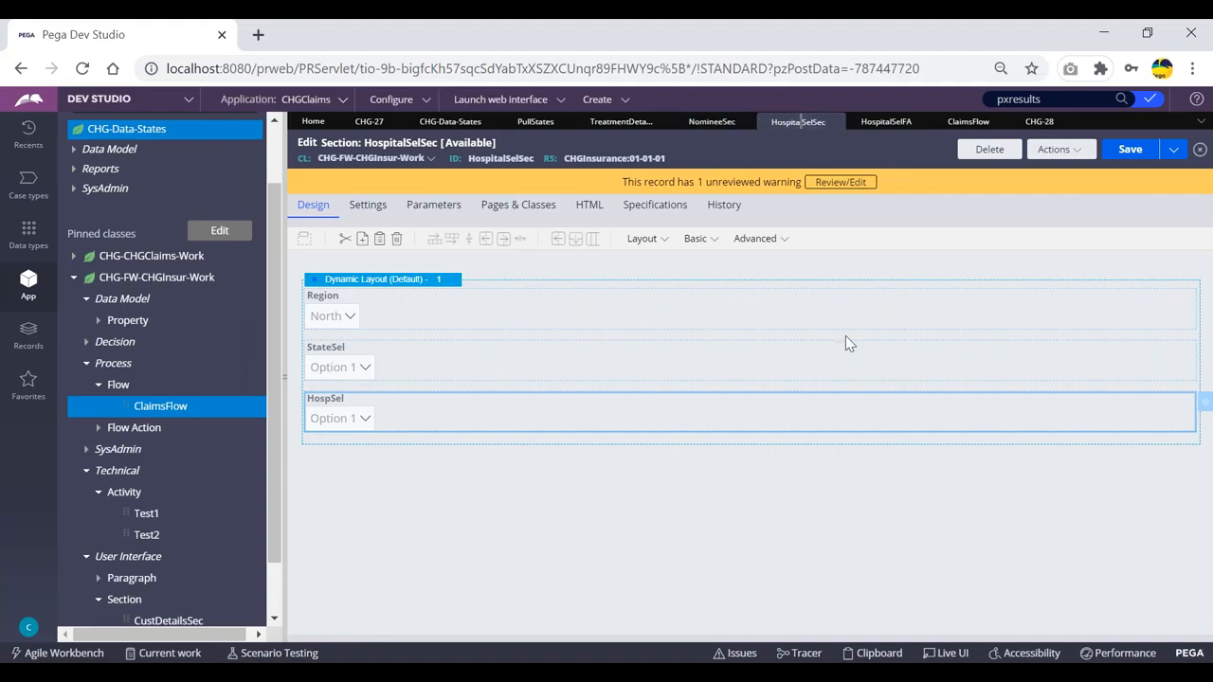
left_click(713, 126)
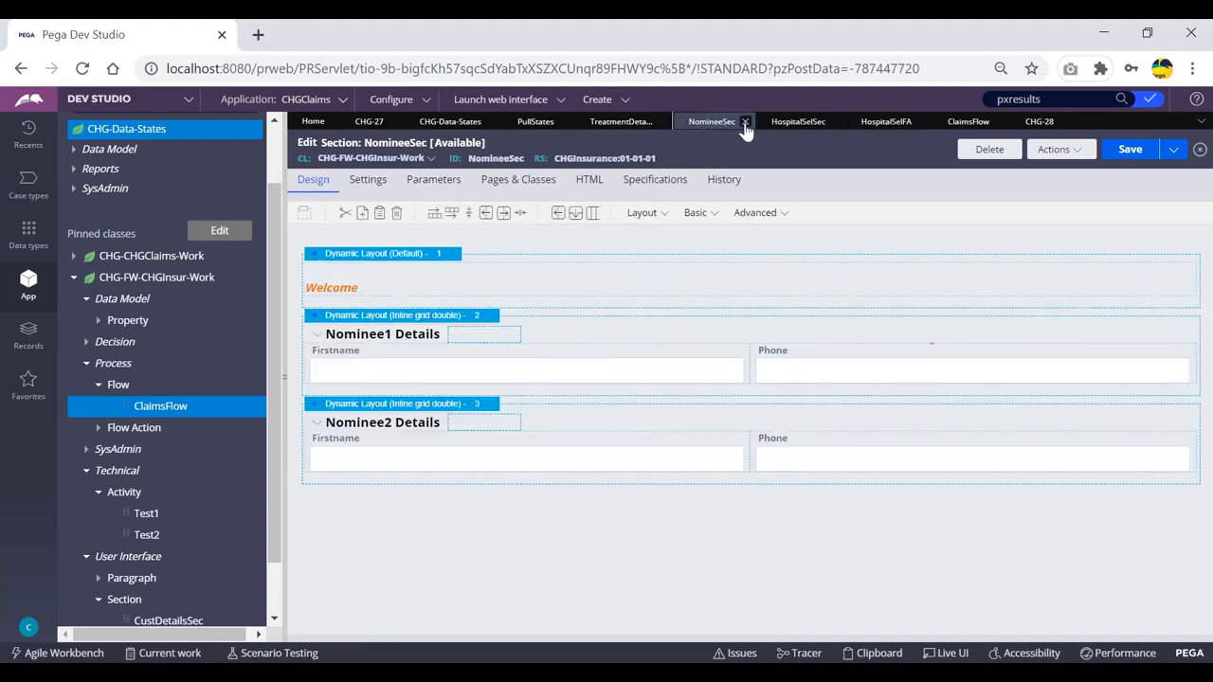
left_click(802, 122)
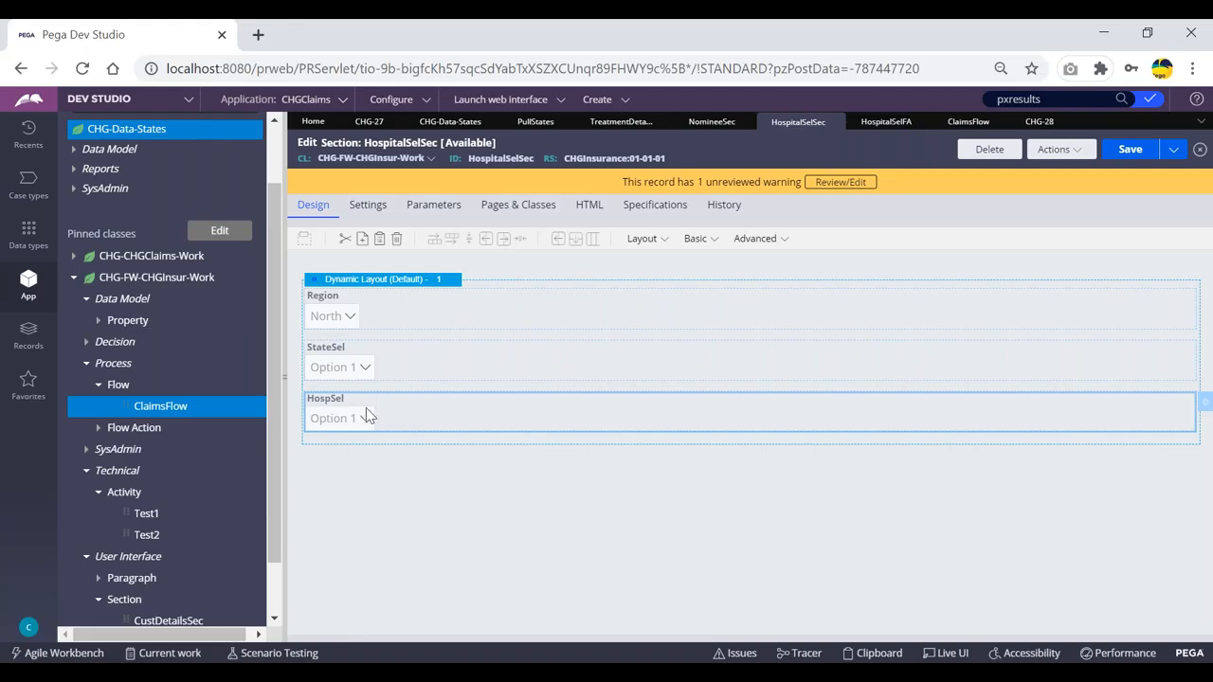
left_click(343, 320)
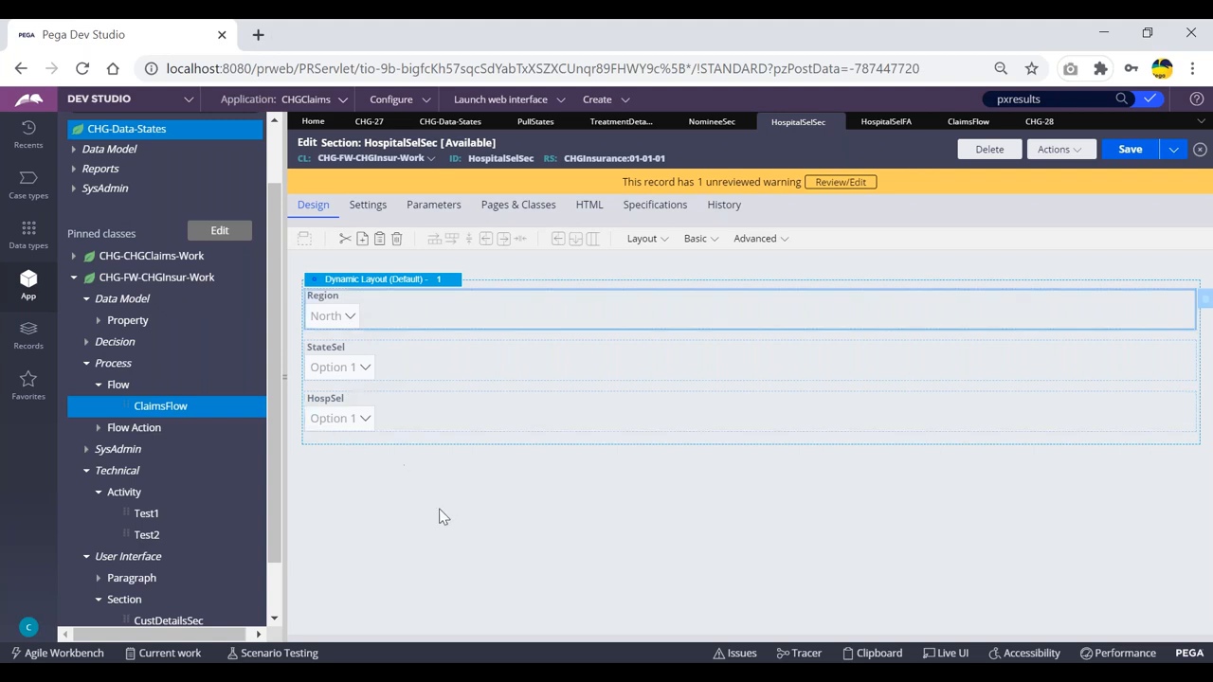
left_click(338, 360)
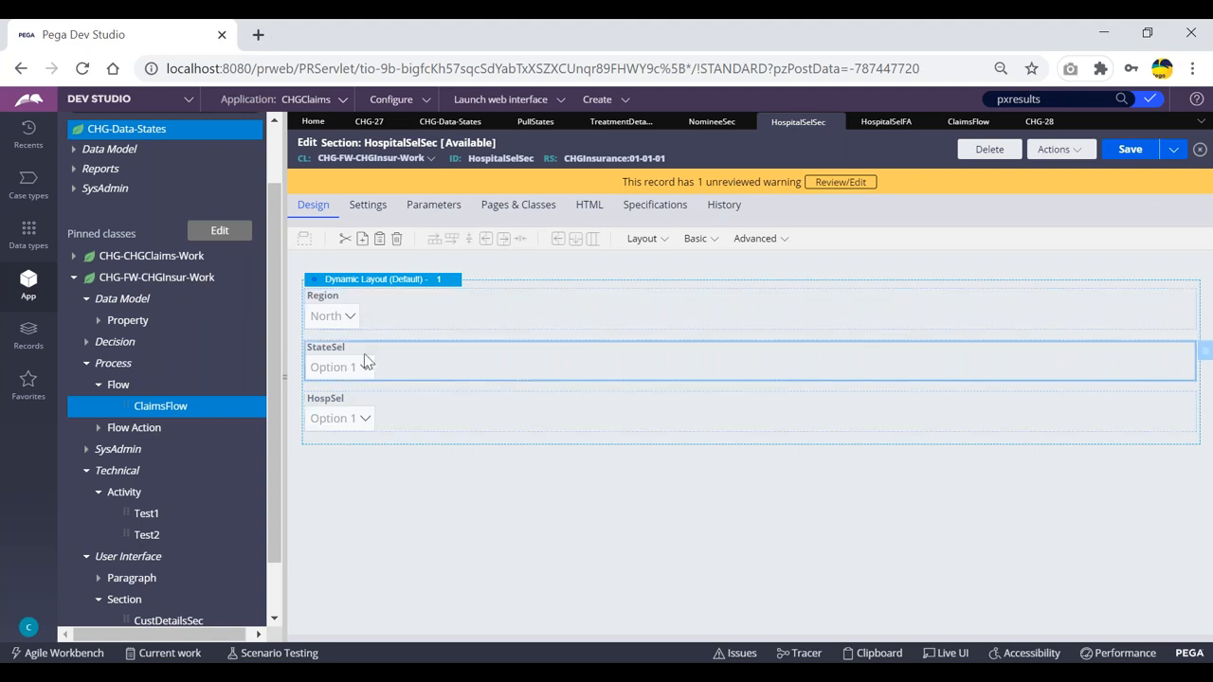
left_click(374, 425)
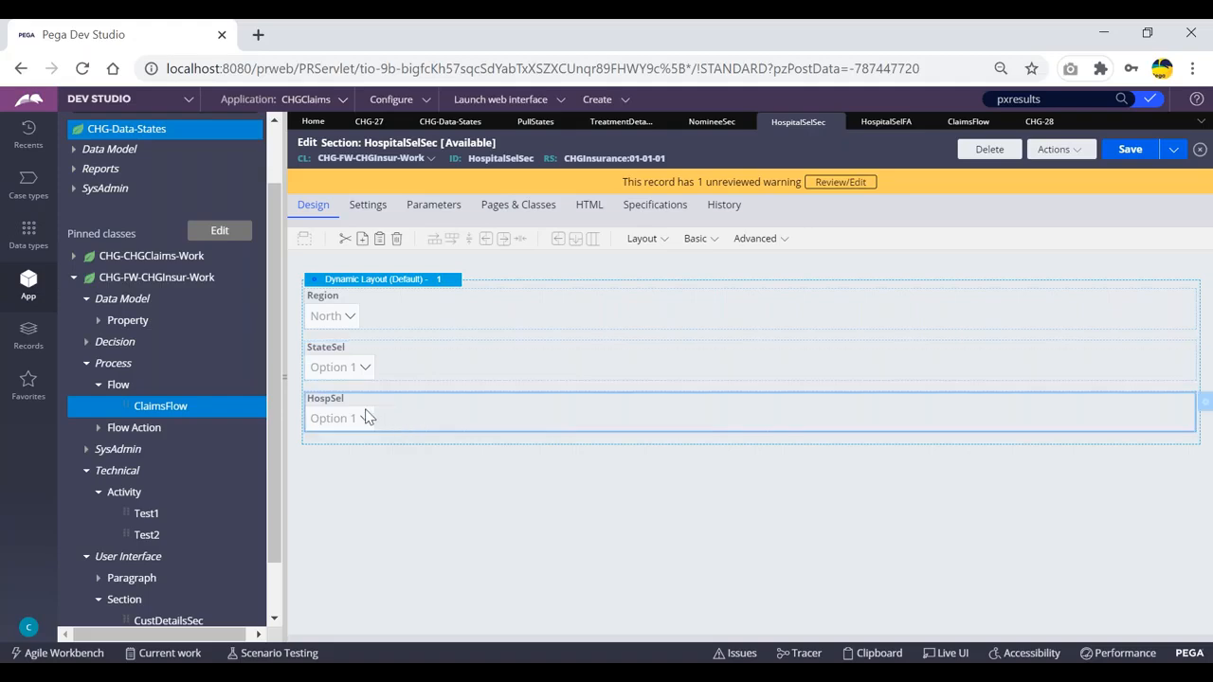